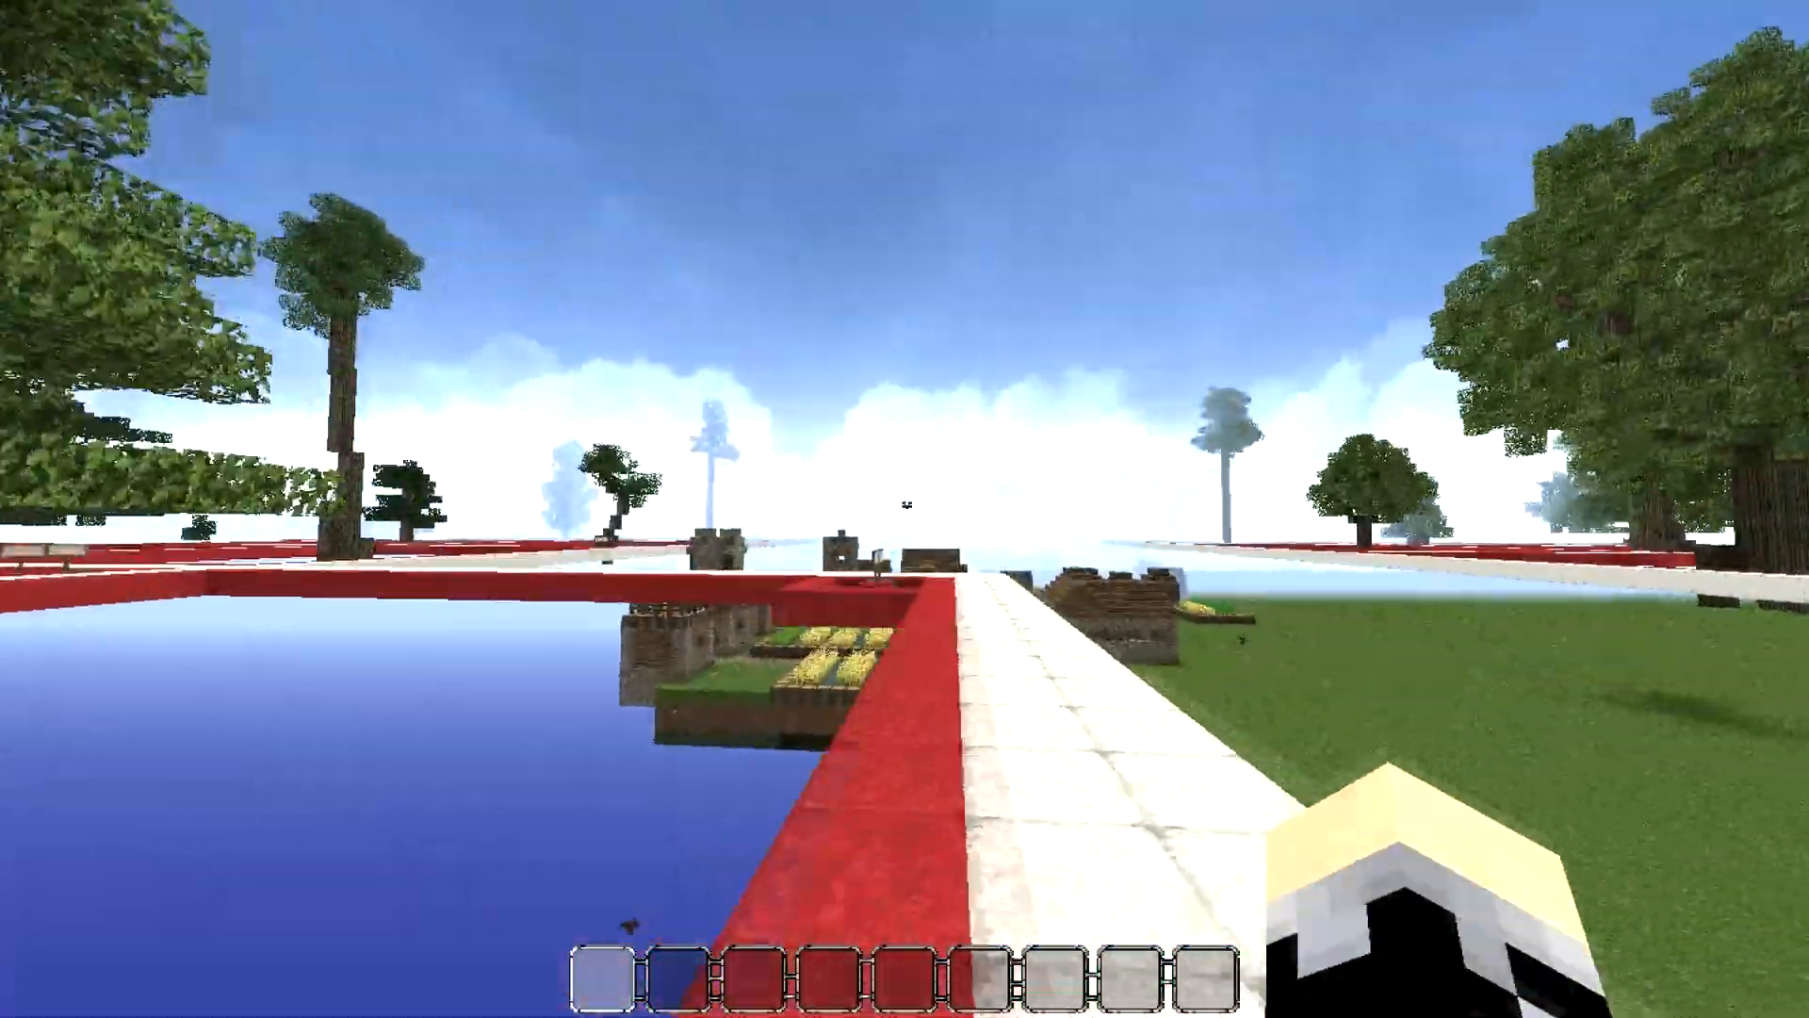
Look over the red-bordered tree plots around the EU Larch Fullgrown sign from above and below the white walkway.
key(s)
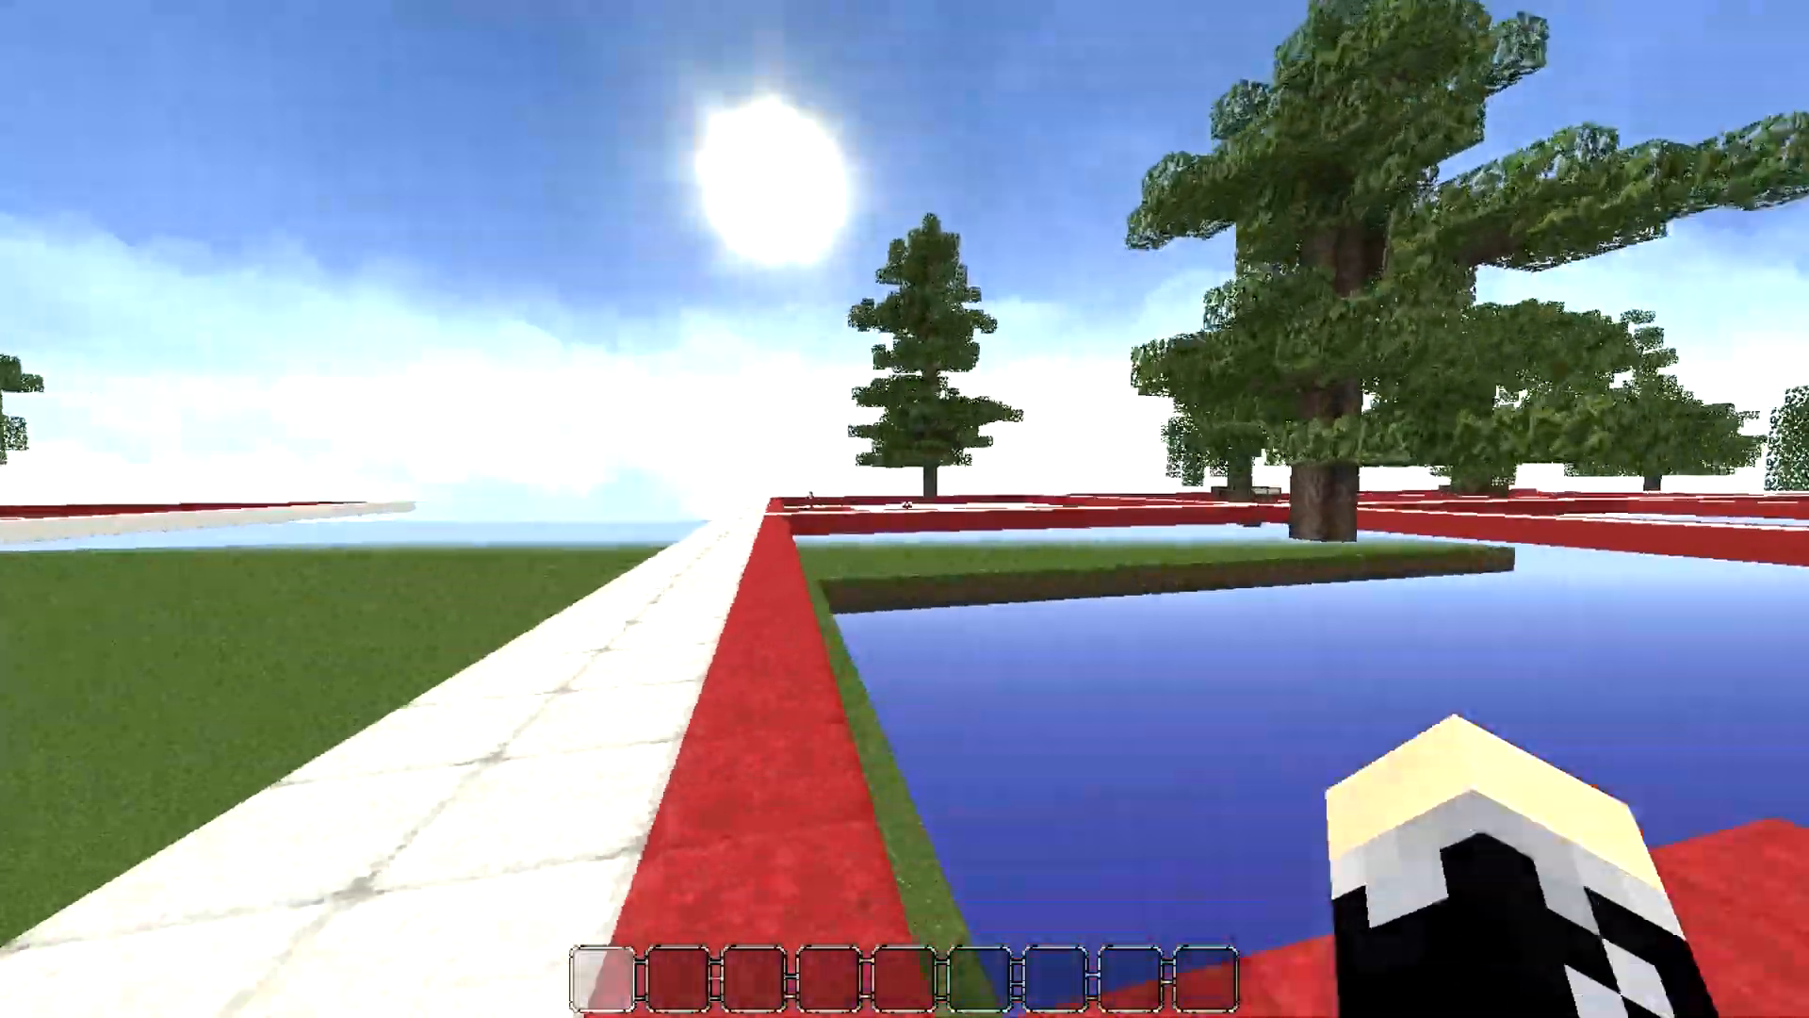
key(w)
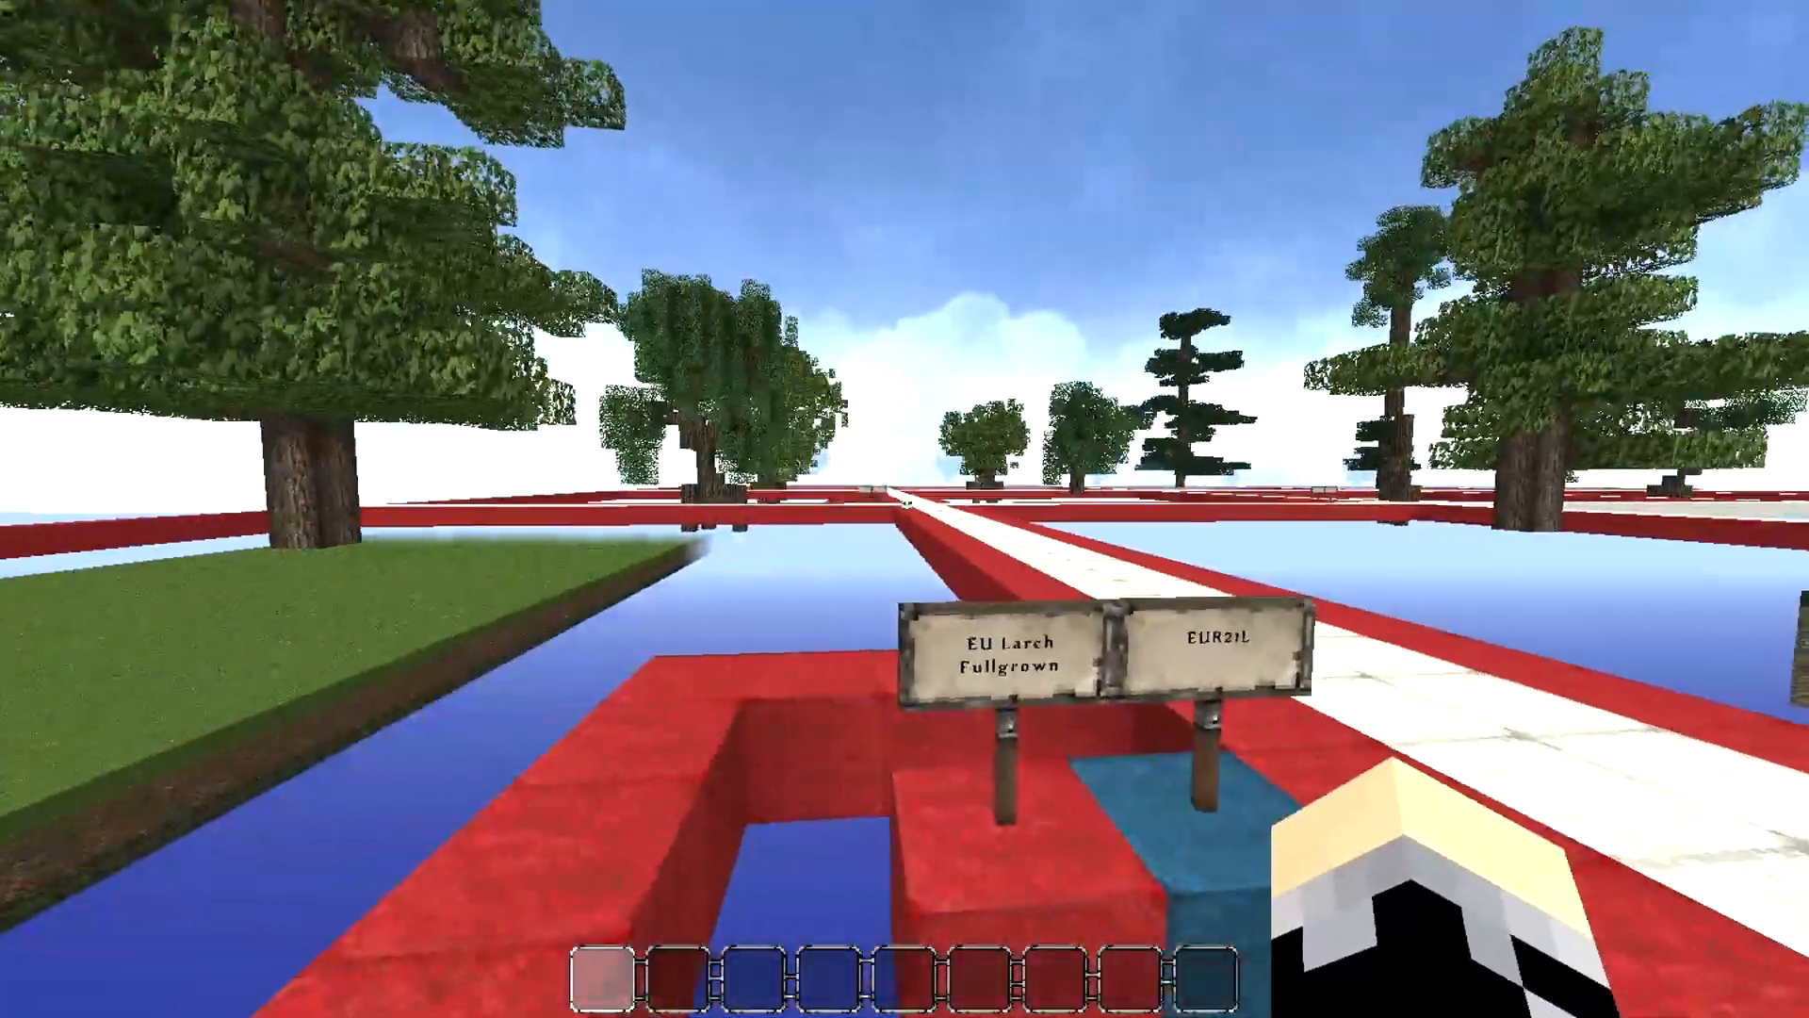
key(a)
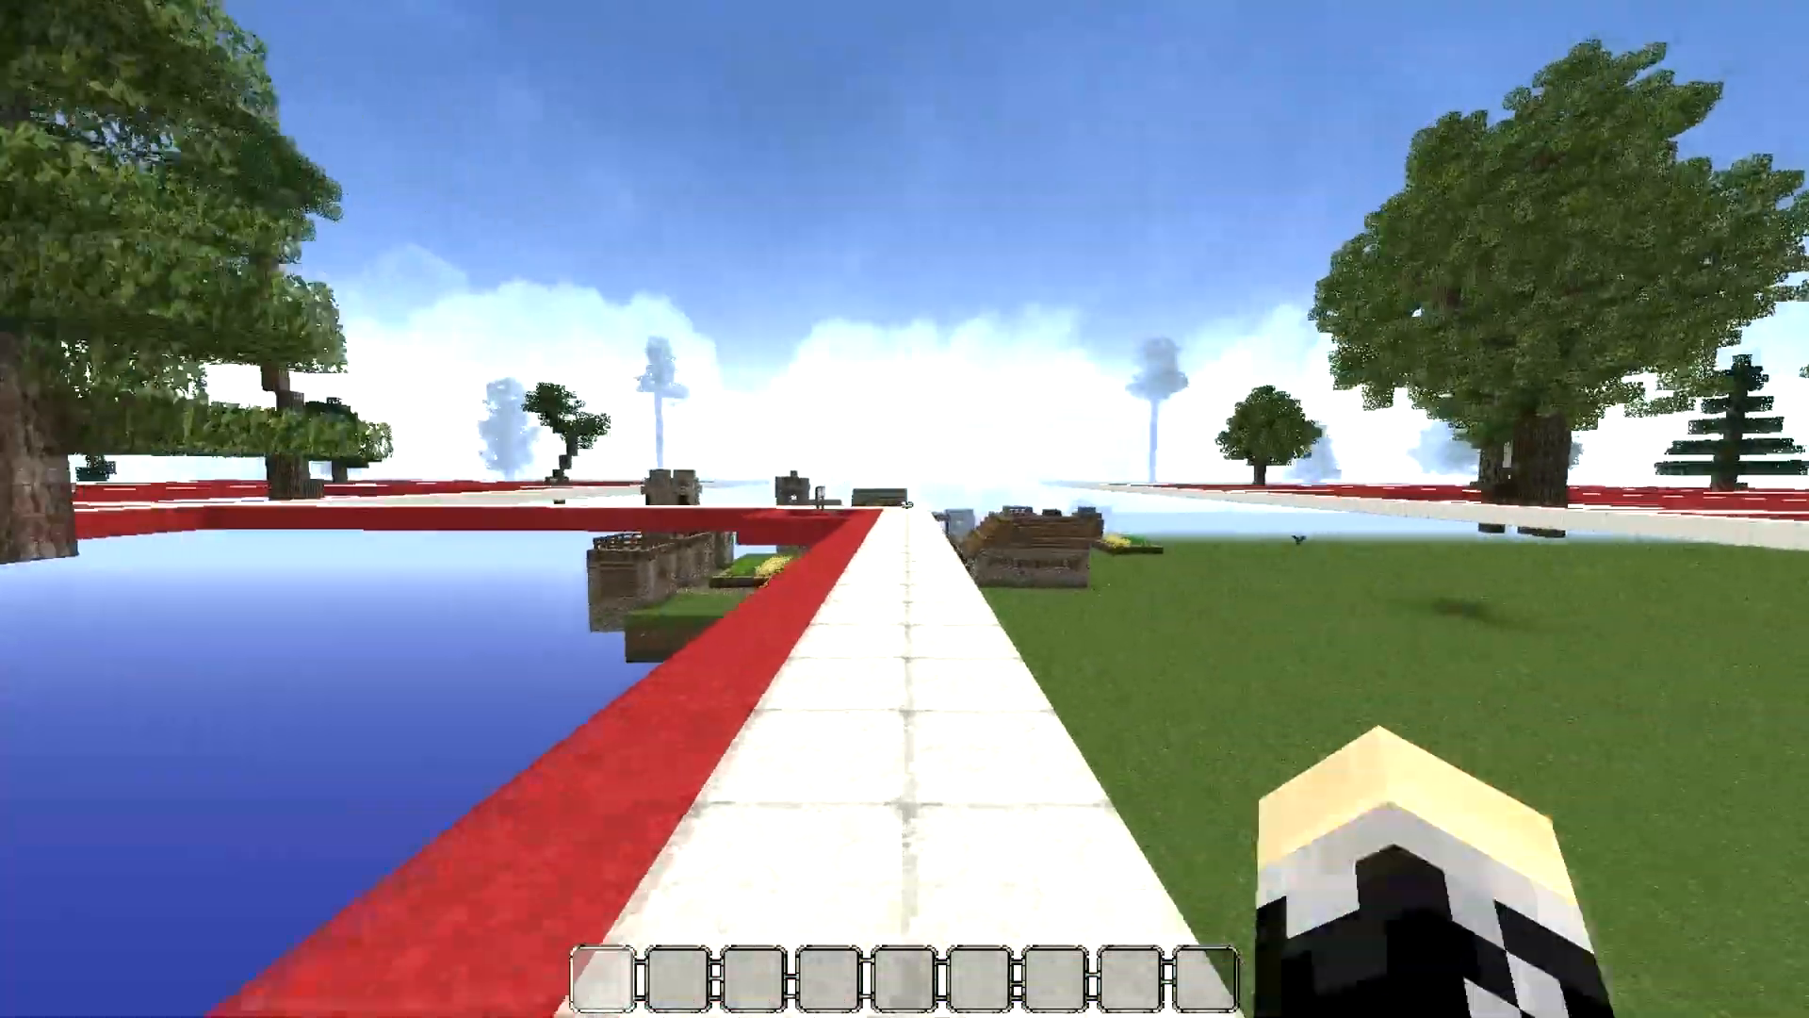
key(w)
key(shift)
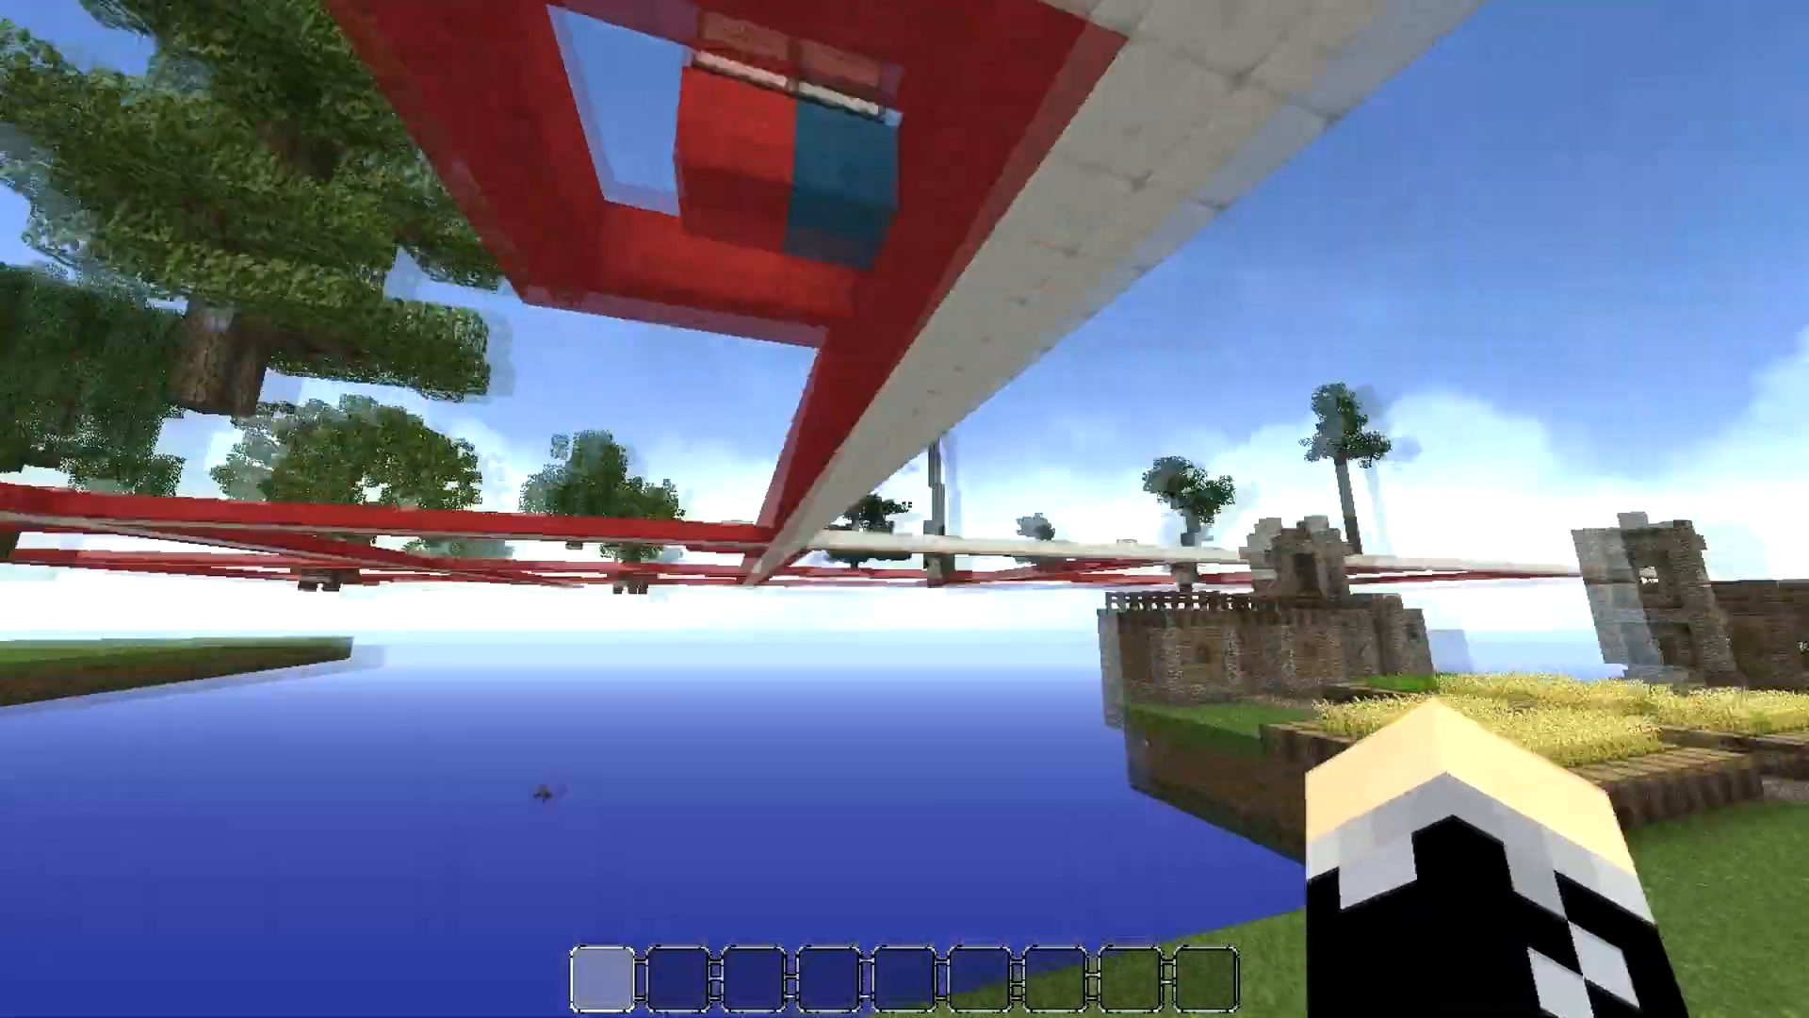
key(space)
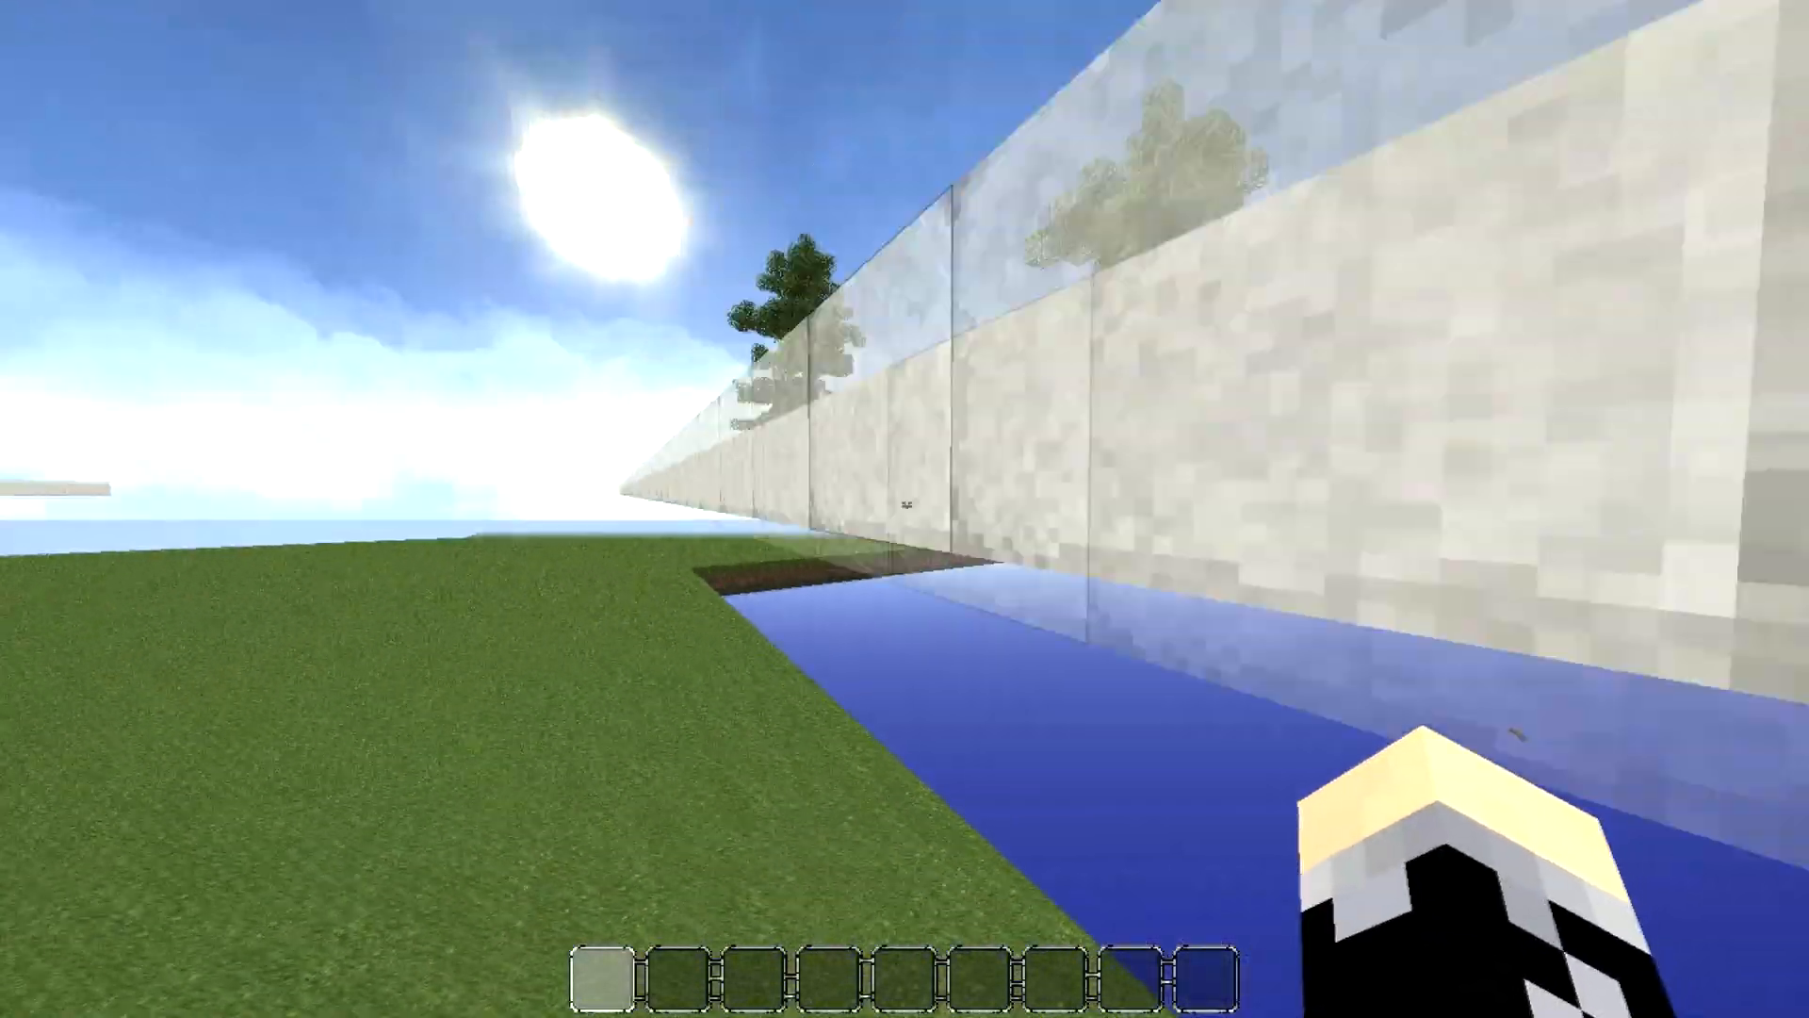
key(shift)
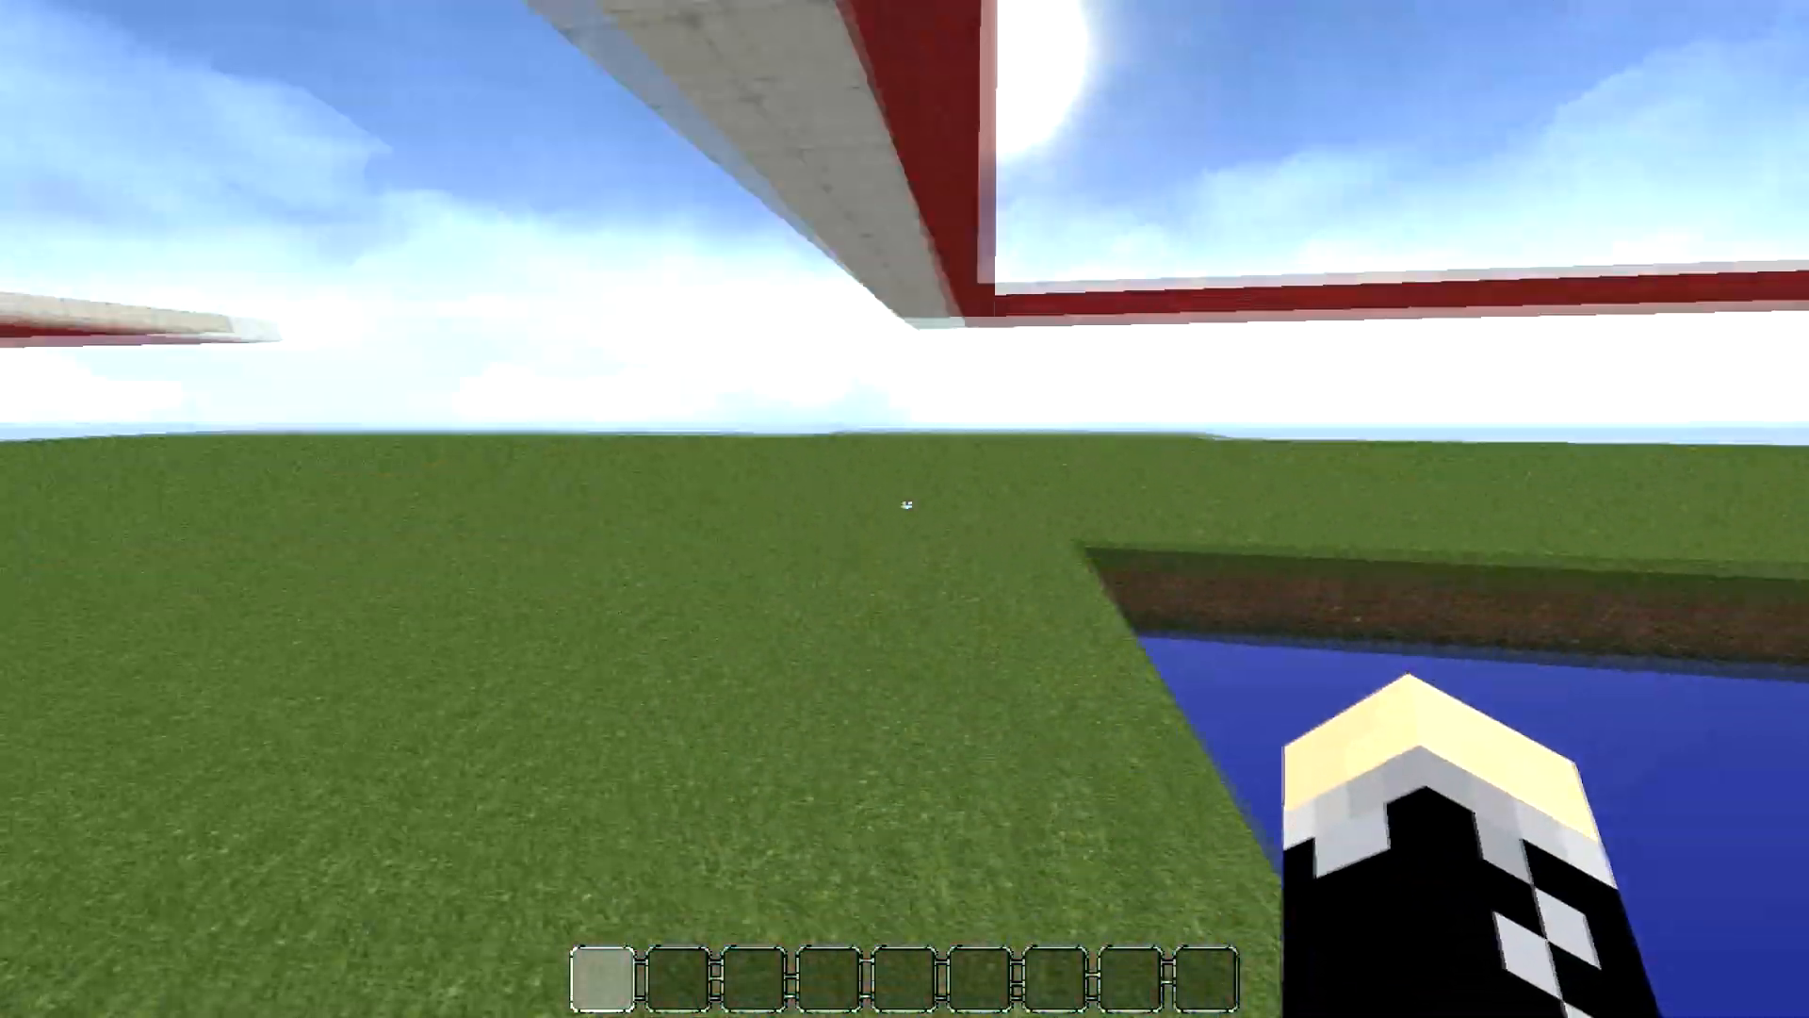
key(space)
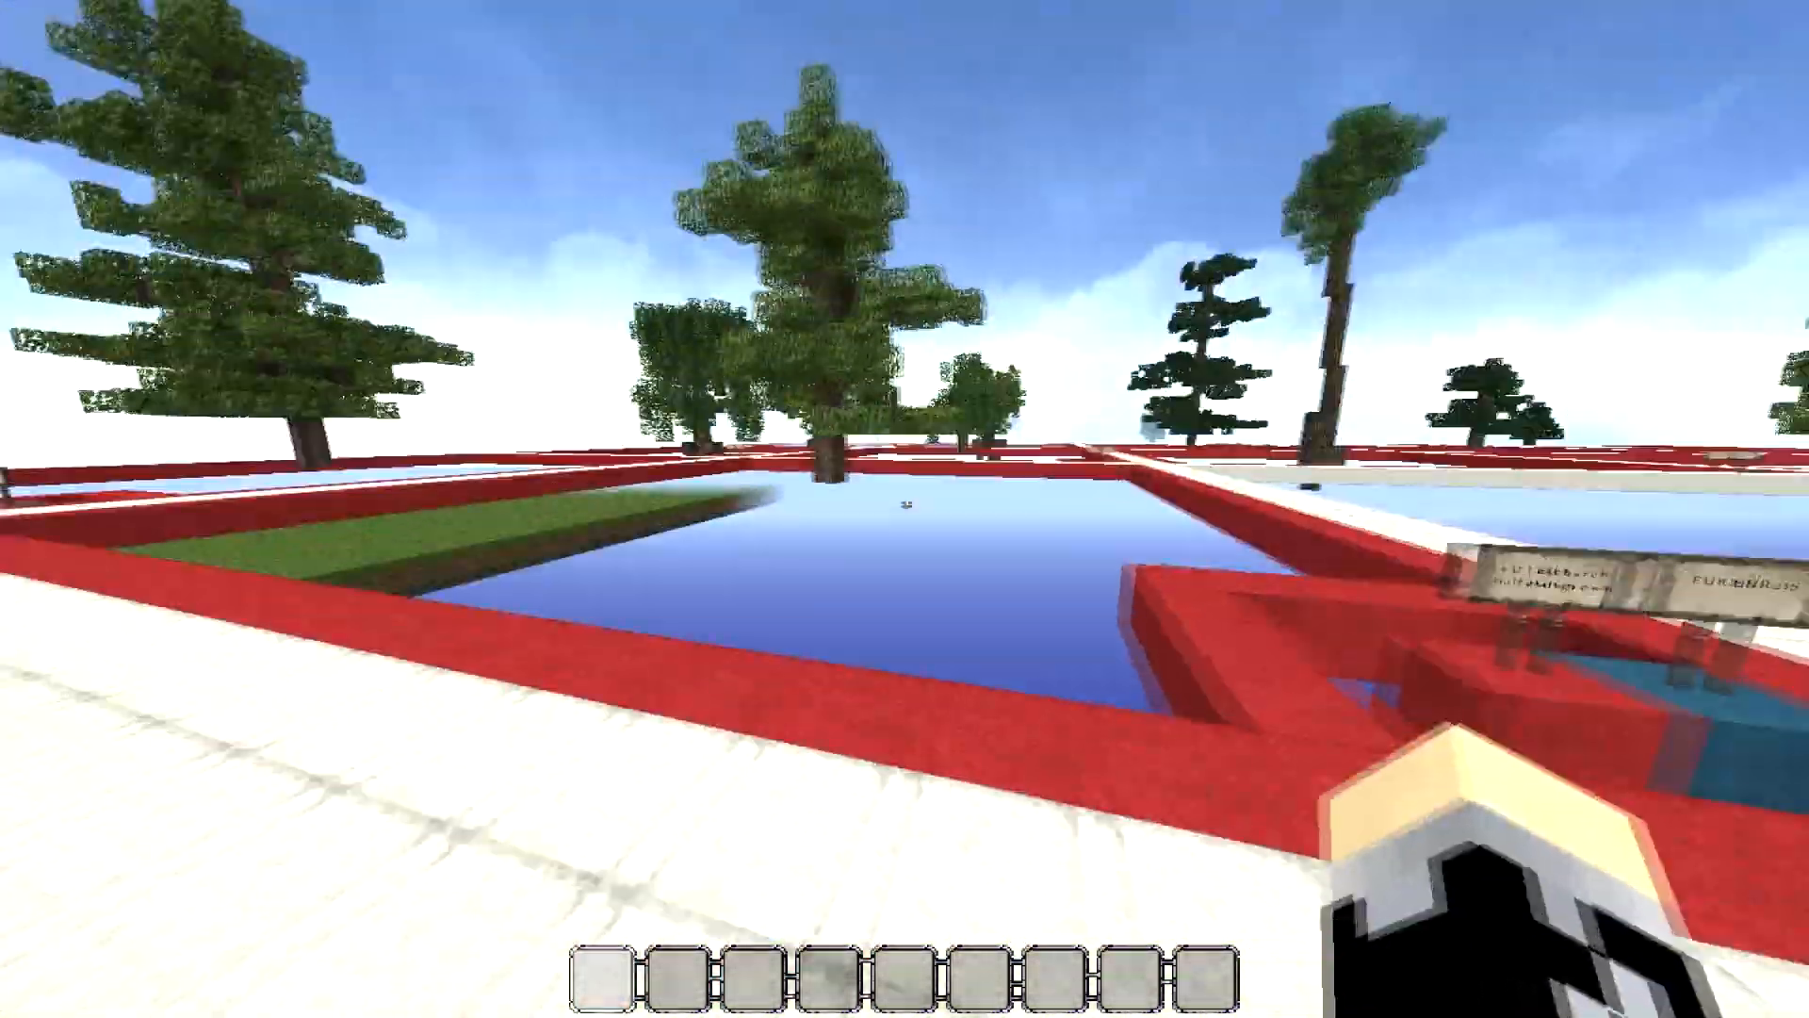
Examine the EU Larch Fullgrown and Halfgrown plots, their signs and the underside of the walkway.
key(w)
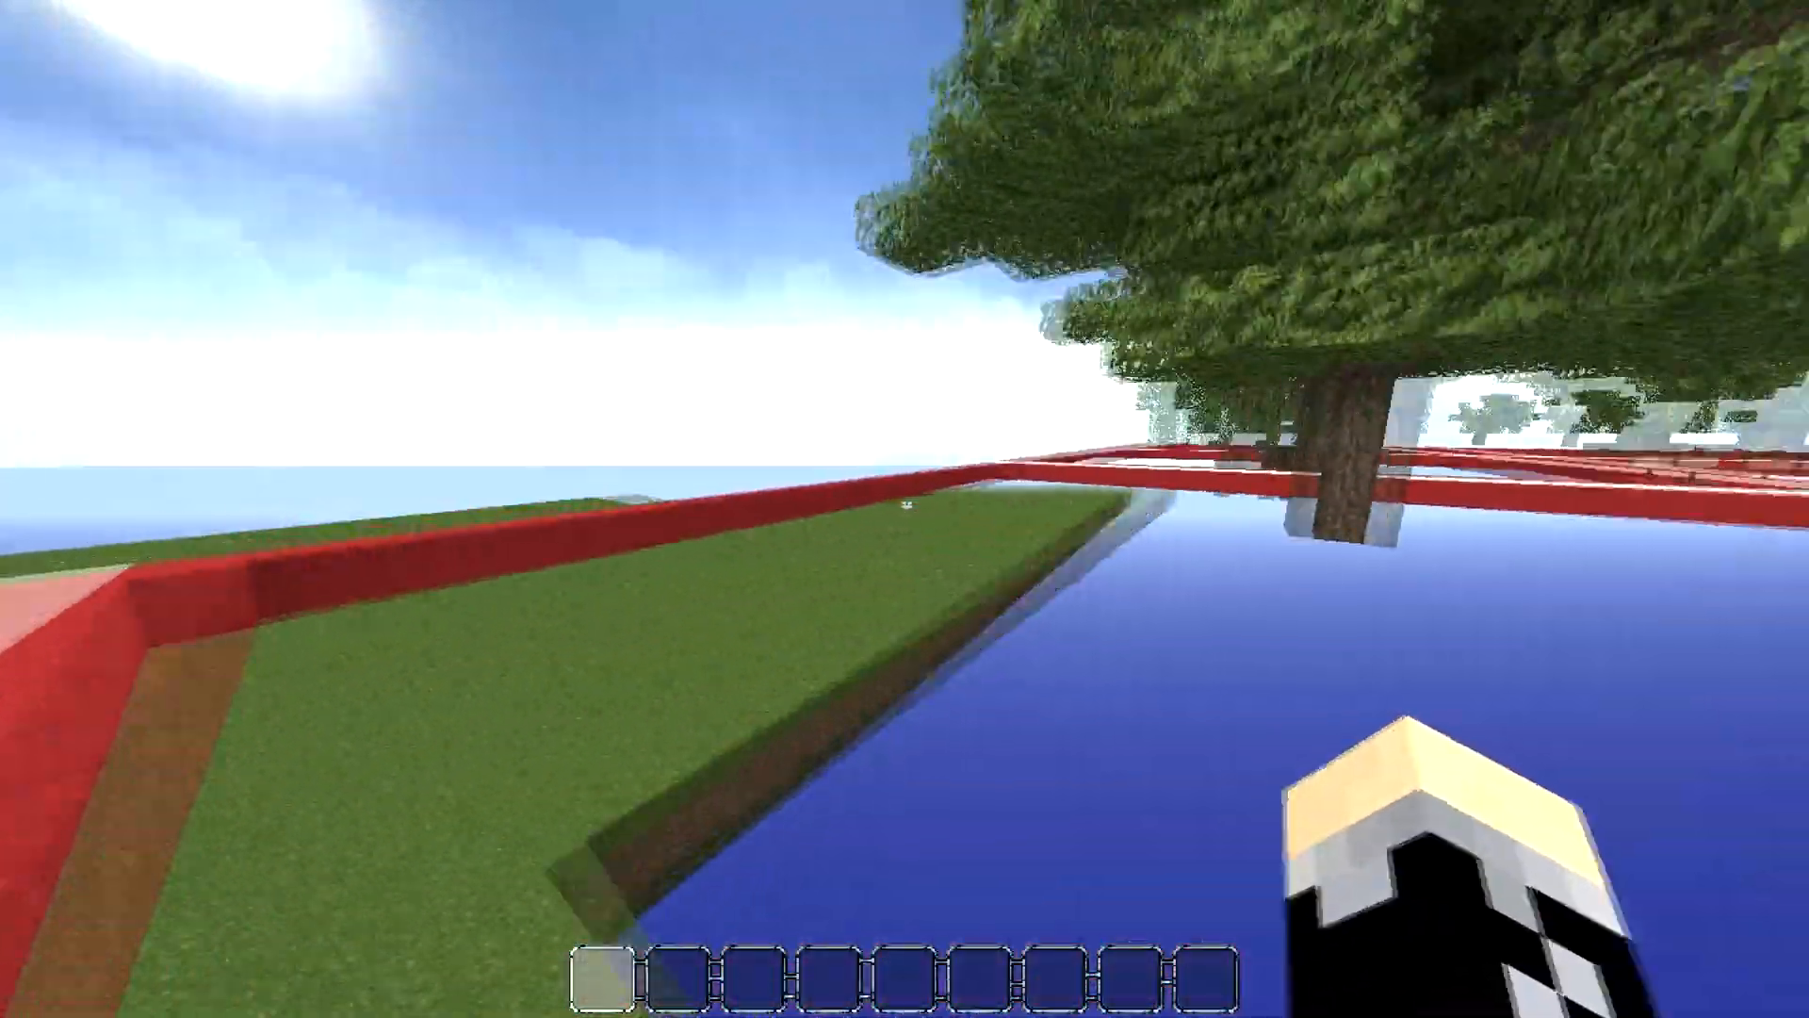
key(w)
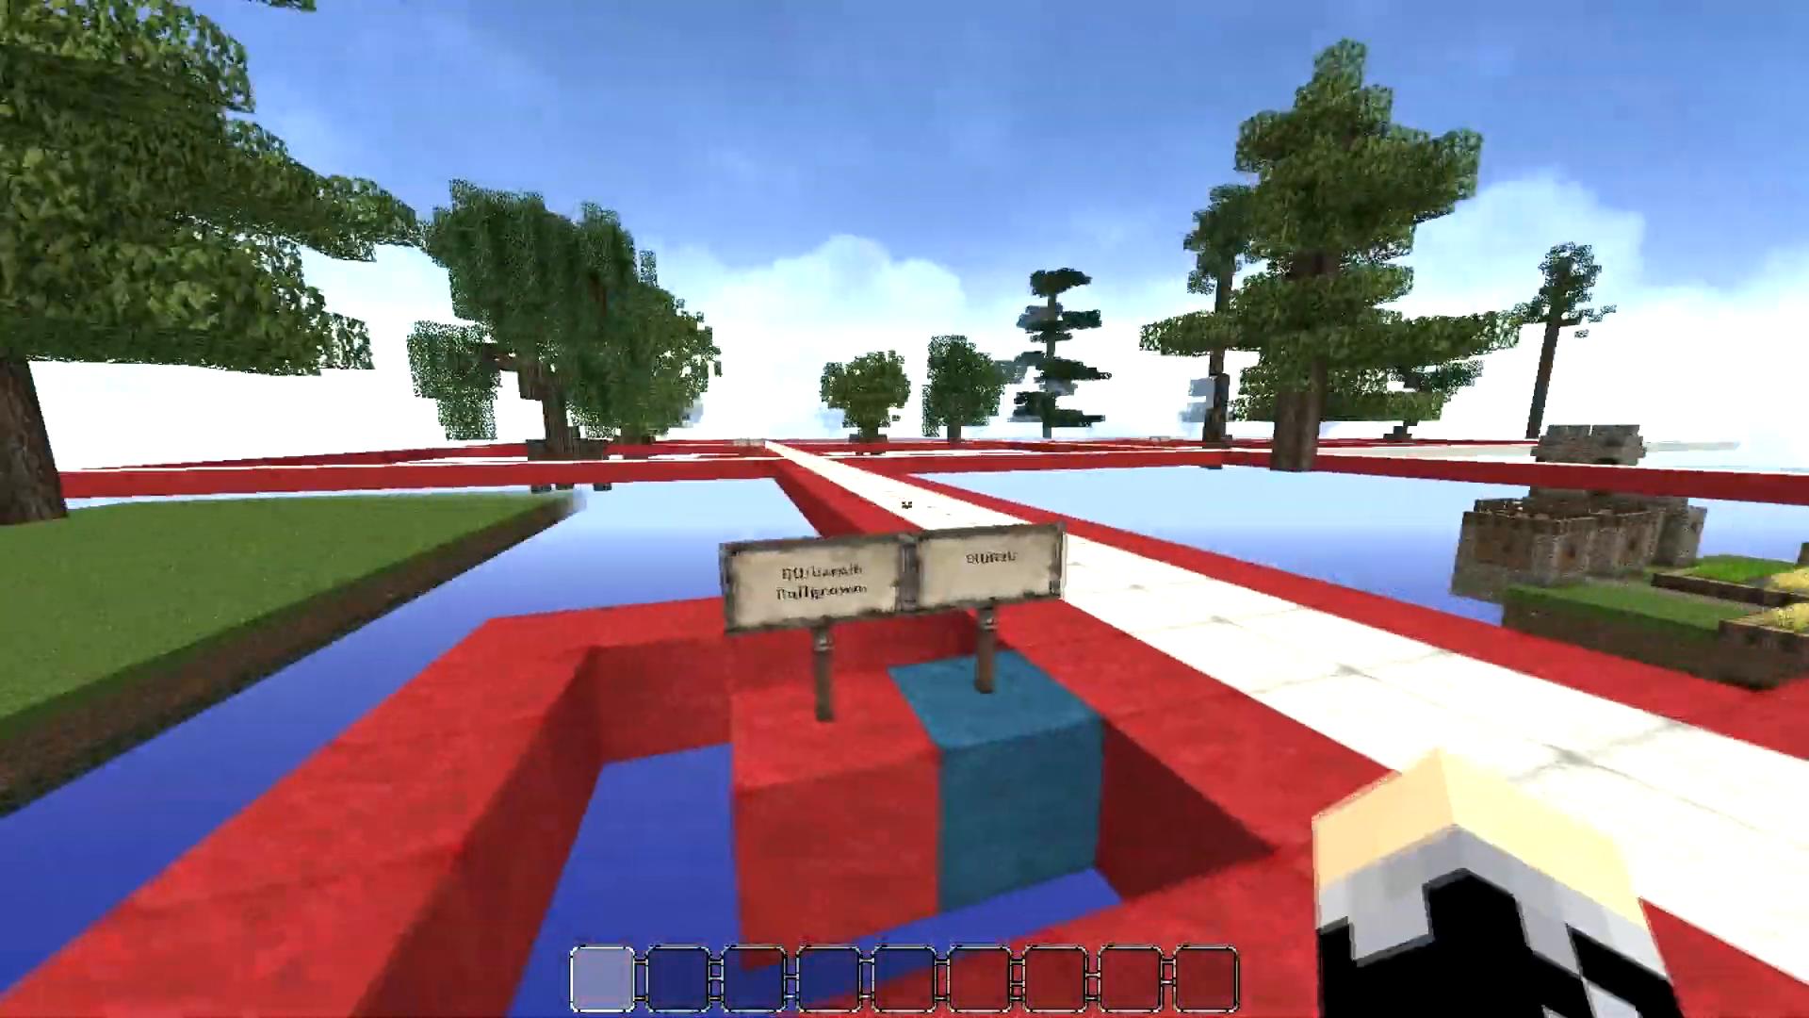
key(w)
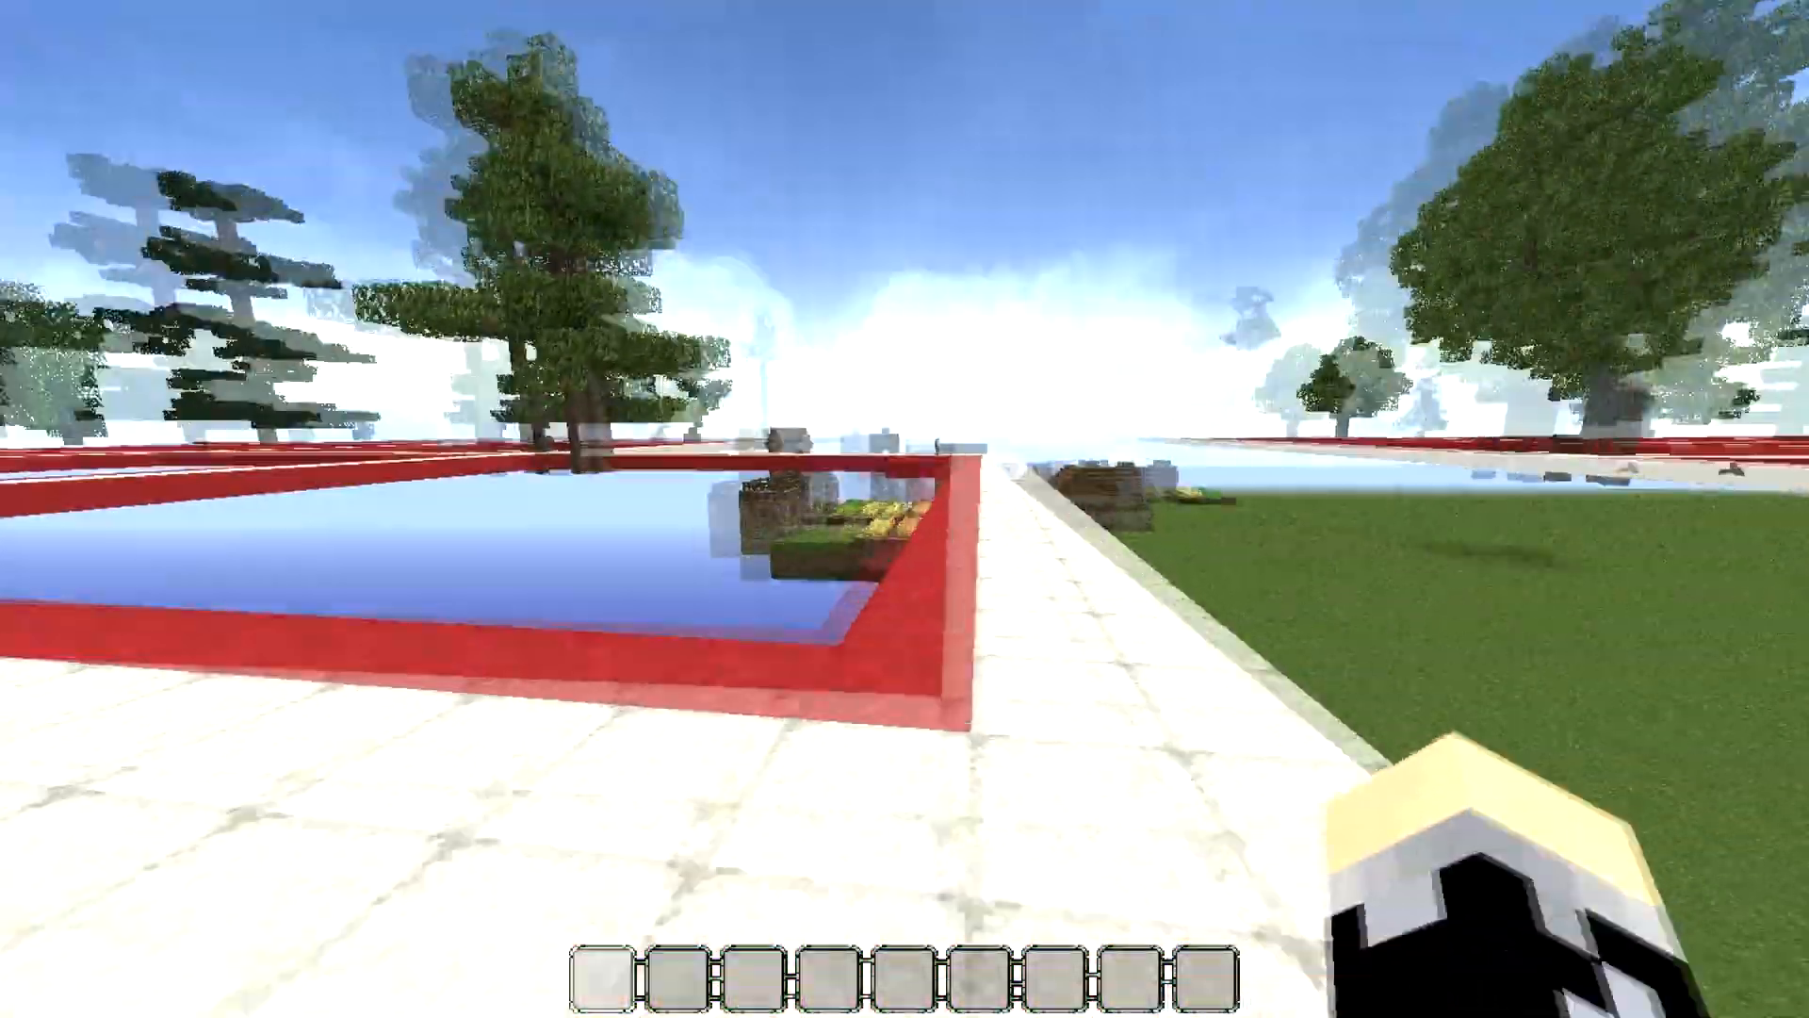
key(space)
key(w)
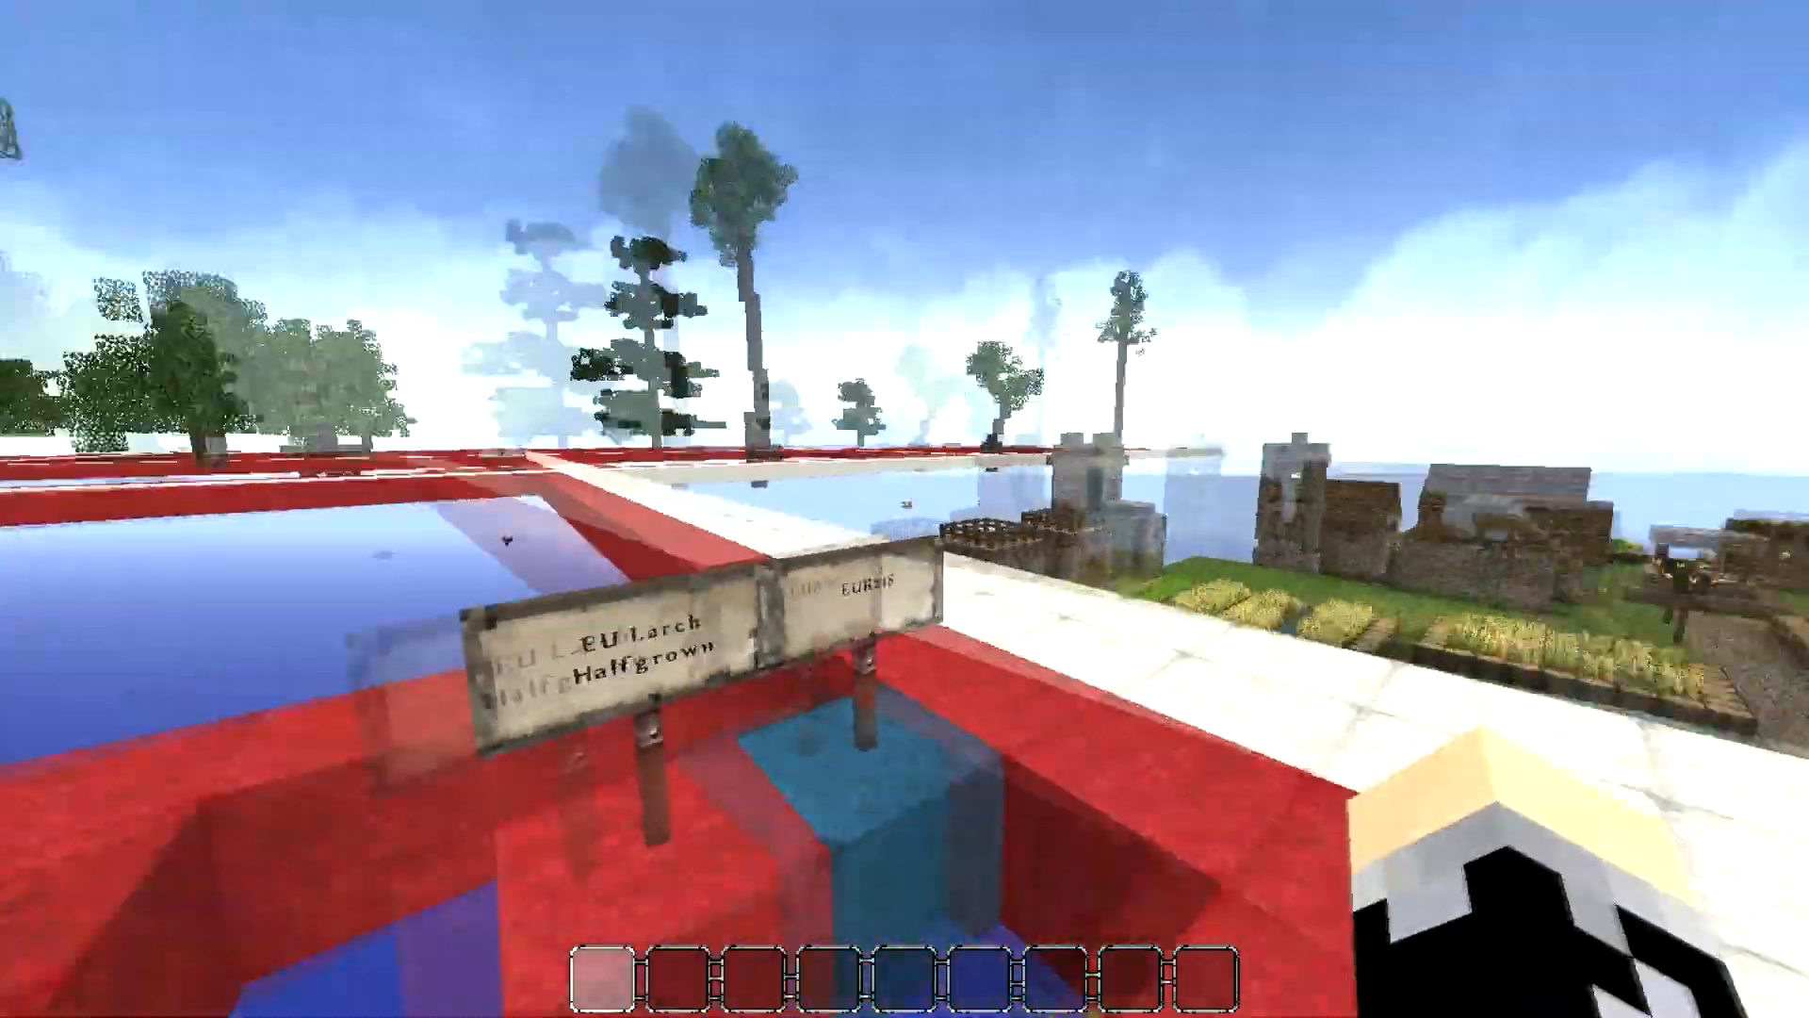
key(shift)
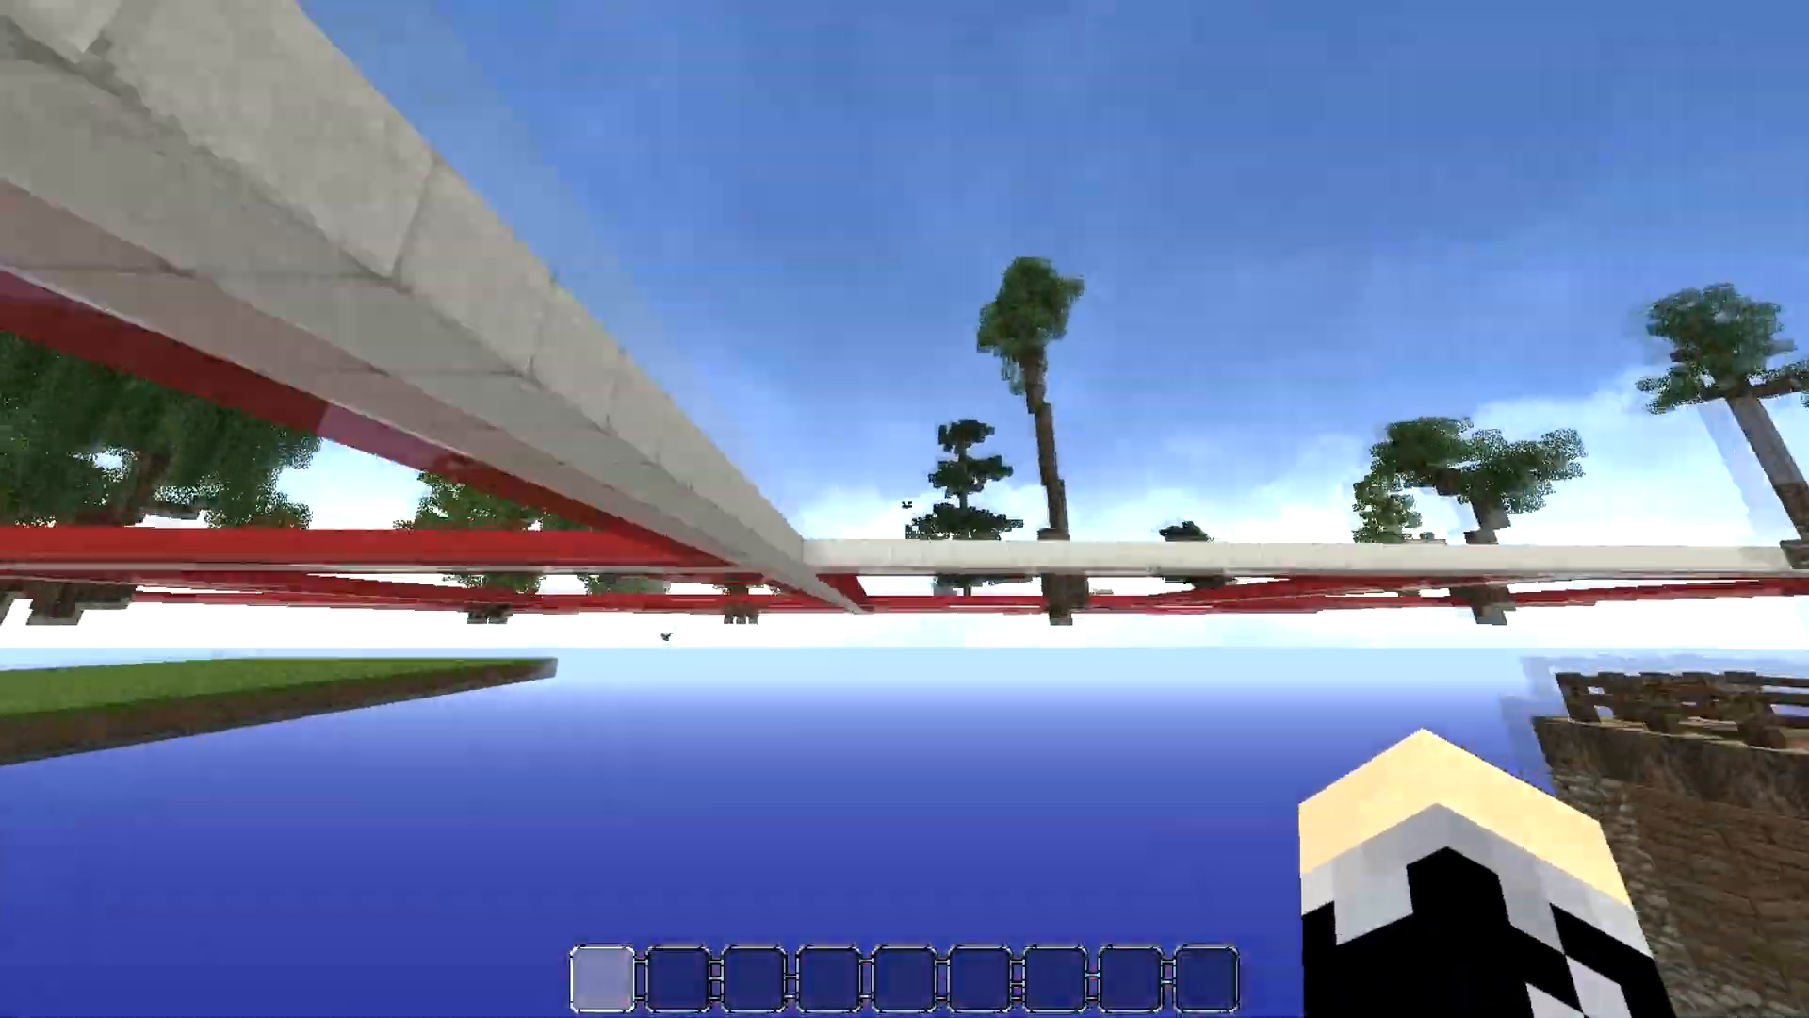
key(space)
Examine the White Willow Halfgrown and Fullgrown plots and their signs along the walkway.
key(w)
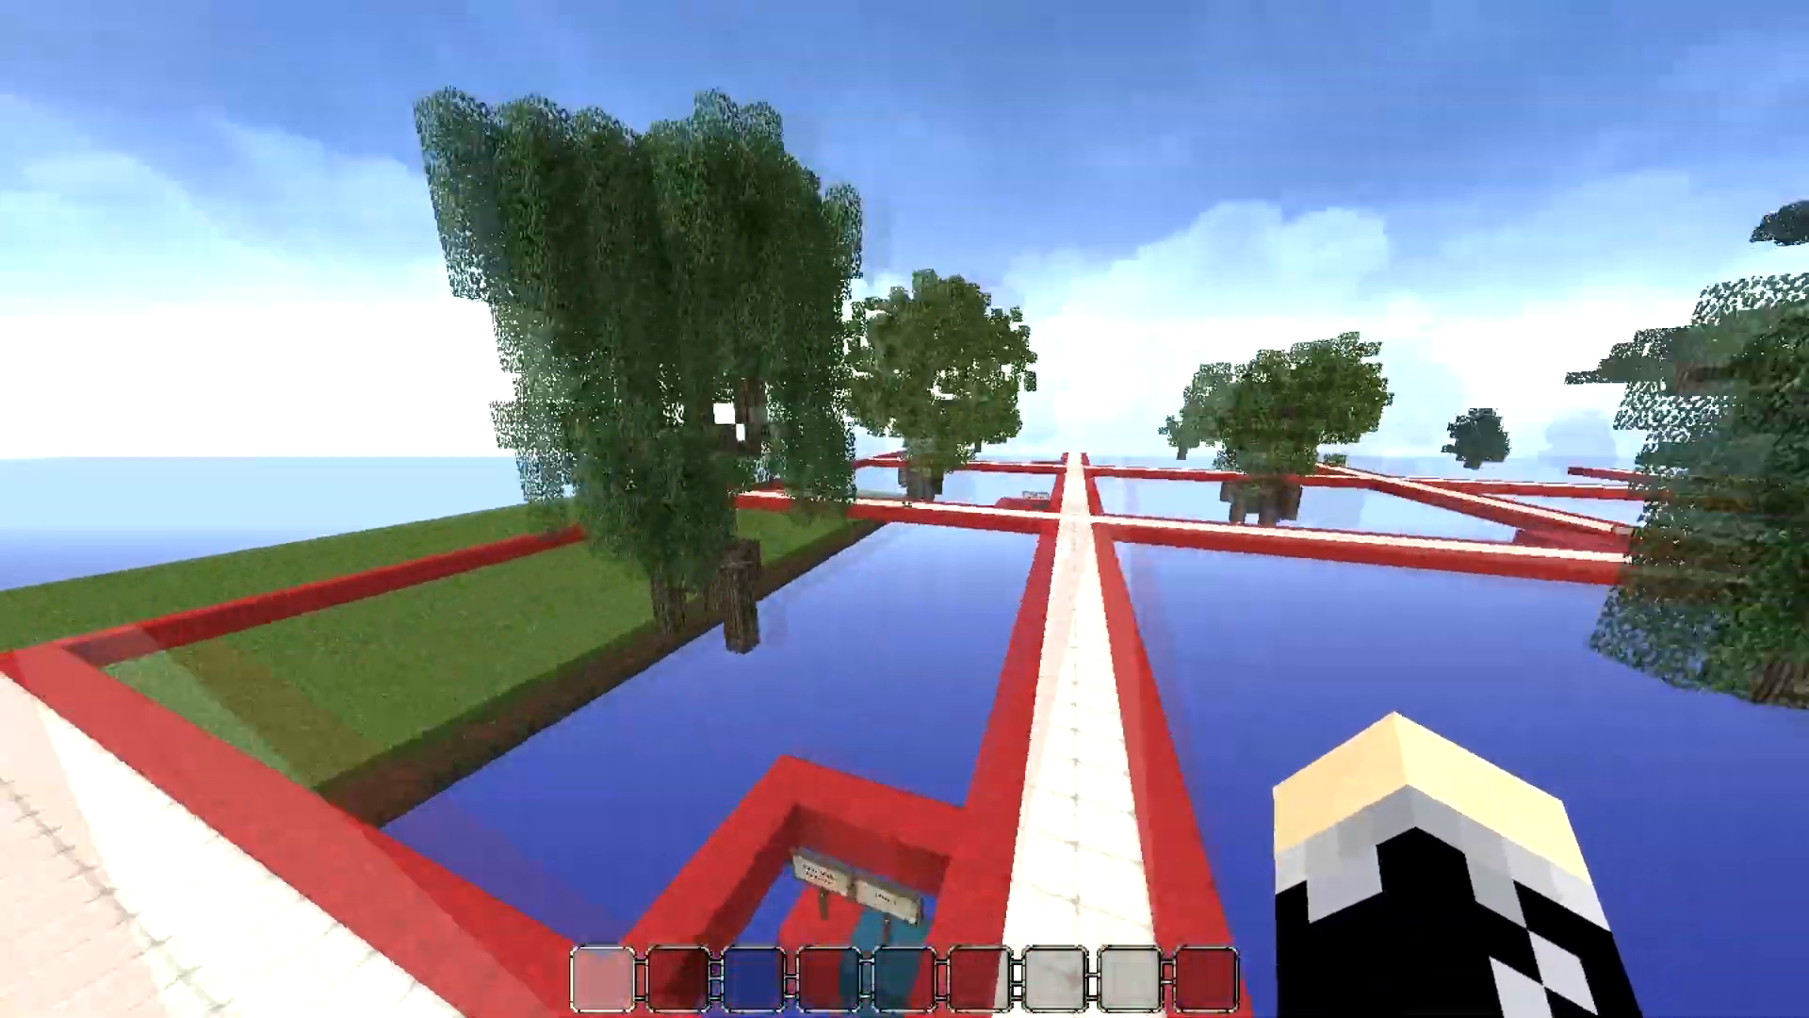
key(shift)
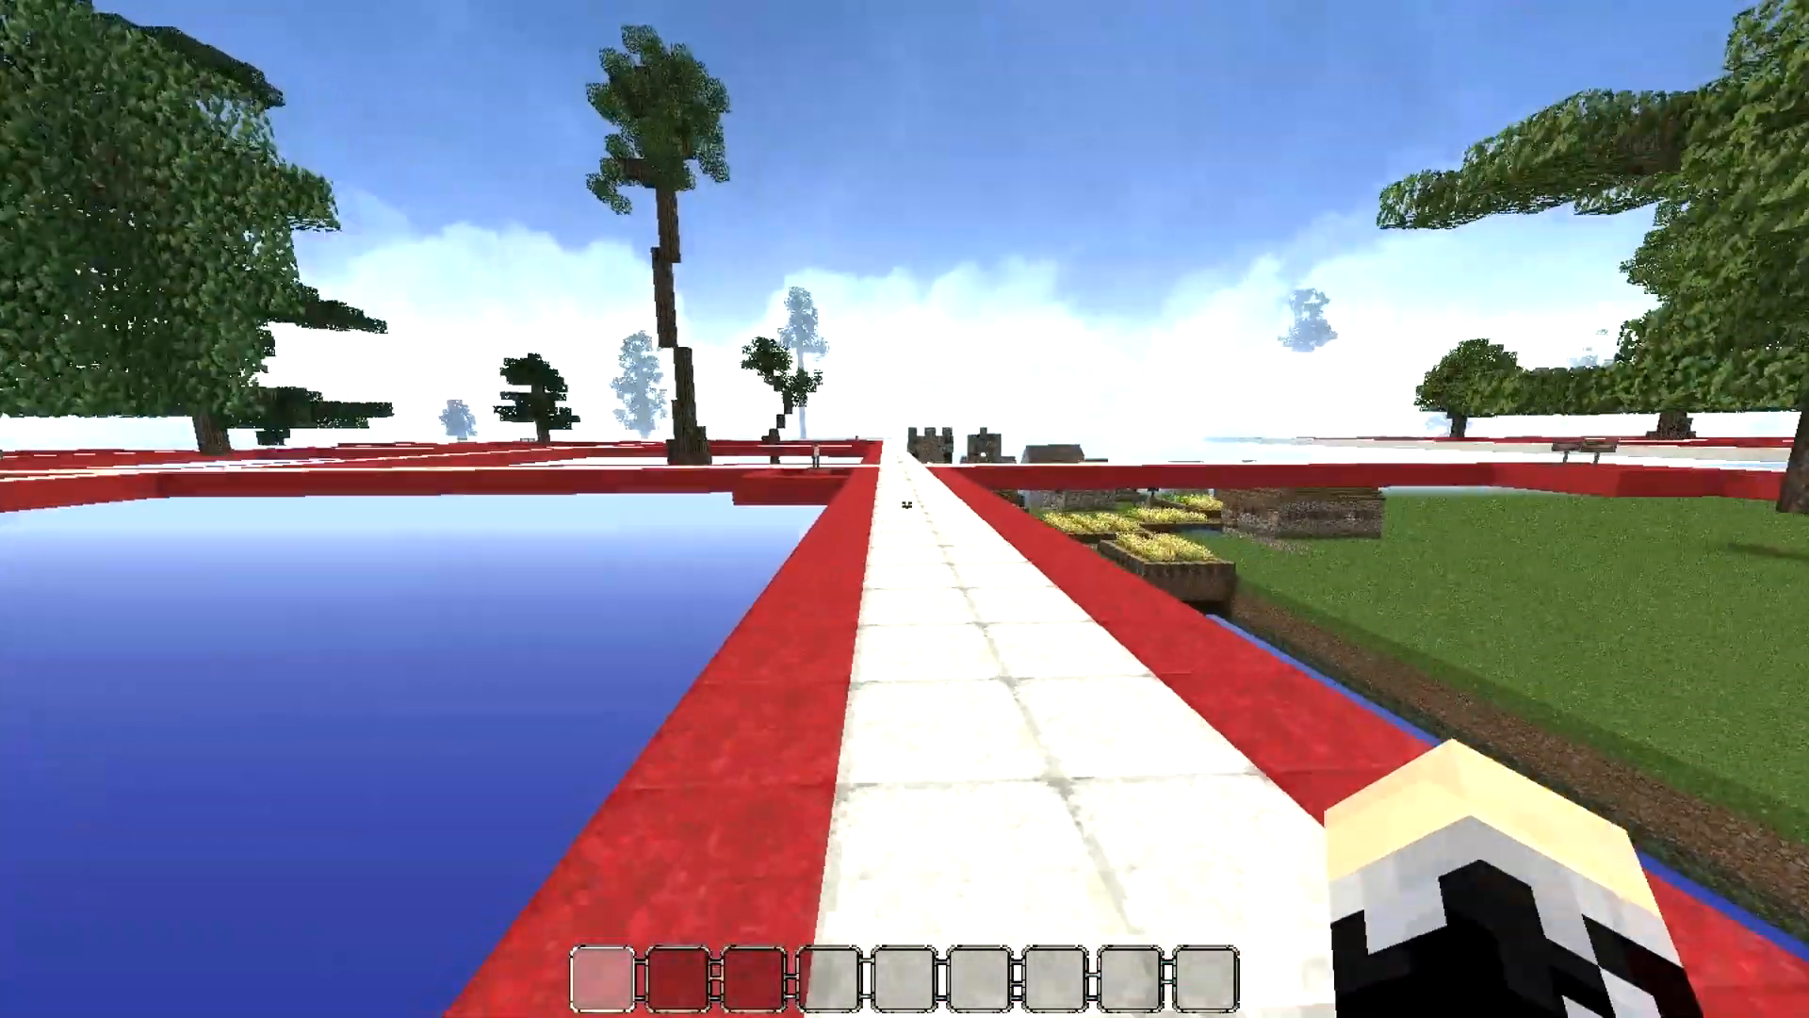
key(w)
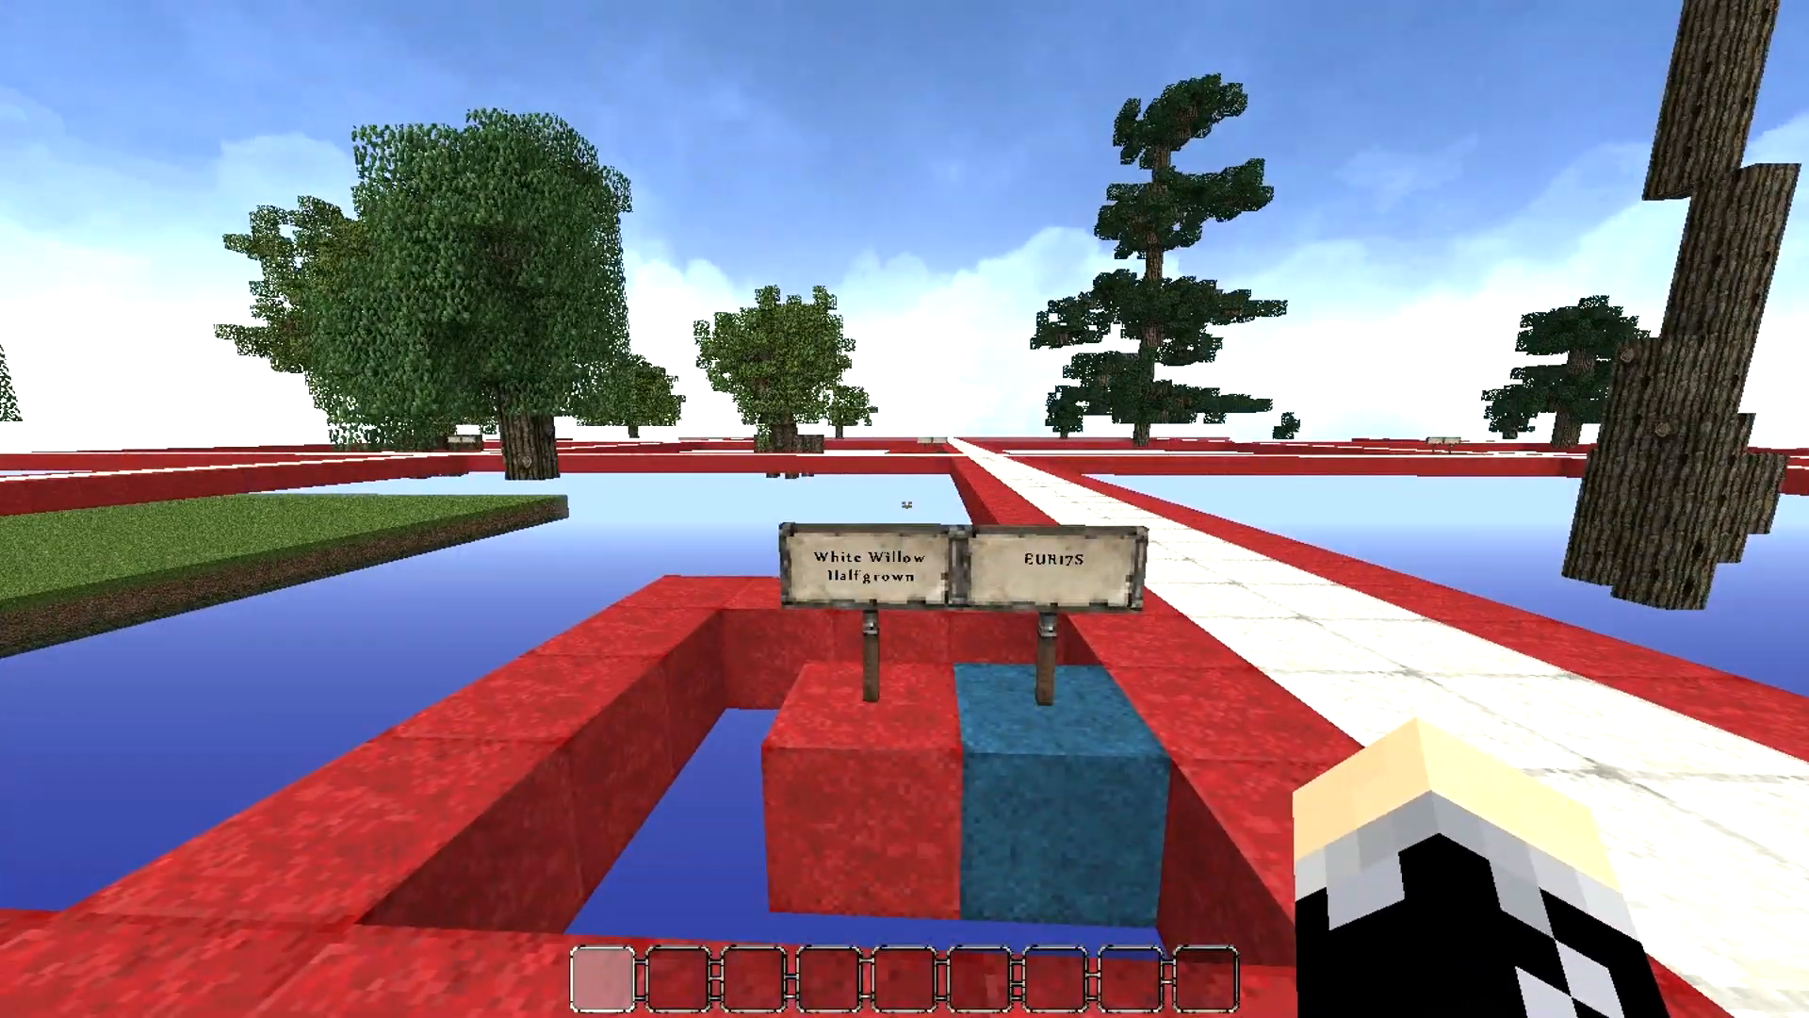
key(w)
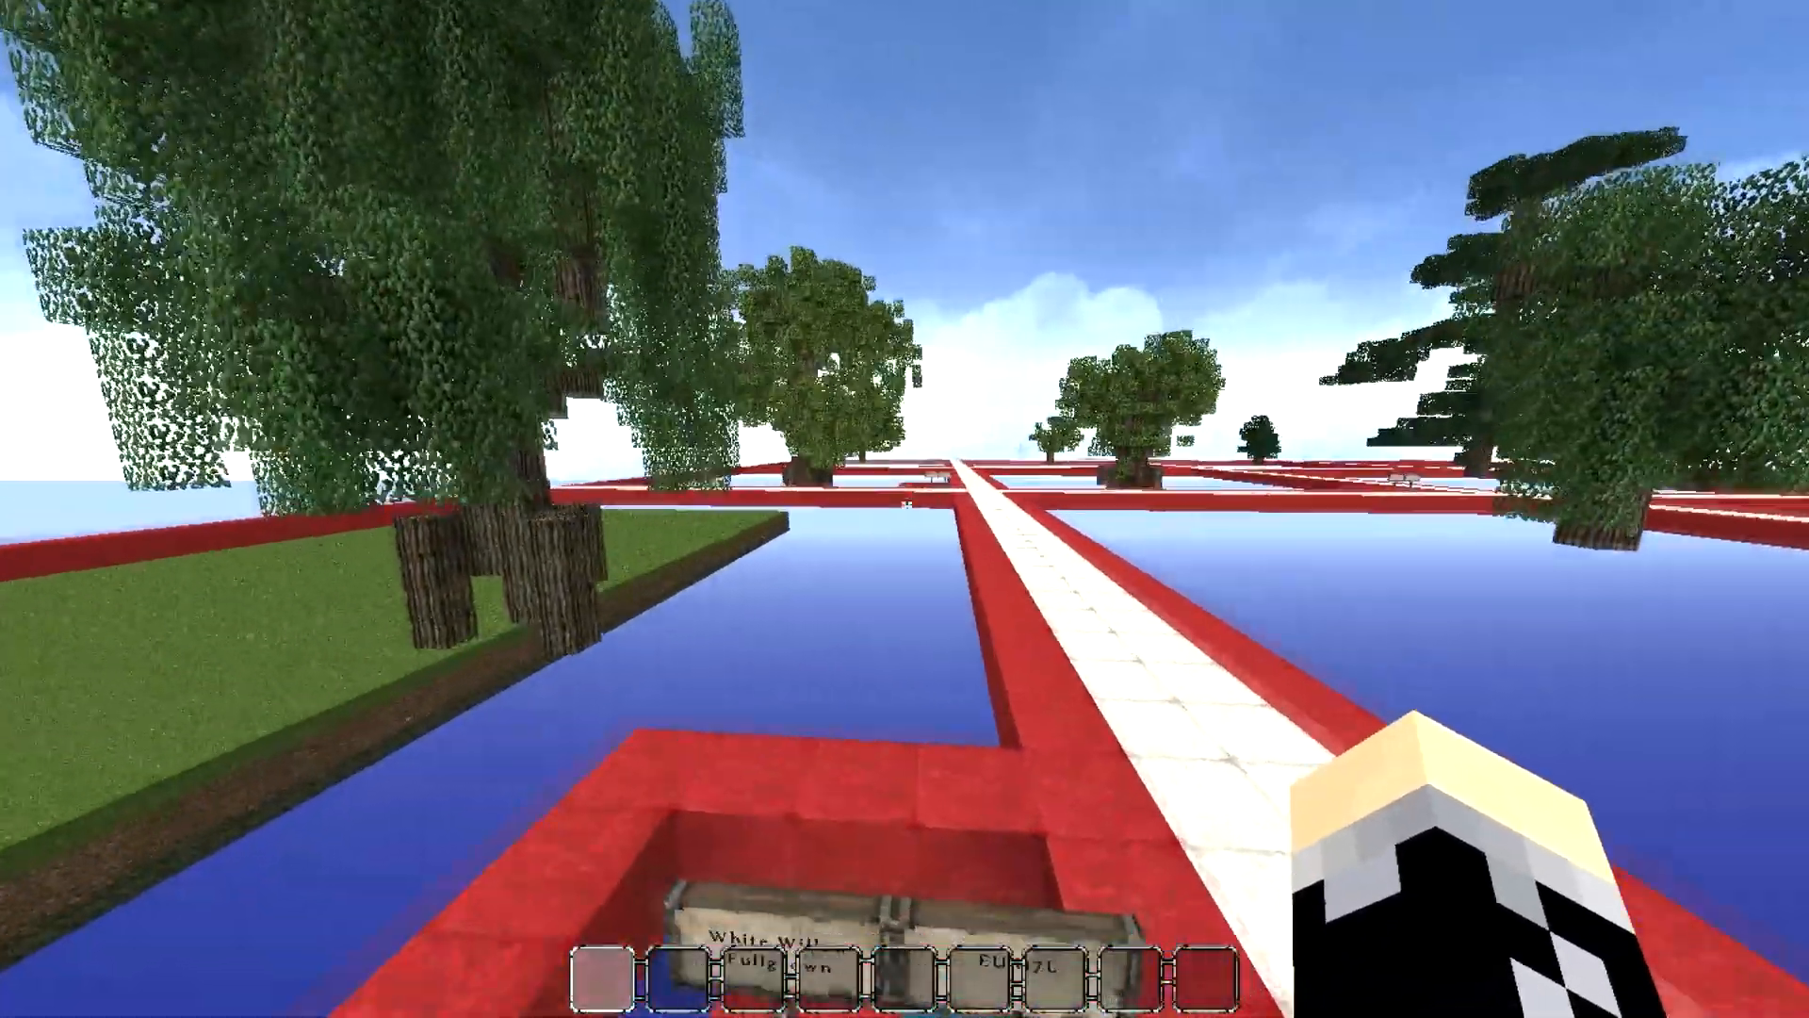
key(s)
key(shift)
key(w)
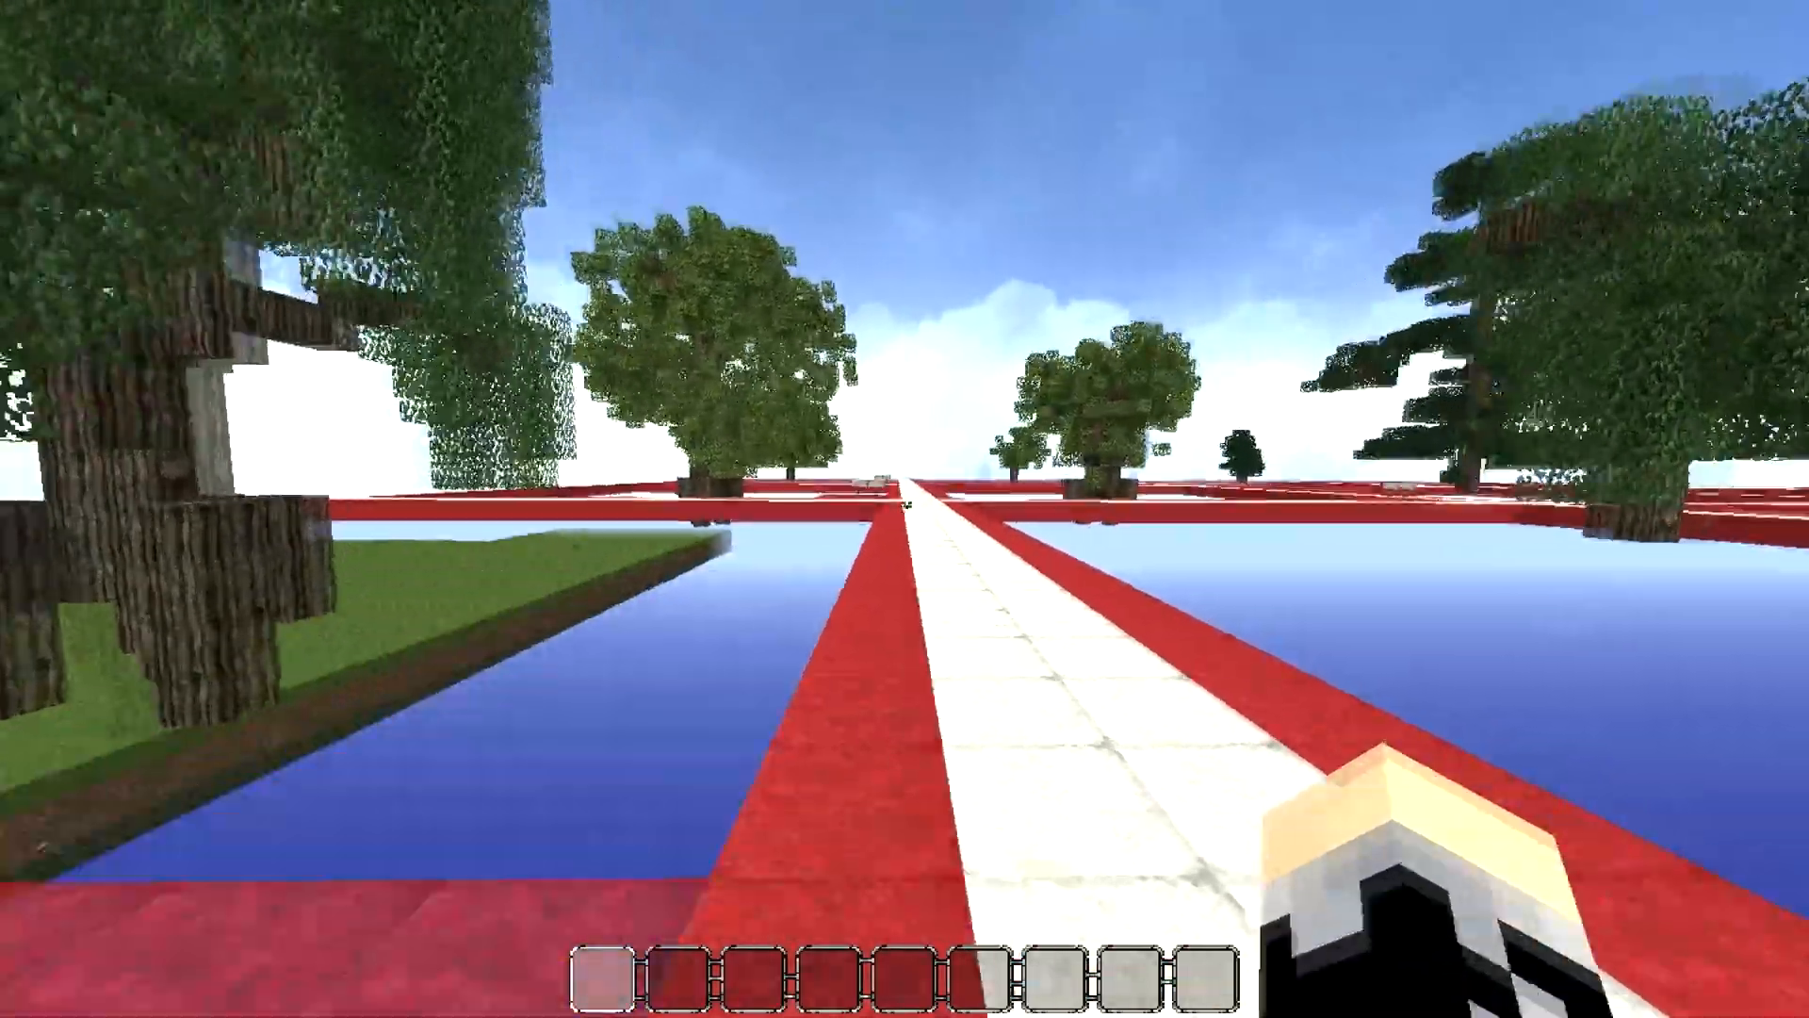
Examine the Sesille Oak Fullgrown and Halfgrown plots and read their signs.
key(w)
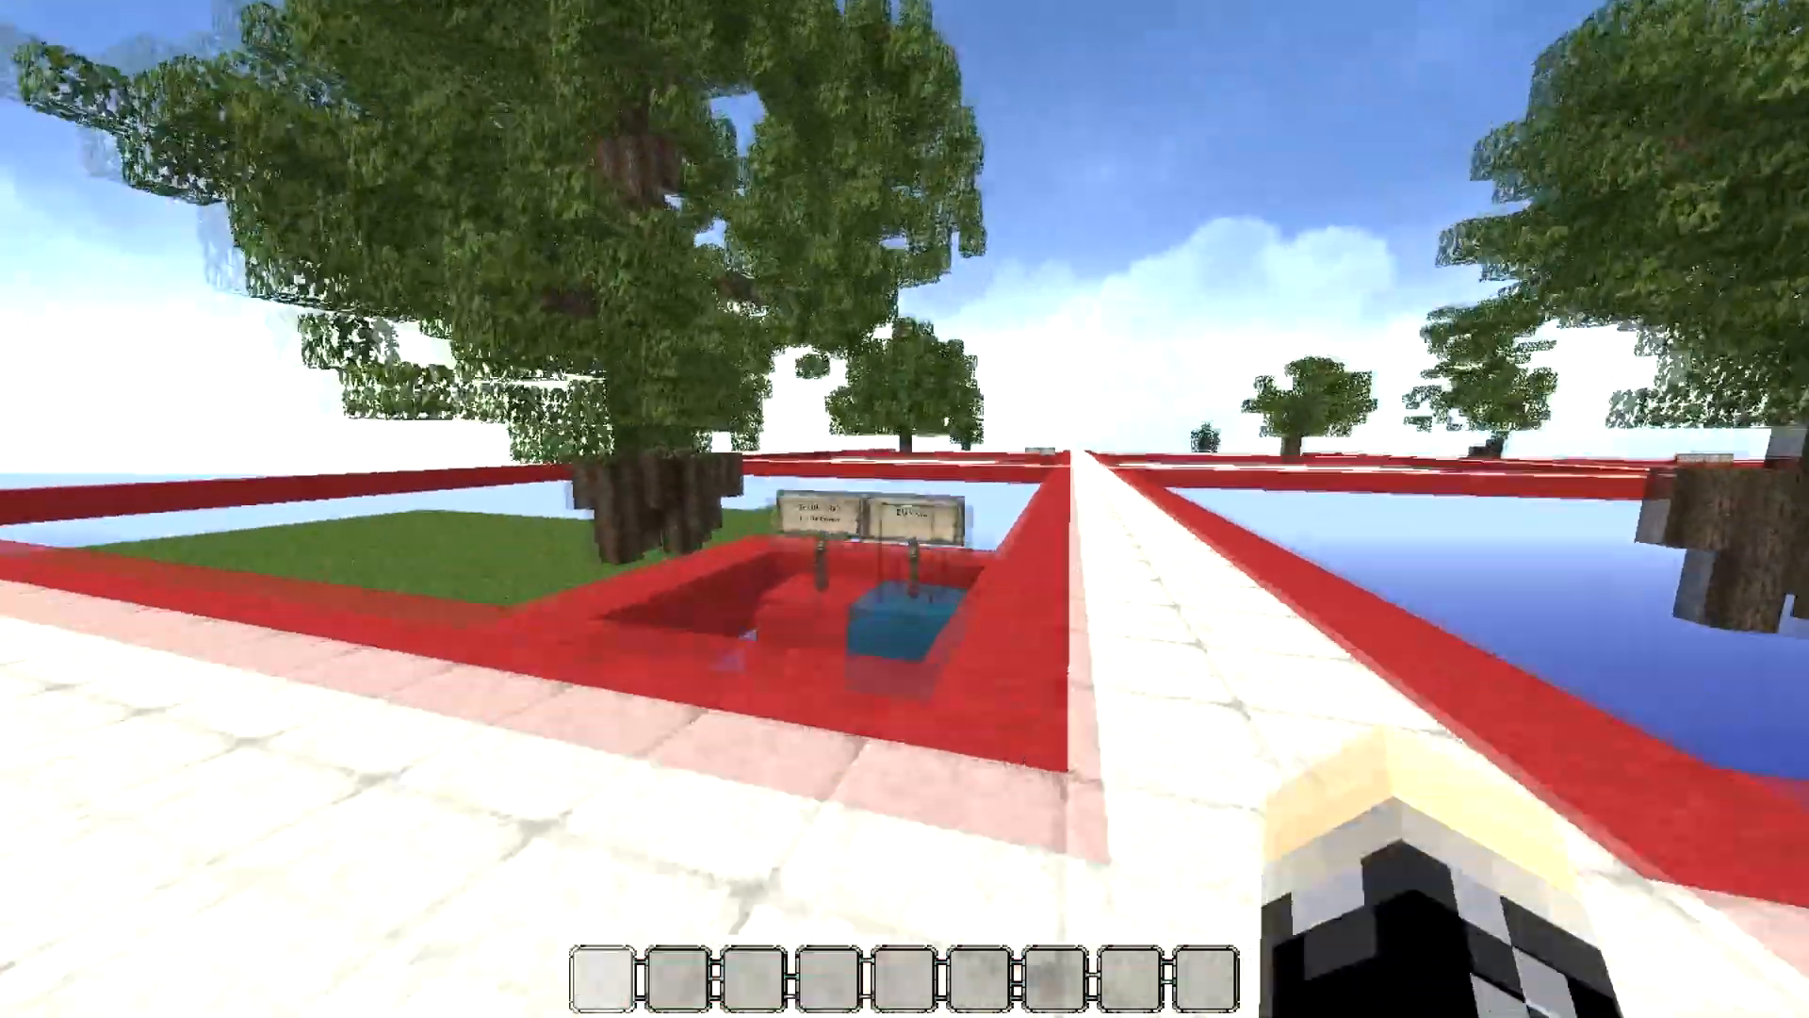
key(s)
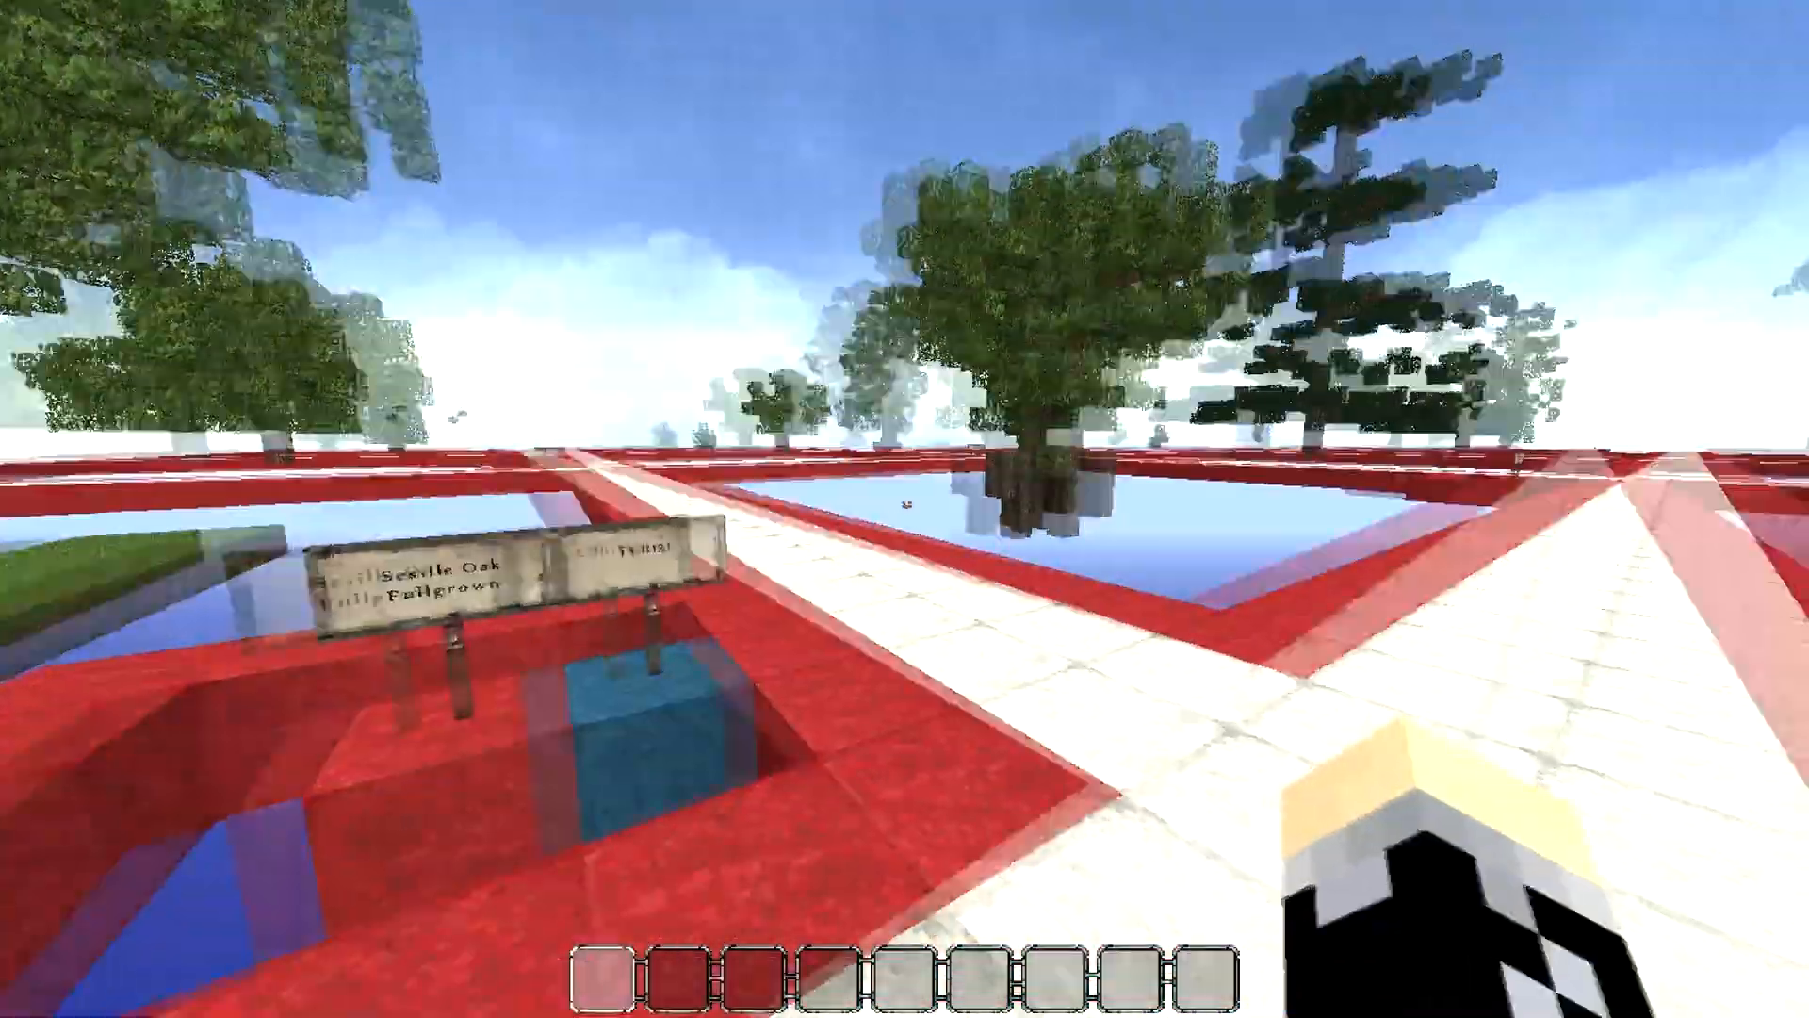
key(w)
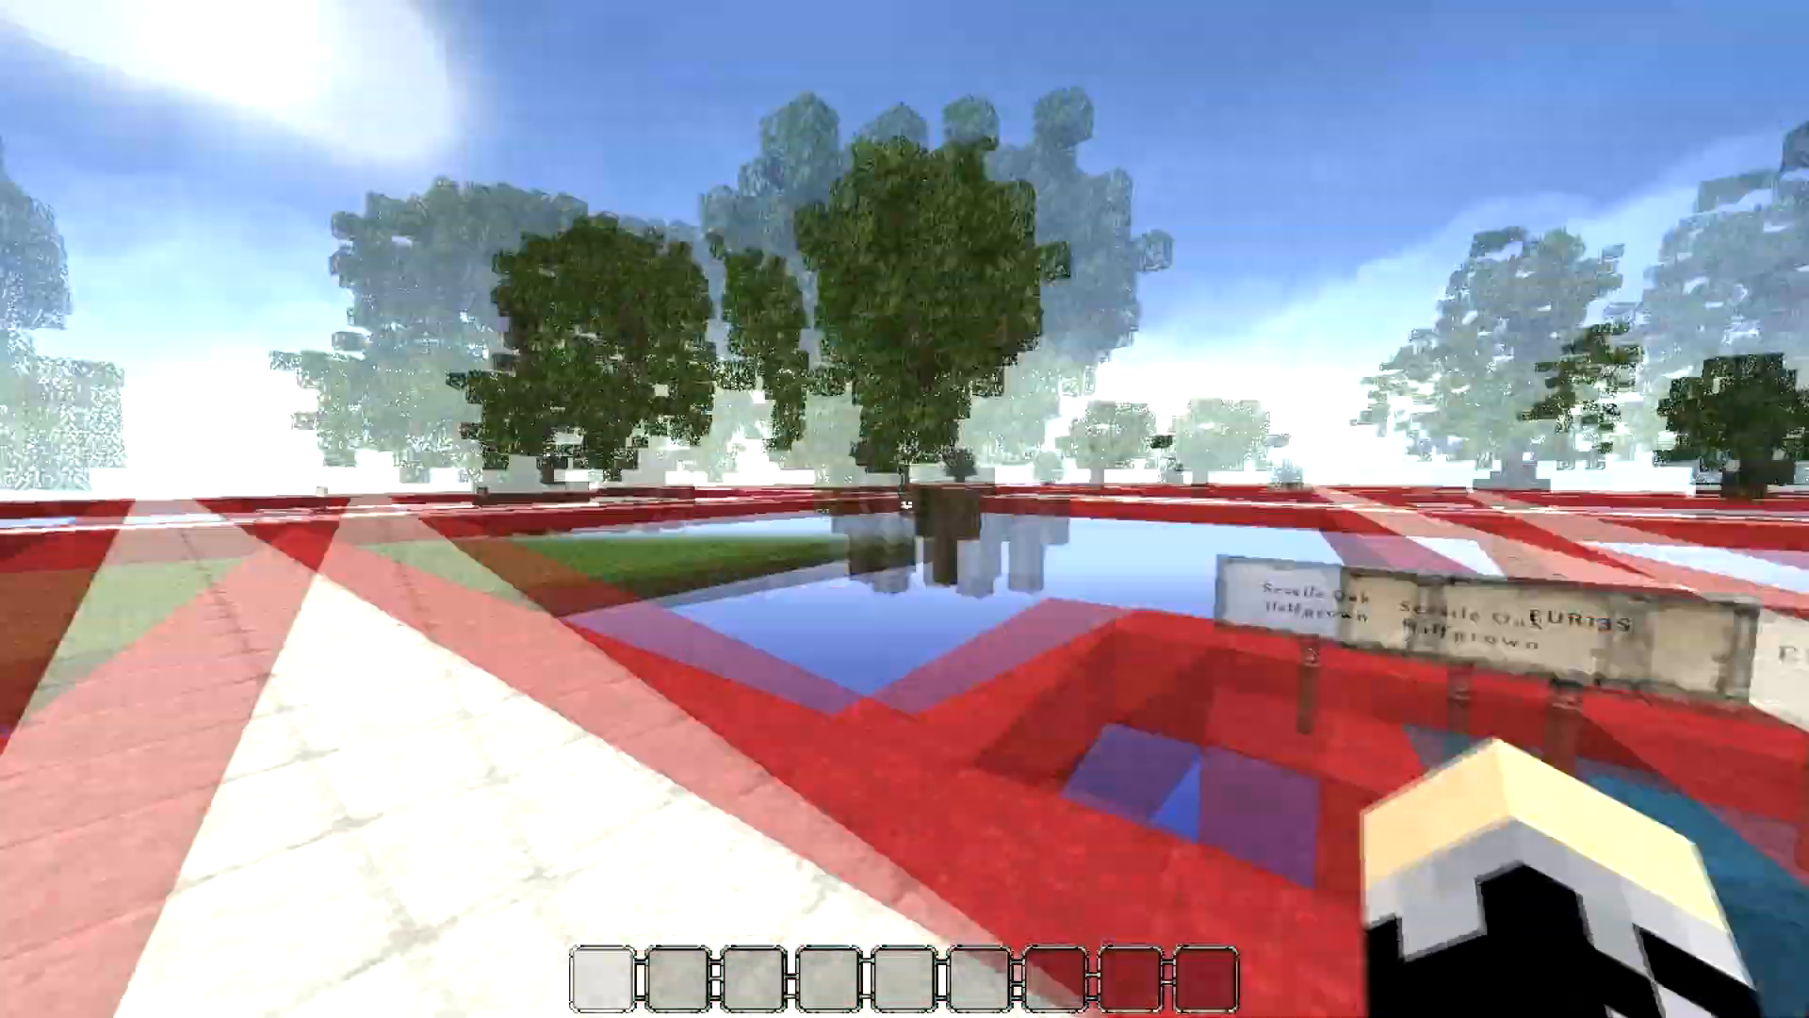
key(w)
key(w)
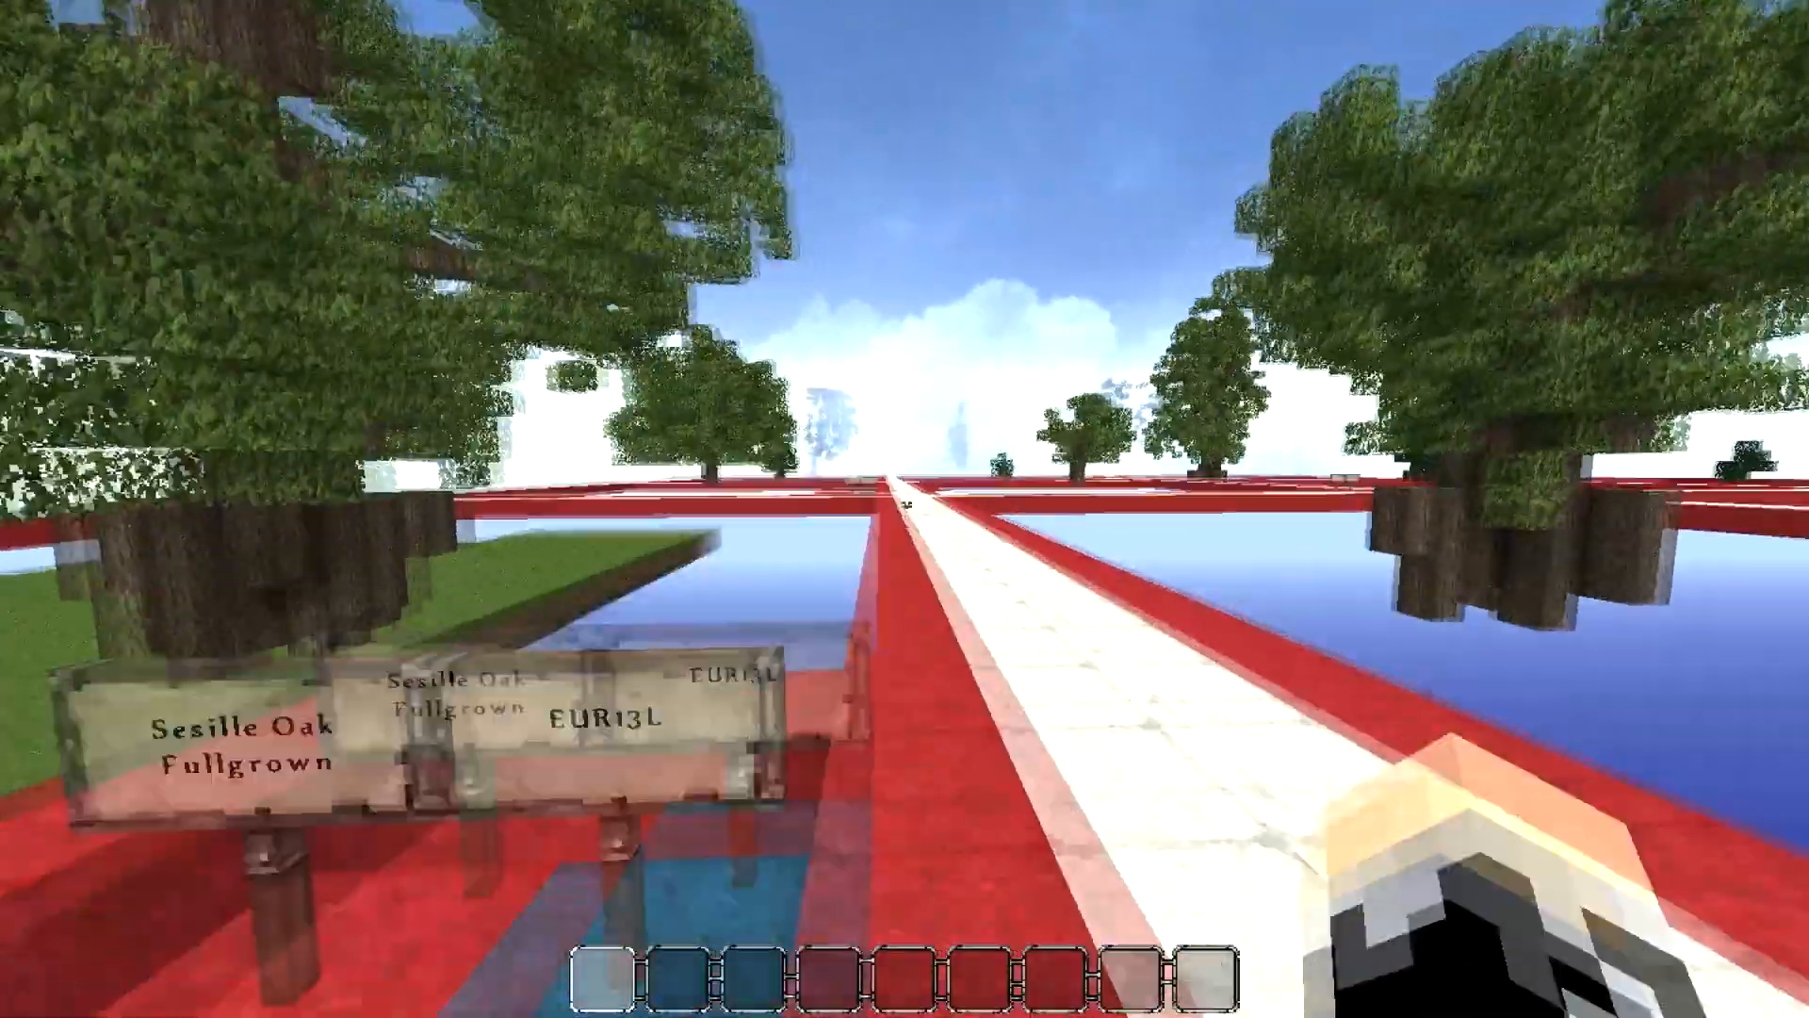
Follow the white walkway past the EUR9L plot and inspect the trees beyond it.
key(w)
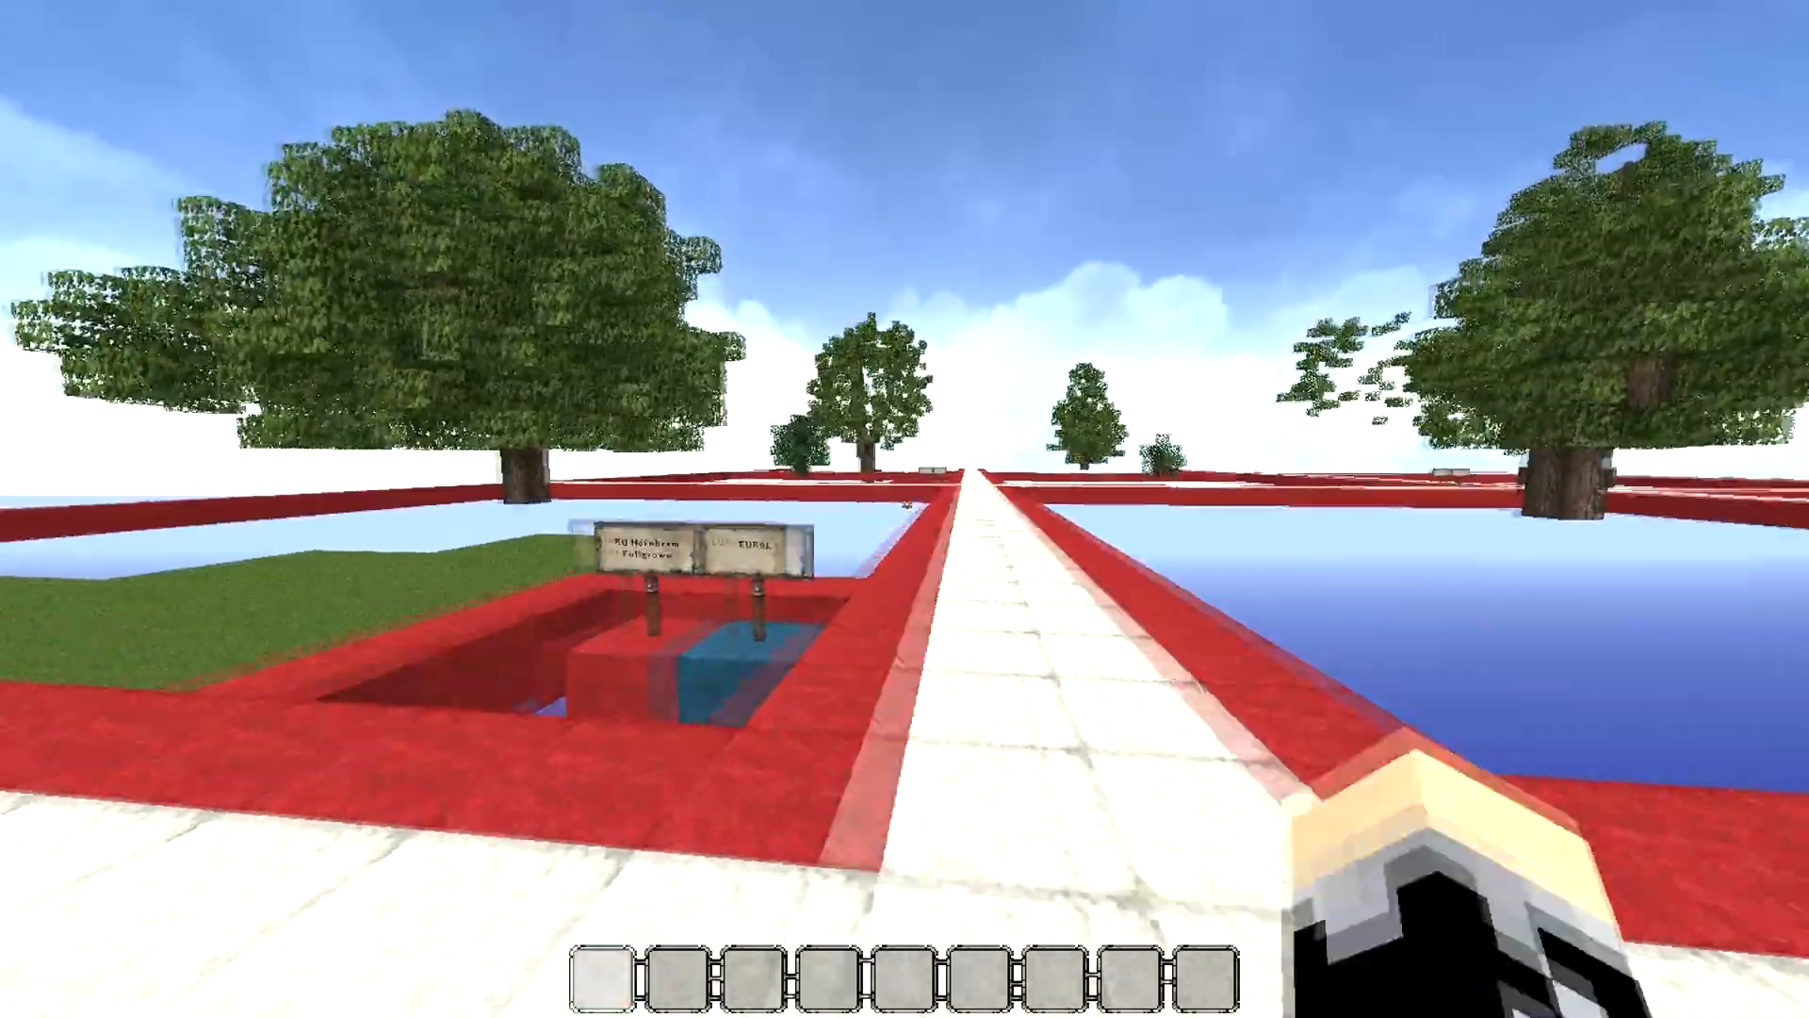
key(a)
key(d)
key(w)
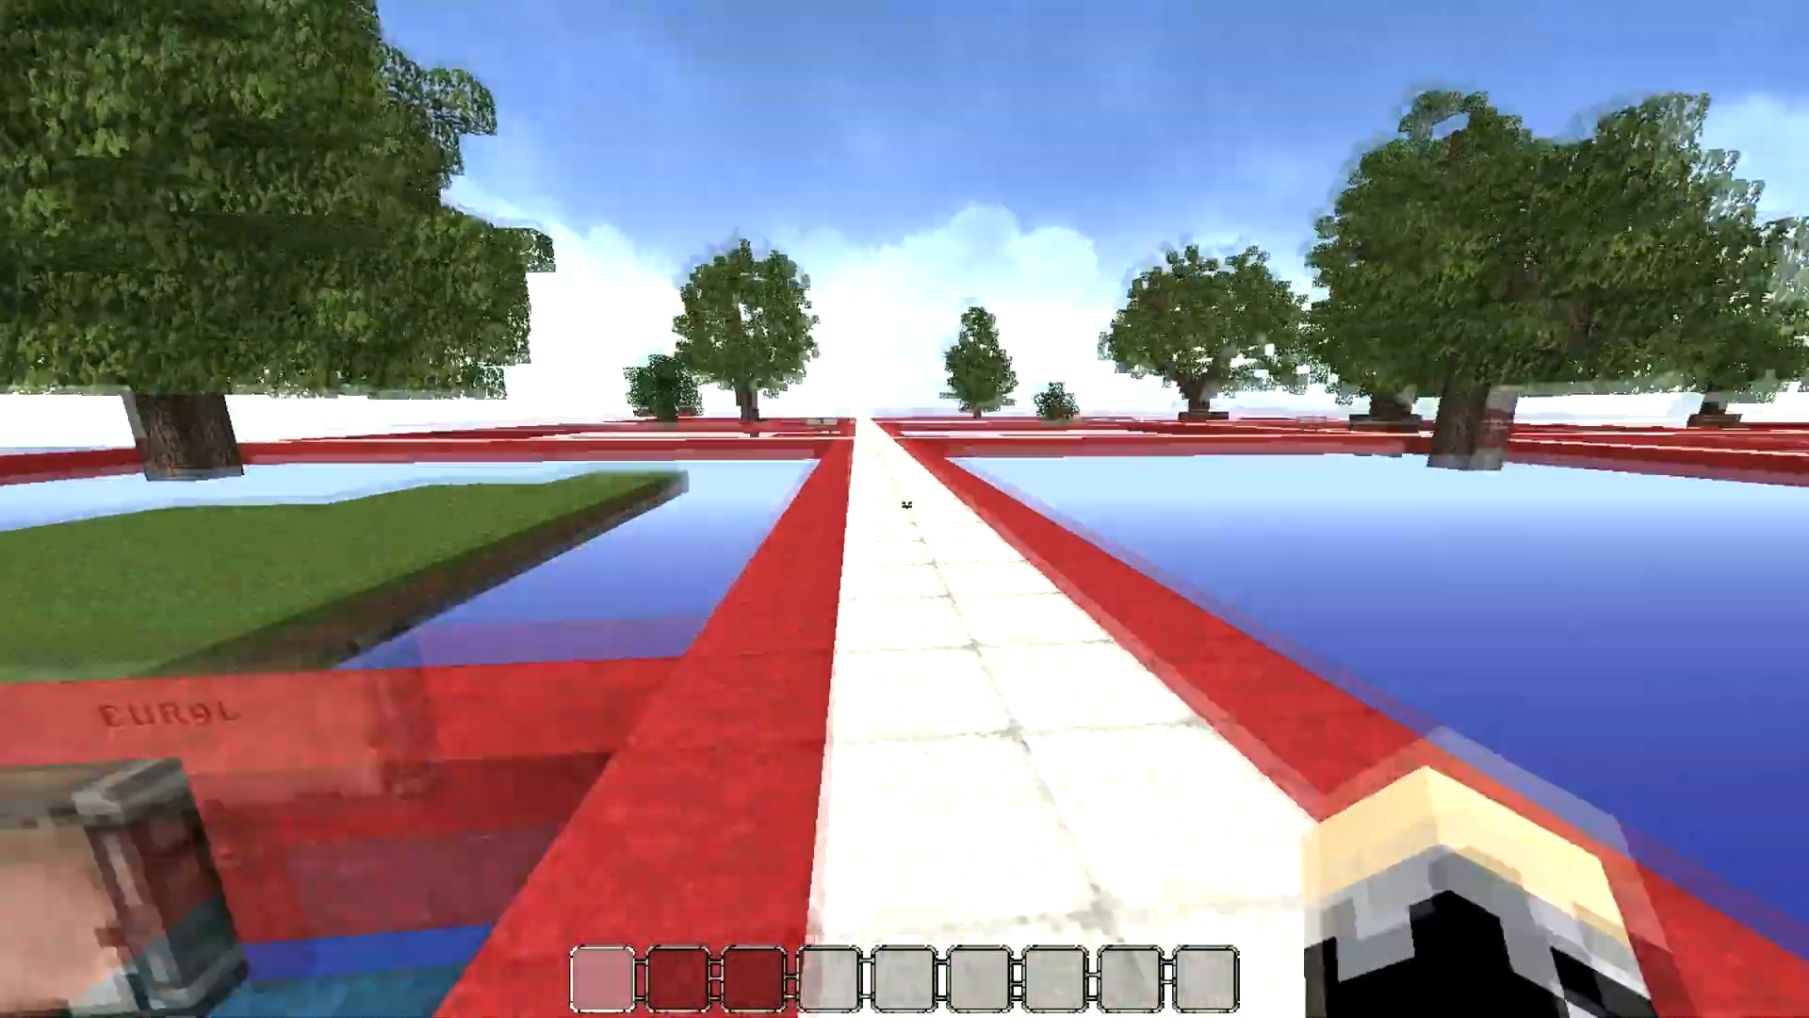
key(w)
key(a)
key(d)
key(w)
key(d)
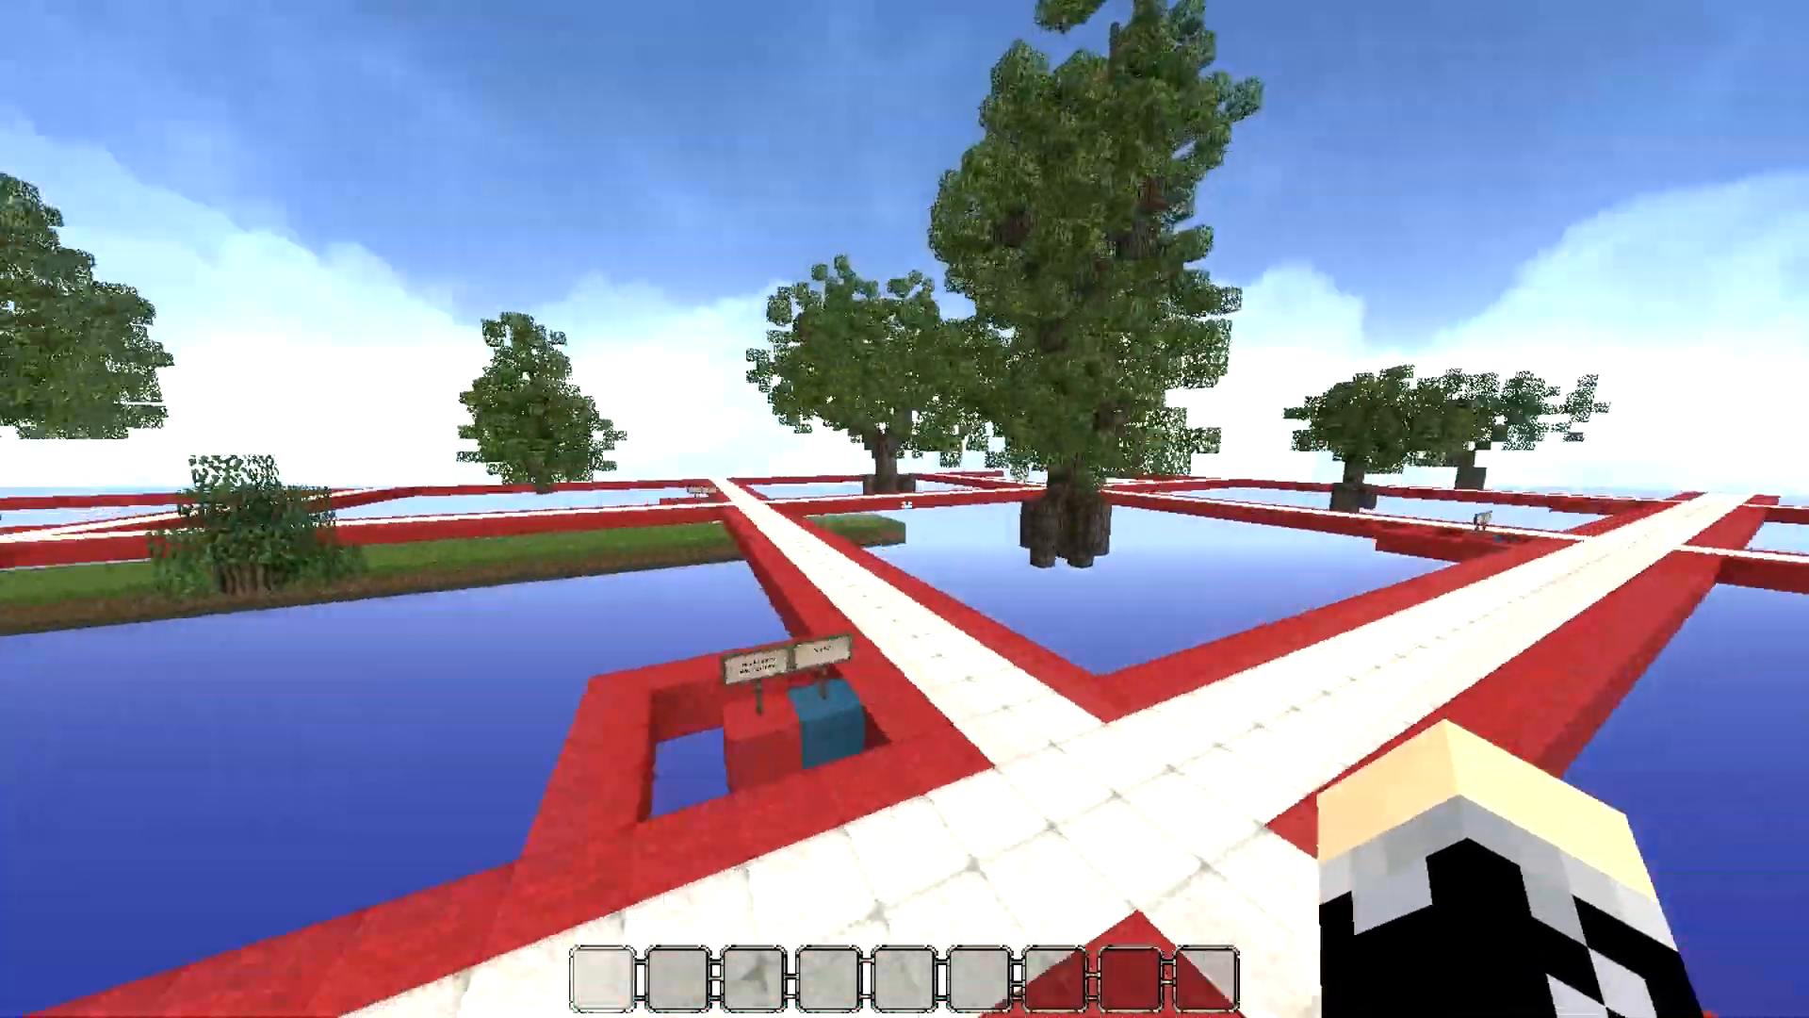
Fly over the plot grid to survey the walkway crossings, grass strips and surrounding trees.
key(w)
key(w)
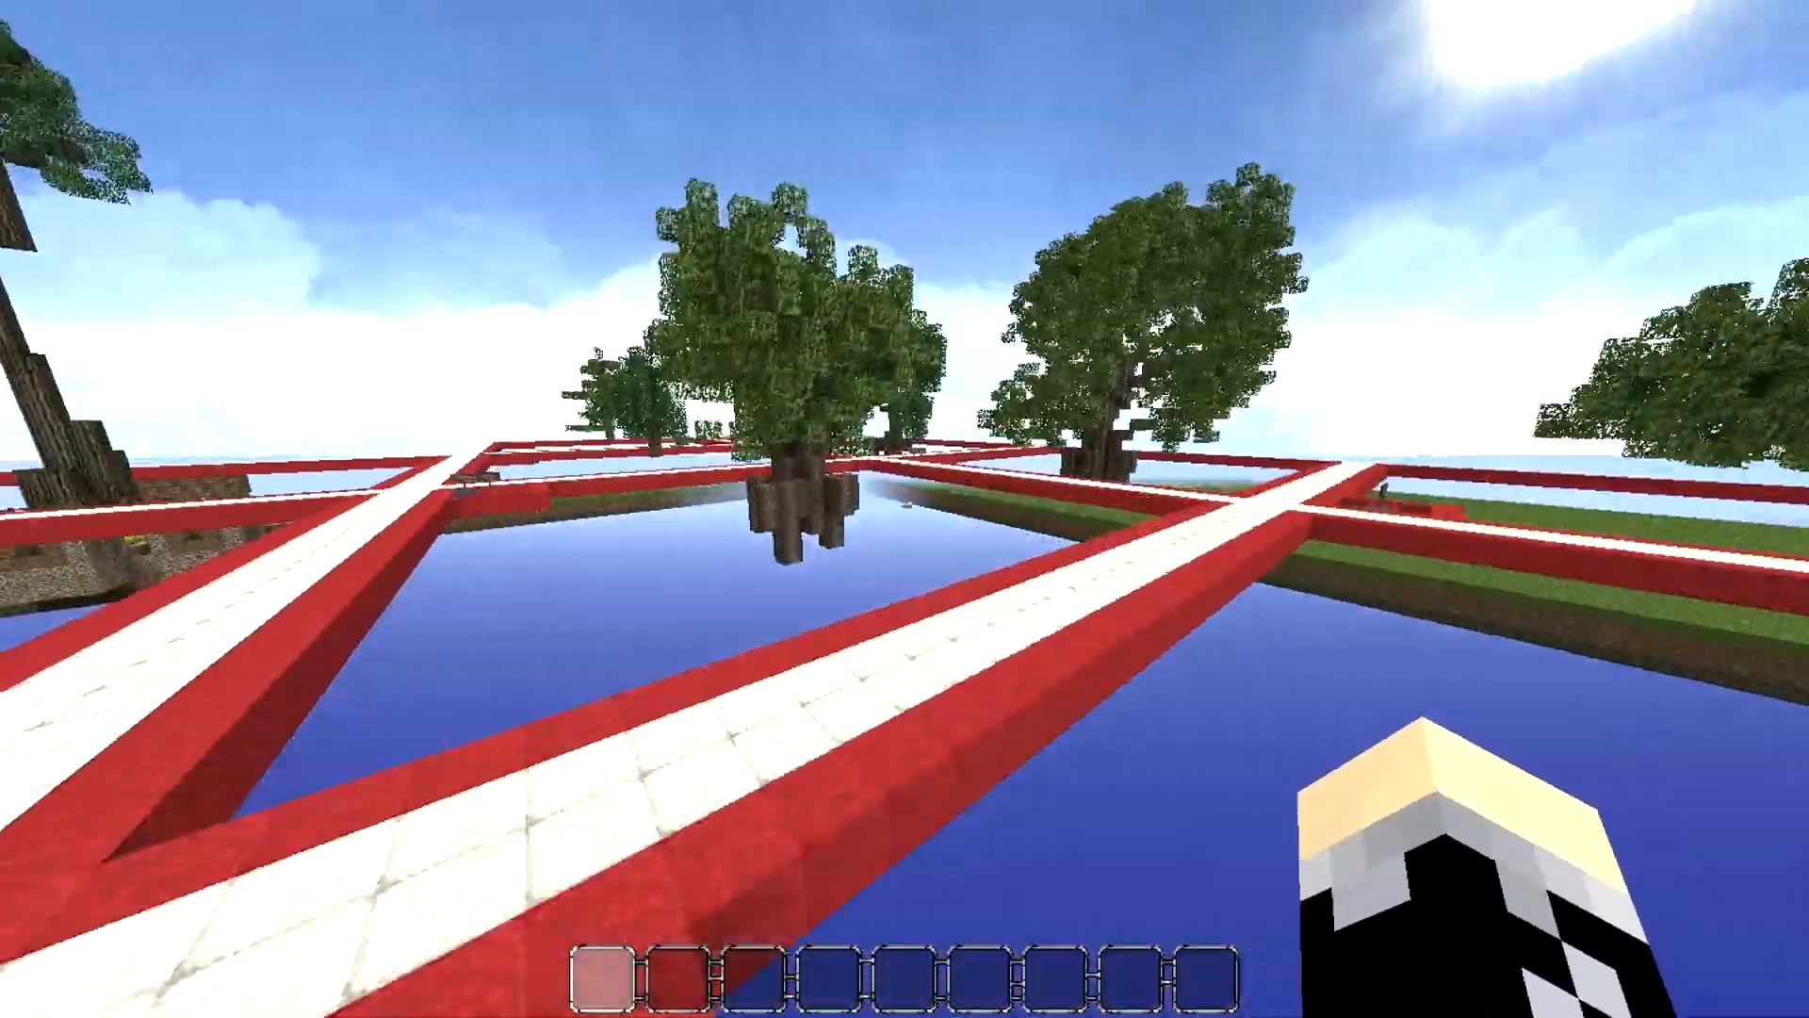
key(w)
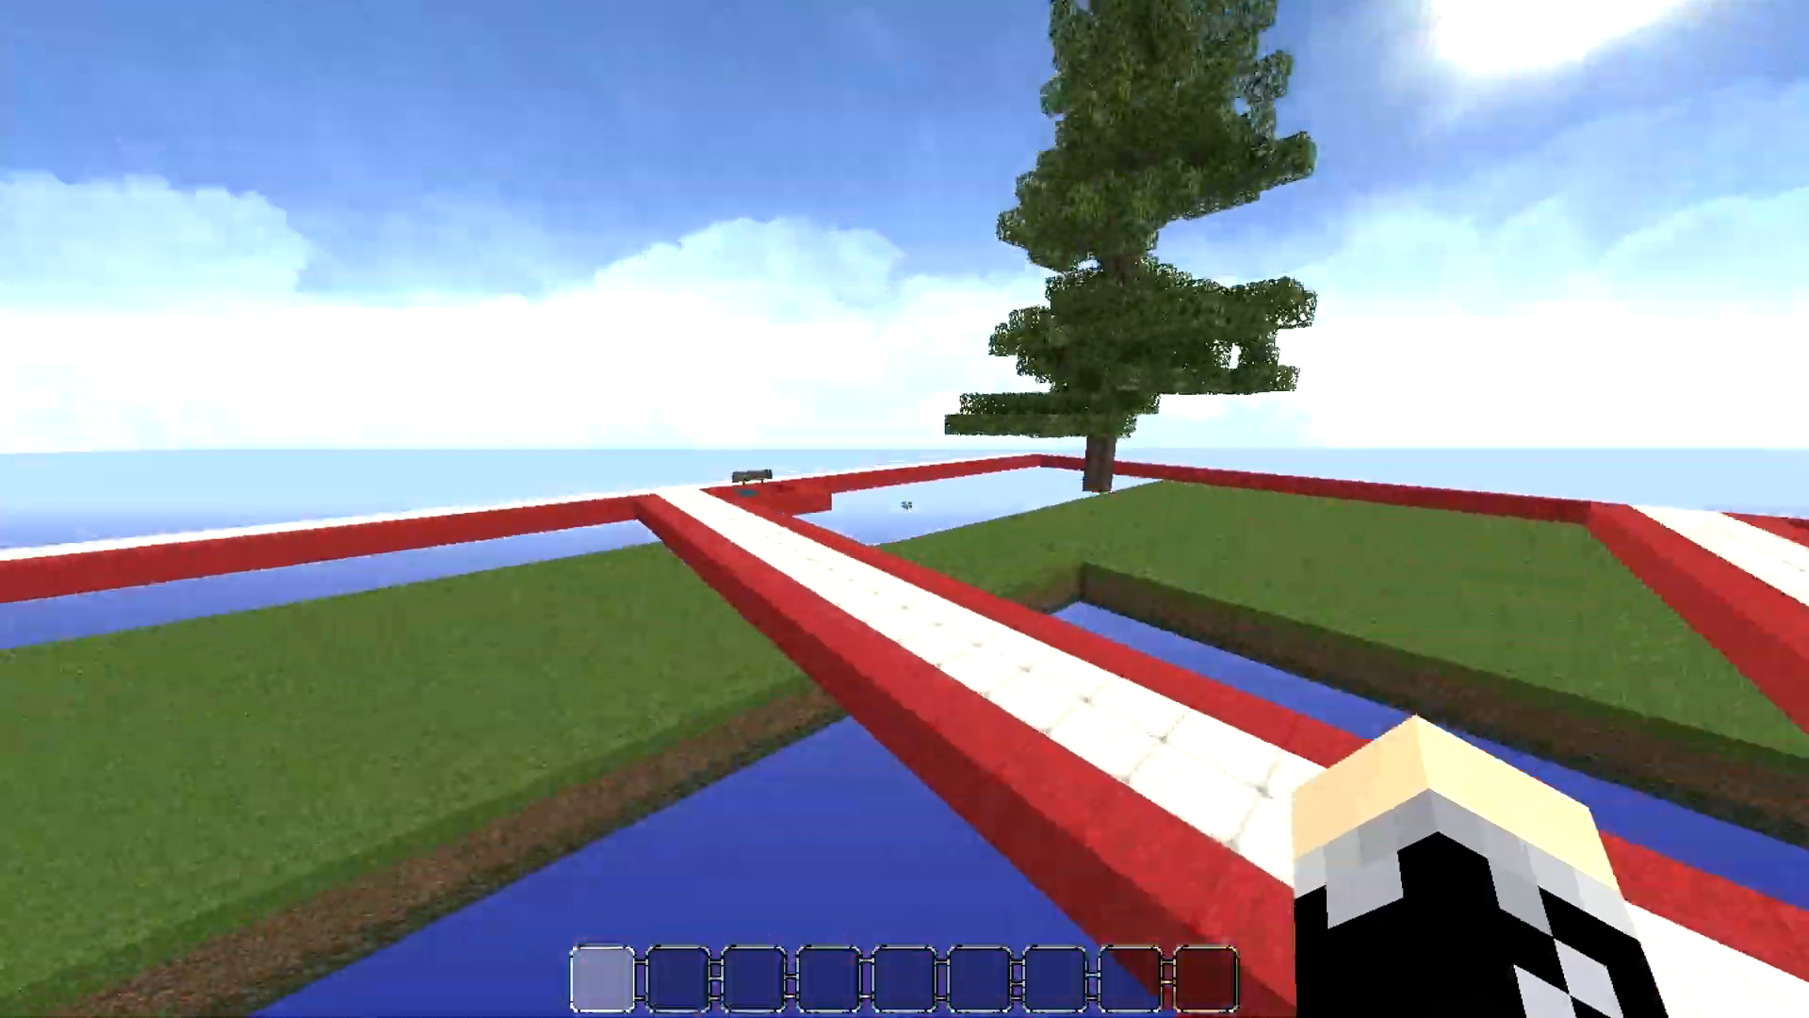
key(w)
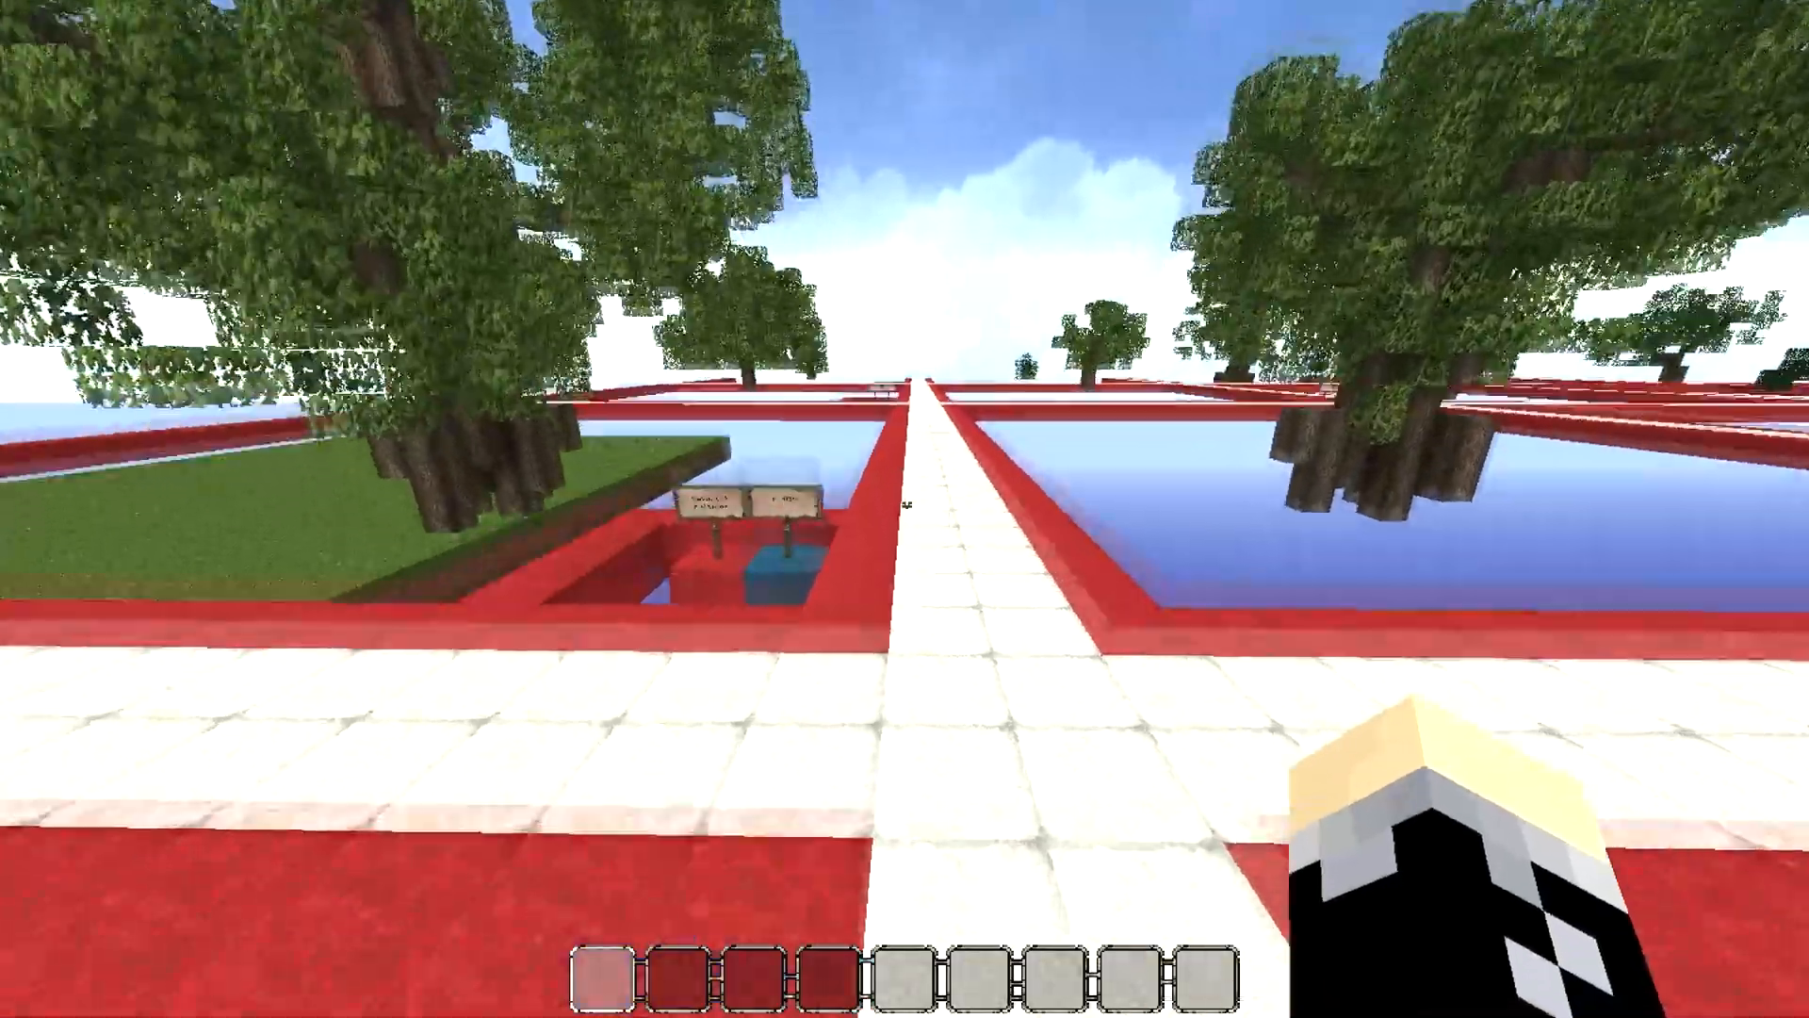
key(w)
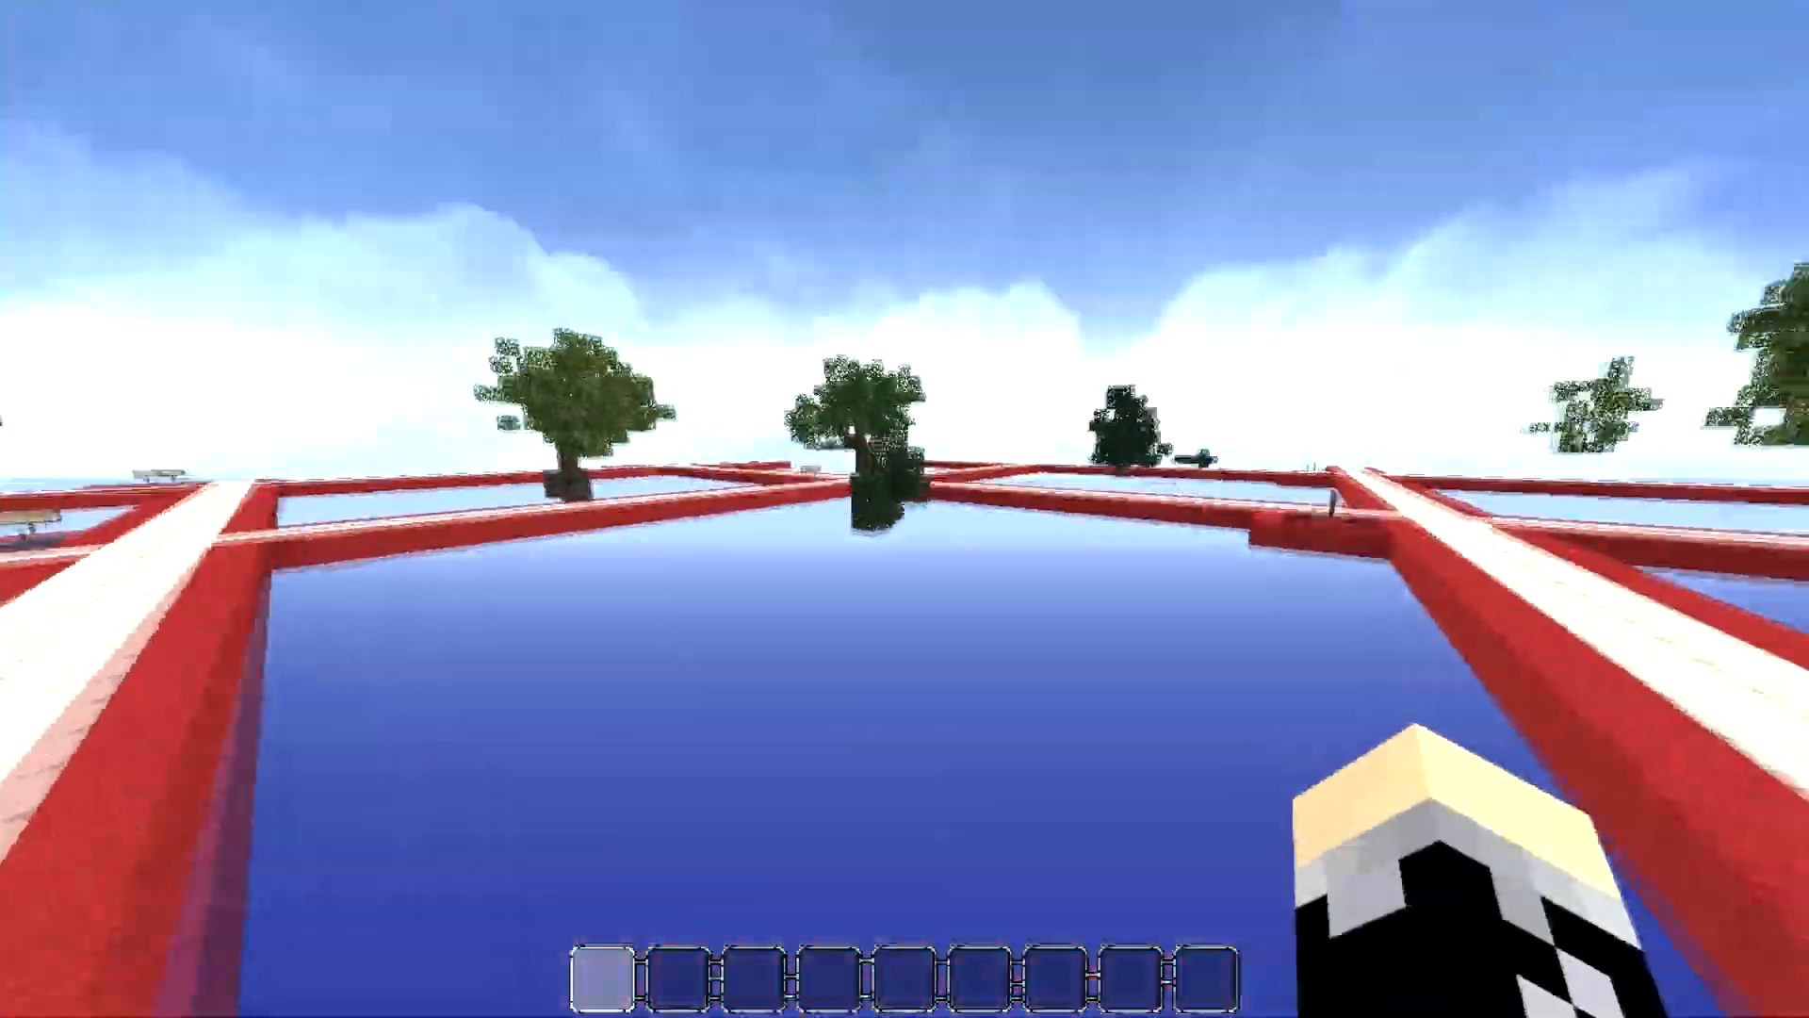
key(w)
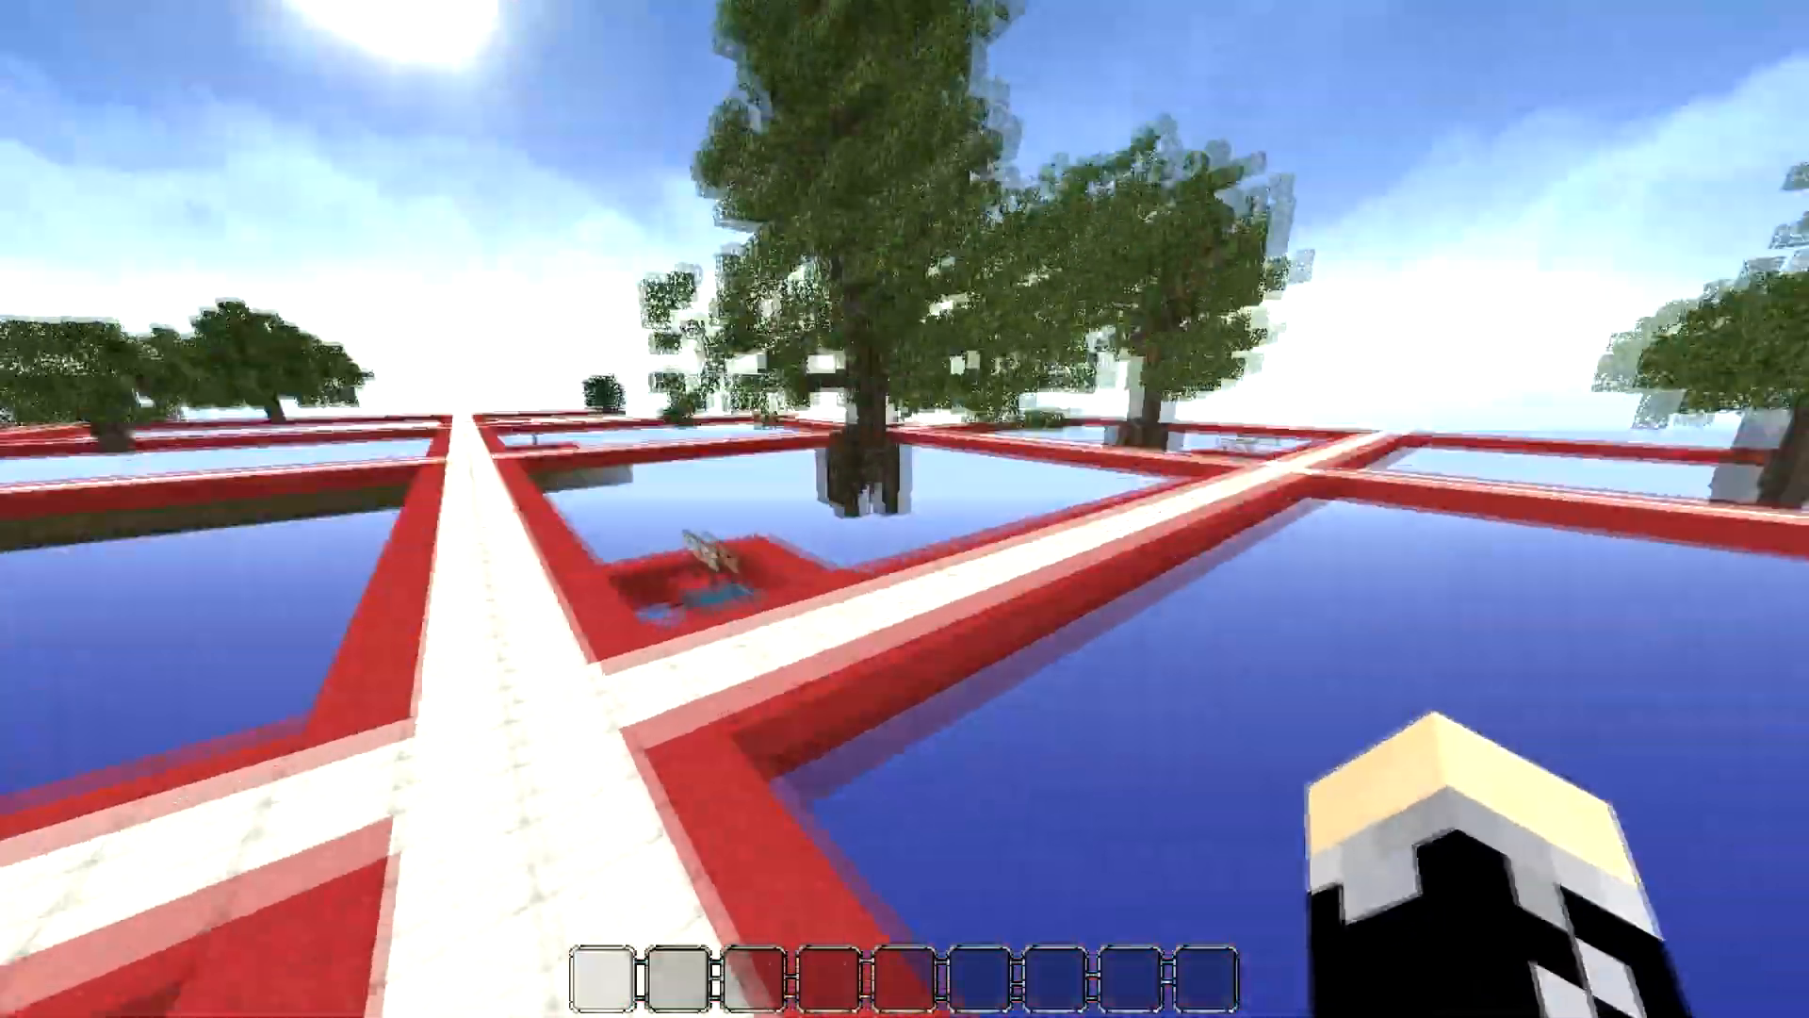
View the large trees from beneath the grid and from above, including the broad tree at the grass edge.
key(w)
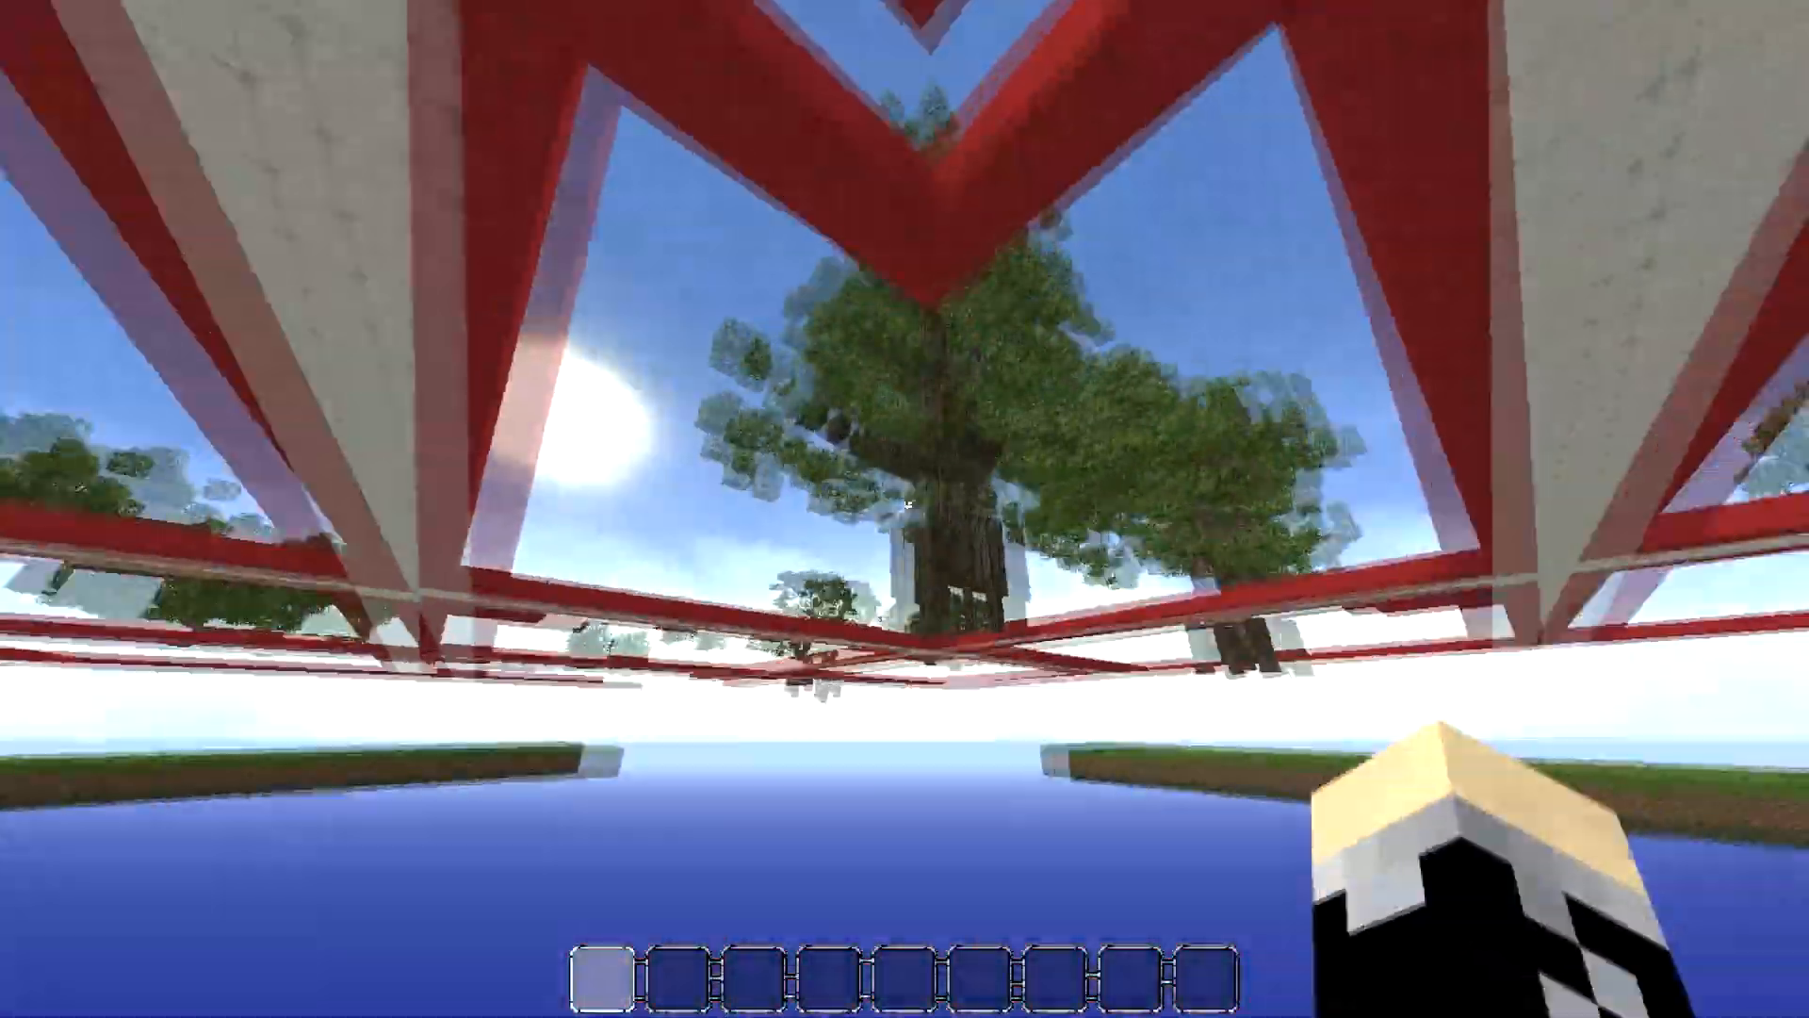
key(w)
key(space)
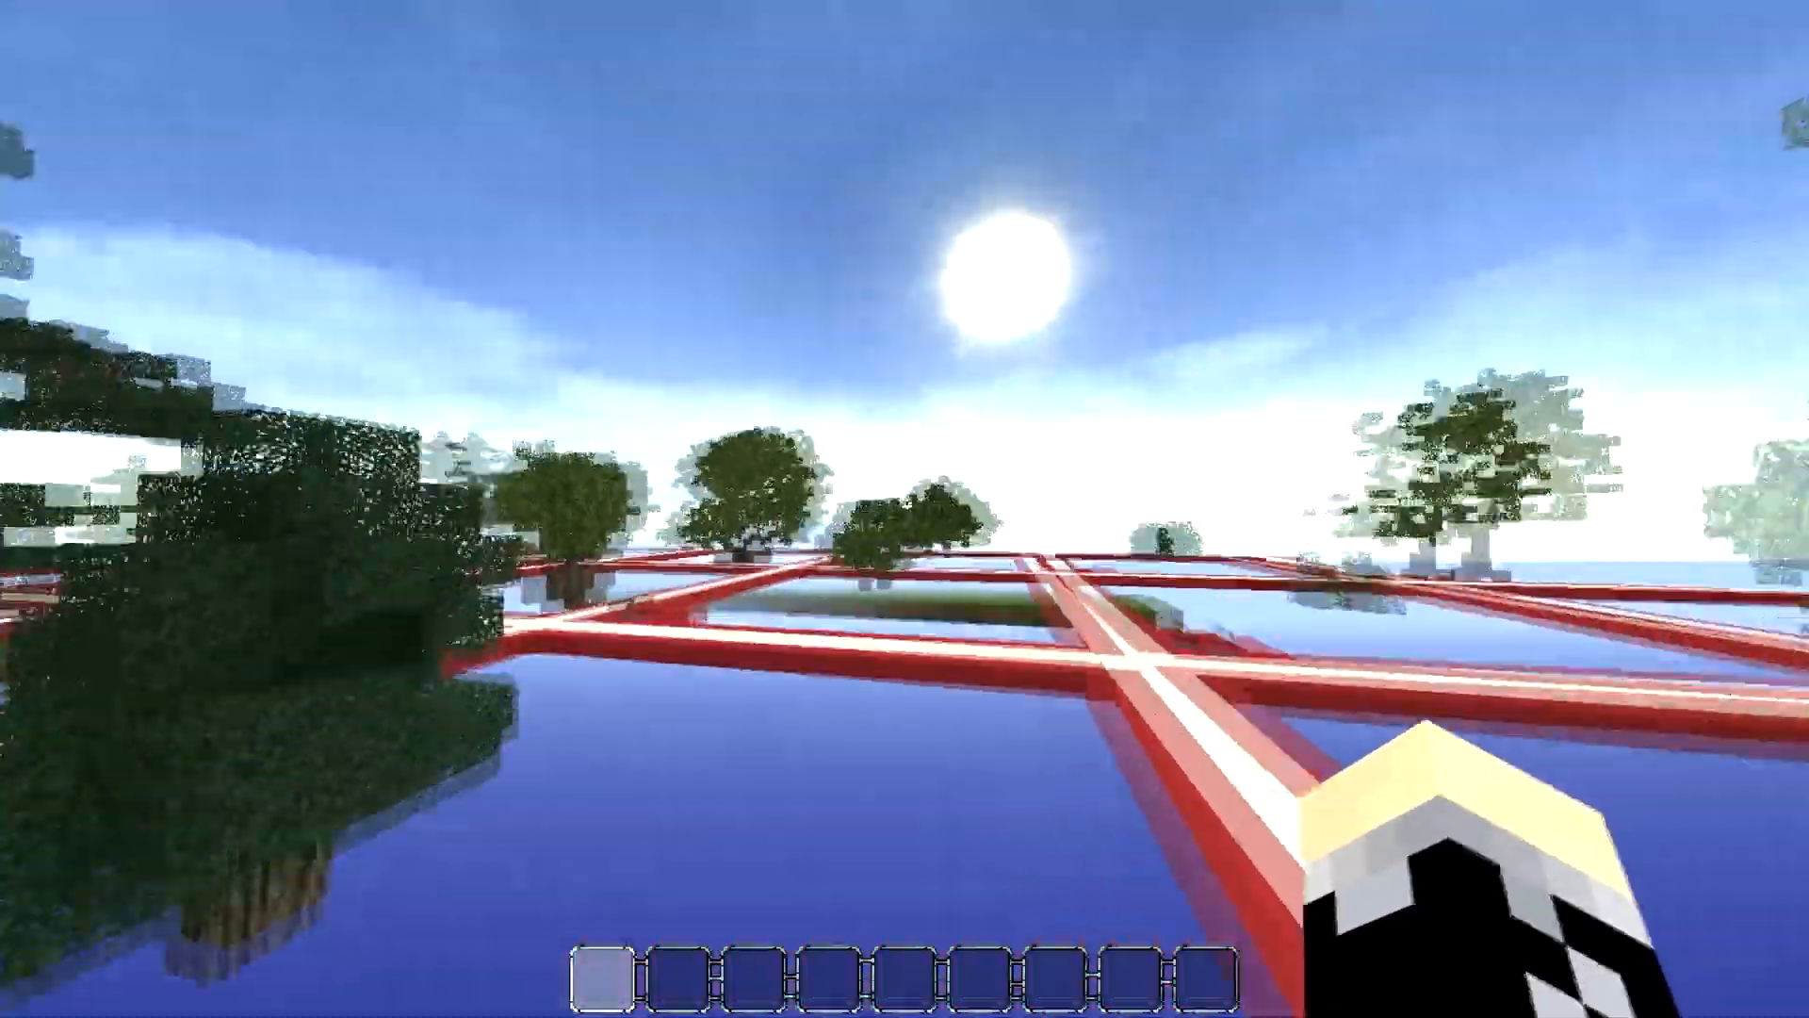
key(w)
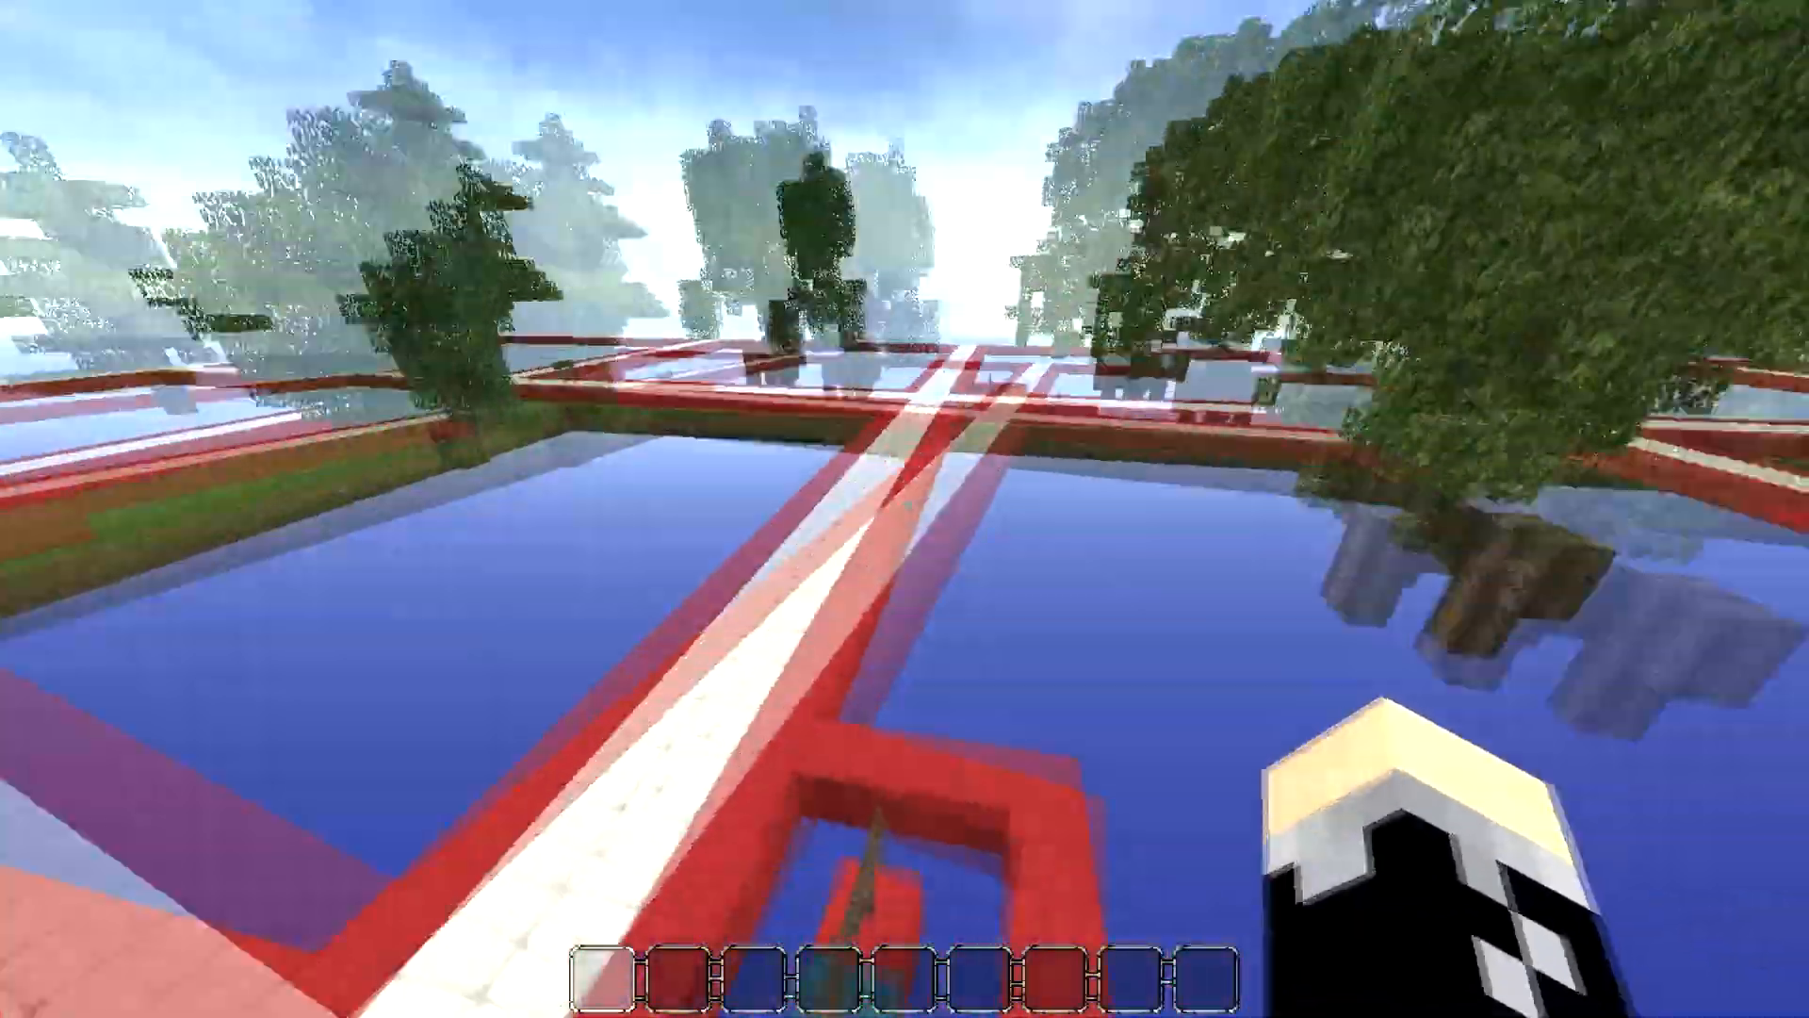
key(shift)
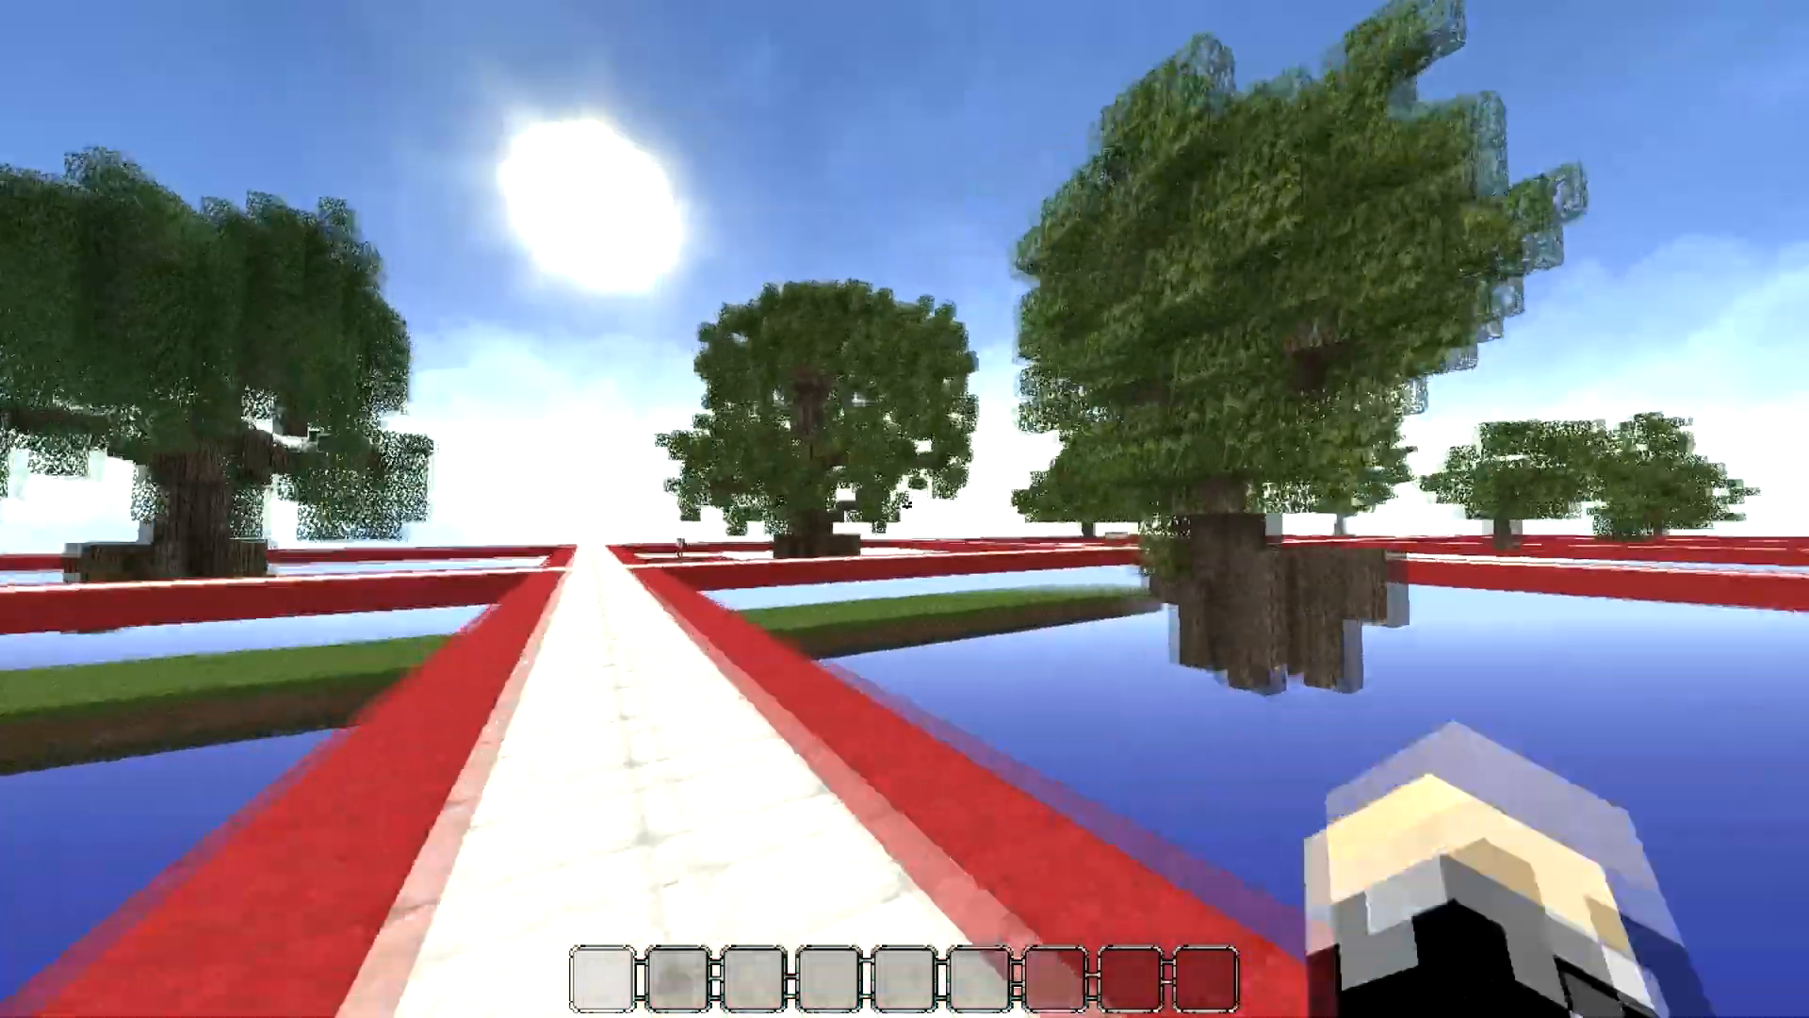
key(w)
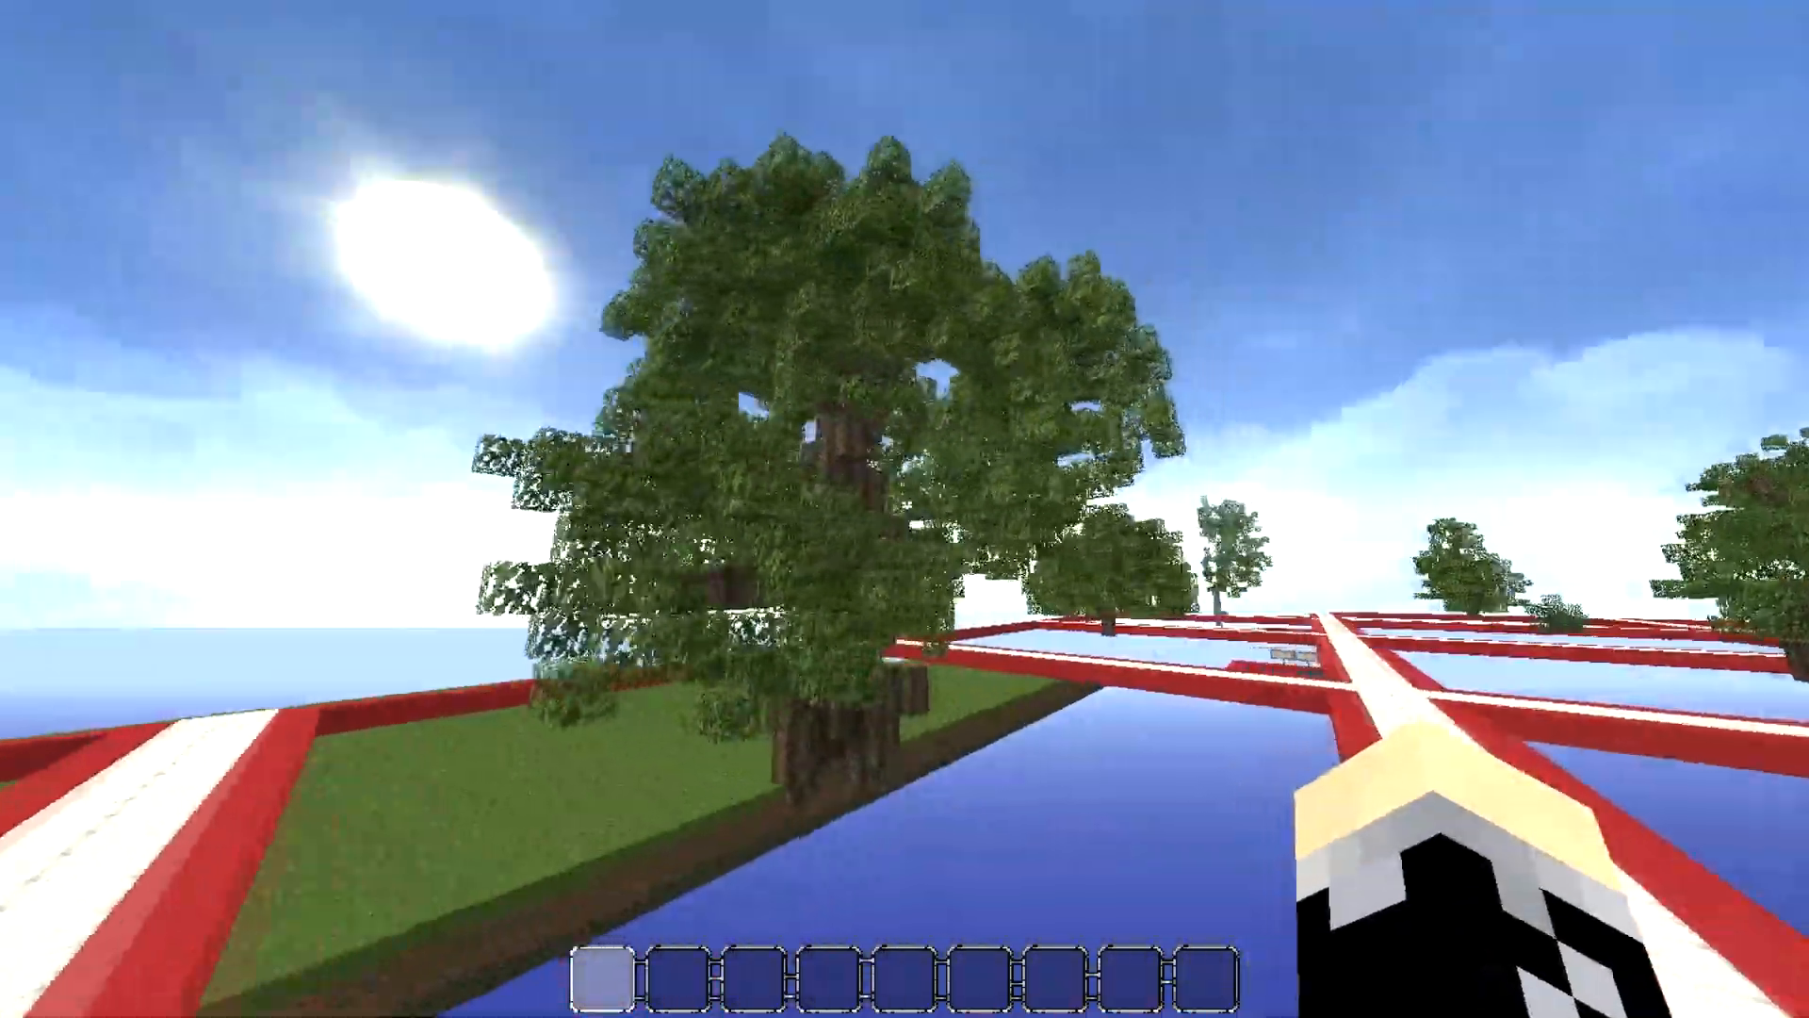
key(w)
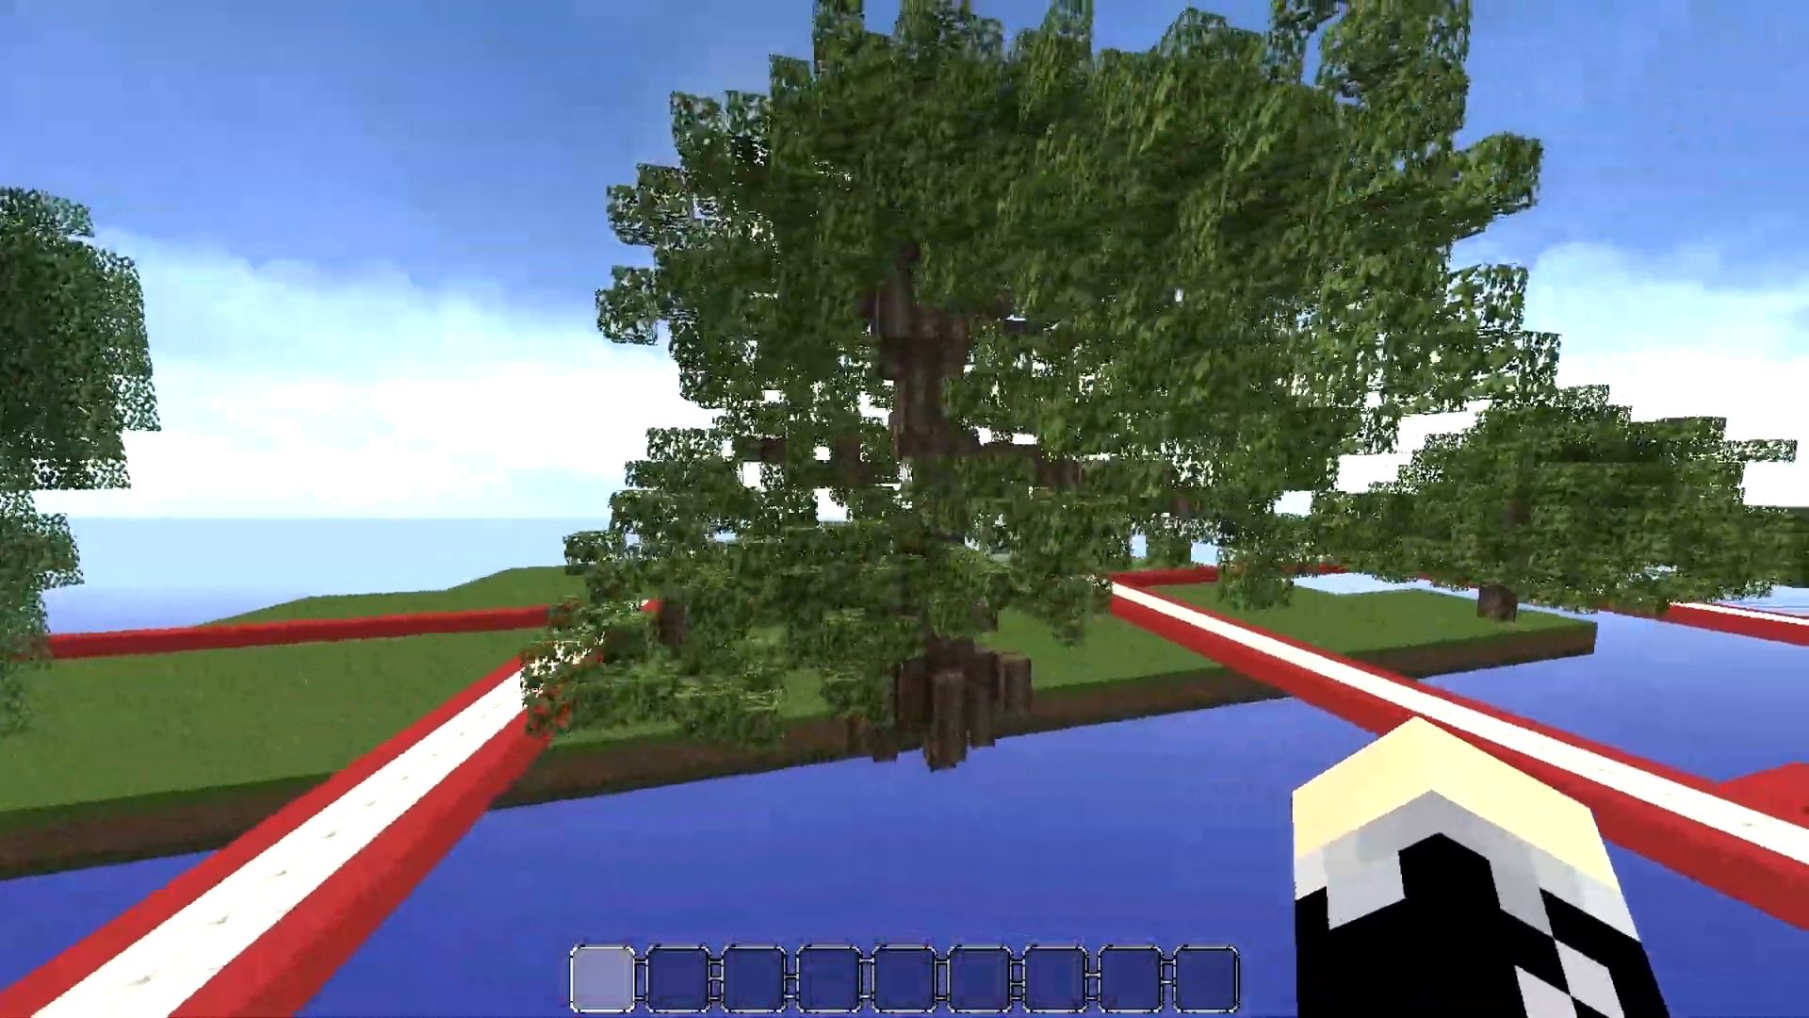
Approach the large leafy tree at the grass edge and view its canopy and exposed roots above the water.
key(w)
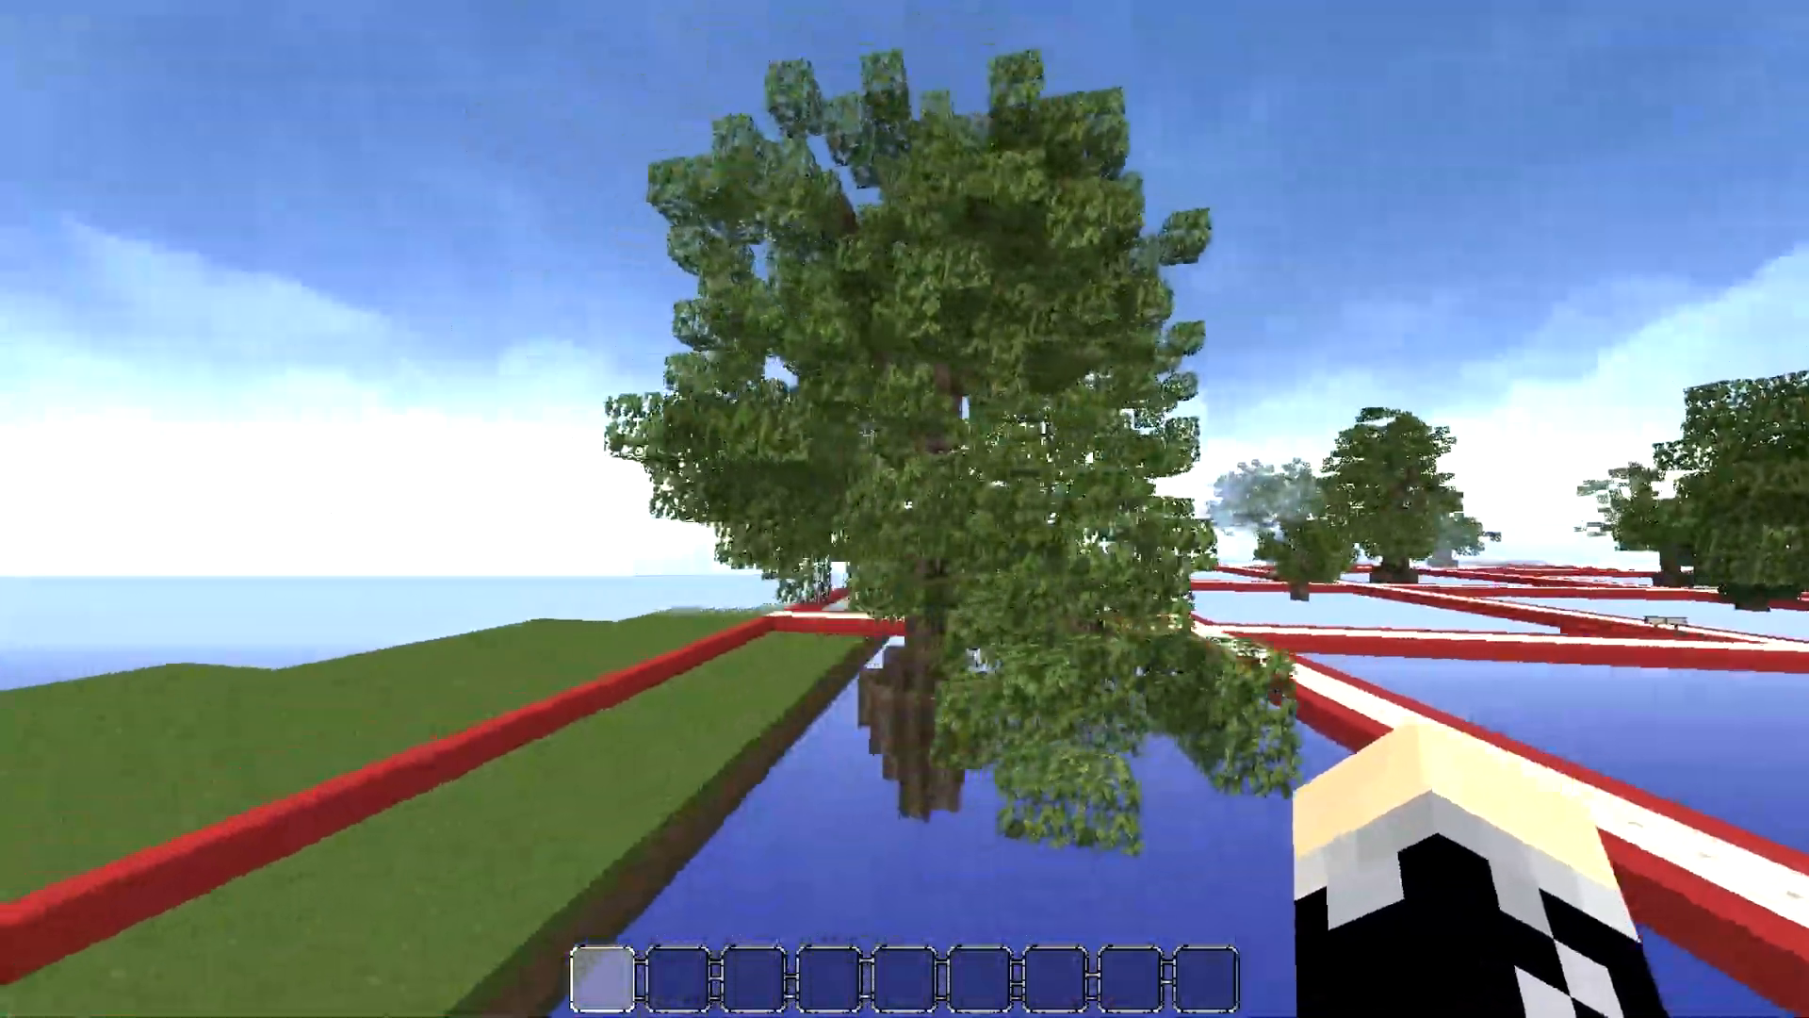
key(w)
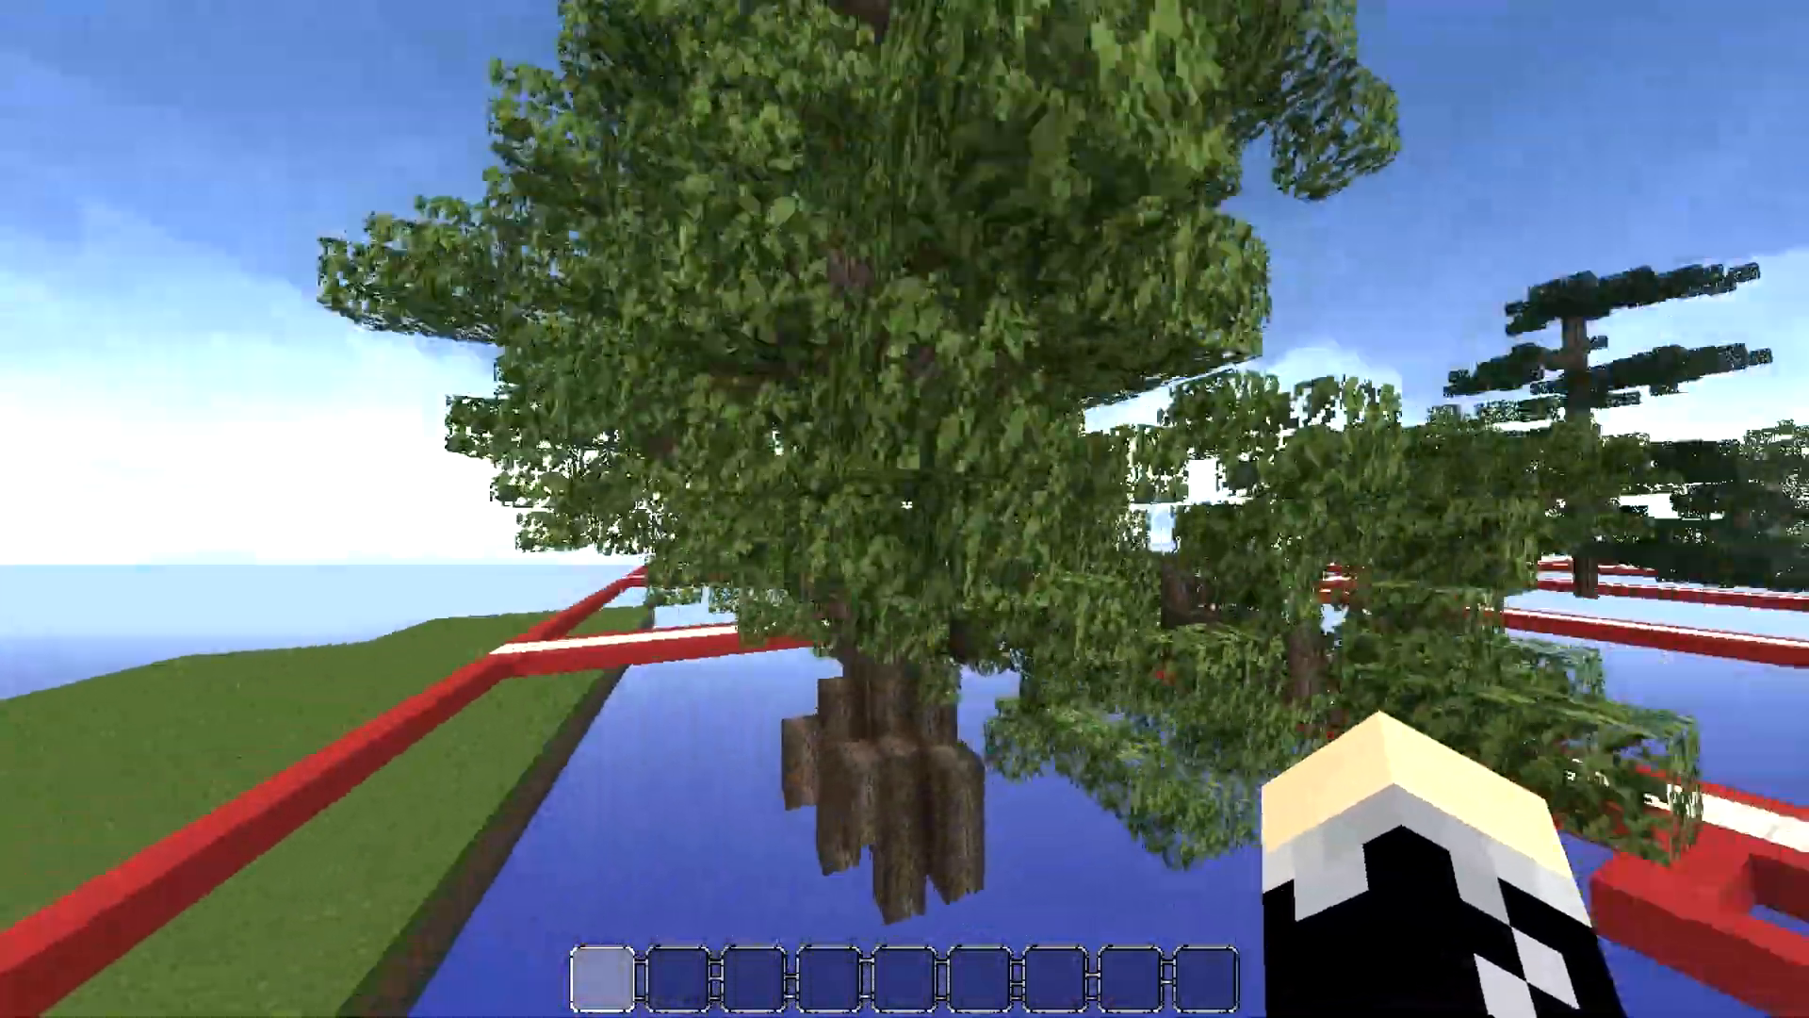
key(w)
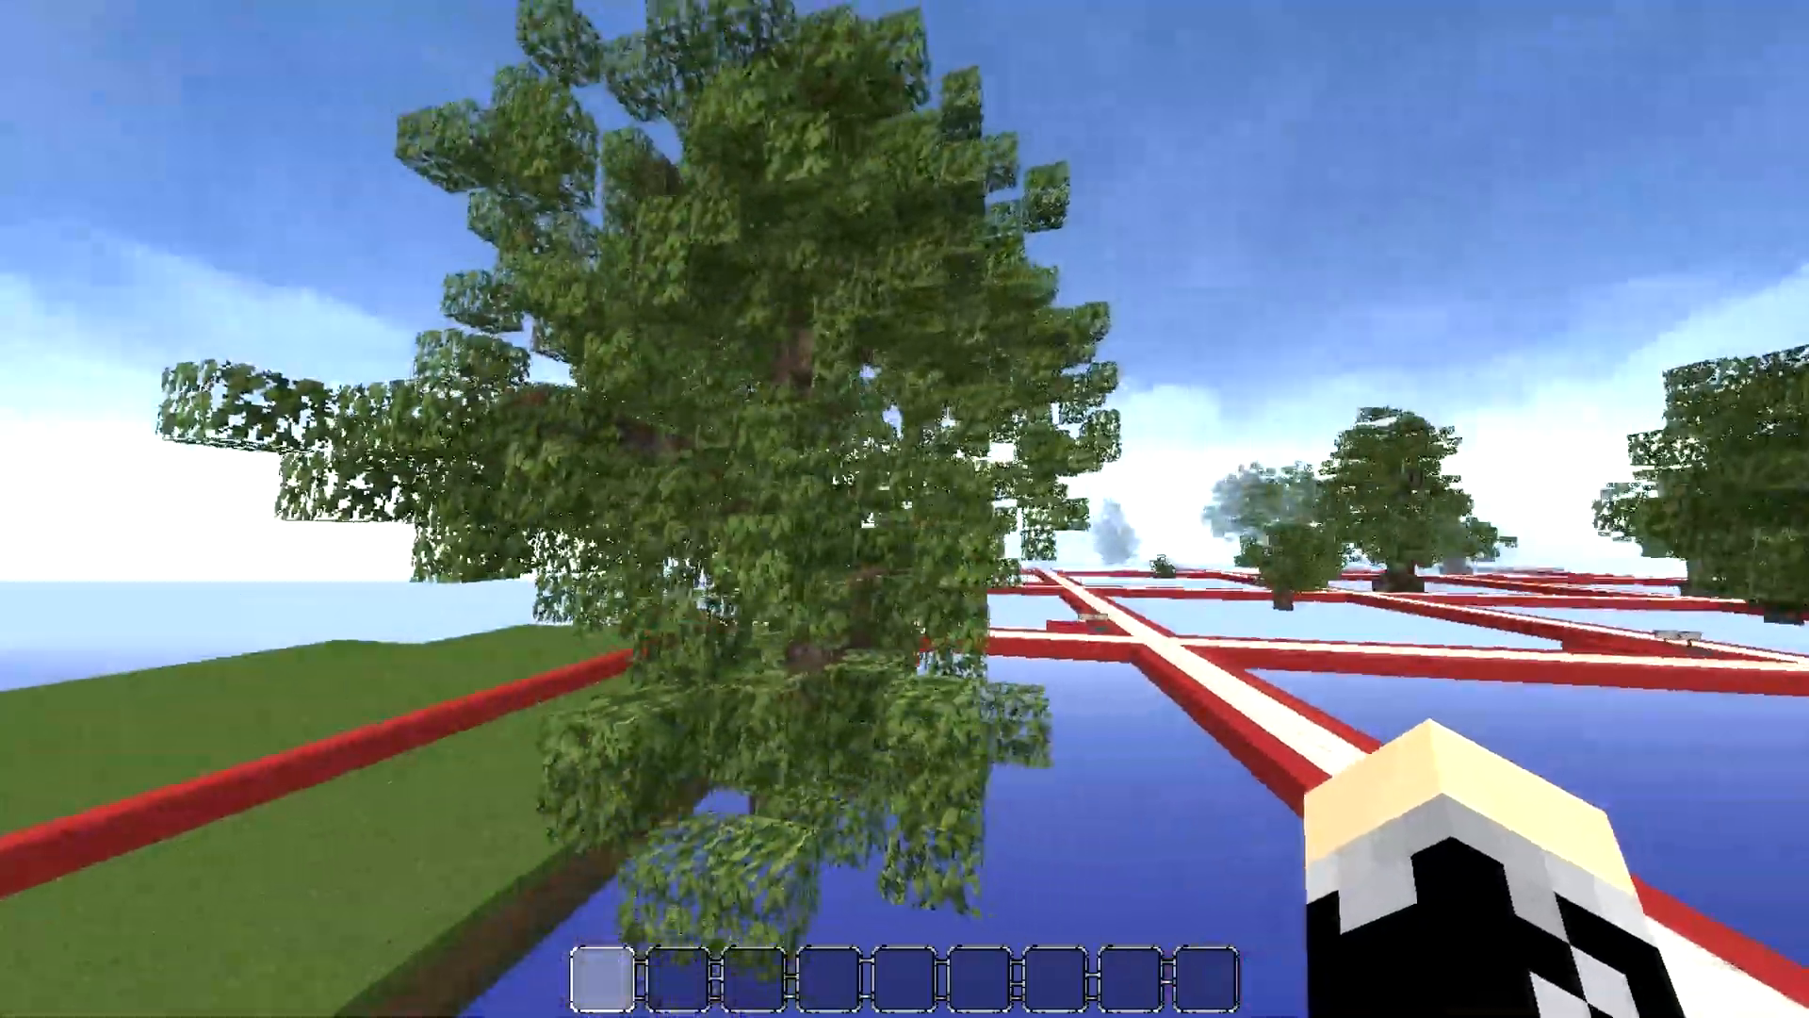
key(s)
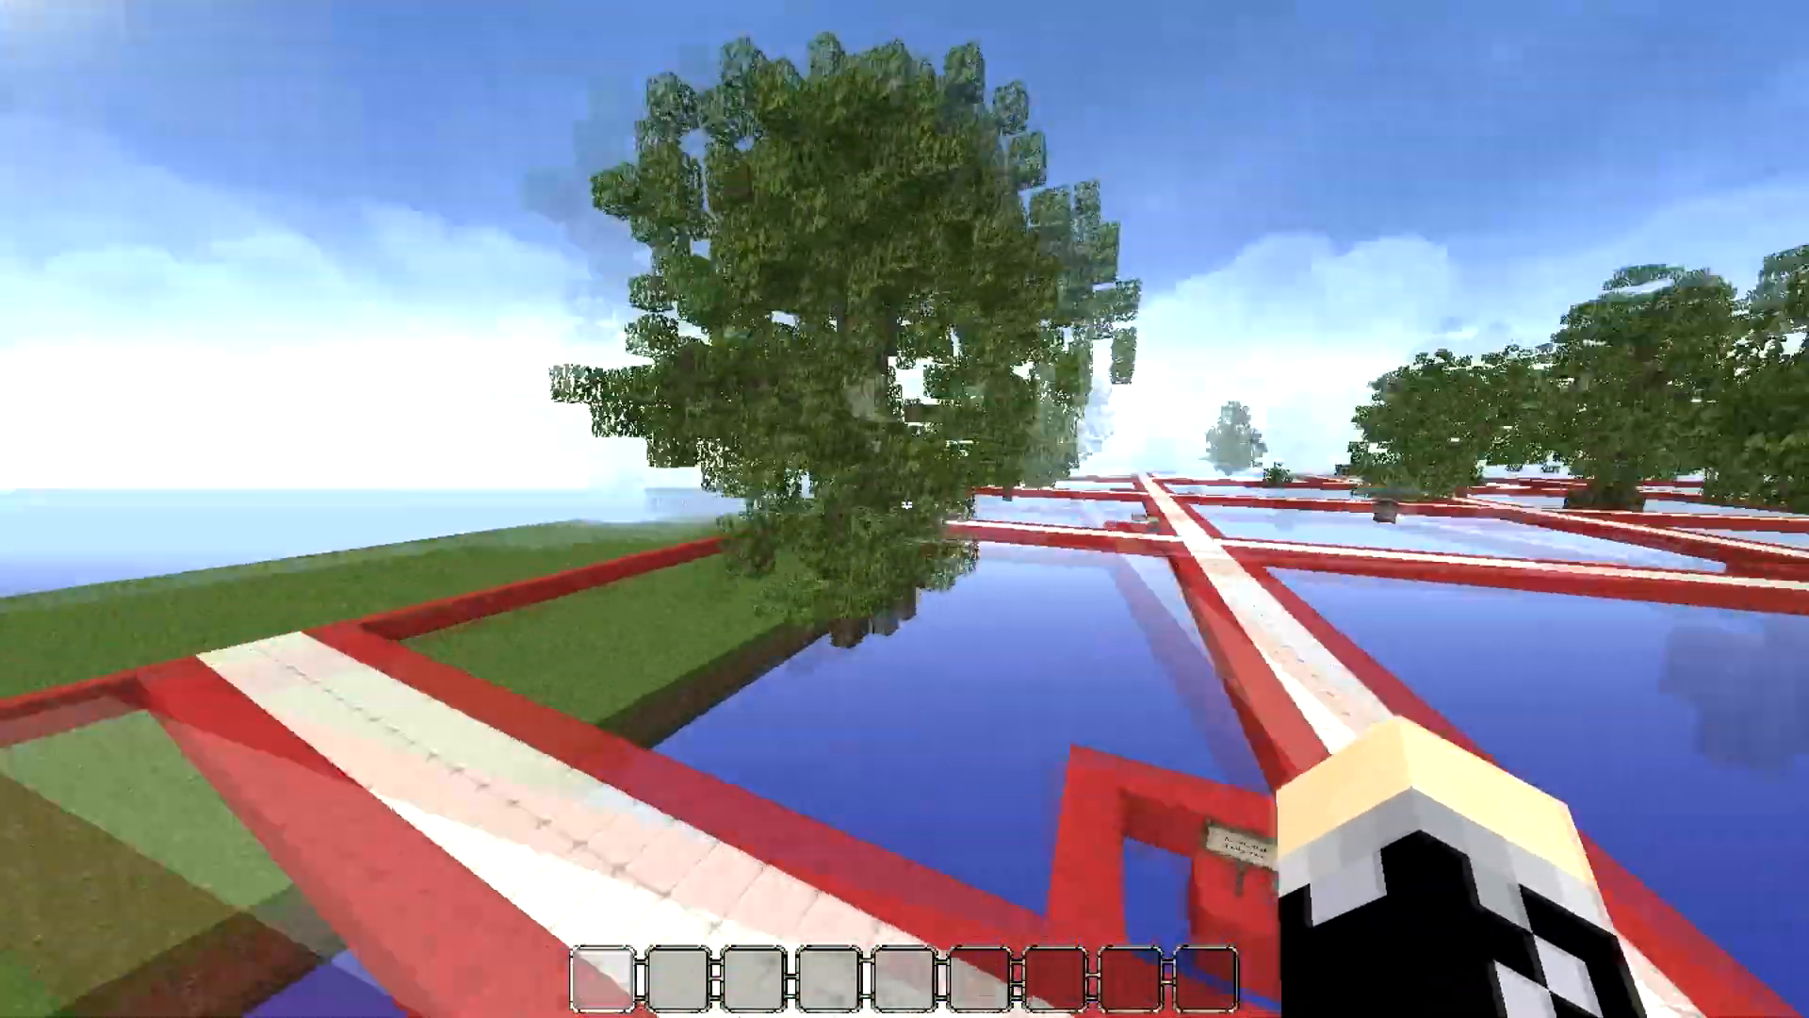
Read the Alder Half grown sign and follow the white walkway to the Silver Birch Fullgrown plot, labelled EUR3L.
key(w)
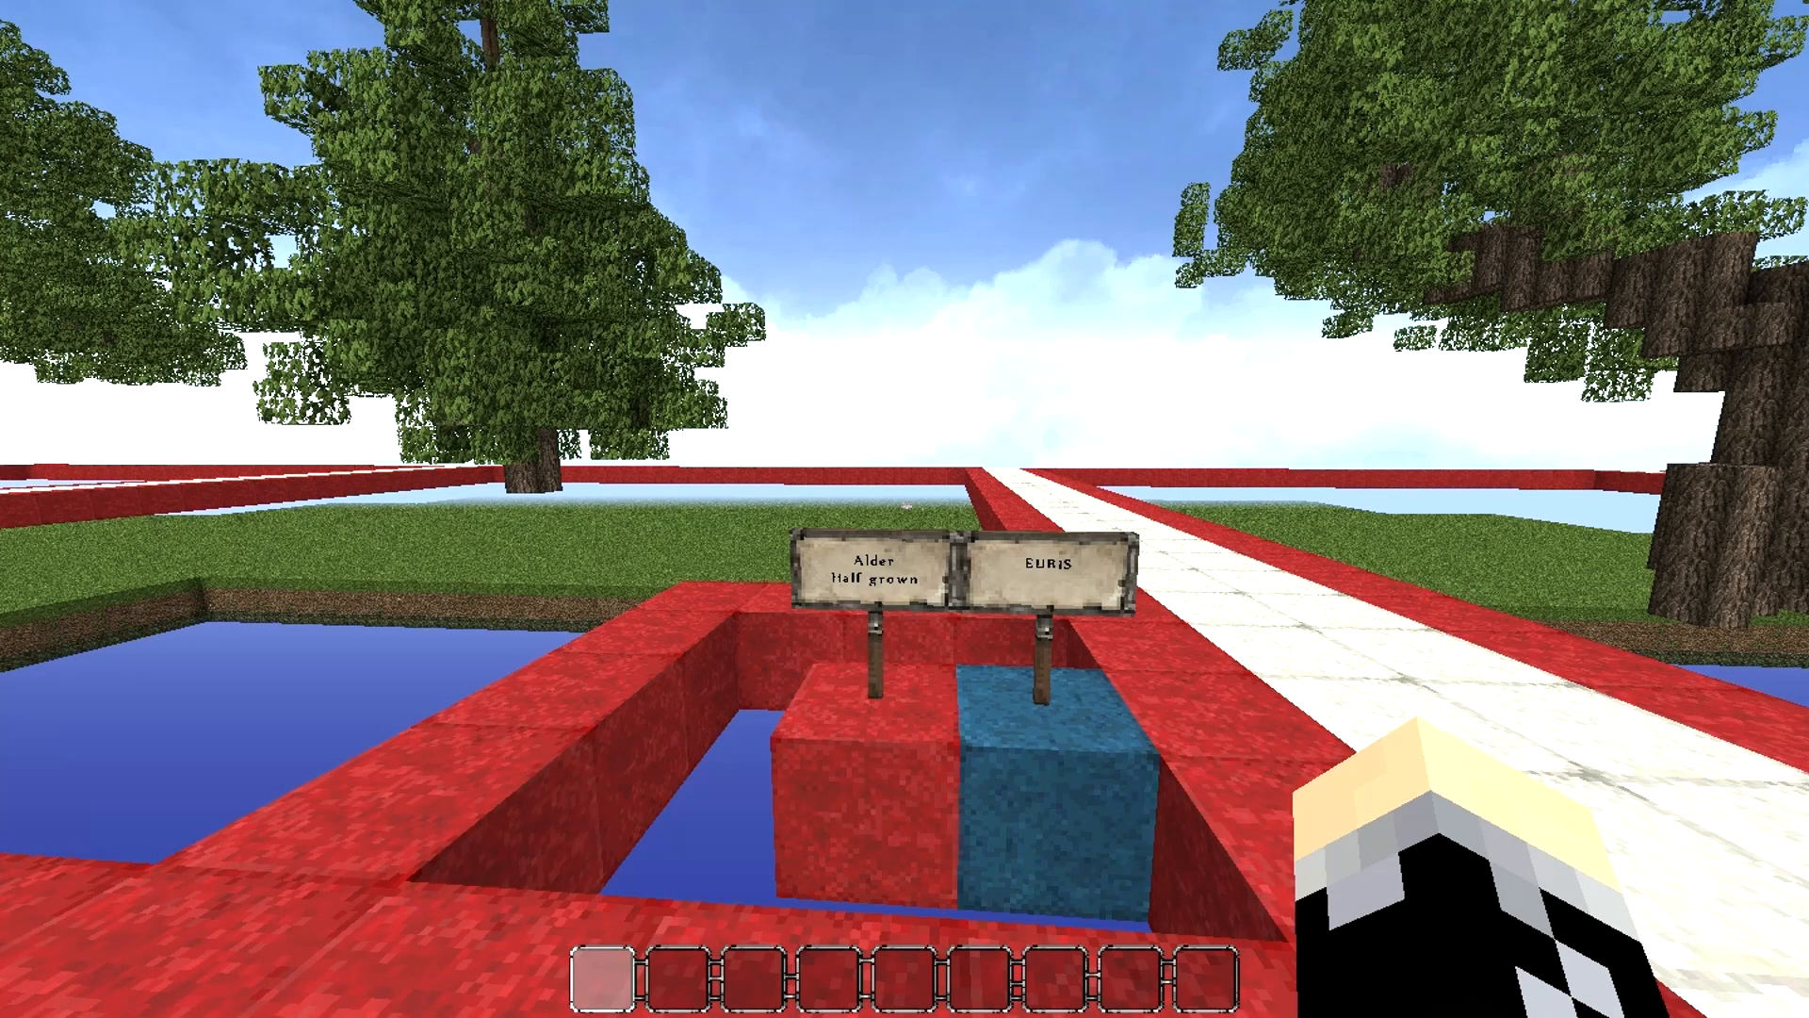
key(d)
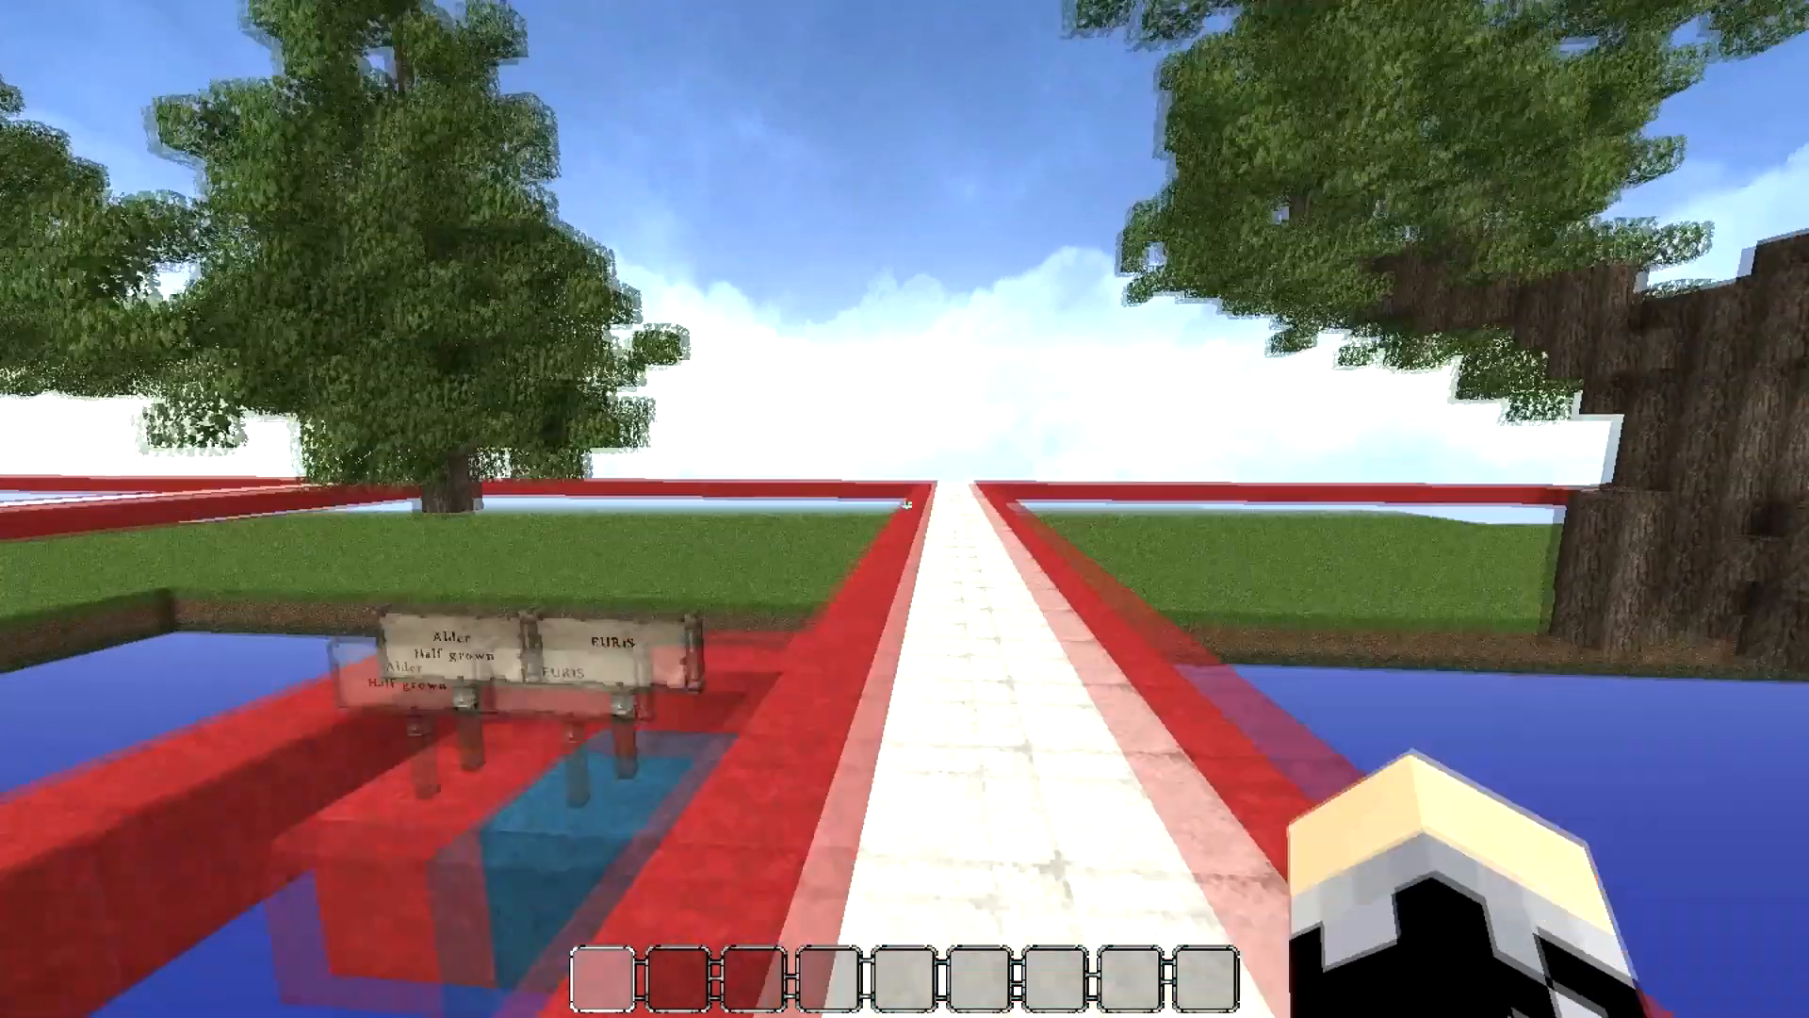
key(w)
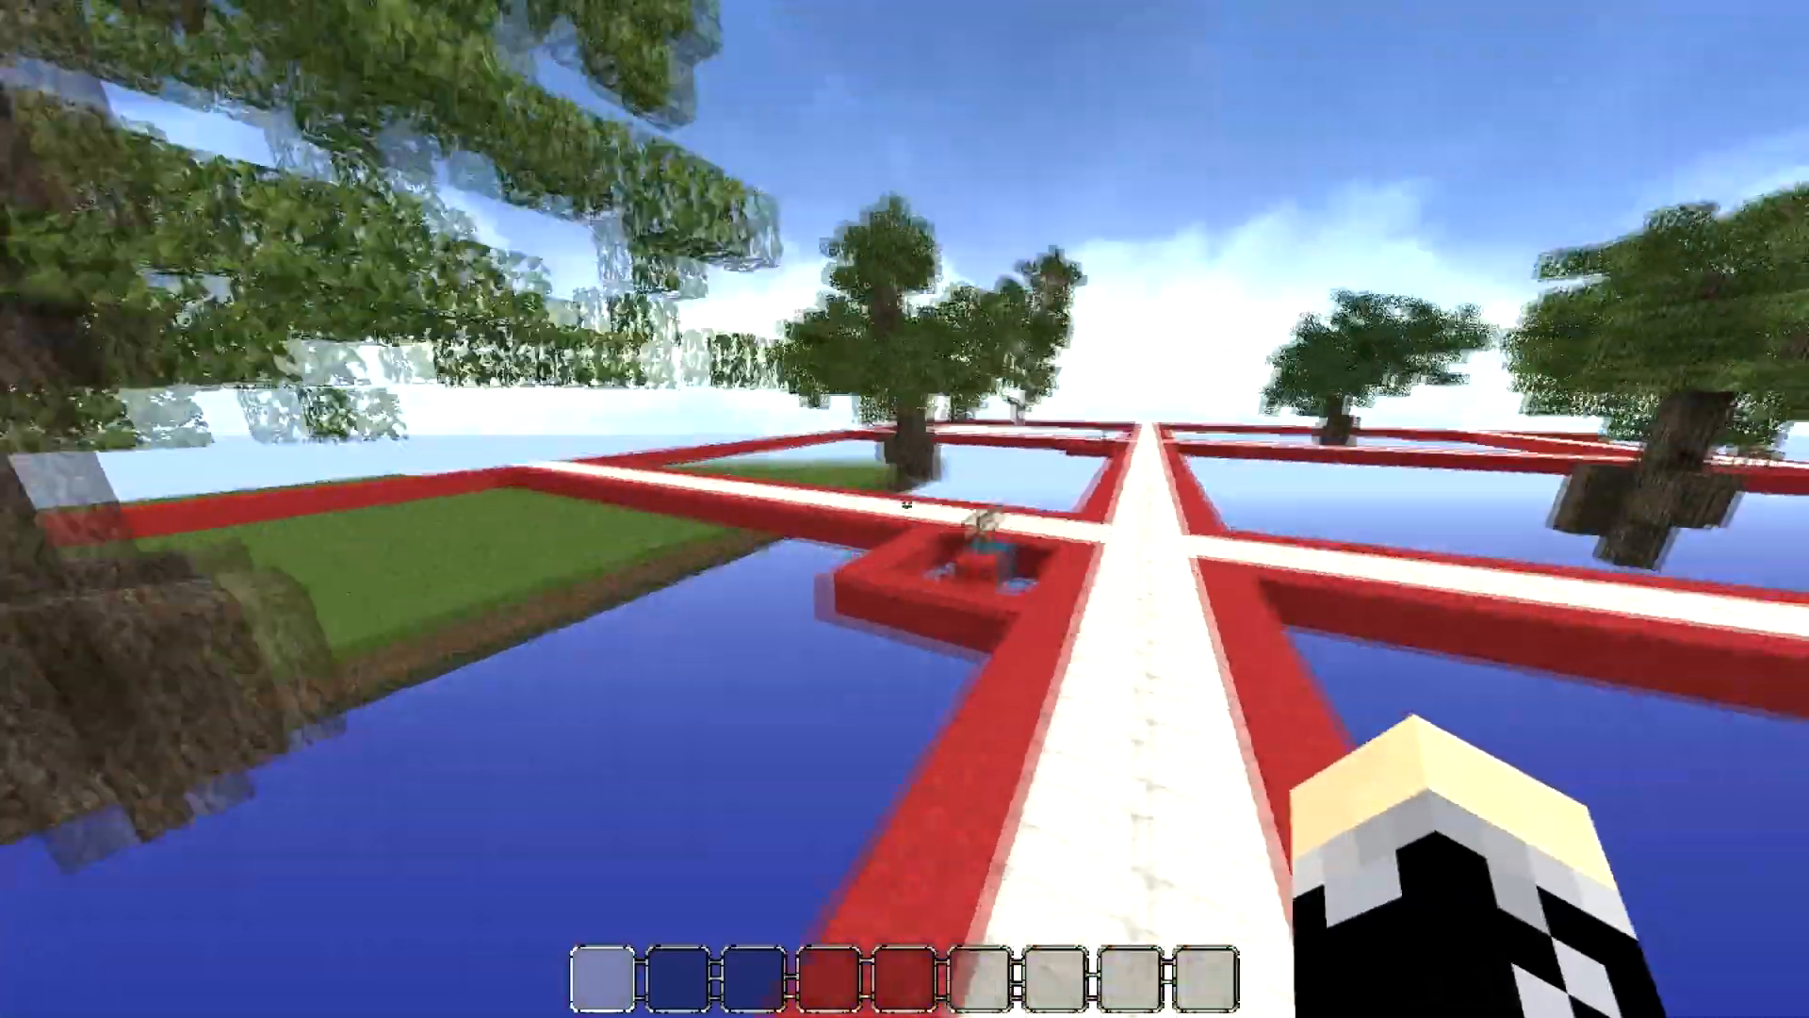
key(s)
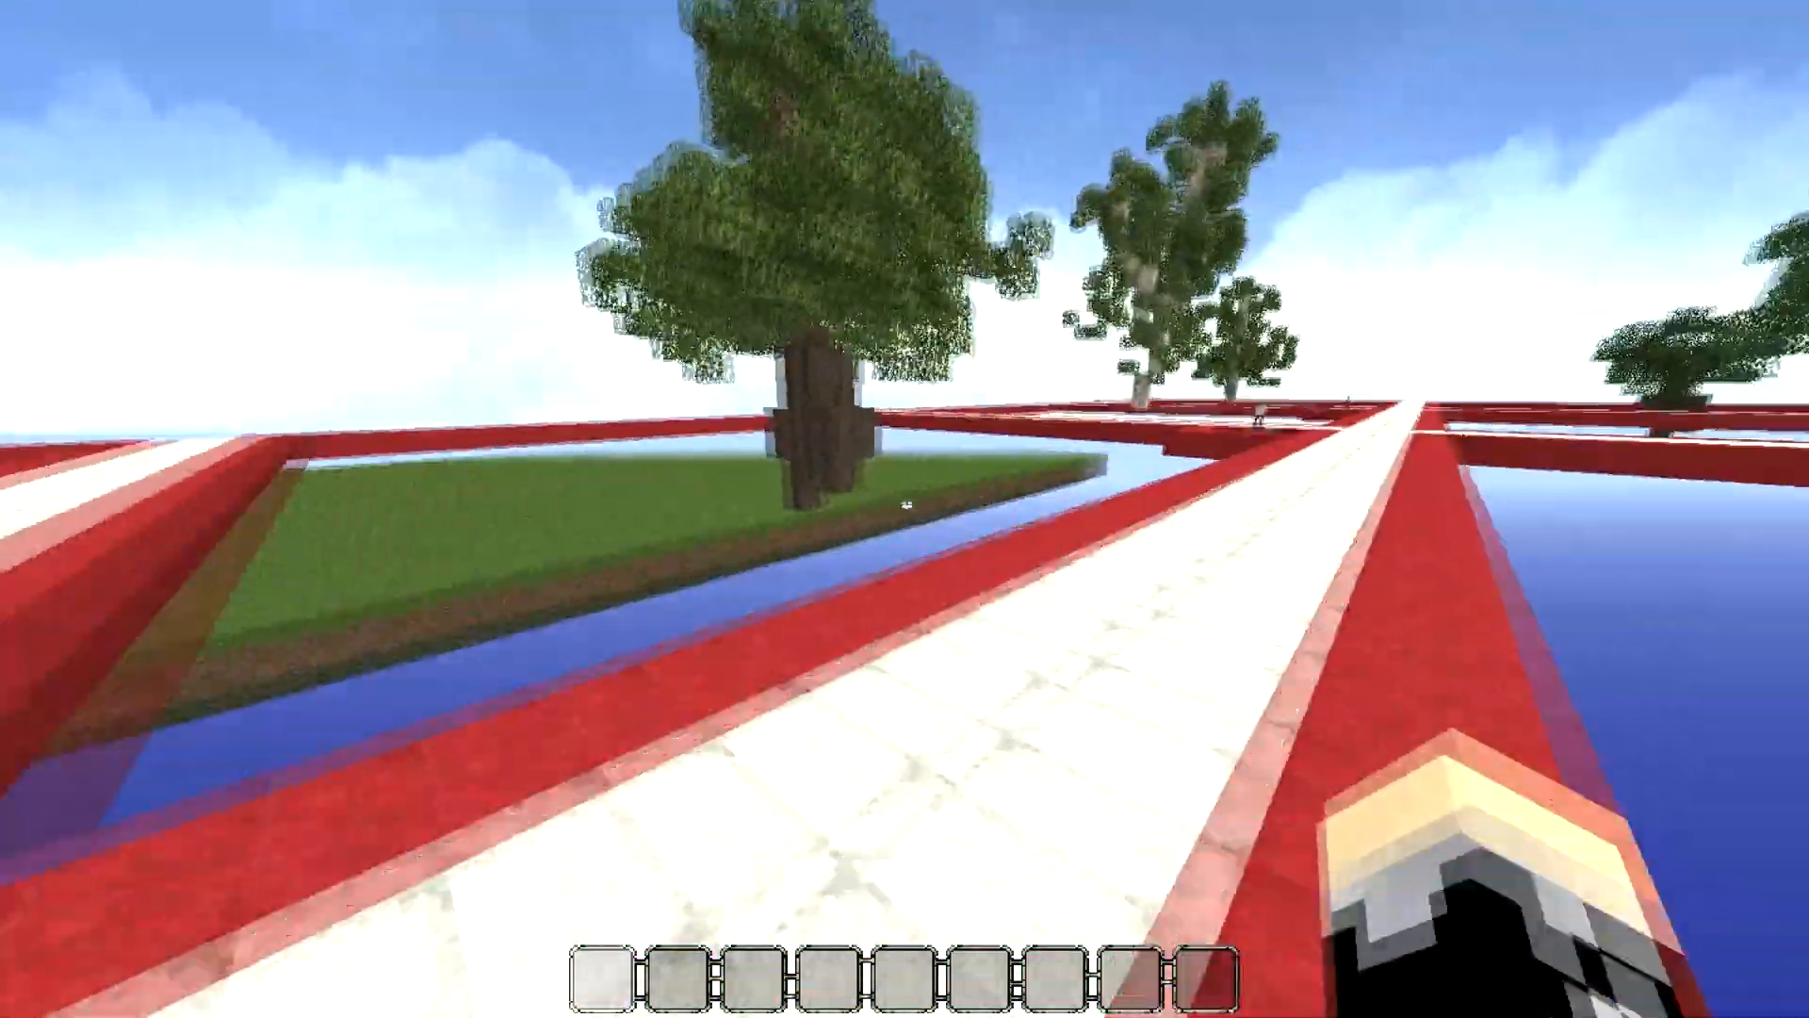
key(w)
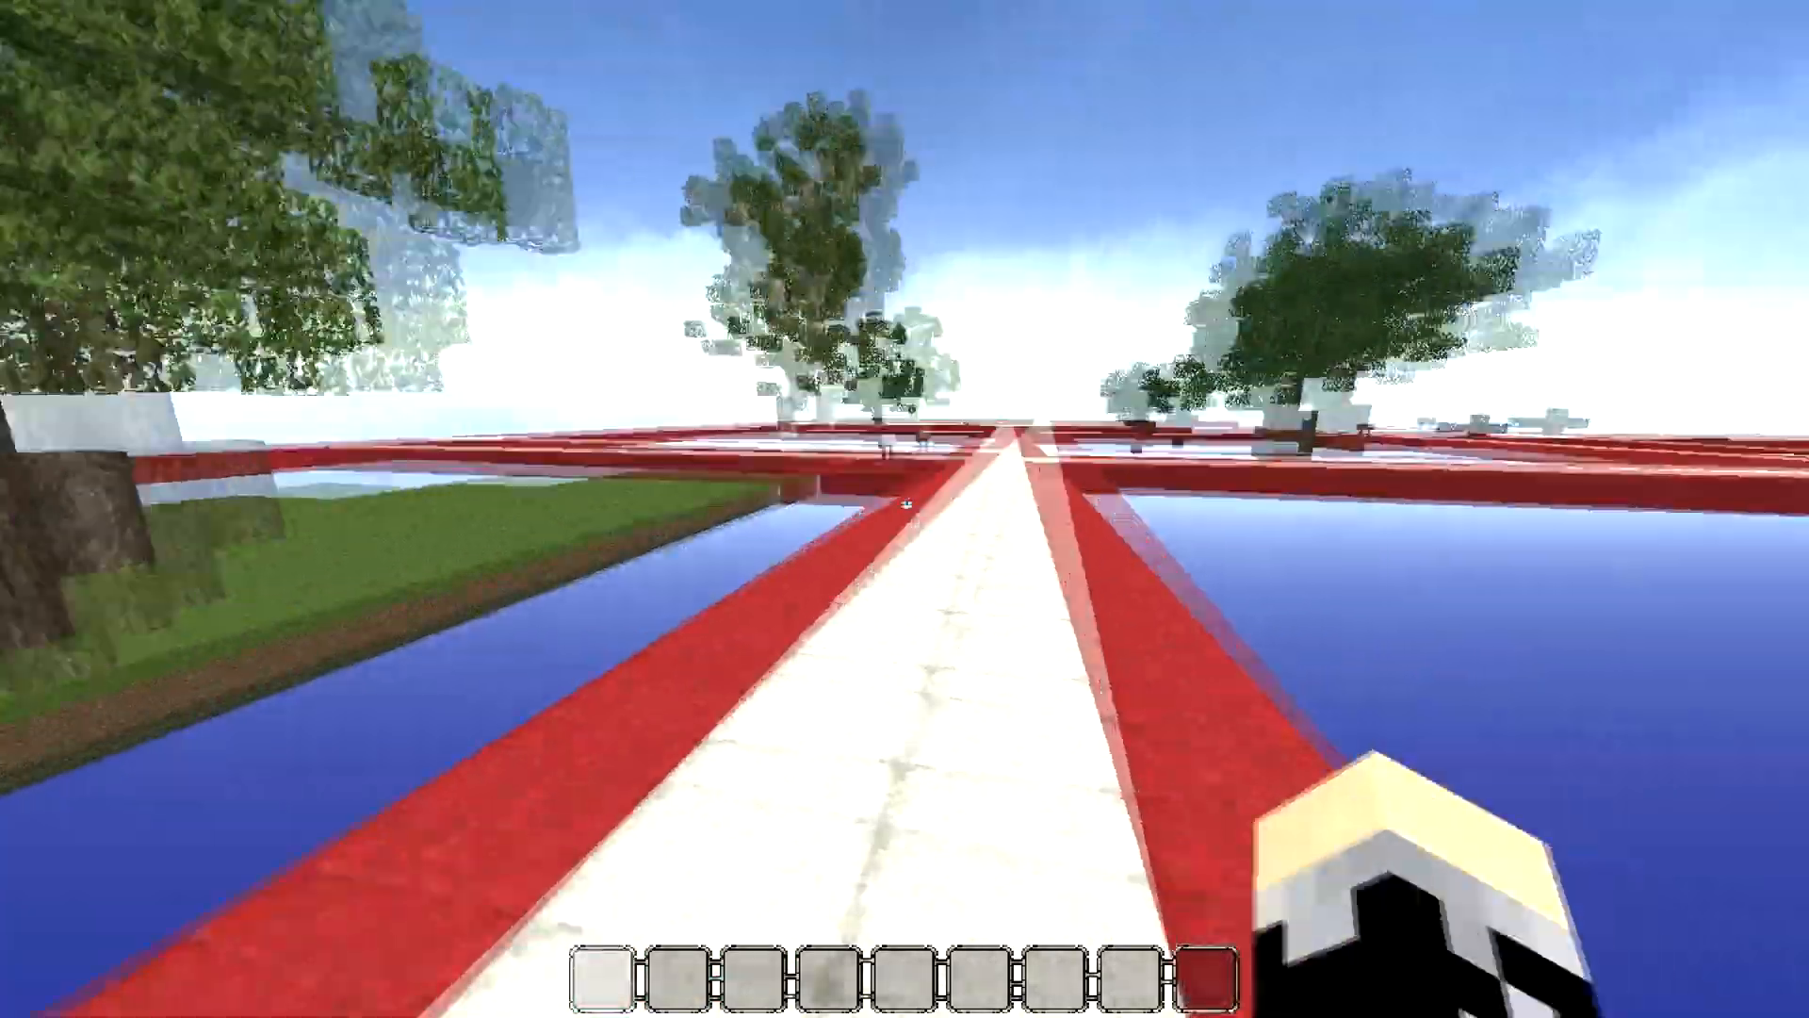
key(w)
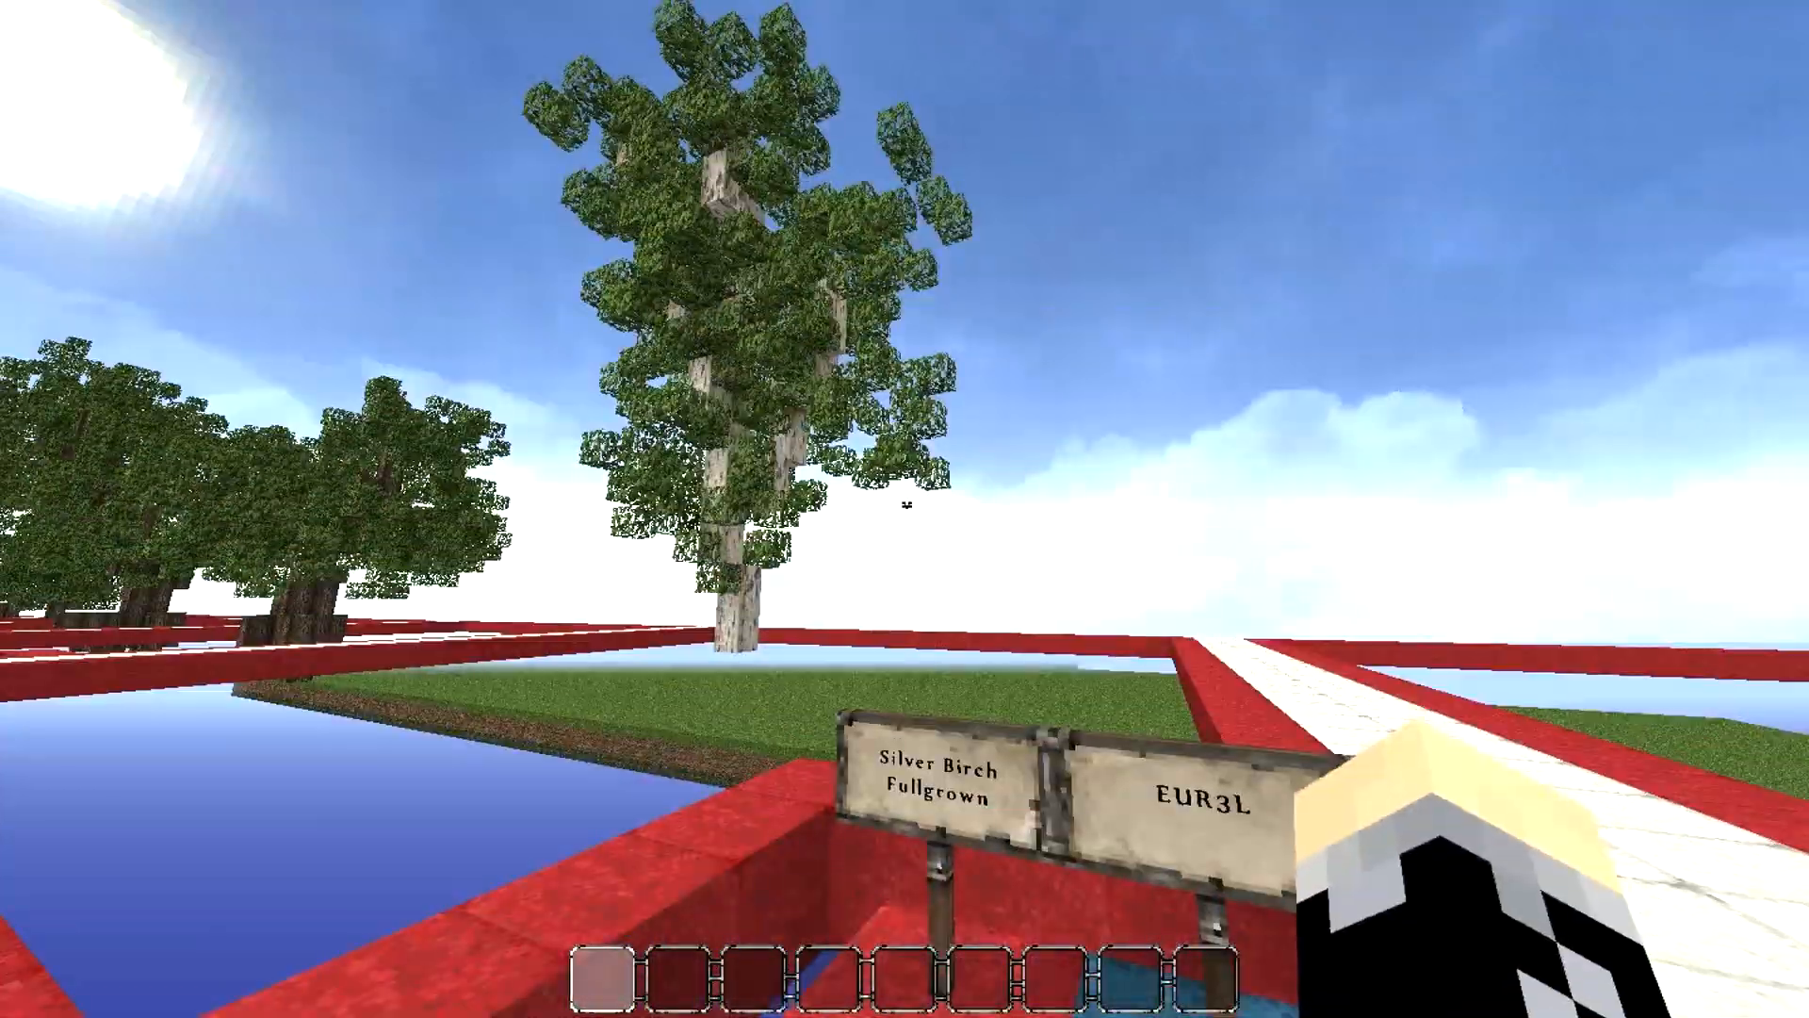
Inspect the Silver Birch Half grown plot and the EU Beech Fullgrown plot, reading their signs.
key(w)
key(w)
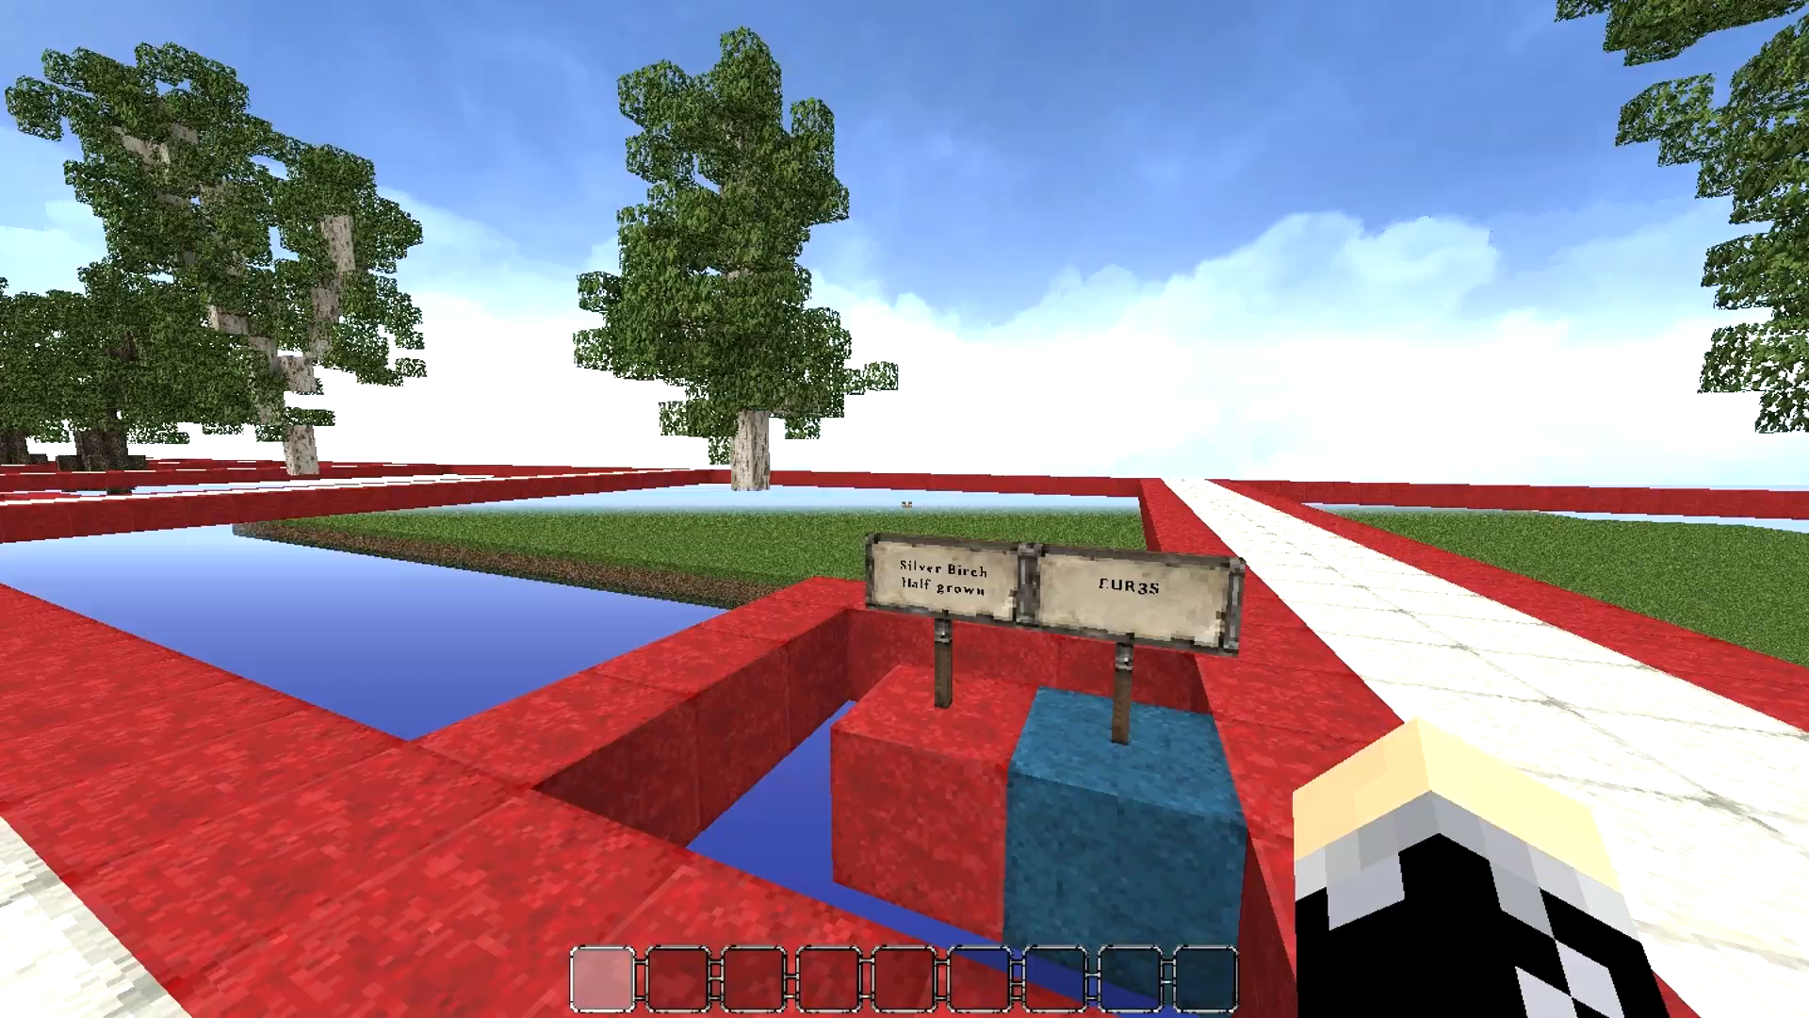
key(w)
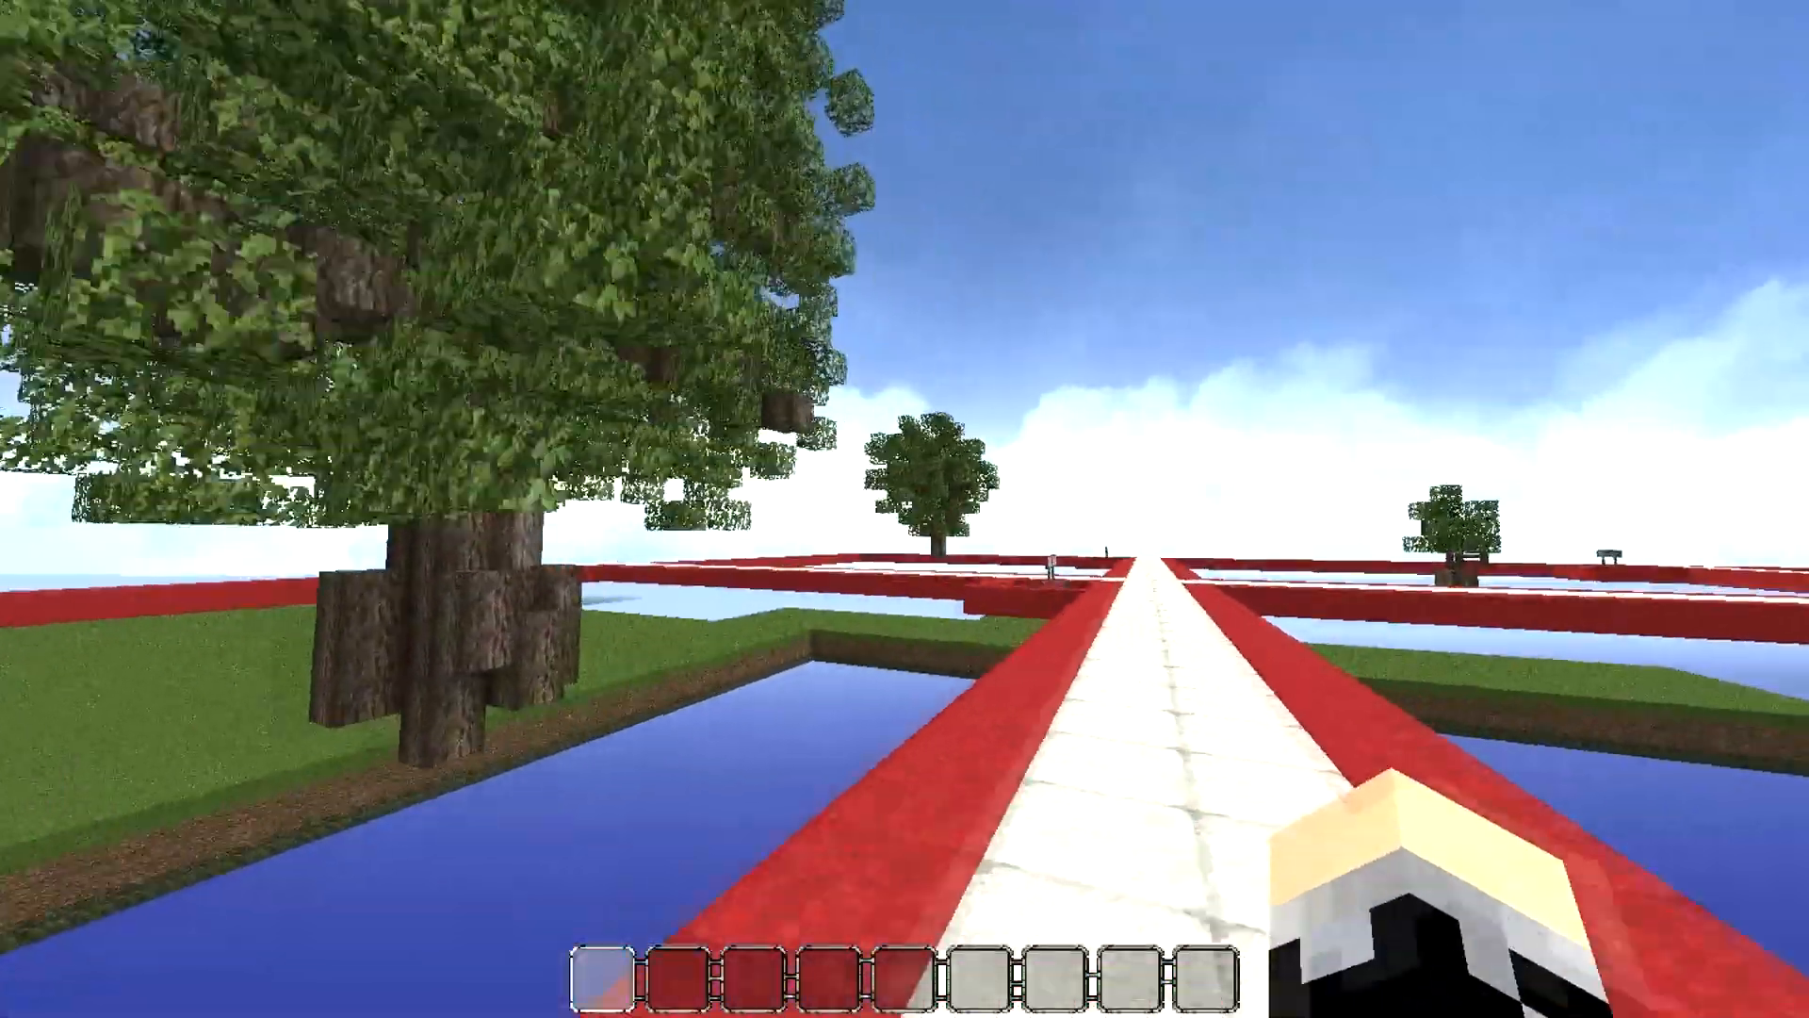
key(w)
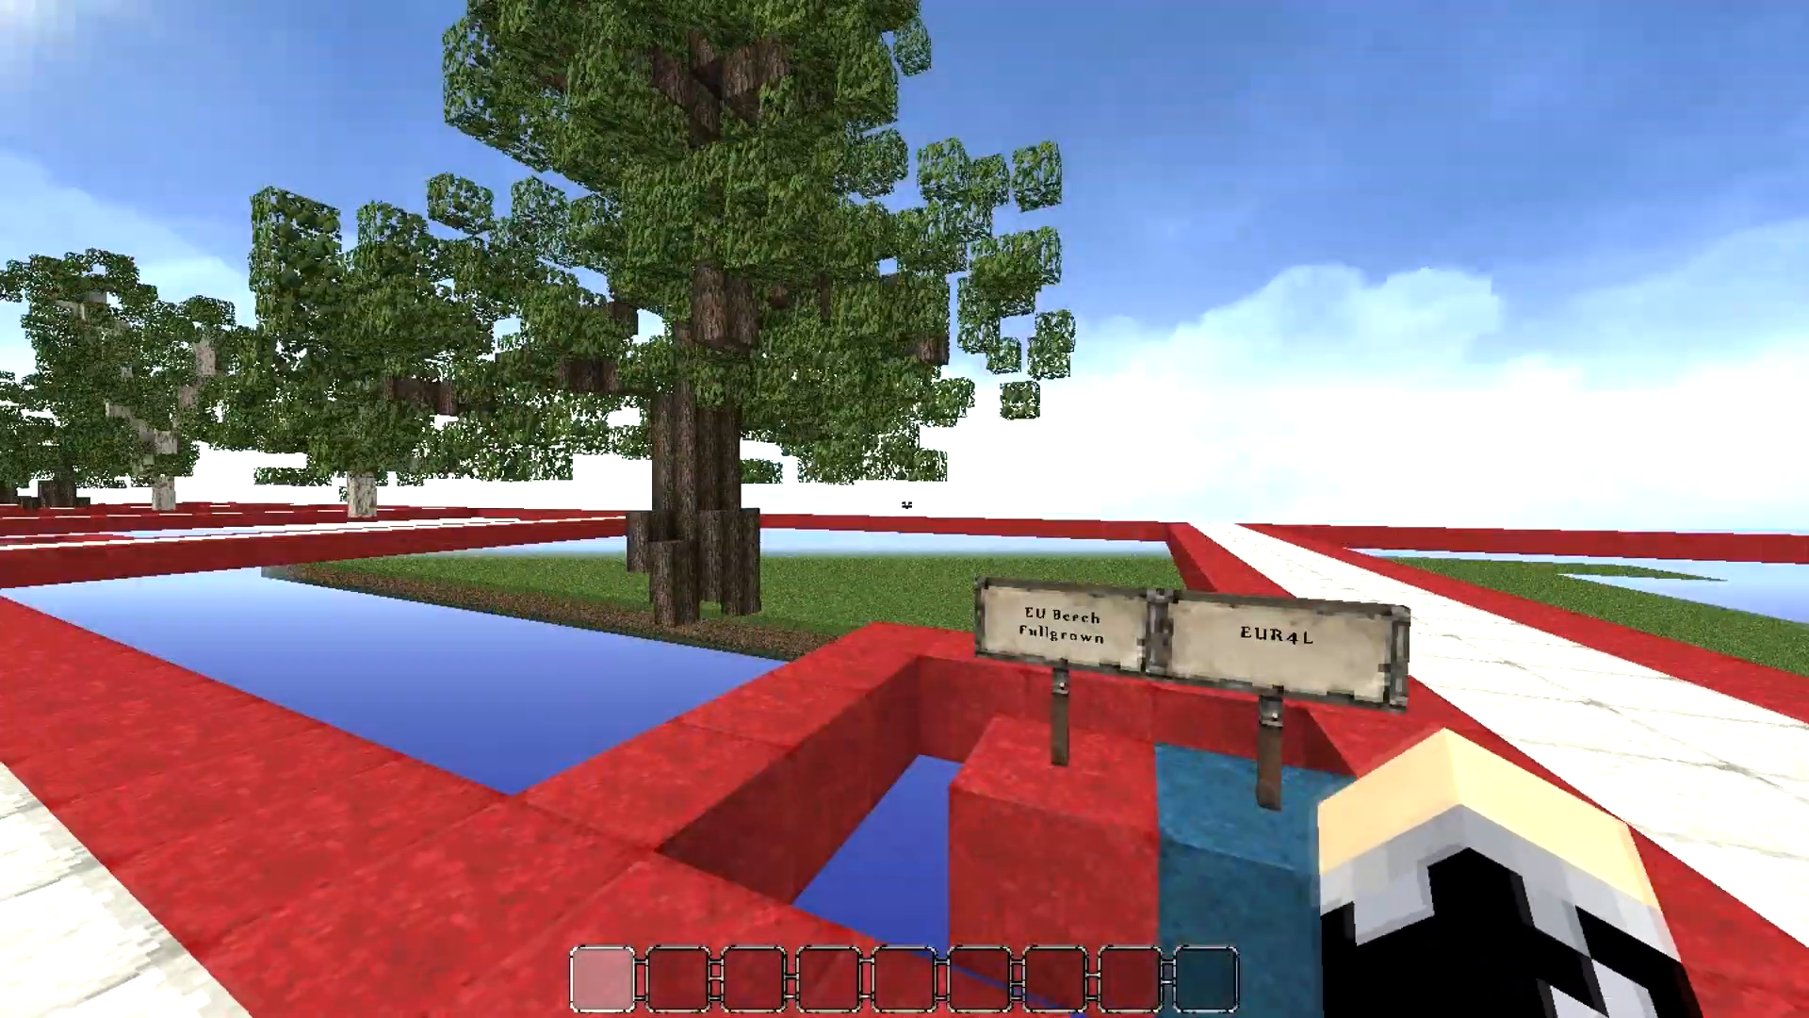
key(w)
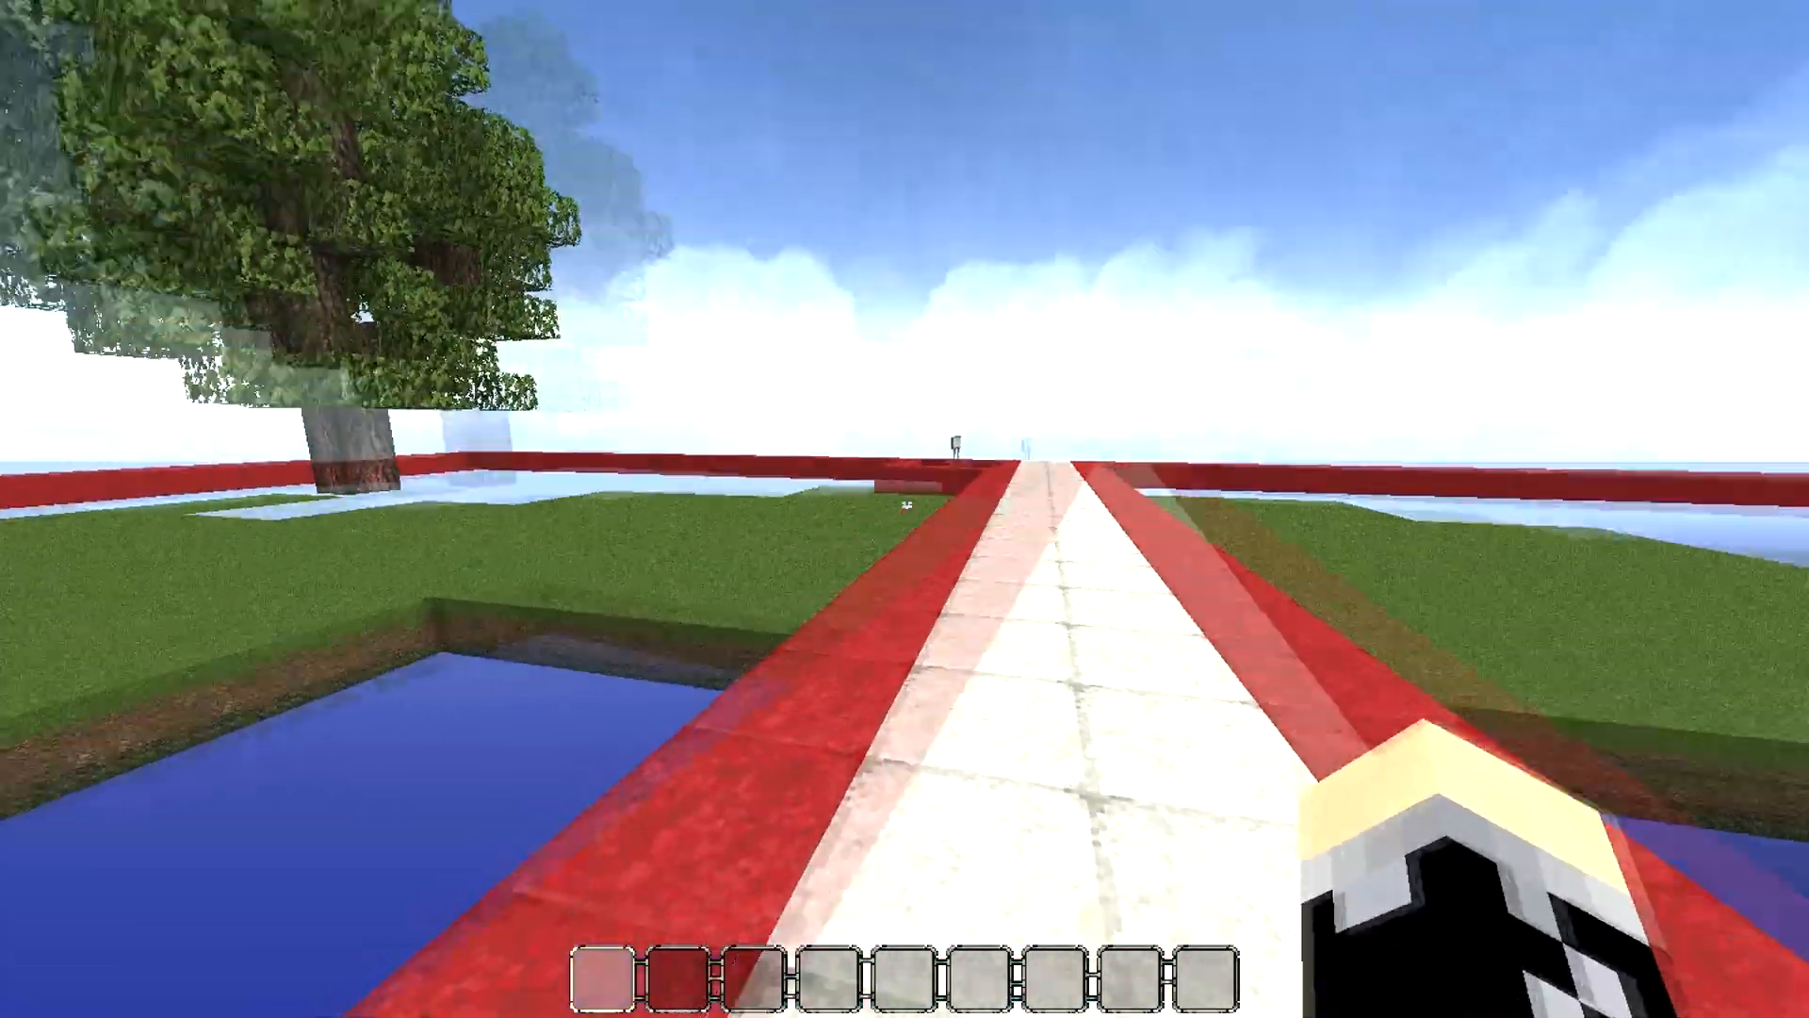
Continue across the walkway crossings to the Hazel Fullgrown plot and the signed plot beyond it.
key(w)
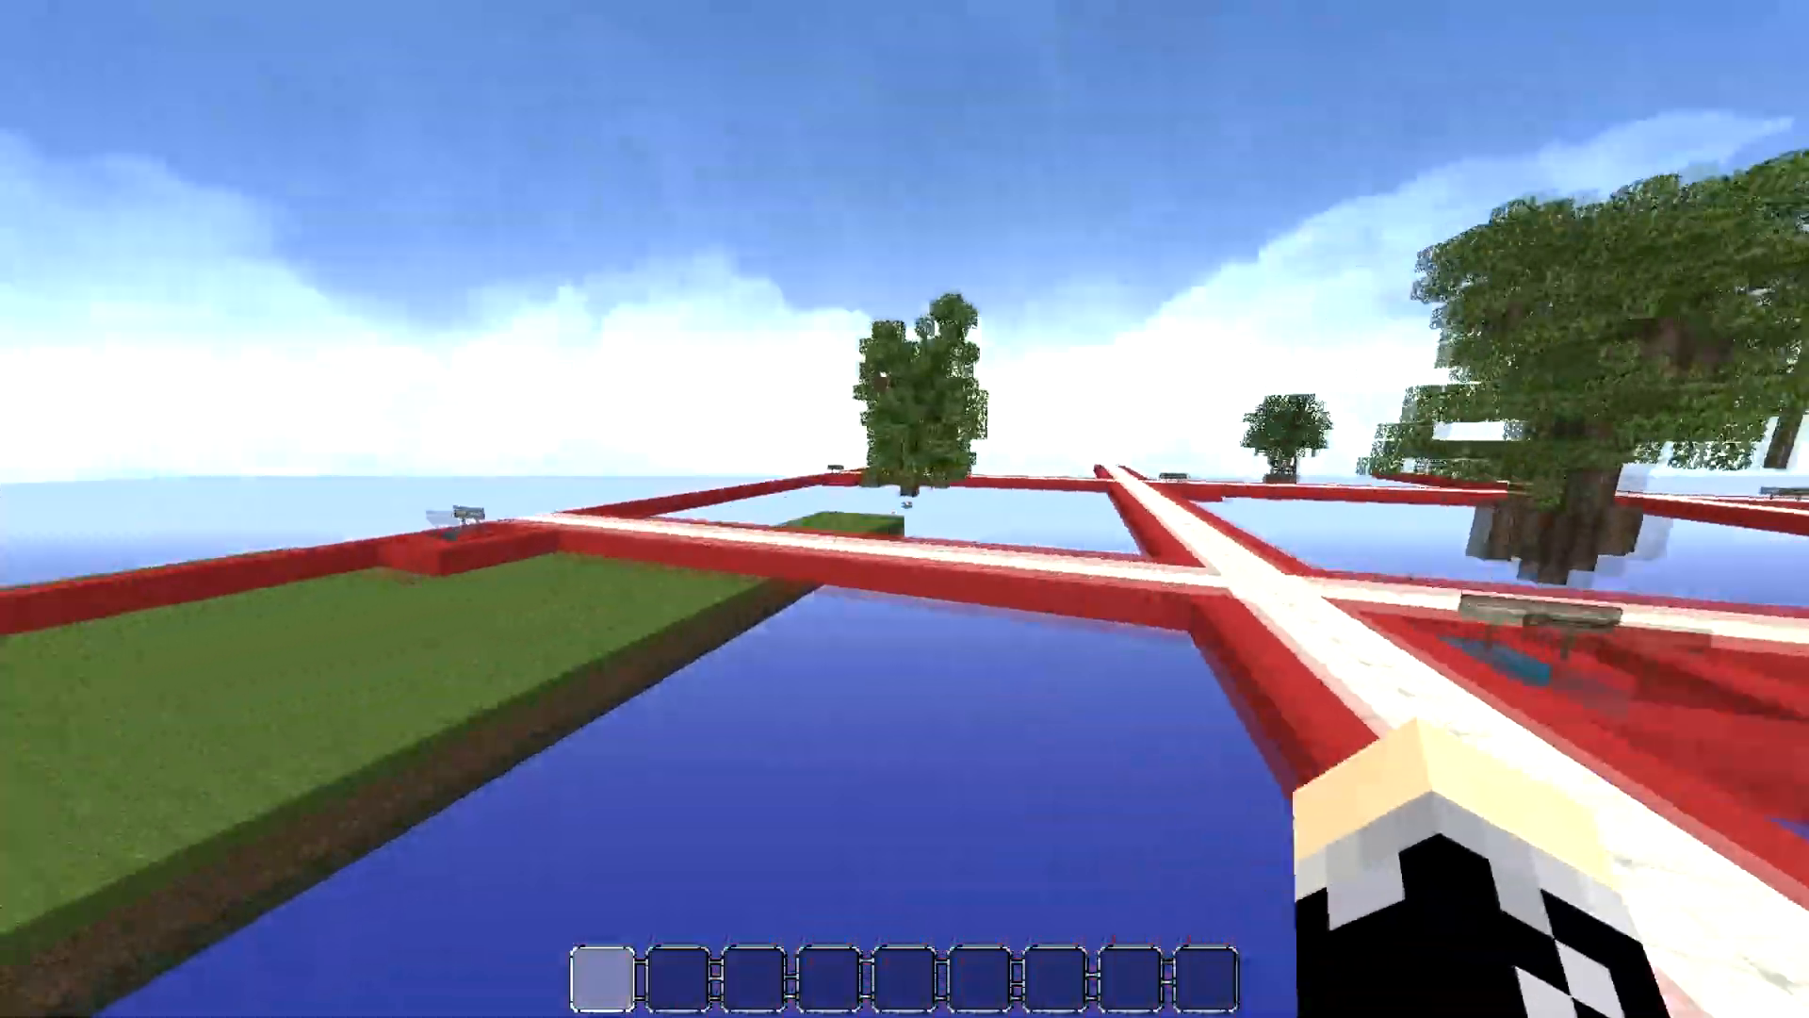
key(w)
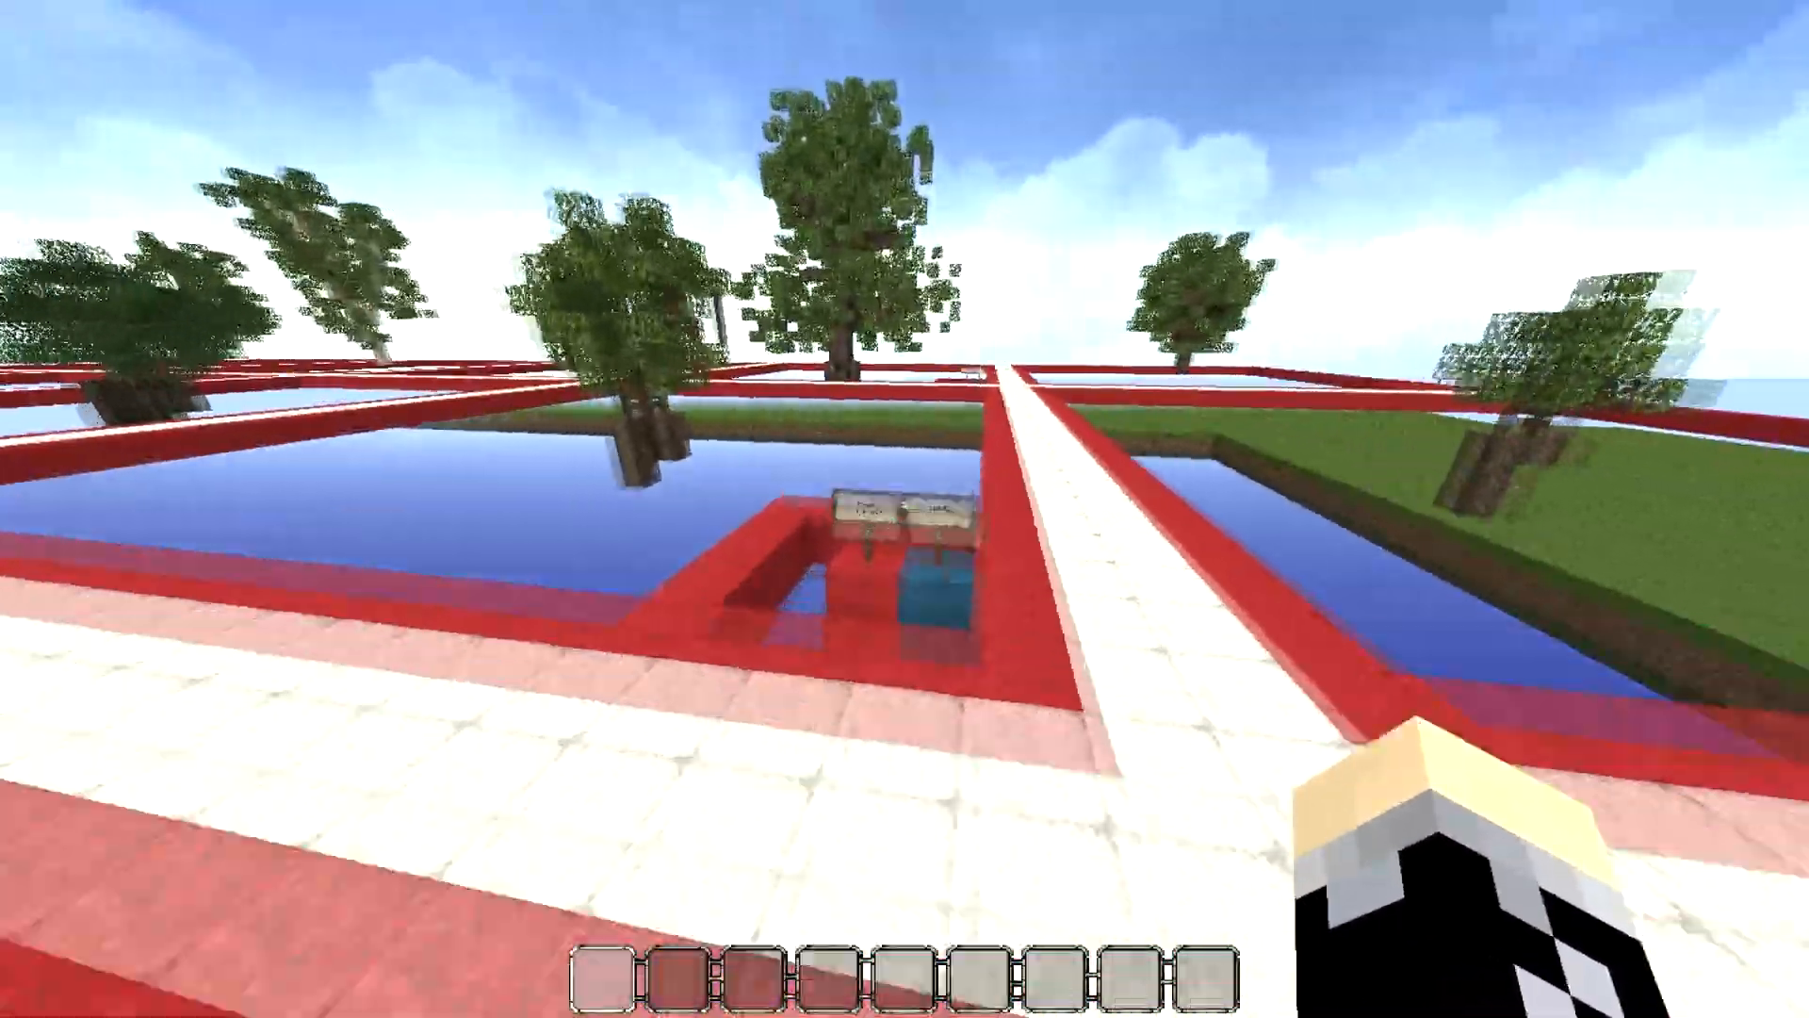
key(s)
key(w)
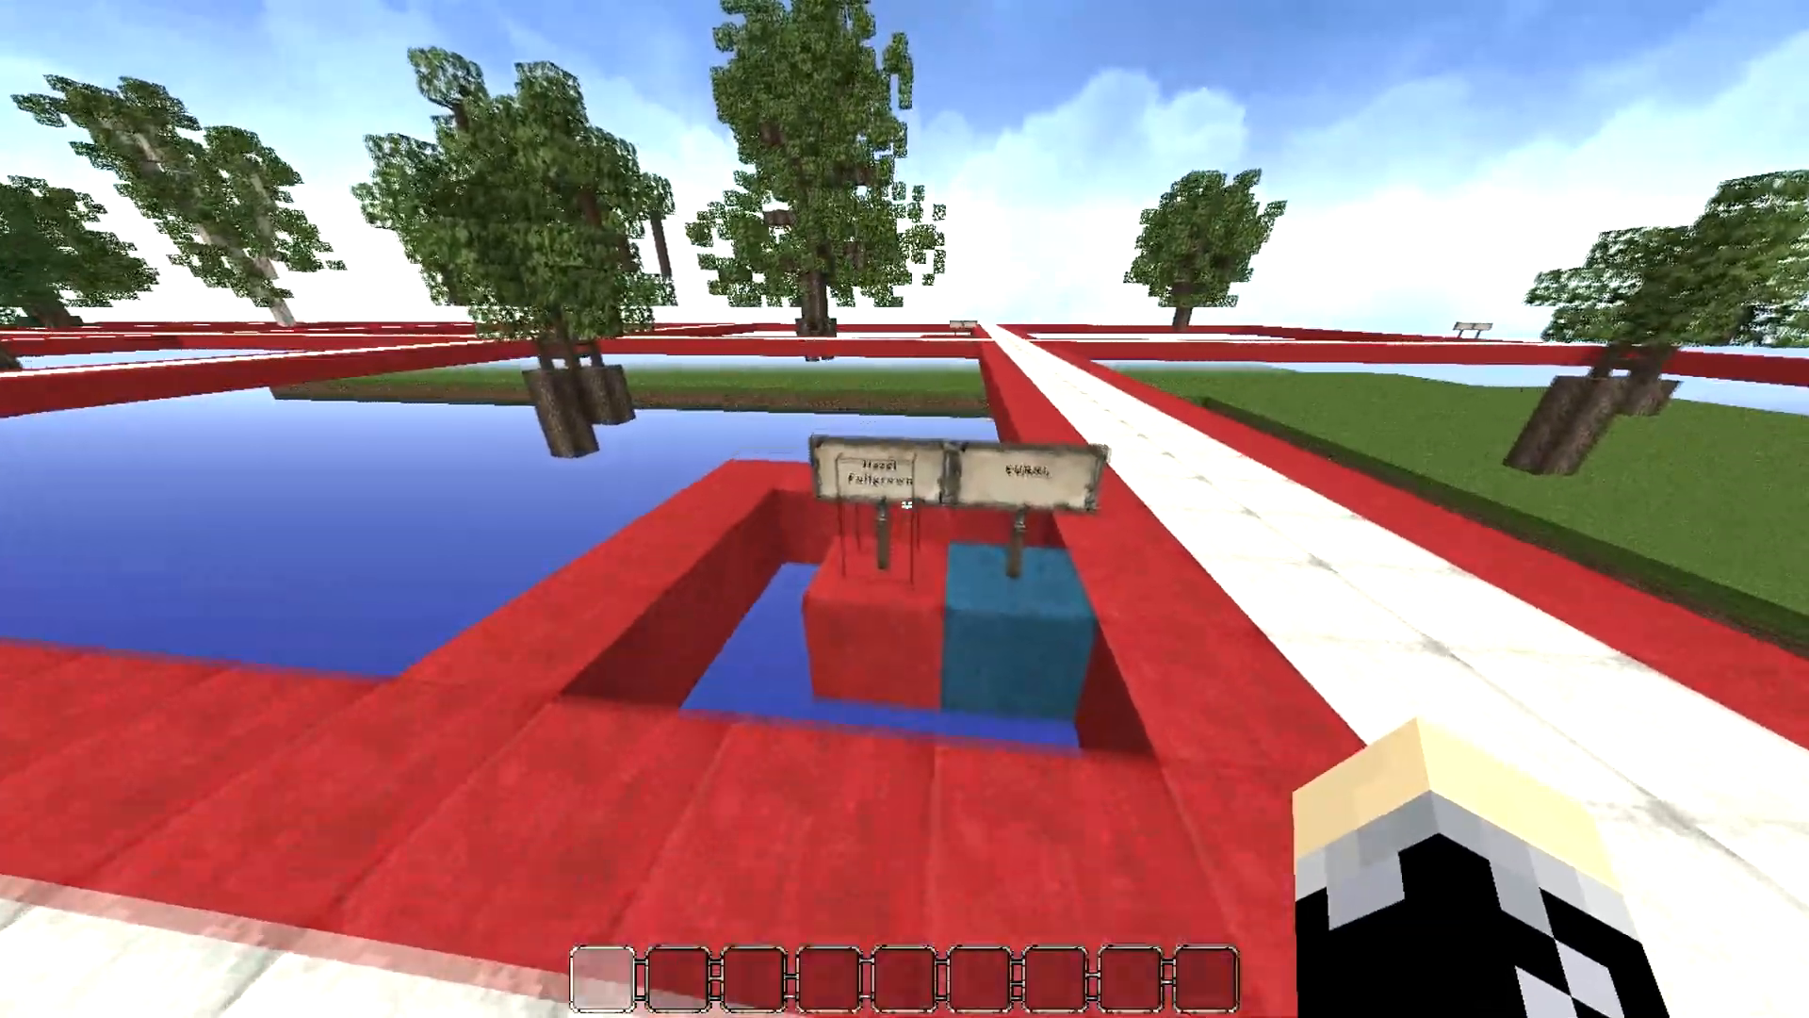
key(w)
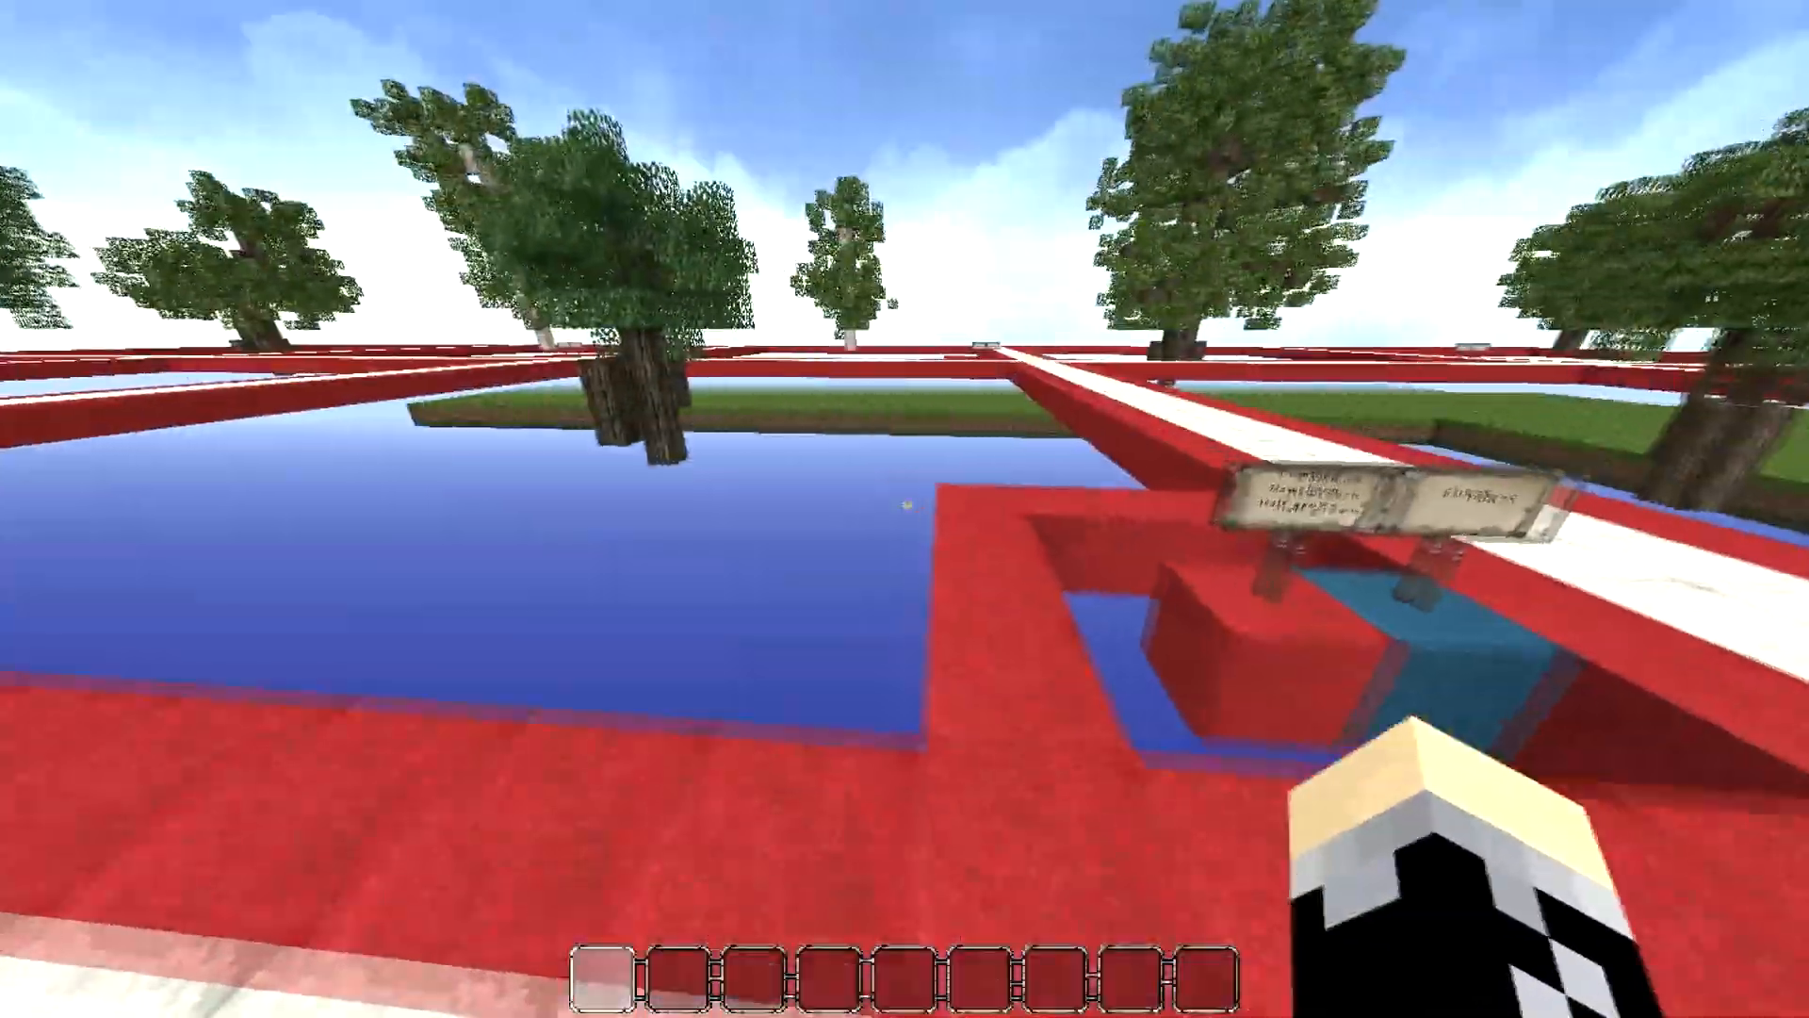
Return to the white walkway and survey the remaining trees spread across the plot grid.
key(s)
key(d)
key(w)
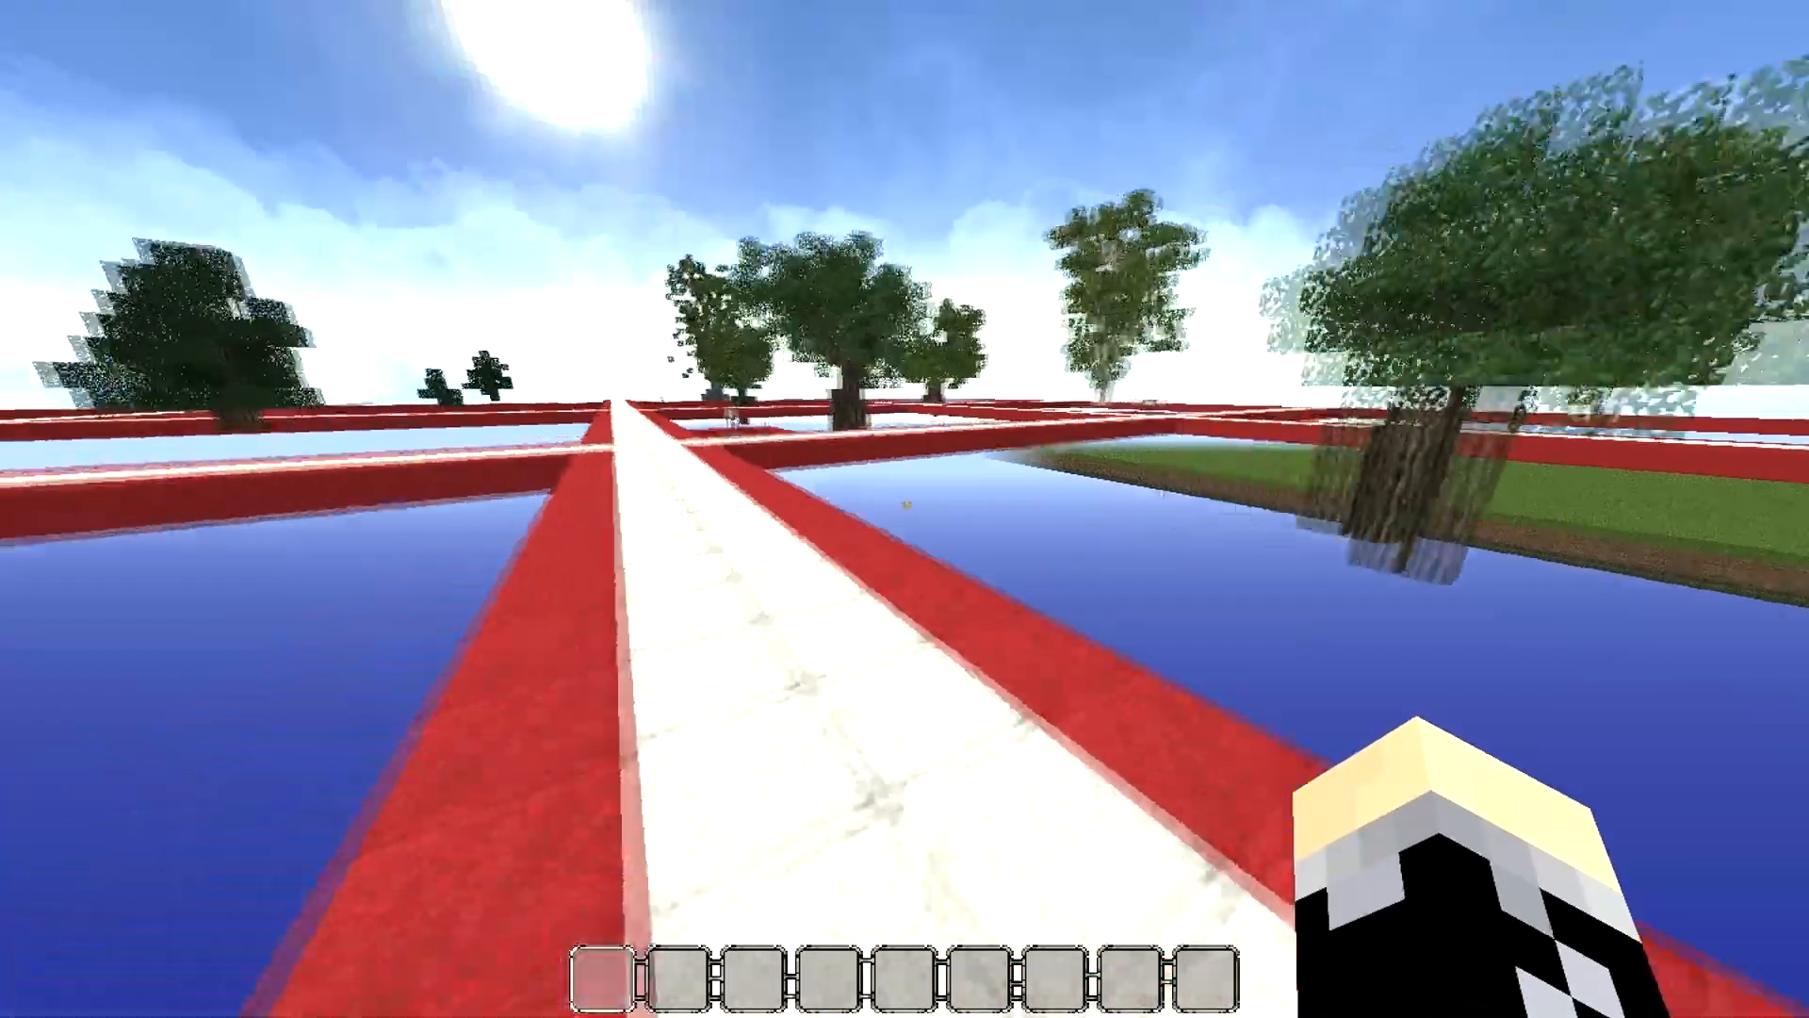
key(d)
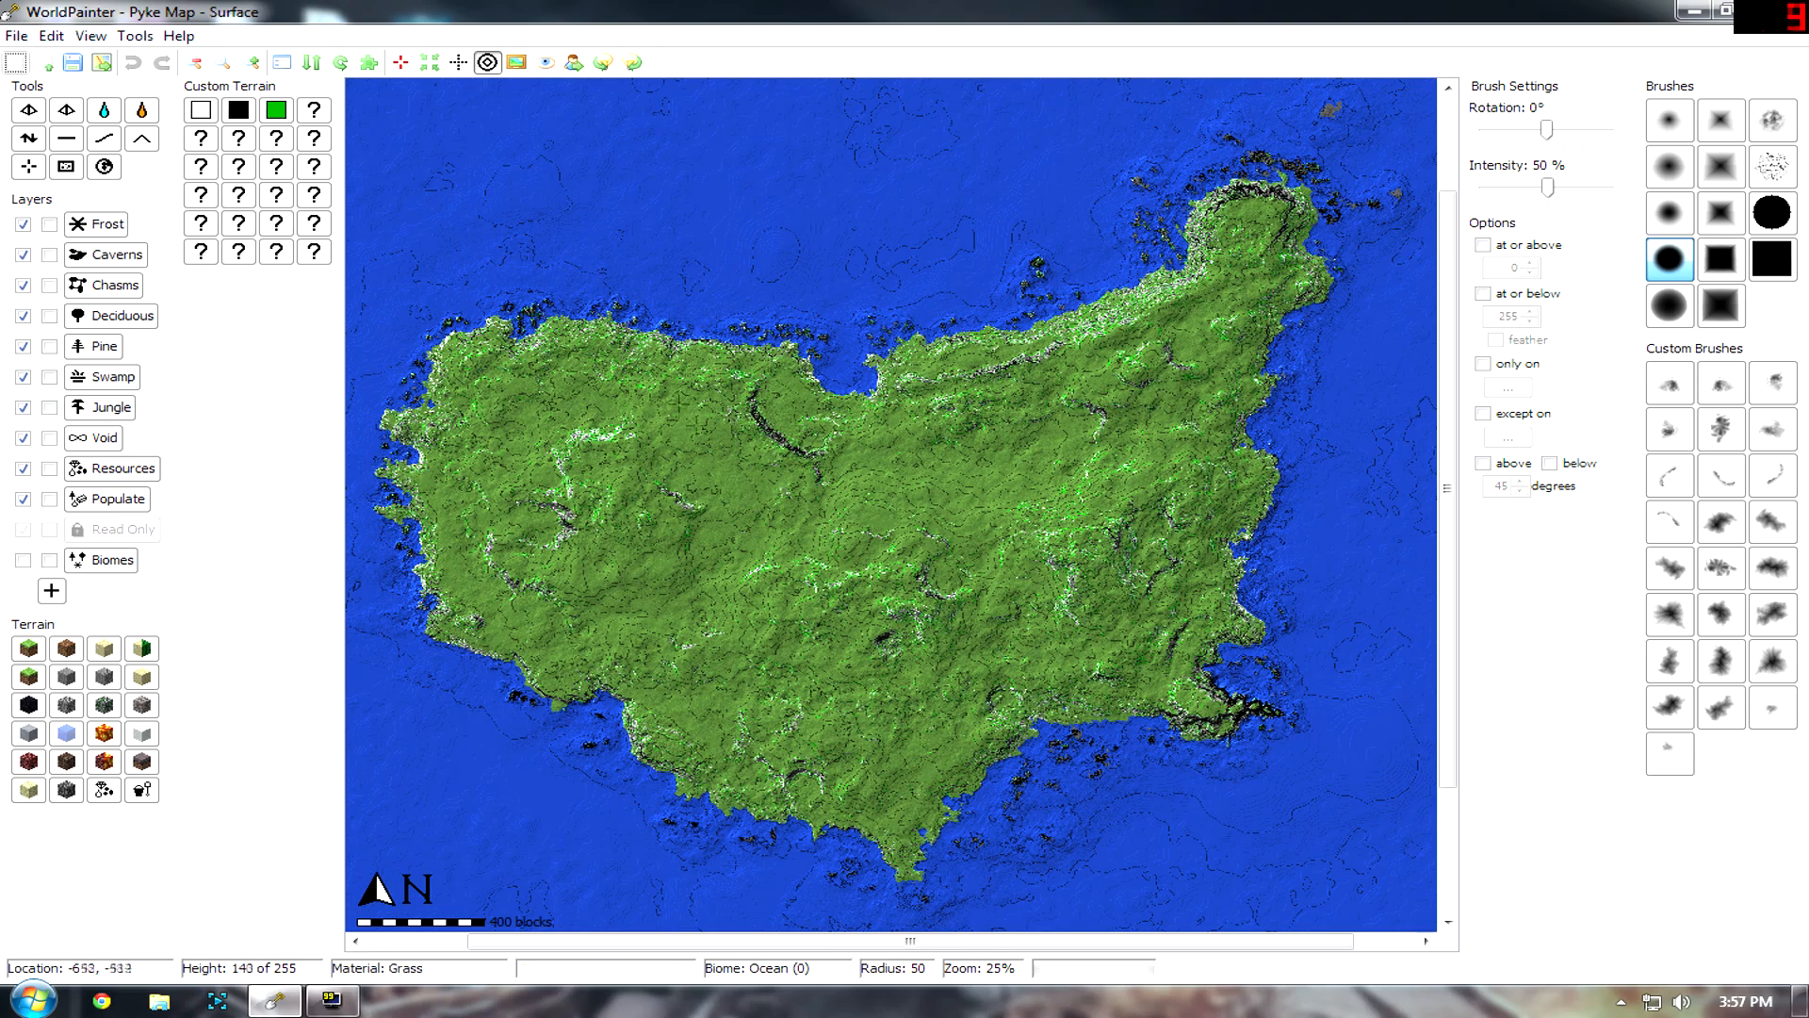
Examine the Pyke Map island in WorldPainter at 50% zoom, covering the north-eastern headland and the western coast.
middle_drag(888, 562, 936, 471)
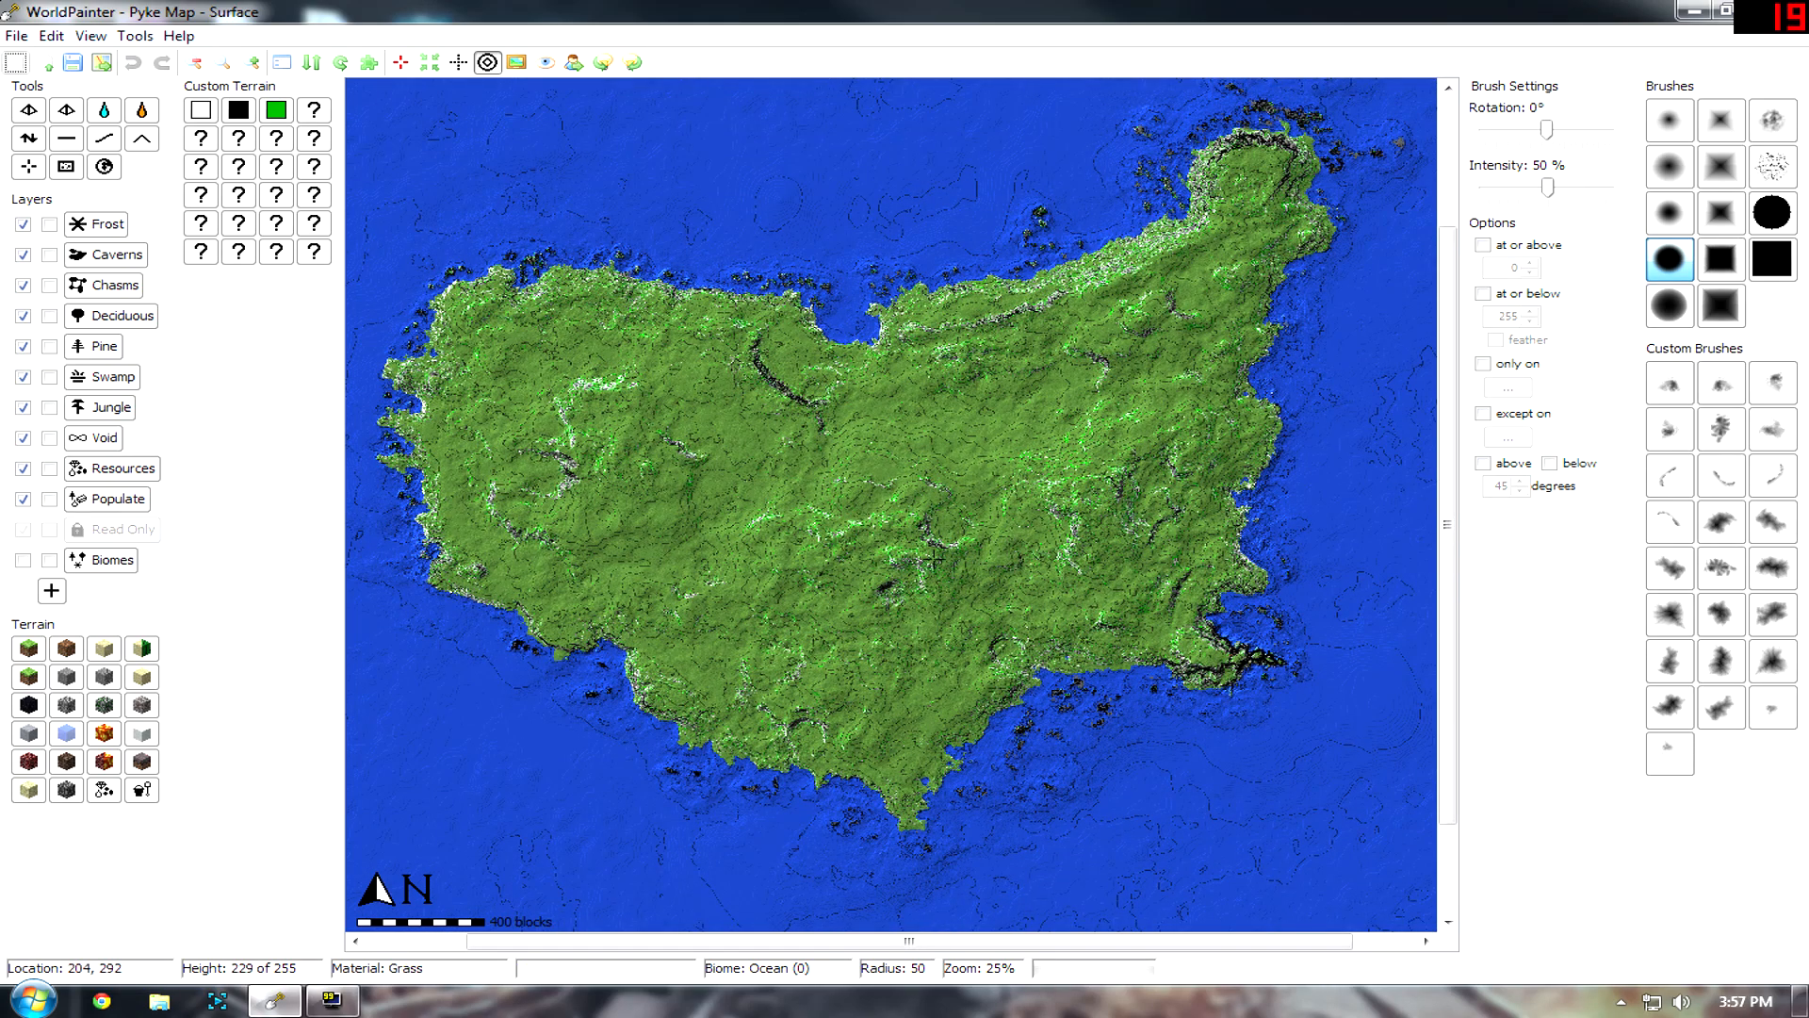
scroll(933, 560, up, 1)
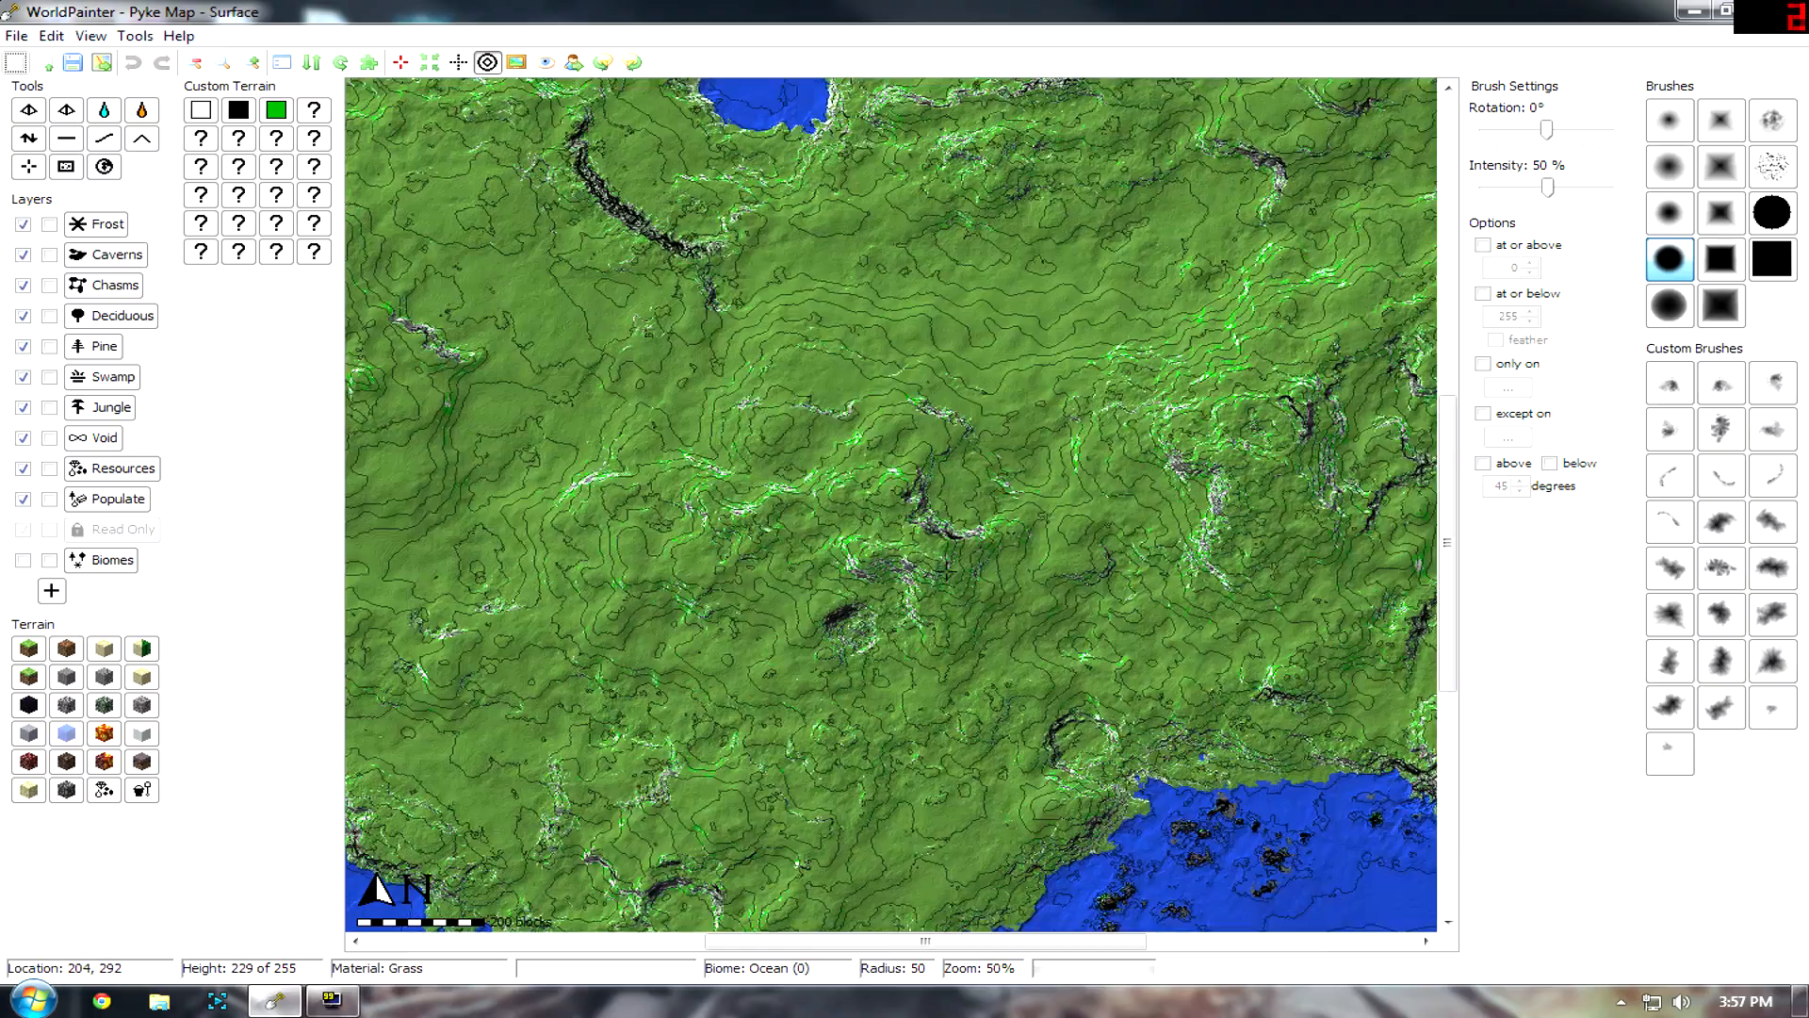
middle_drag(961, 509, 745, 751)
middle_drag(886, 495, 958, 648)
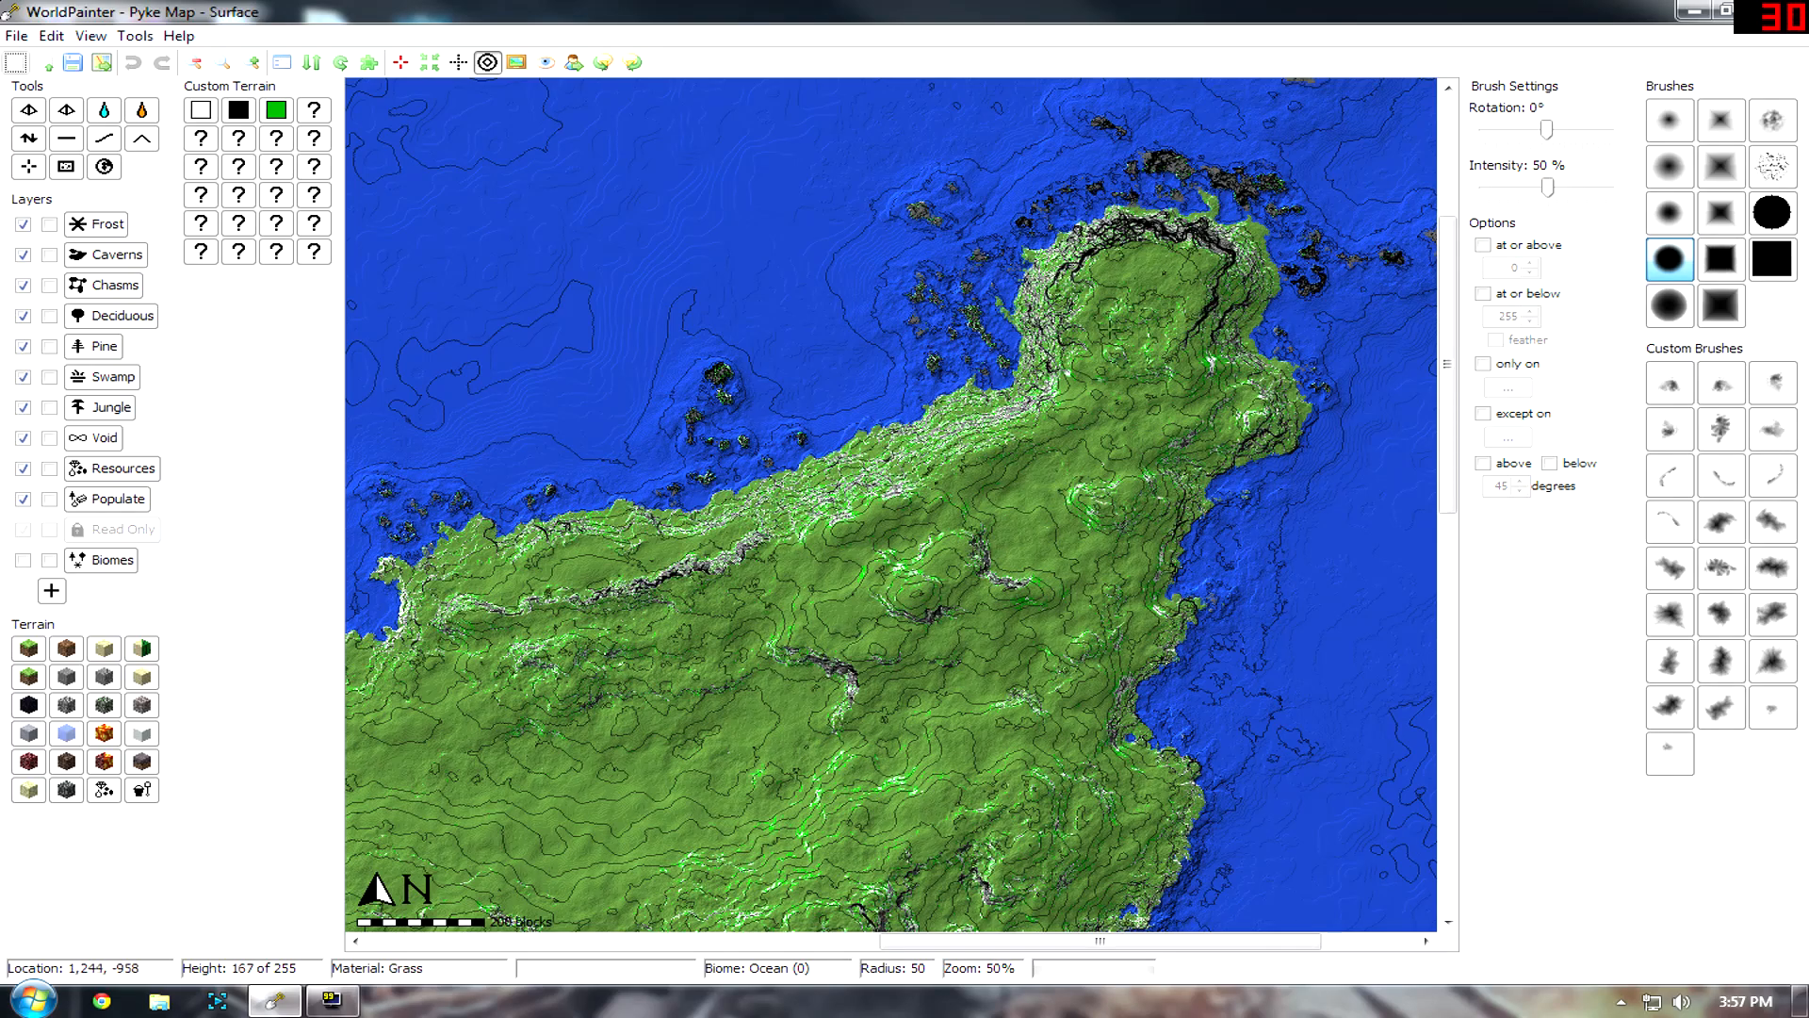
middle_drag(652, 645, 1086, 213)
middle_drag(826, 761, 1386, 495)
middle_drag(851, 456, 955, 777)
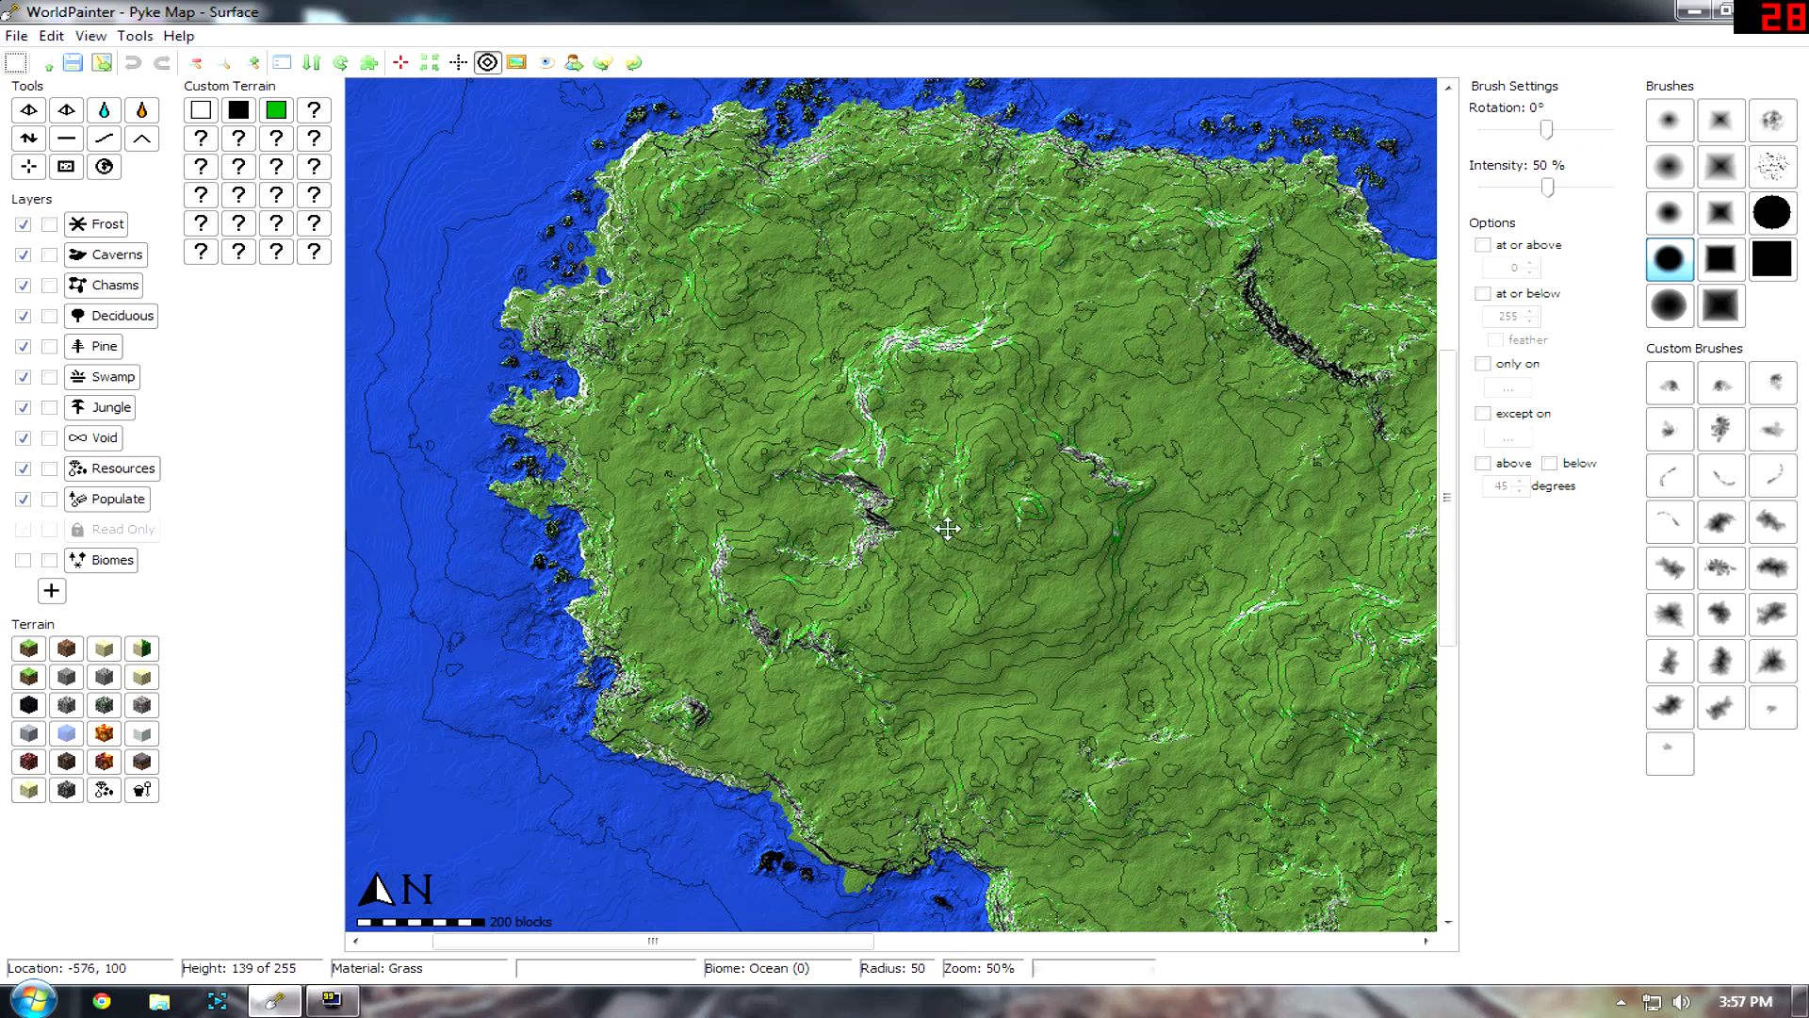
Examine the island's central highlands, its southern tip and the rocky south-eastern peninsula.
middle_drag(947, 529, 813, 470)
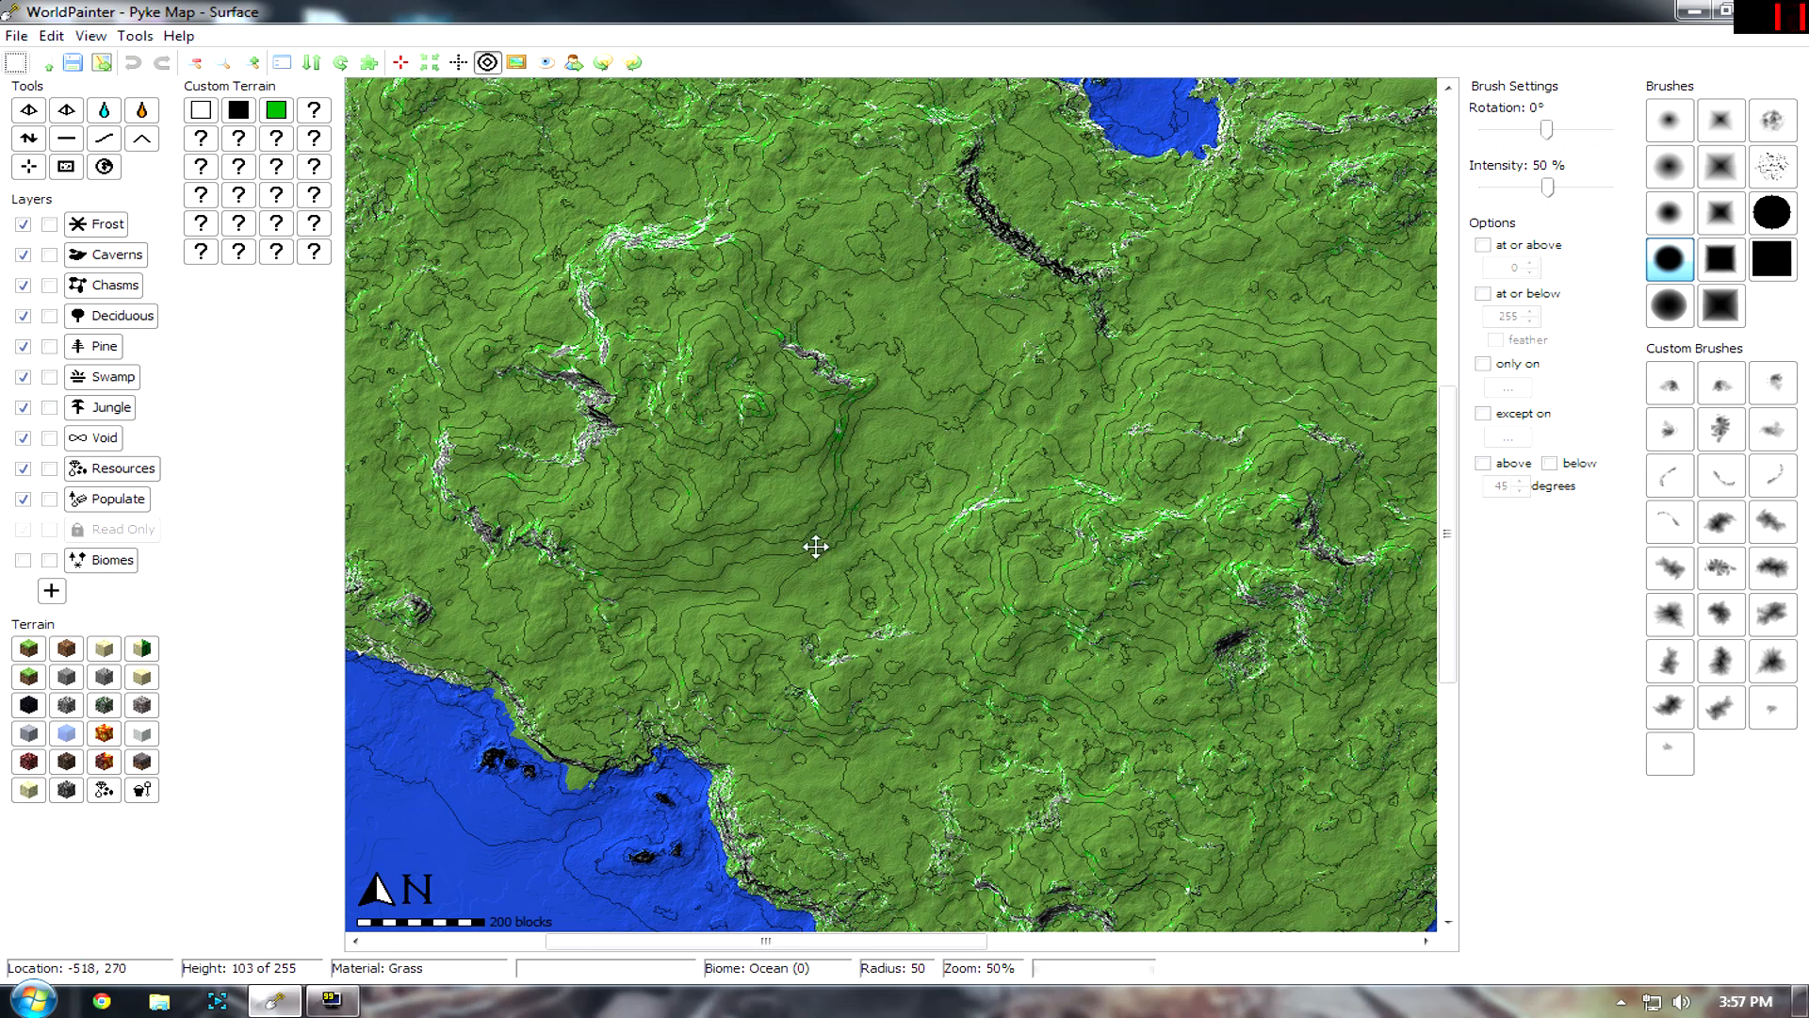
middle_drag(812, 539, 744, 495)
middle_drag(1207, 604, 735, 614)
middle_drag(948, 485, 1122, 477)
middle_drag(652, 423, 896, 351)
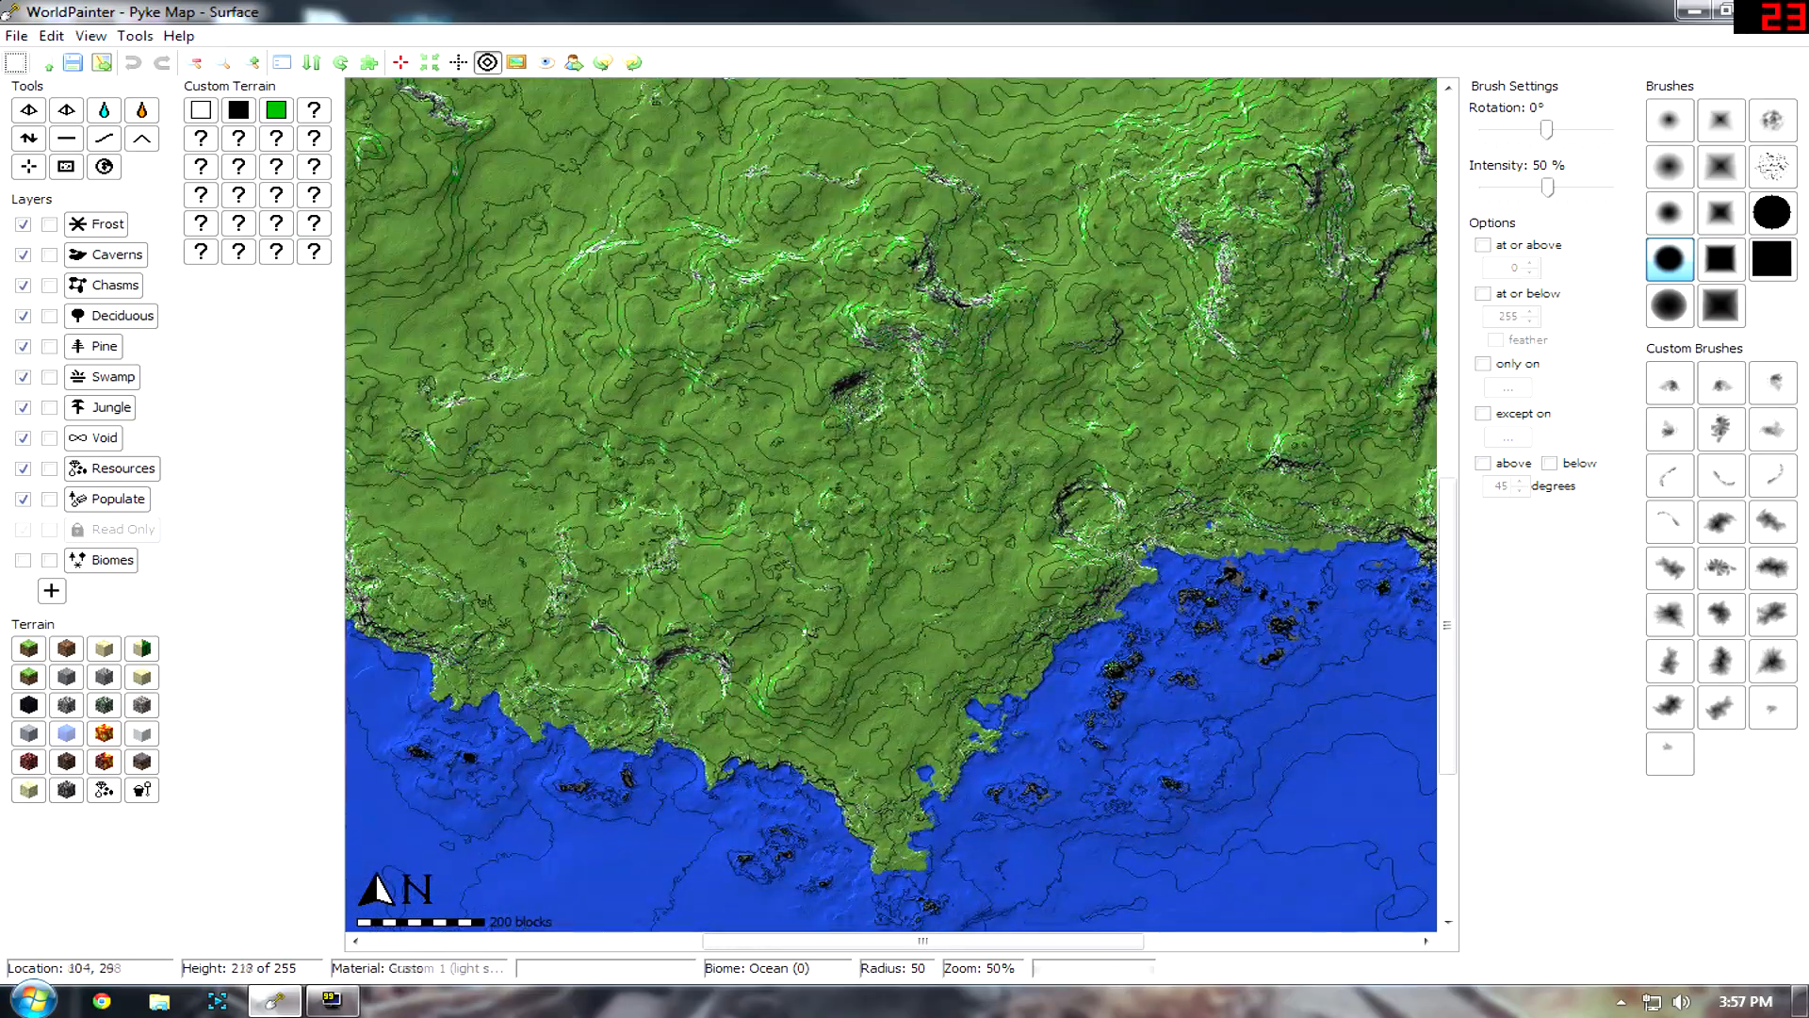
middle_drag(915, 464, 581, 419)
middle_drag(846, 363, 906, 445)
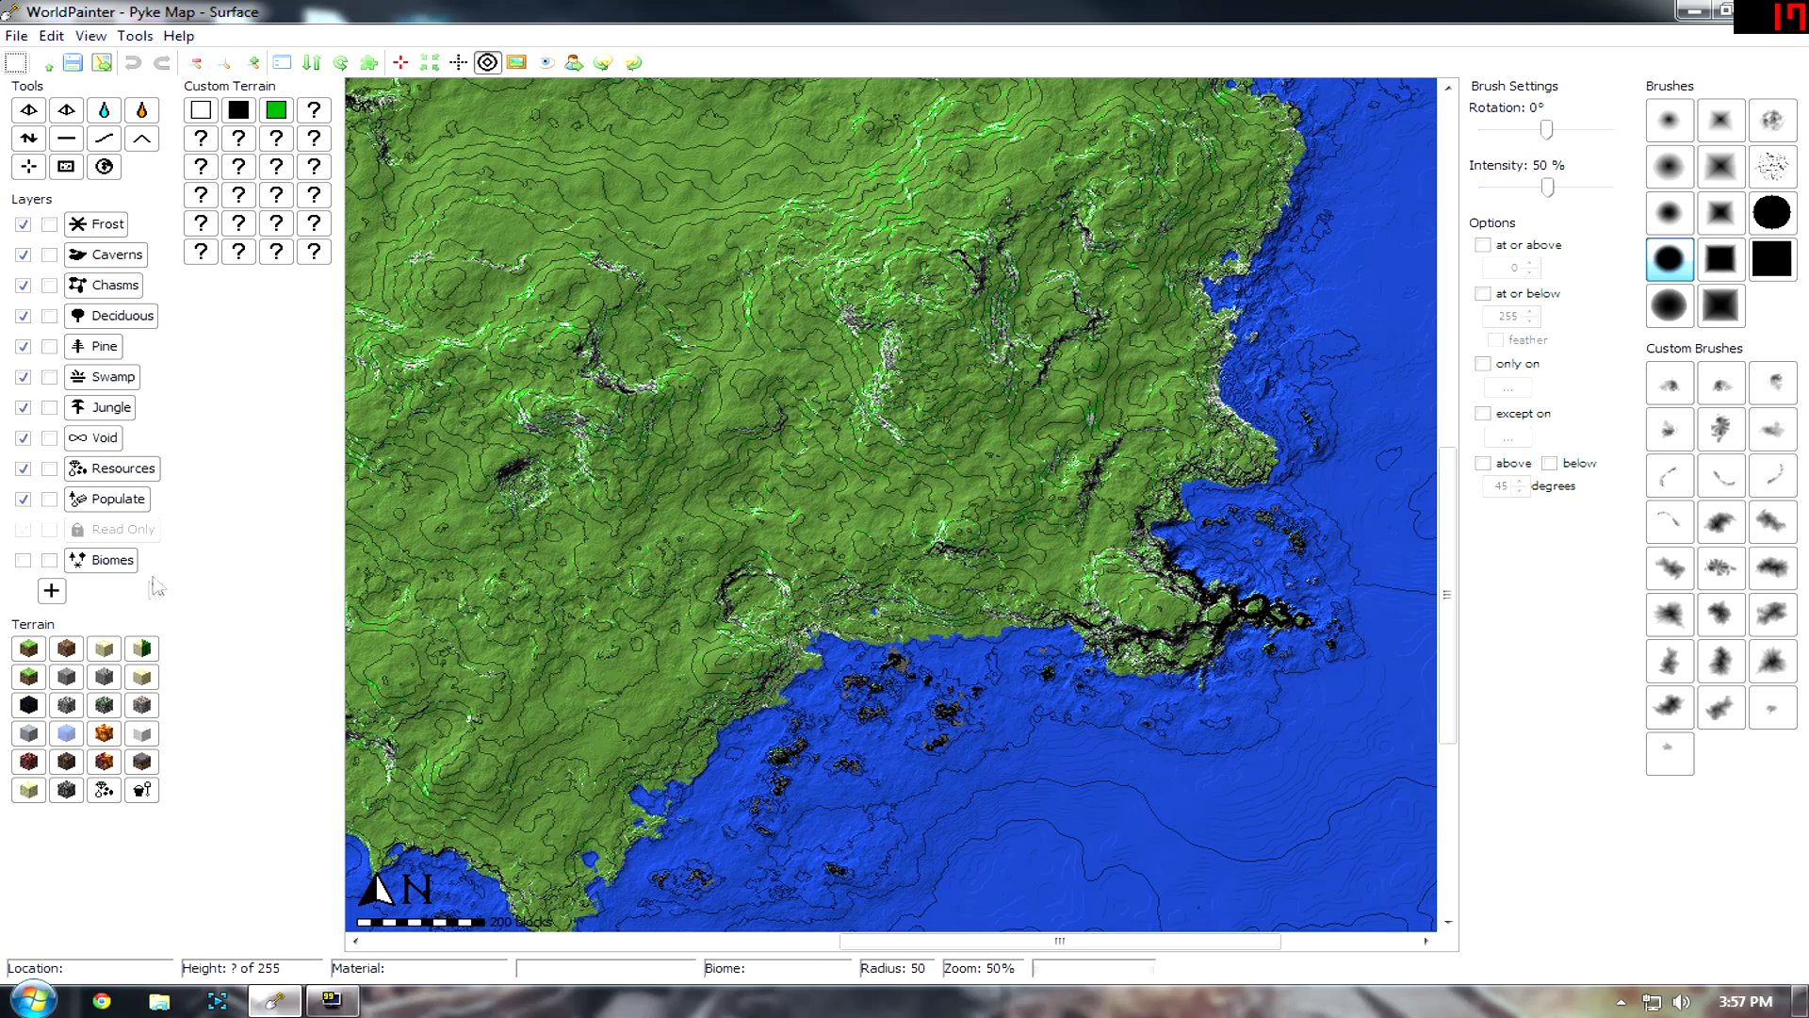
Start a custom object layer and browse for its object files in the Desktop folder trees\legit trees\European Trees.
click(52, 591)
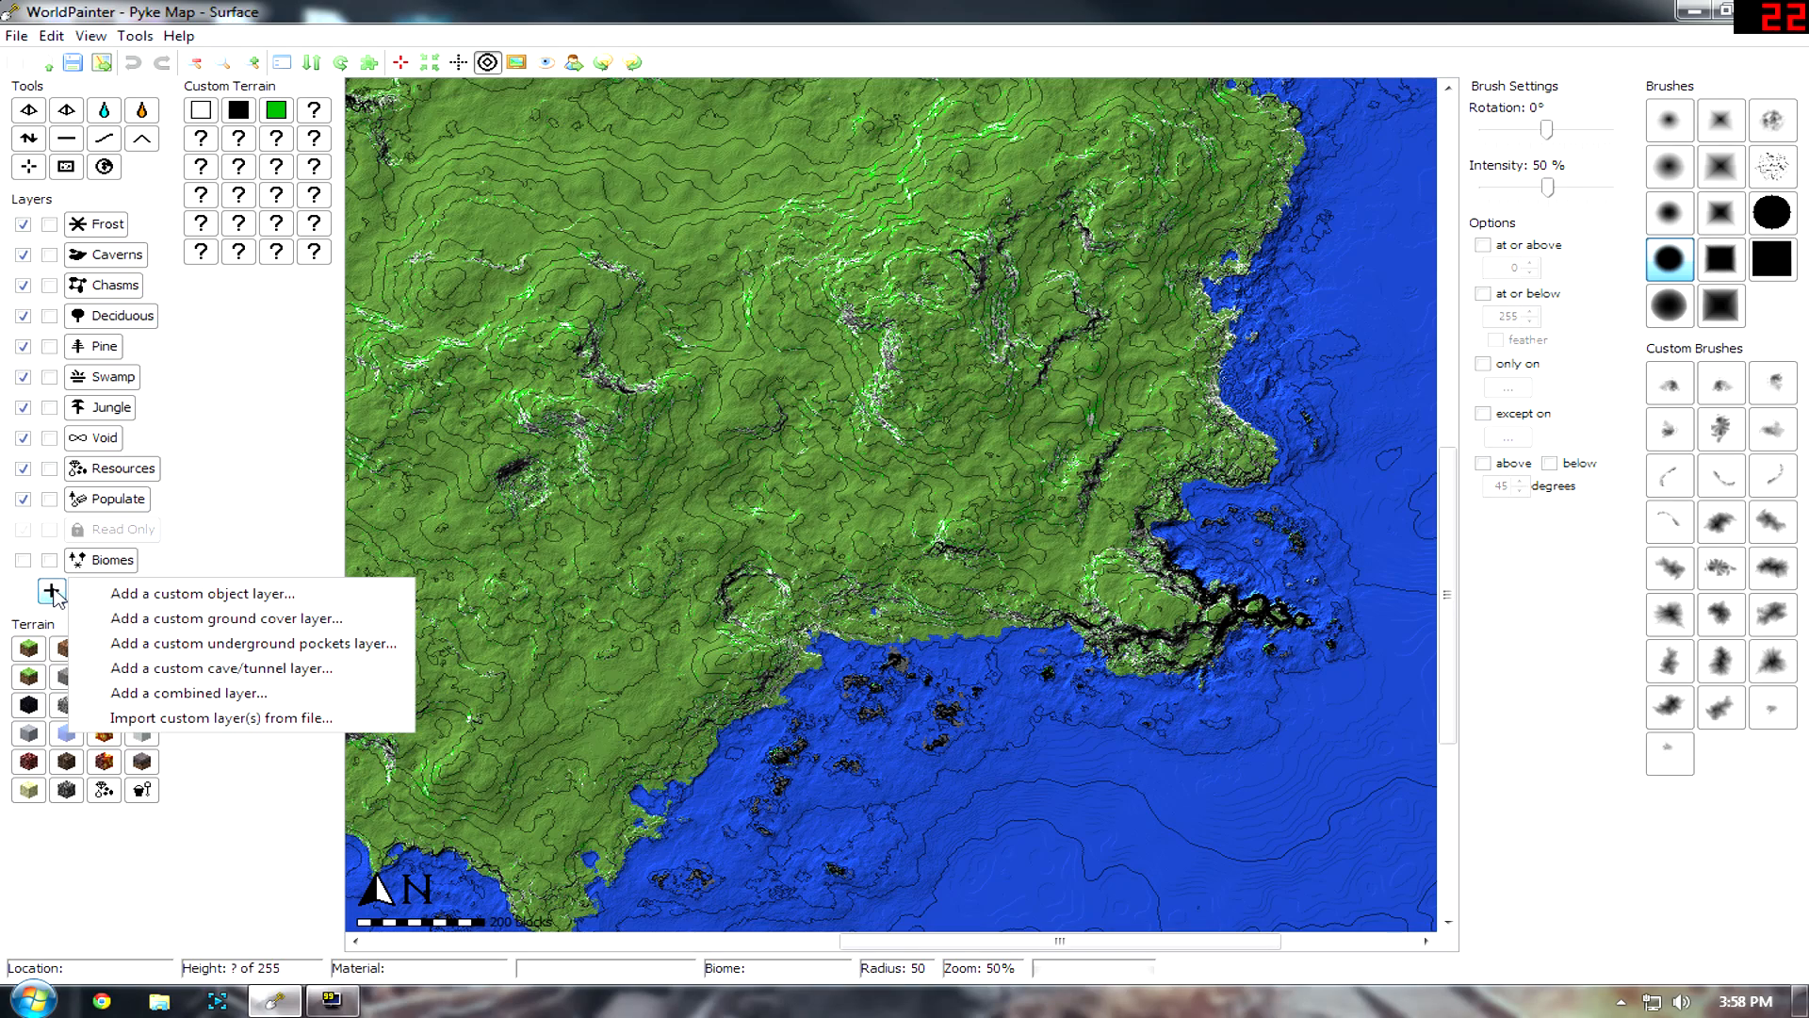
click(138, 597)
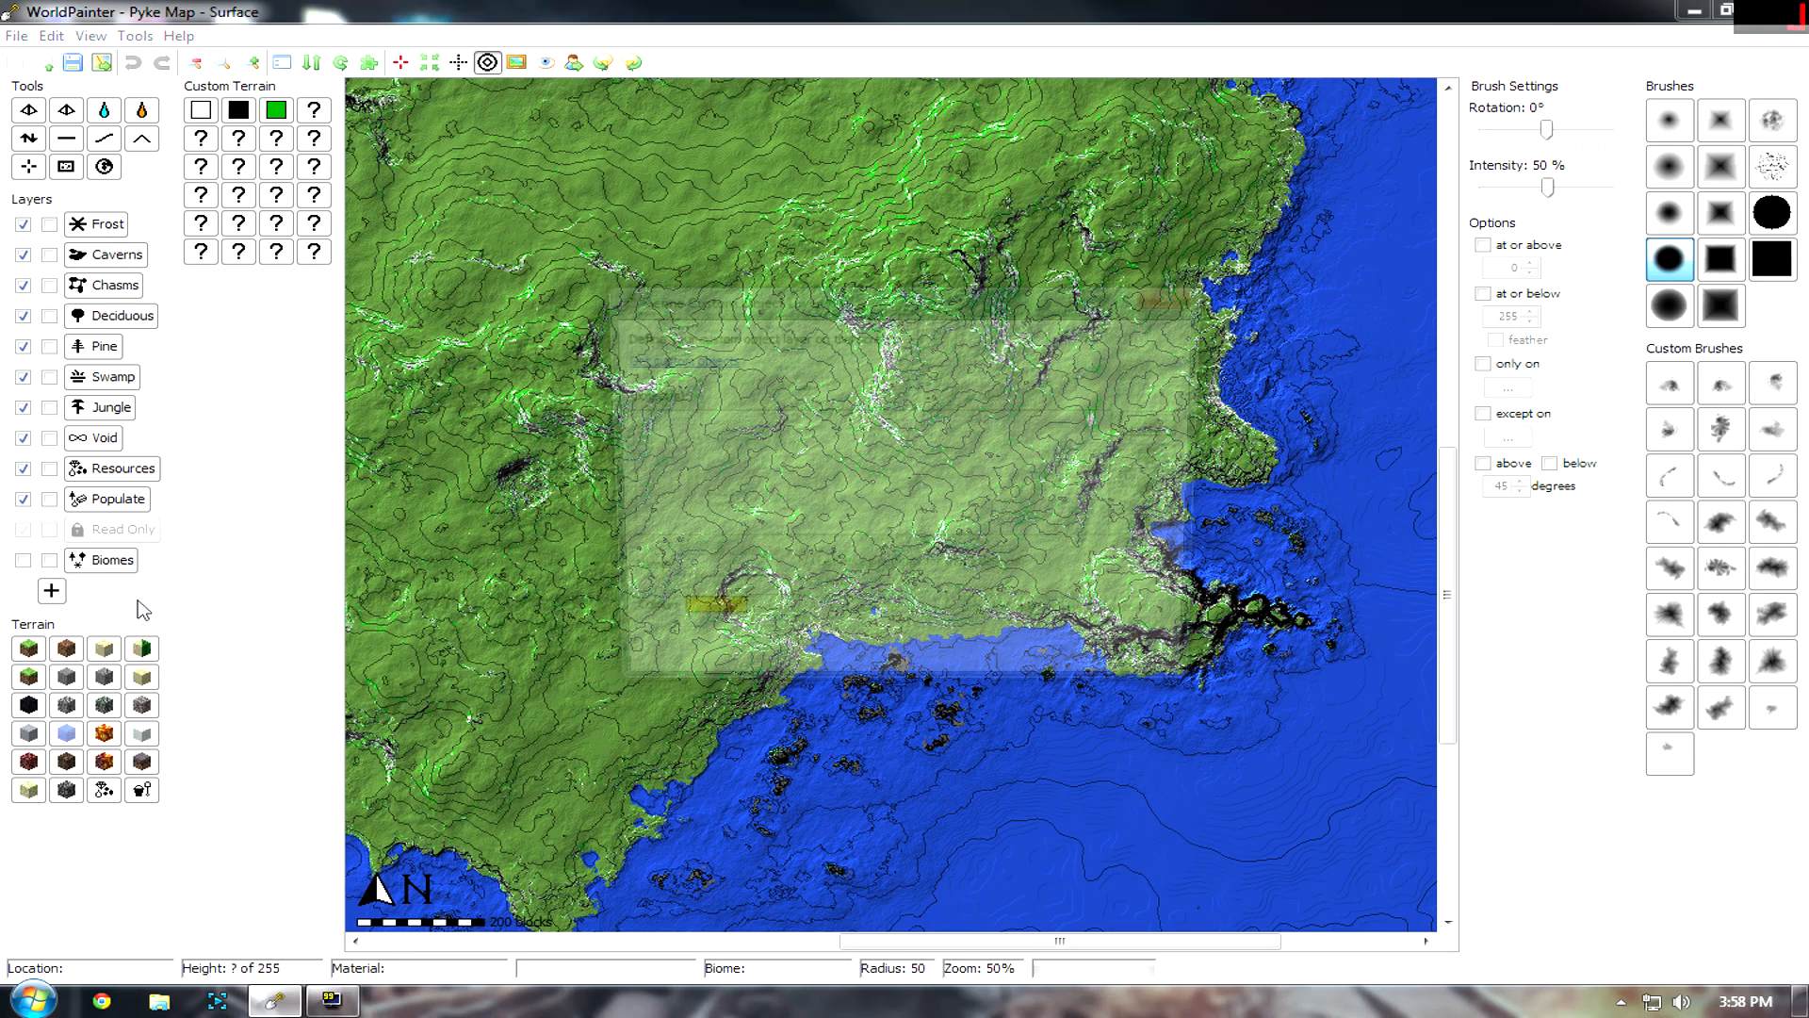
click(1155, 430)
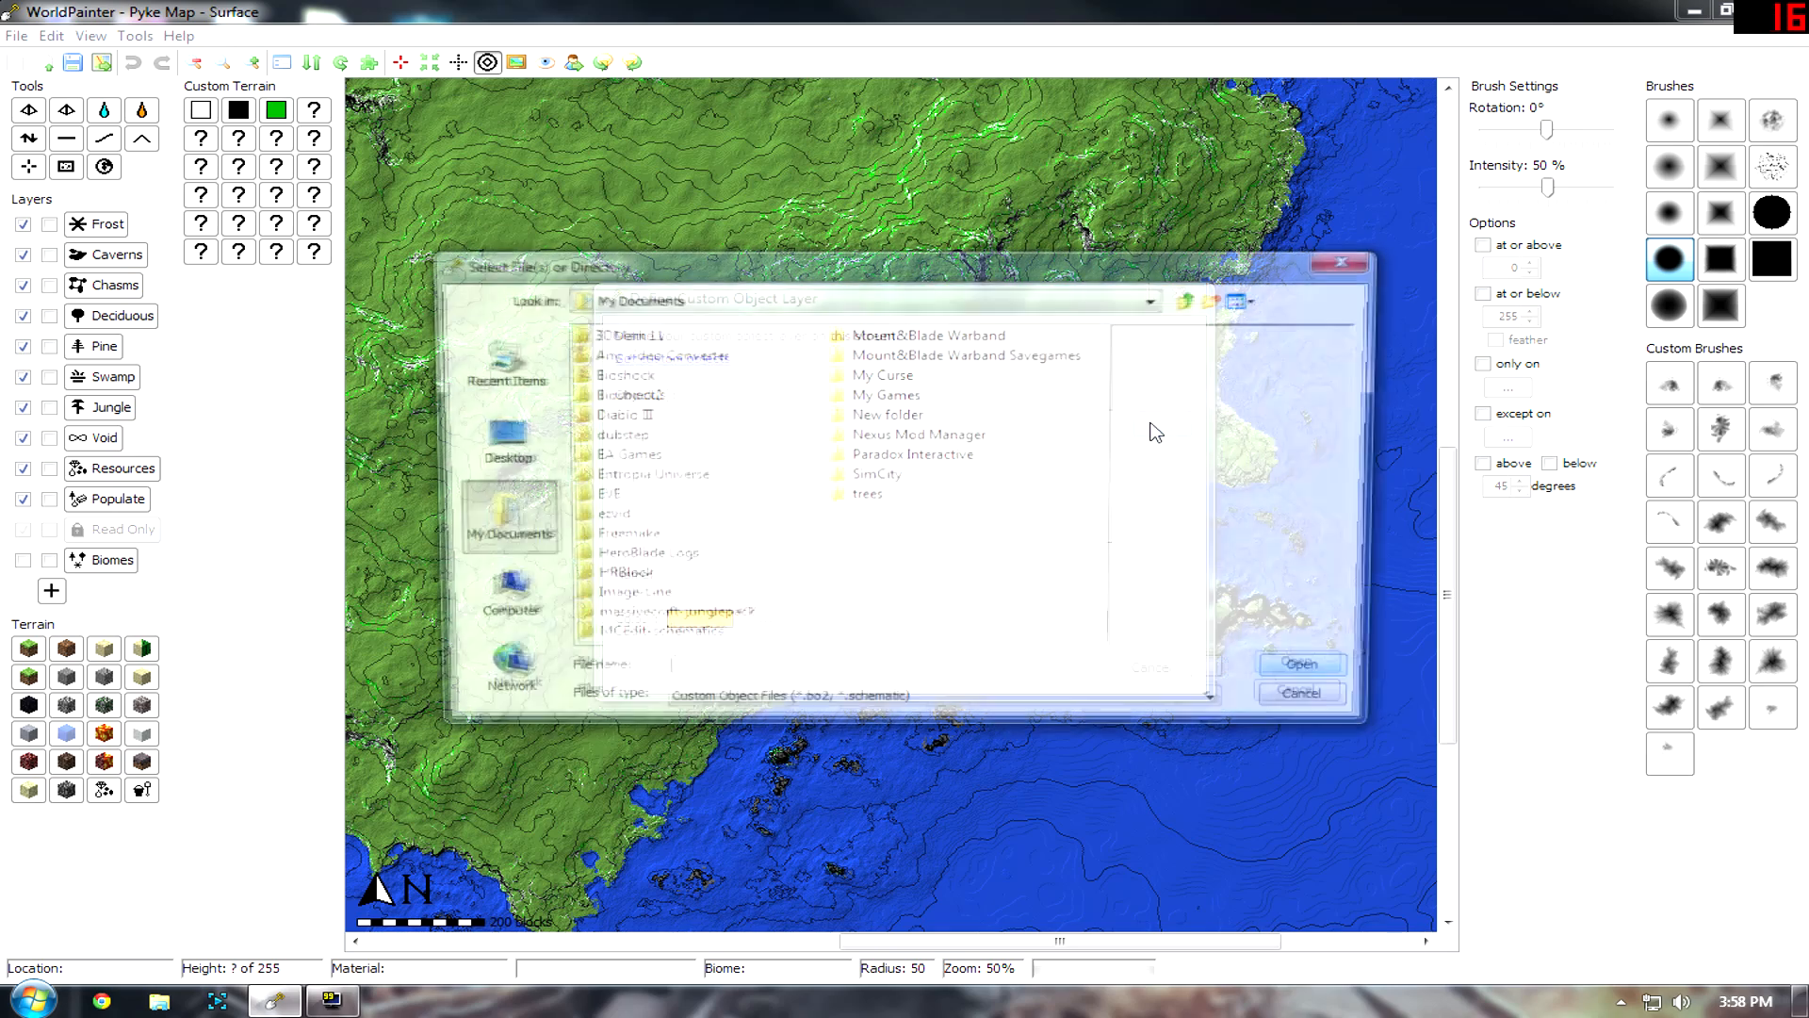
click(490, 455)
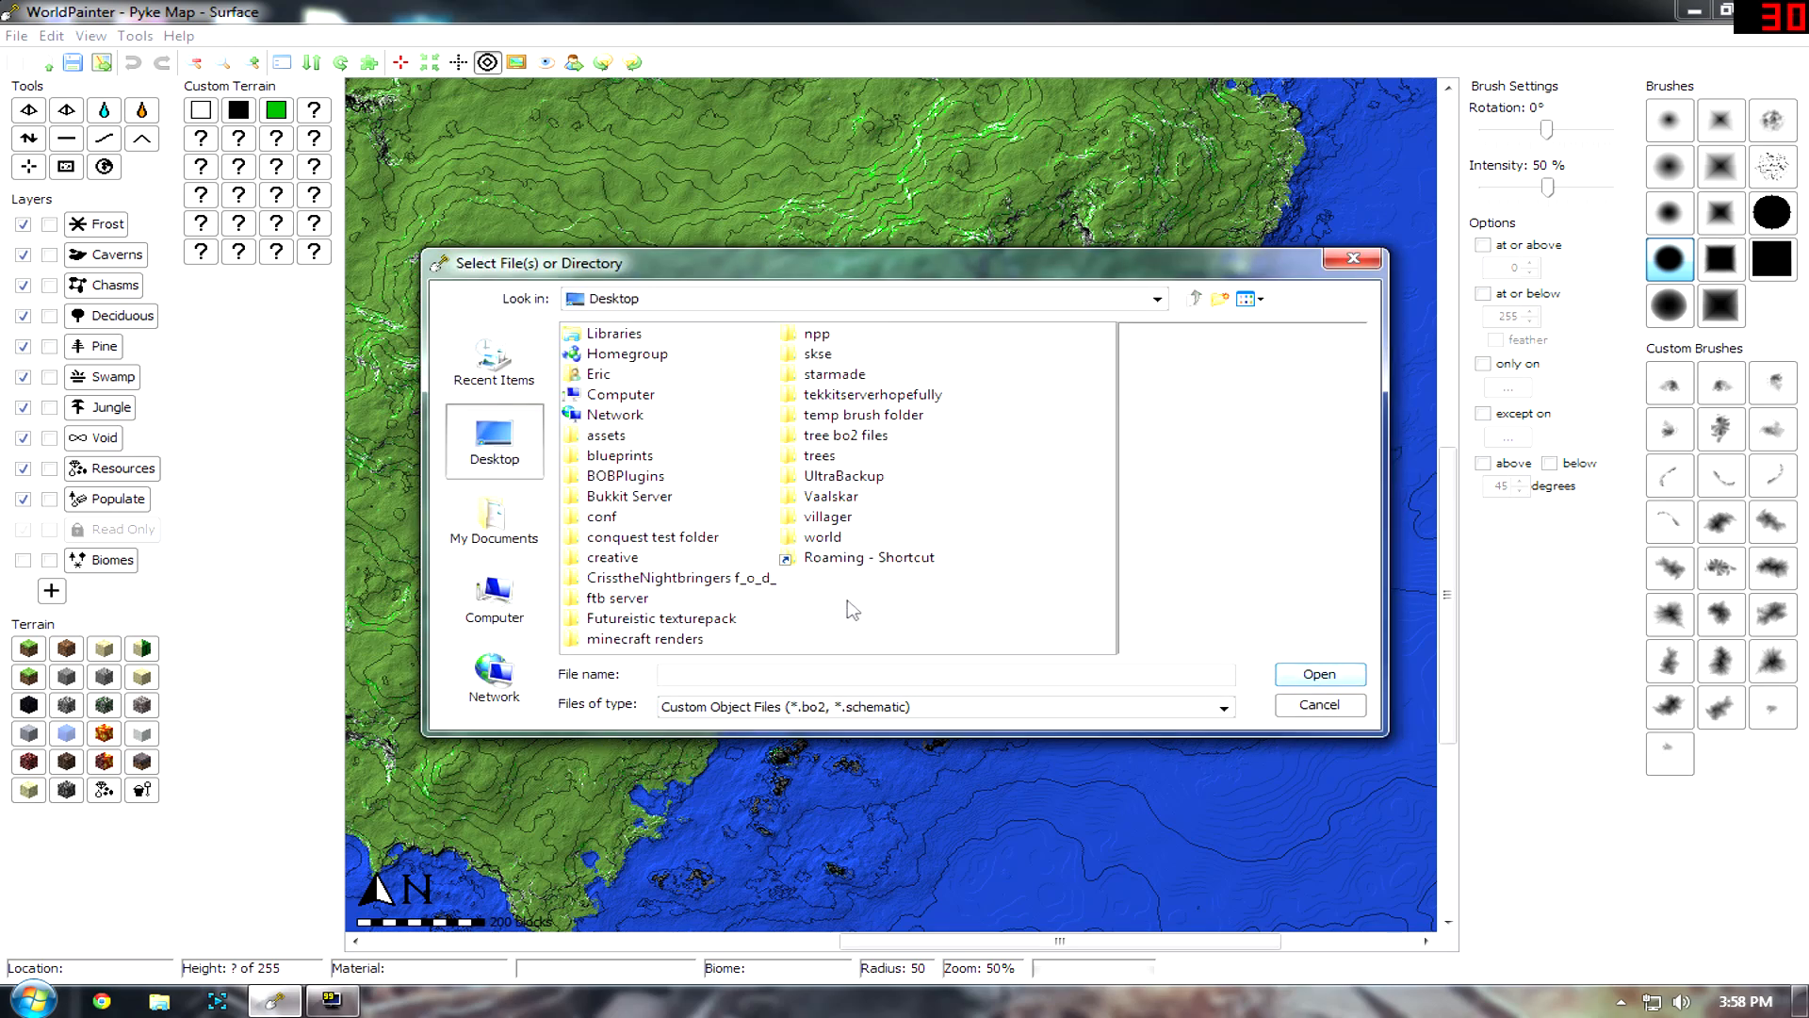
double_click(819, 455)
double_click(603, 335)
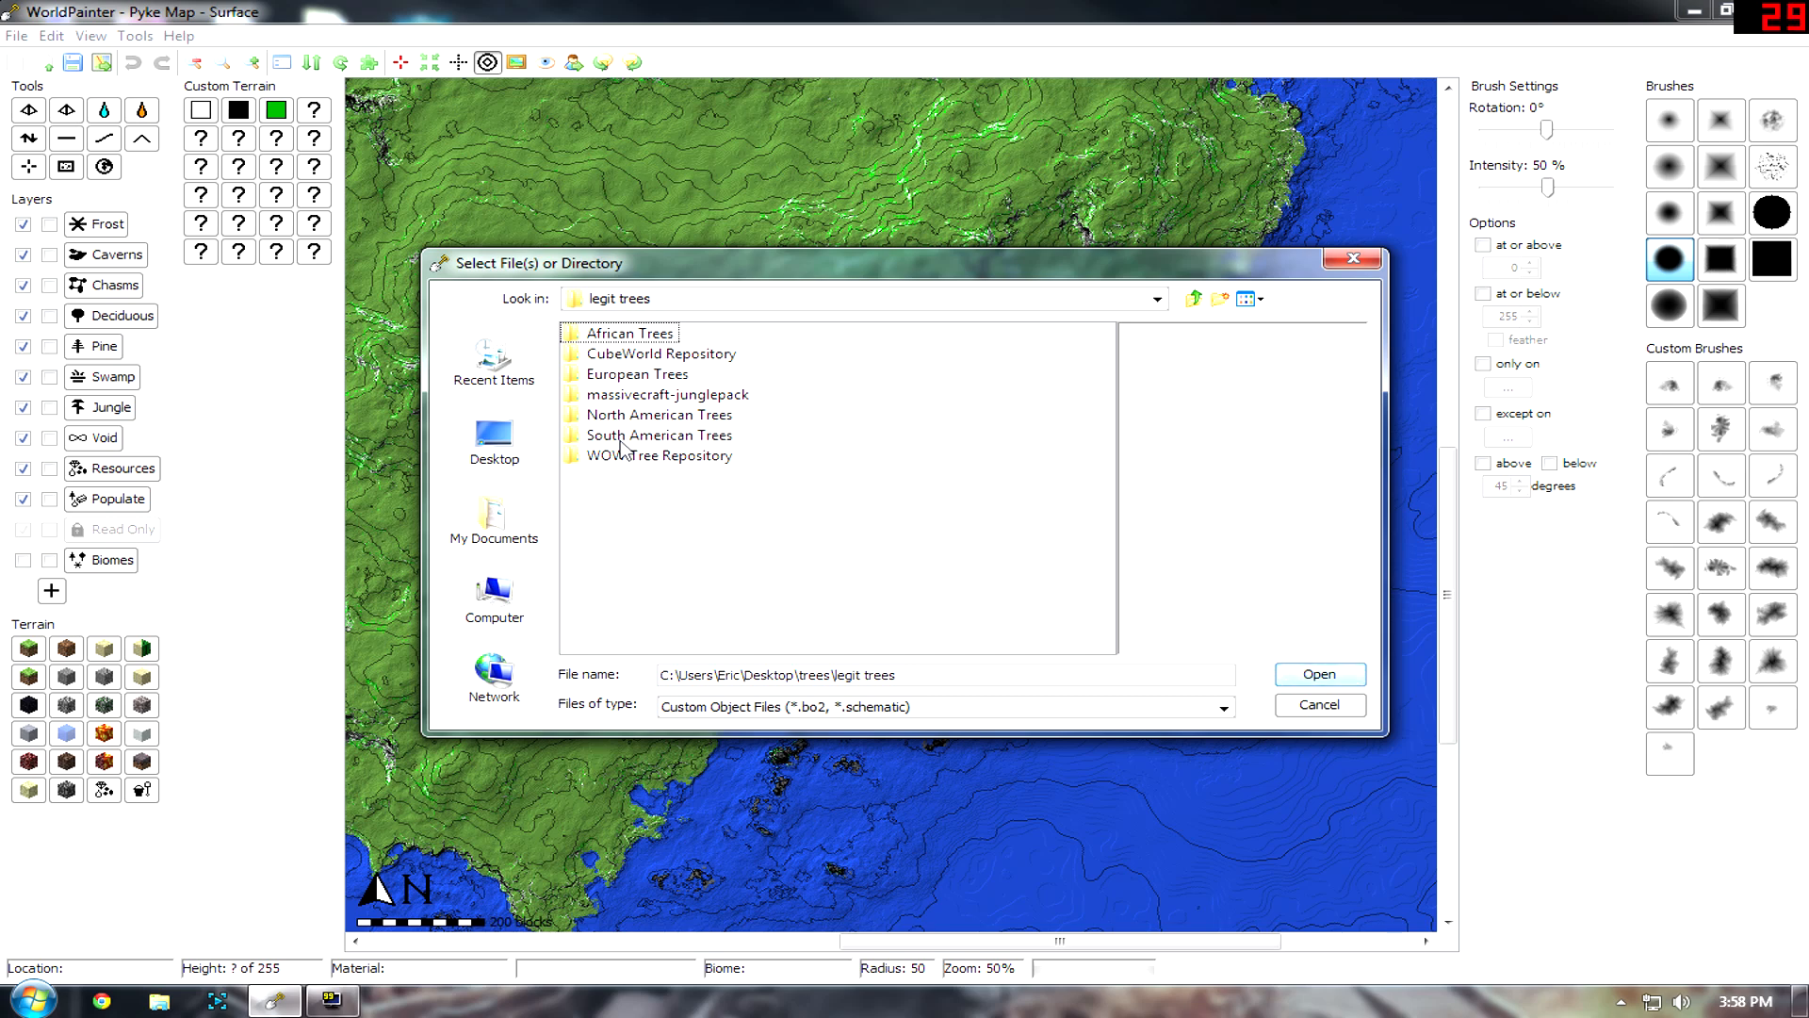
double_click(616, 382)
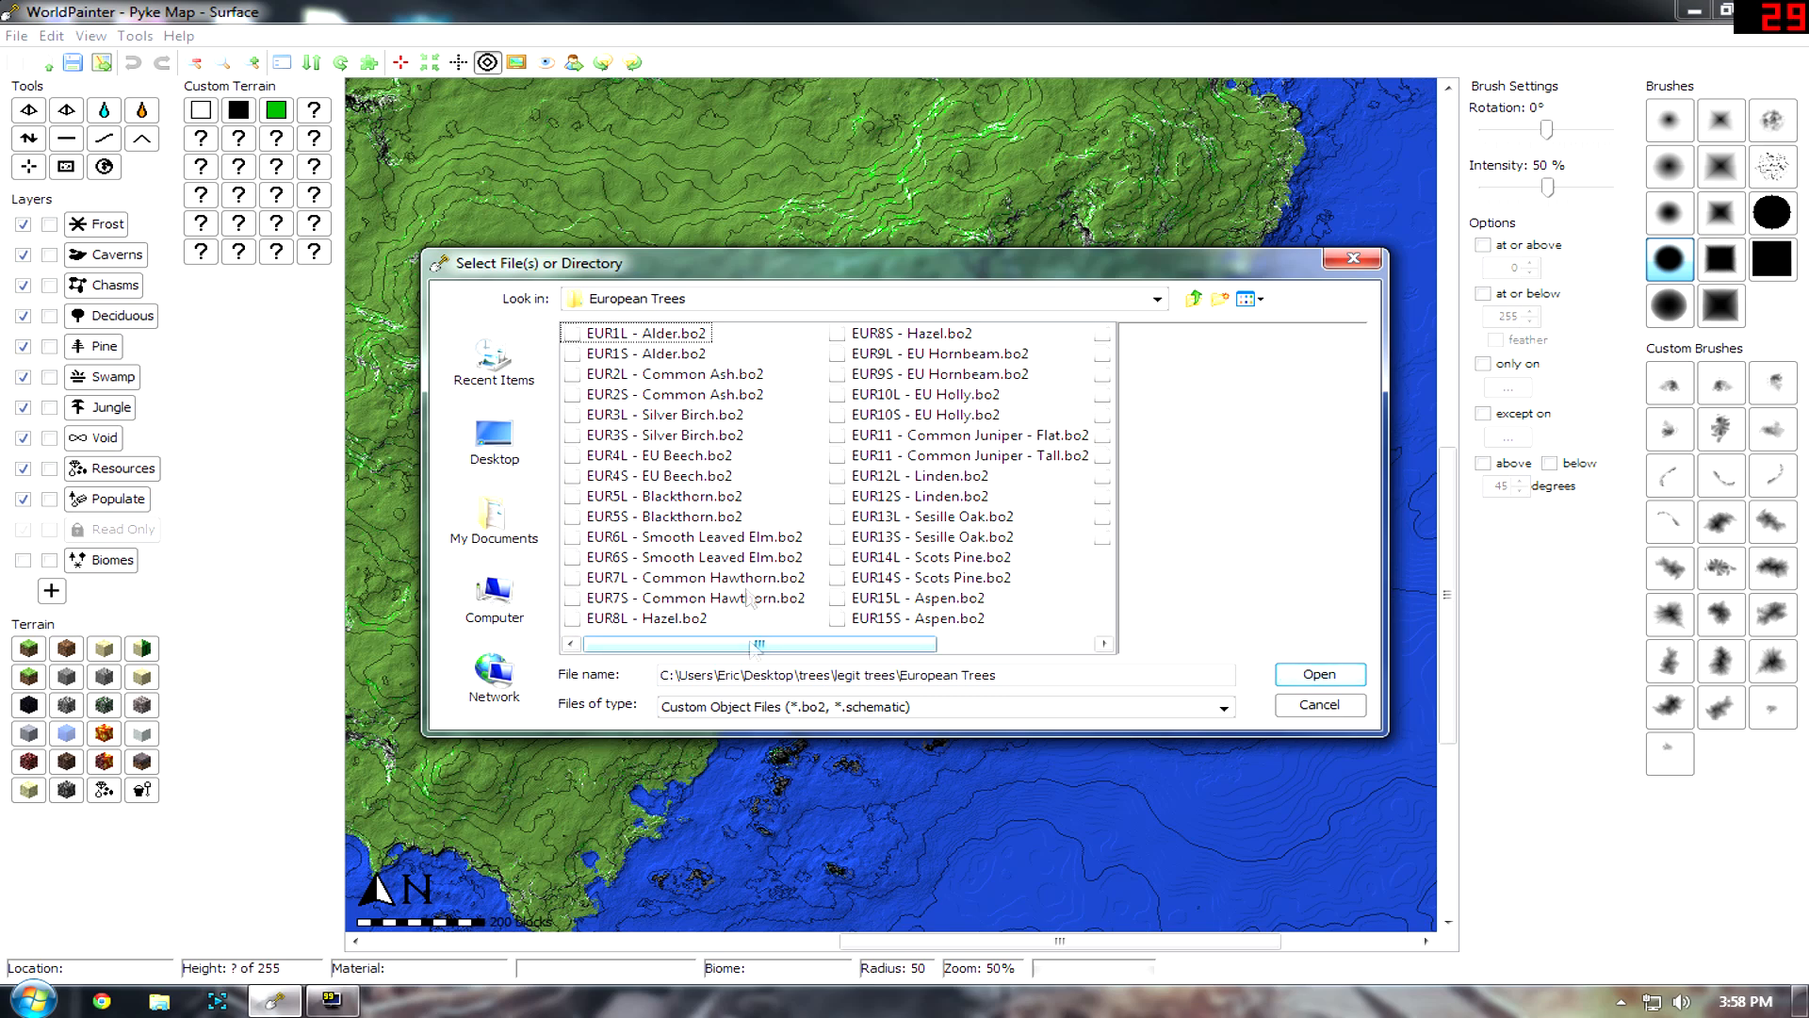
Add the EUR13S Sesille Oak, EUR1S Alder, EUR3L and EUR3S Silver Birch, and EUR7L Common Hawthorn files to the object layer.
scroll(724, 518, down, 1)
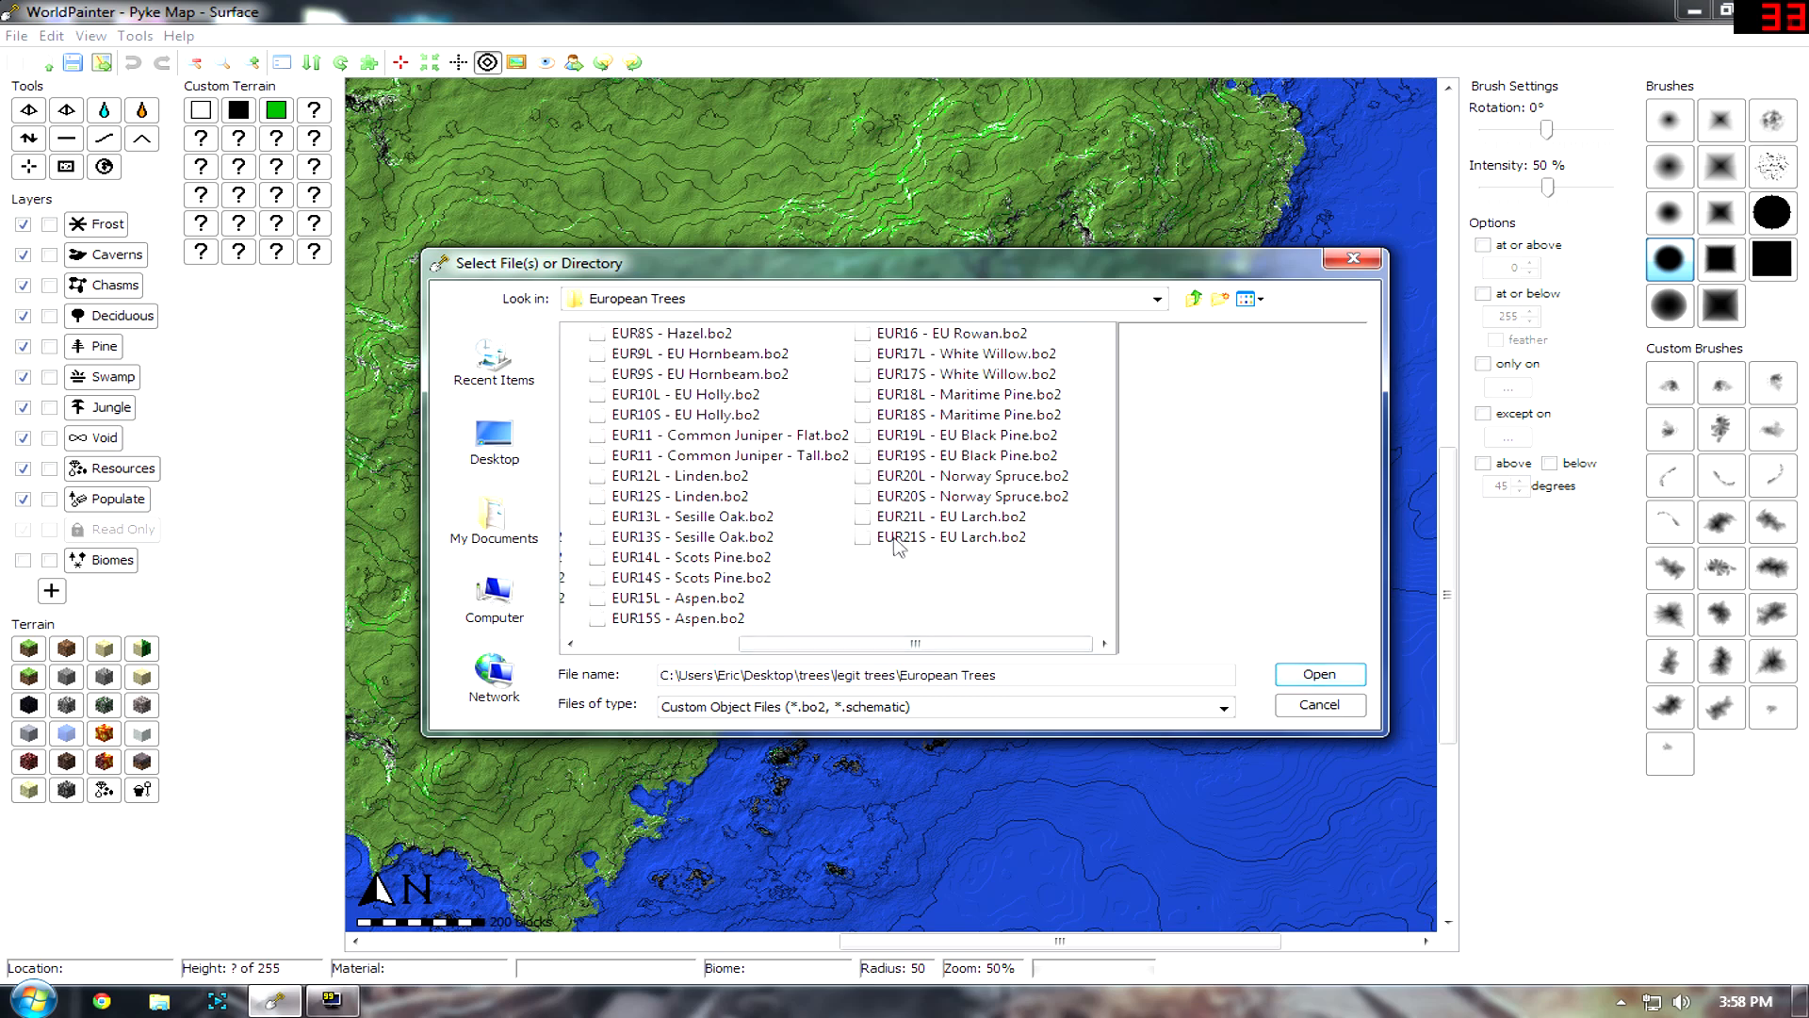
click(675, 539)
drag(918, 660, 758, 657)
ctrl+click(646, 355)
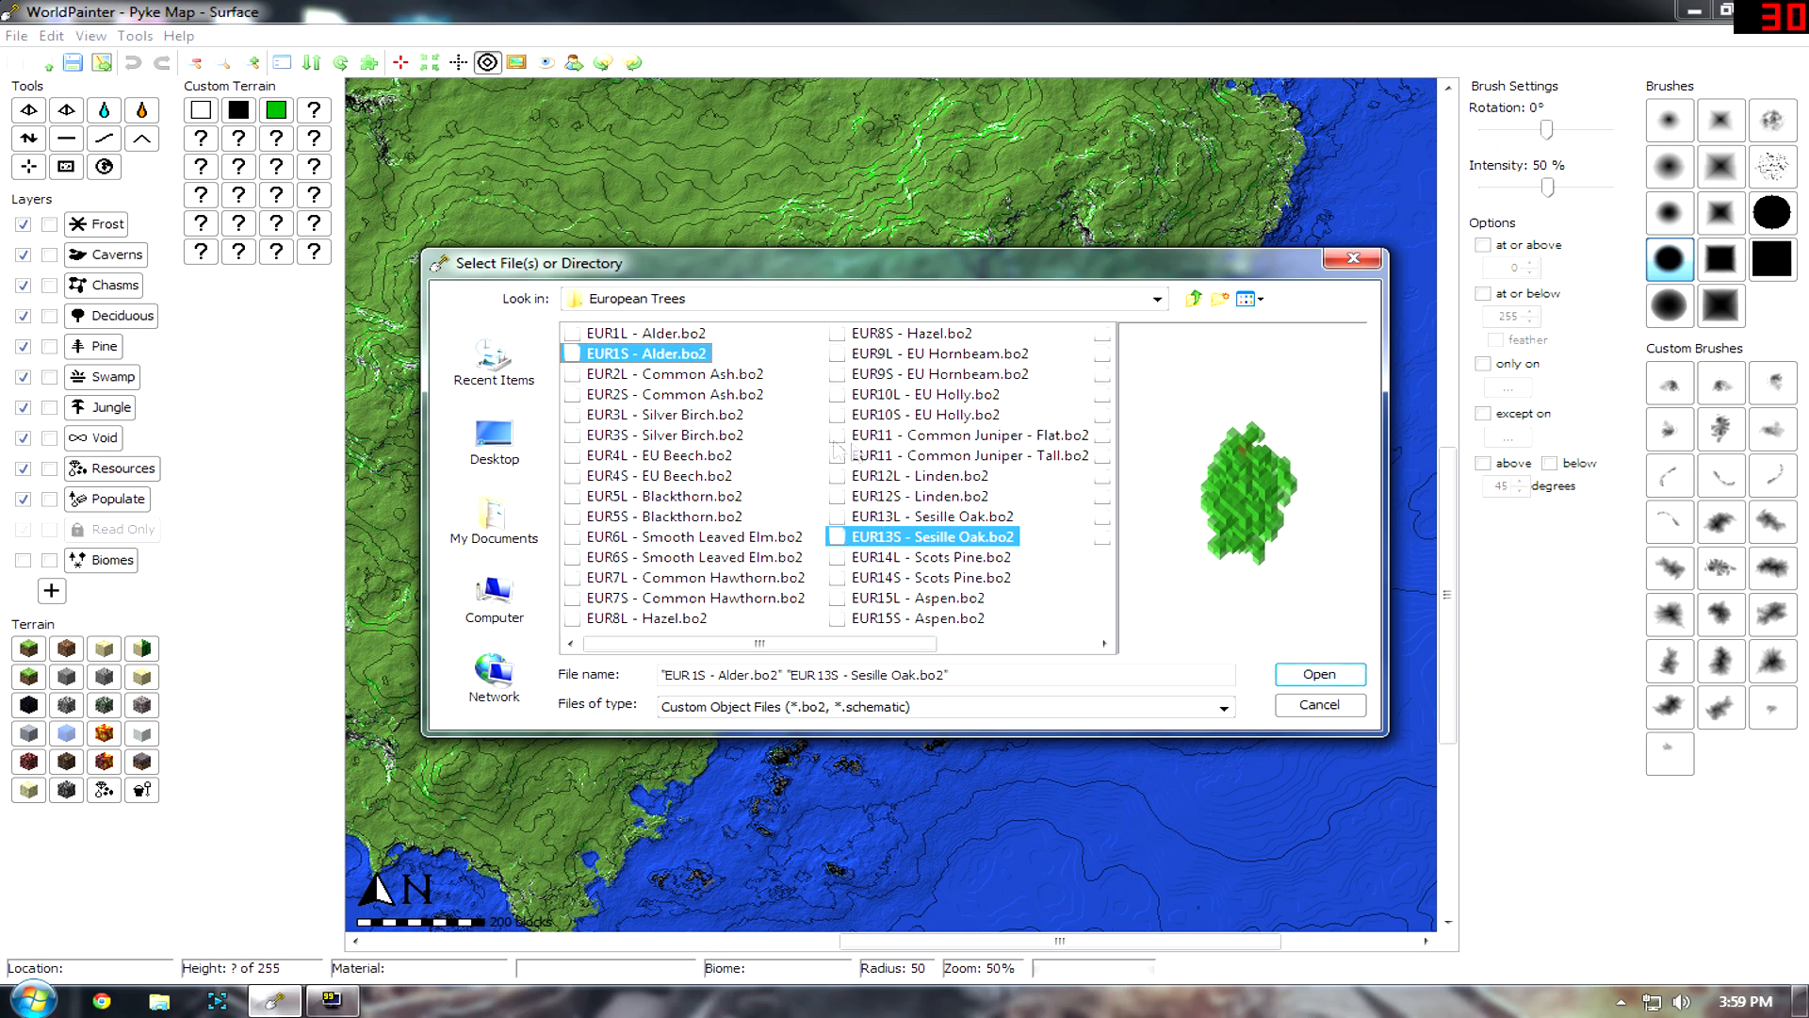
ctrl+click(646, 418)
ctrl+click(647, 437)
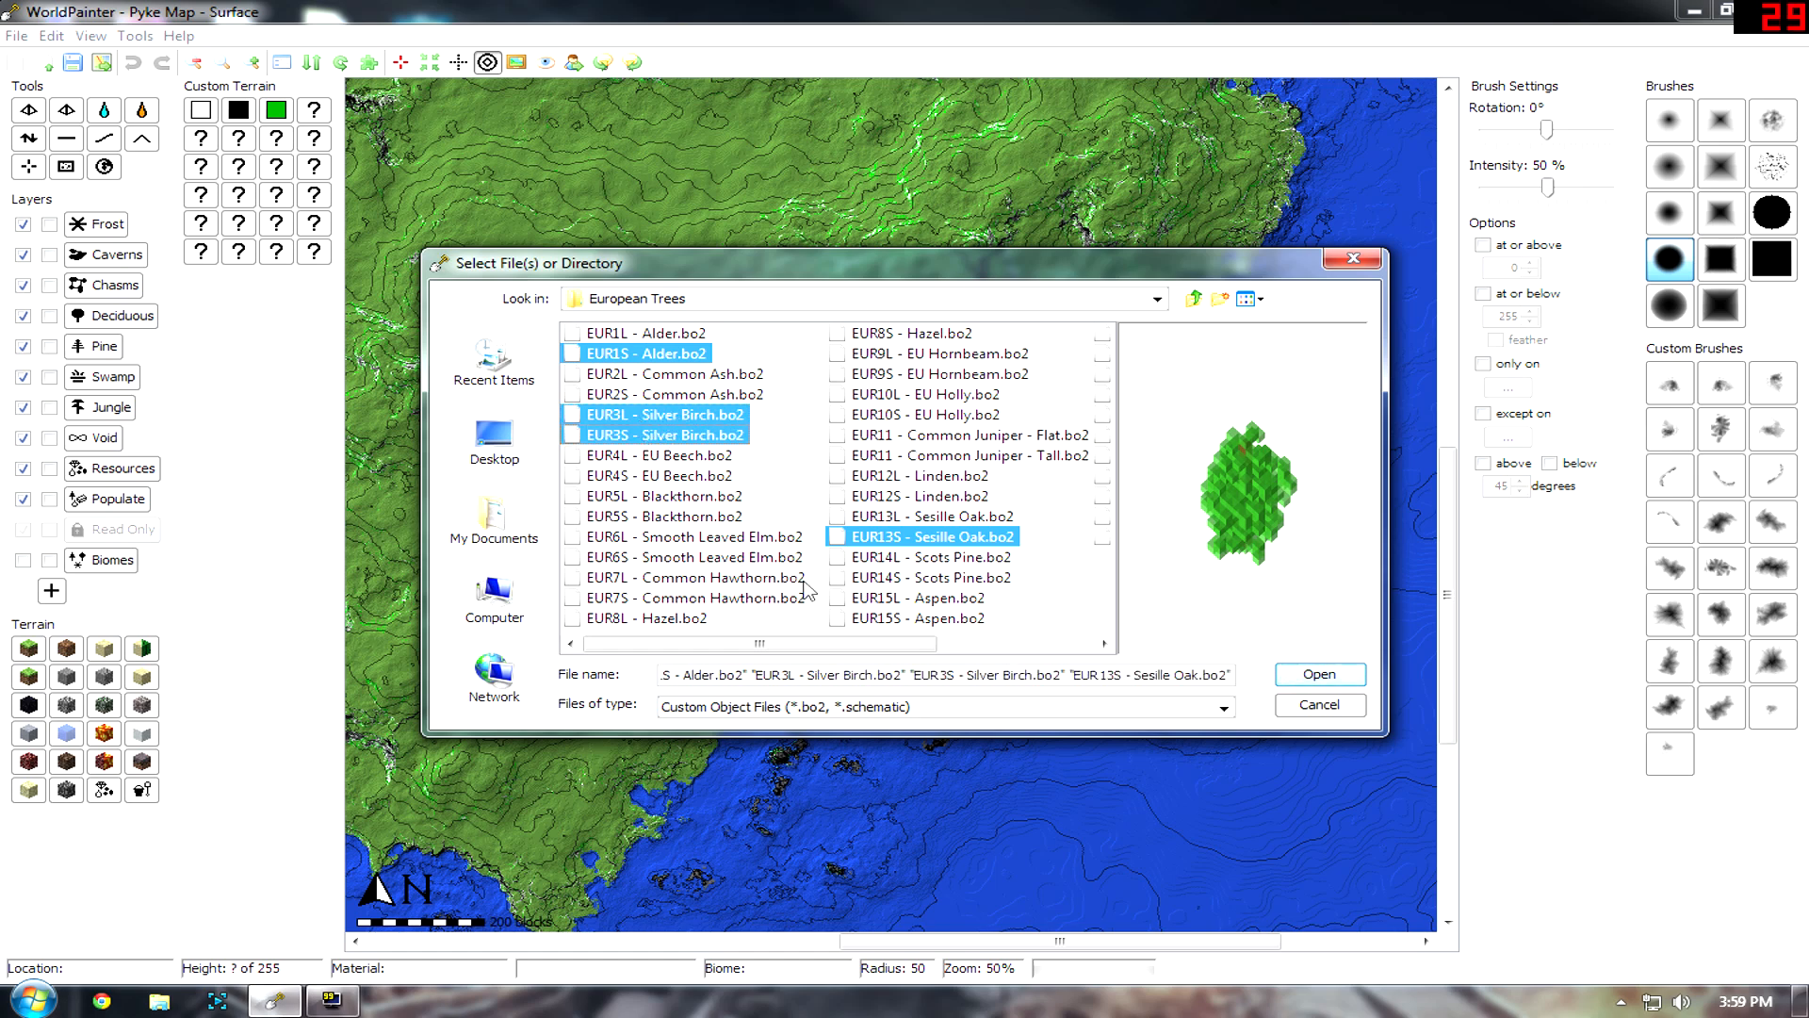
ctrl+click(665, 577)
click(1314, 673)
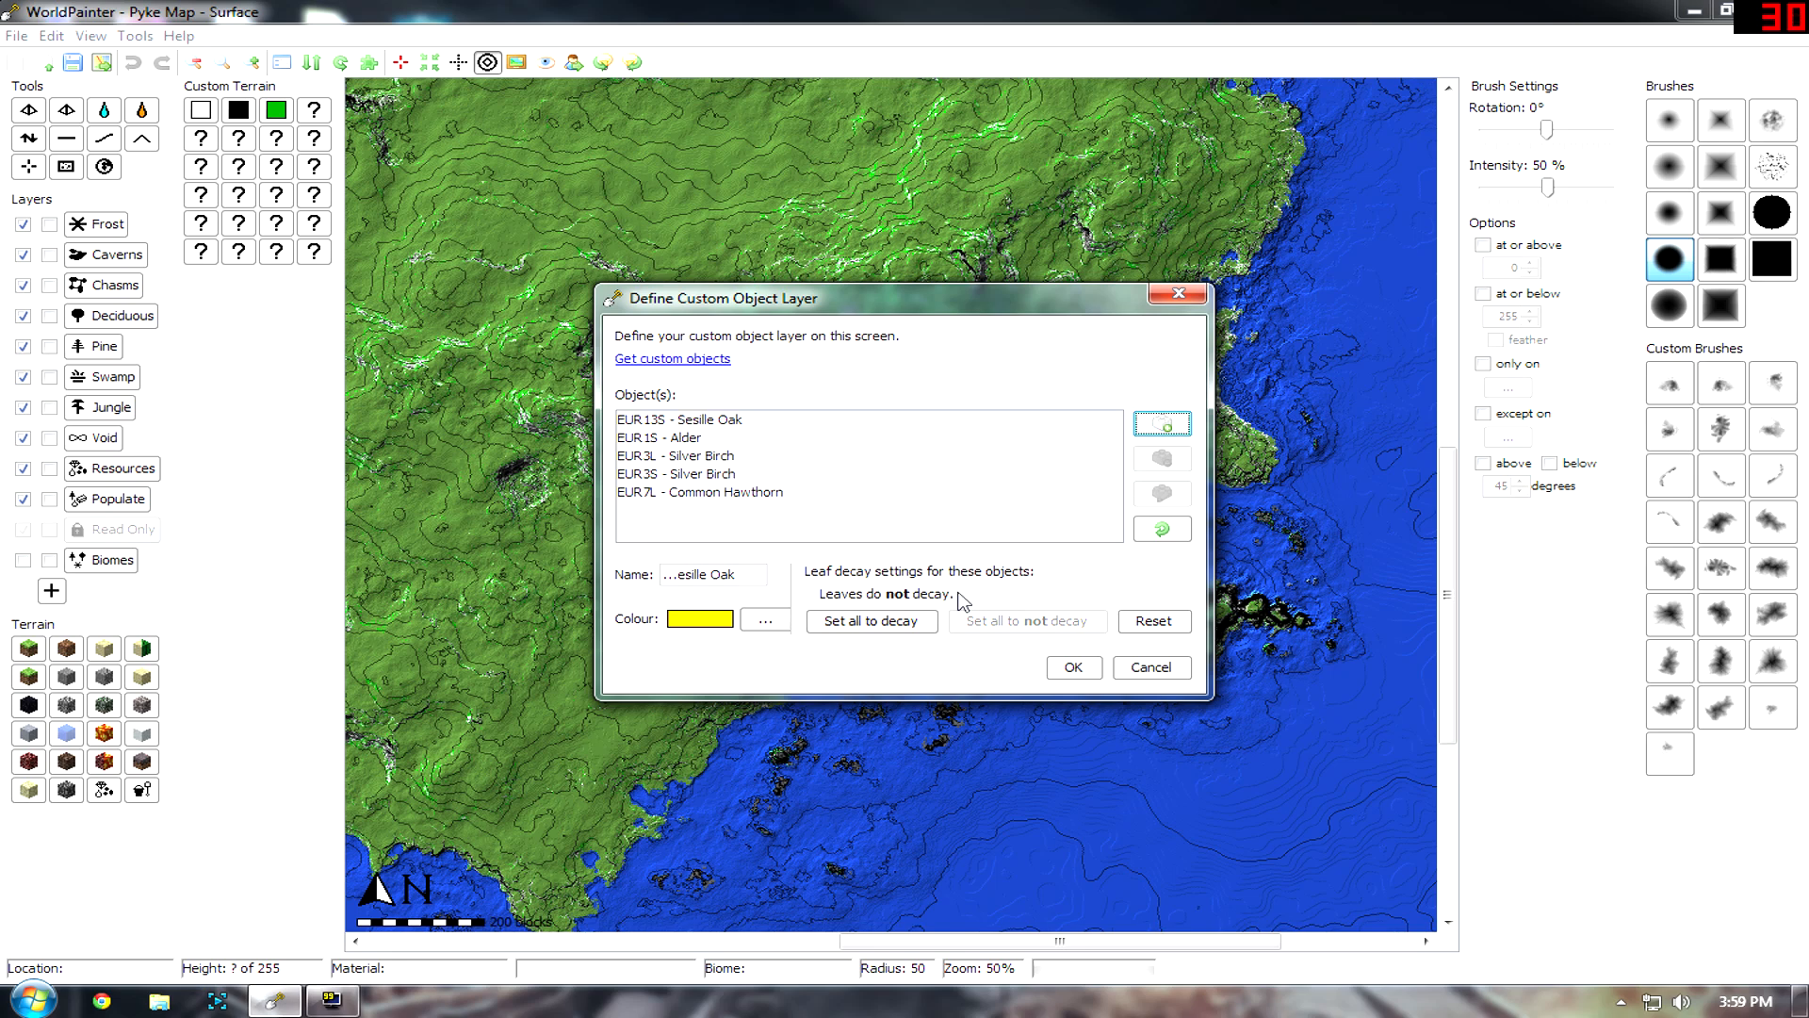
Name the custom object layer "forests" and pick yellow as its colour.
click(707, 574)
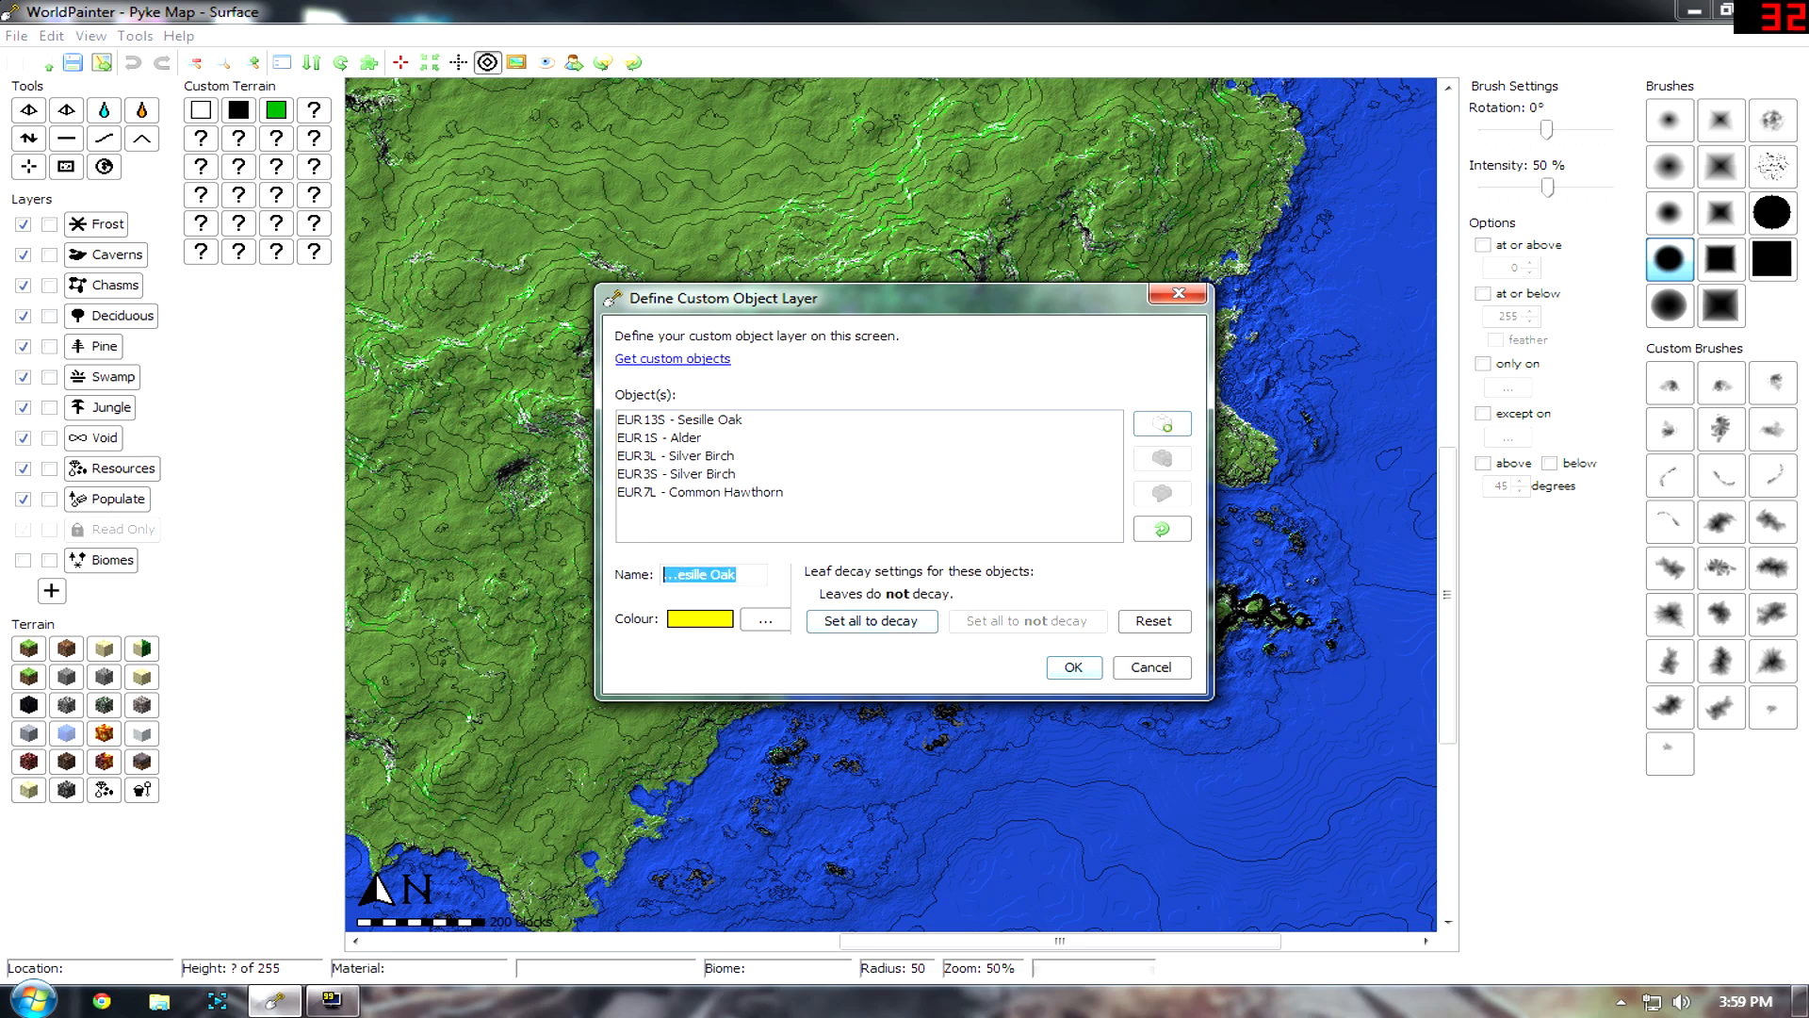
text(forests)
click(765, 619)
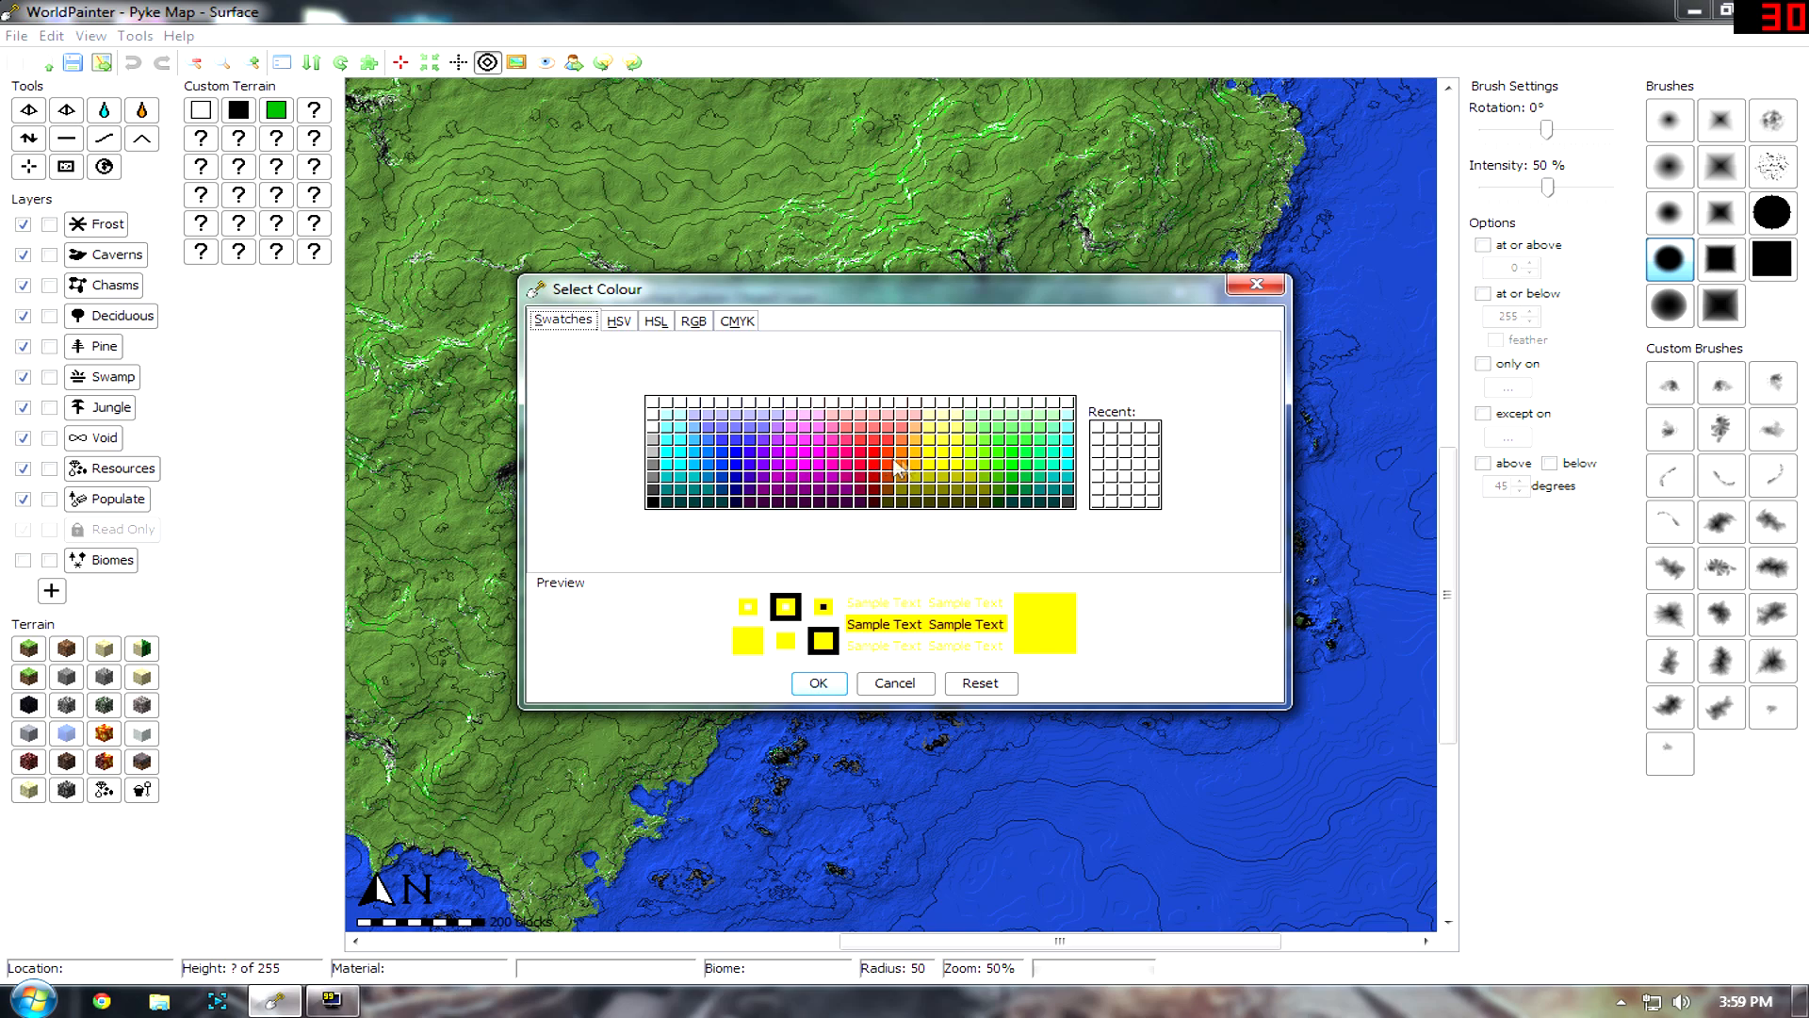
click(939, 457)
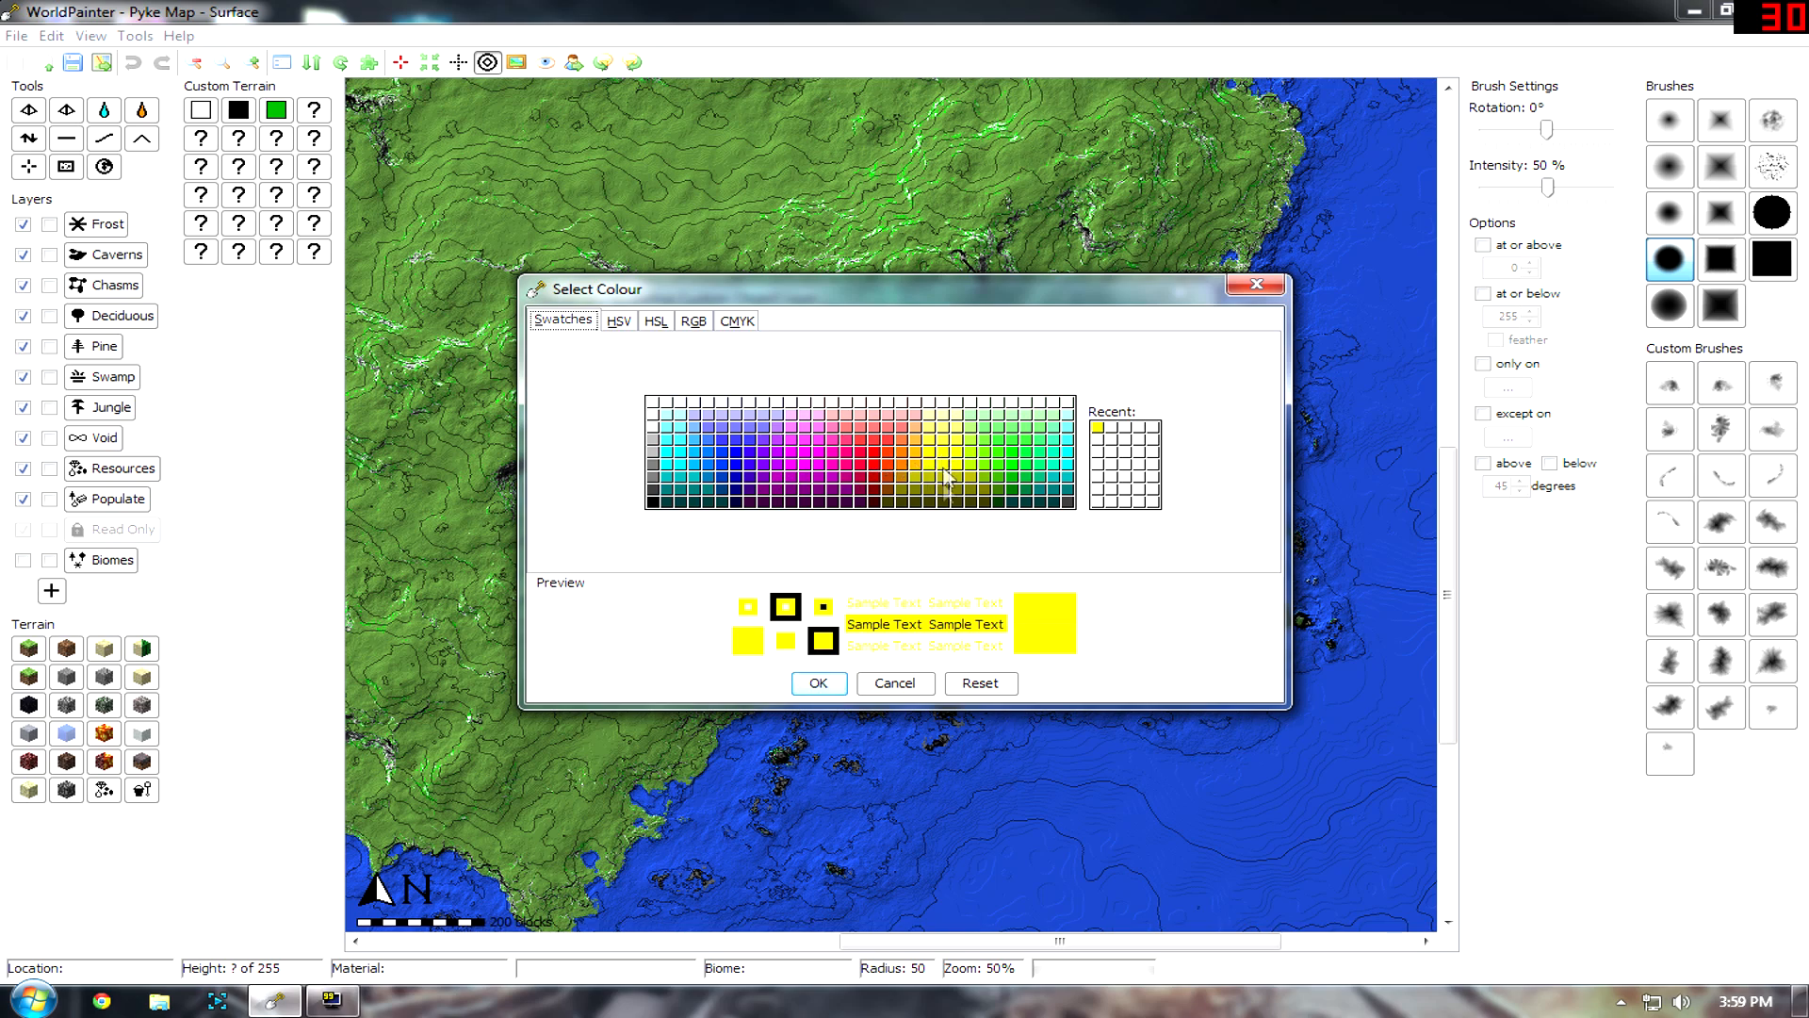
click(825, 682)
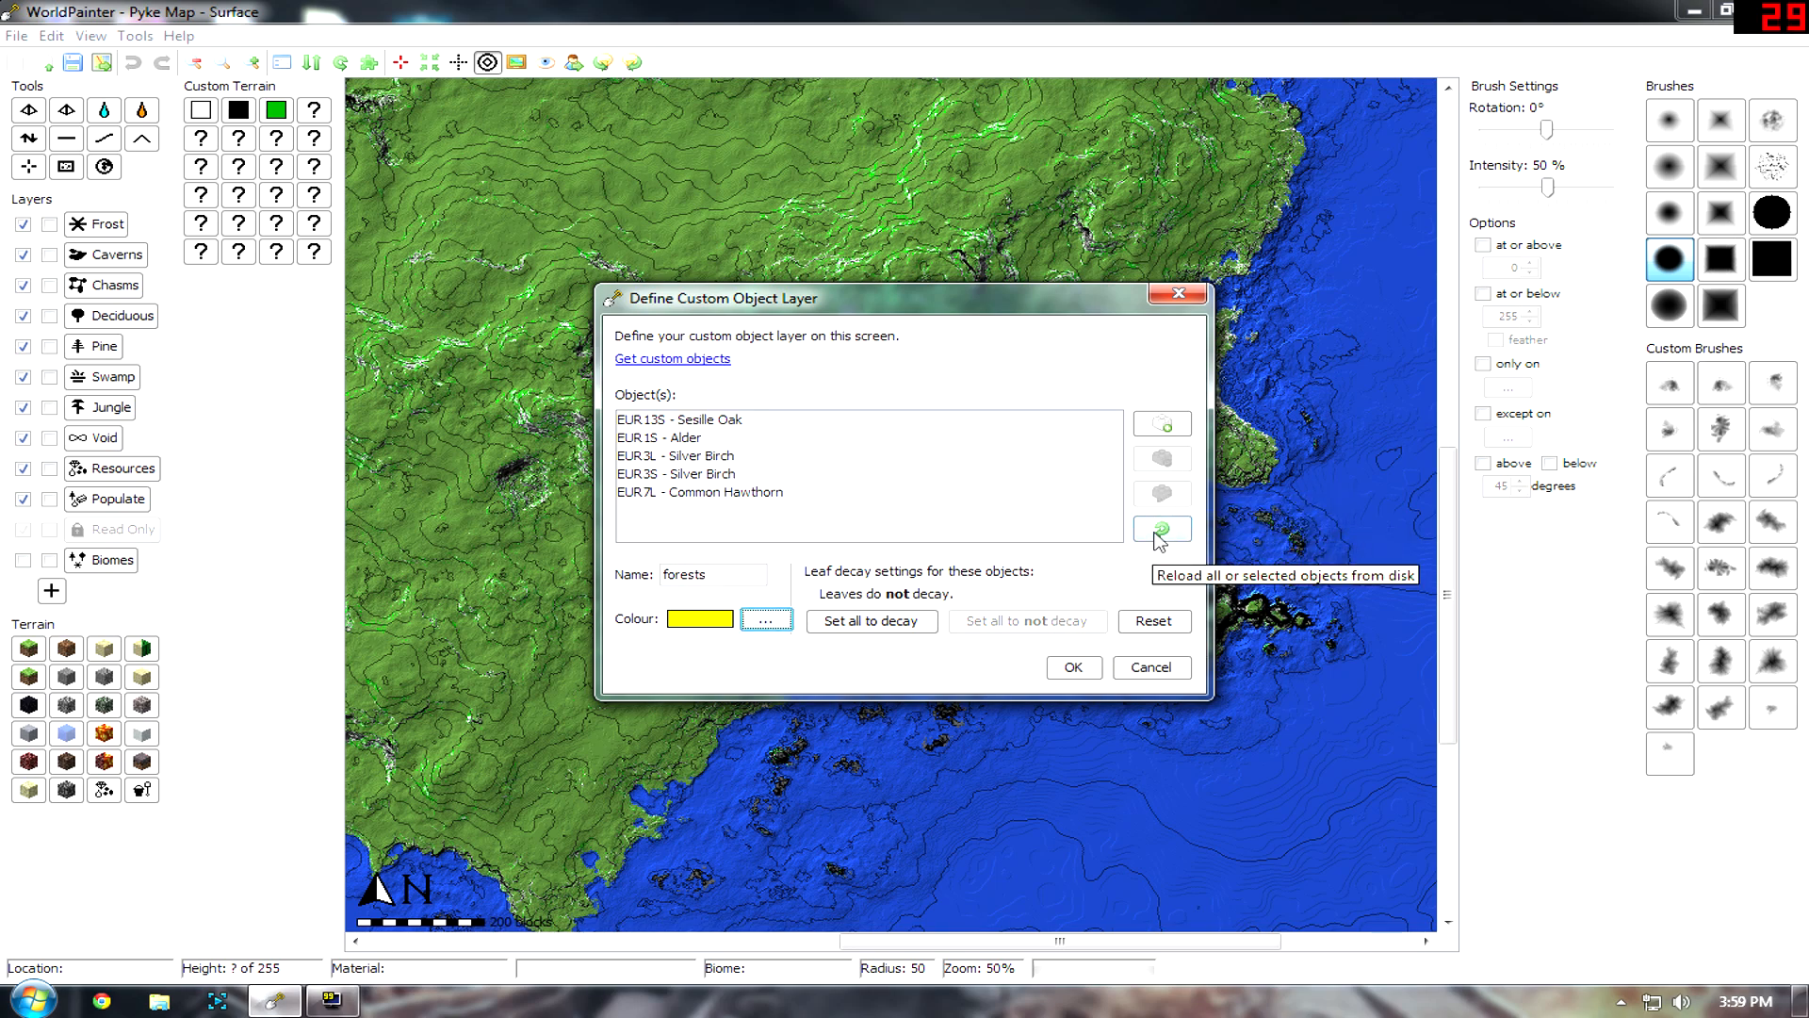
Edit the attributes of all five trees together and allow them to spawn only on solid land.
click(721, 492)
shift+click(660, 419)
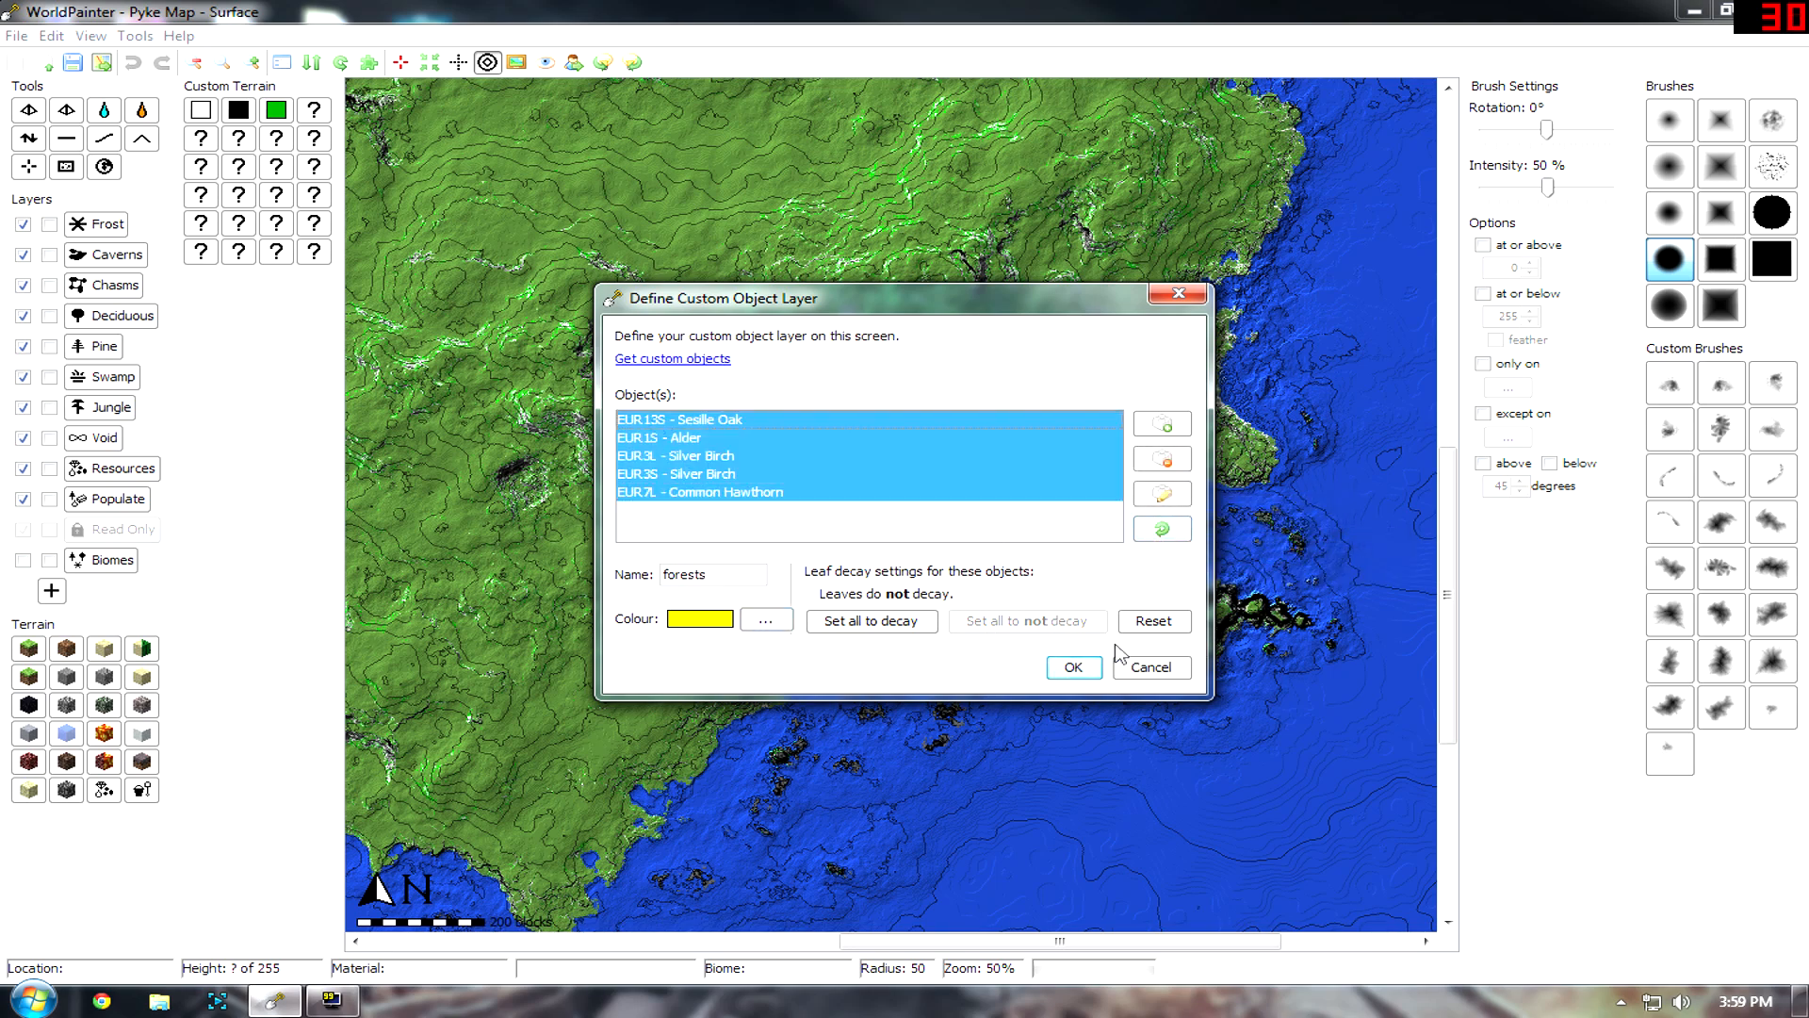
click(1165, 493)
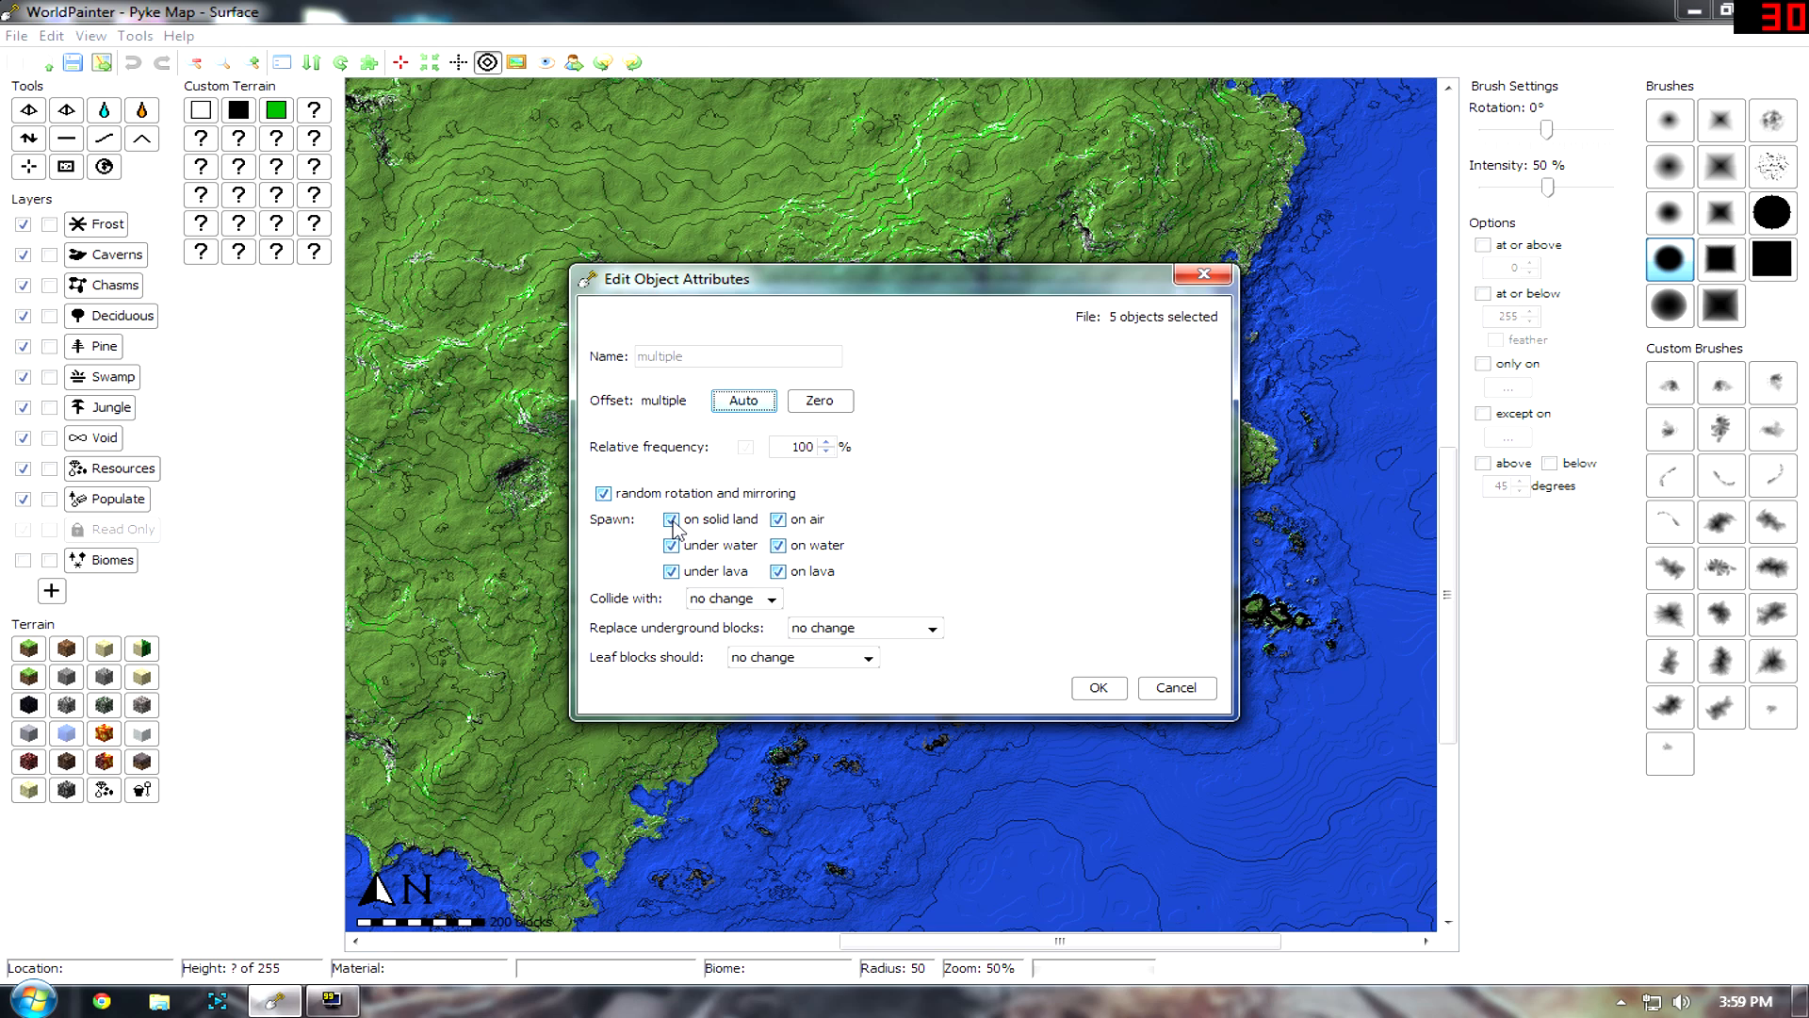
click(671, 544)
click(671, 571)
click(778, 571)
click(778, 544)
click(779, 519)
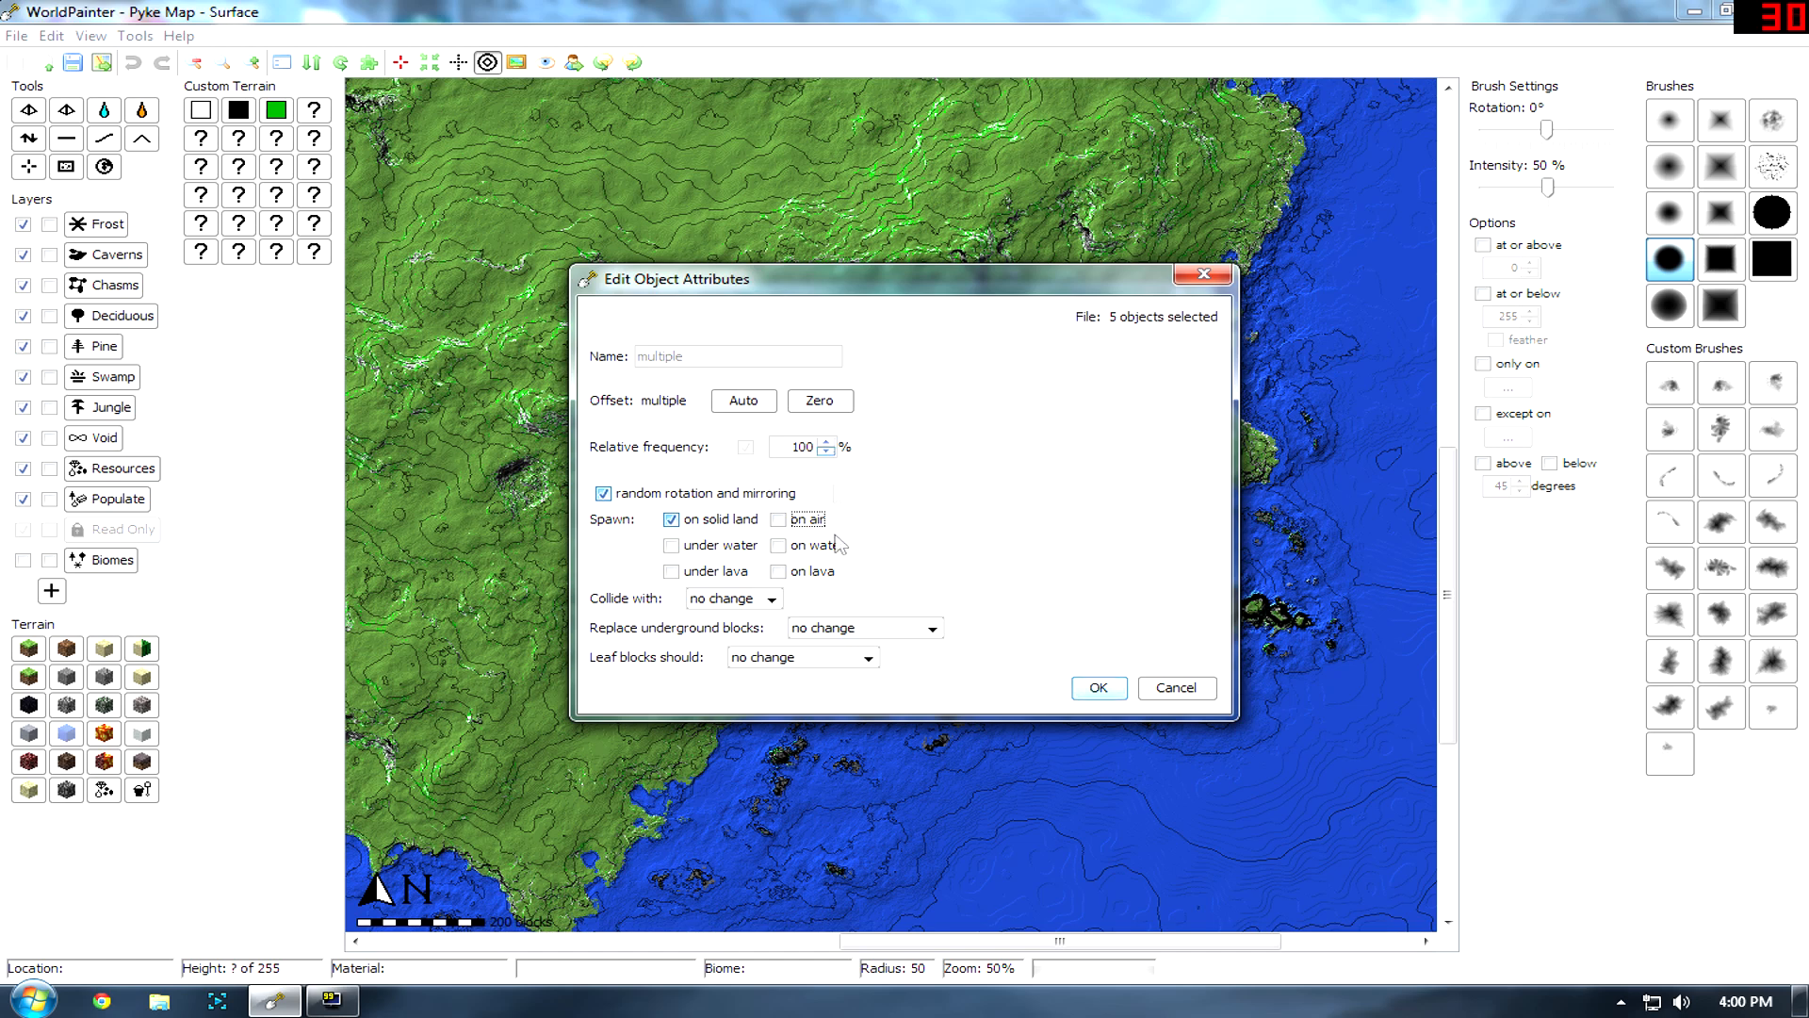
Make the trees collide with solid blocks, always replace underground blocks and not decay, checking the layer's leaf decay setting.
click(733, 599)
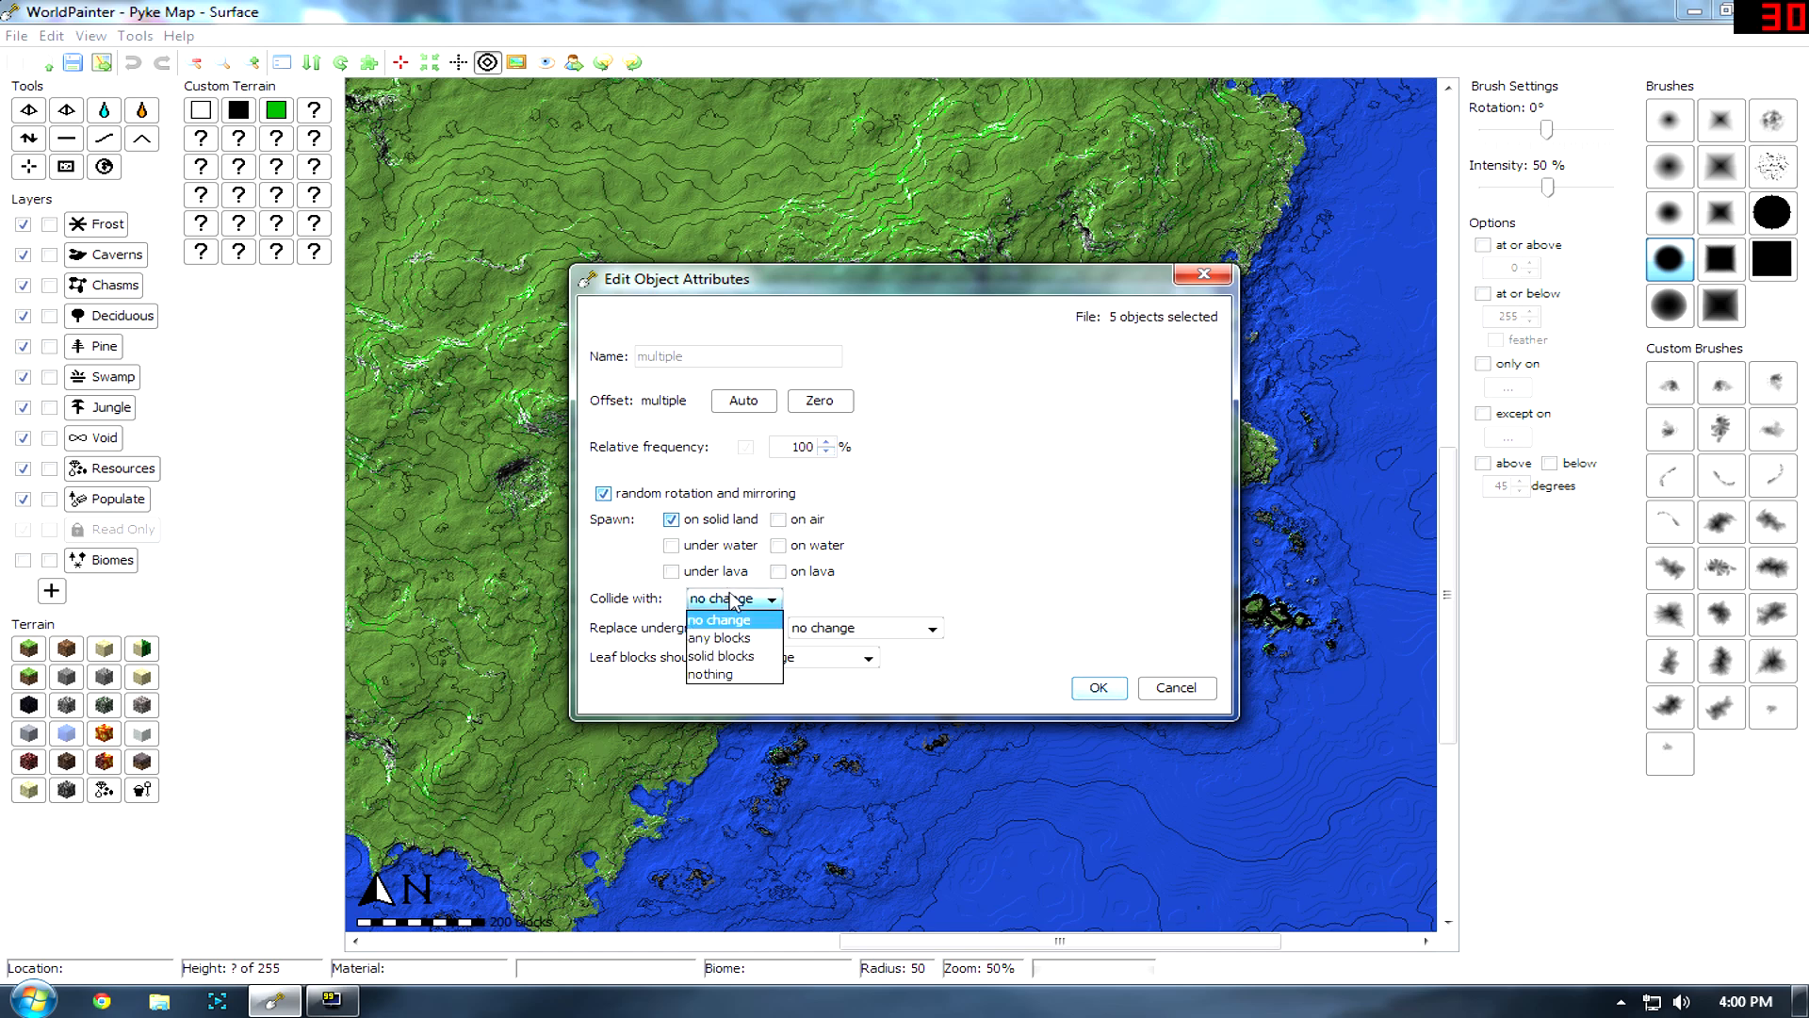
click(743, 657)
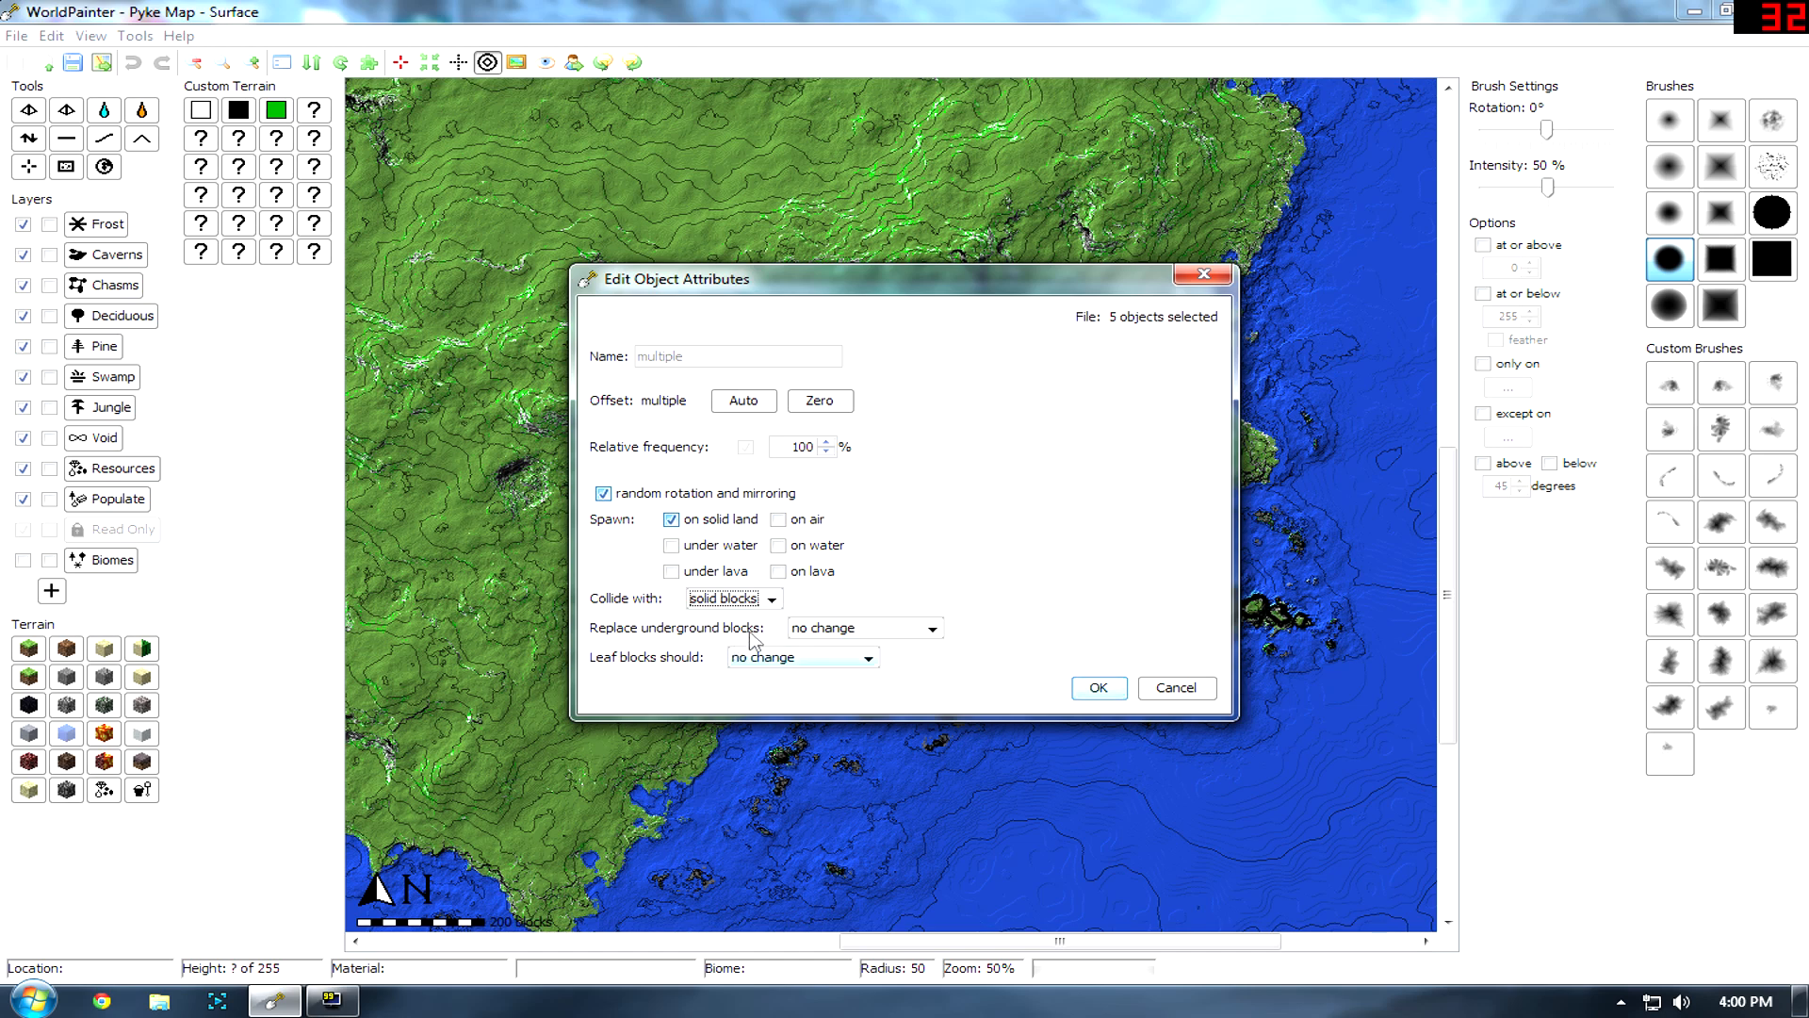
click(825, 629)
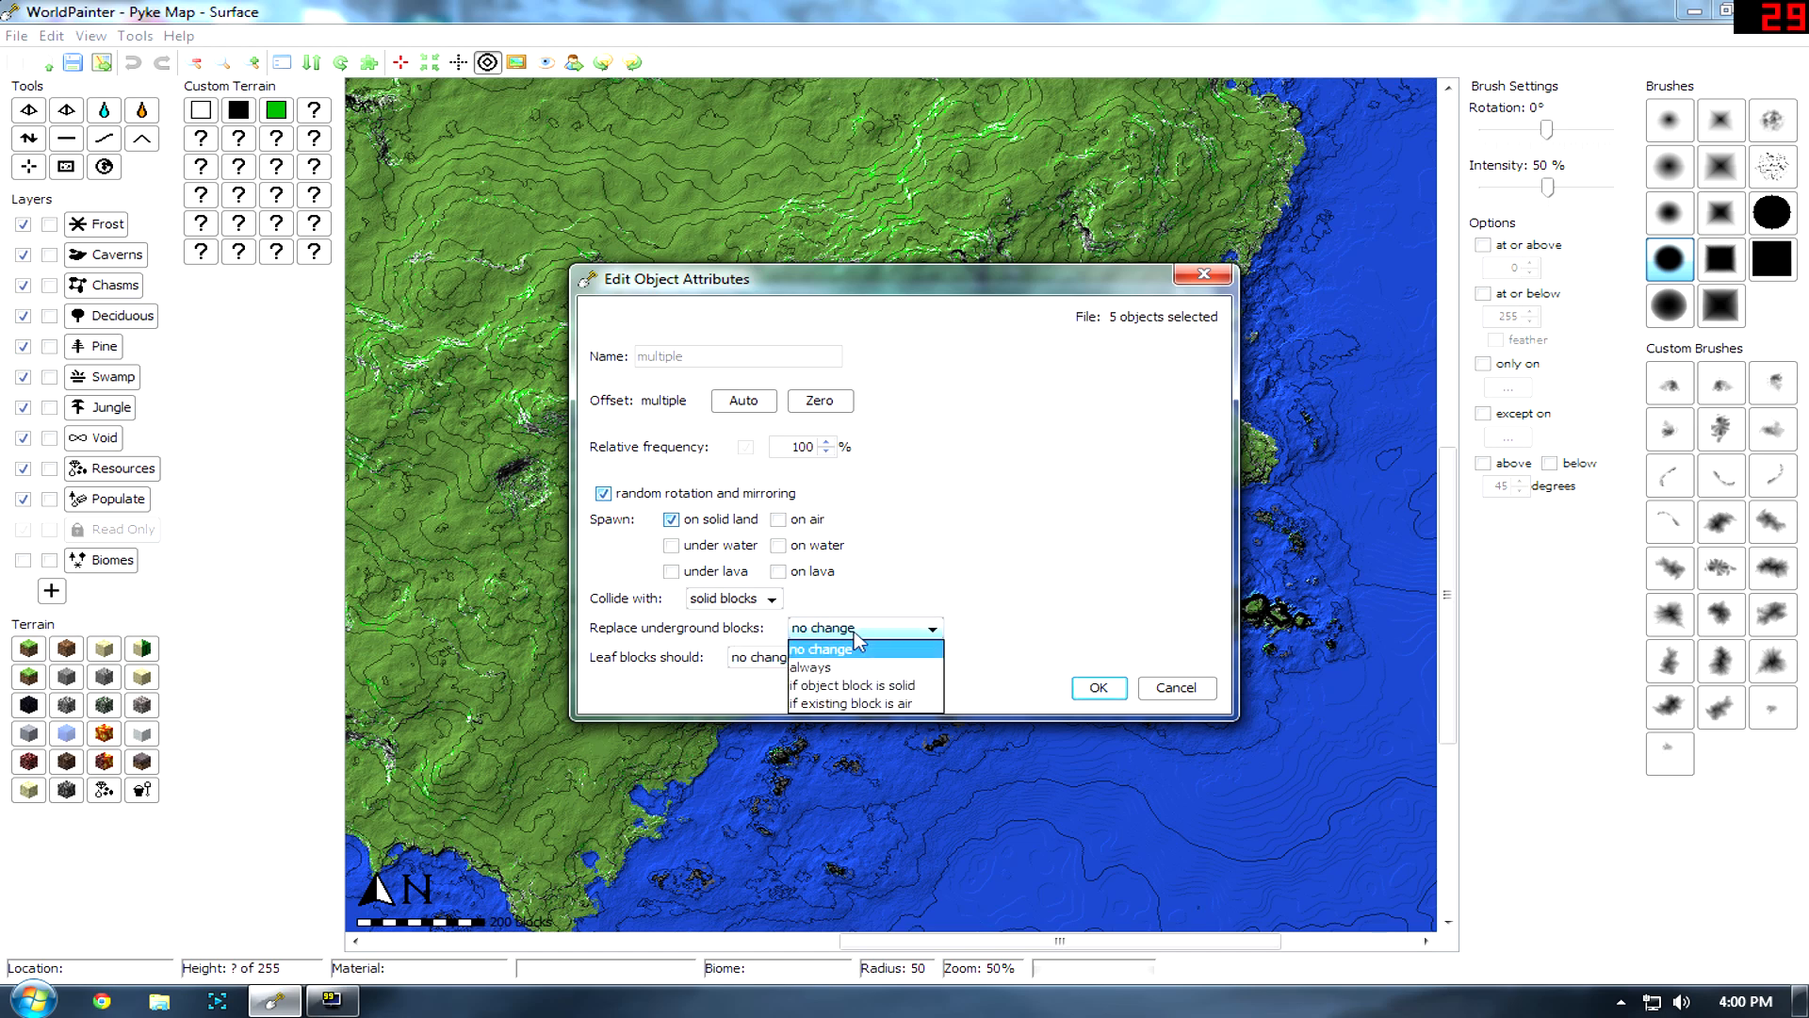
click(909, 669)
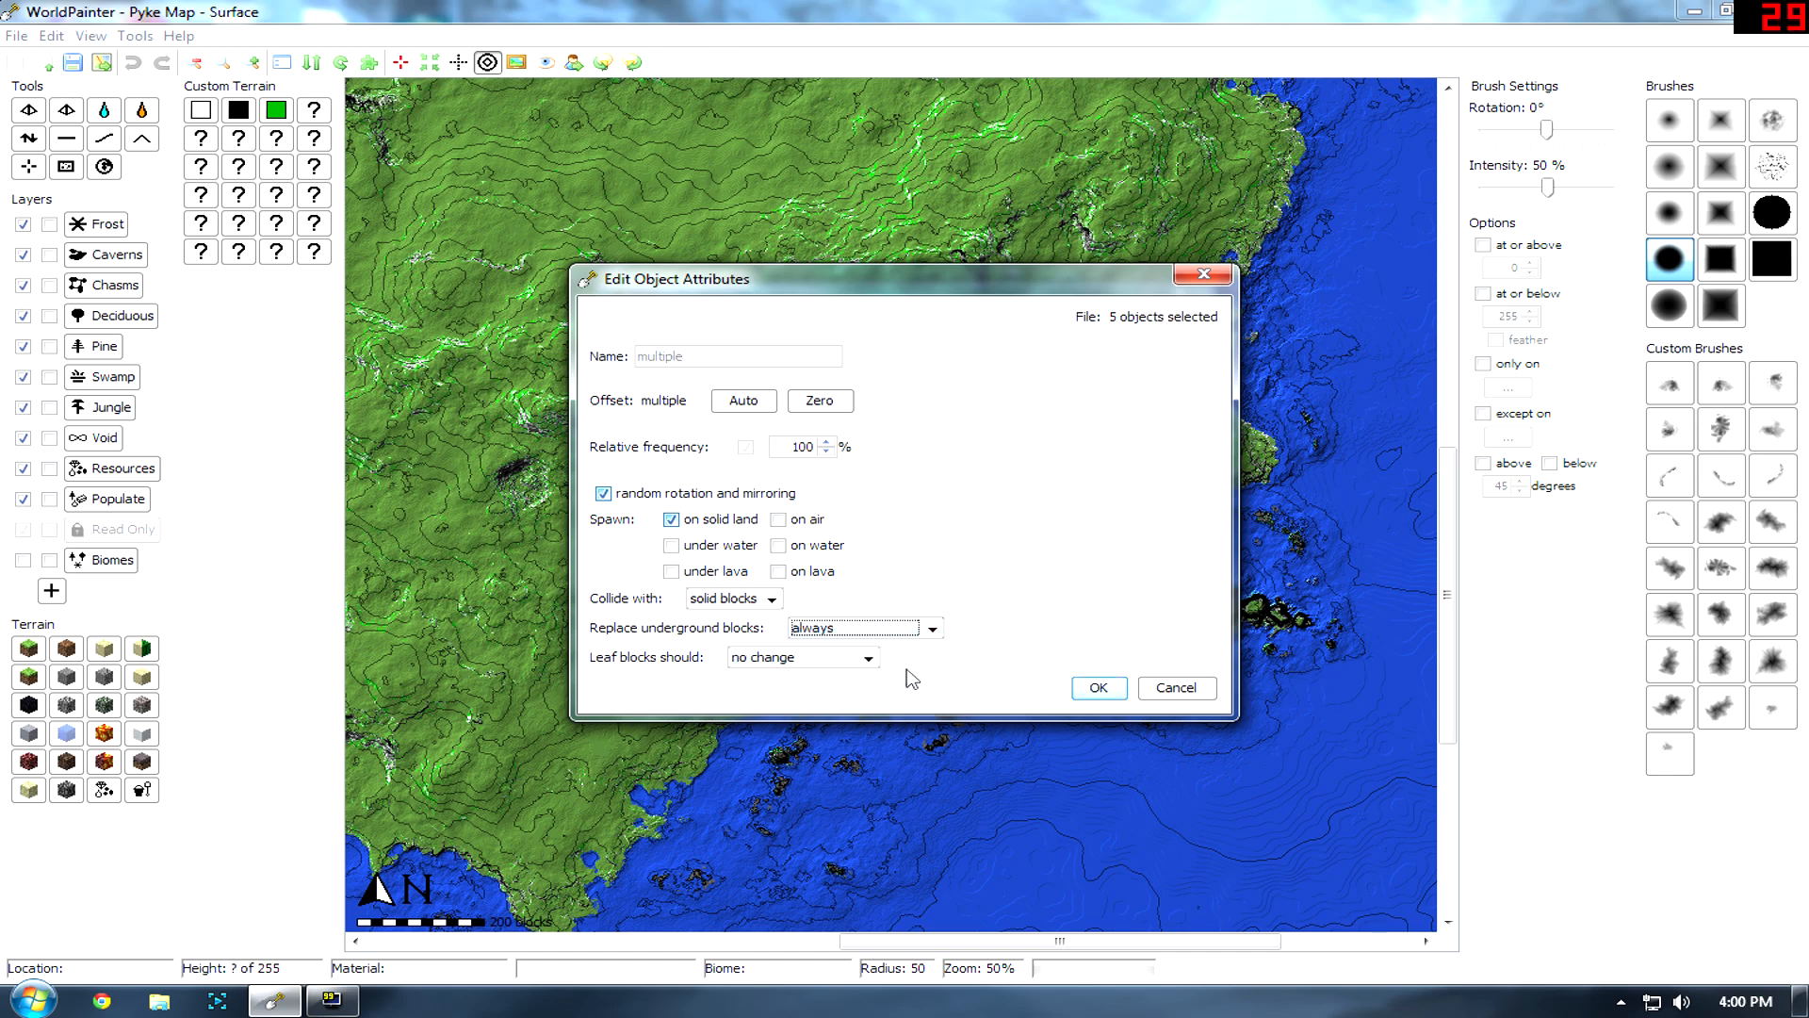
click(790, 660)
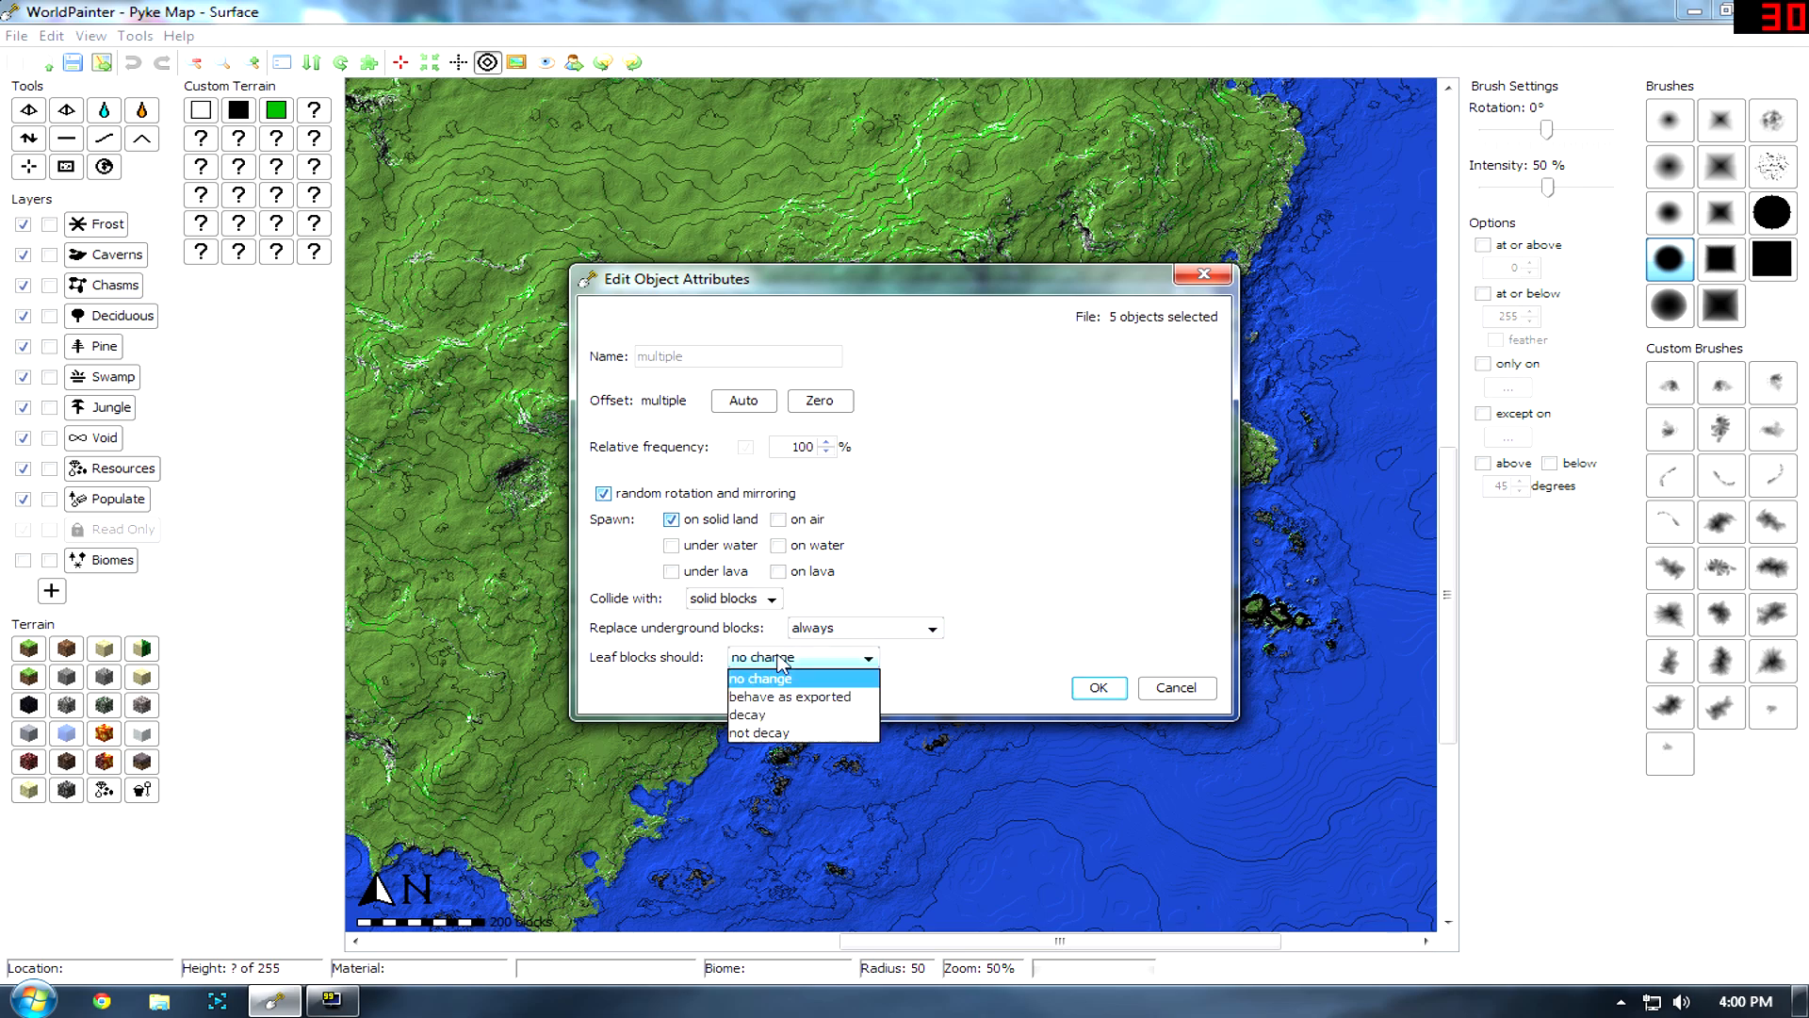
click(803, 733)
click(1095, 688)
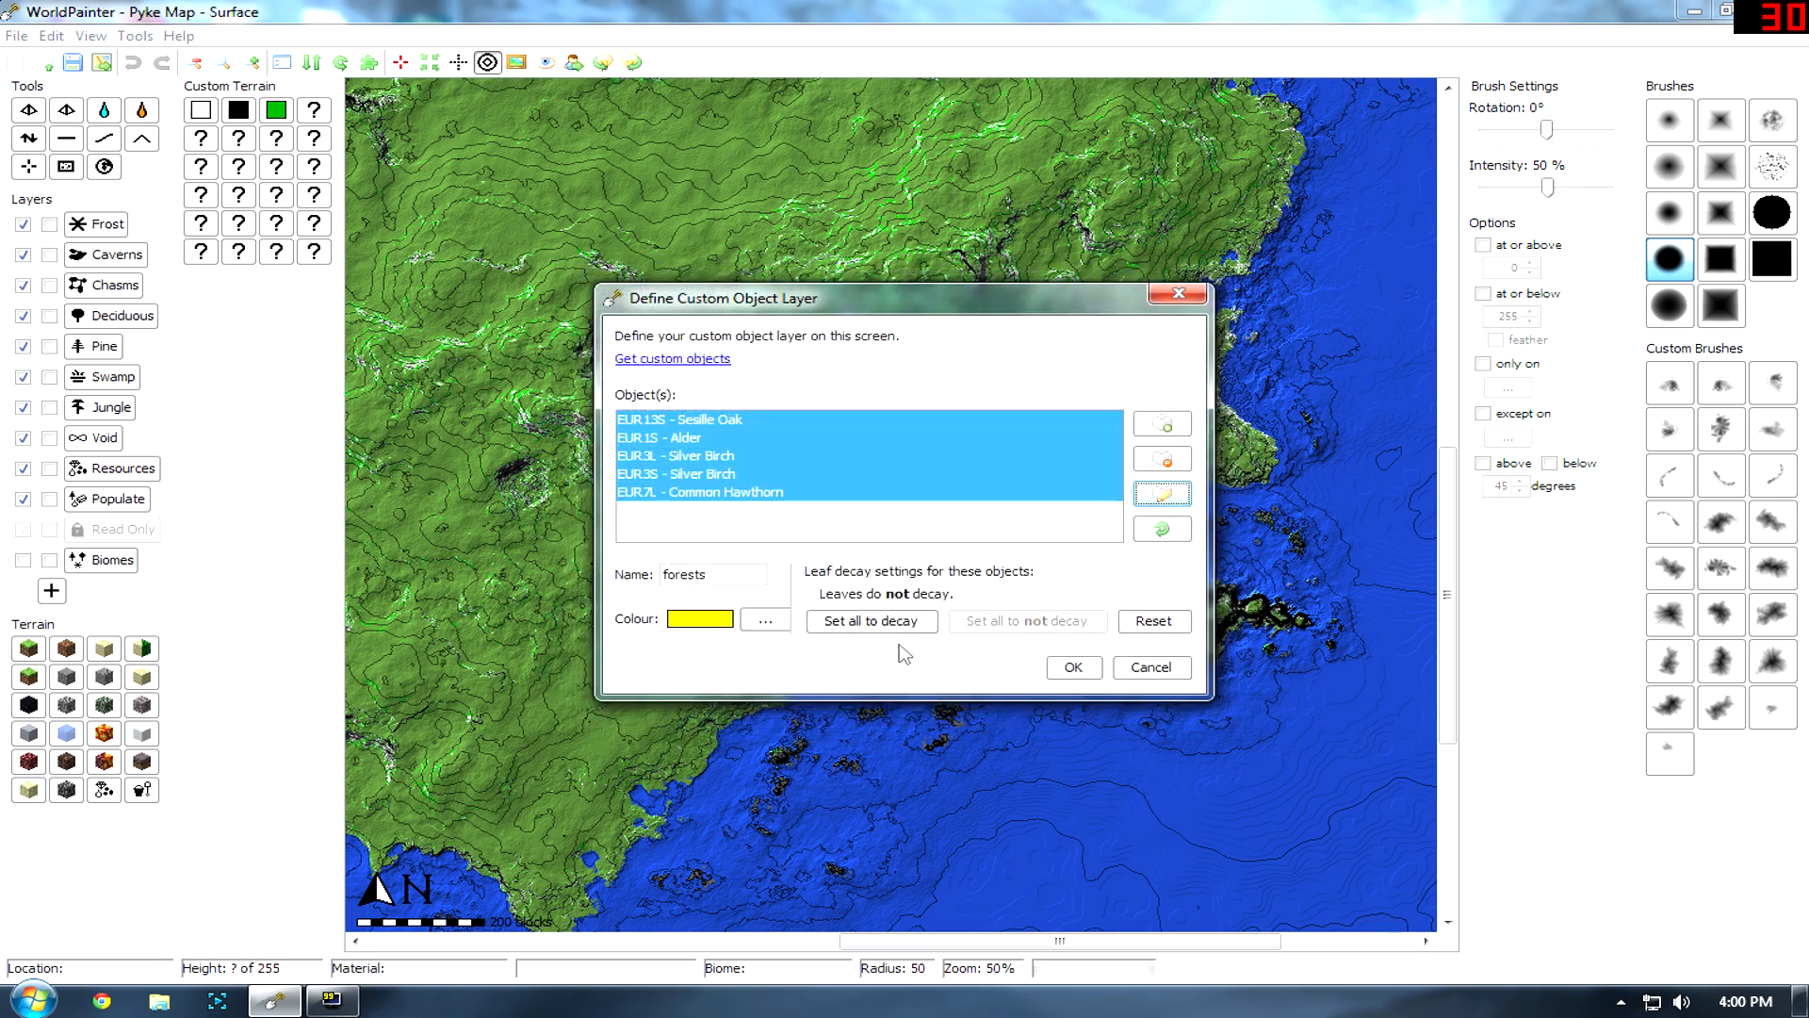
click(842, 630)
click(980, 627)
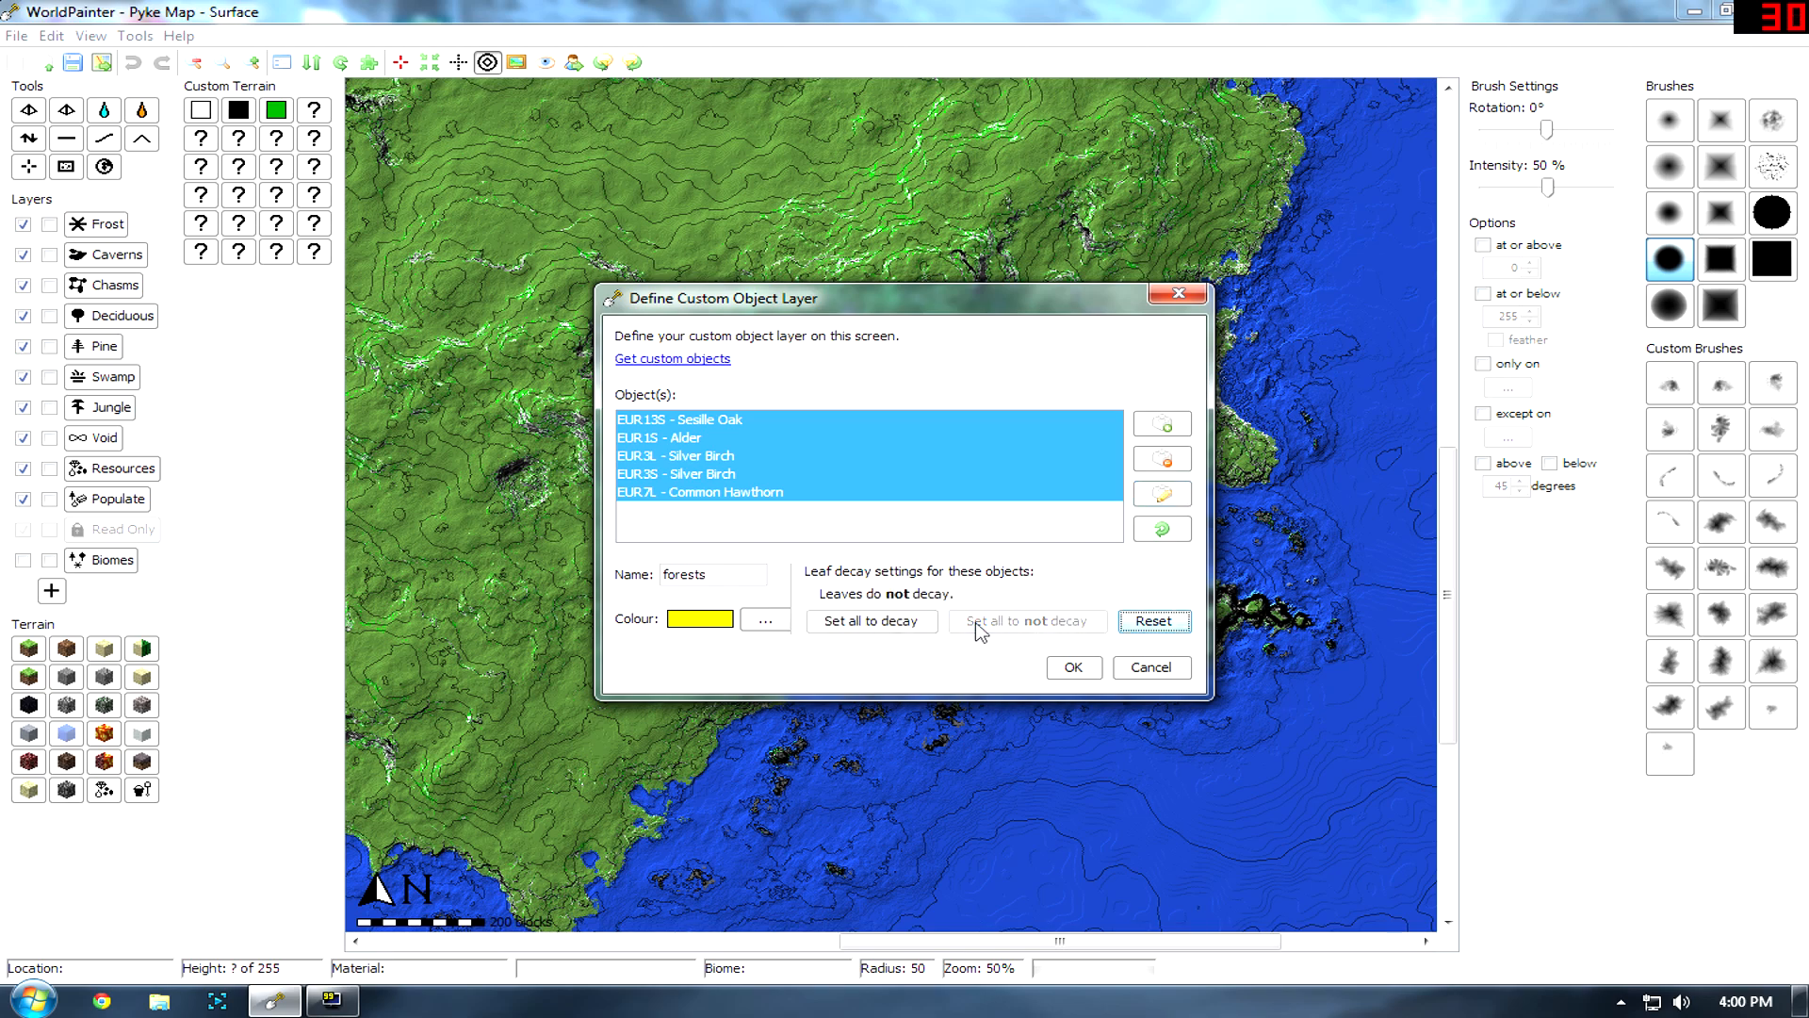
Reopen the attributes of the five selected trees and again exclude spawning on air, water and lava or under water and lava.
click(1161, 493)
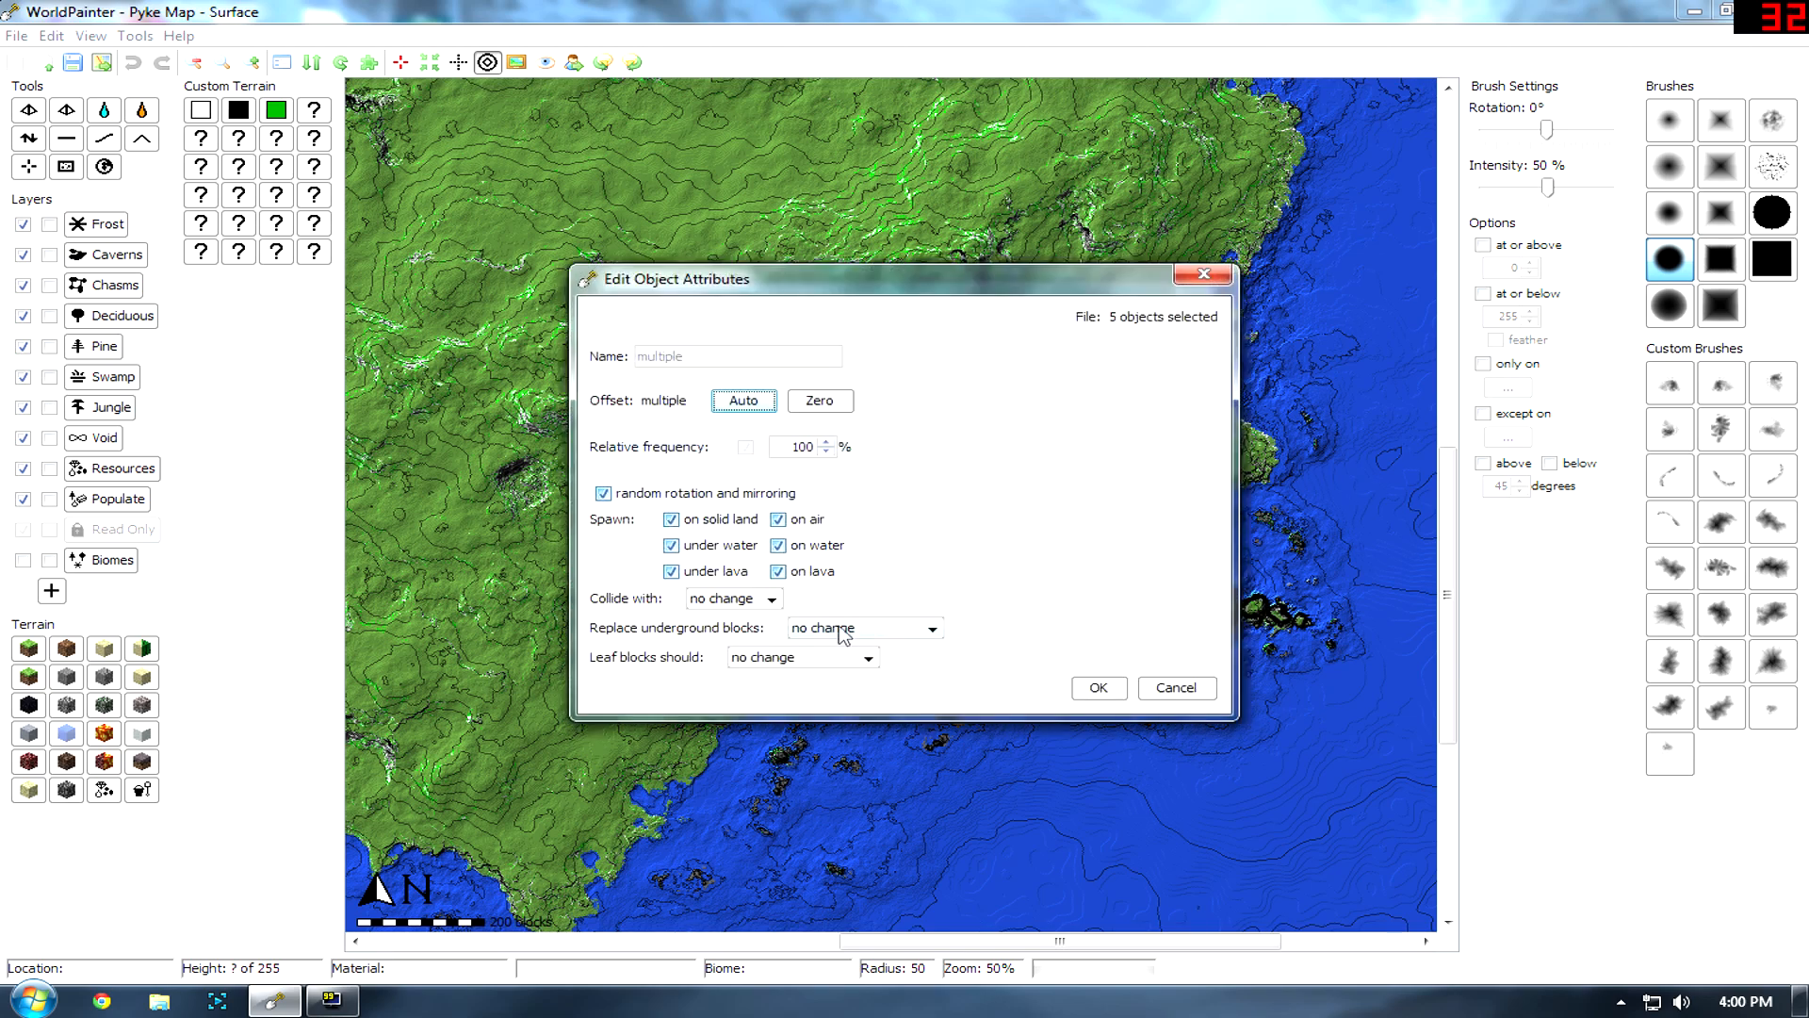
click(778, 571)
click(778, 546)
click(779, 519)
click(671, 571)
click(671, 545)
Reapply solid-block collision, always replacing underground blocks and non-decaying leaves, and create the forests layer.
click(718, 601)
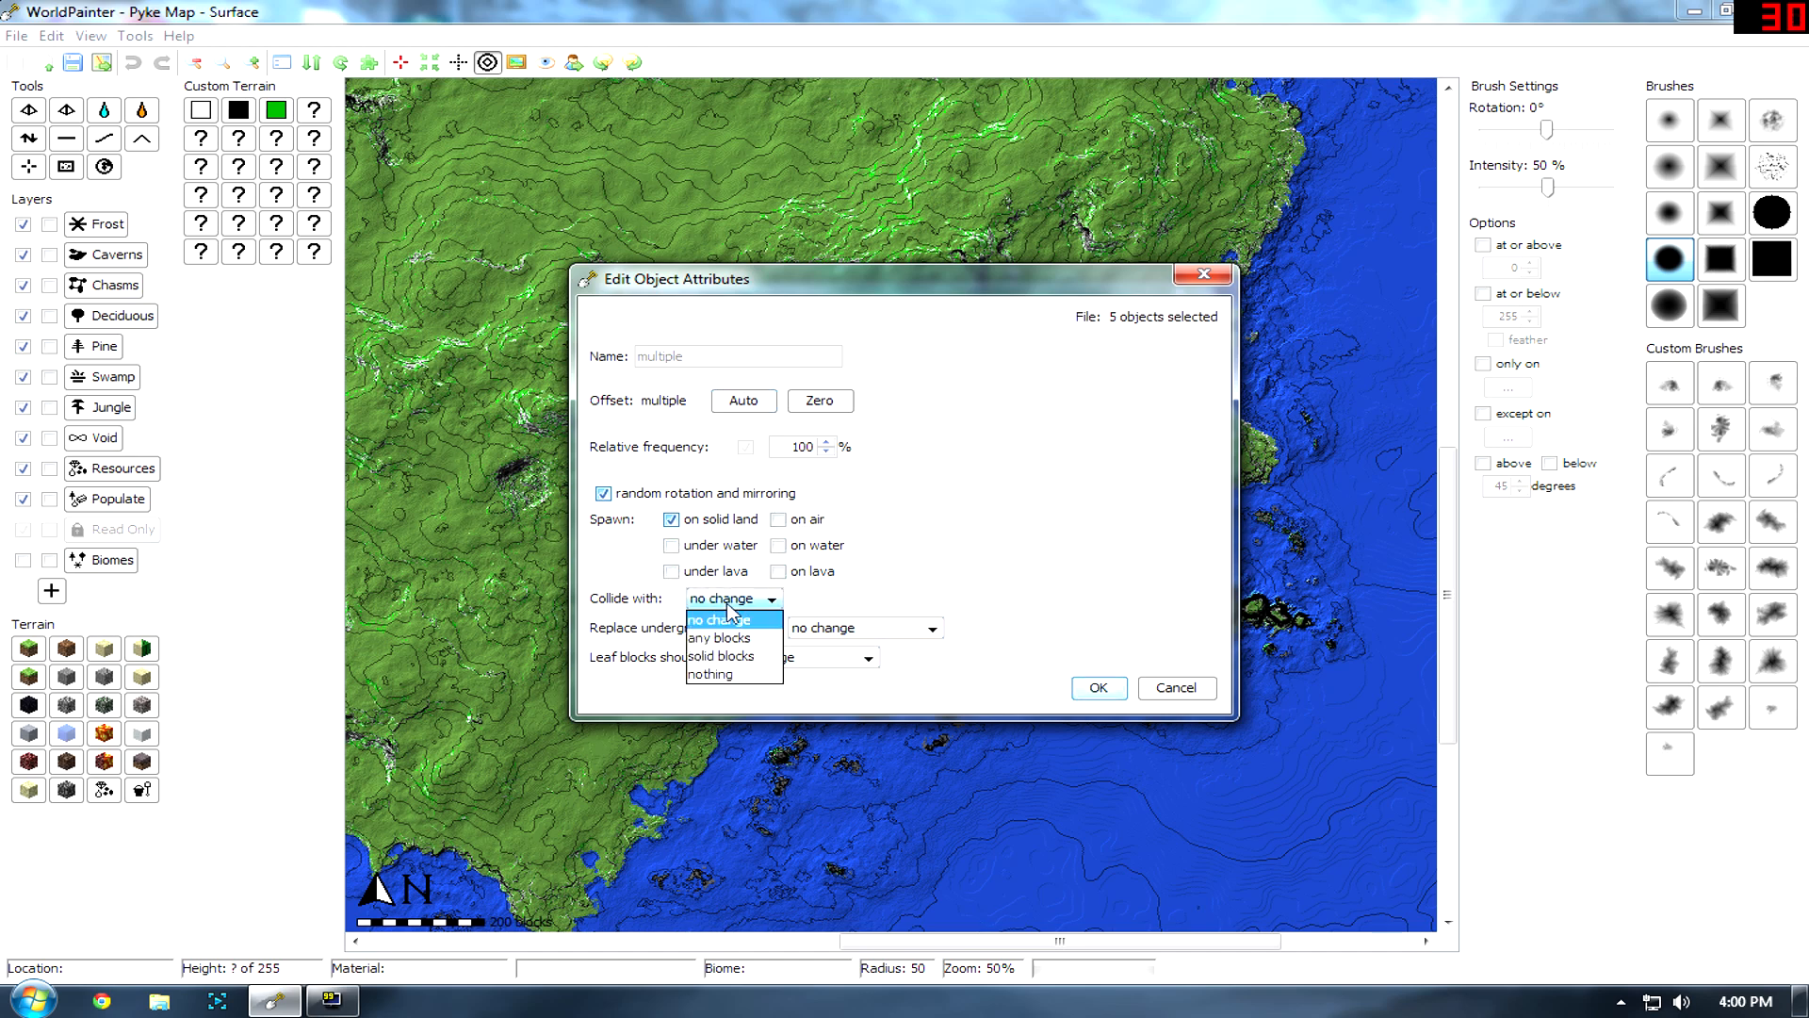
click(737, 657)
click(836, 629)
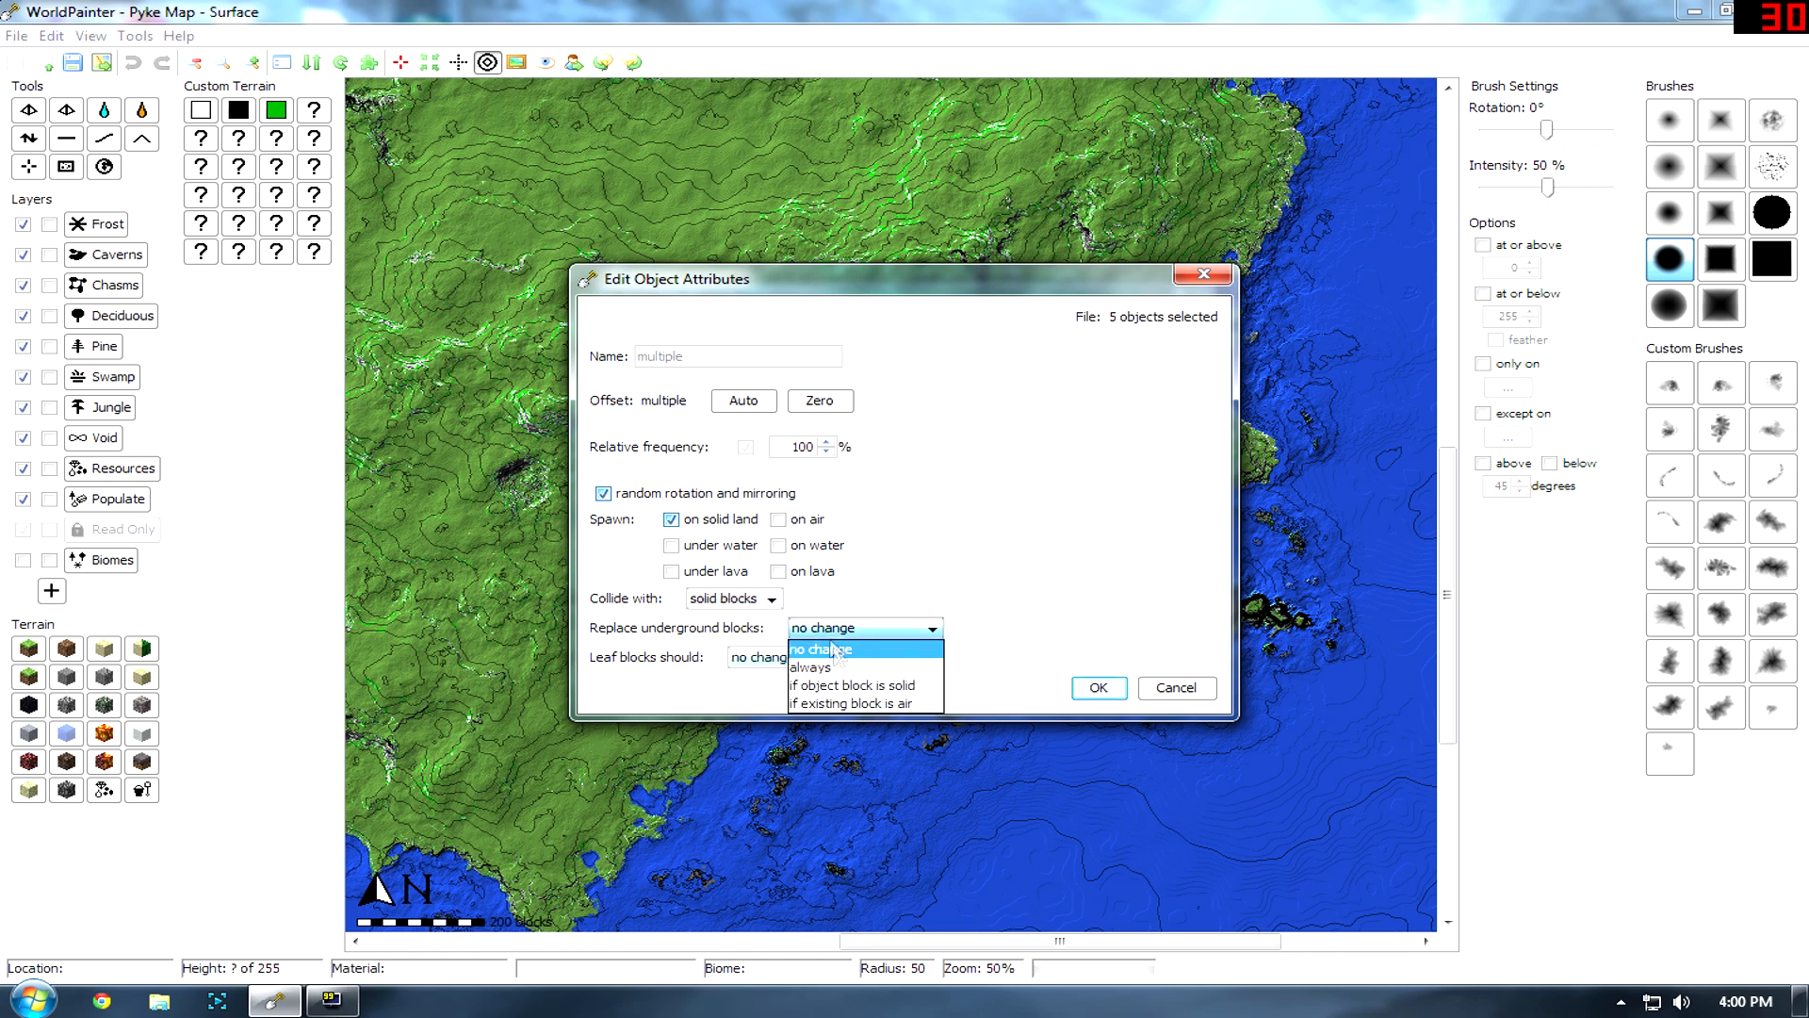
click(885, 668)
click(829, 658)
click(829, 716)
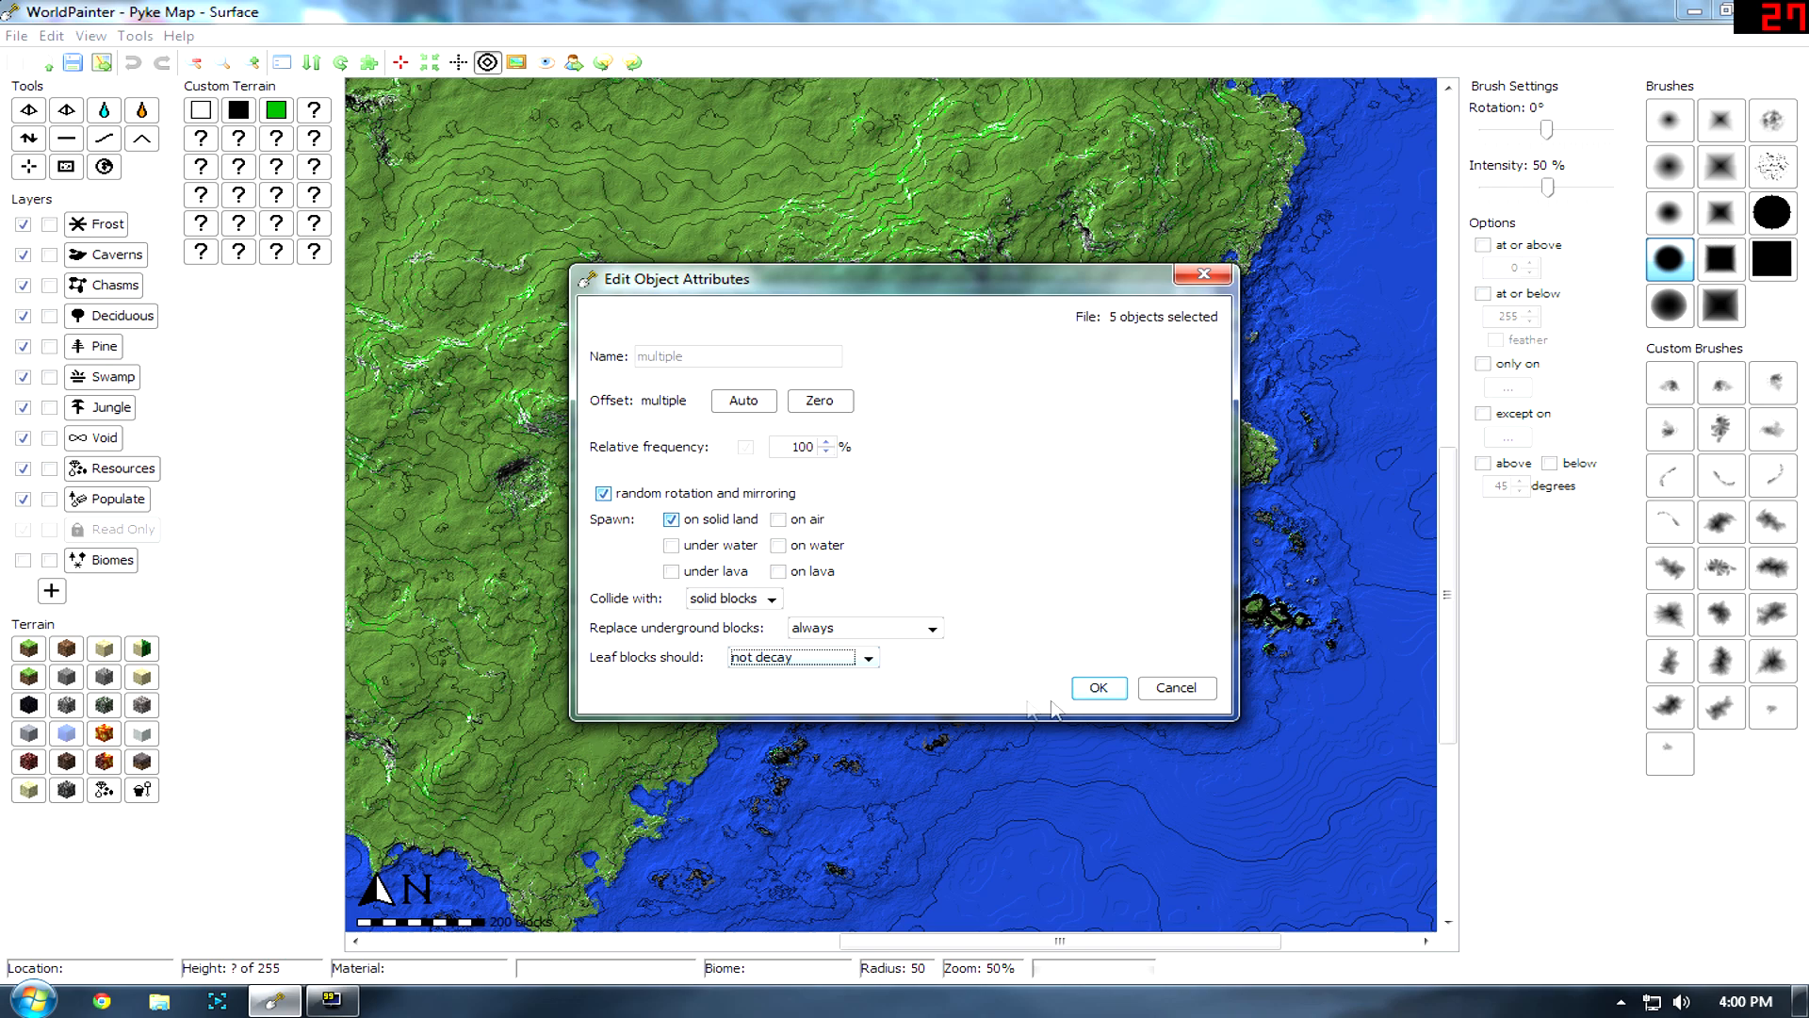
click(1099, 689)
click(848, 533)
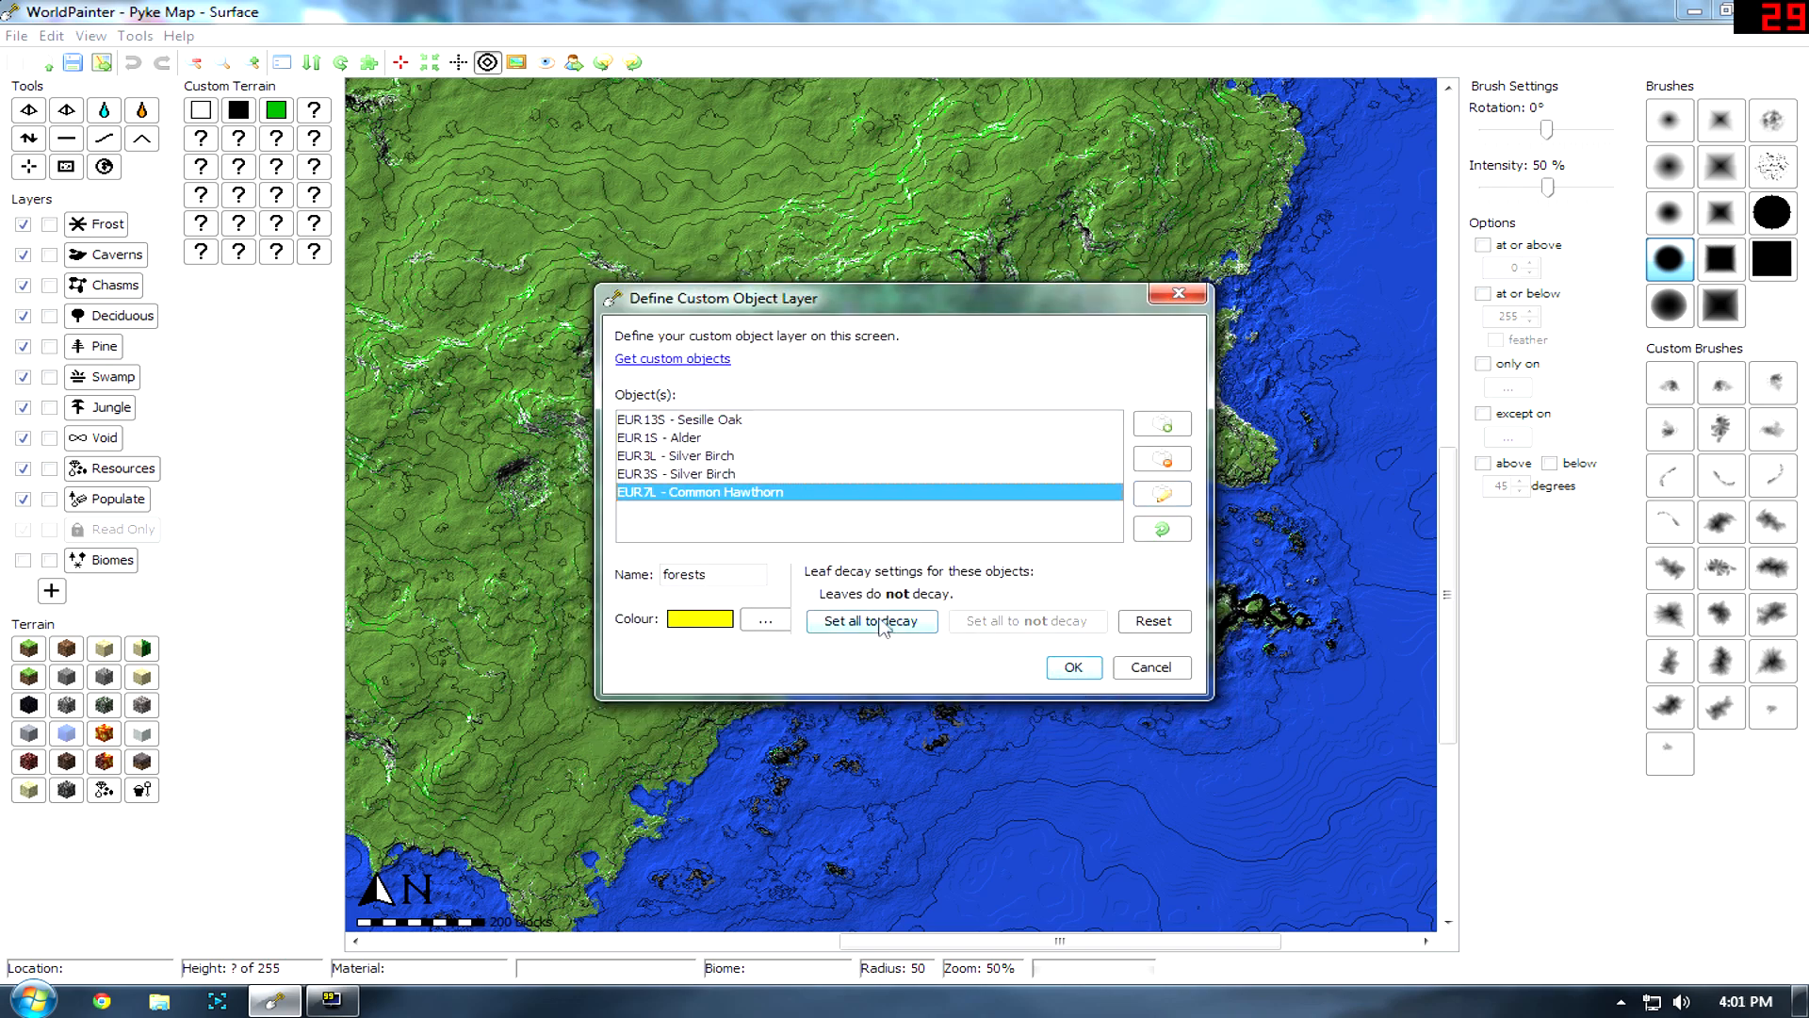
click(1073, 666)
Try one stamp of the forests layer on the north-eastern highlands with the cracked-pattern brush at radius 136, and undo it.
click(1768, 120)
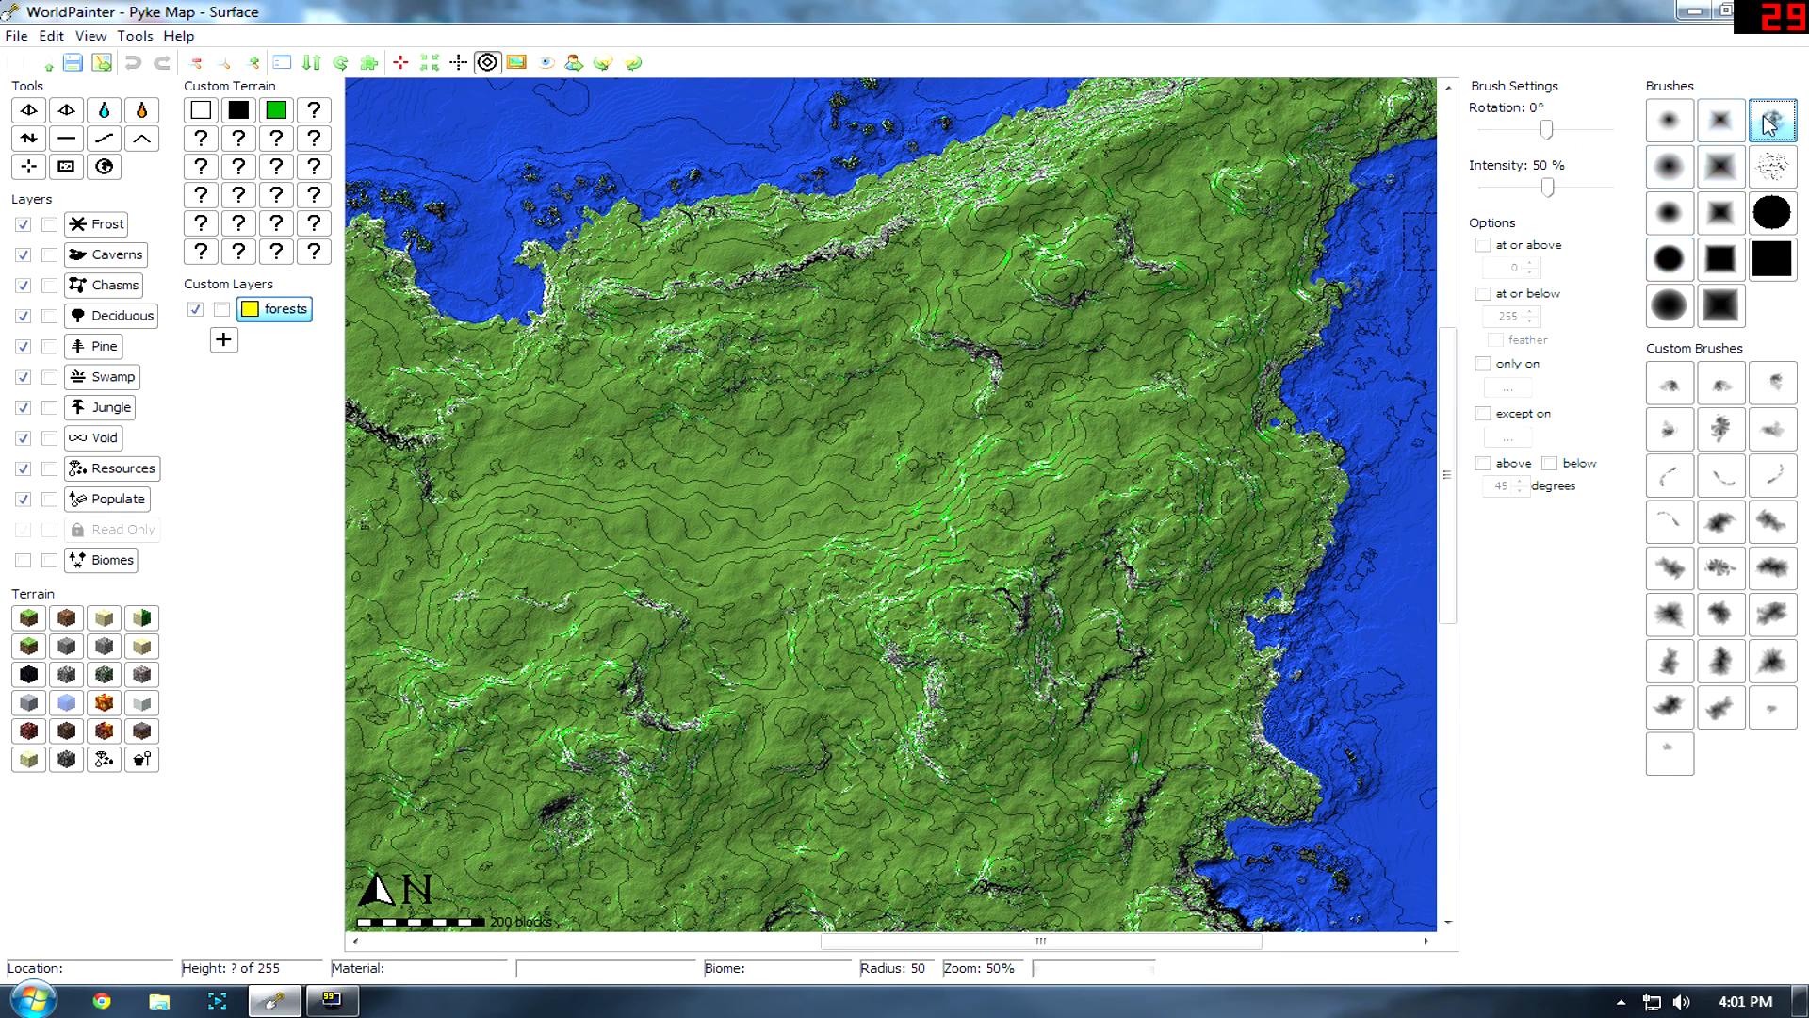
scroll(869, 484, up, 10)
click(1772, 166)
middle_drag(1150, 315, 871, 535)
ctrl+scroll(871, 536, up, 1)
click(919, 432)
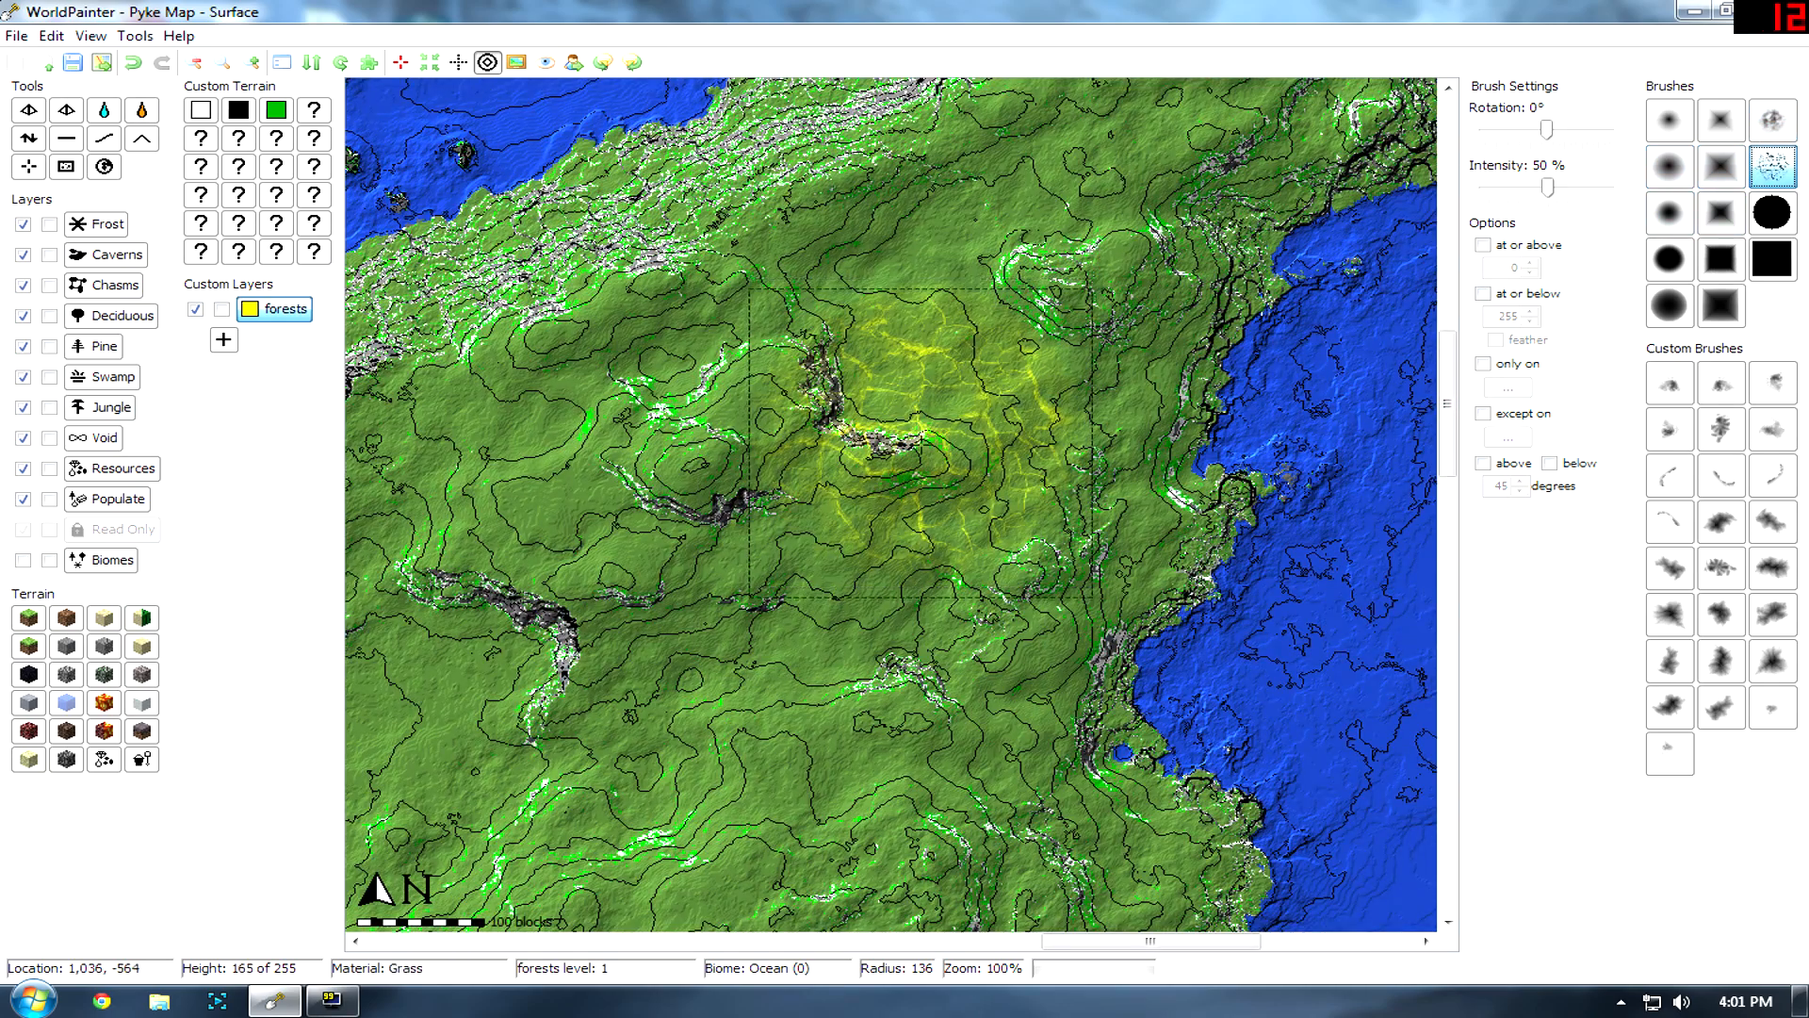
ctrl+scroll(920, 433, up, 1)
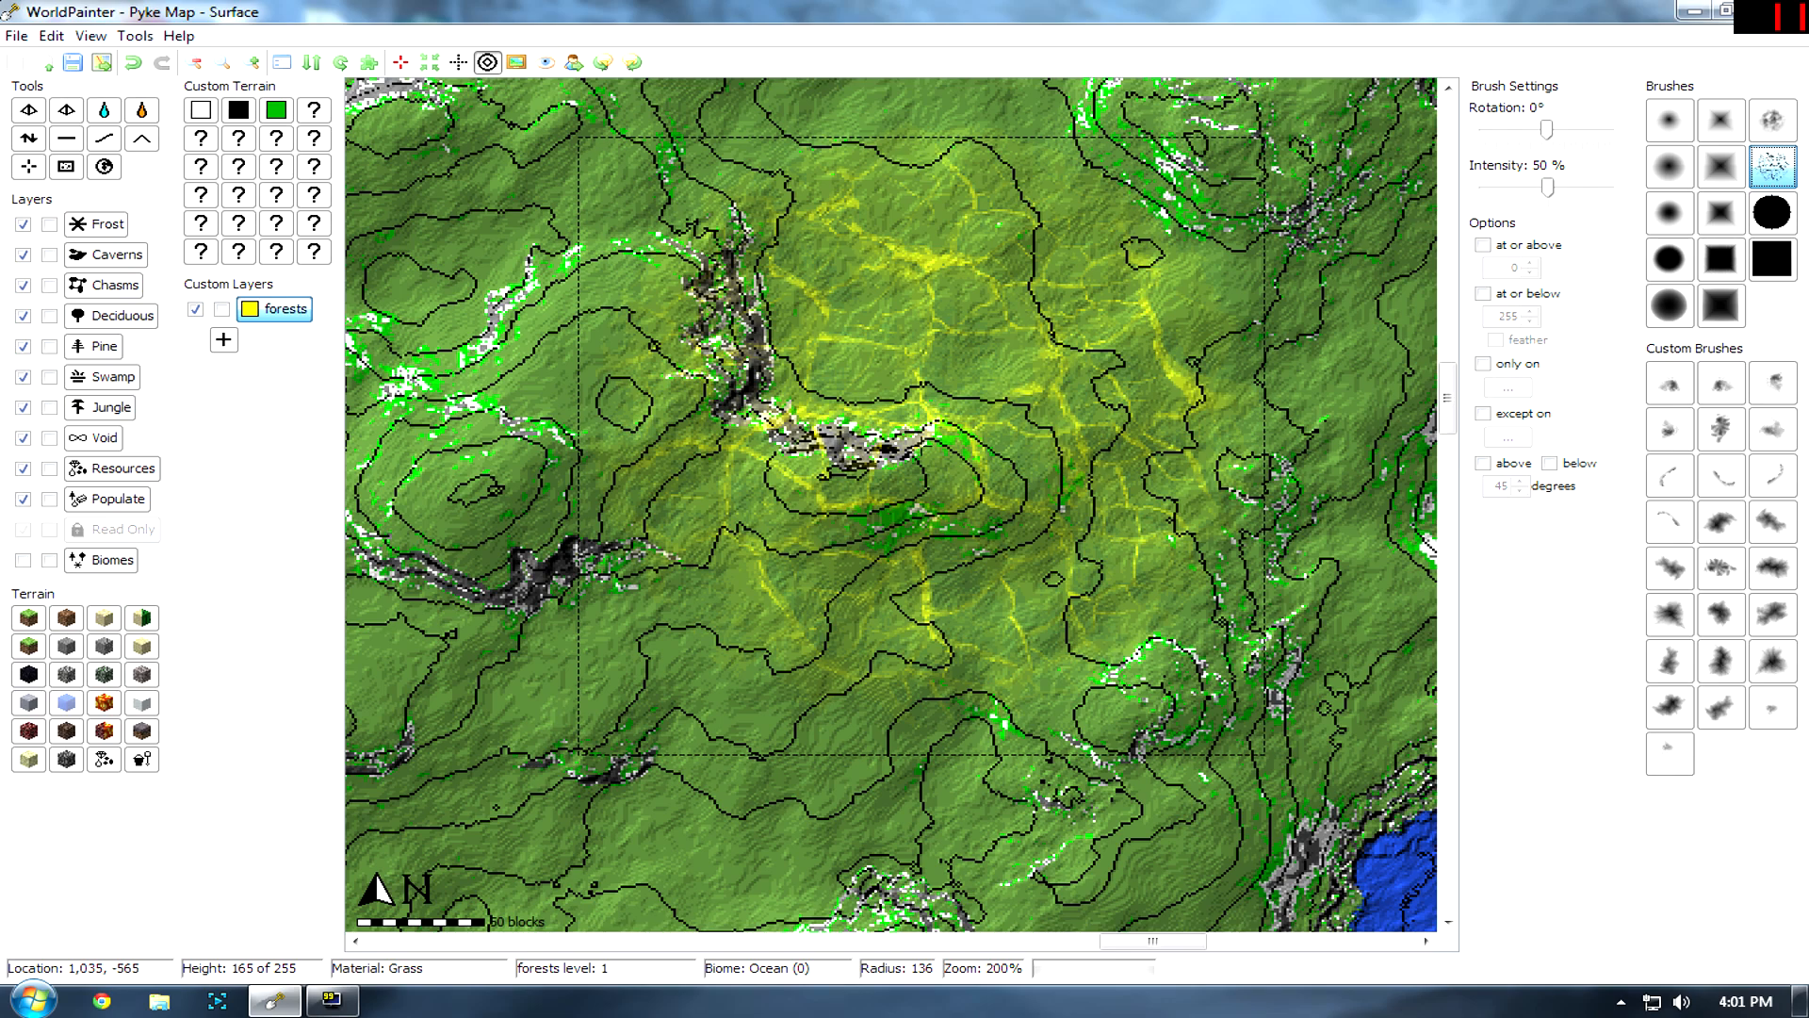
key(ctrl+z)
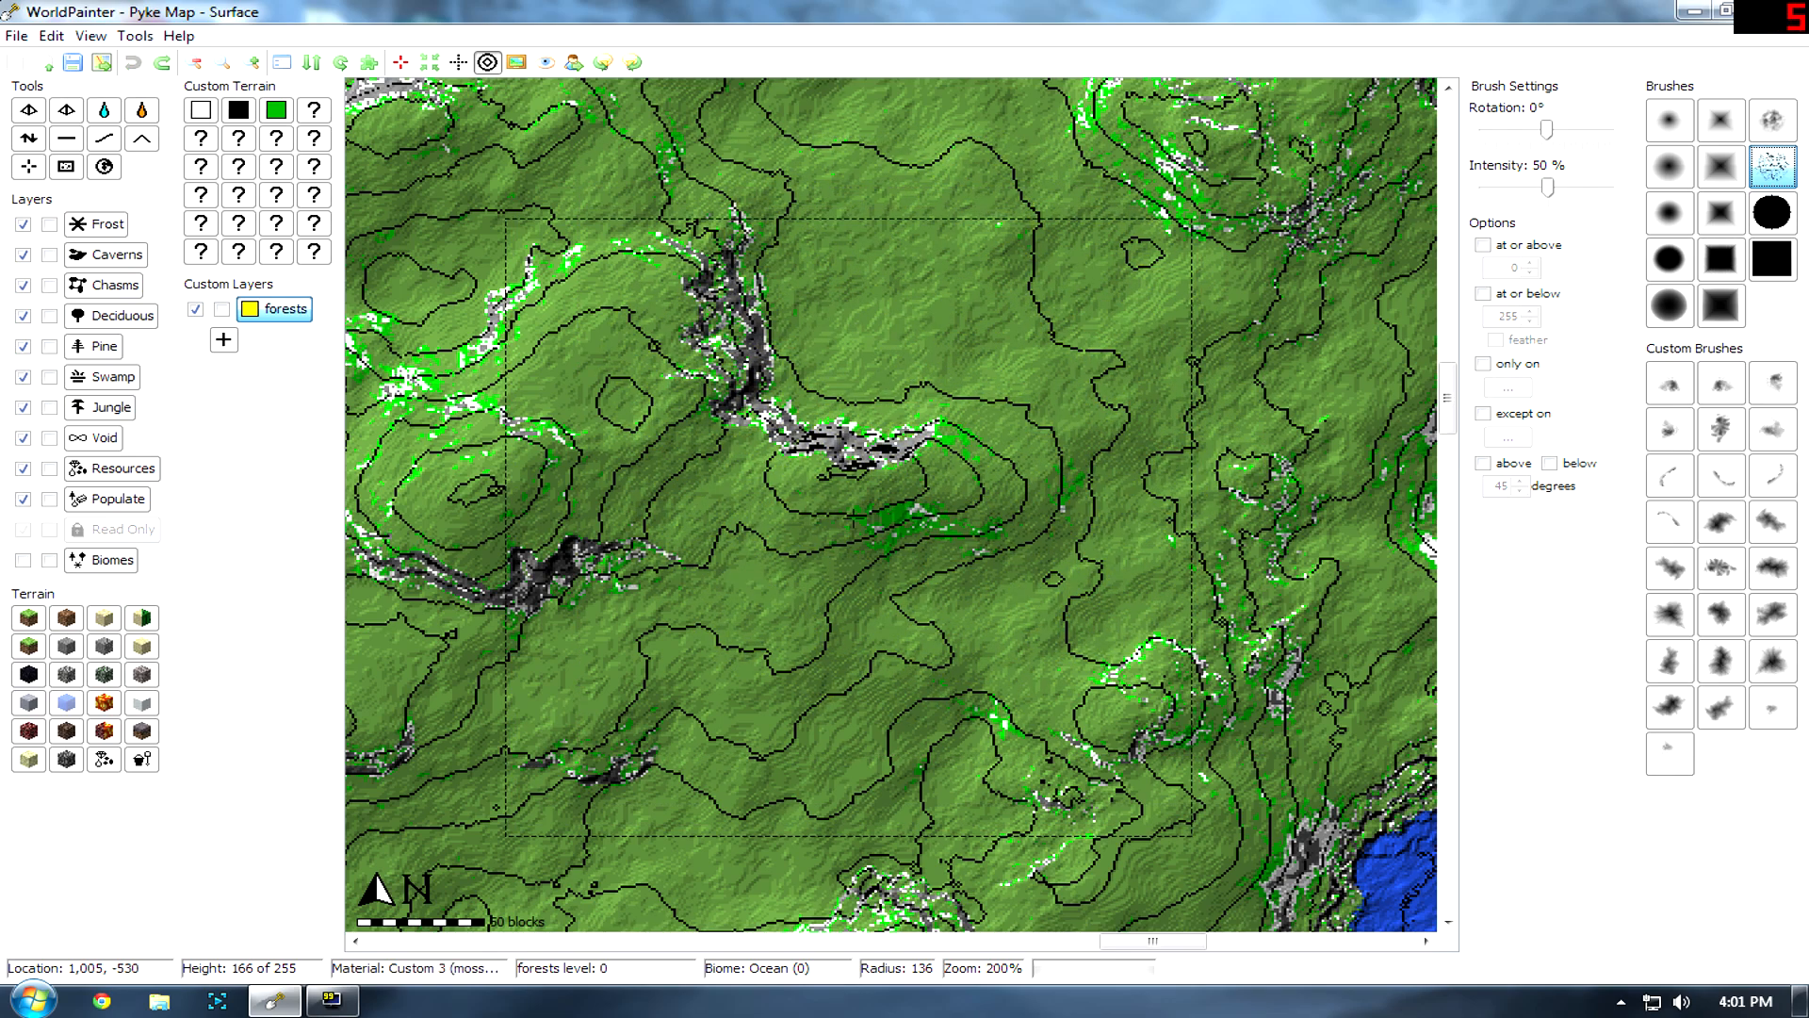
Try a wide ragged custom brush for the forests layer on the inland grassland at radius 136, and undo the stamp.
middle_drag(848, 495, 1099, 308)
ctrl+scroll(791, 492, down, 1)
middle_drag(825, 462, 1237, 259)
middle_drag(931, 507, 1212, 333)
ctrl+scroll(908, 471, down, 1)
middle_drag(909, 501, 703, 414)
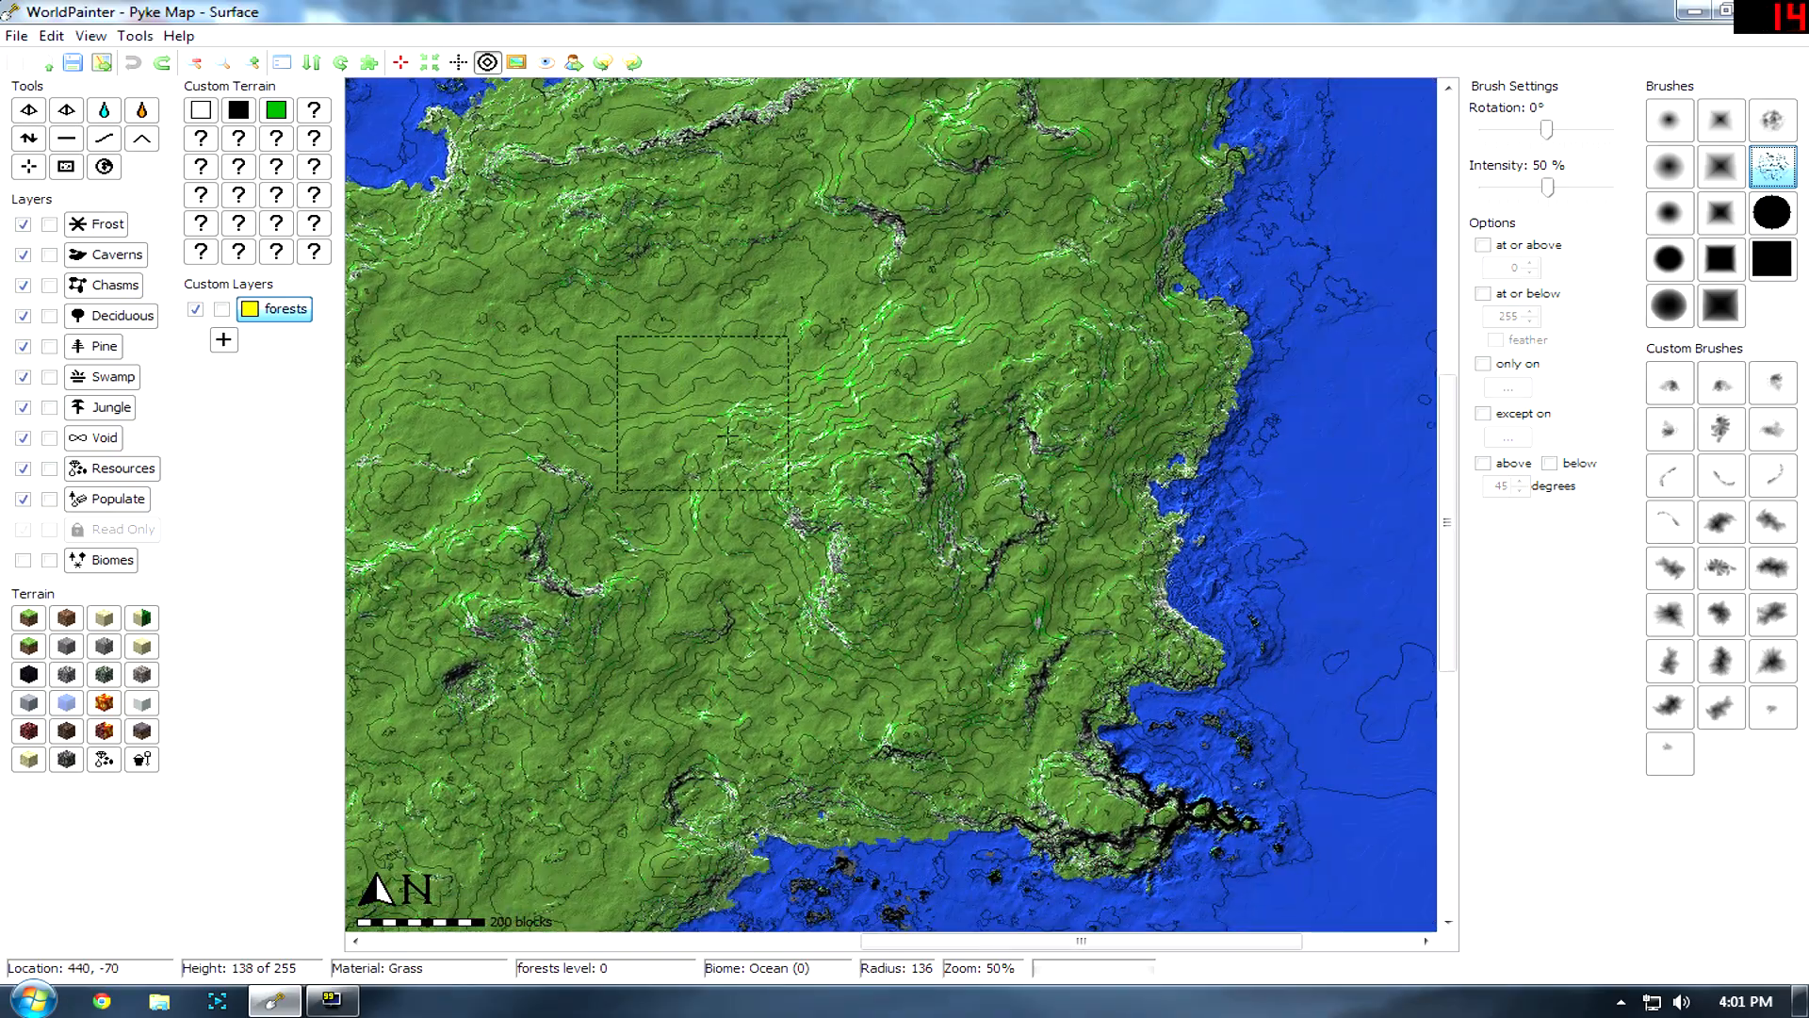
click(1721, 568)
ctrl+scroll(622, 396, up, 1)
middle_drag(637, 418, 909, 507)
ctrl+scroll(909, 507, up, 1)
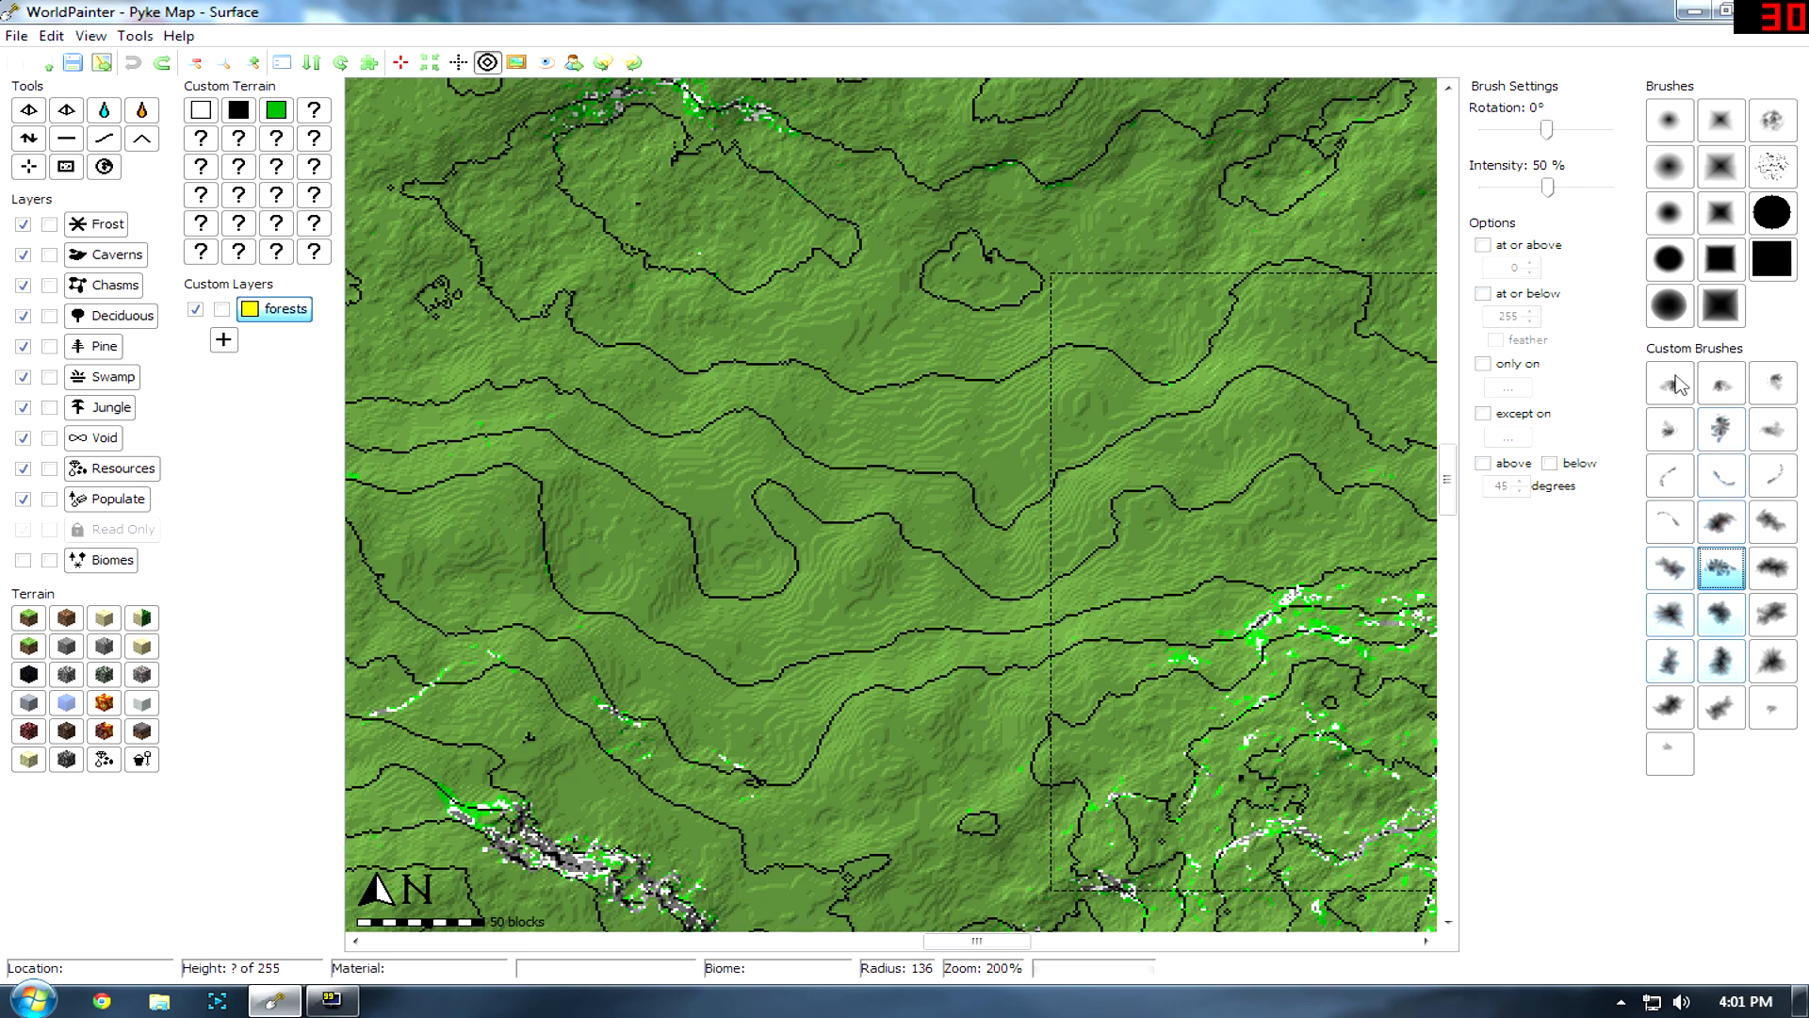
mouse_move(1548, 139)
mouse_down()
mouse_move(1599, 133)
mouse_move(1547, 135)
mouse_up()
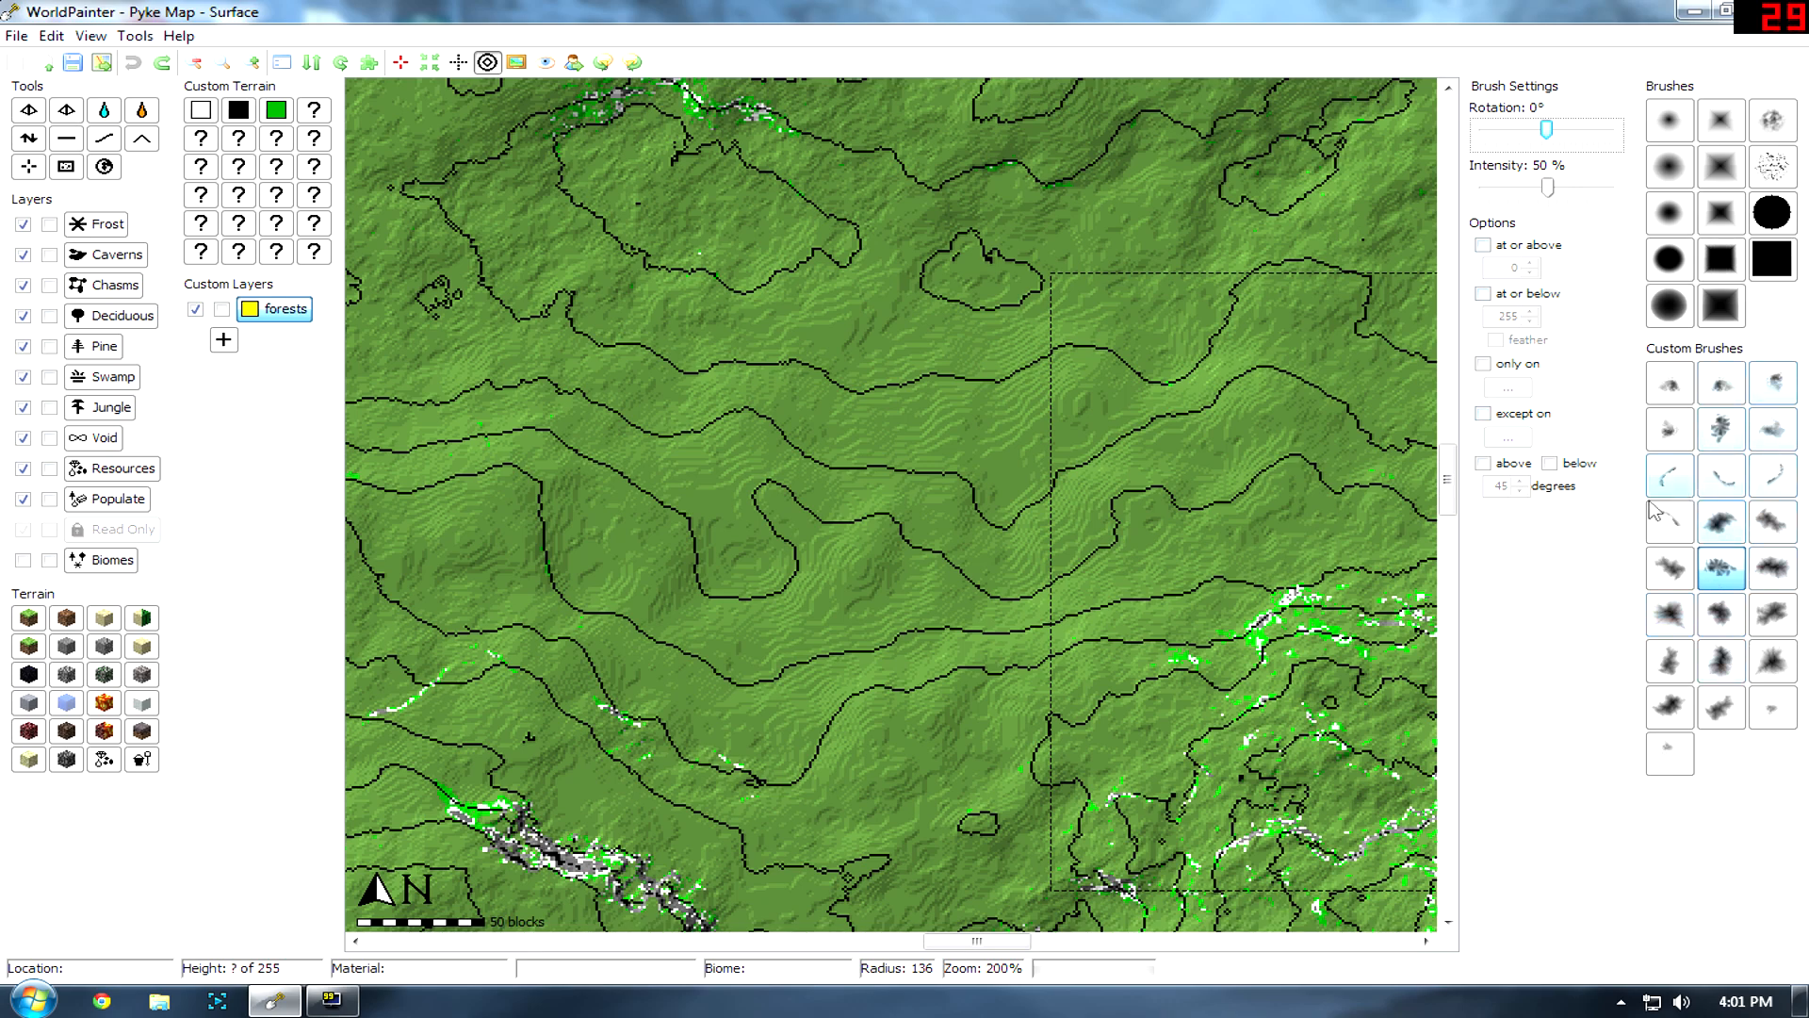
click(943, 473)
key(ctrl+z)
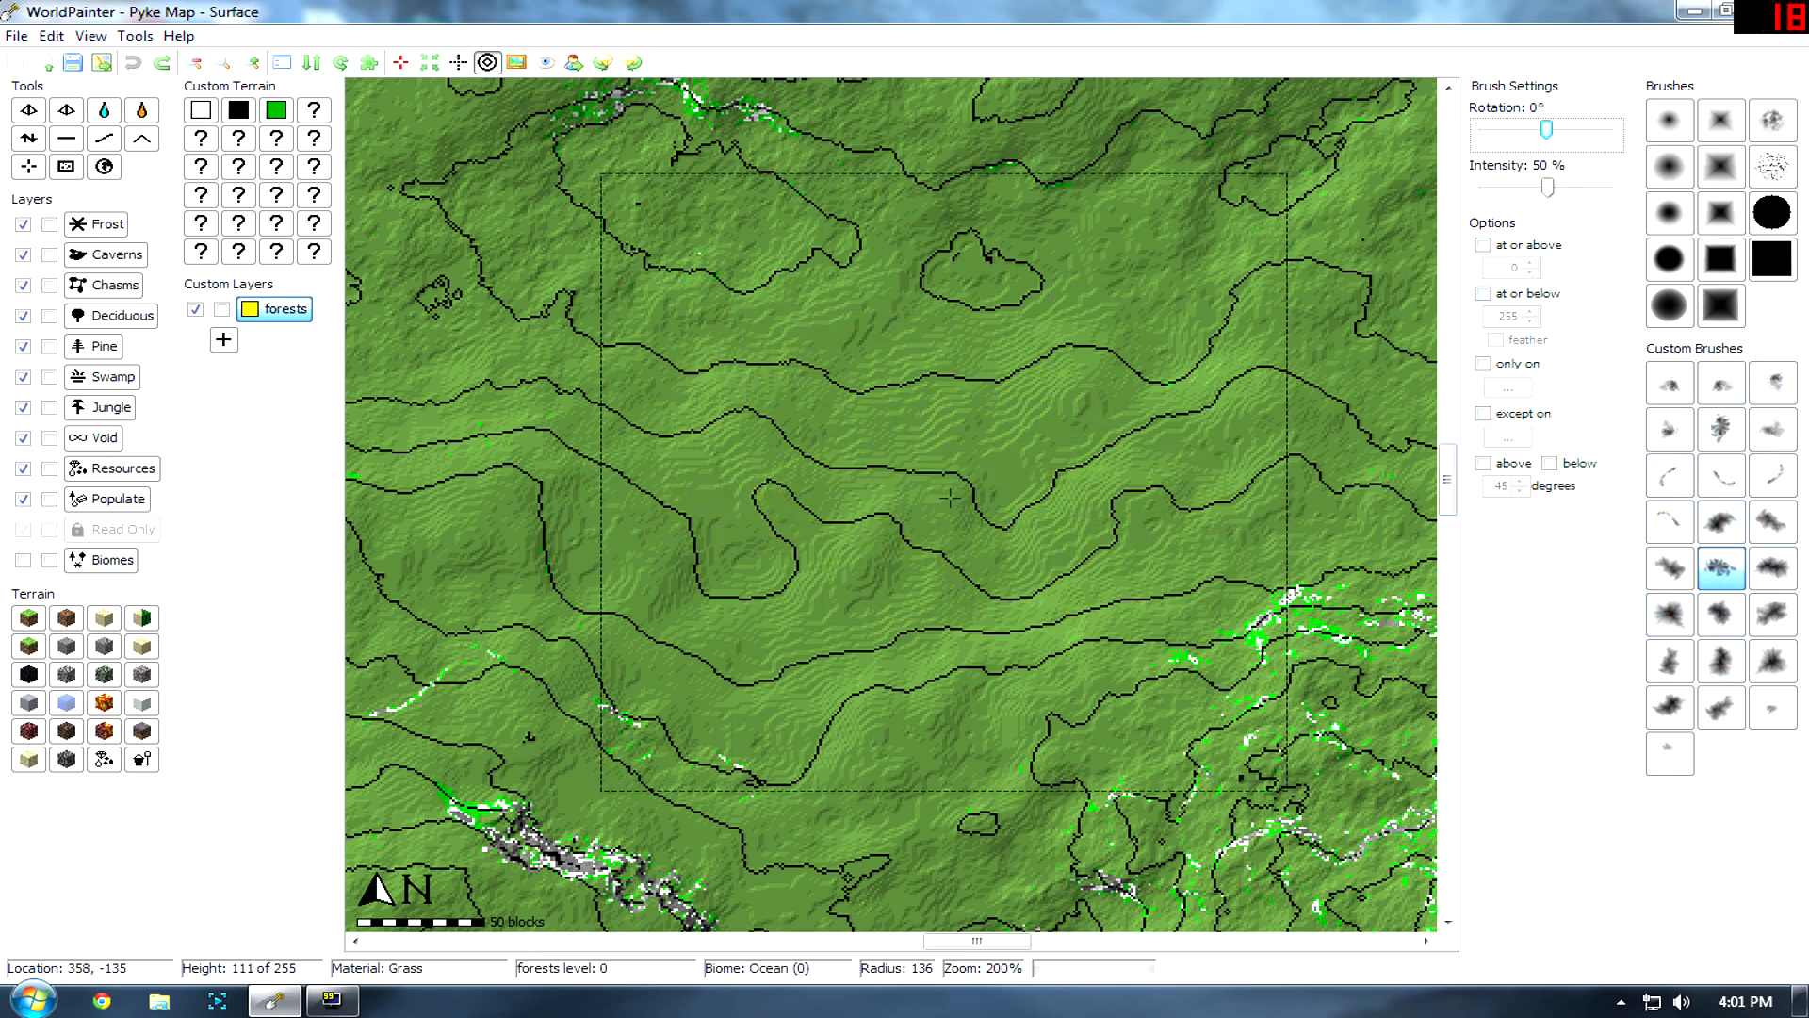
Try the last, small faint custom brush for the forests layer on the same grassland, and undo the stamp.
click(1670, 754)
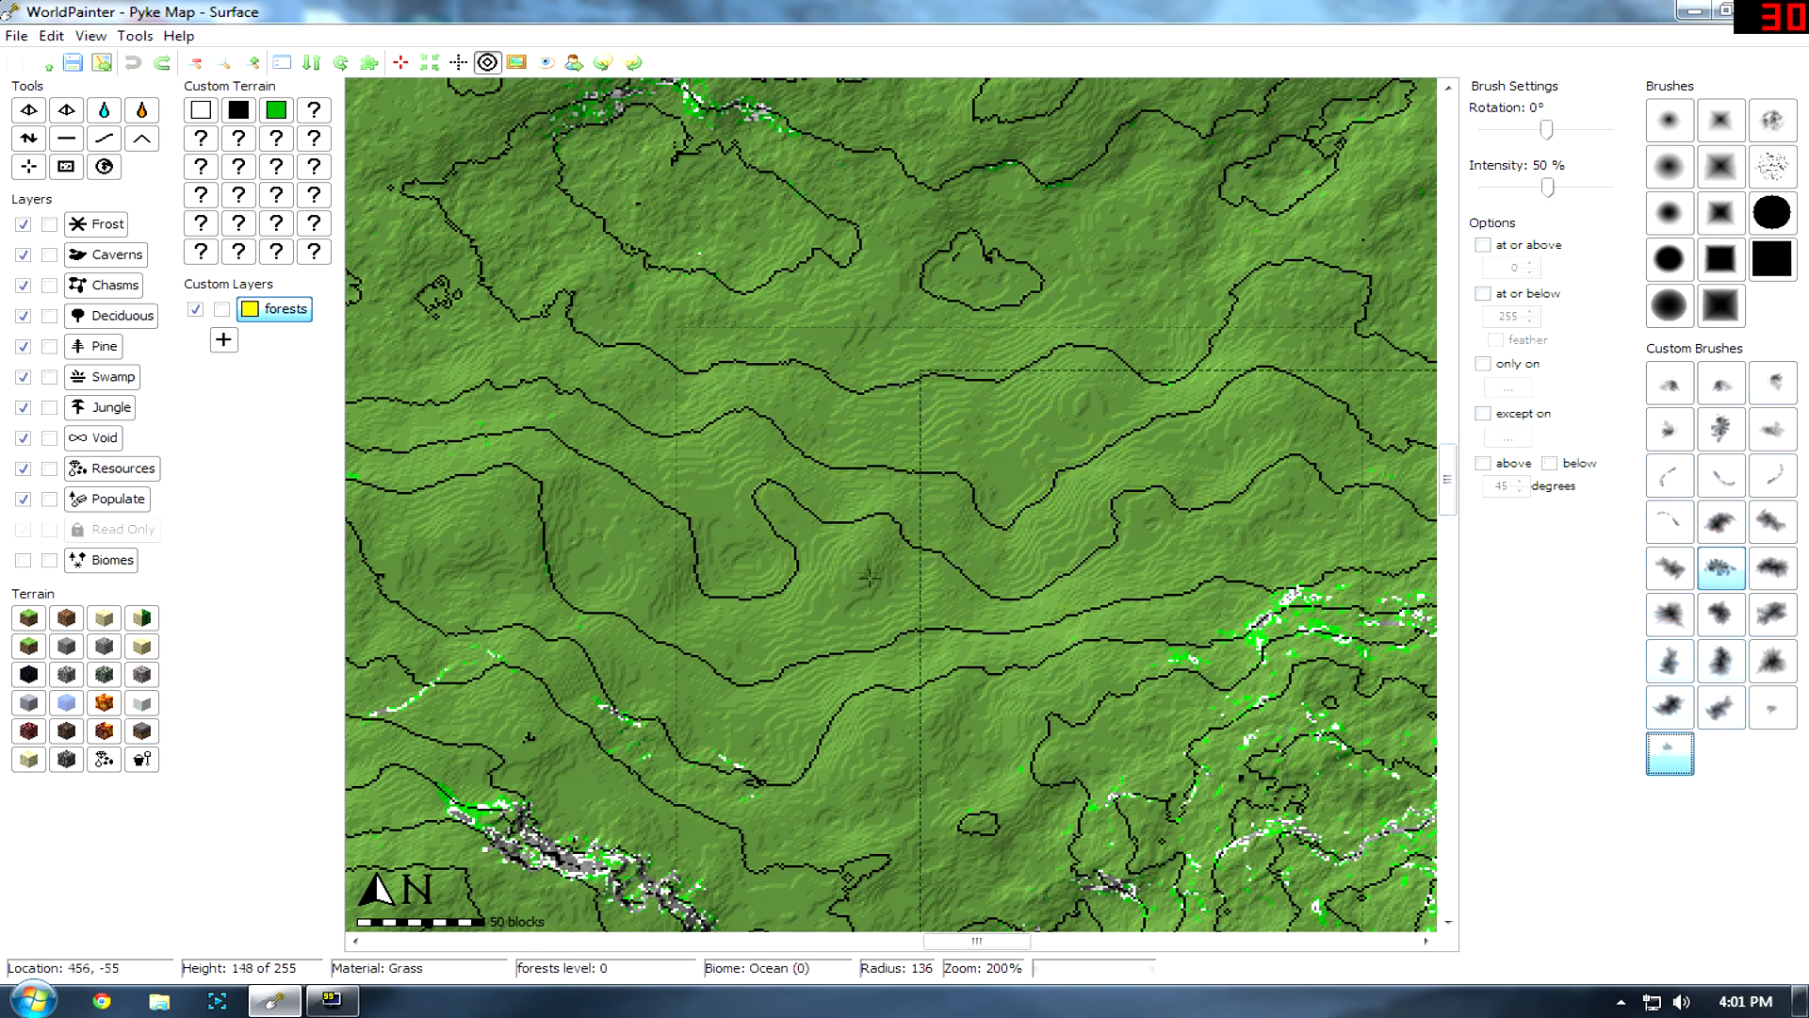
click(852, 509)
key(ctrl+z)
Try the dark, irregular upright custom brush for the forests layer at radius 122 and at radius 282, undoing both stamps.
click(1721, 429)
click(1008, 462)
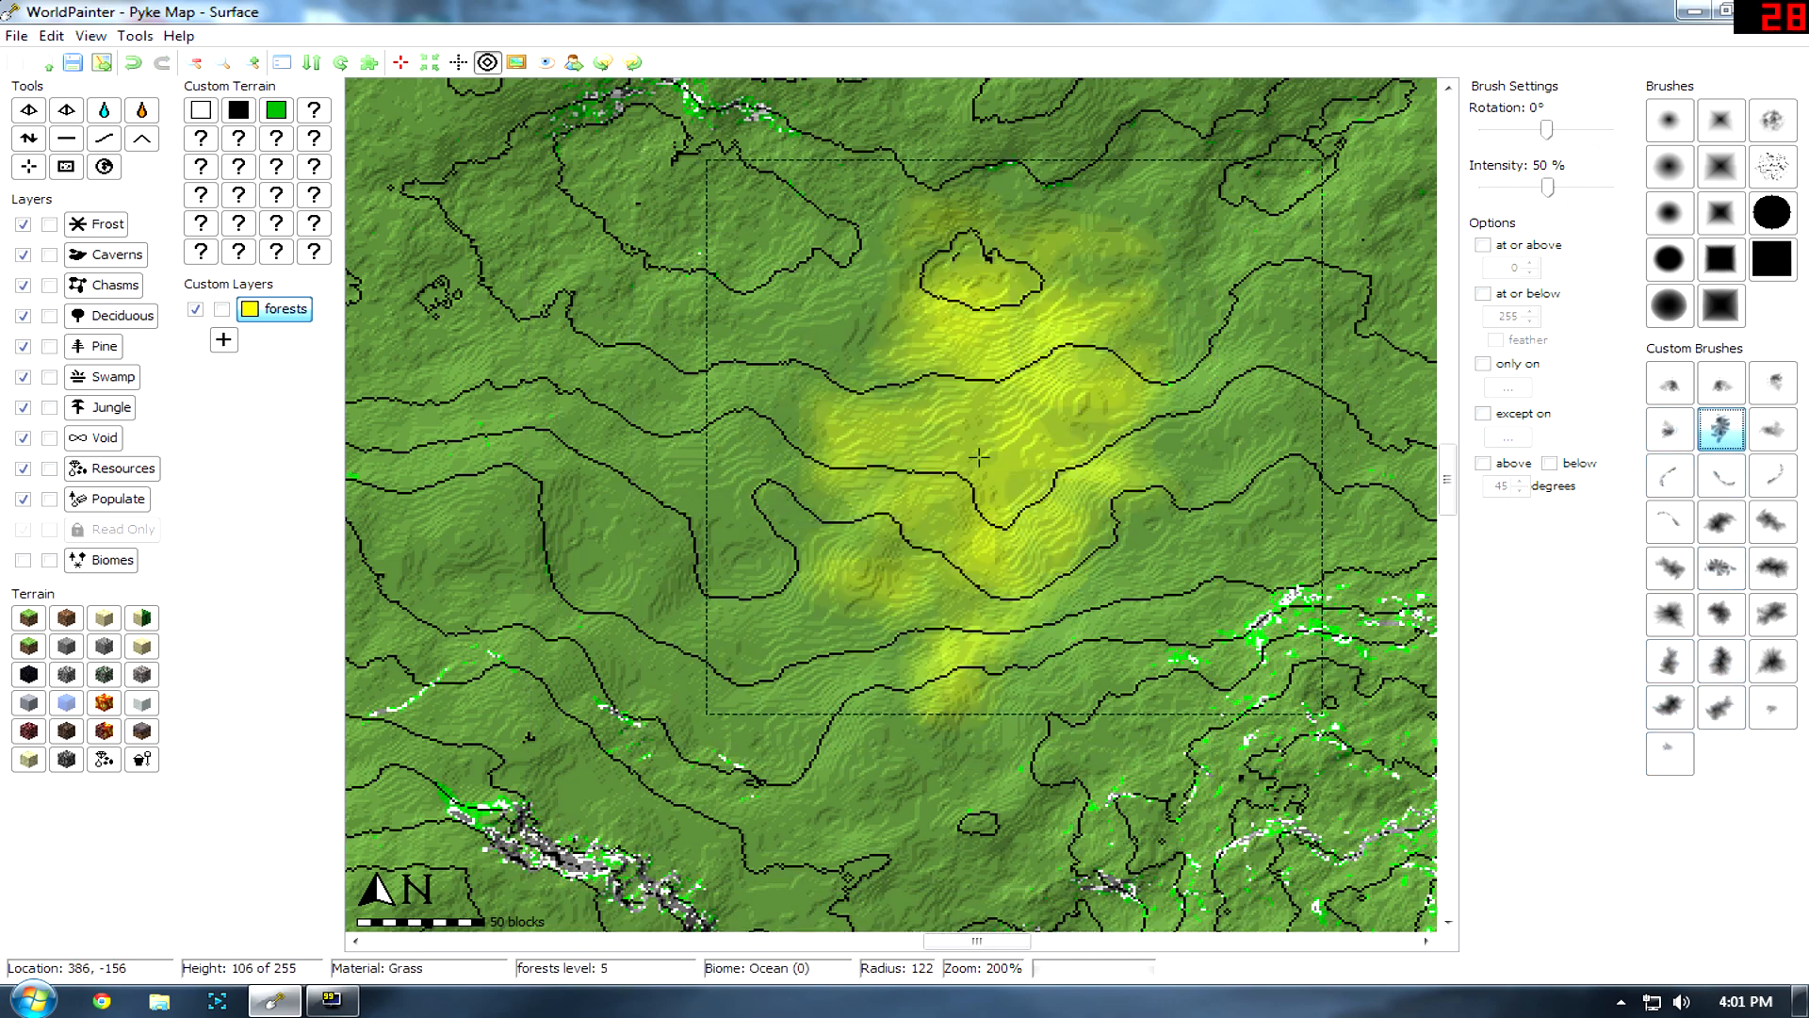
key(ctrl+z)
scroll(908, 516, down, 1)
scroll(908, 517, up, 7)
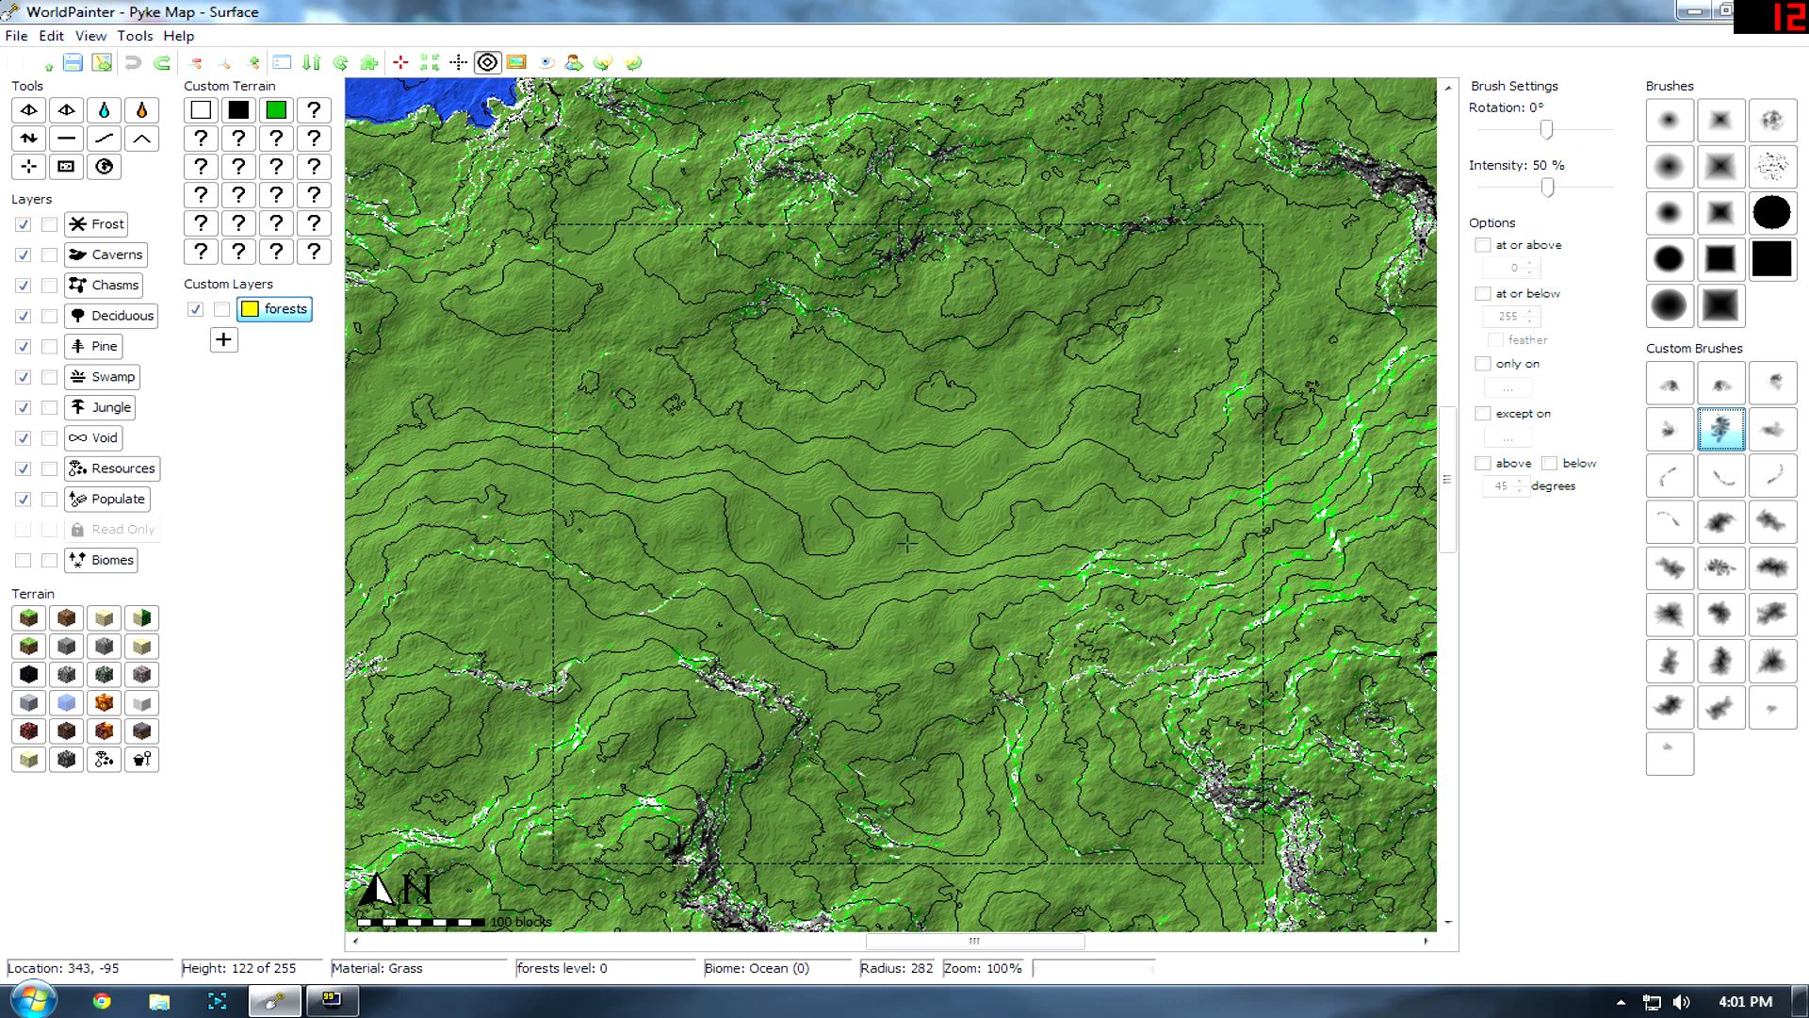
click(907, 542)
key(ctrl+z)
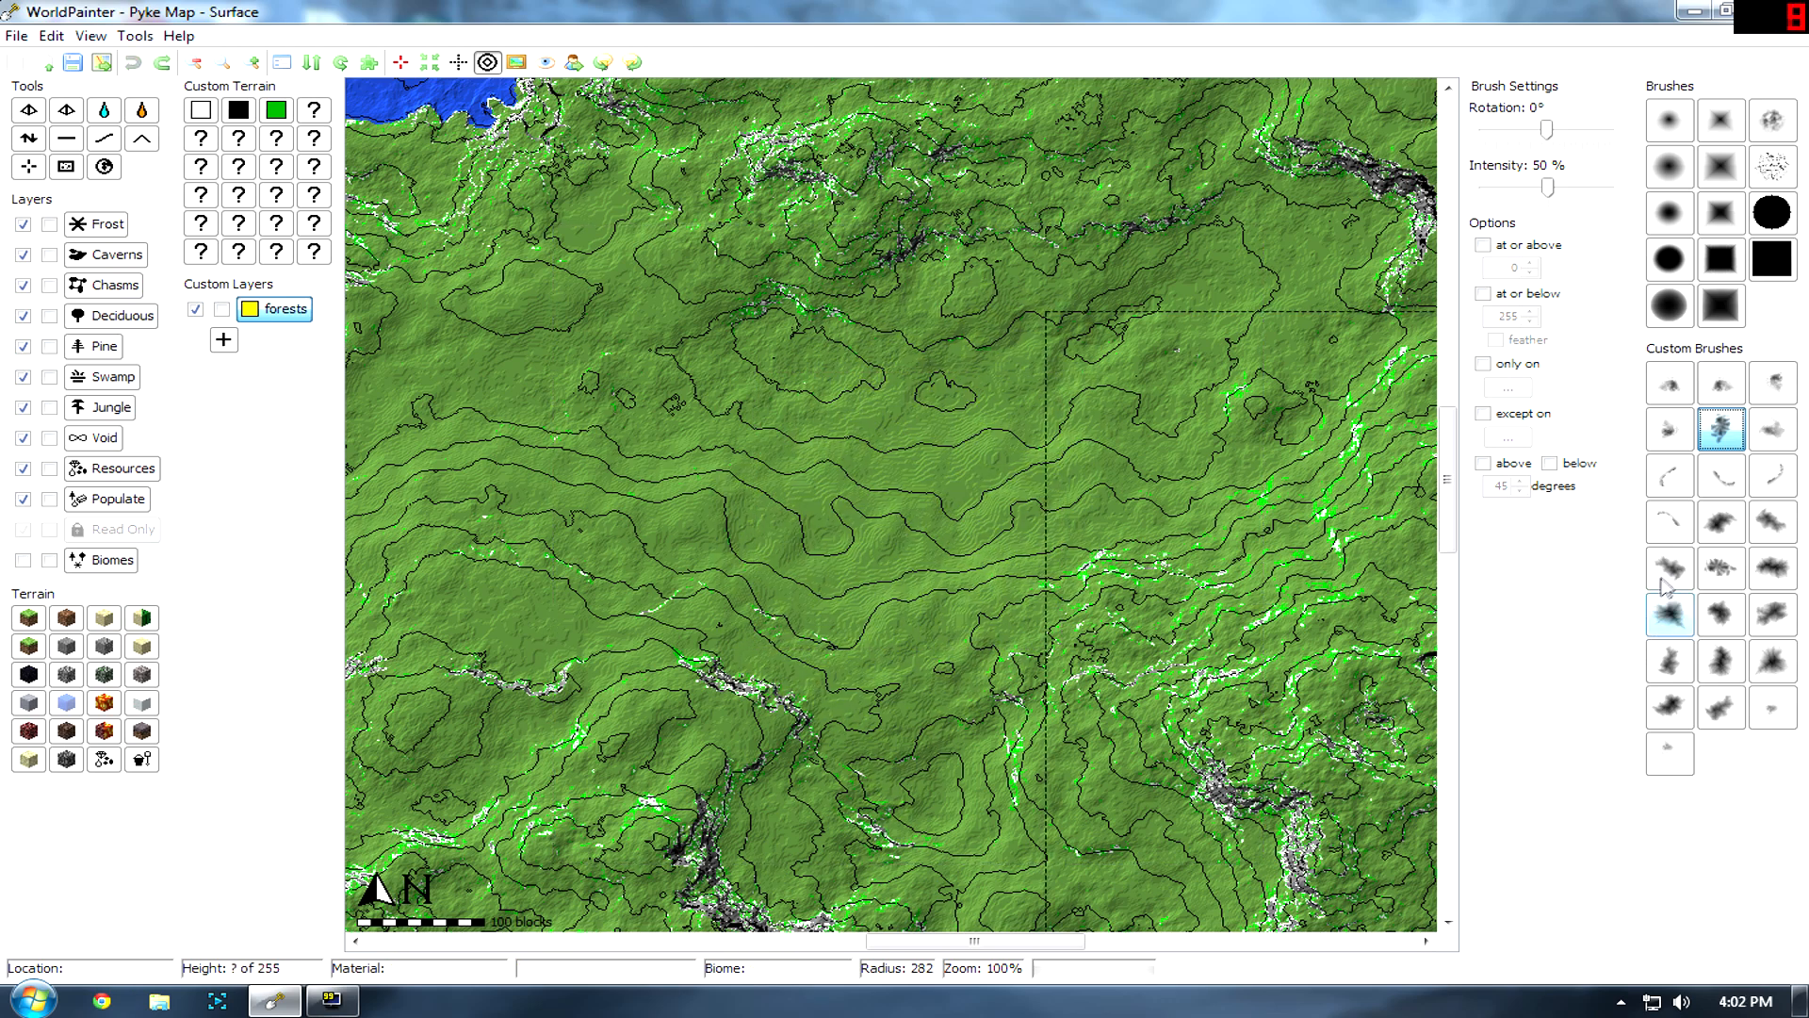
Try the thin curved custom brush for the forests layer on the inland grassland at radius 282, and undo the stamp.
click(1669, 476)
click(816, 514)
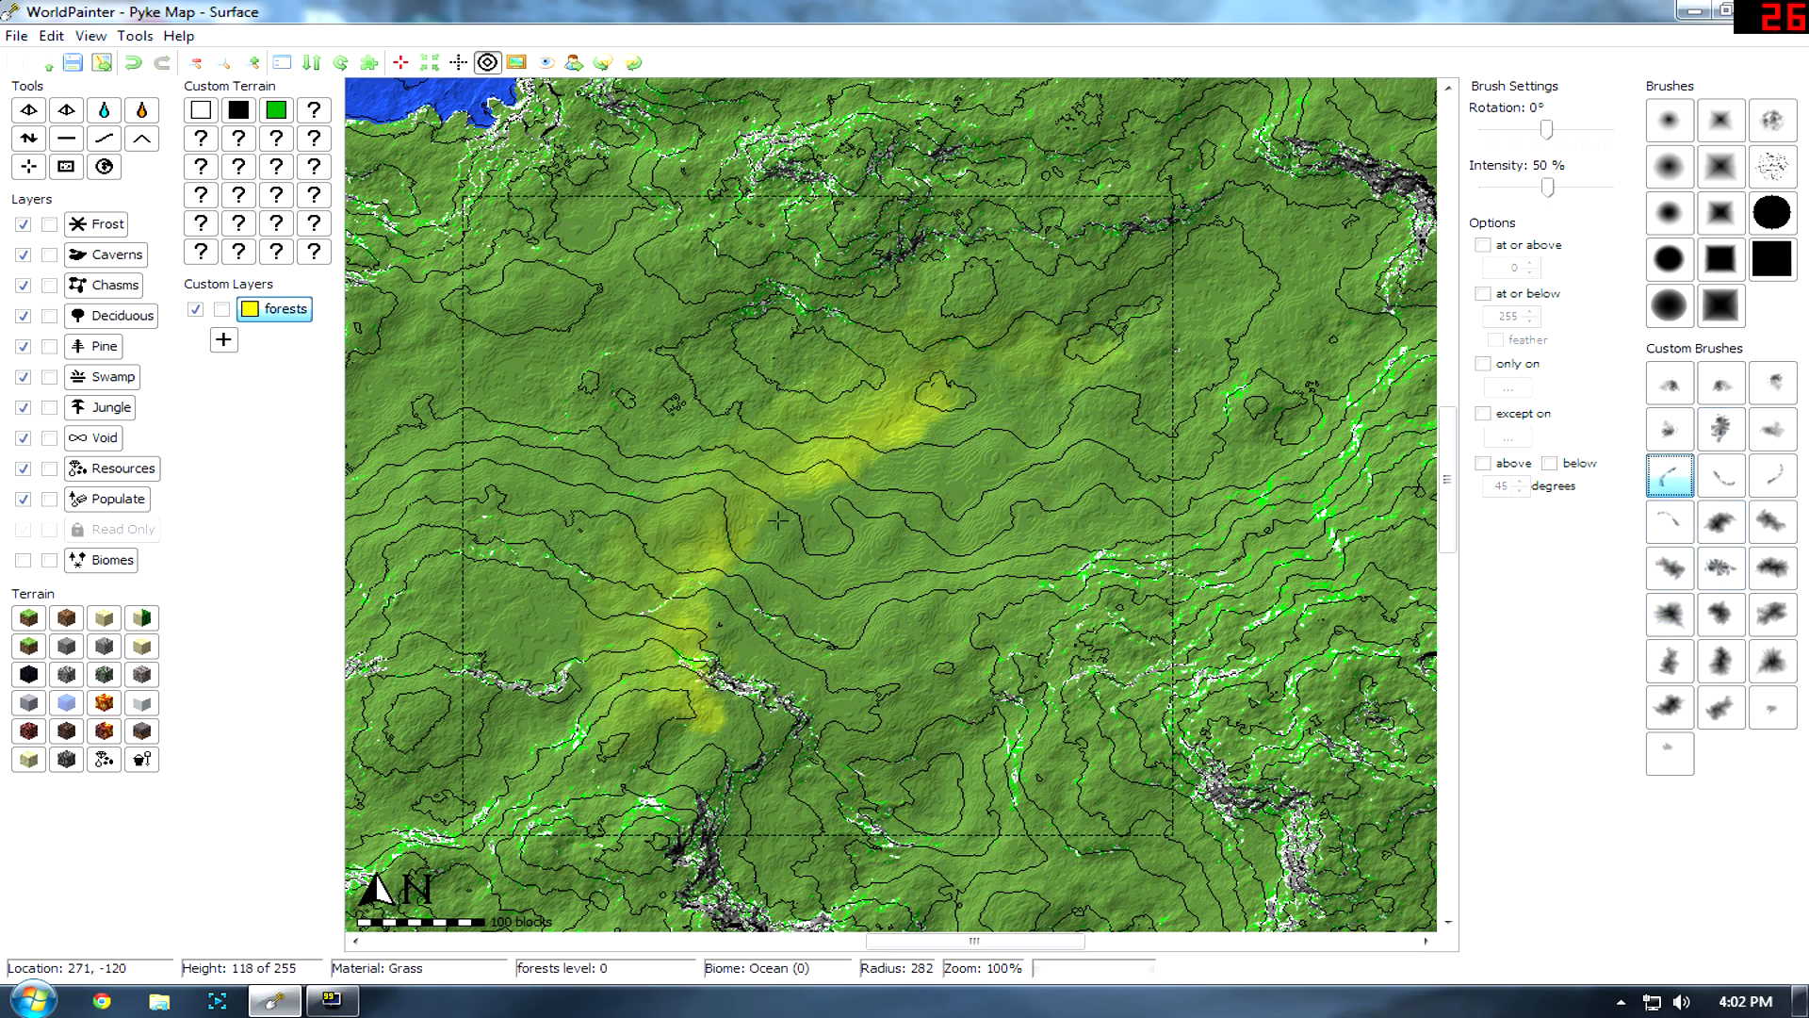
ctrl+scroll(777, 519, up, 1)
middle_drag(840, 472, 1026, 355)
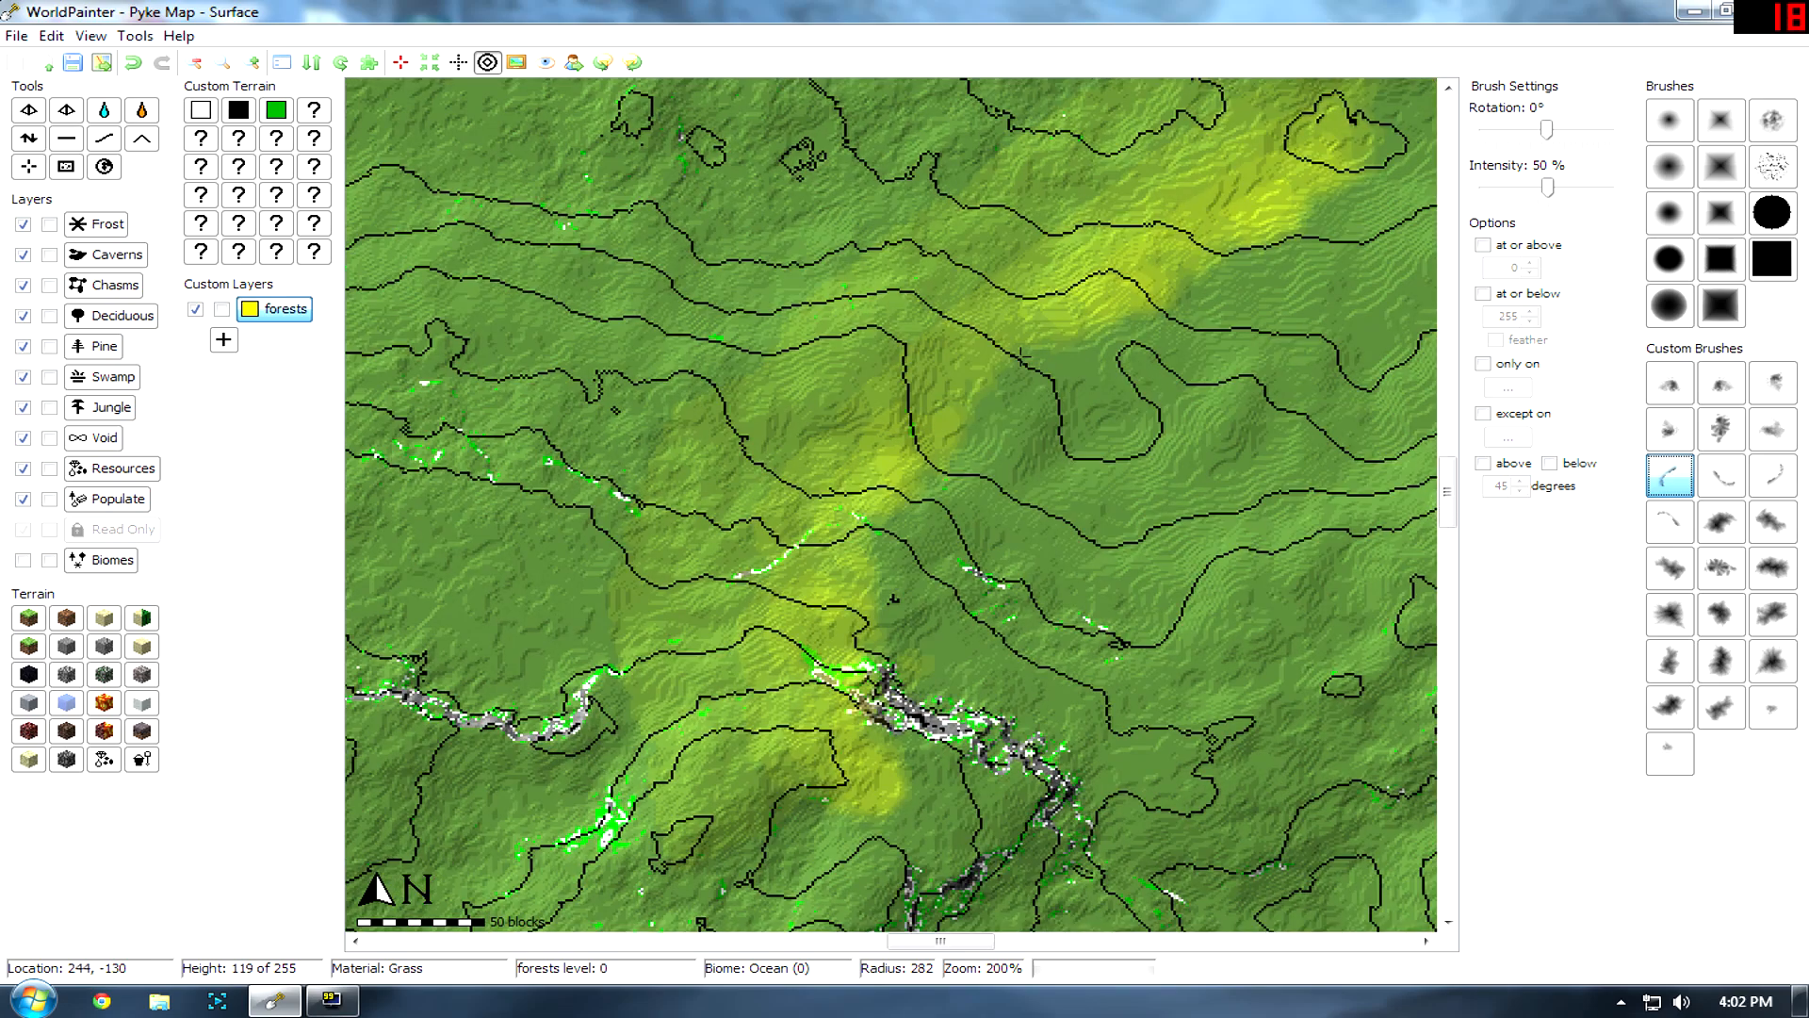
key(ctrl+z)
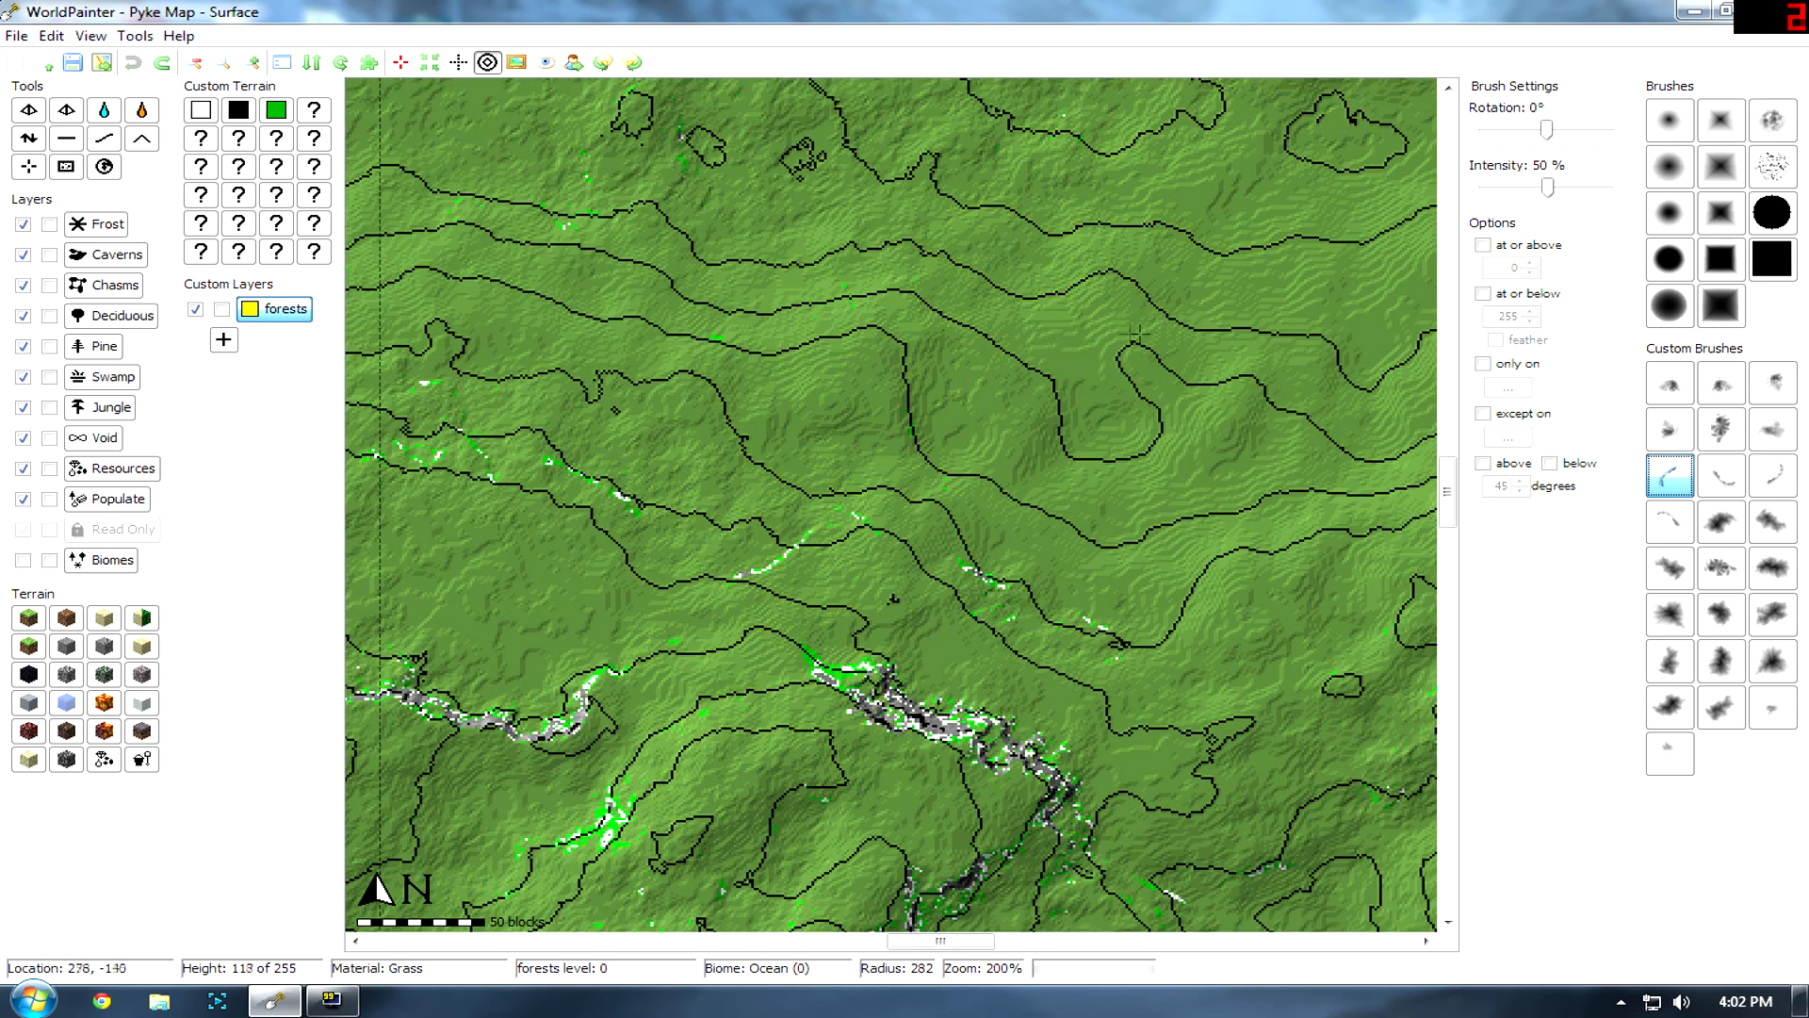
Select the round mottled brush above the Cracks brush and set its intensity to 1 %.
middle_drag(986, 428, 318, 720)
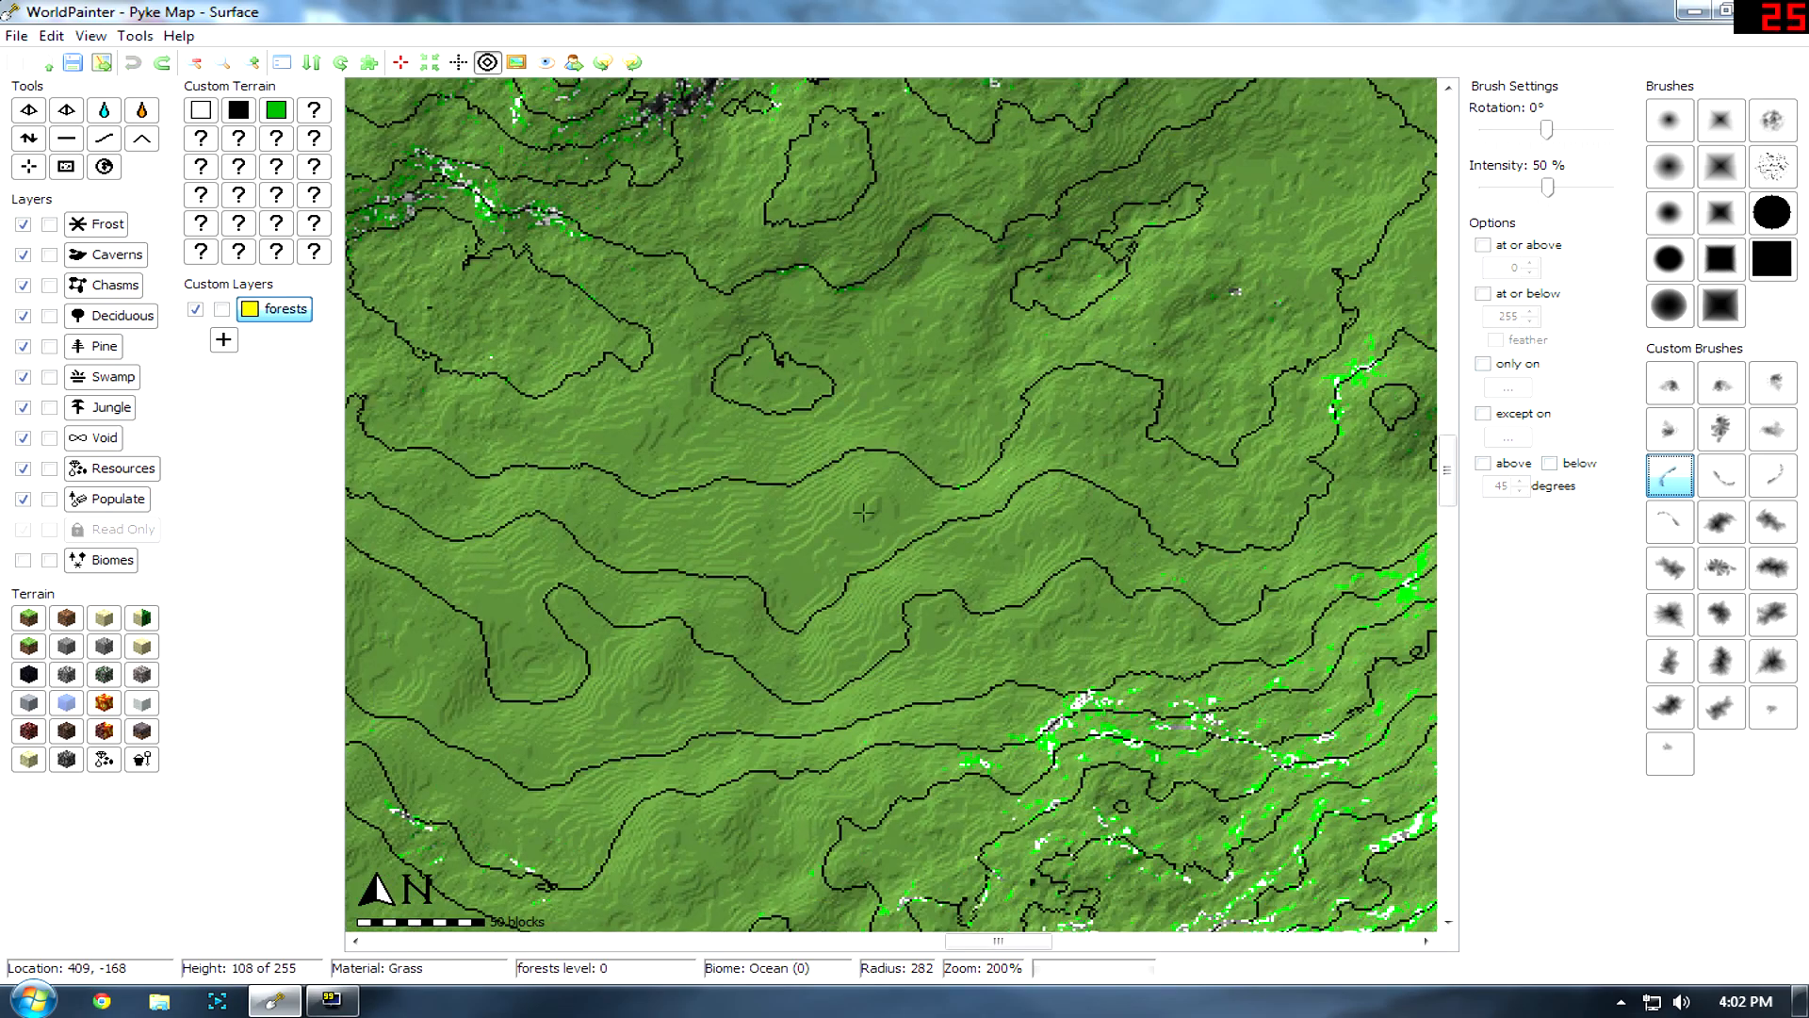
ctrl+scroll(844, 575, down, 1)
middle_drag(1121, 398, 570, 535)
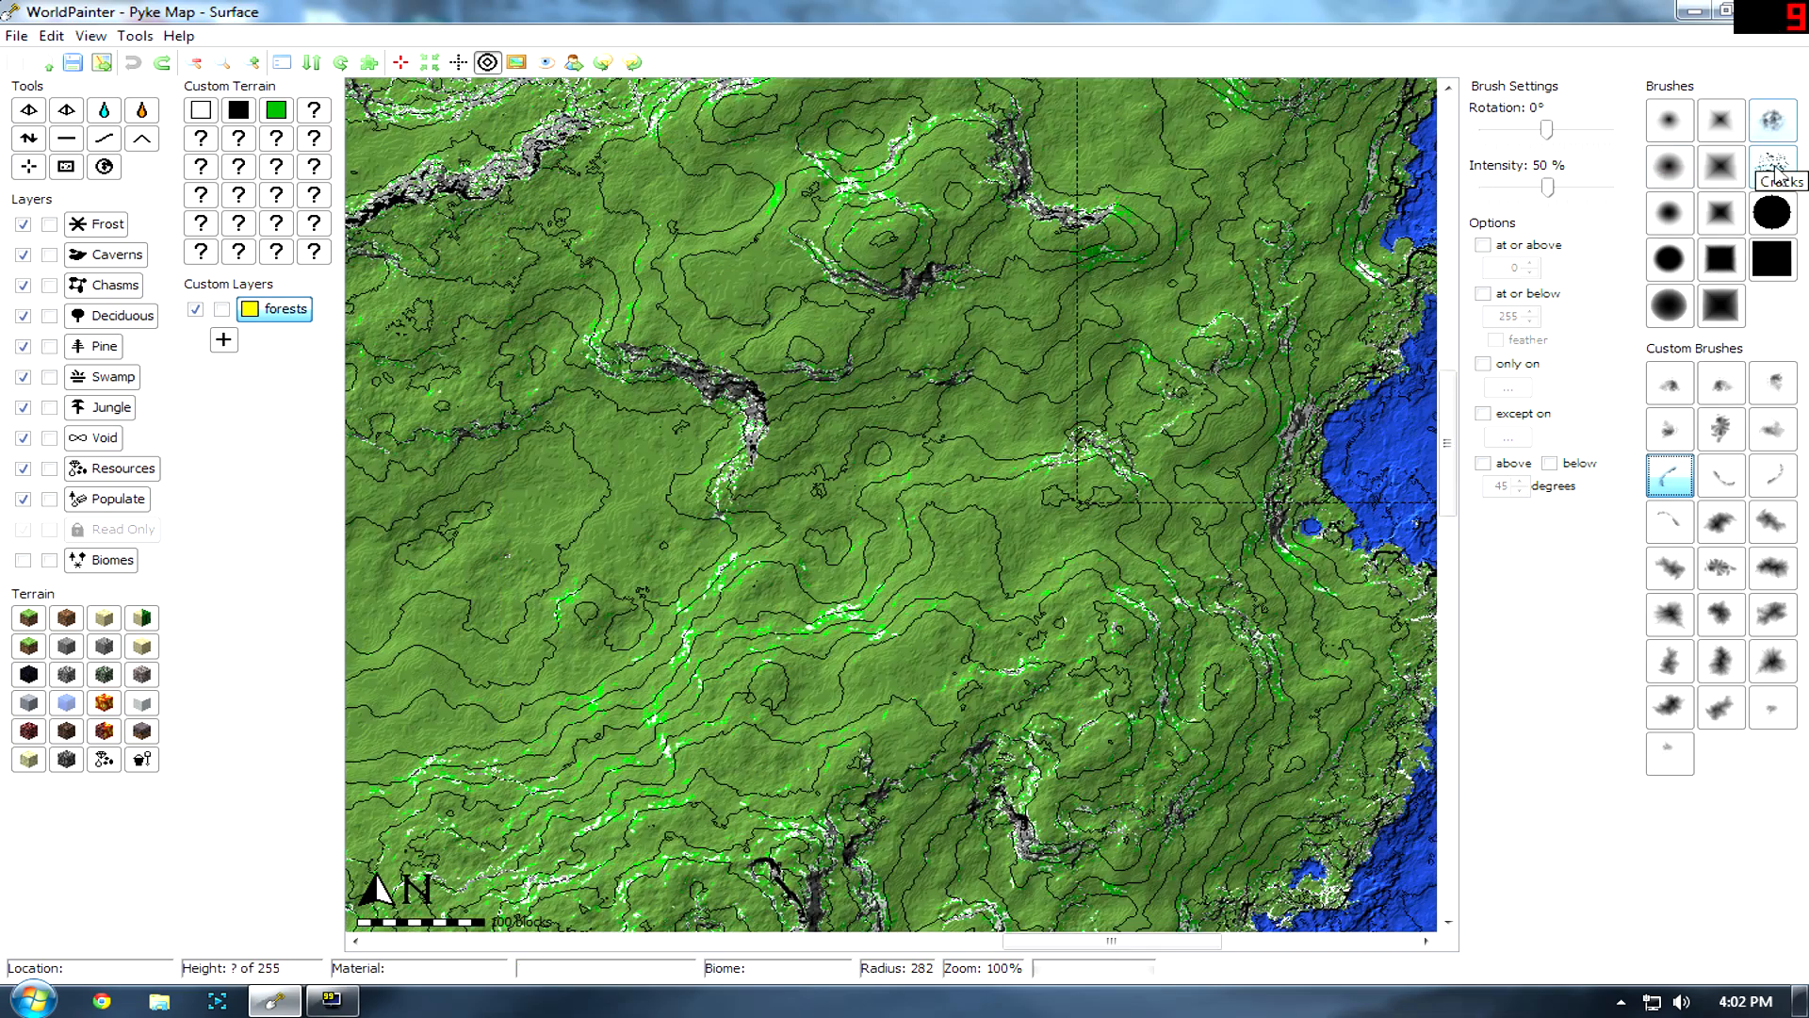
click(1773, 120)
middle_drag(1077, 296, 1497, 139)
drag(1544, 188, 1479, 191)
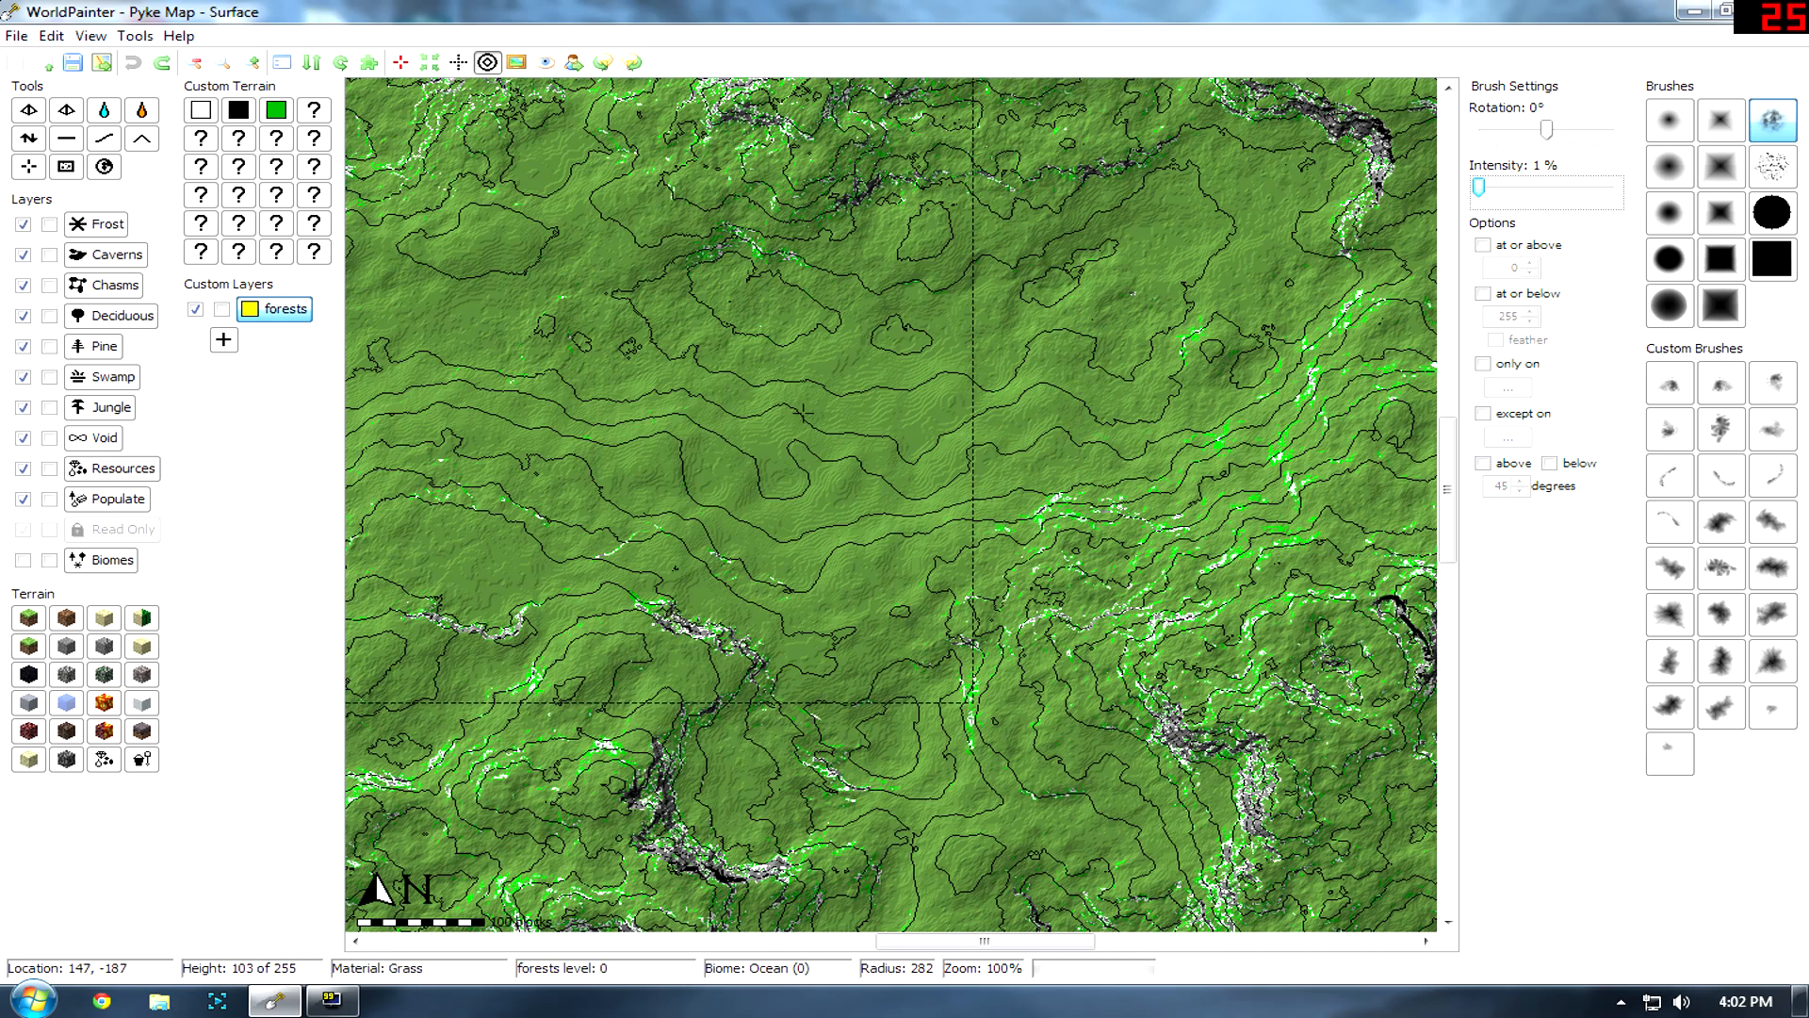
Look at the Cracks brush, return to the round mottled brush, and set its radius to 205 with intensity at 1 %.
scroll(906, 415, up, 2)
ctrl+scroll(872, 381, down, 1)
scroll(941, 501, up, 8)
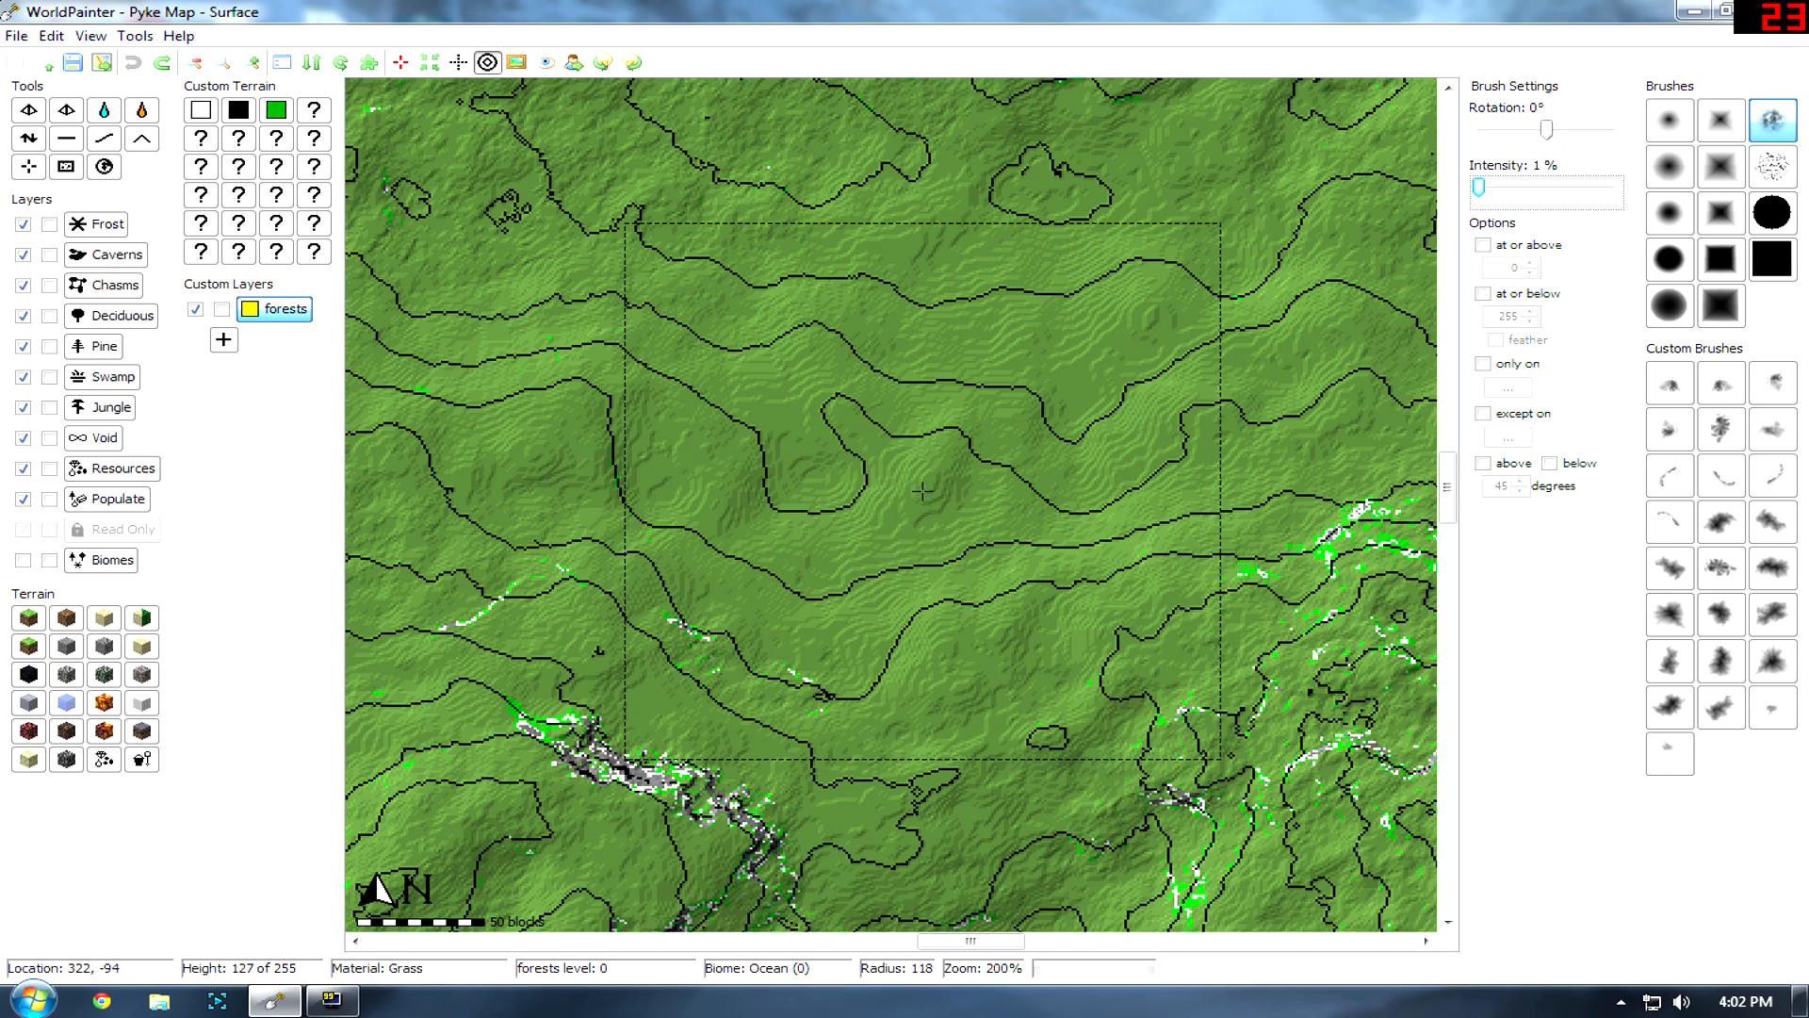
ctrl+scroll(923, 490, down, 2)
click(1773, 166)
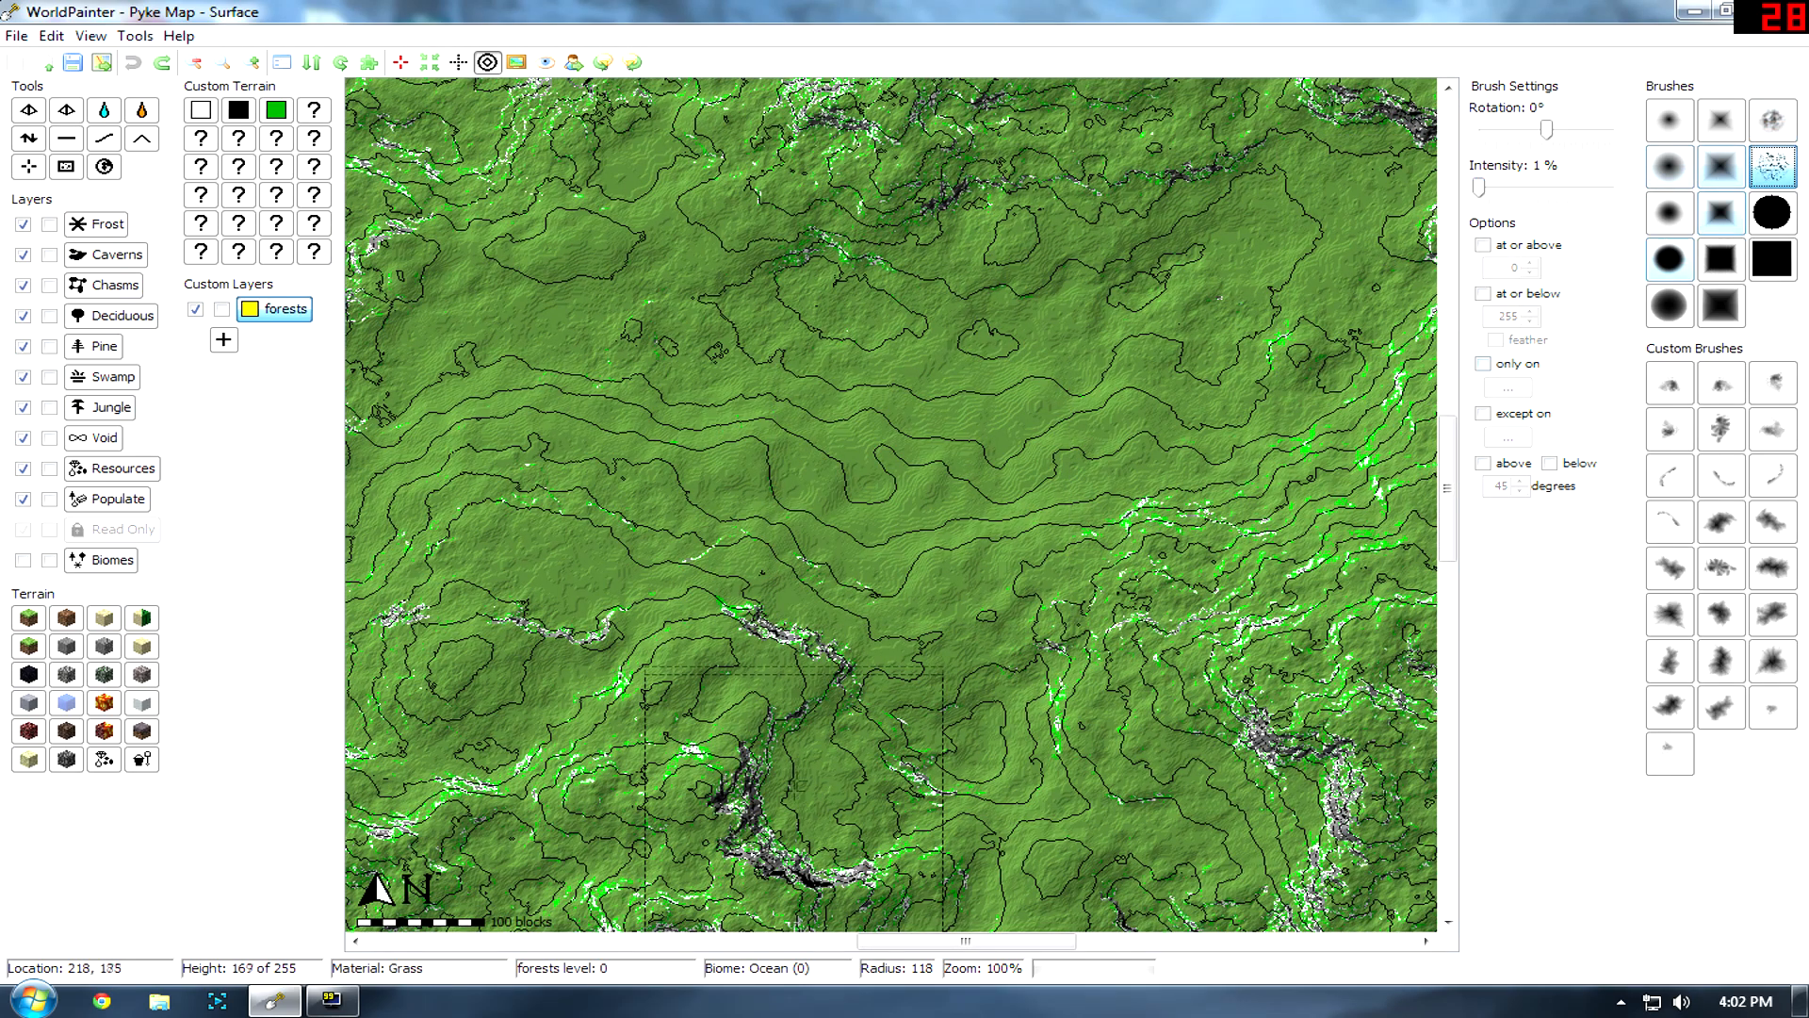
middle_drag(806, 740, 820, 728)
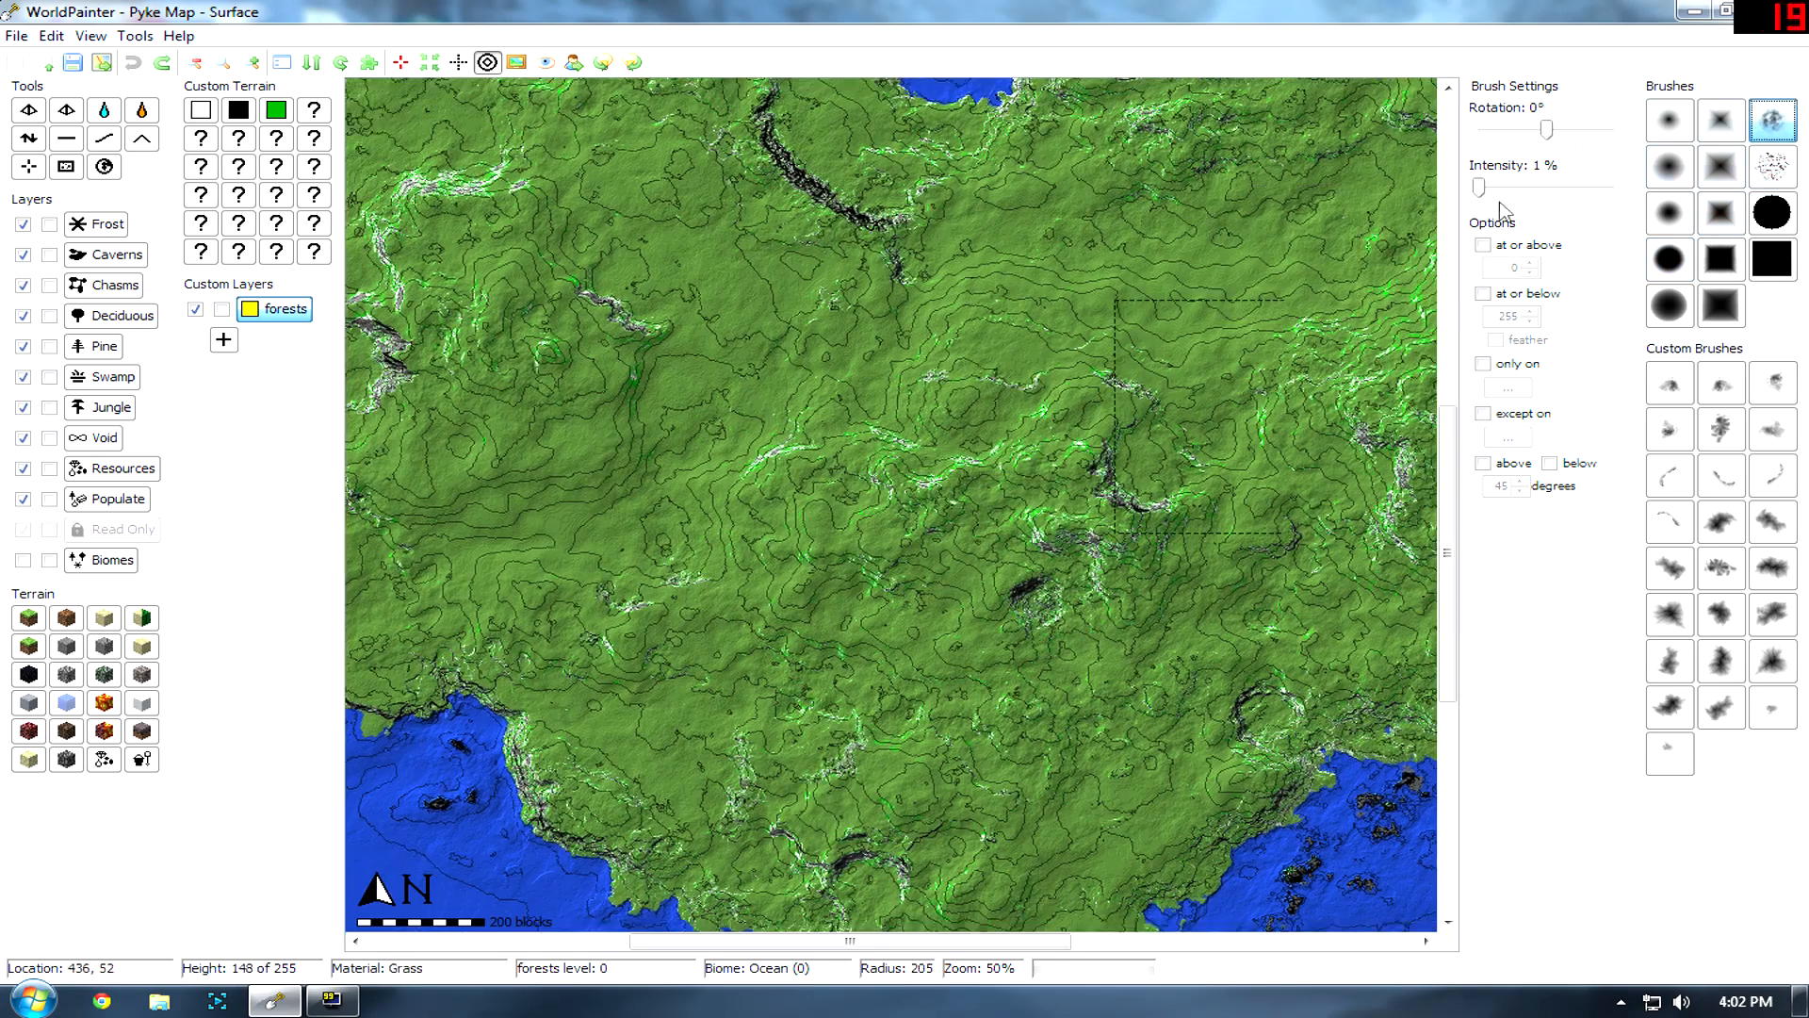
click(1481, 188)
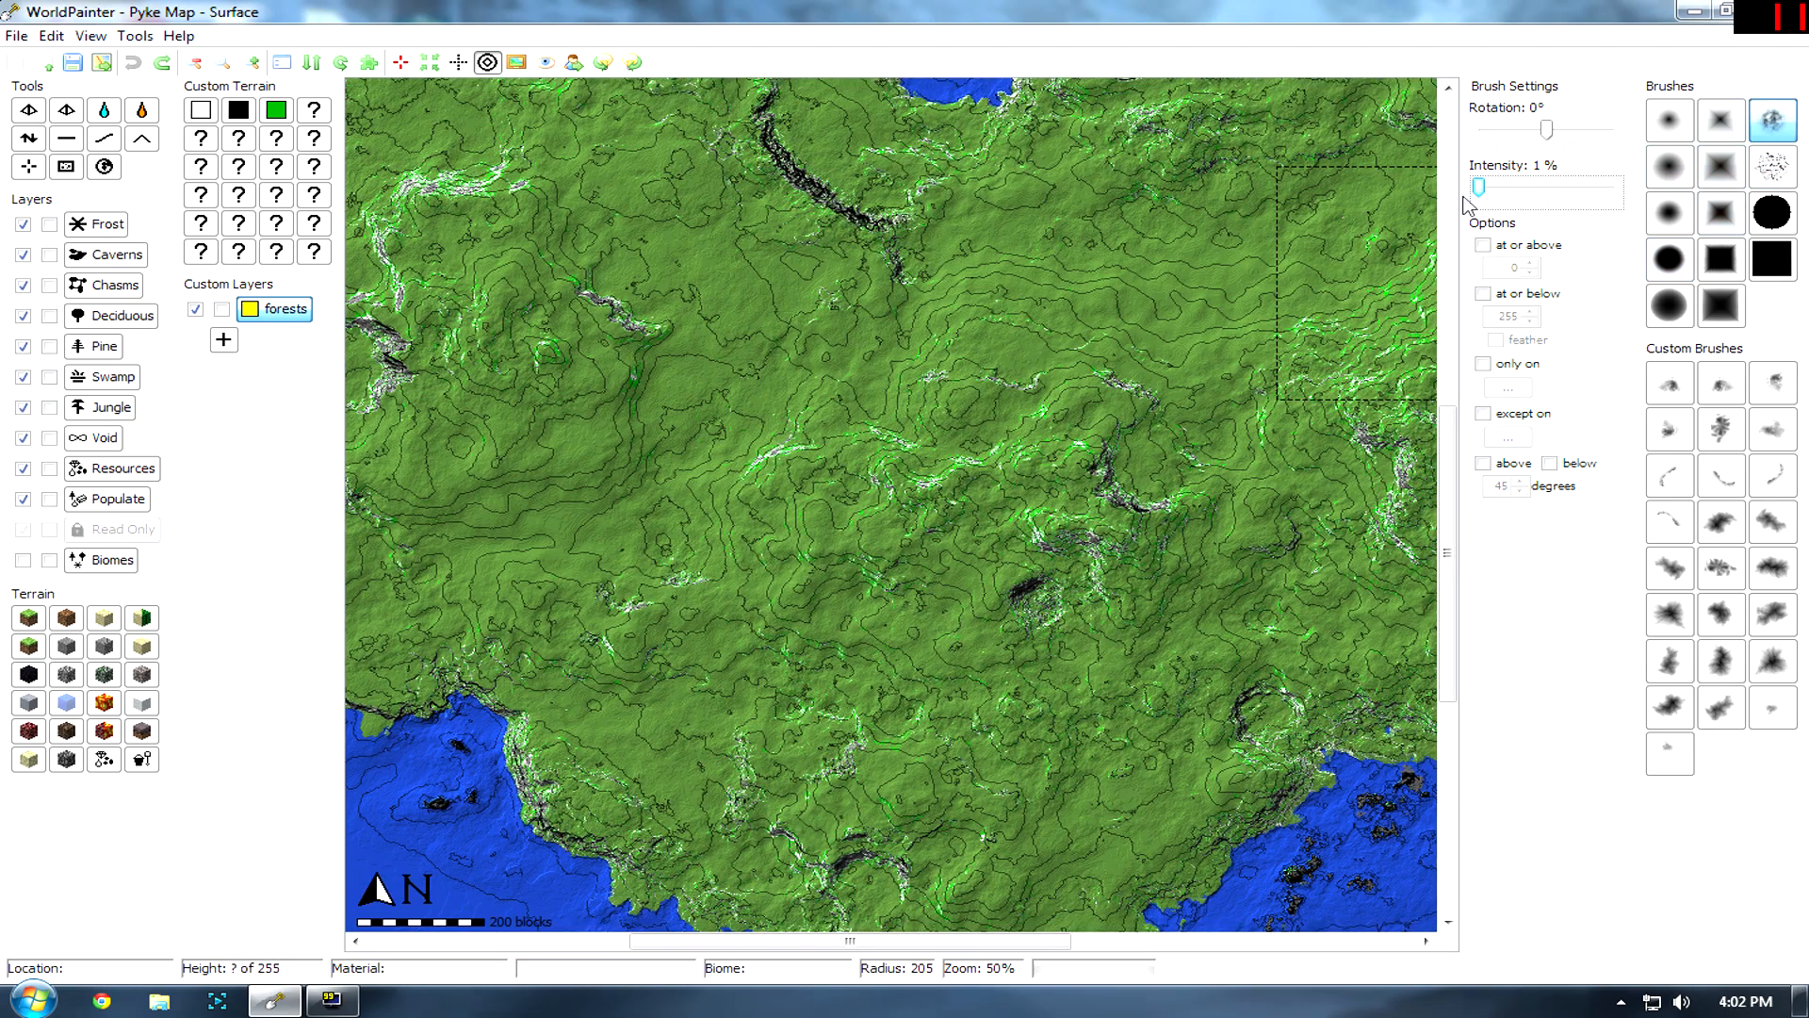
Restrict the brush so that it paints only on Grass terrain.
click(1484, 366)
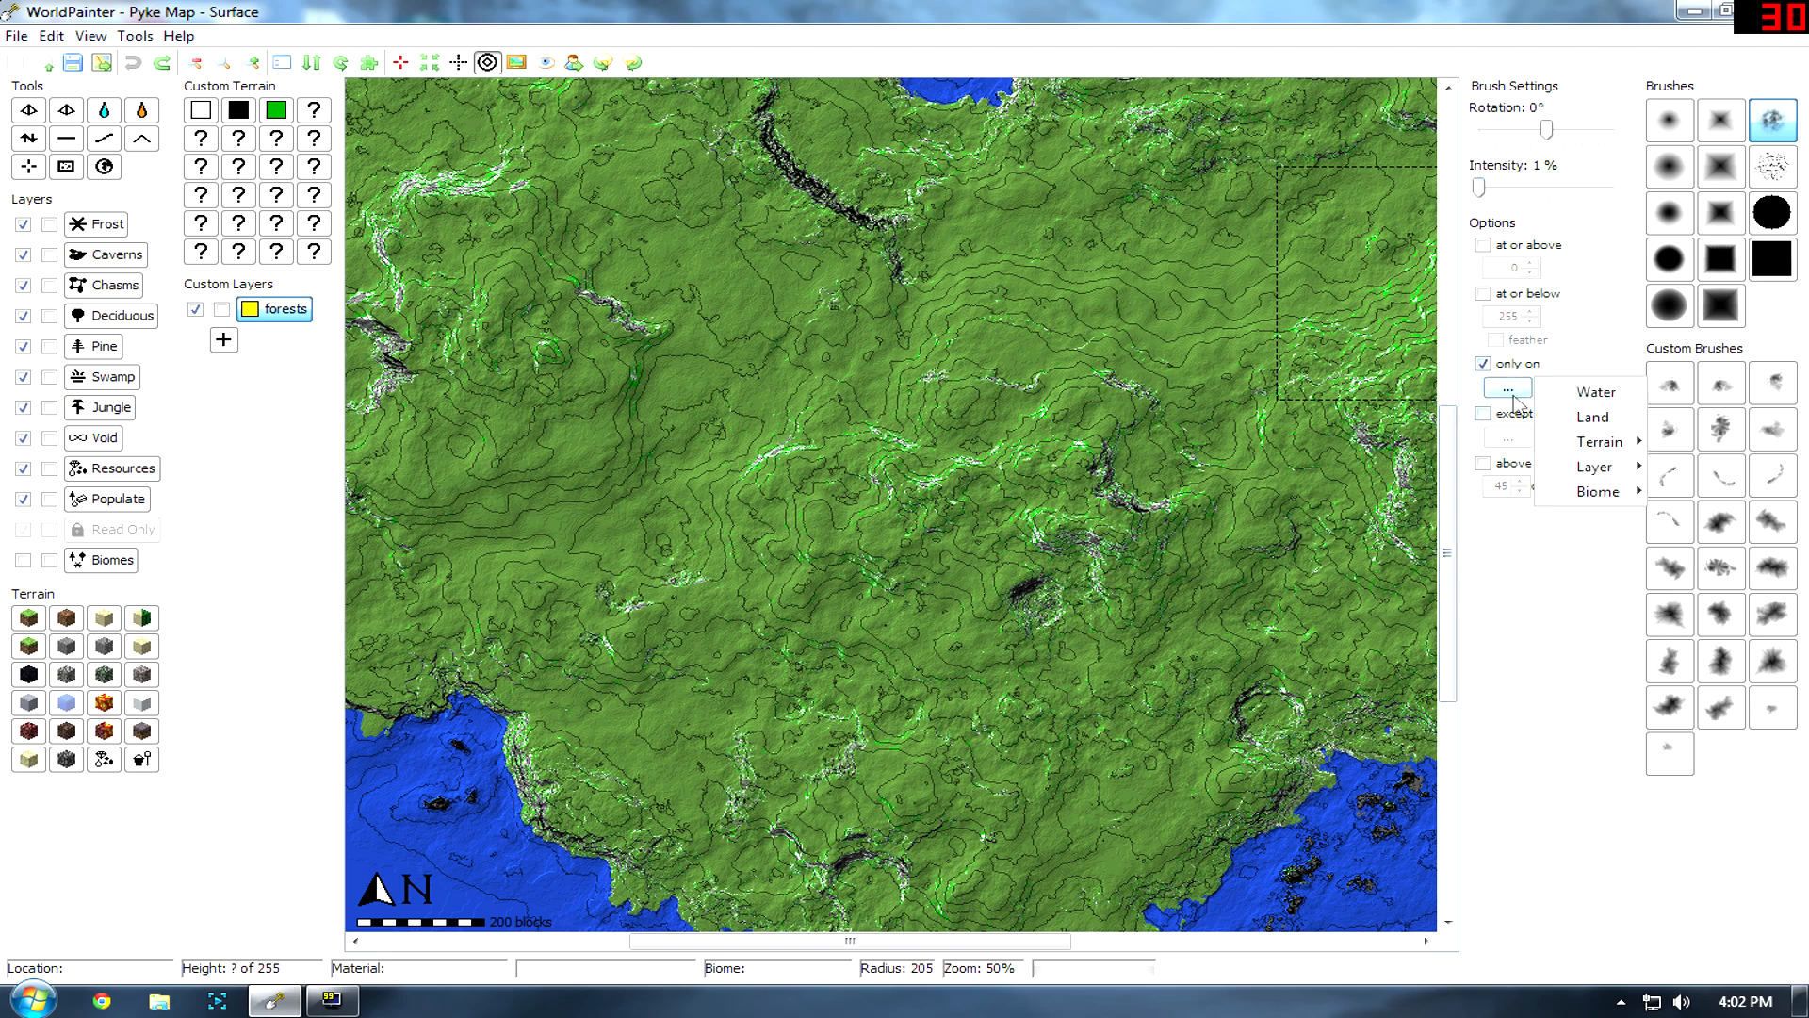
mouse_move(1572, 449)
click(1423, 331)
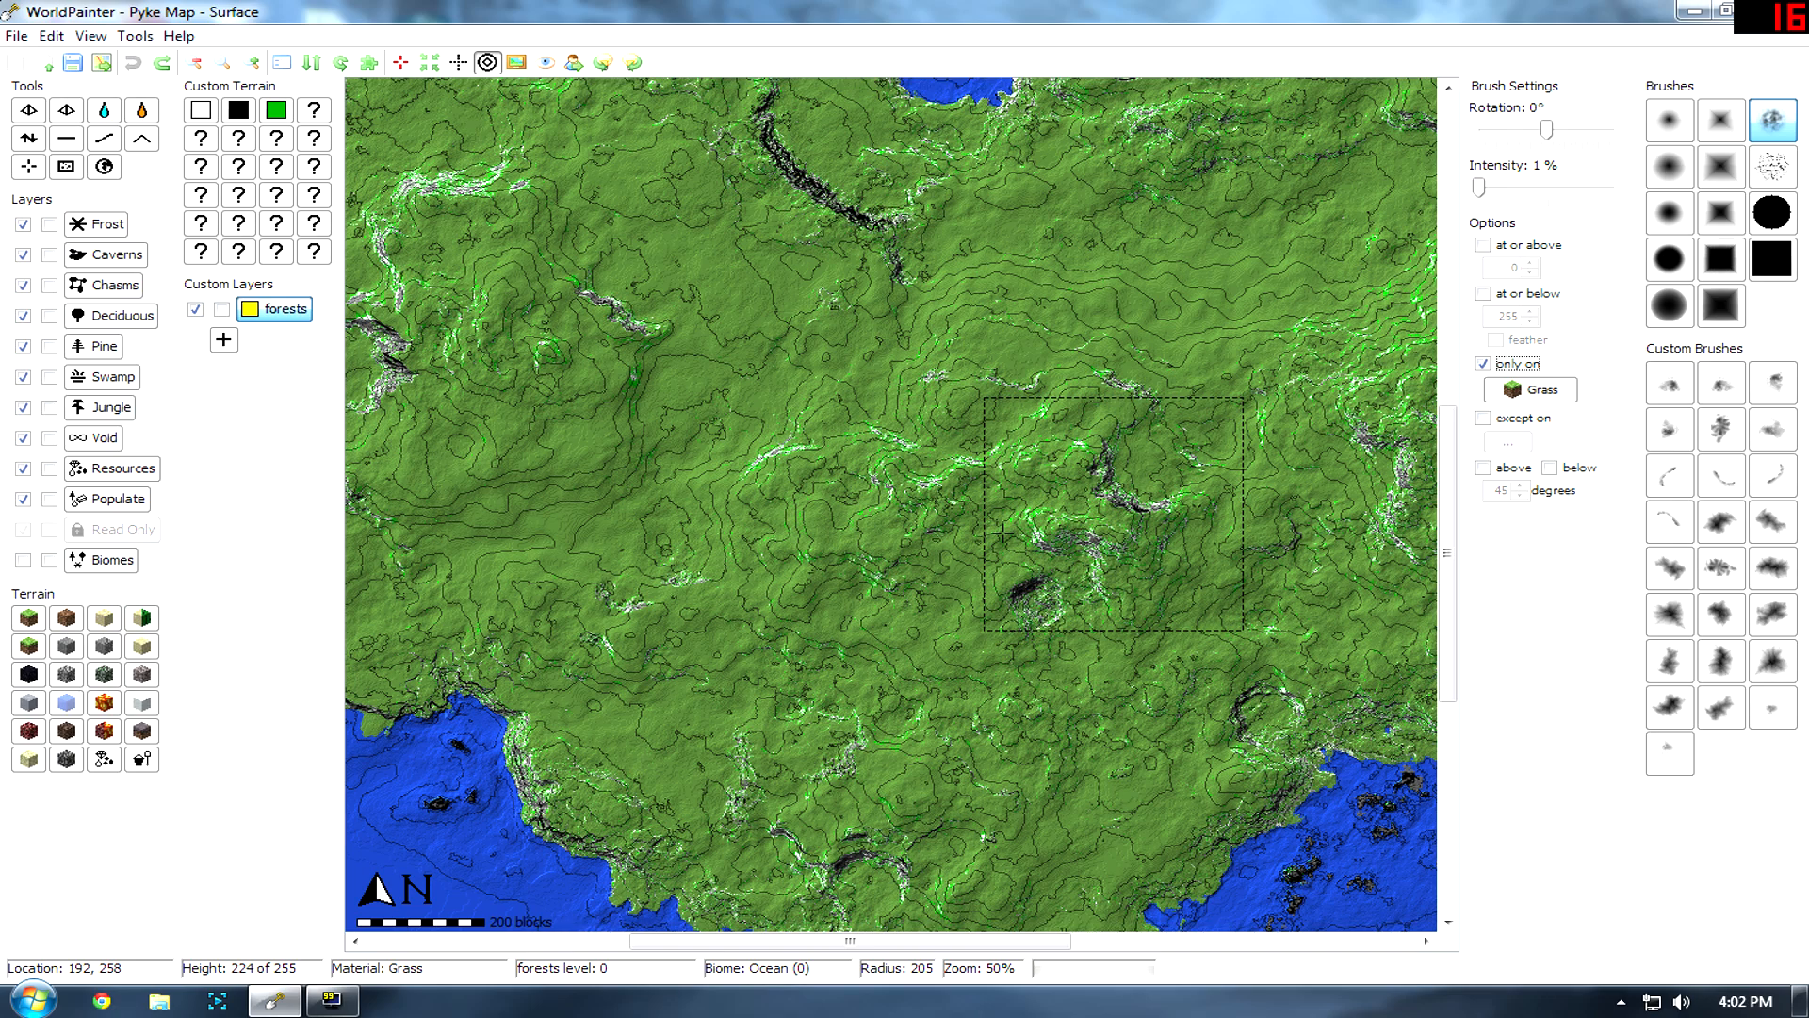
Paint a faint forests layer across the island's southern grassland with the mottled brush at radius 271 and 1 % intensity.
middle_drag(807, 537, 845, 283)
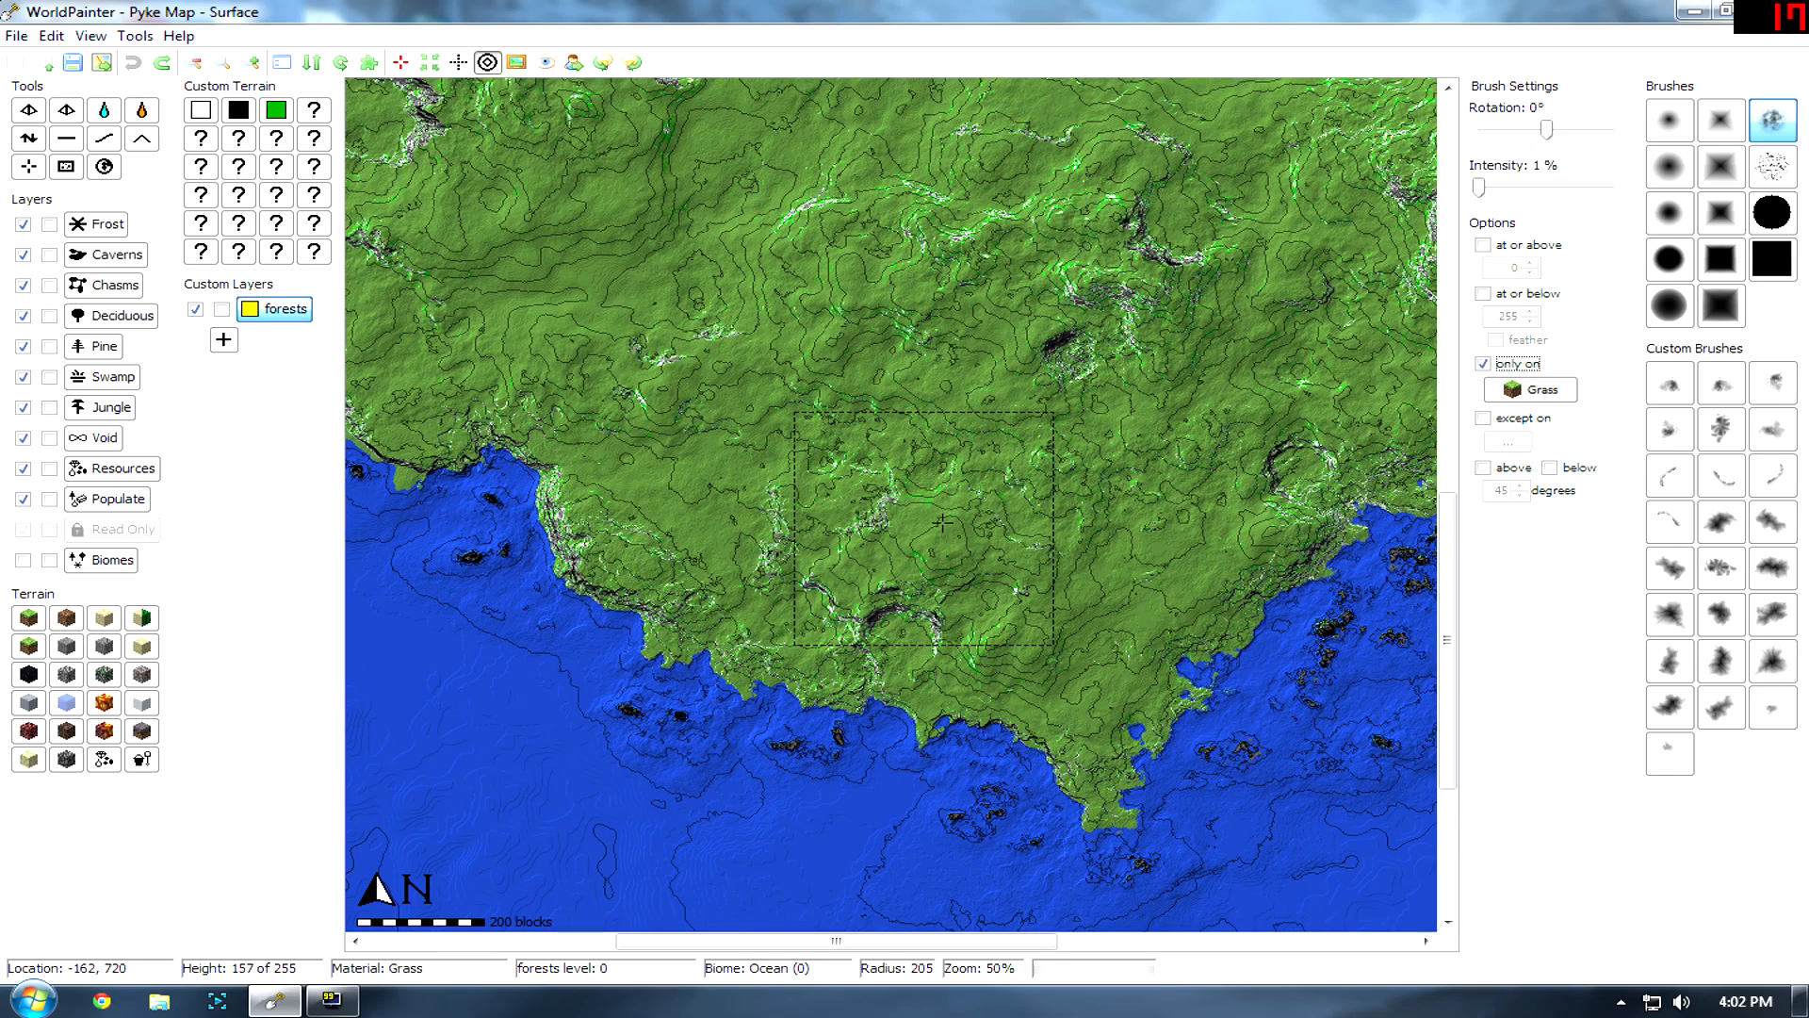
scroll(999, 547, up, 3)
mouse_move(1065, 576)
mouse_down()
mouse_move(765, 514)
mouse_move(884, 418)
mouse_move(1146, 400)
mouse_up()
mouse_move(1319, 405)
middle_down()
mouse_move(1121, 485)
mouse_move(1074, 576)
middle_up()
middle_drag(603, 500, 993, 496)
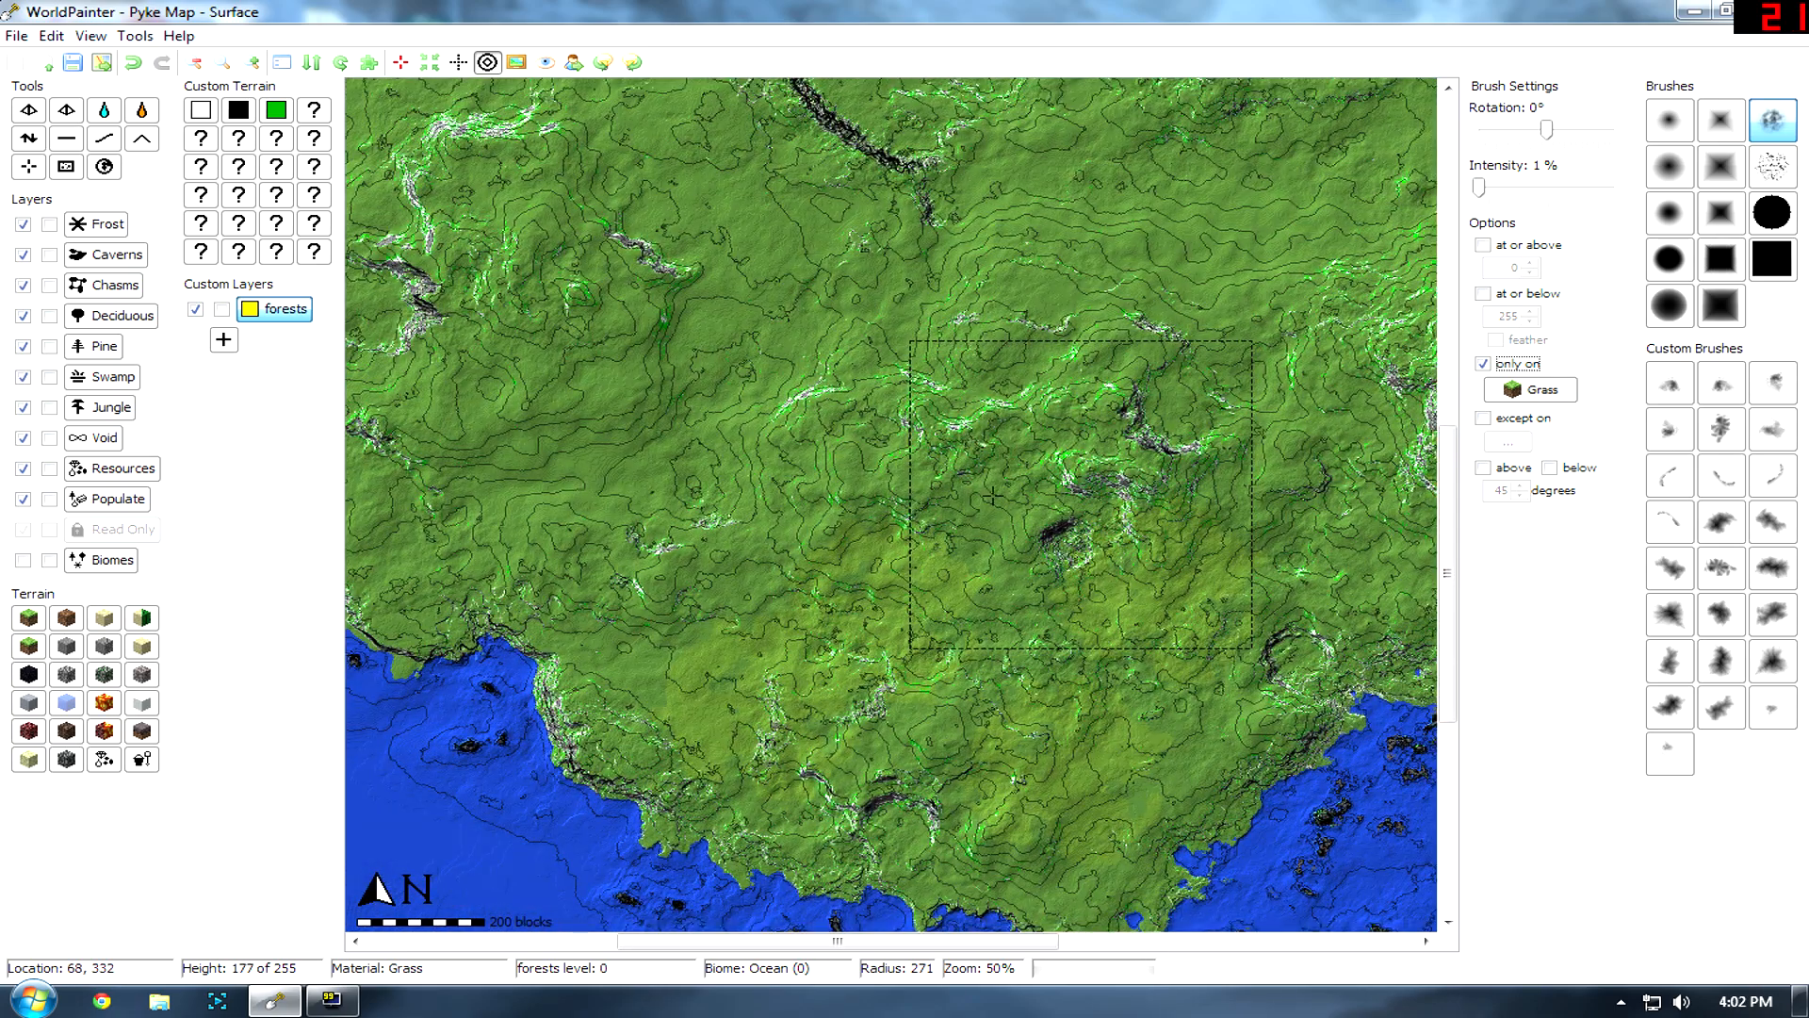
Continue the faint forests layer over the western highlands and the eastern inland areas at radius 271 and 1 % intensity.
middle_drag(567, 469, 988, 555)
mouse_move(1039, 556)
mouse_down()
mouse_move(718, 538)
mouse_move(904, 348)
mouse_move(683, 326)
mouse_up()
click(711, 274)
middle_drag(969, 162, 797, 415)
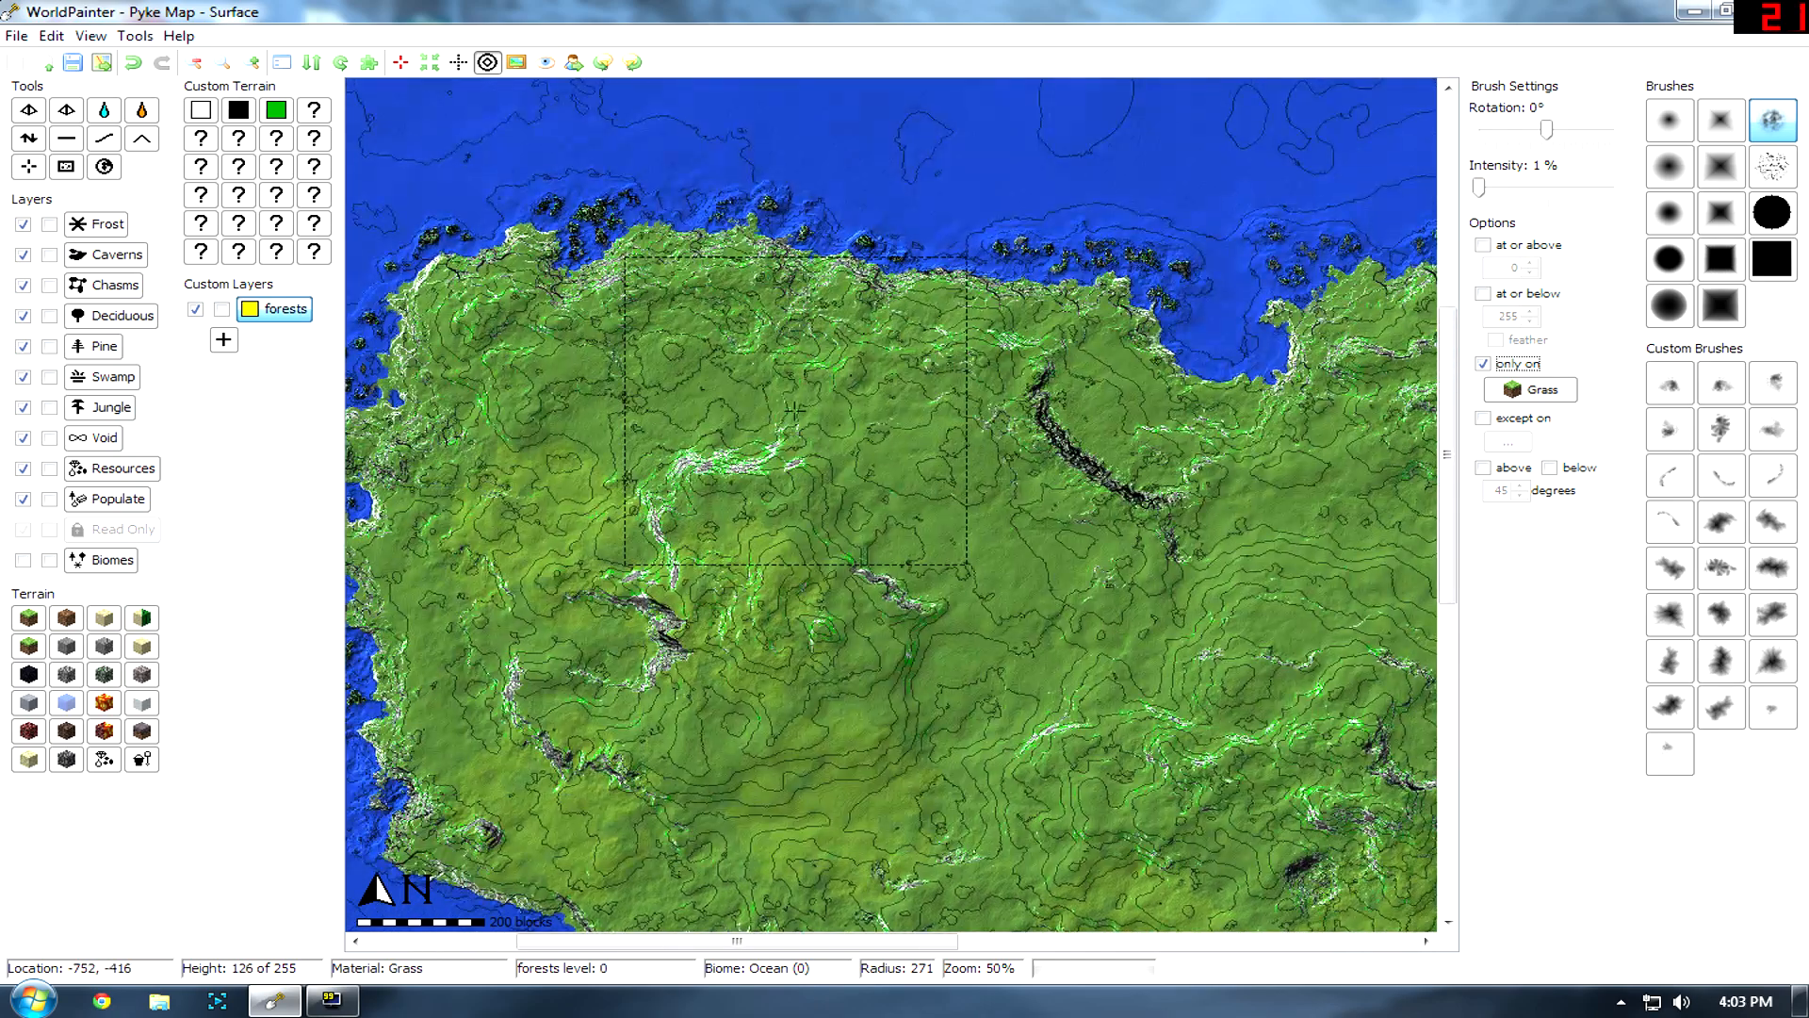
mouse_move(924, 566)
middle_down()
mouse_move(538, 536)
mouse_move(655, 424)
mouse_move(586, 600)
mouse_move(511, 638)
middle_up()
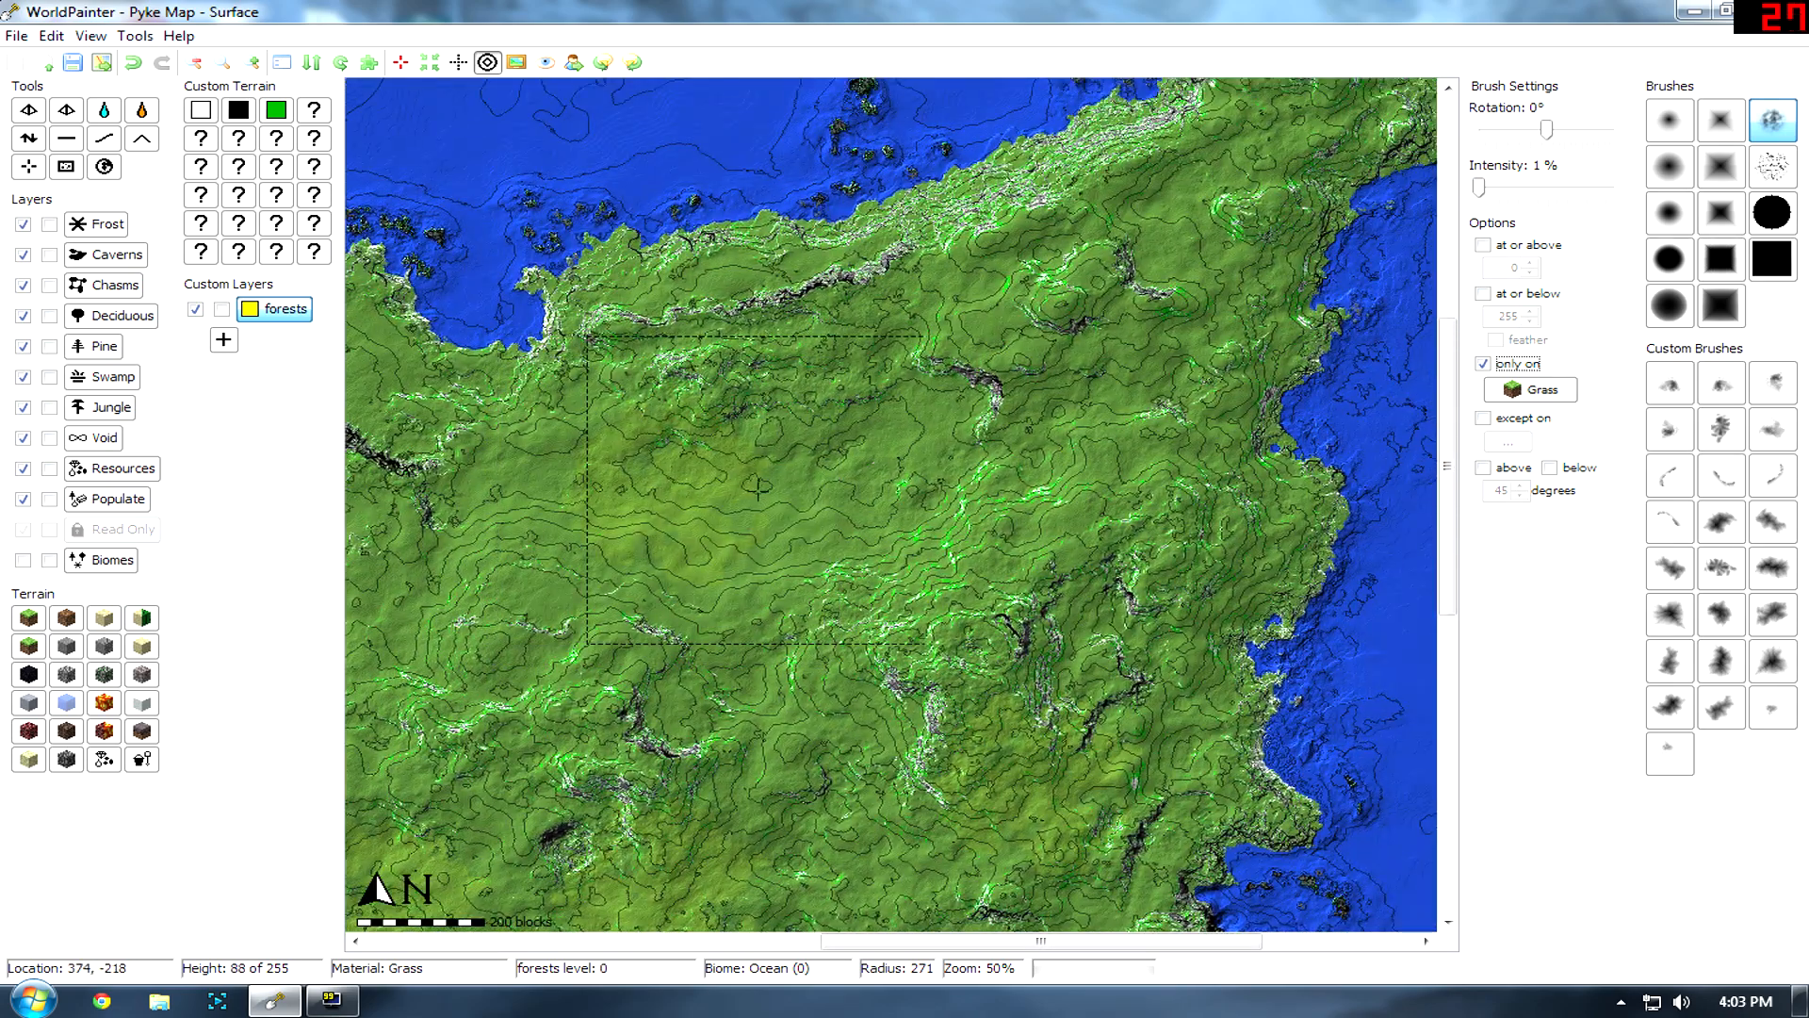
Set the brush intensity to 8 % and radius to 196, and thicken the forests layer on the north-eastern inland grassland.
drag(1477, 189, 1489, 189)
scroll(782, 514, up, 4)
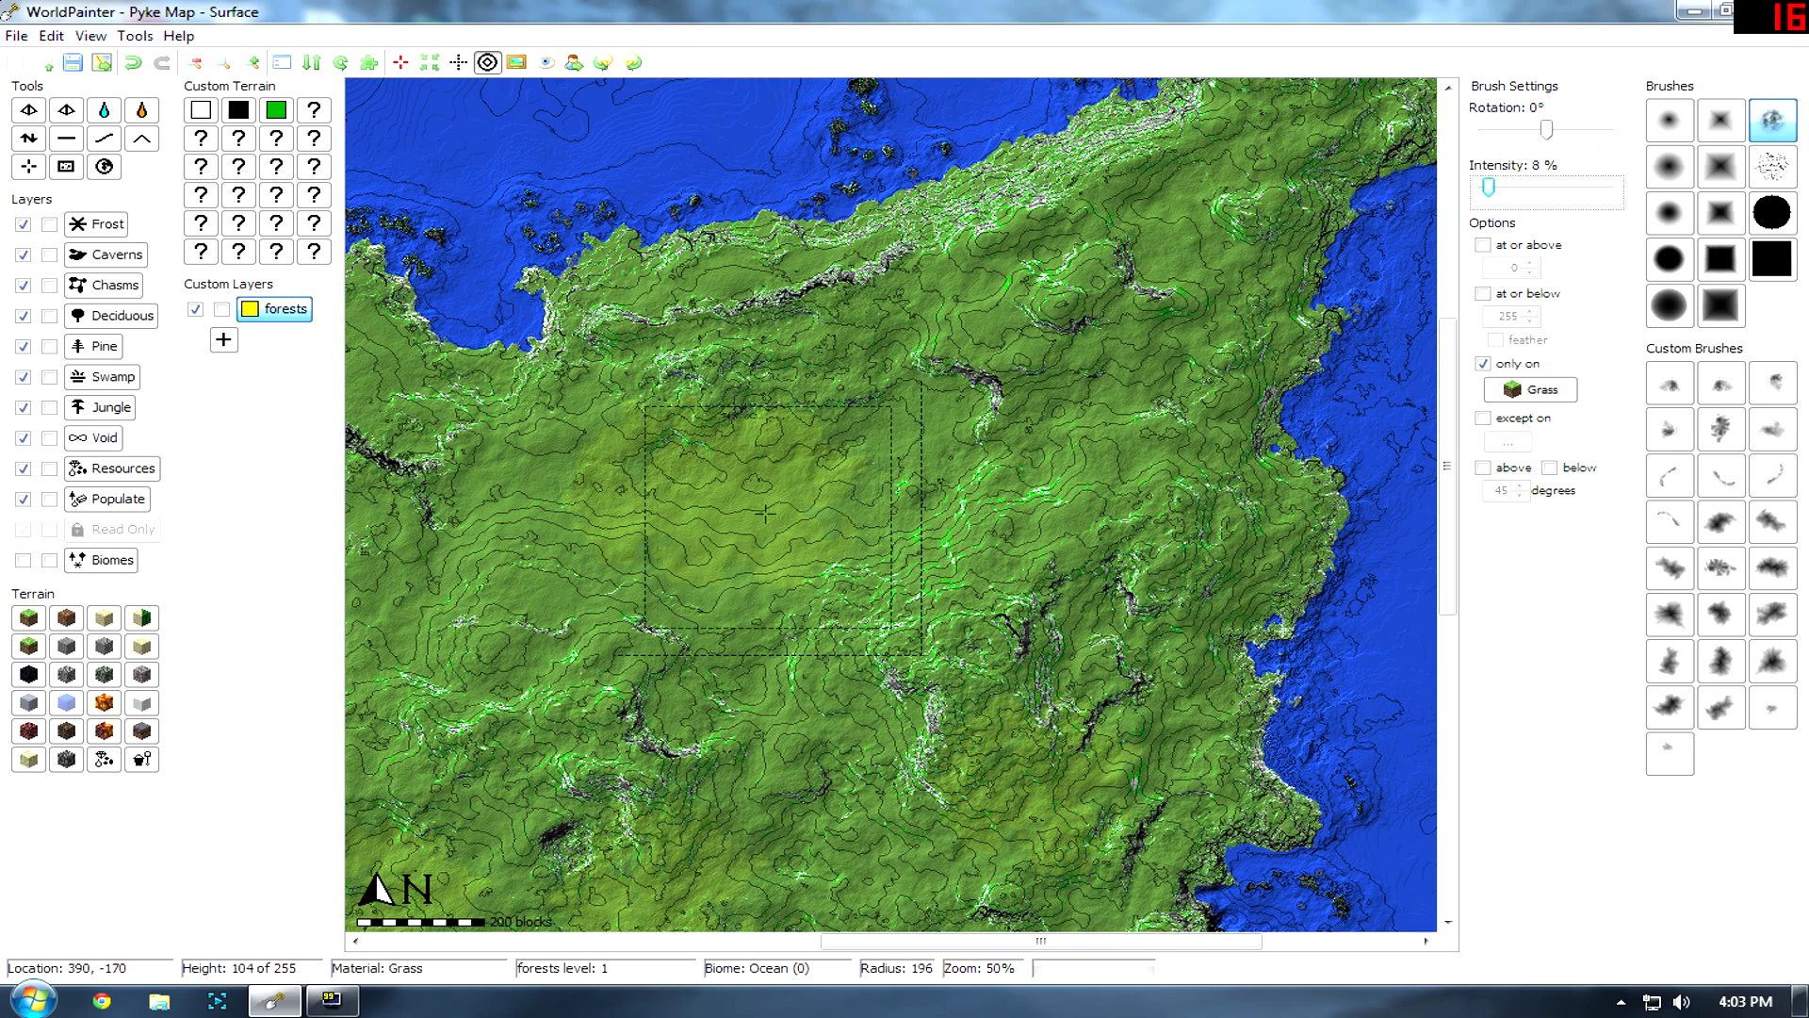
ctrl+scroll(696, 503, up, 2)
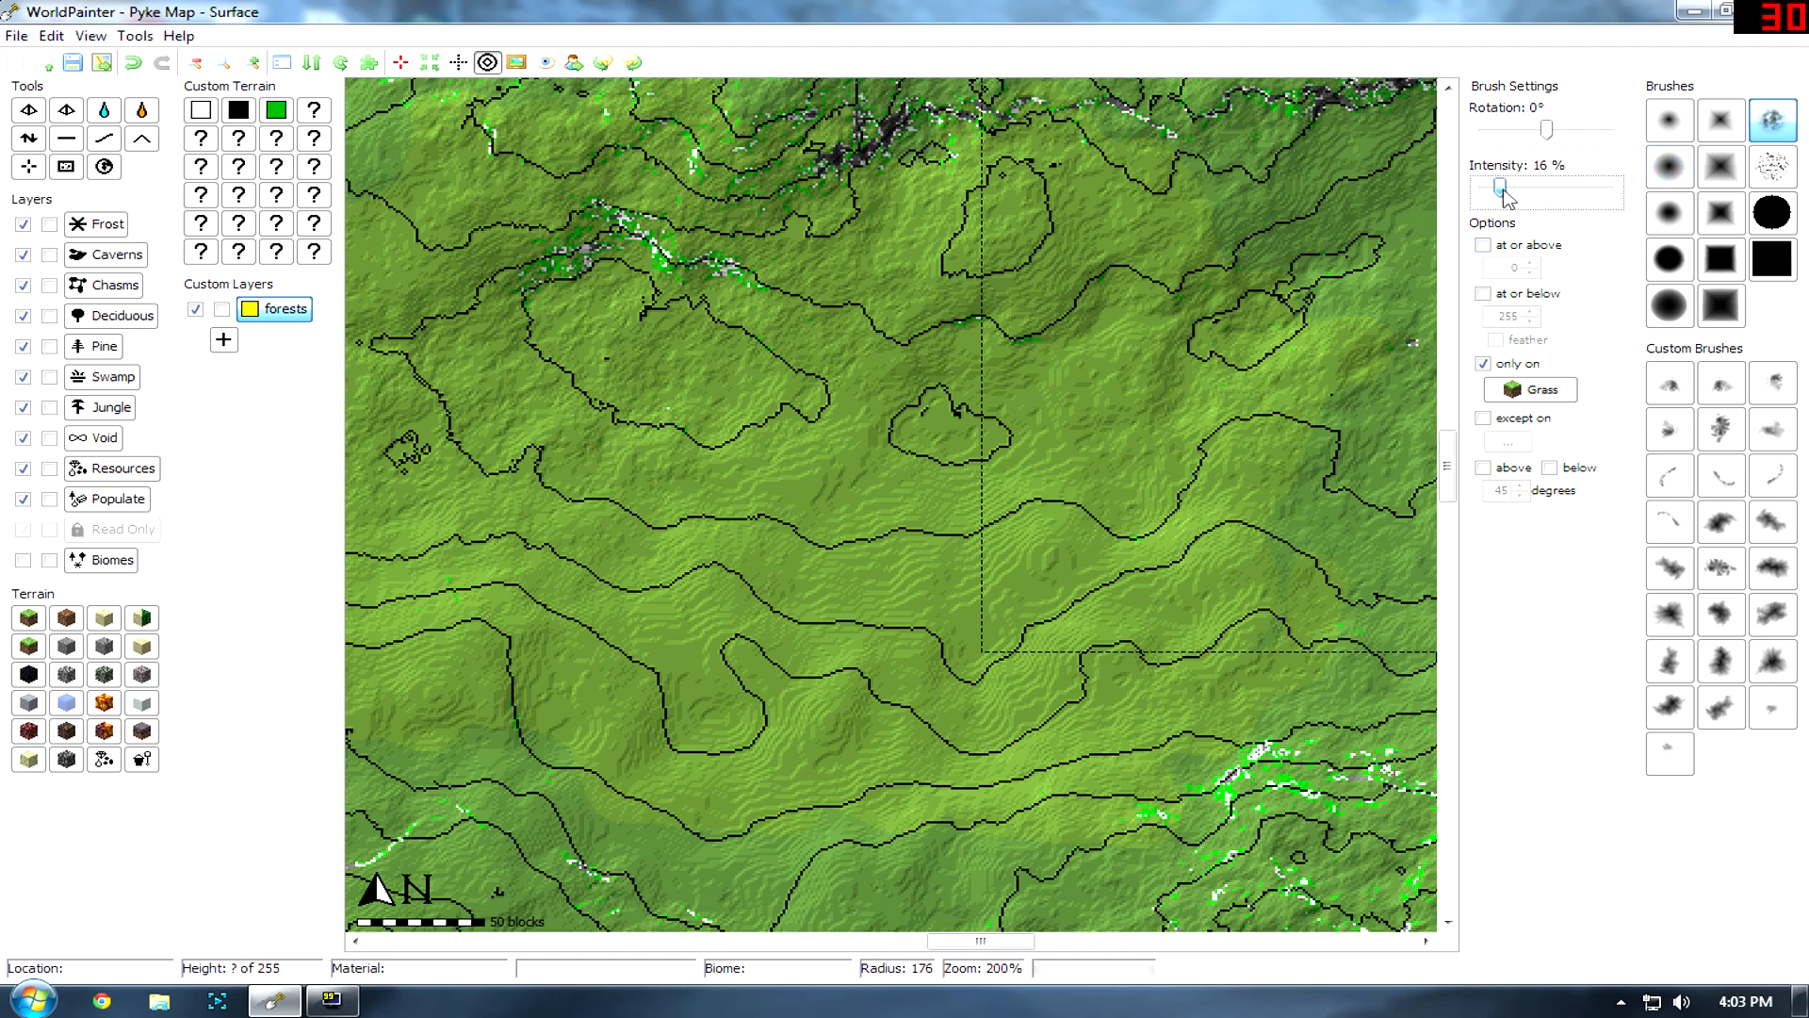
Set the brush intensity to 15 % and radius to 114, and add small denser forest patches on the inland grassland.
scroll(696, 570, up, 4)
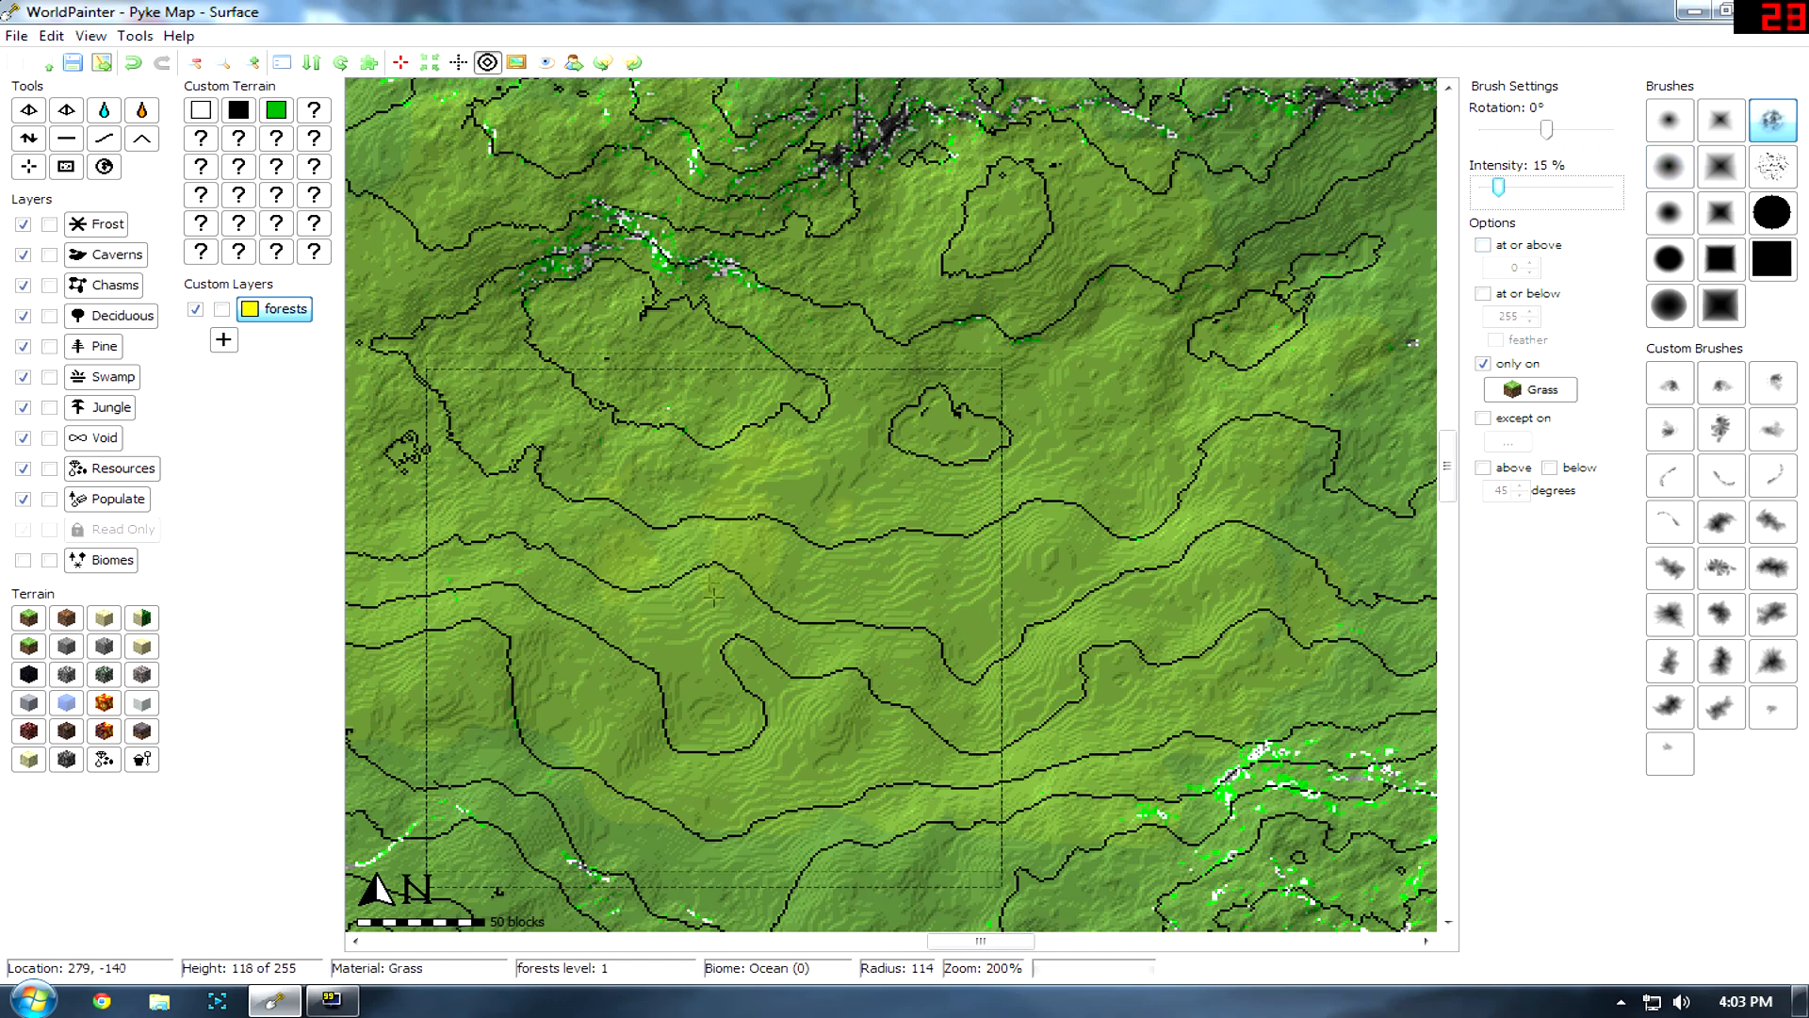
ctrl+scroll(696, 570, up, 1)
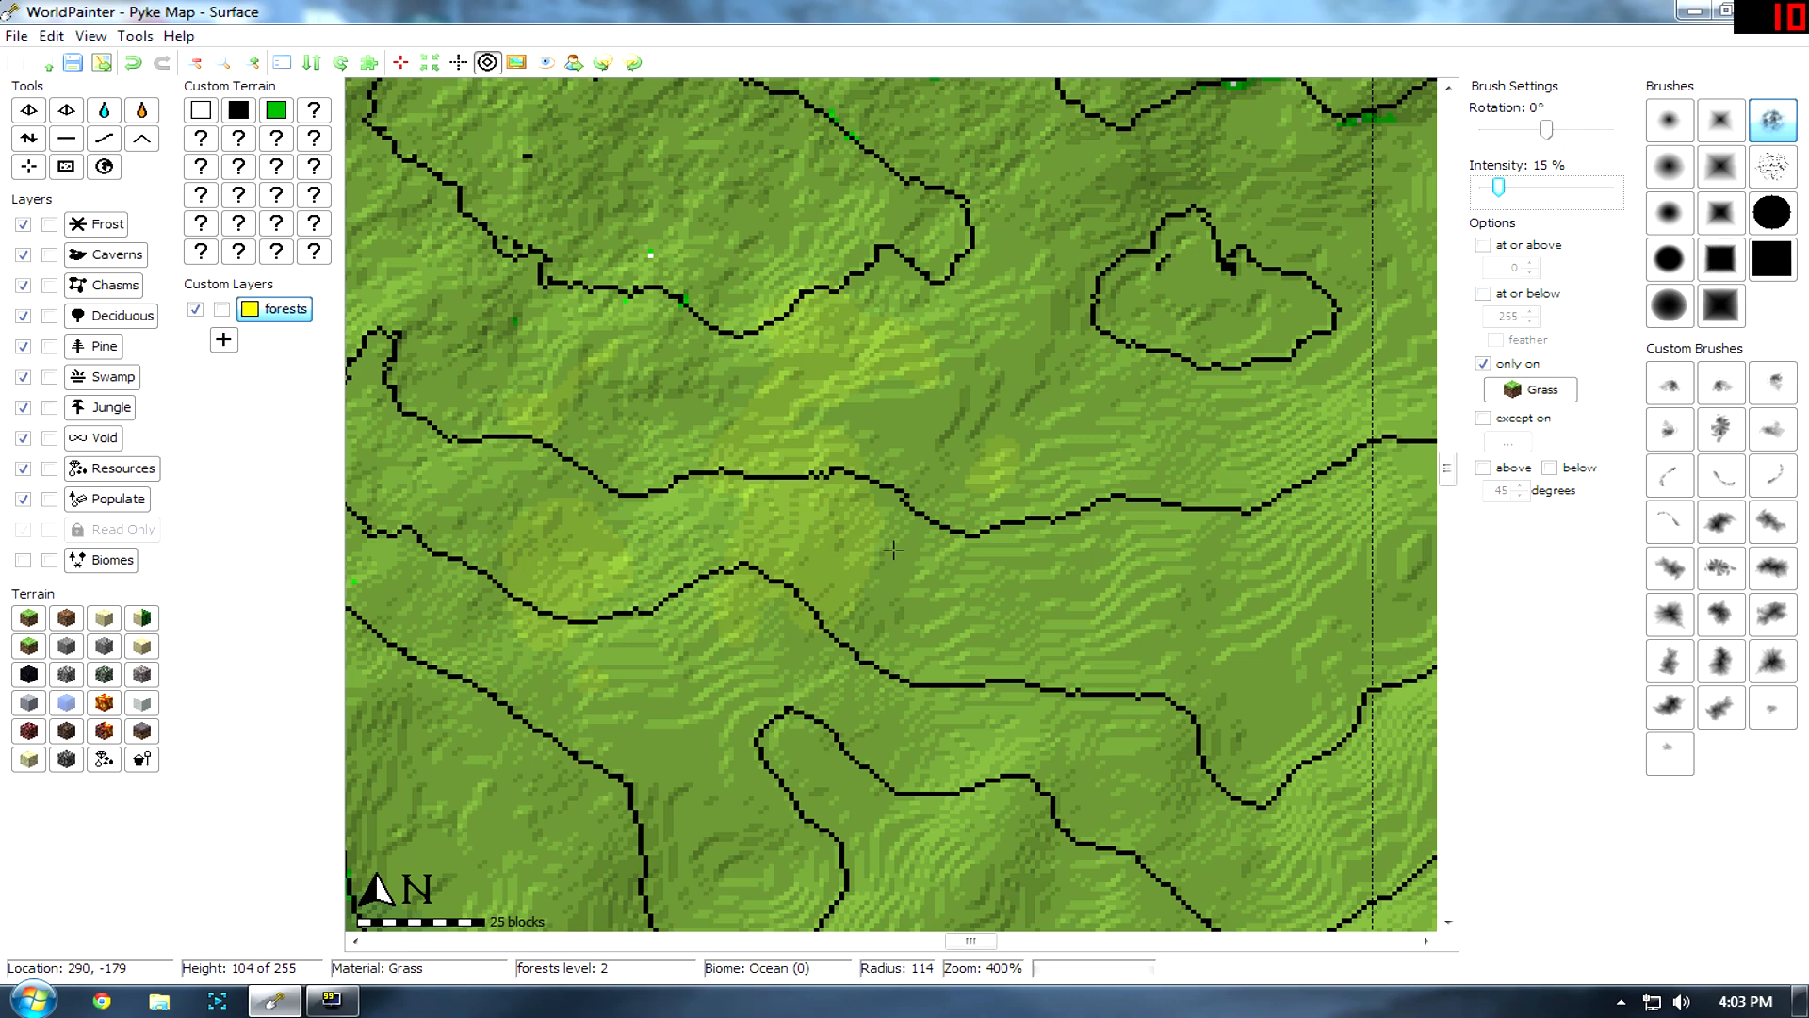
middle_drag(949, 577, 827, 516)
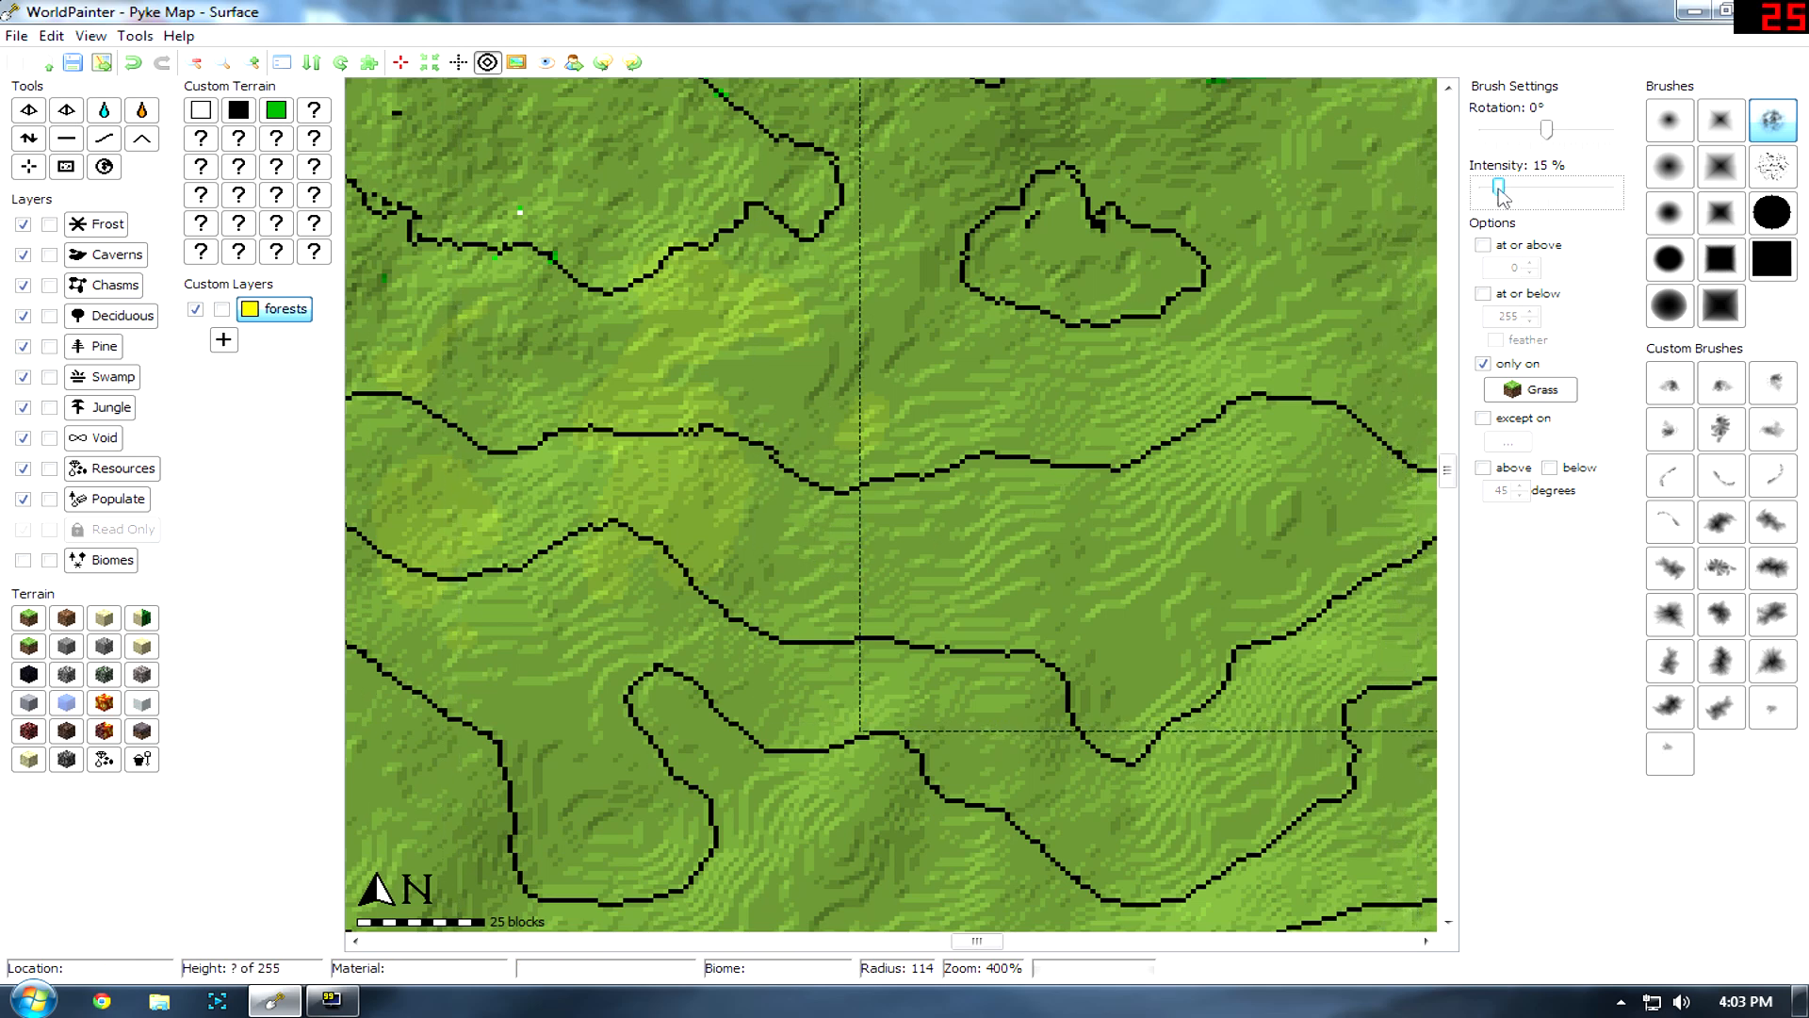
Try a dense forests stamp at 72 % intensity and radius 64 beside the small patches, and undo it.
drag(1584, 182, 1586, 184)
scroll(1024, 549, up, 5)
click(1024, 550)
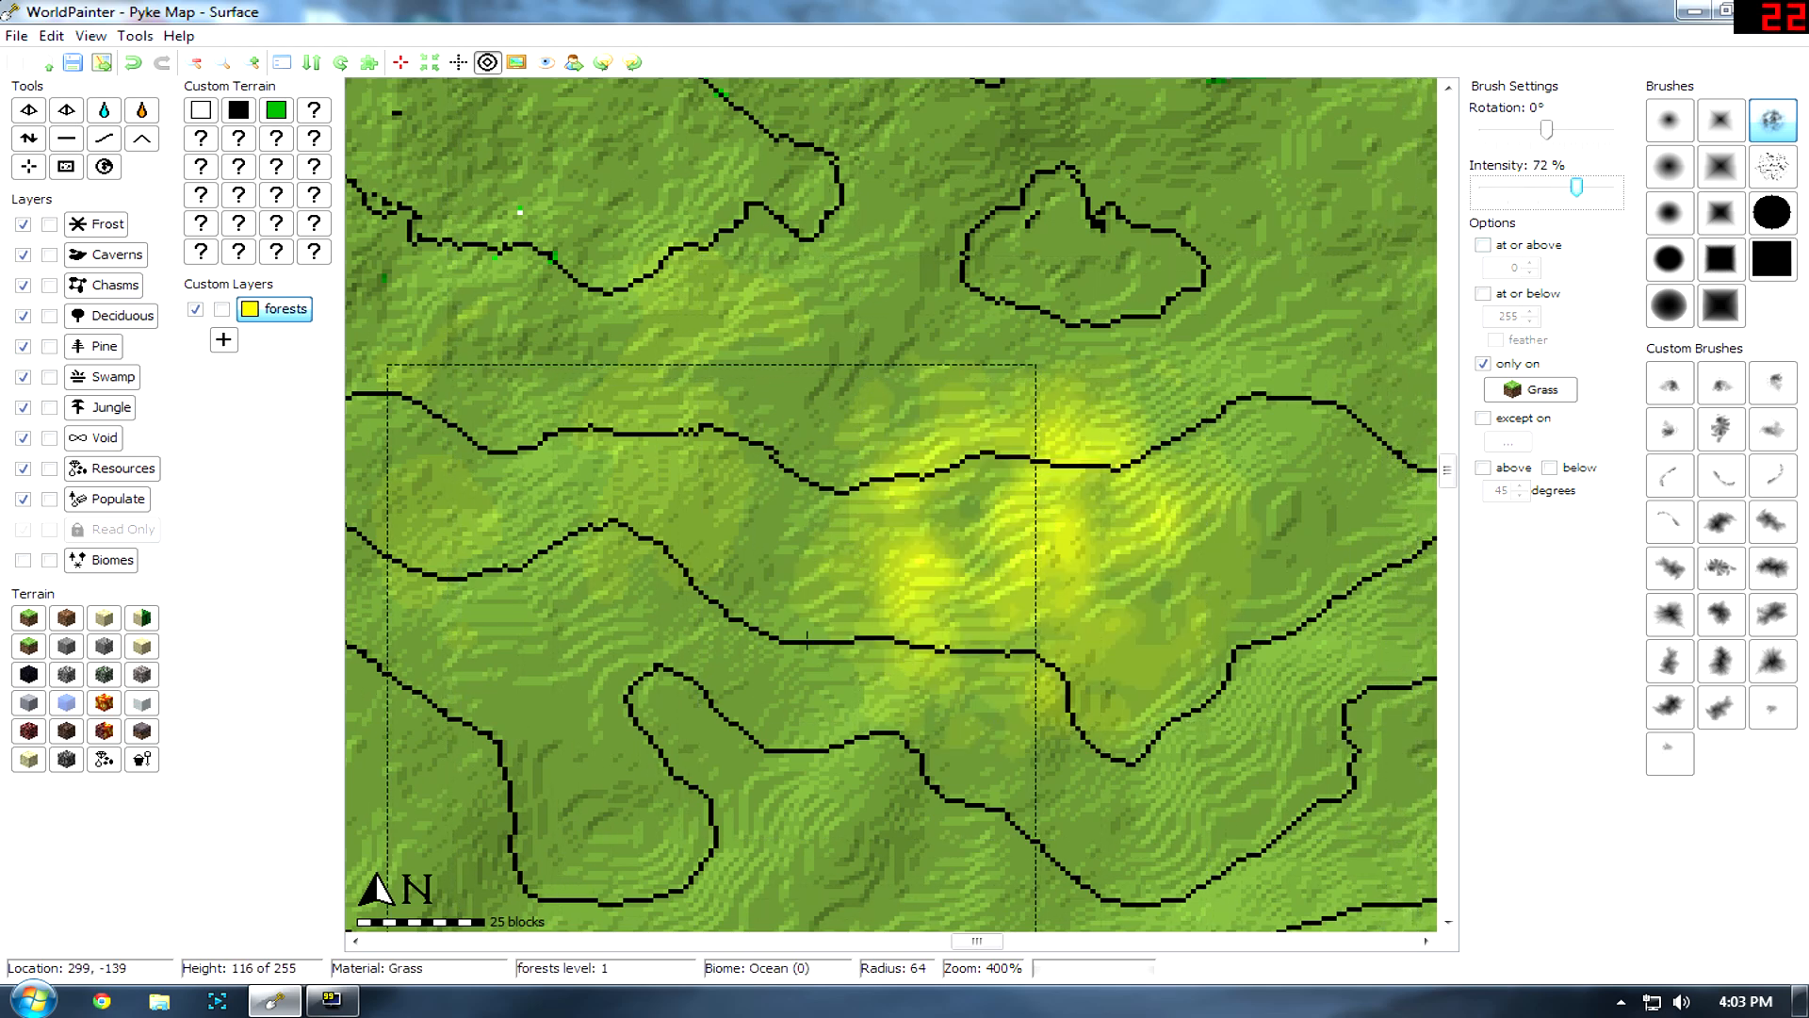
ctrl+scroll(937, 626, up, 2)
ctrl+scroll(941, 626, down, 1)
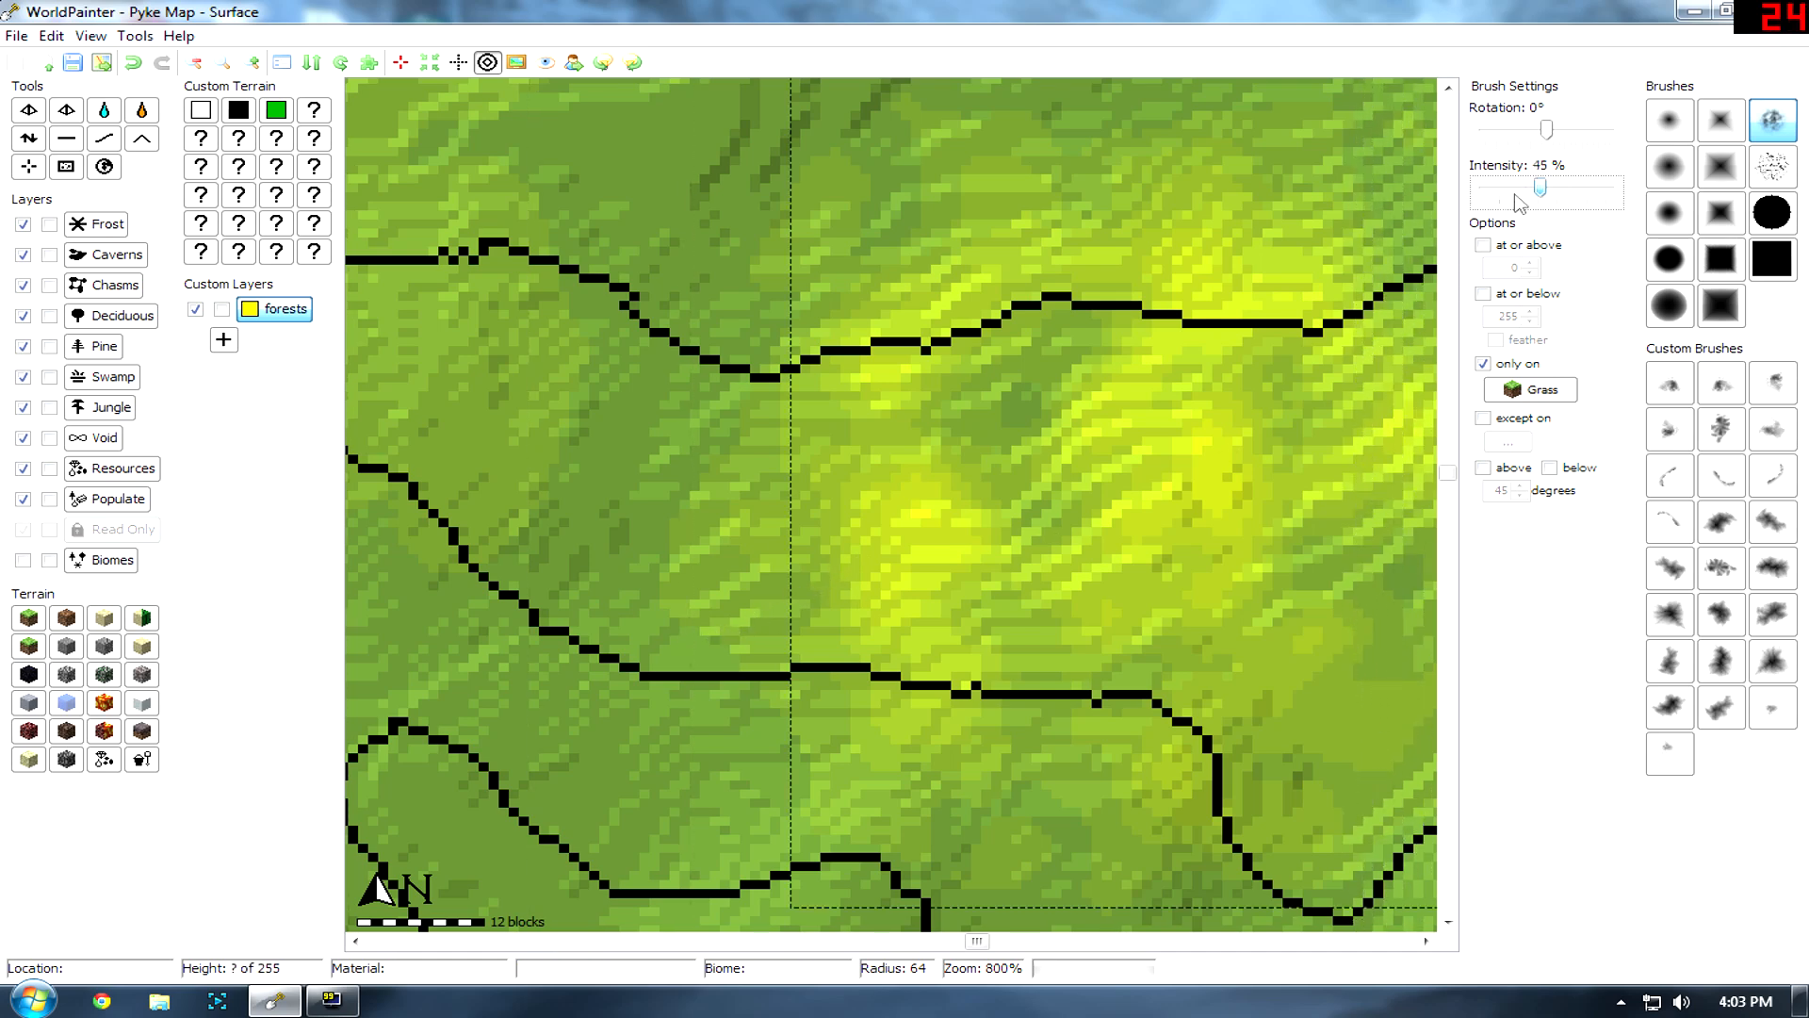
drag(1516, 195, 1468, 199)
key(ctrl+z)
scroll(952, 464, down, 2)
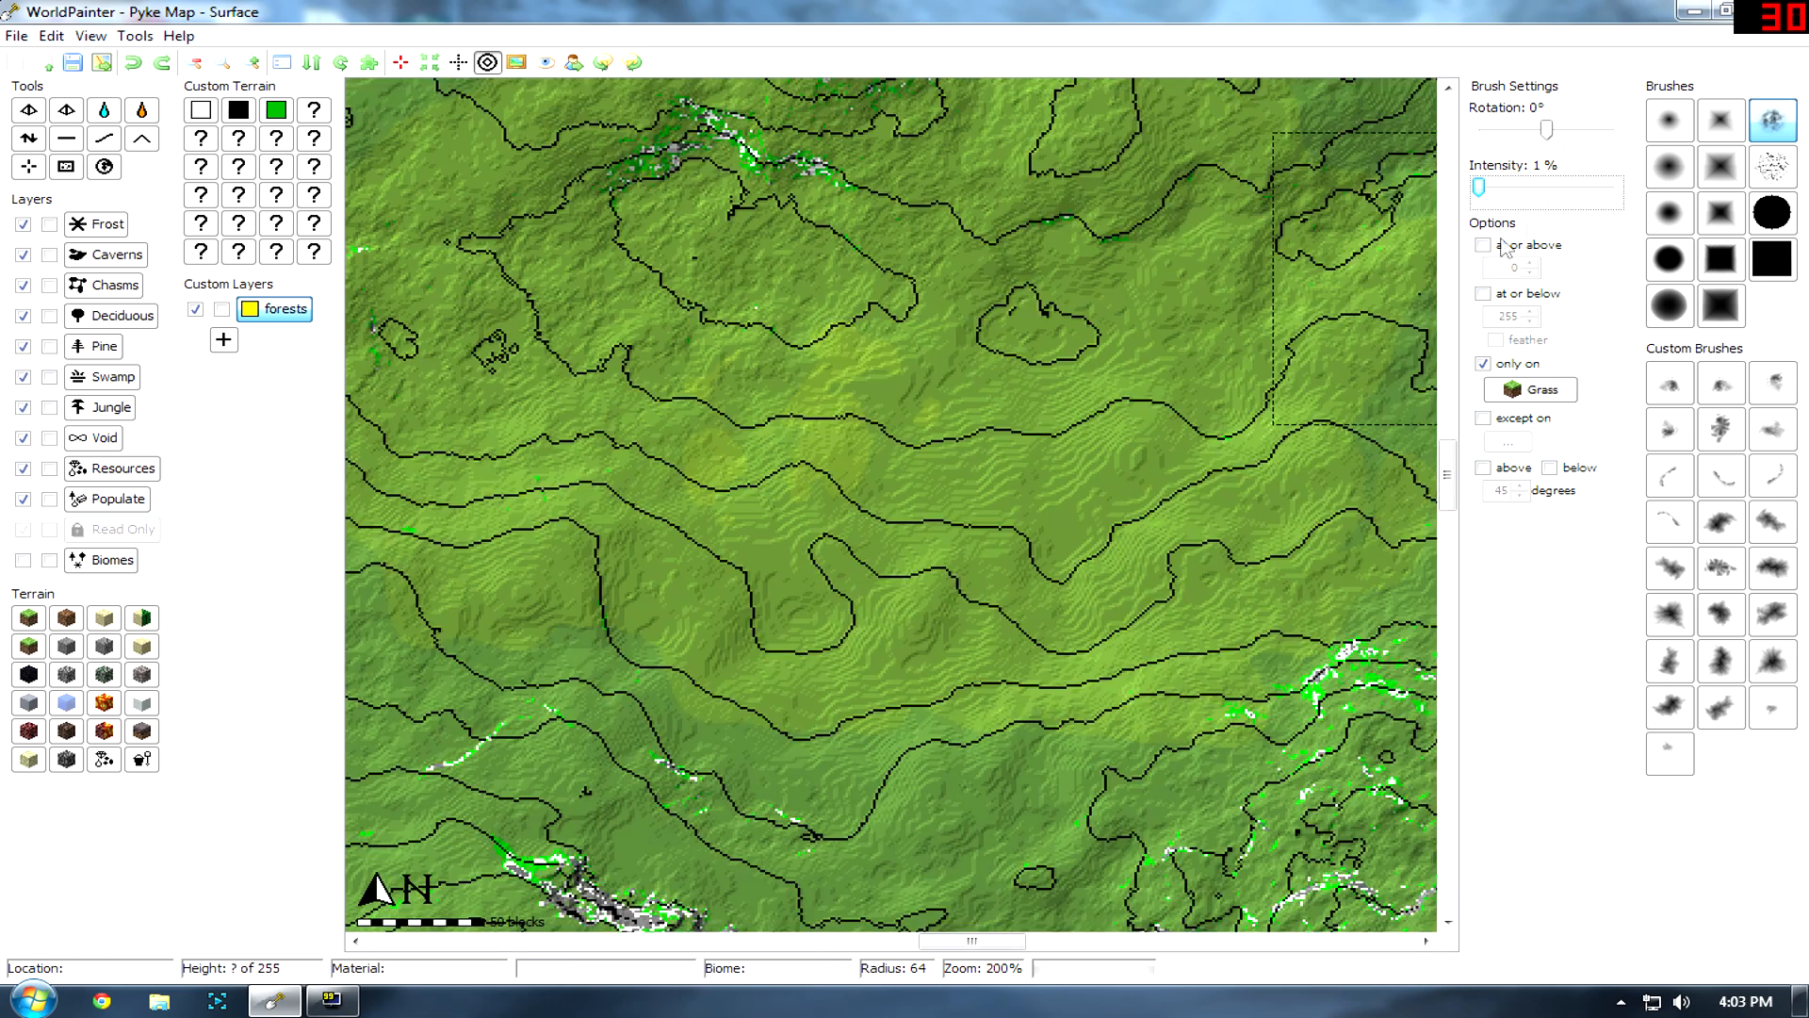
Paint forests over the inland grassland at 22 % intensity and radius 194, and undo the last stamp.
click(1511, 189)
click(1512, 188)
scroll(1023, 455, down, 5)
click(1027, 449)
scroll(1063, 462, down, 7)
click(1178, 523)
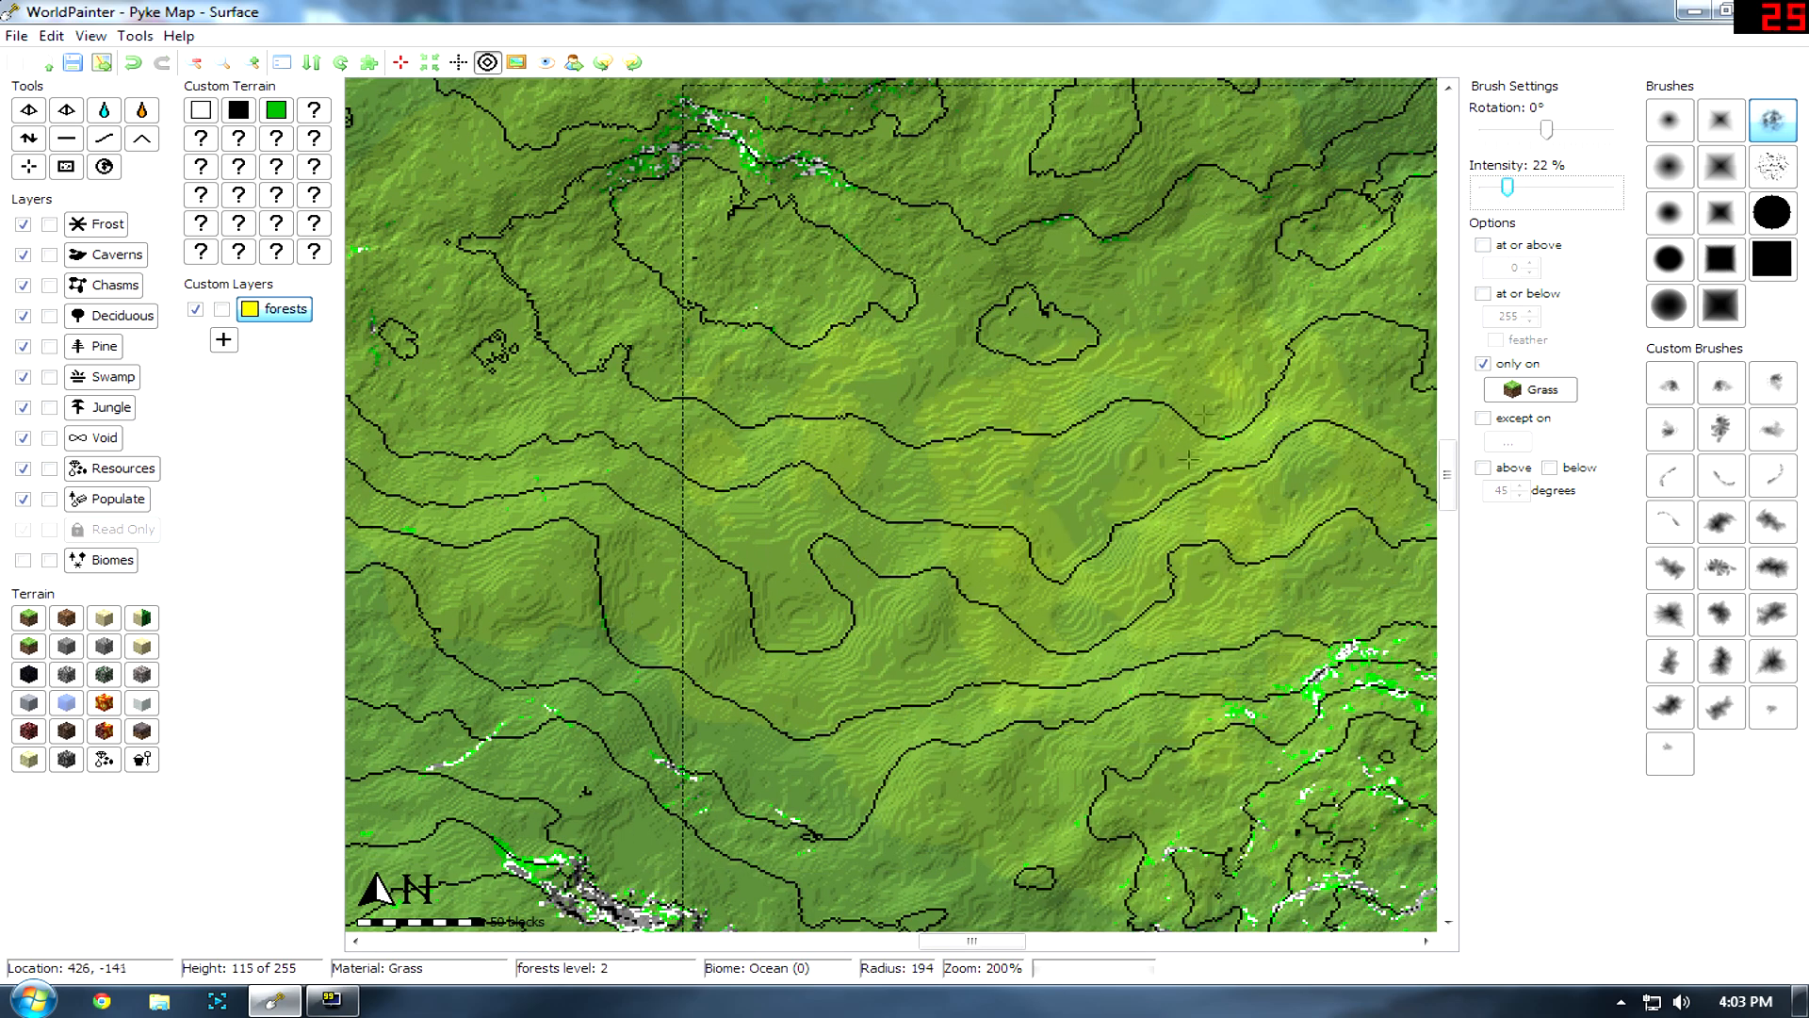
ctrl+scroll(1092, 334, down, 1)
key(ctrl+z)
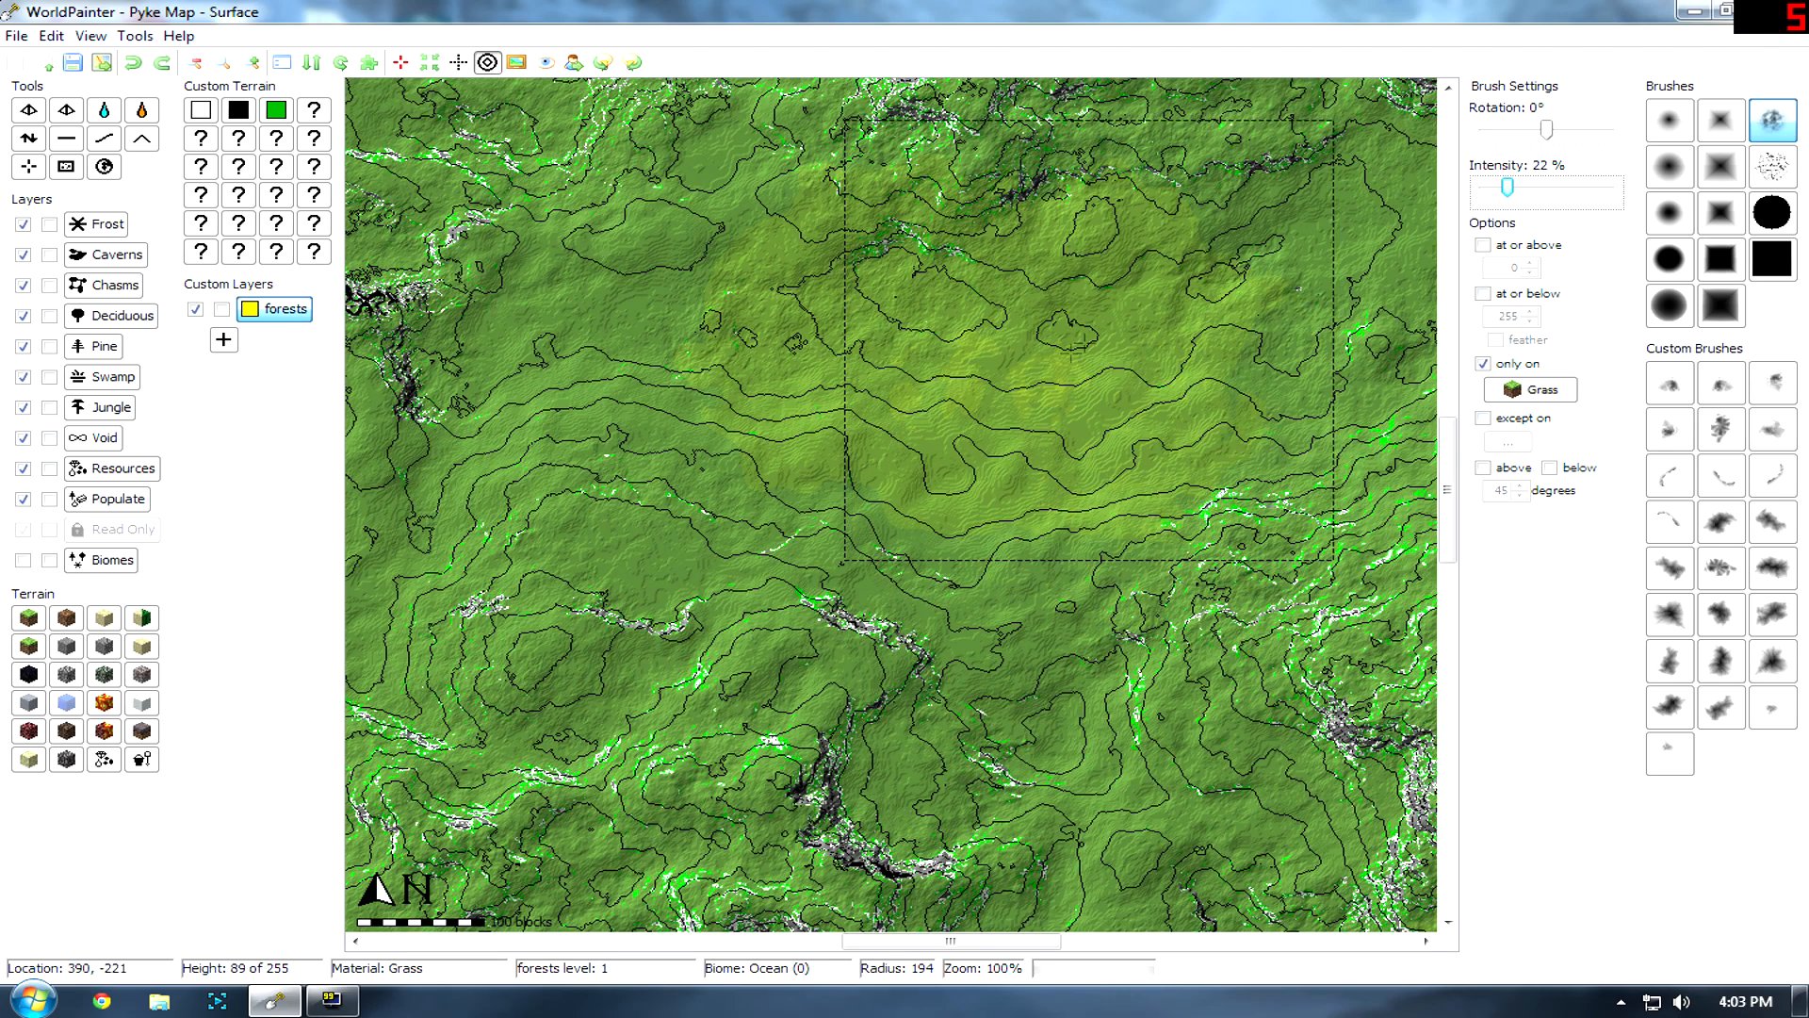
Enlarge the brush radius to 234 and stamp more of the forests layer on the inland grassland at 22 % intensity.
middle_drag(977, 449, 943, 488)
scroll(1028, 451, down, 2)
click(1022, 445)
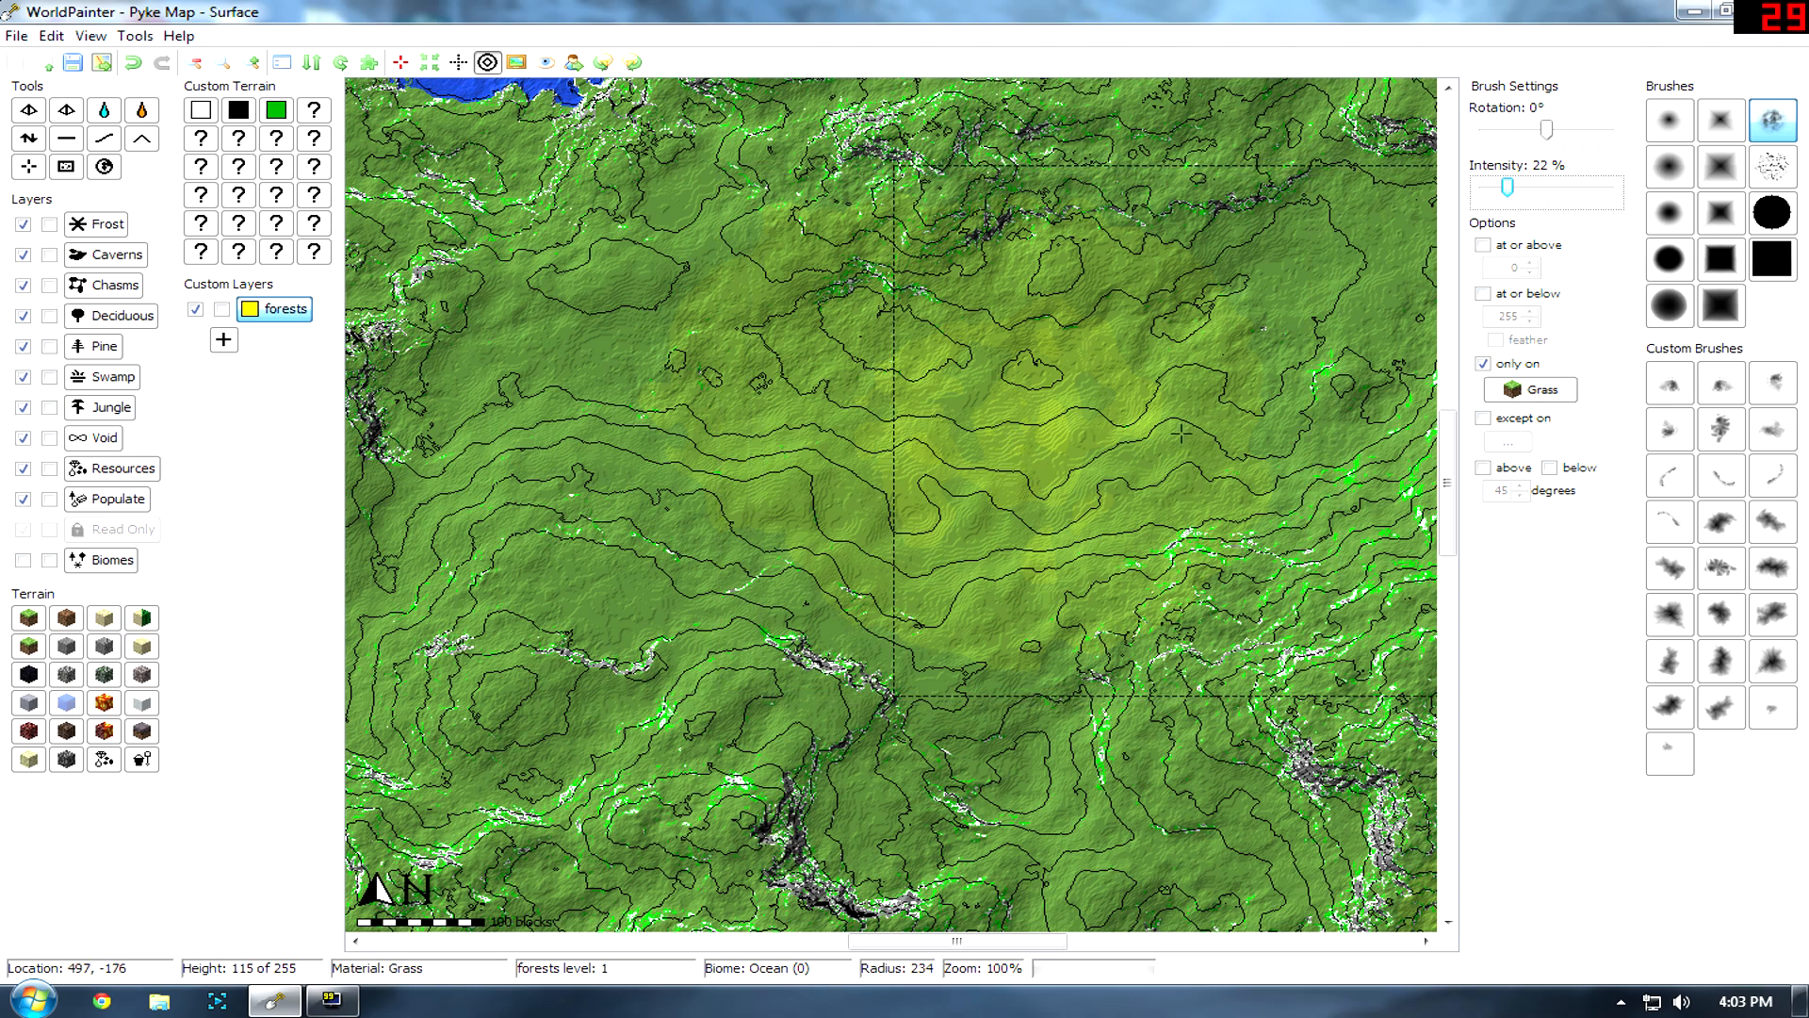
Set the brush intensity to 50 % and its radius to 153.
drag(1507, 188, 1537, 188)
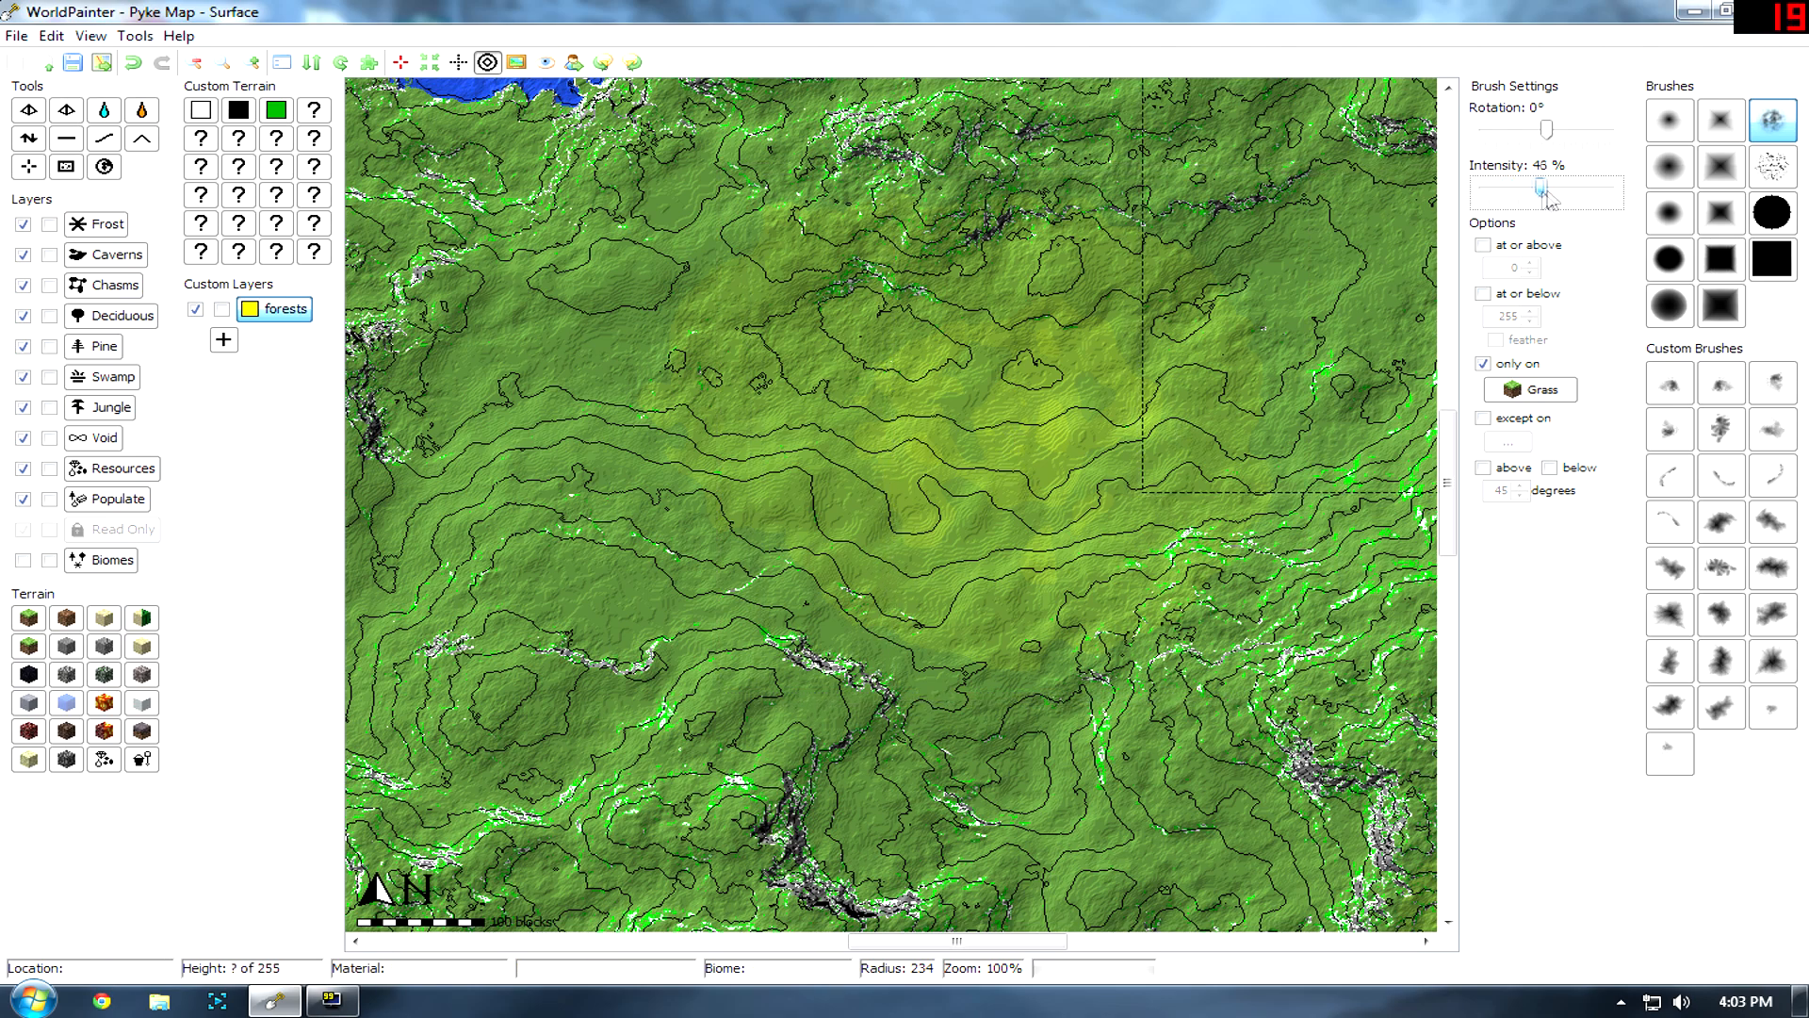
middle_drag(716, 461, 403, 504)
scroll(1029, 340, down, 5)
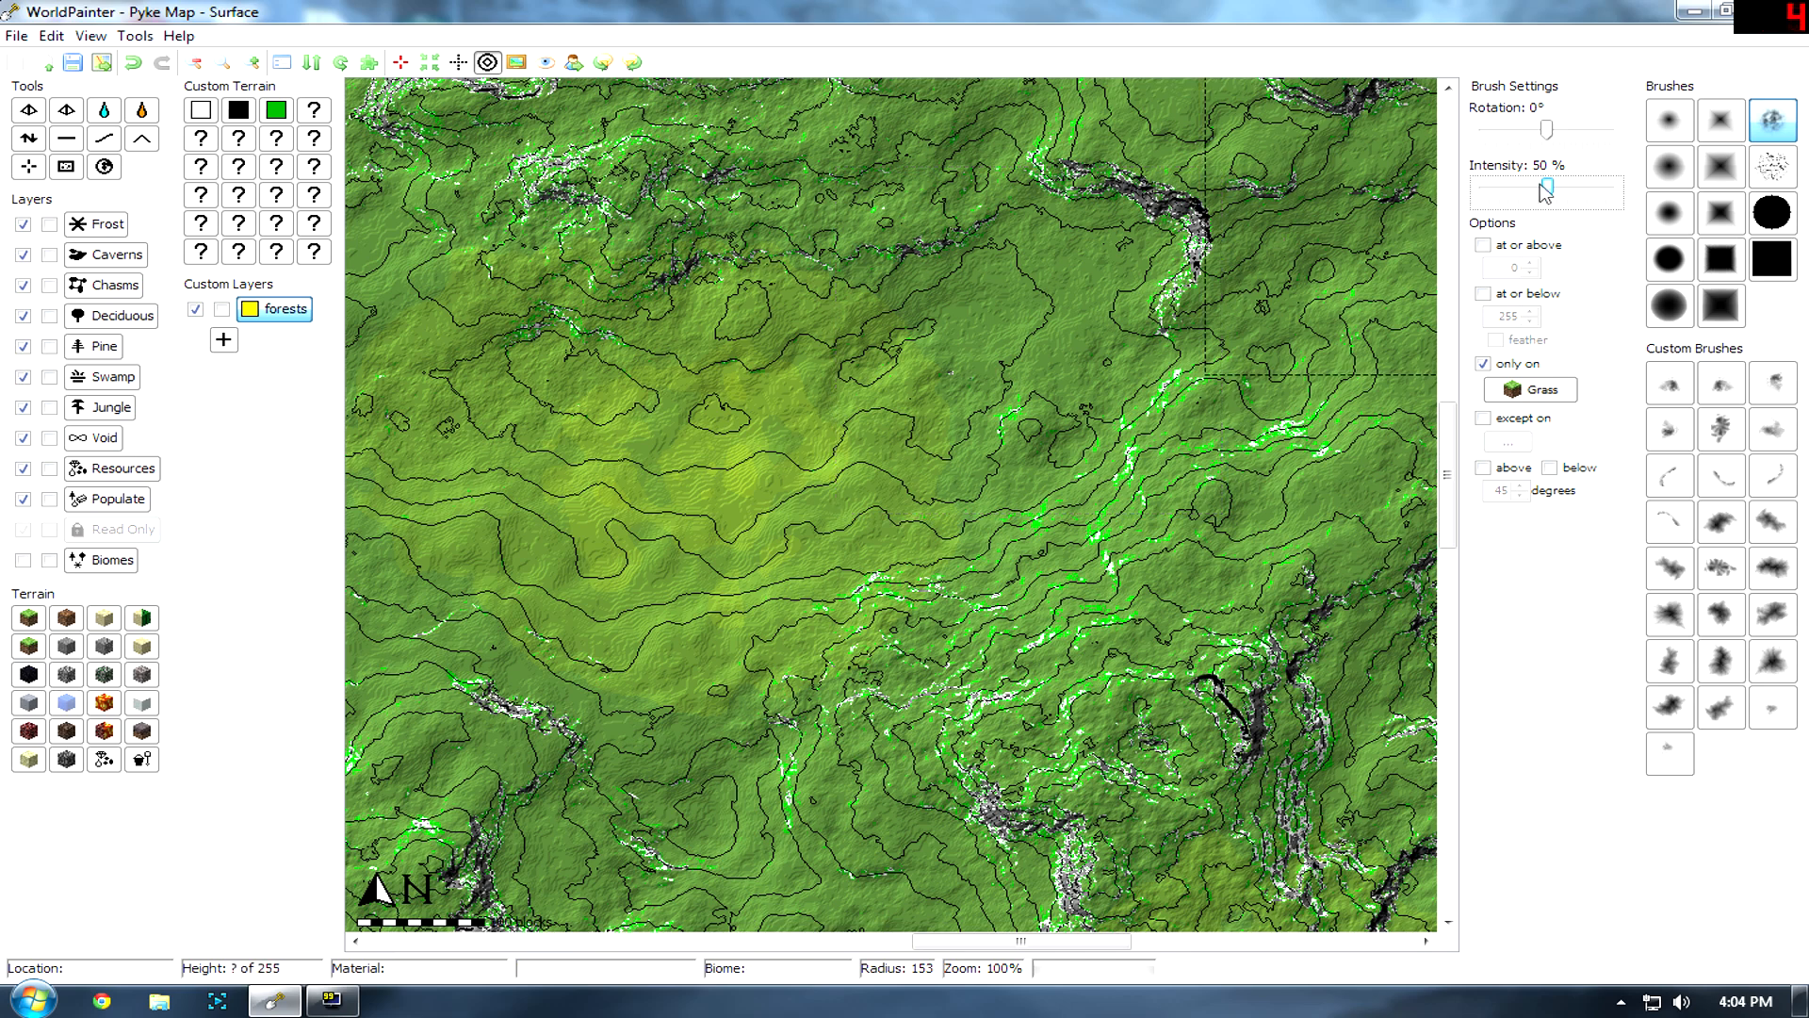
Try the forests layer at 100 % intensity and radius 153 on the plateau east of the cliff, and undo it.
drag(1550, 191, 1616, 188)
middle_drag(1150, 343, 891, 375)
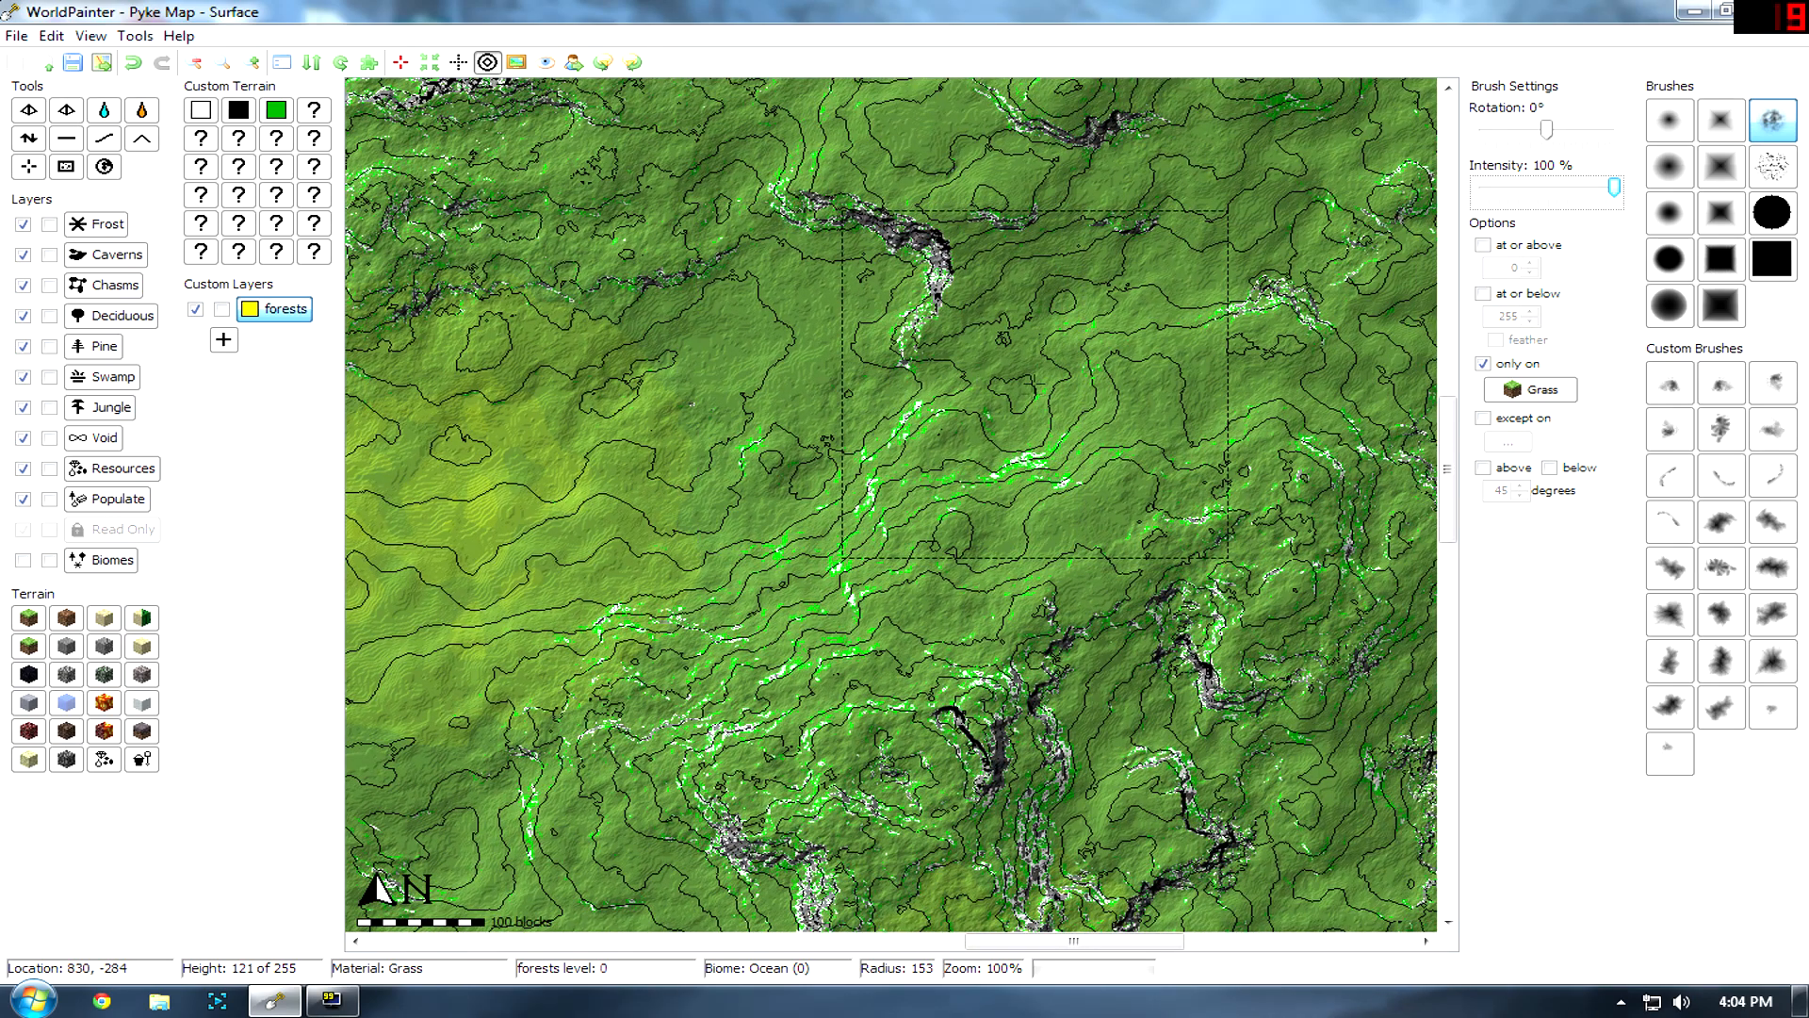
click(1032, 377)
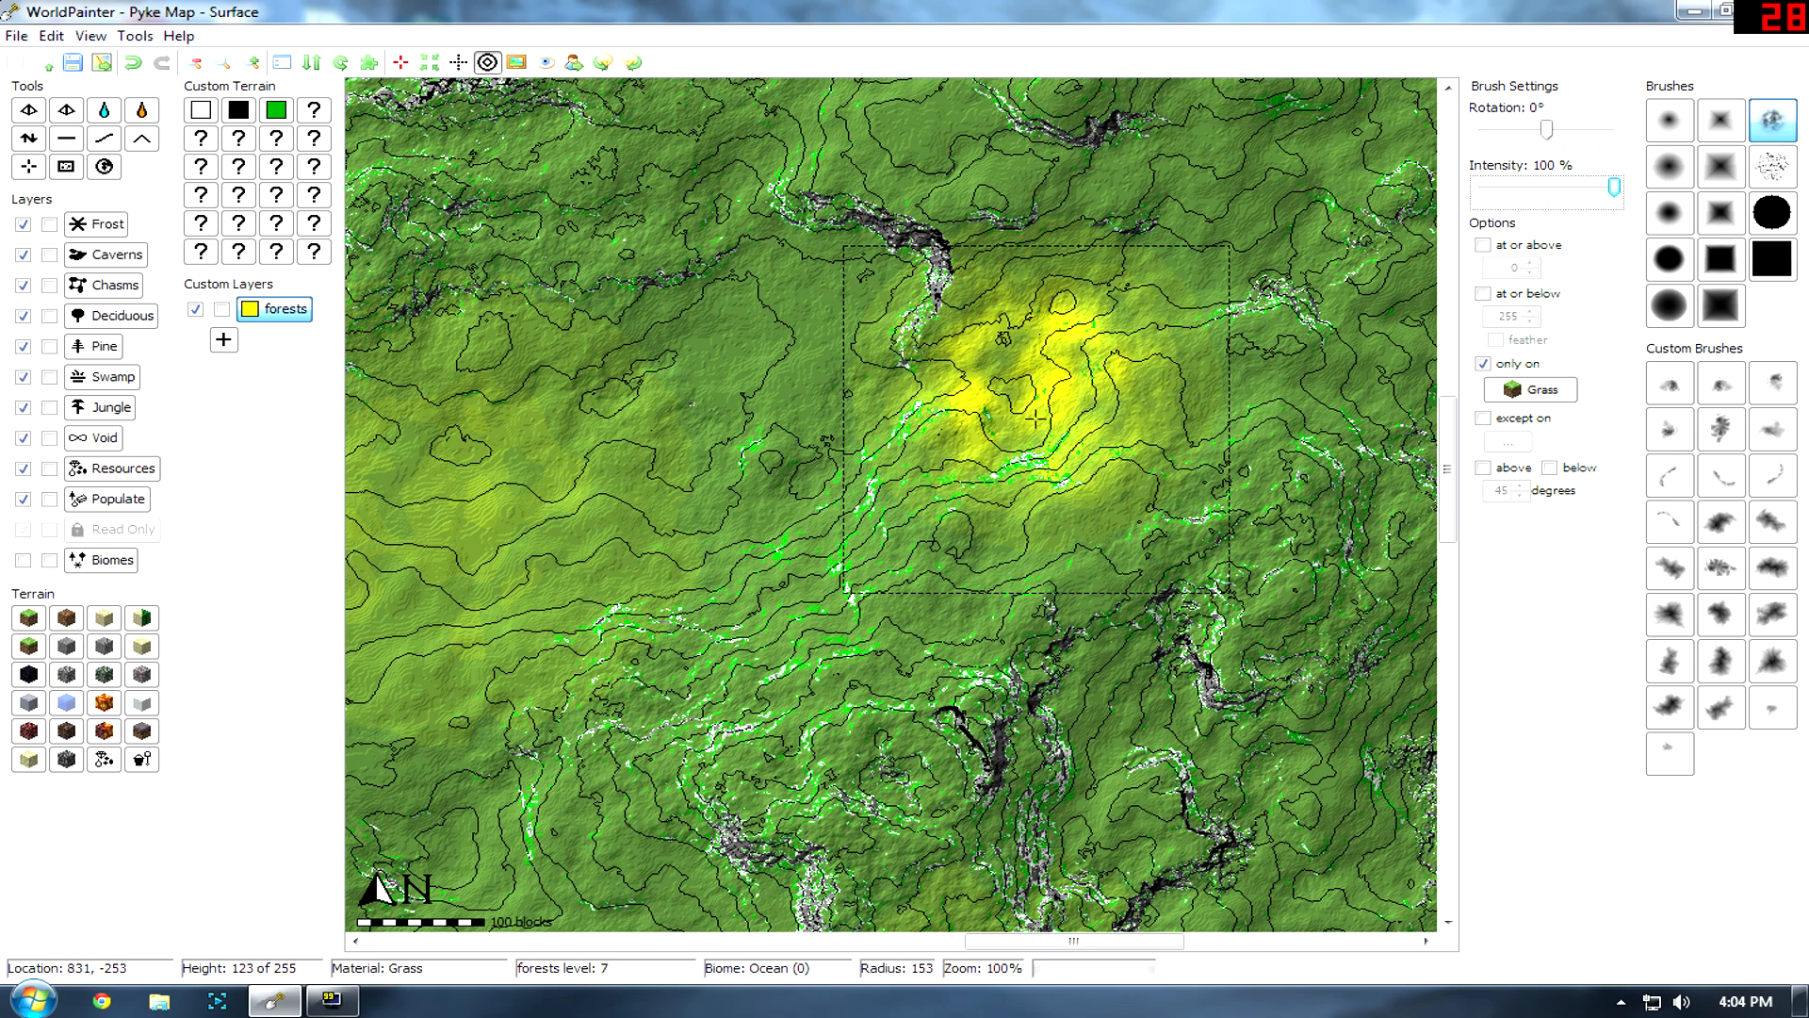
key(ctrl+z)
Try the forests layer at 50 % intensity and radius 153 on the grassland just west of the cliff, and undo it.
scroll(1027, 420, left, 3)
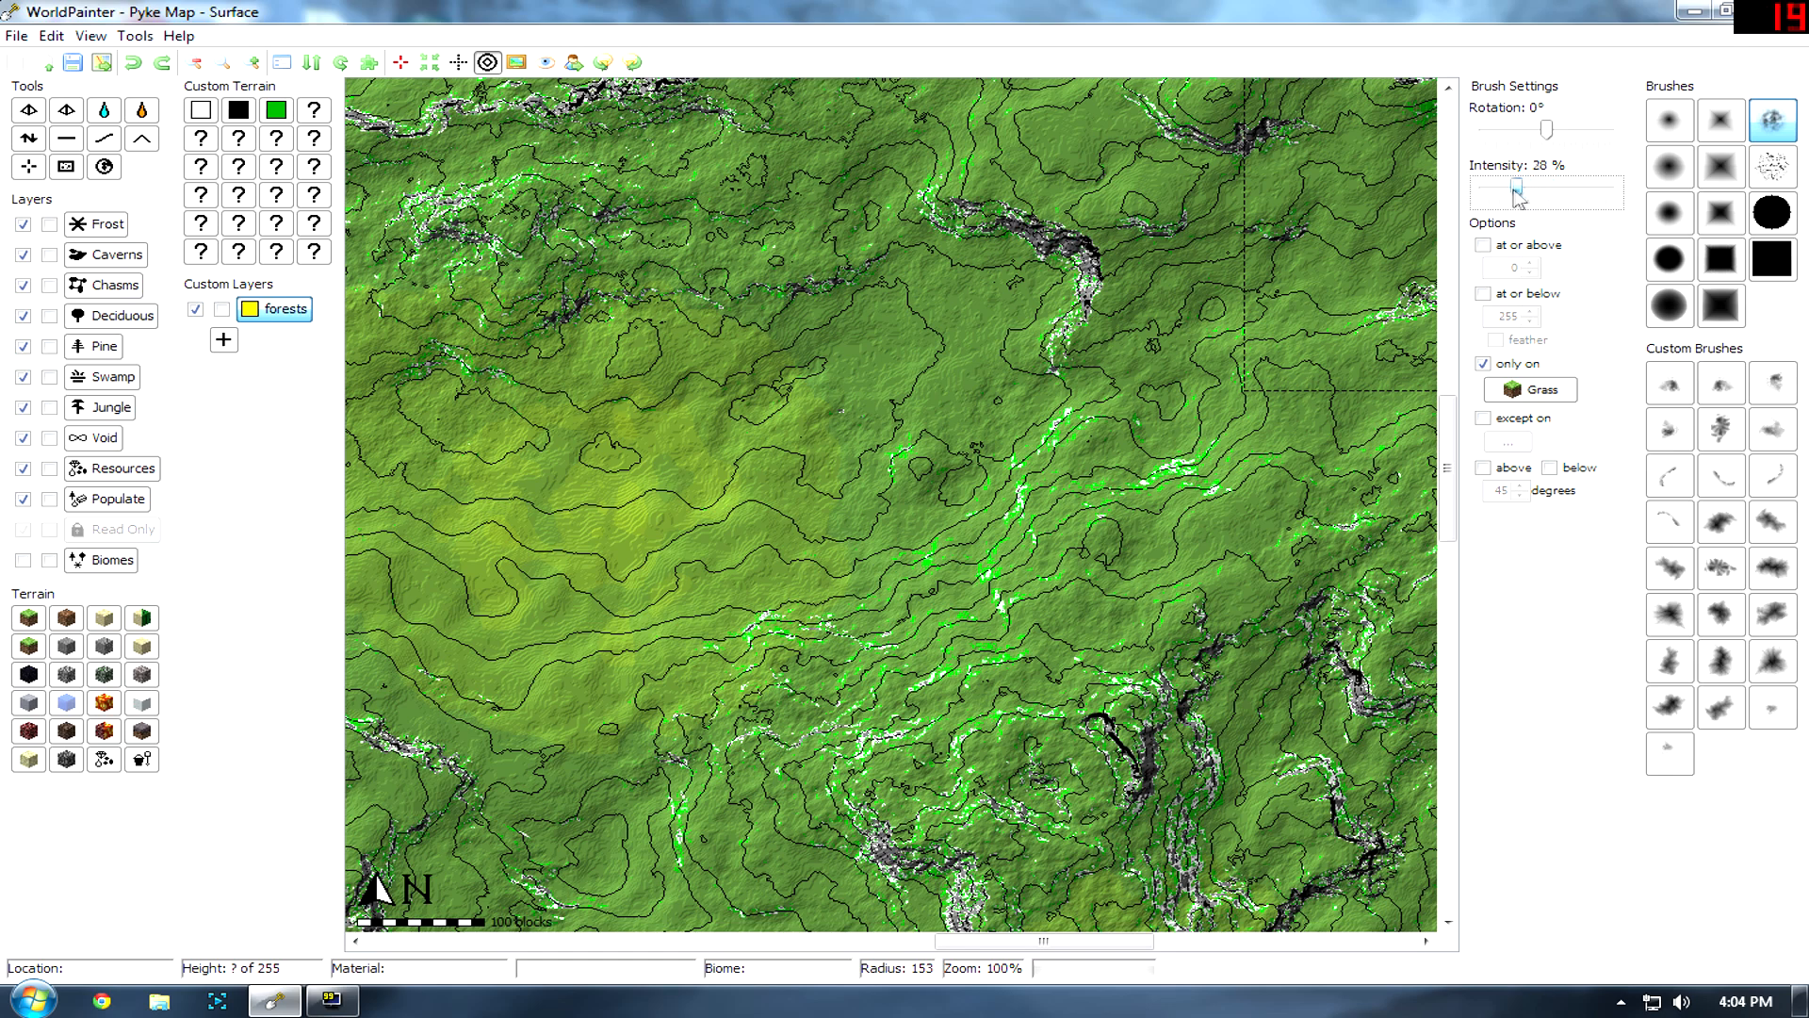
drag(1507, 188, 1509, 189)
drag(951, 376, 970, 391)
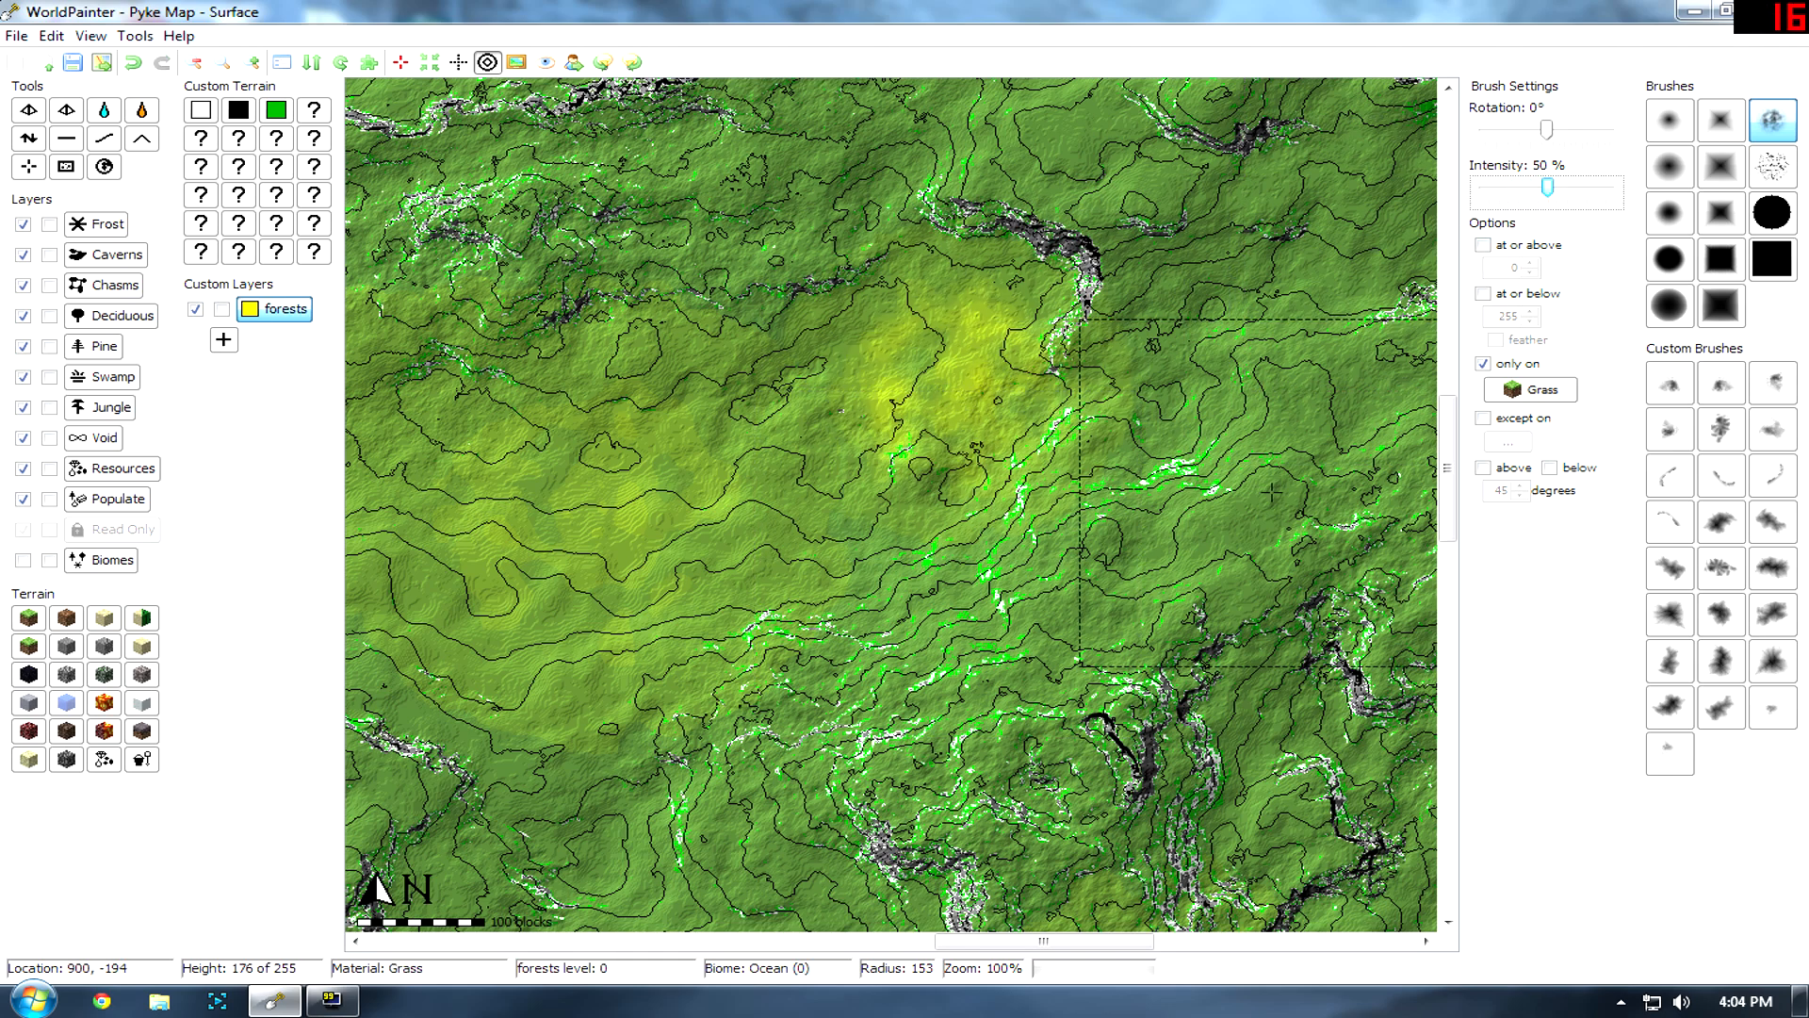
key(ctrl+z)
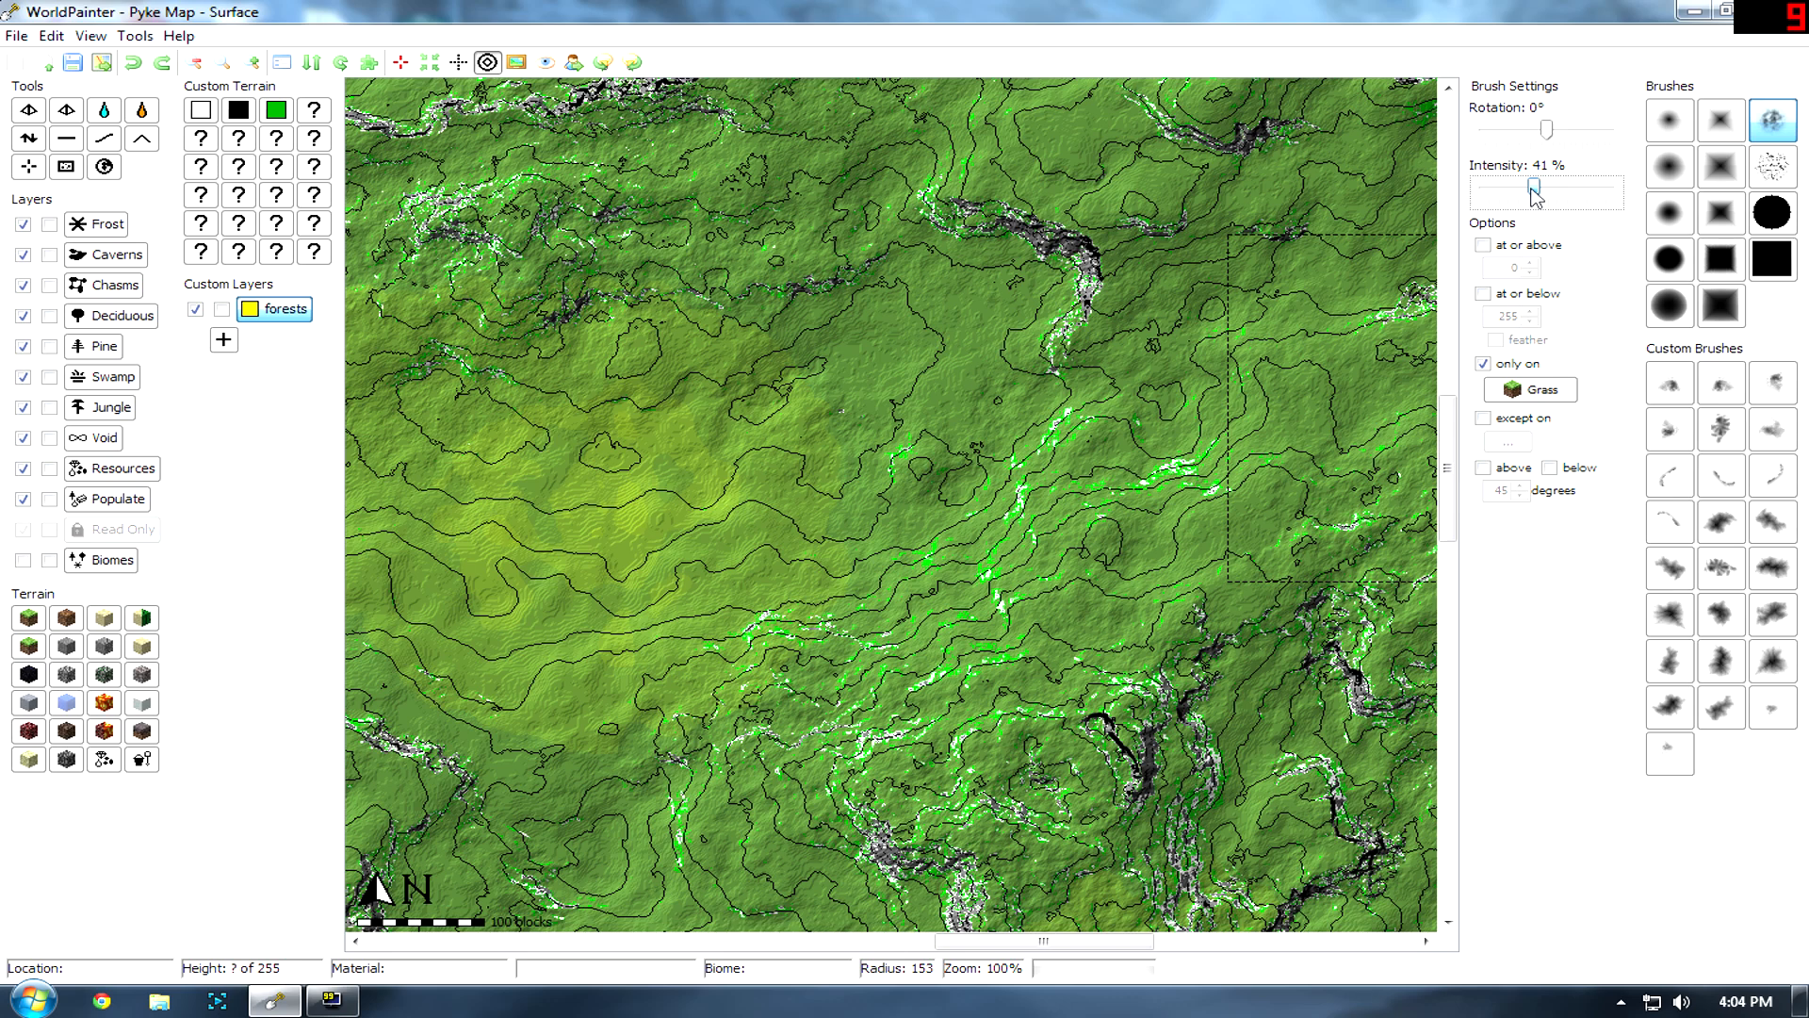
Set the brush intensity to 15 % and extend the forests layer over the grassland west of the cliff at radius 153.
drag(1521, 187, 1500, 199)
click(829, 455)
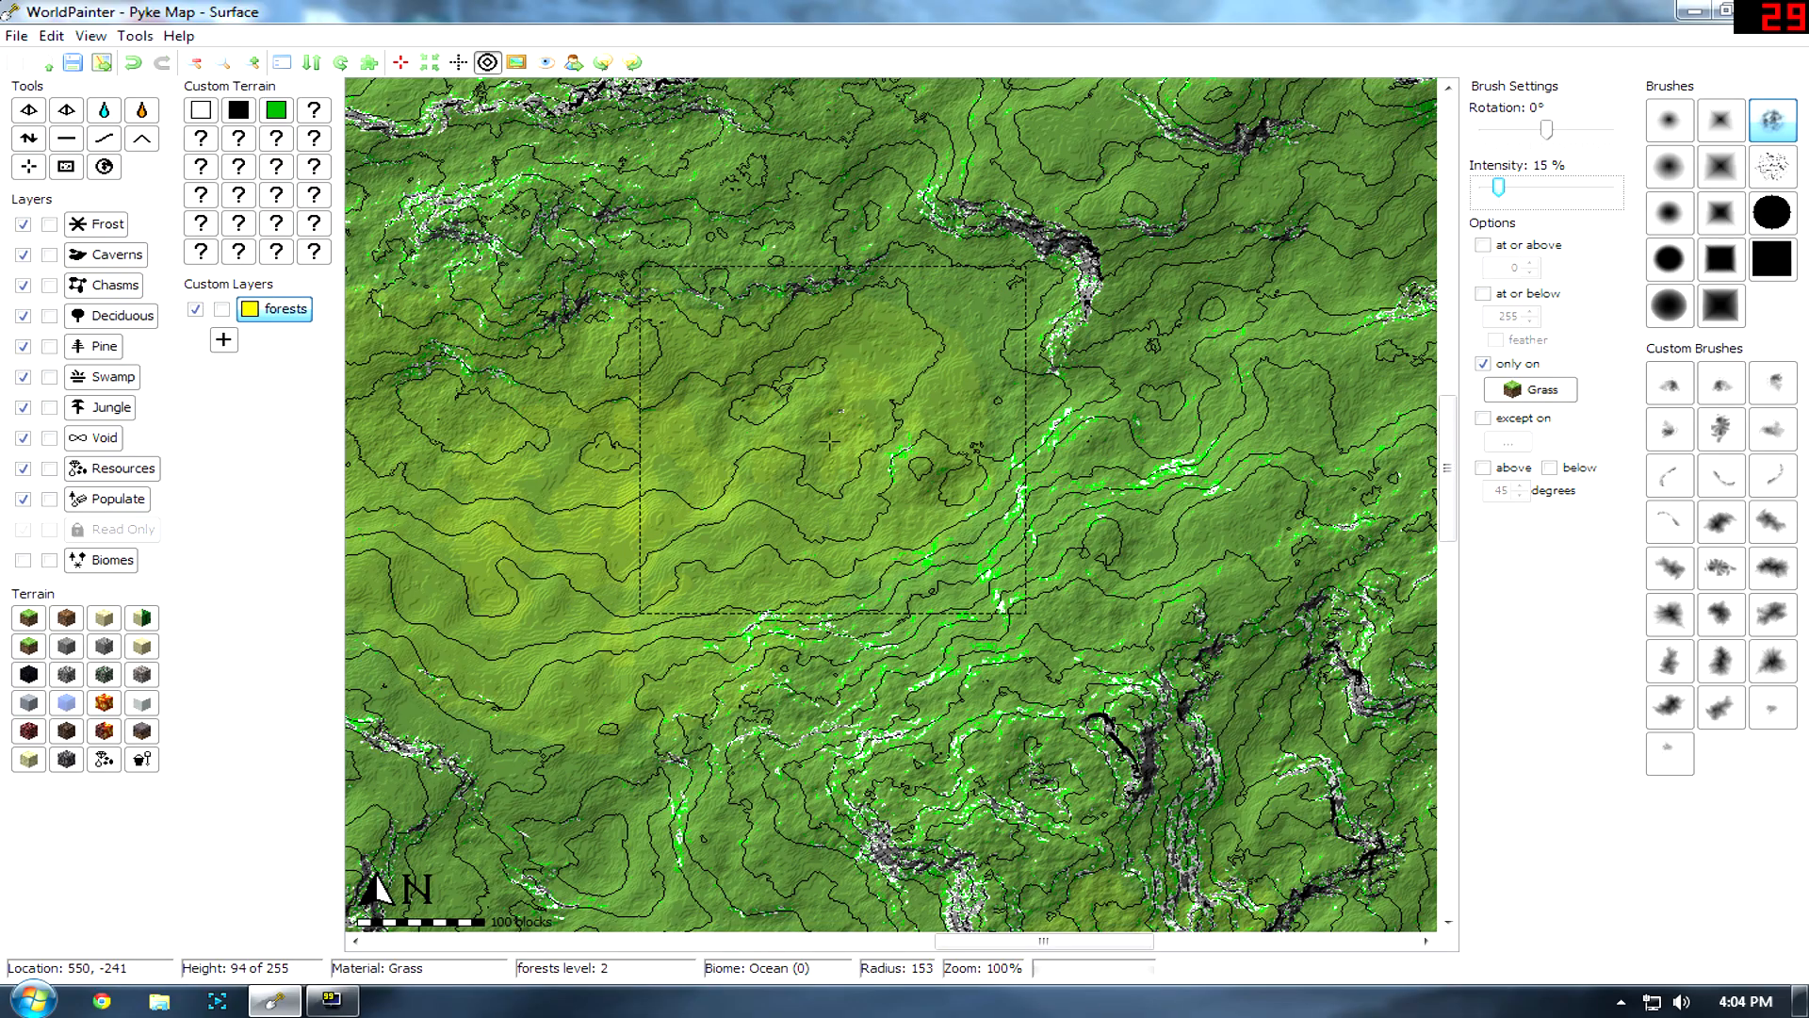
Paint the forests layer over the hilly grassland in the island's northeast with the crackle-patterned brush at 15 % intensity.
middle_drag(638, 529, 708, 623)
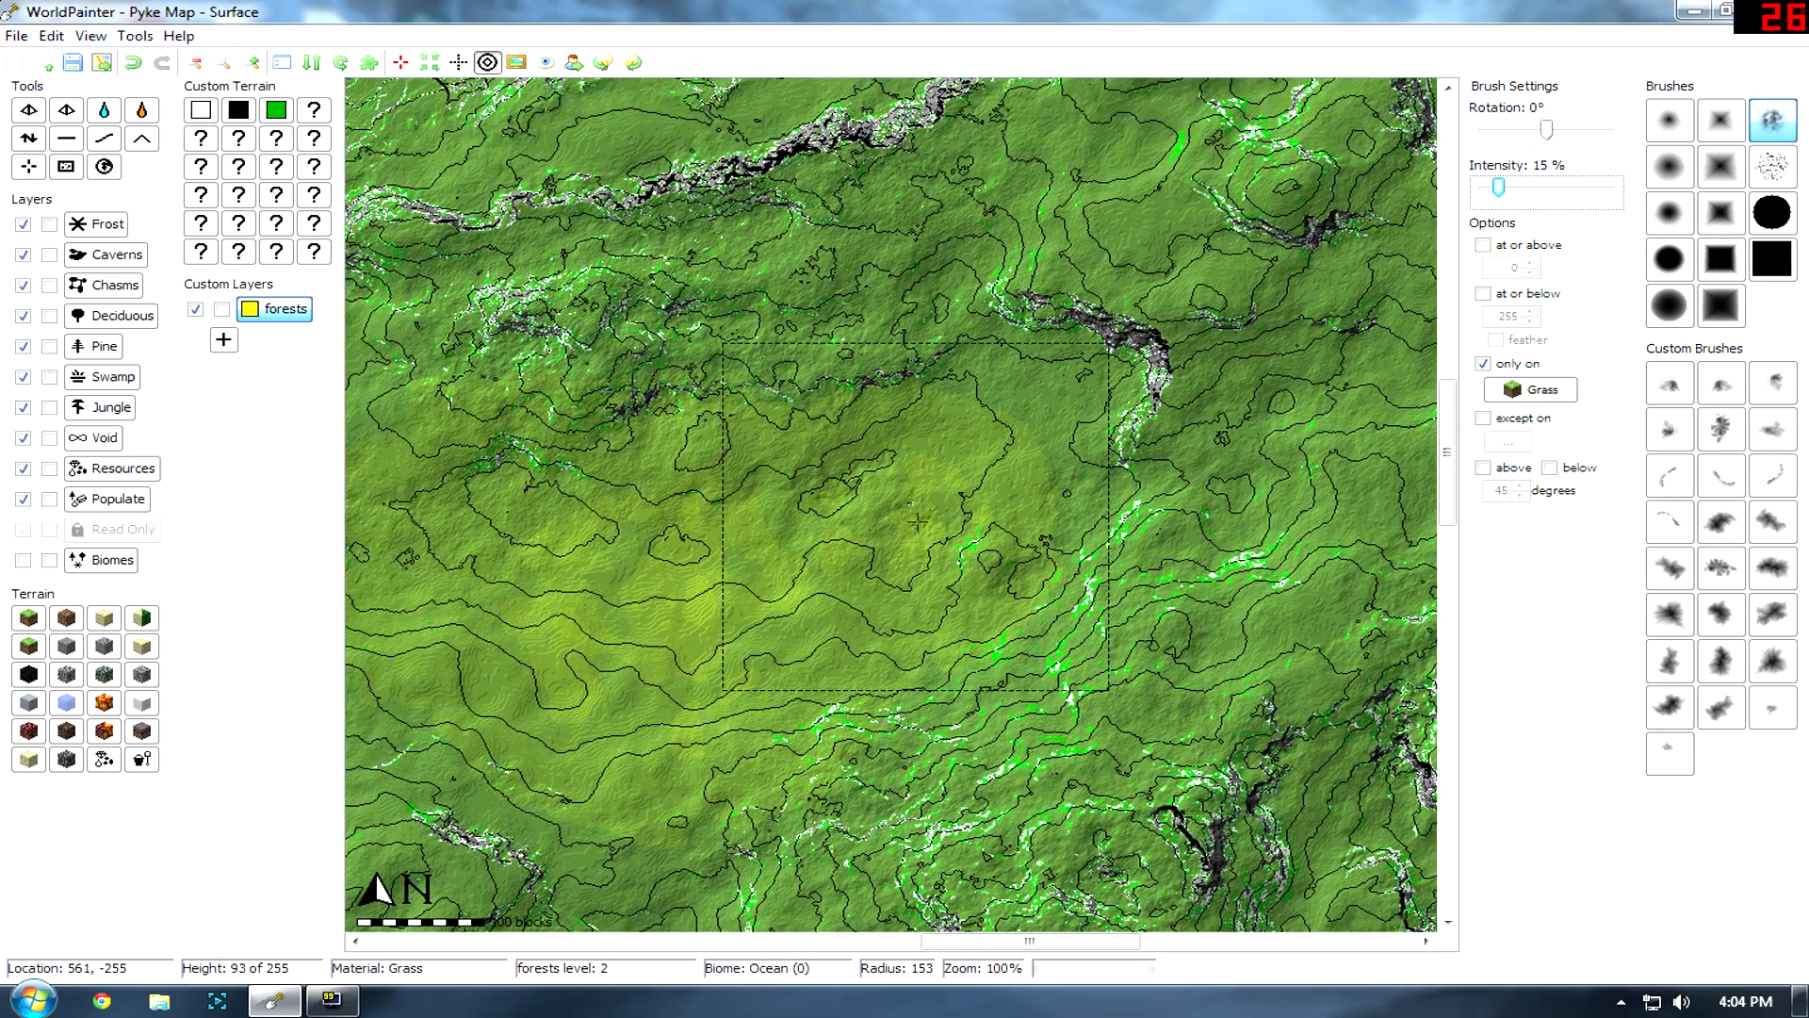
middle_drag(947, 493, 471, 815)
middle_drag(890, 499, 488, 779)
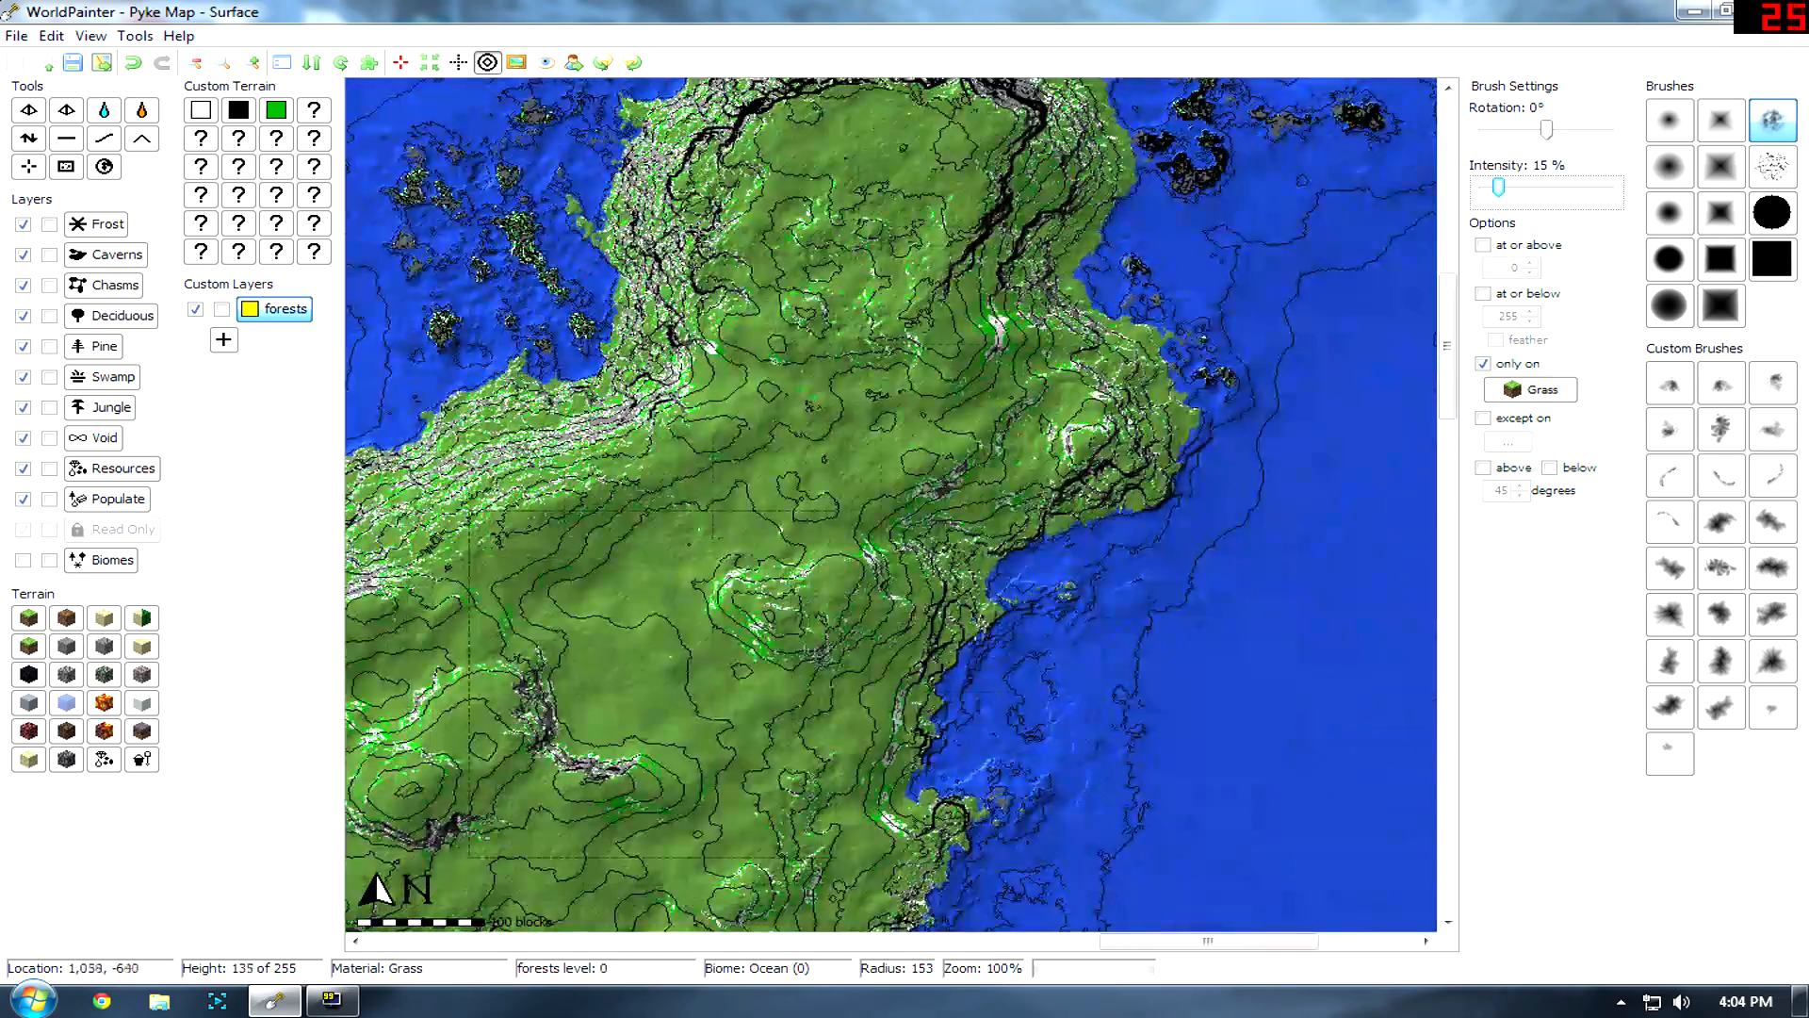
click(1775, 172)
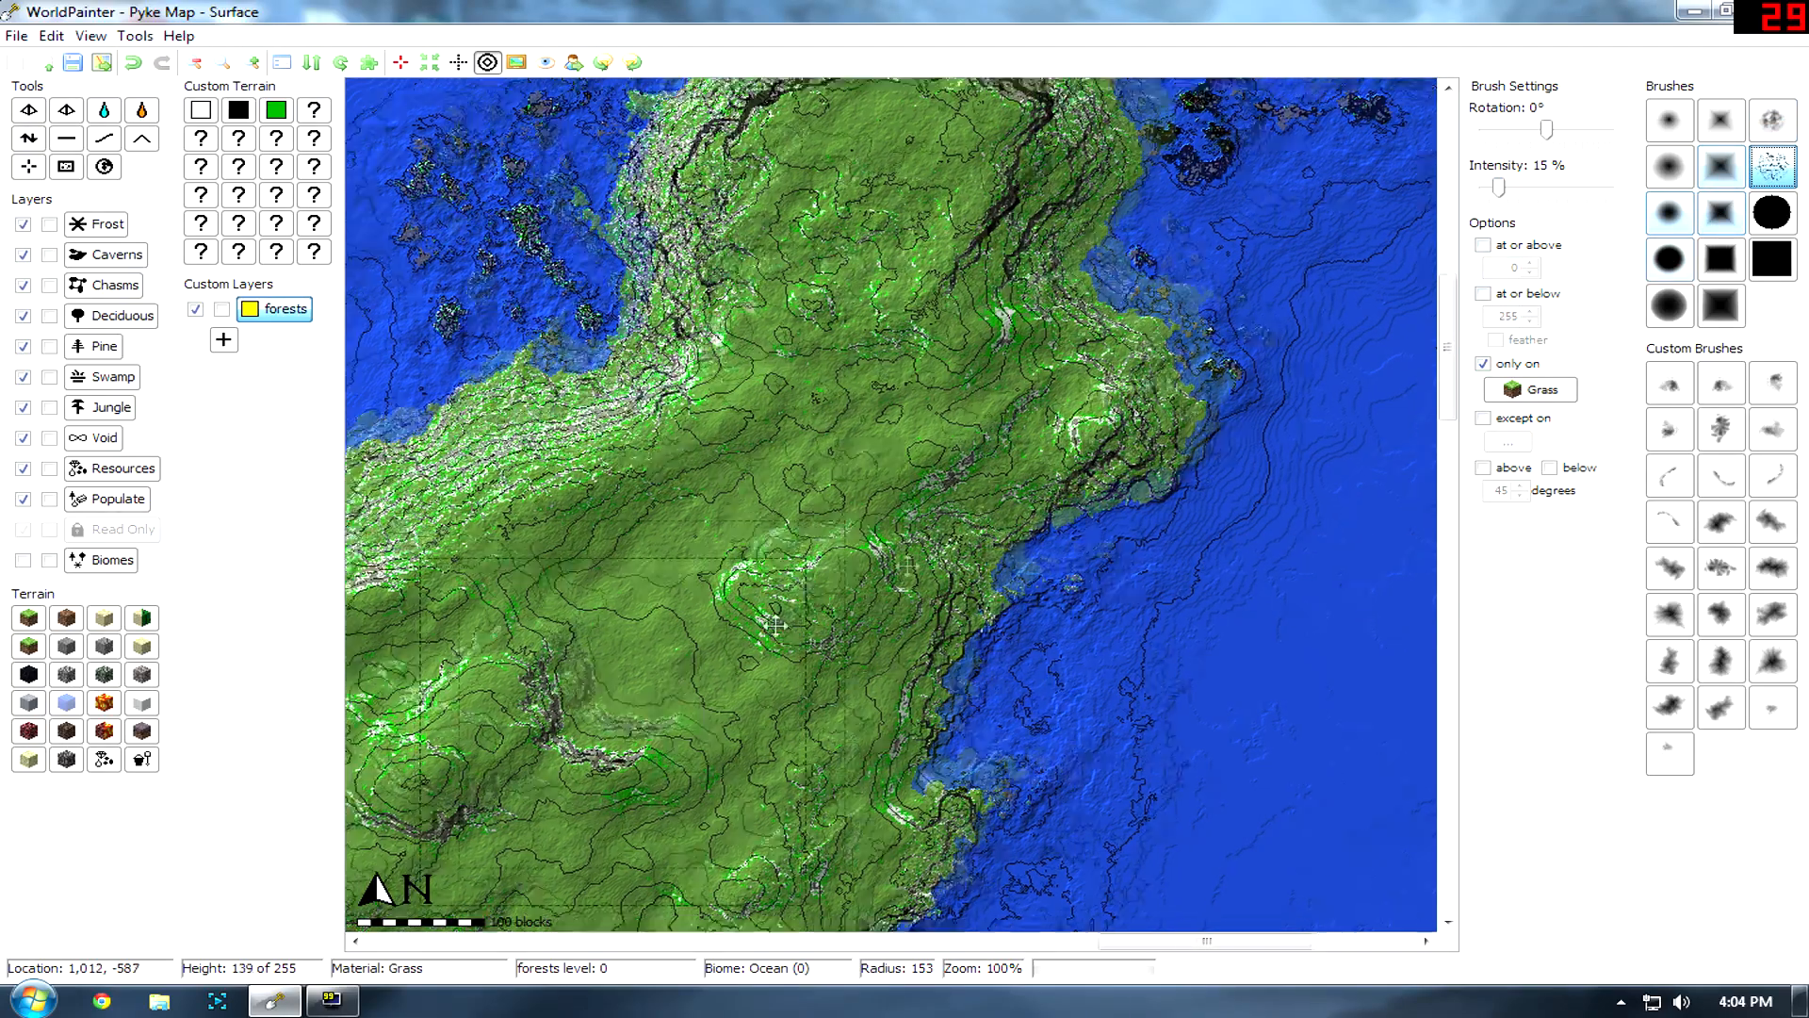
middle_drag(506, 783, 905, 538)
scroll(906, 537, down, 2)
mouse_move(721, 548)
mouse_down()
mouse_move(1067, 686)
mouse_move(1181, 380)
mouse_up()
middle_drag(1084, 443, 797, 791)
Set the brush intensity to 36 % and paint forests up the northeastern neck and headland, reducing the radius to 89.
scroll(912, 782, up, 3)
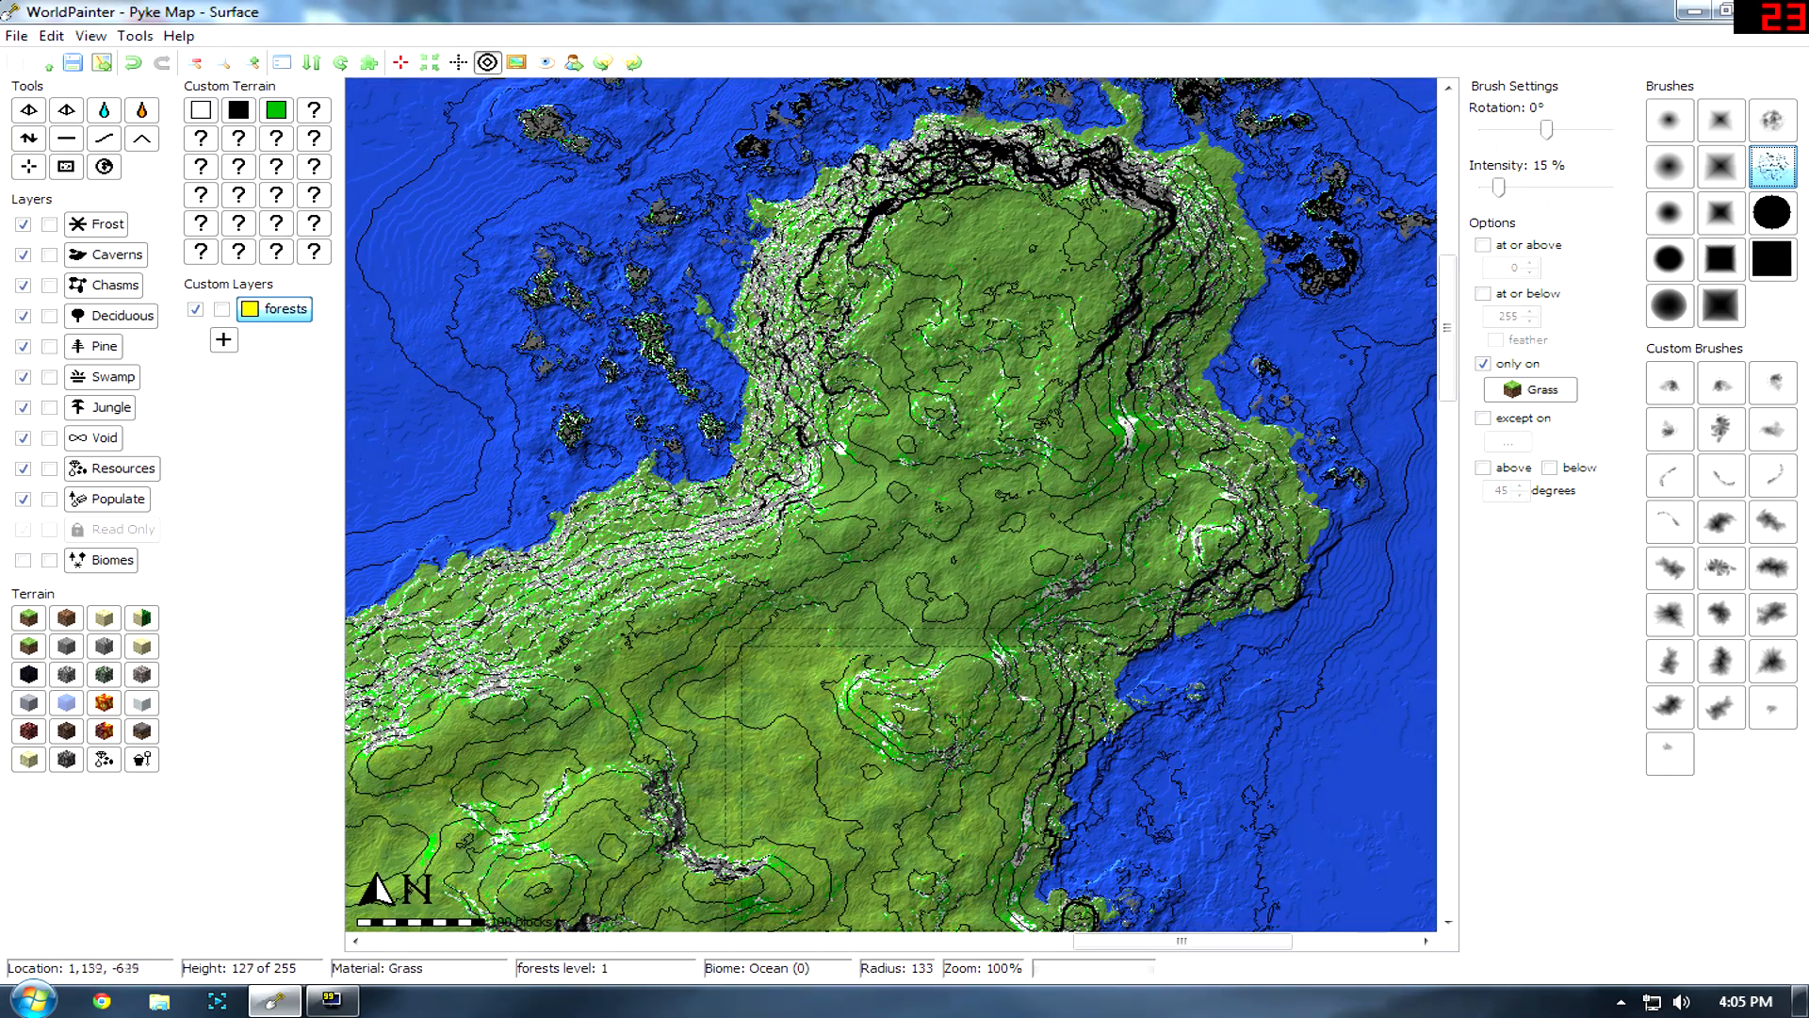
drag(1498, 188, 1527, 187)
scroll(848, 612, up, 1)
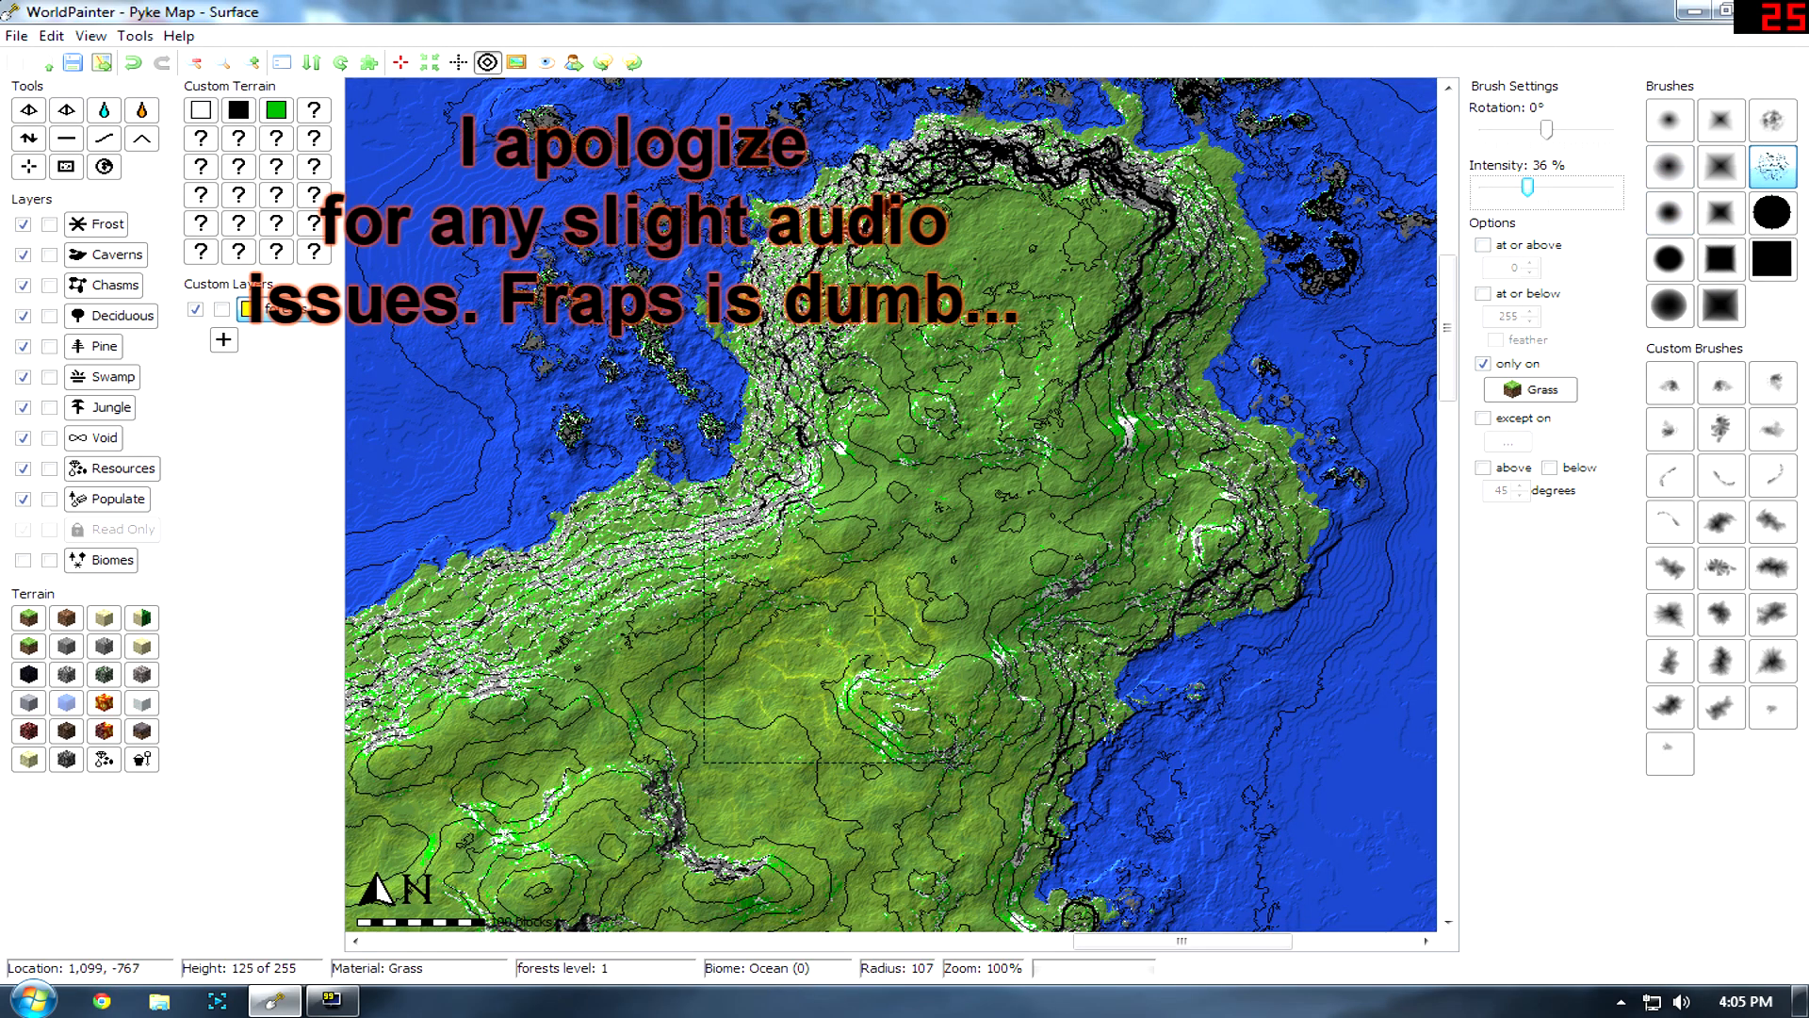
scroll(971, 576, down, 1)
click(994, 567)
click(920, 491)
click(999, 378)
scroll(1108, 526, up, 3)
click(1115, 518)
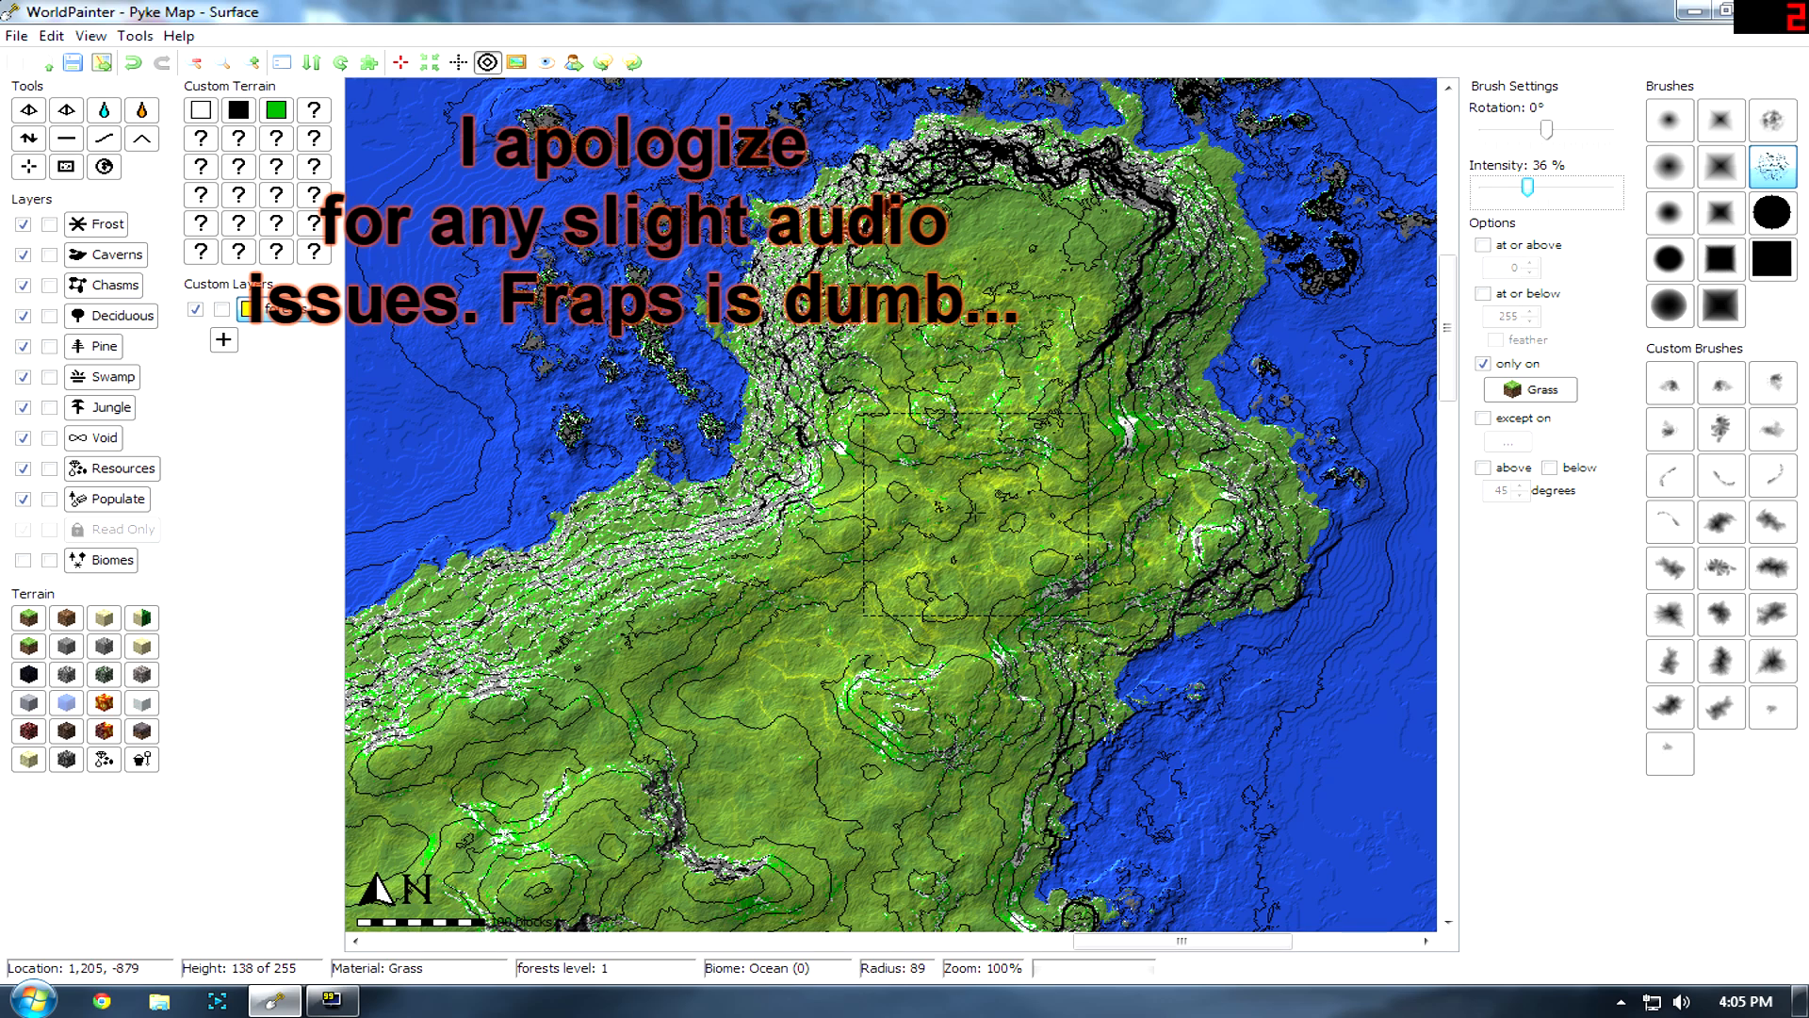
Set the intensity to 22 % and radius to 116, and paint forests around the small cliffs southwest of the headland.
middle_drag(877, 614, 955, 433)
scroll(968, 585, down, 2)
drag(1527, 187, 1518, 189)
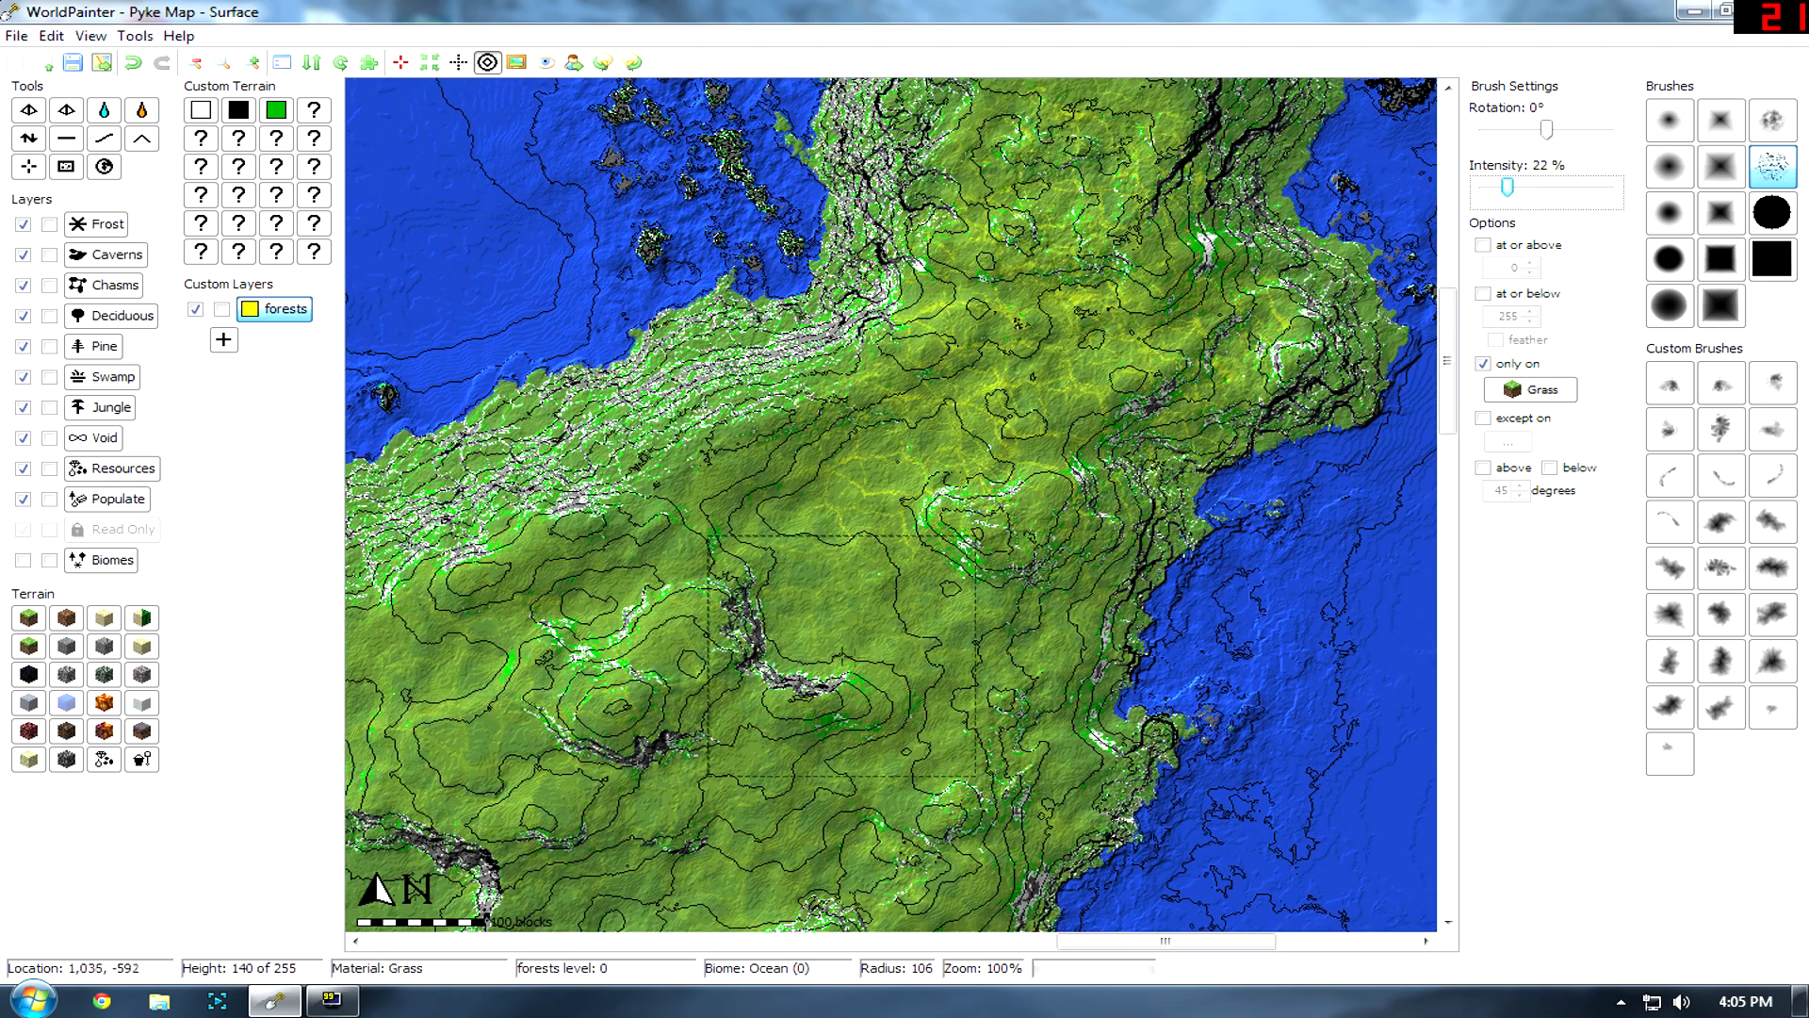
scroll(829, 604, down, 1)
mouse_move(778, 601)
mouse_down()
mouse_move(635, 618)
mouse_move(812, 794)
mouse_move(829, 699)
mouse_up()
middle_drag(966, 606, 993, 540)
Switch to the mottled noise brush, set 36 % intensity and radius 74, and build up the forests on the northeastern headland.
click(1772, 121)
drag(1511, 189, 1497, 191)
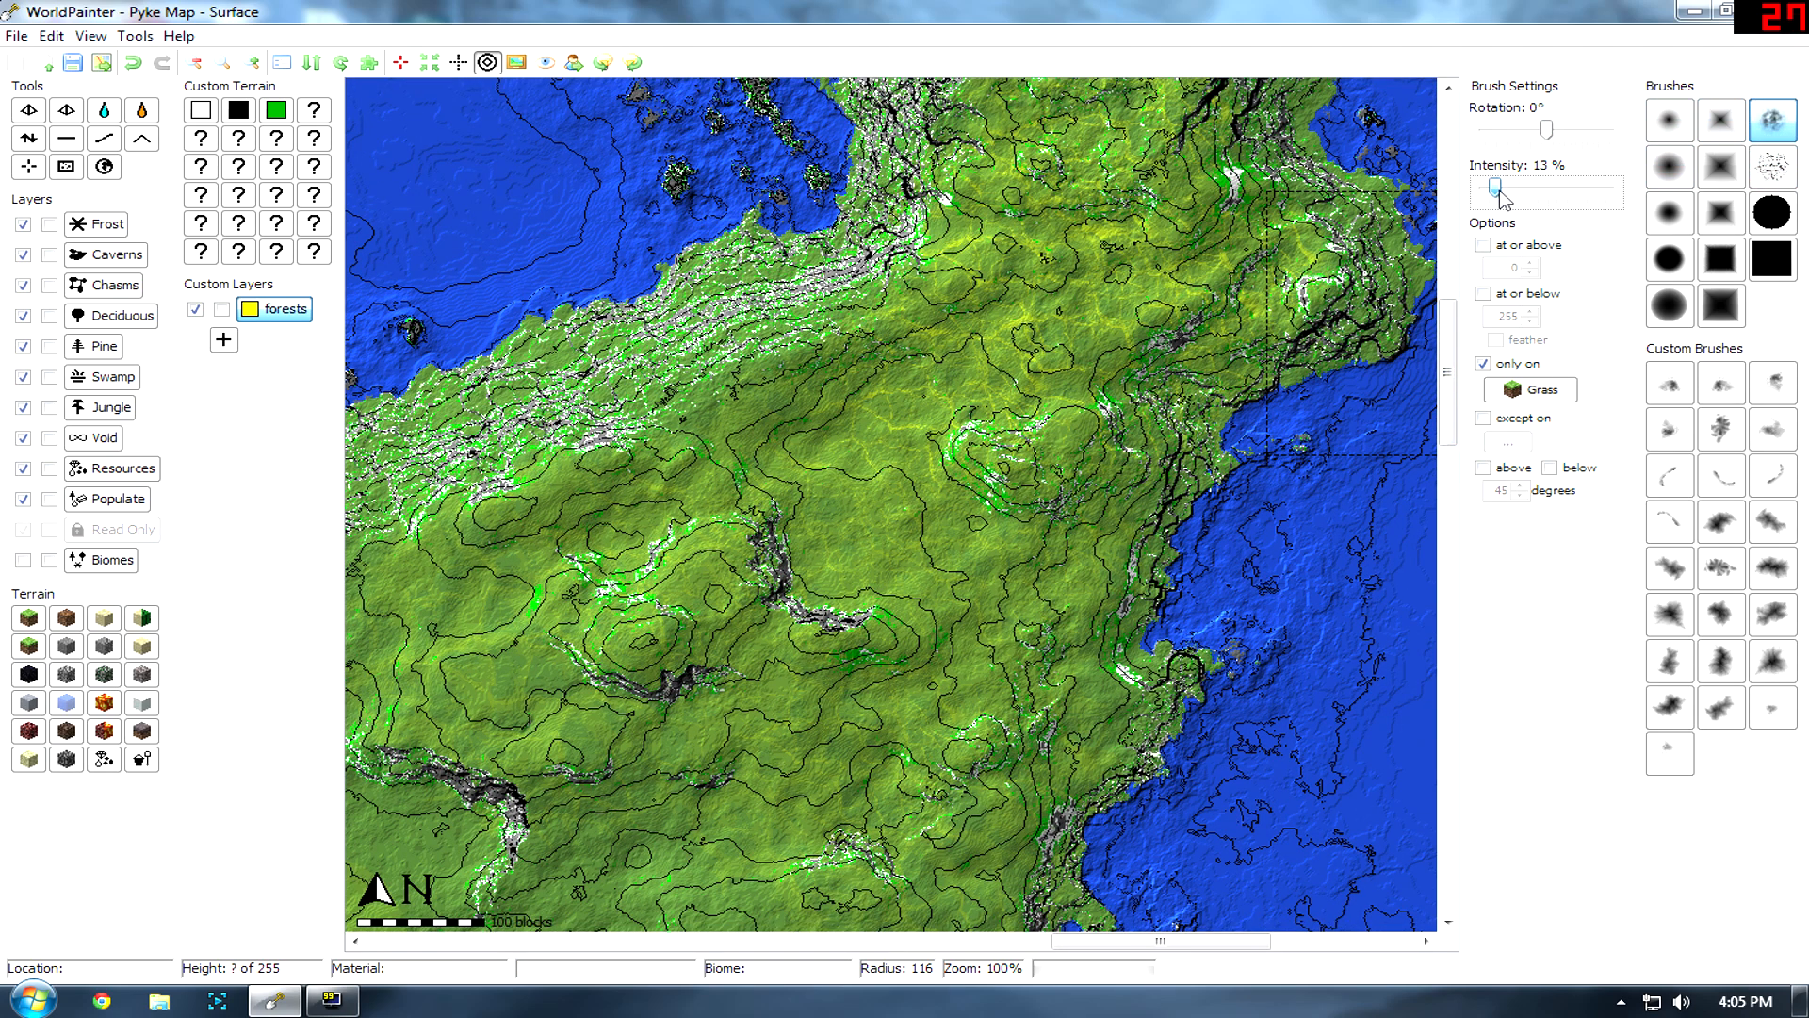
middle_drag(1079, 134, 947, 325)
scroll(945, 322, up, 4)
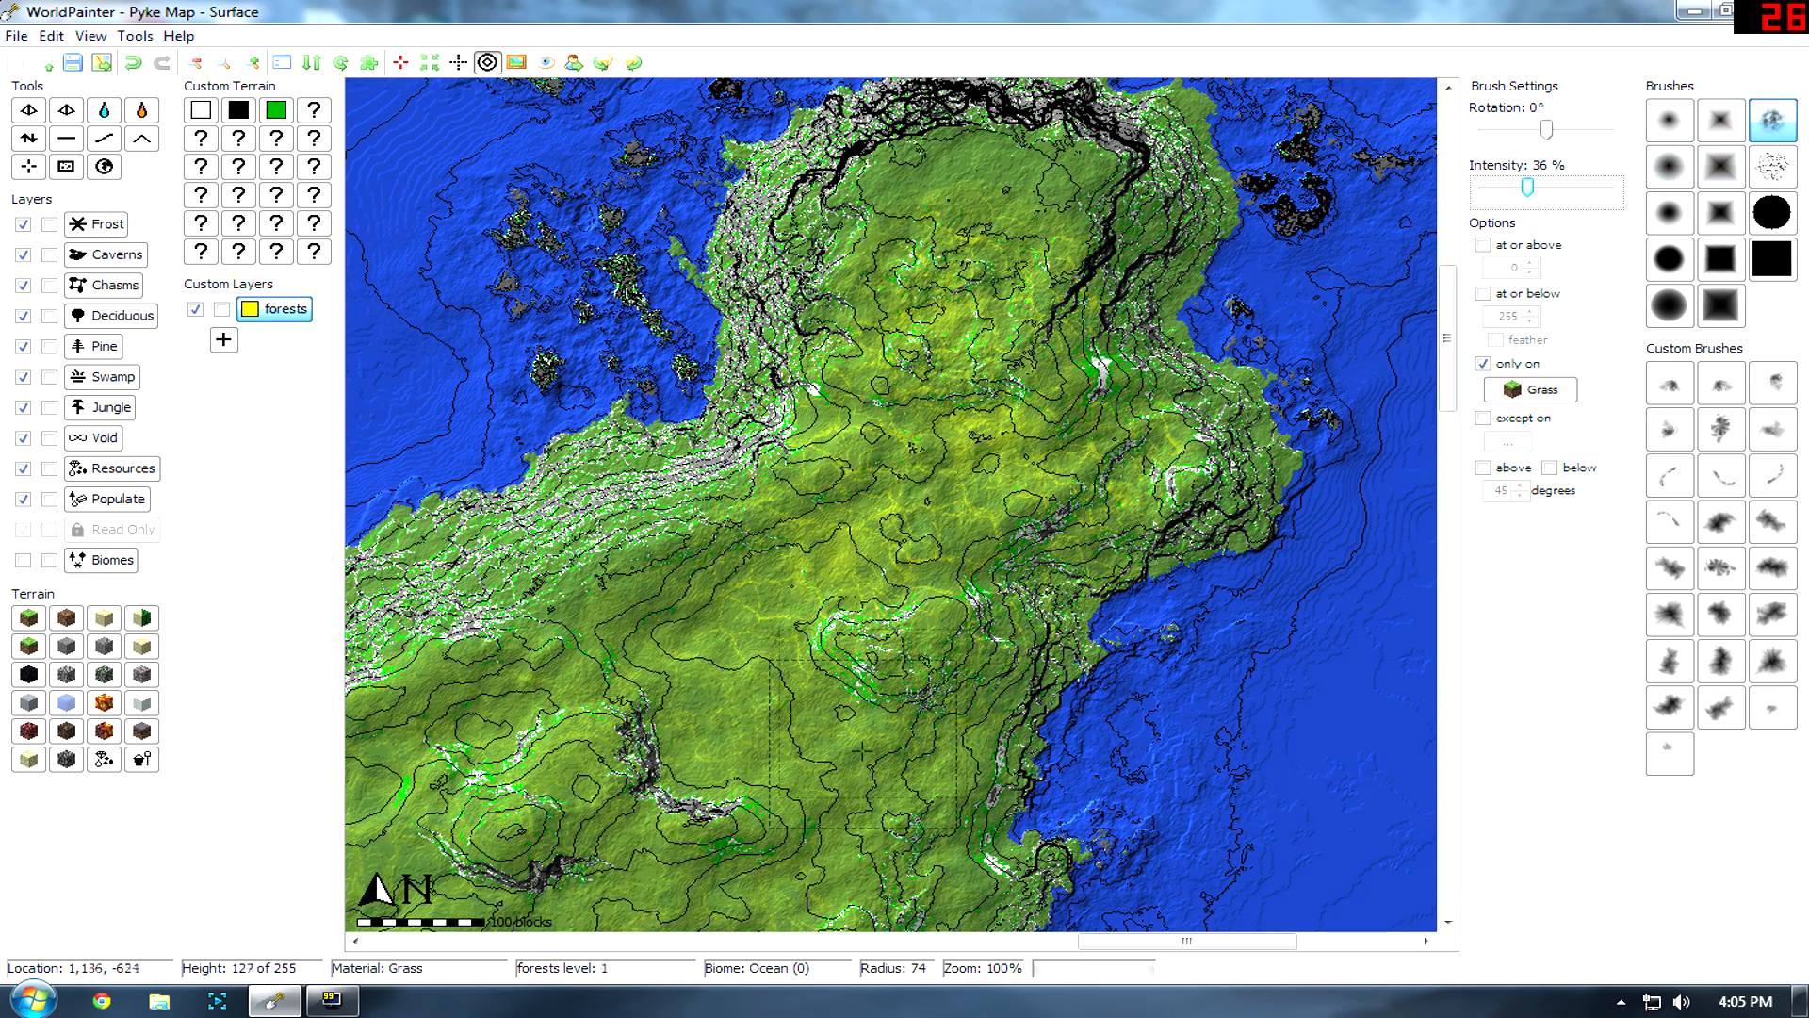
Examine the forests coverage from the northeastern peninsula across the central grassland.
mouse_move(842, 675)
middle_down()
mouse_move(1075, 539)
mouse_move(1191, 327)
middle_up()
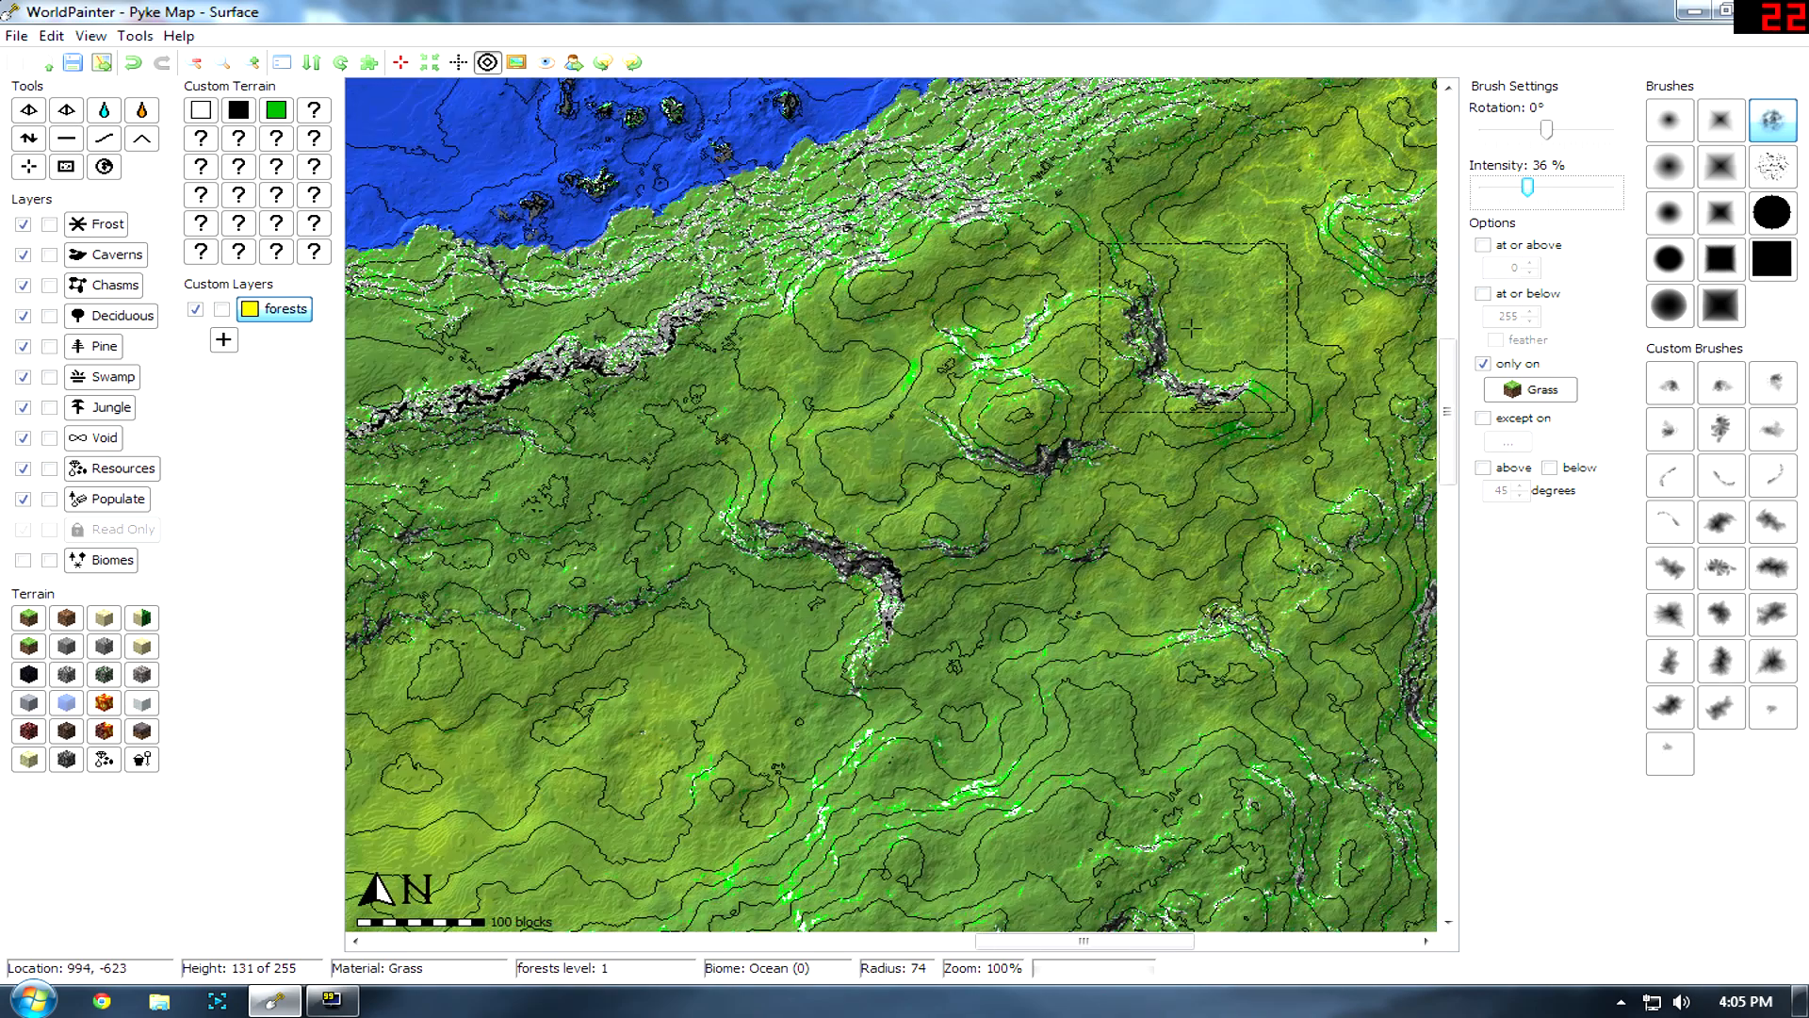
middle_drag(1189, 330, 965, 509)
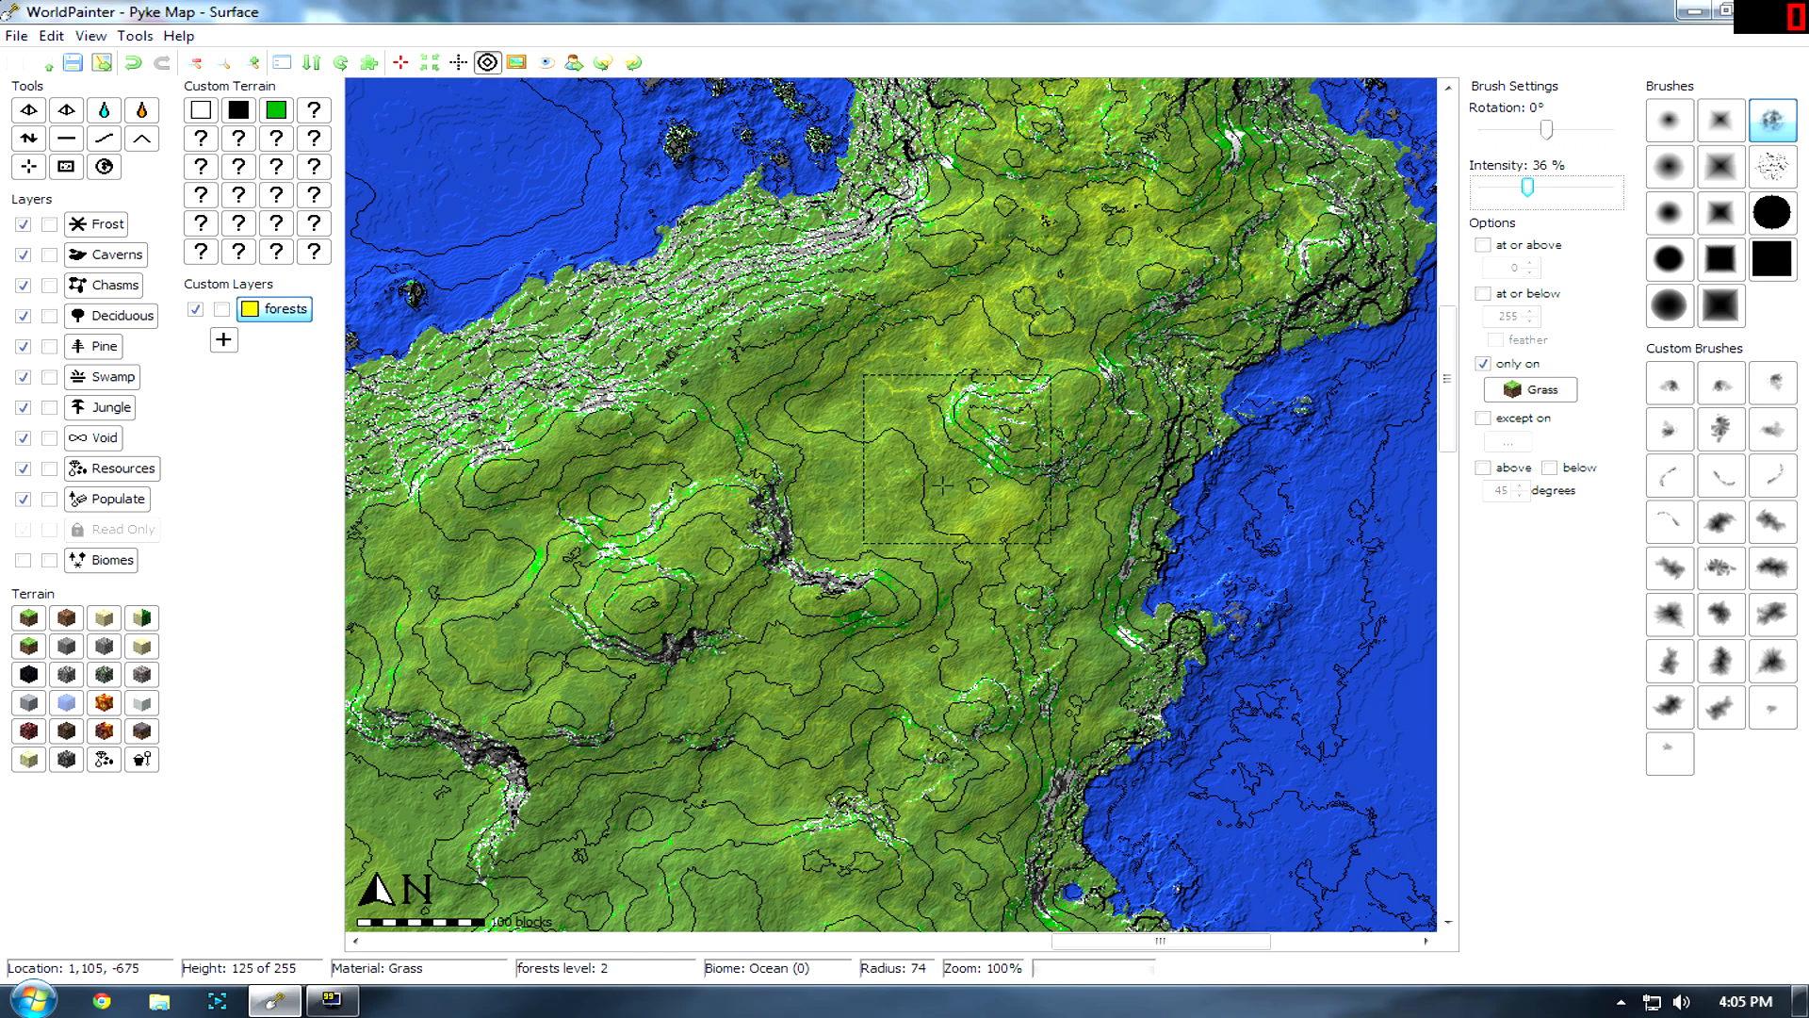
middle_drag(955, 458, 1221, 227)
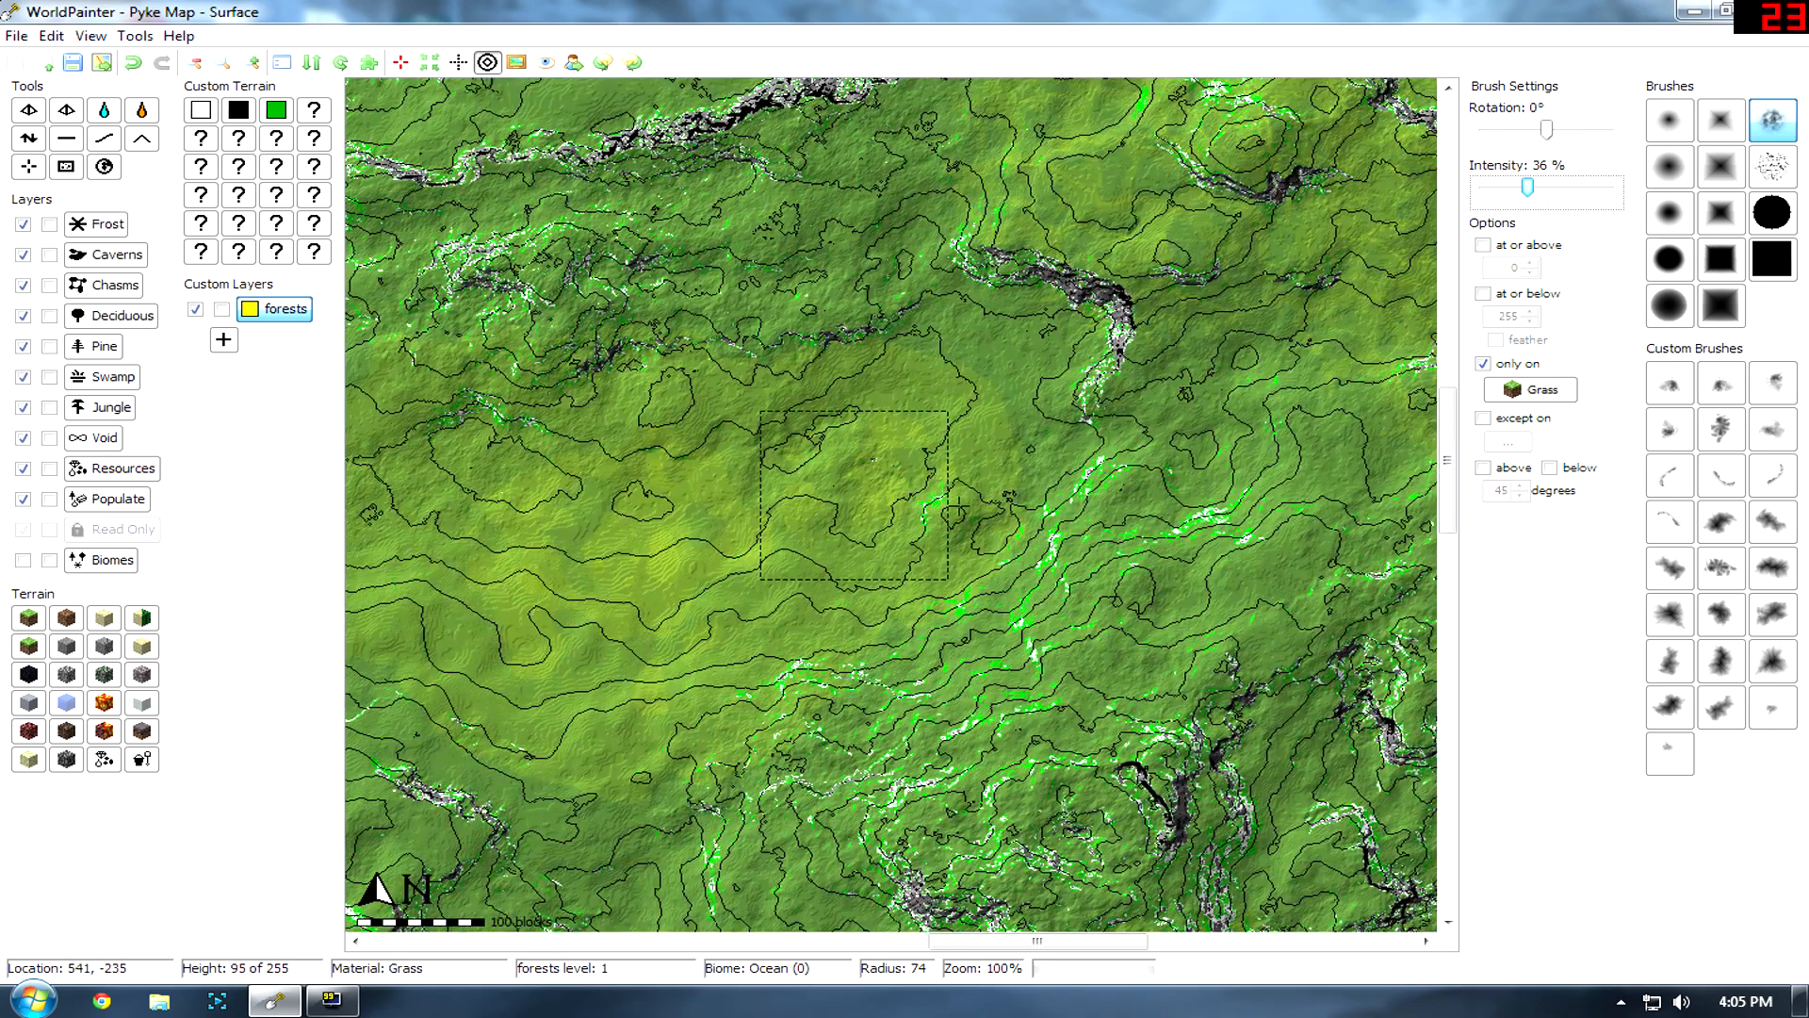
scroll(974, 510, down, 1)
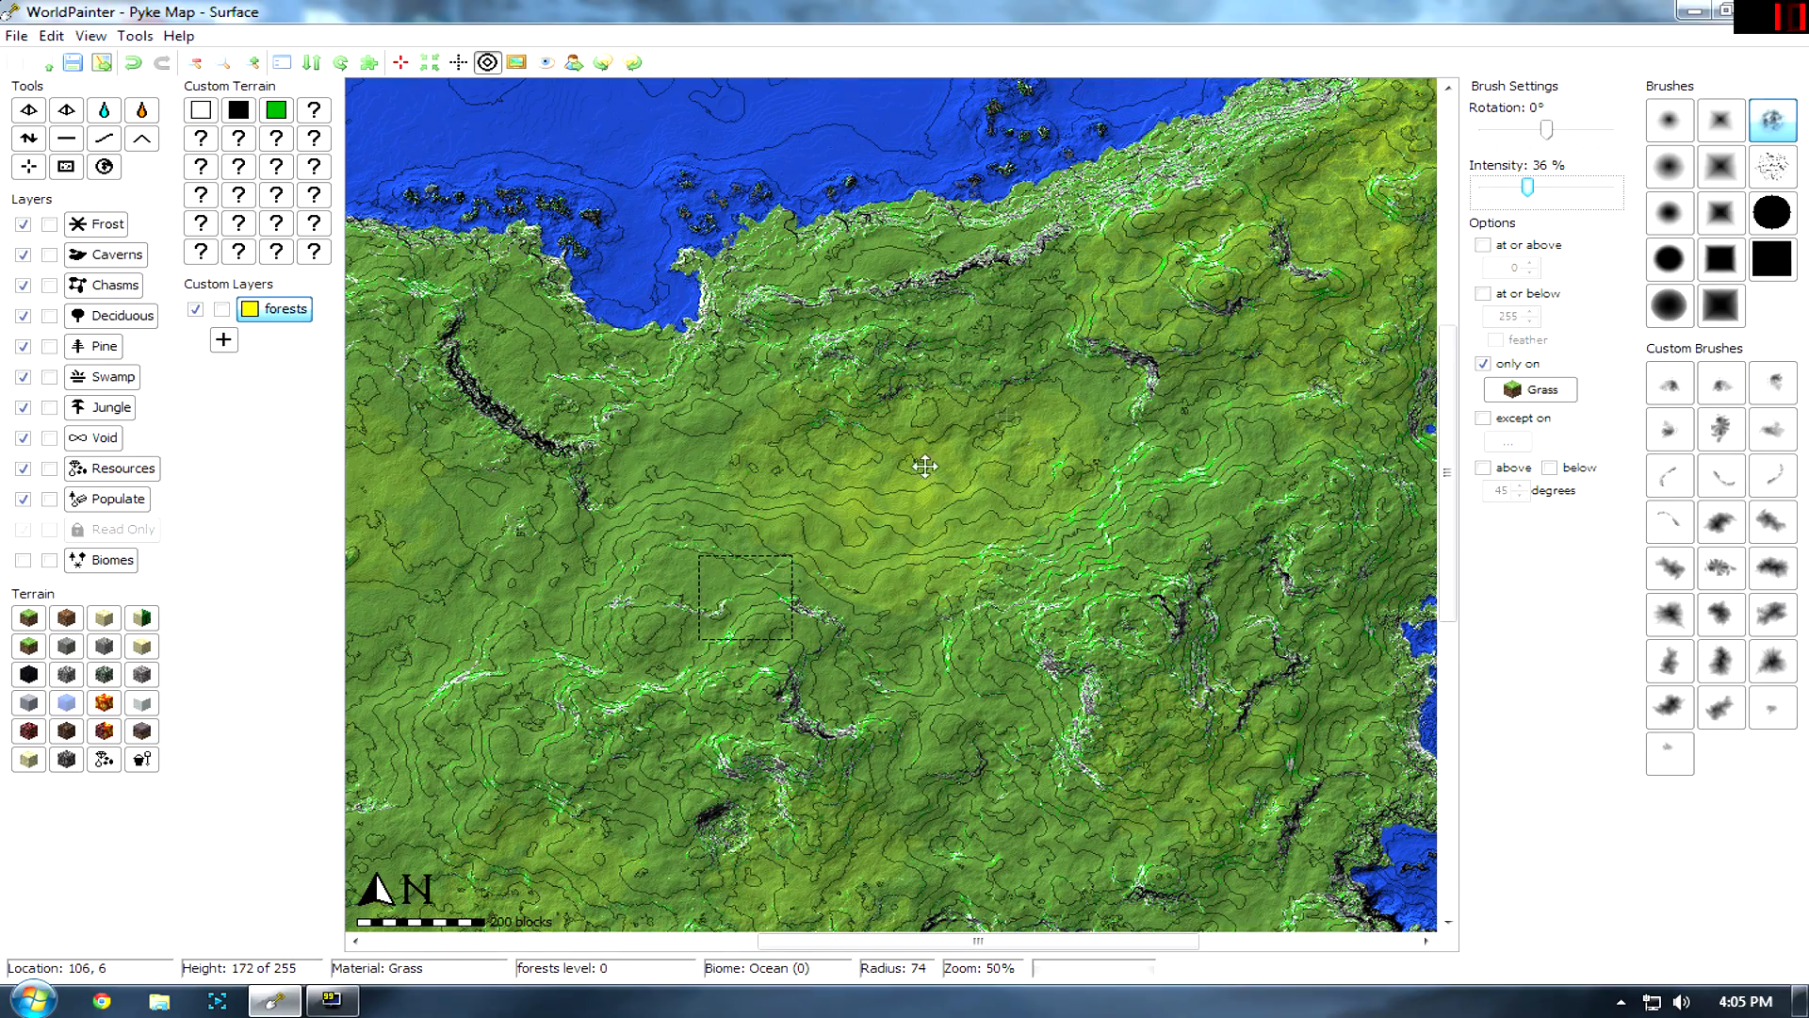
middle_drag(924, 465, 1083, 359)
middle_drag(690, 529, 1026, 419)
middle_drag(821, 439, 579, 839)
mouse_move(1062, 517)
middle_down()
mouse_move(1311, 453)
mouse_move(670, 320)
middle_up()
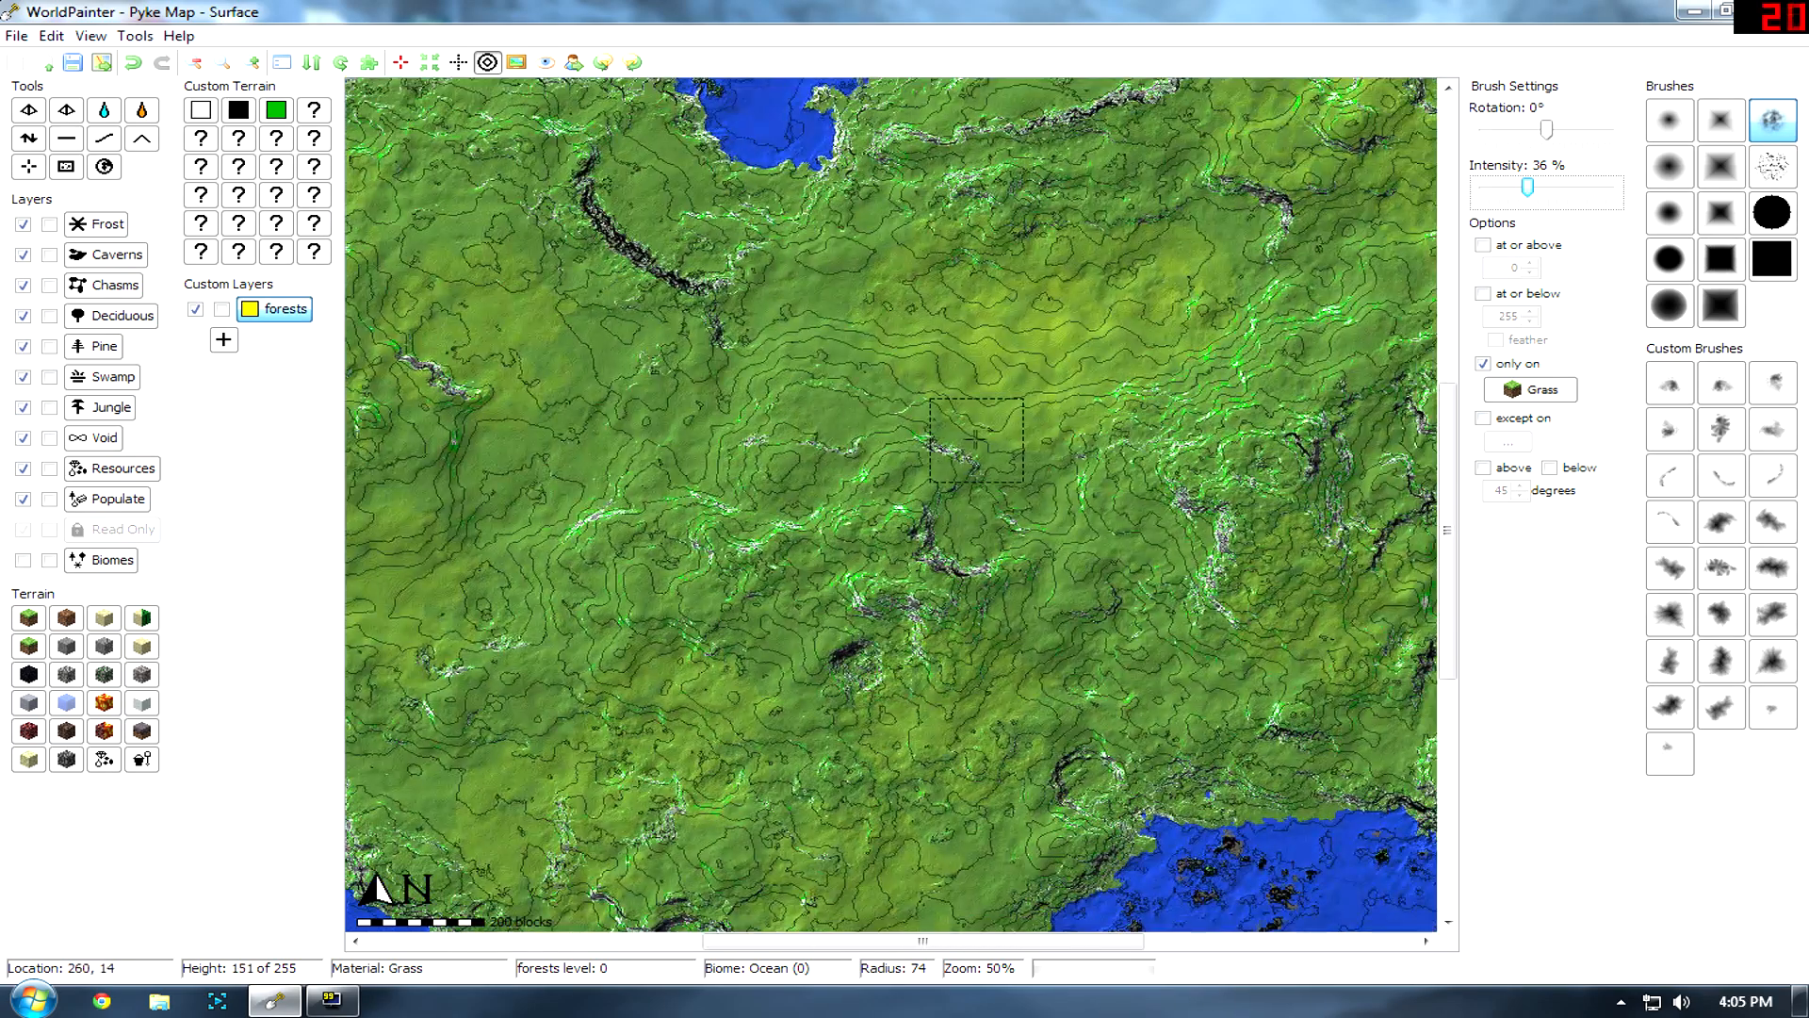
Review the forests coverage over the whole island, including its western and southern coasts.
ctrl+scroll(978, 436, down, 1)
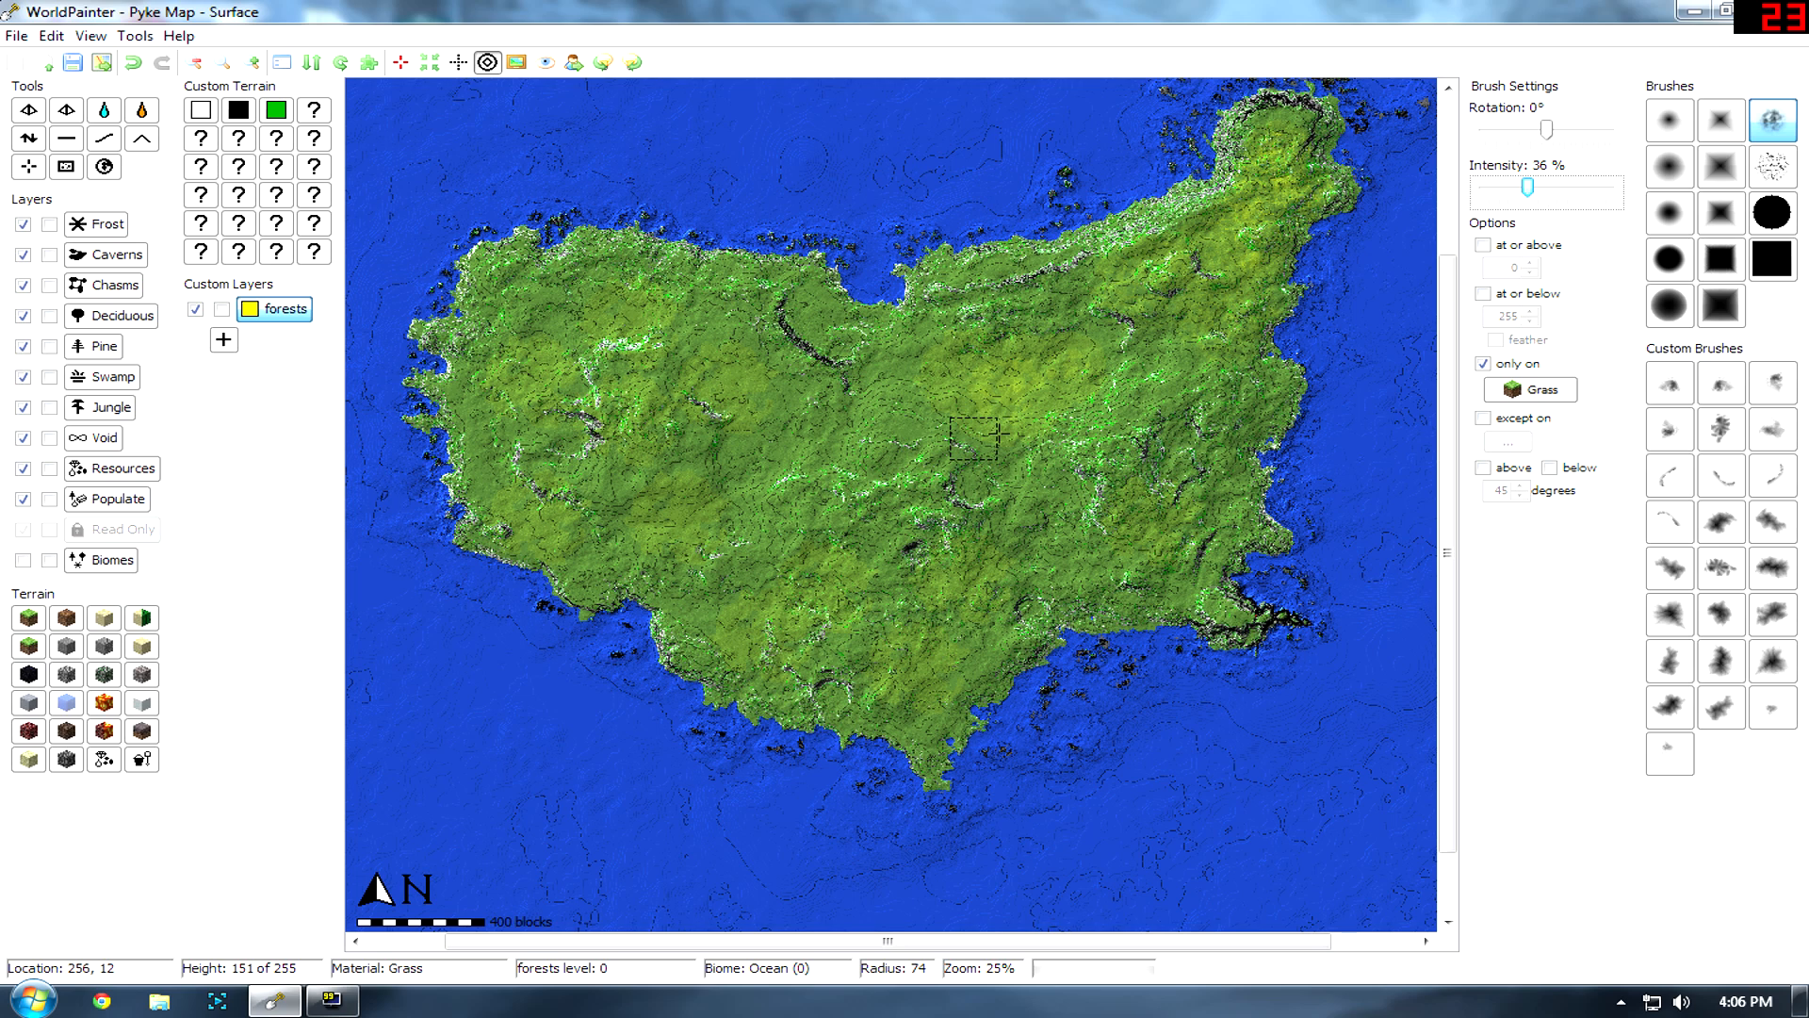
scroll(820, 505, up, 1)
middle_drag(1215, 608, 902, 442)
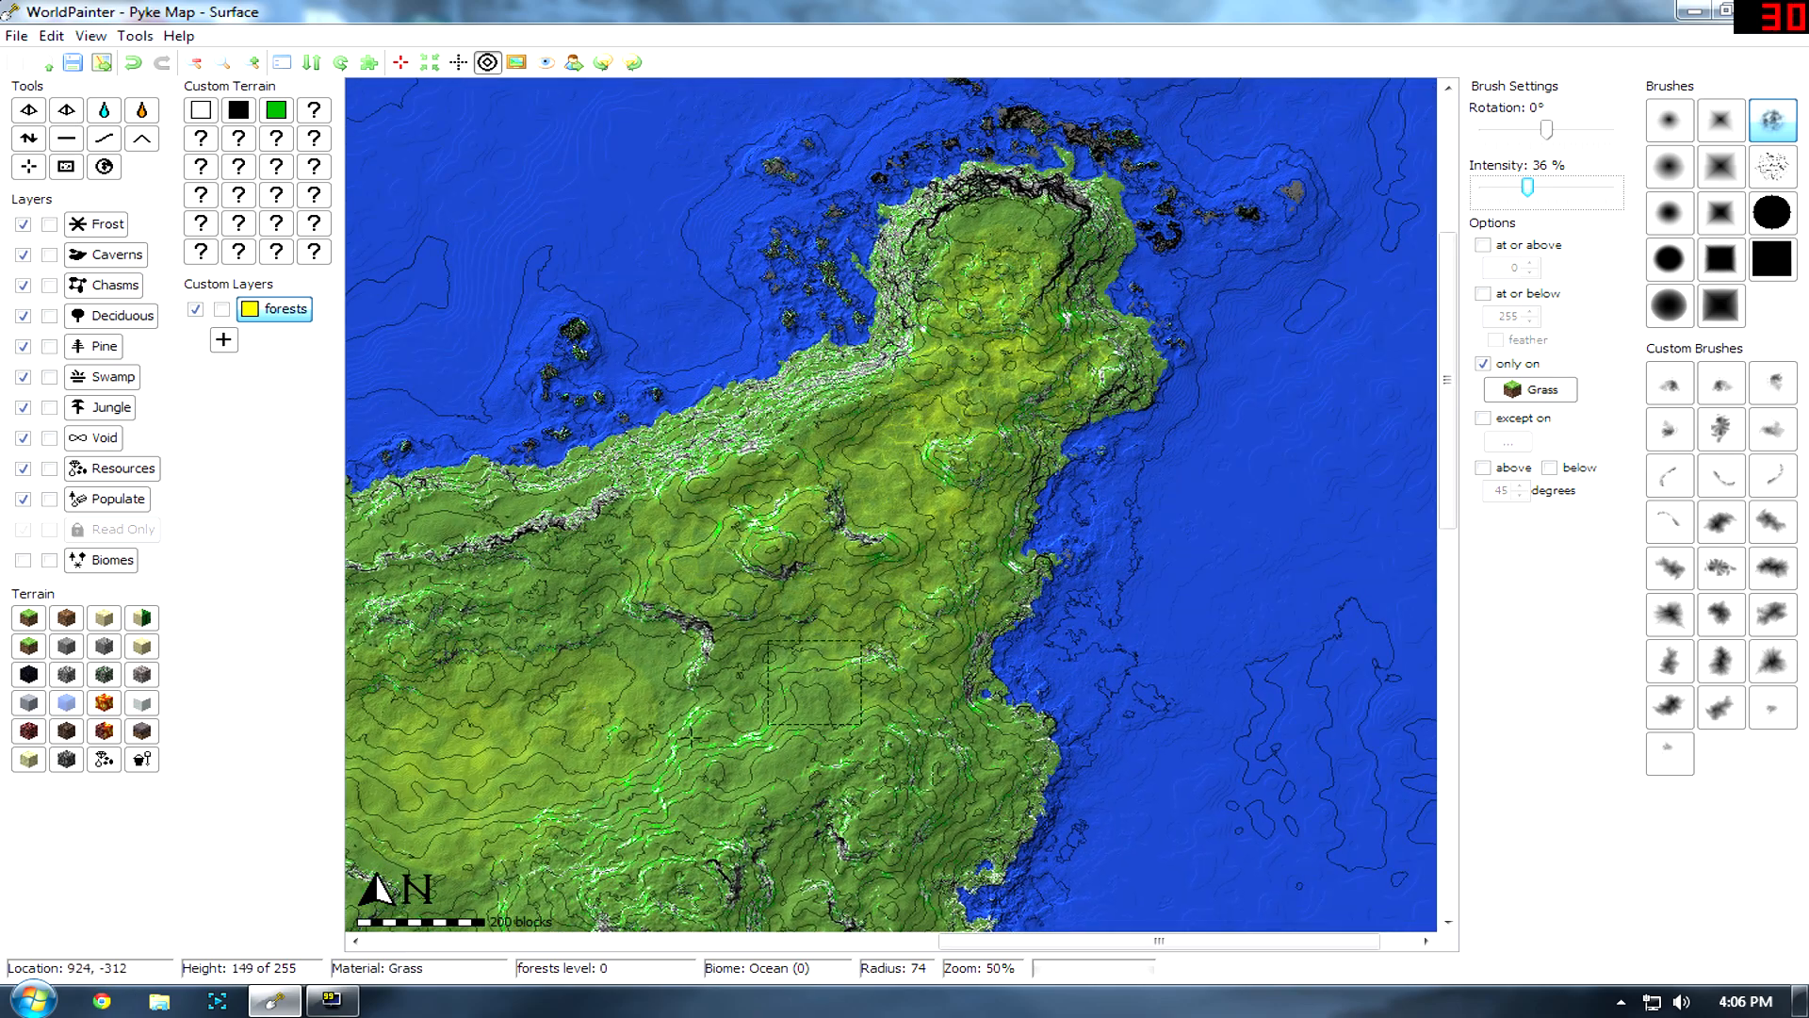
middle_drag(727, 754, 982, 463)
middle_drag(718, 565, 1093, 537)
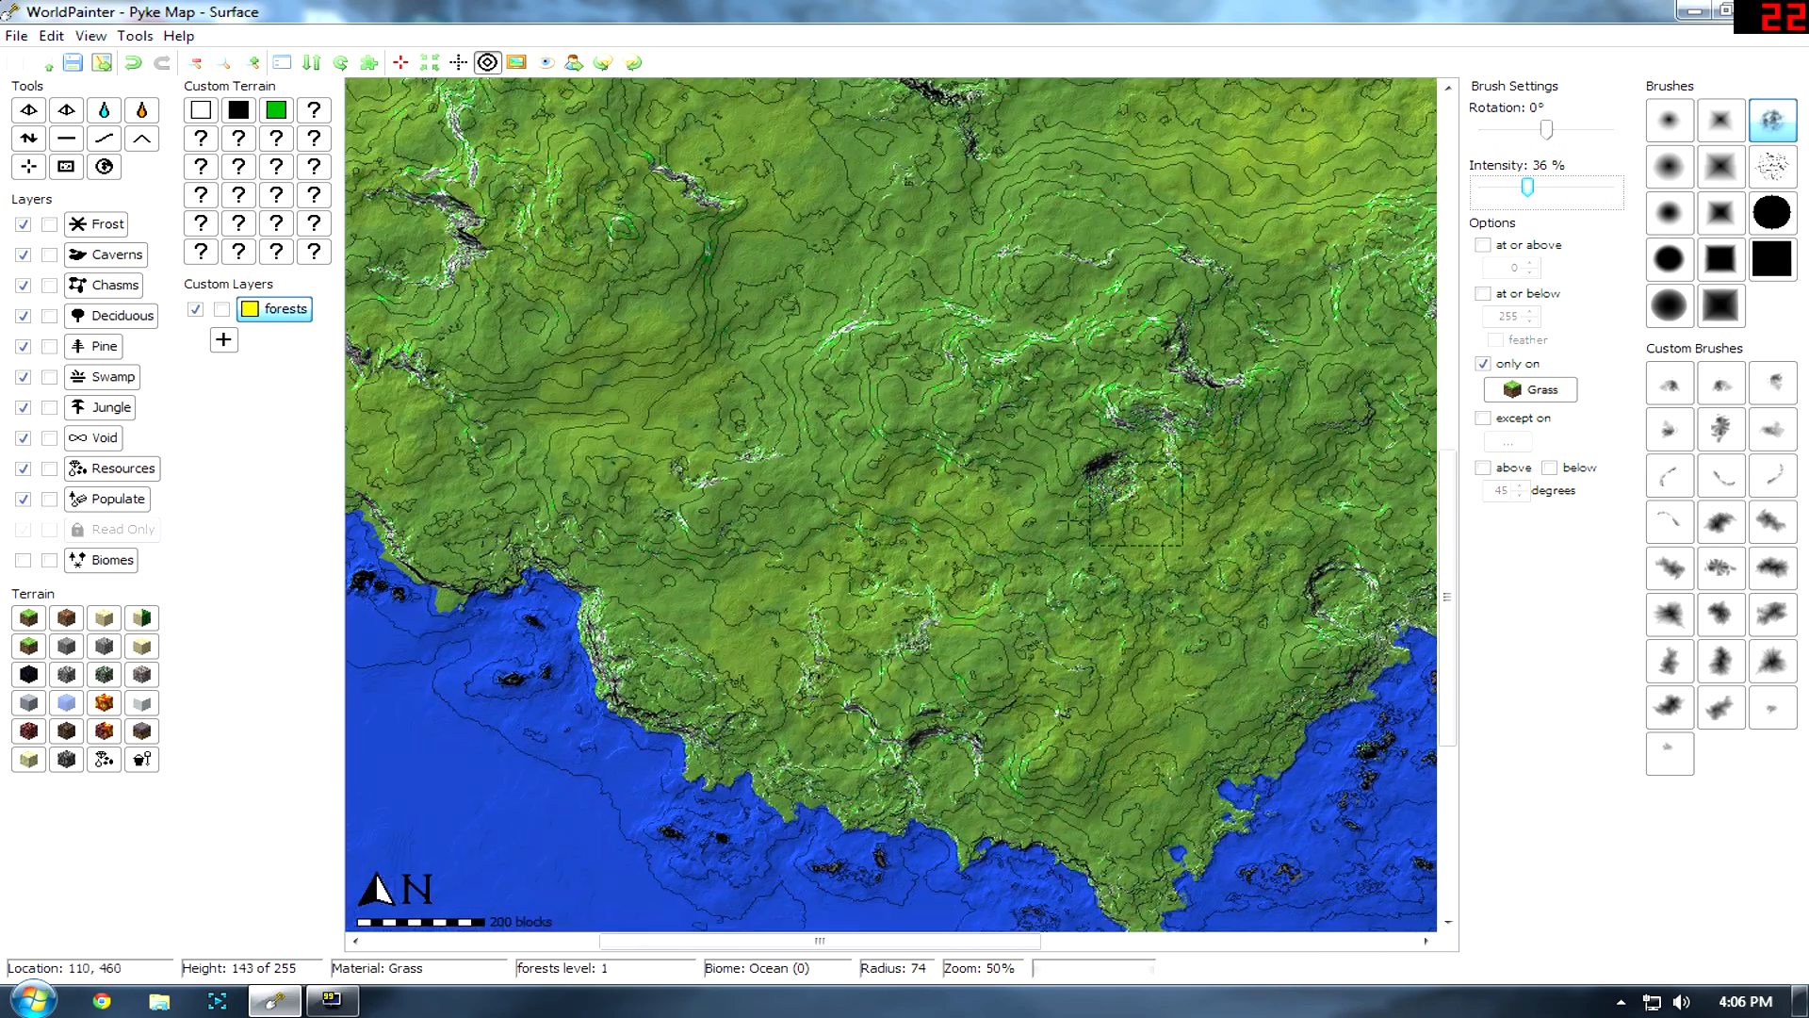
middle_drag(783, 594, 1067, 771)
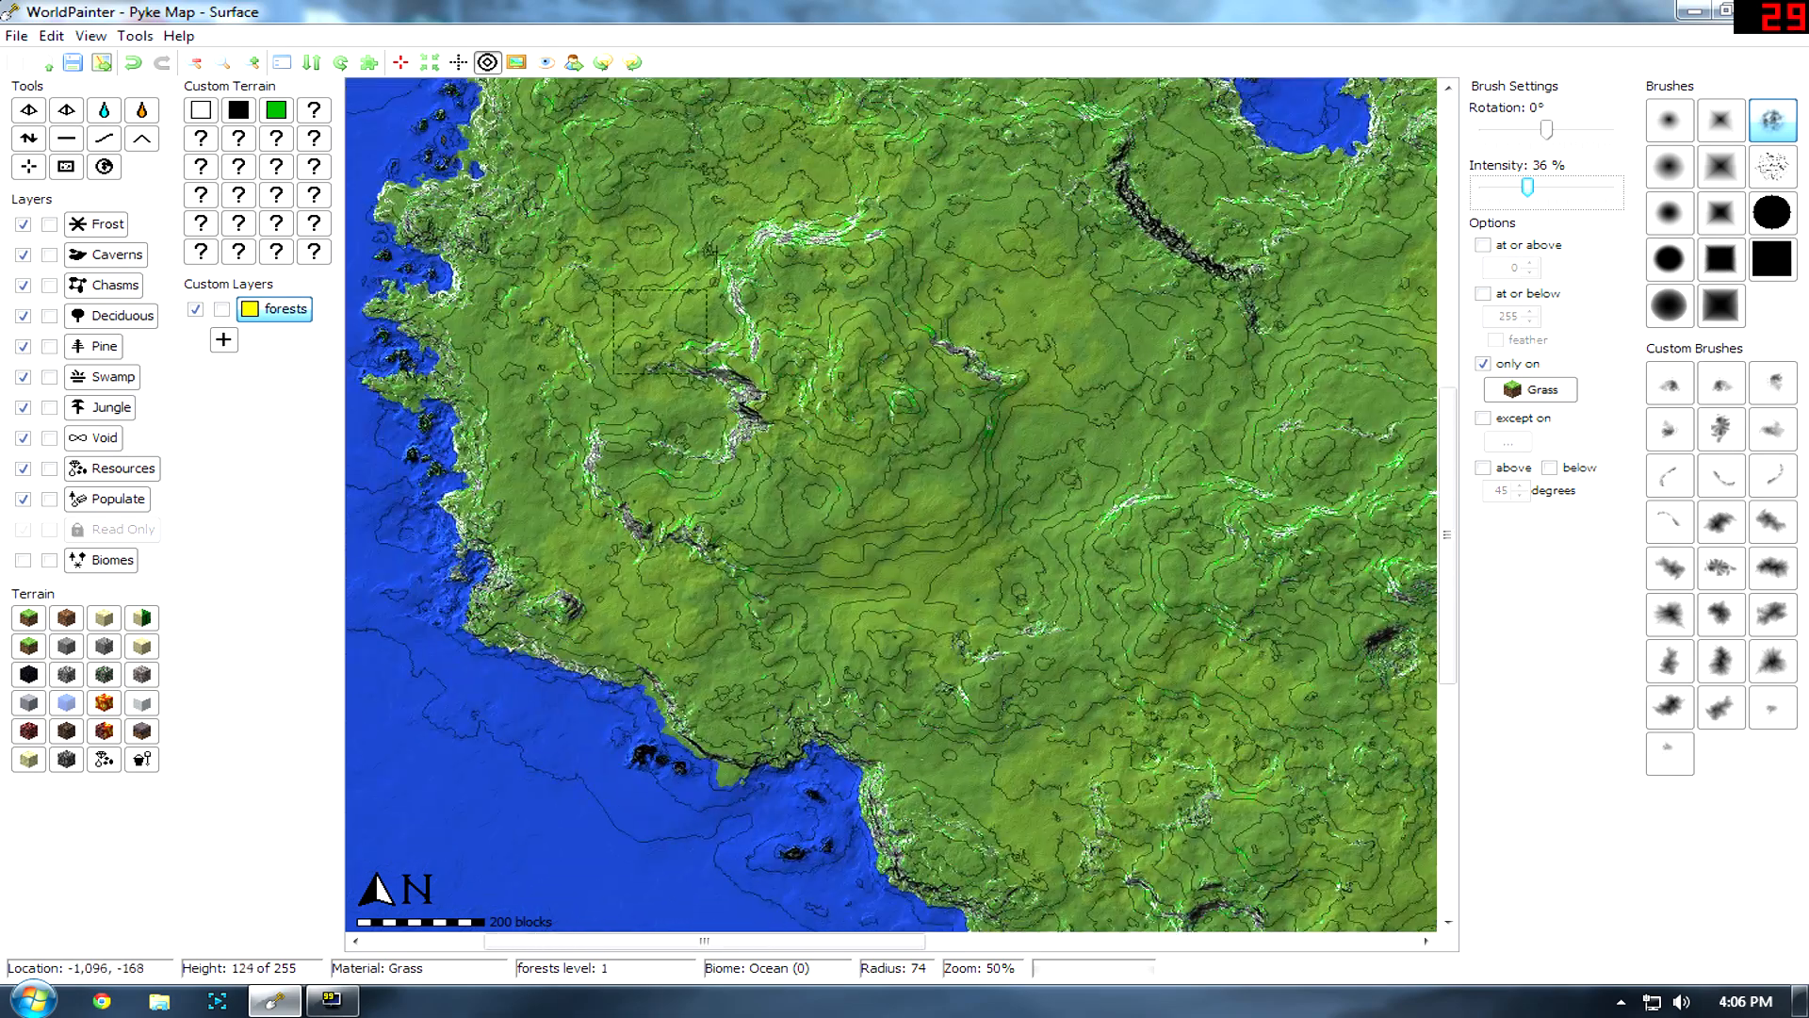
middle_drag(1195, 415, 650, 453)
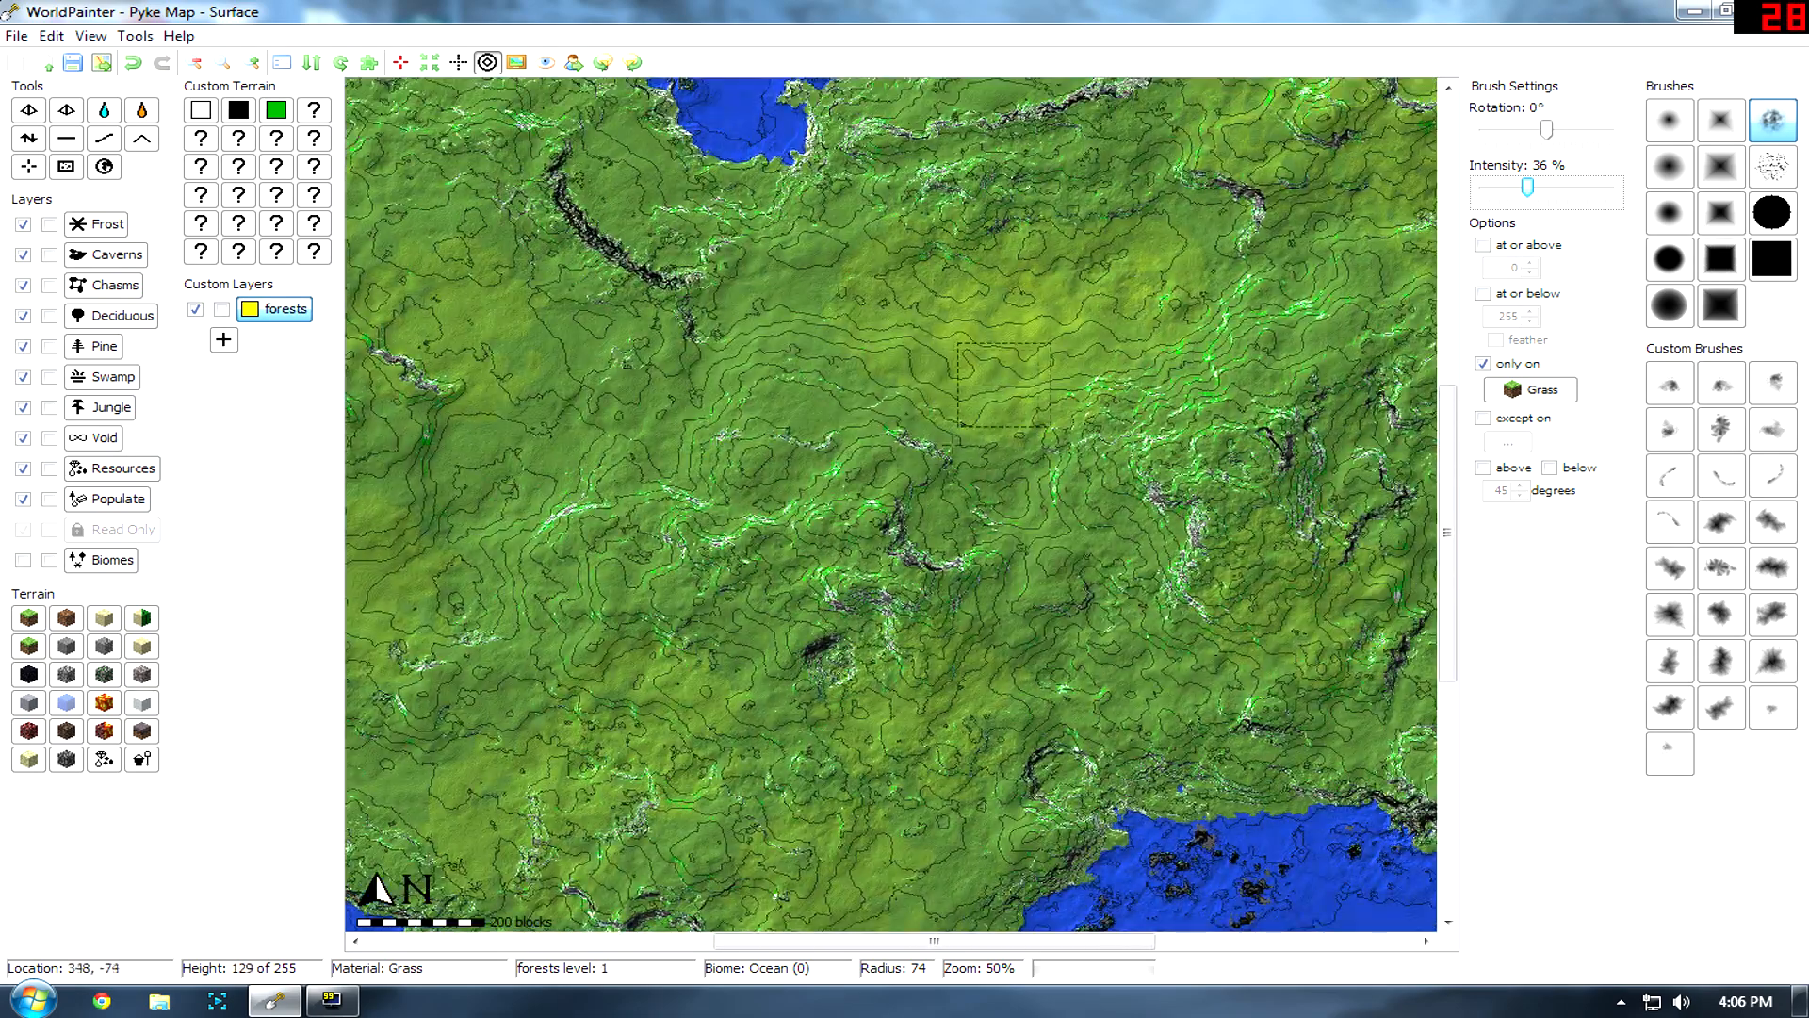
middle_drag(705, 556, 556, 468)
ctrl+scroll(754, 565, down, 1)
middle_drag(788, 594, 810, 616)
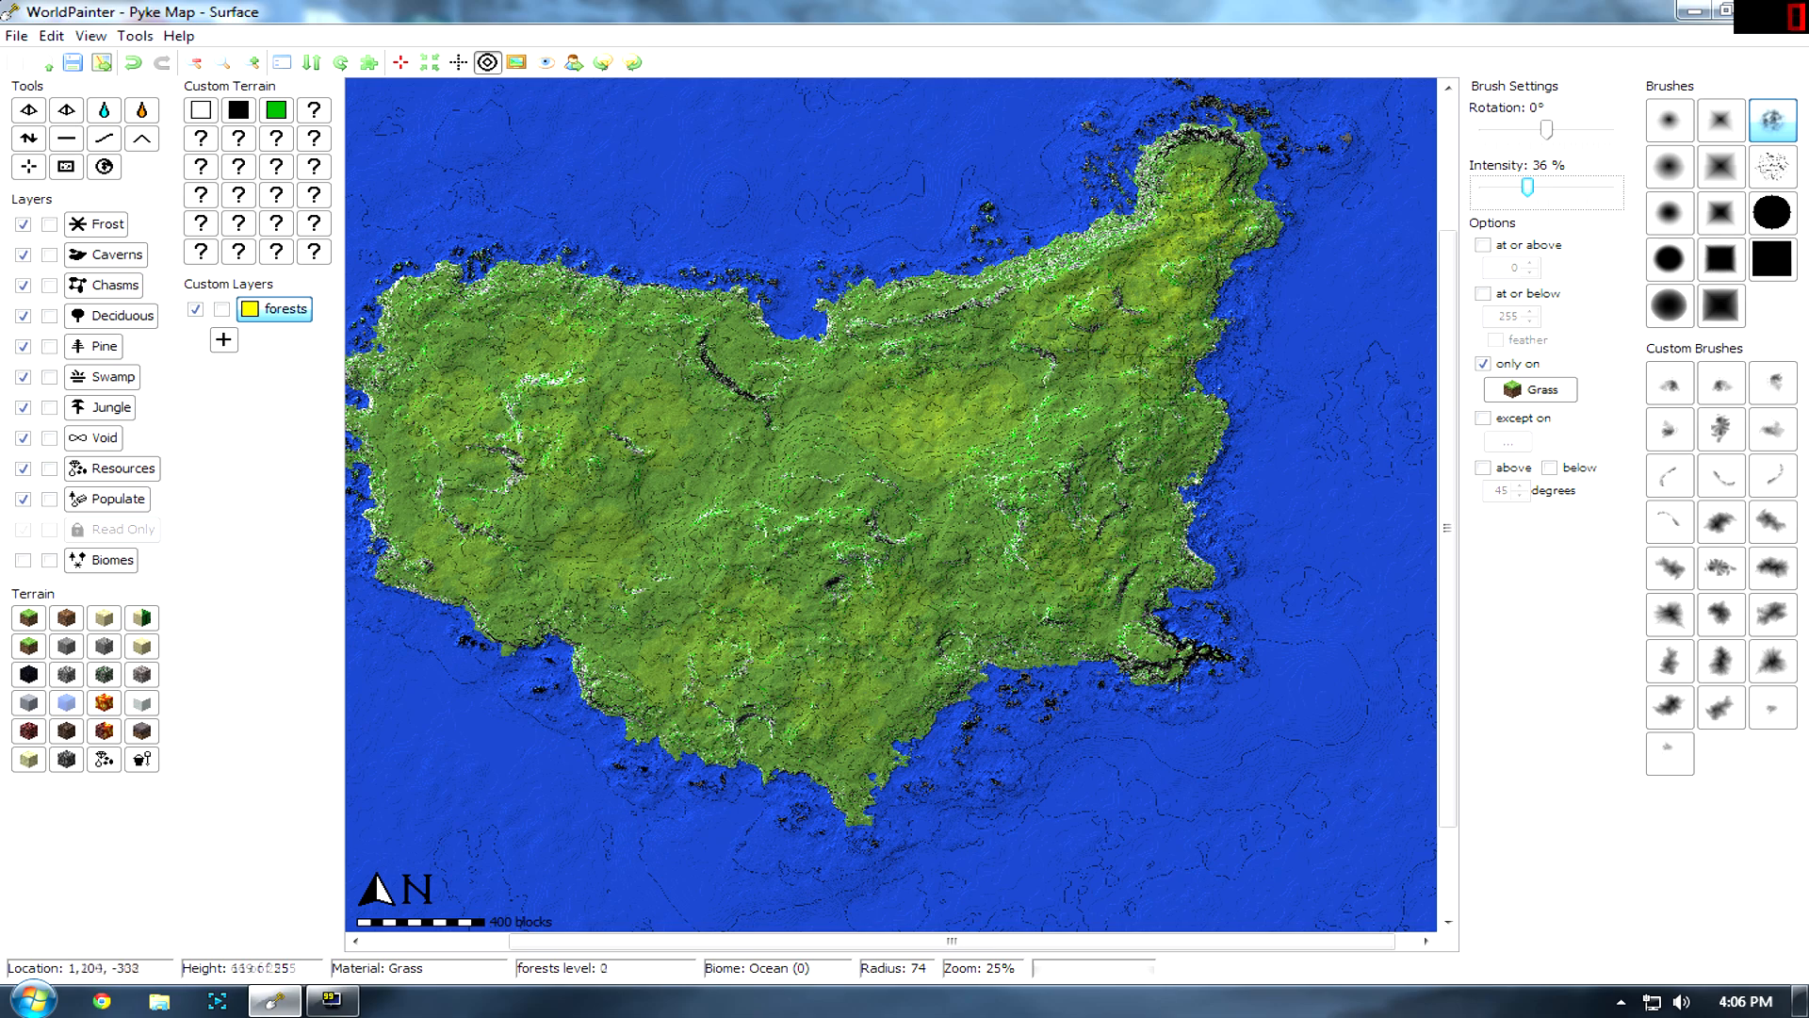
mouse_move(896, 506)
middle_down()
mouse_move(974, 483)
mouse_move(939, 517)
middle_up()
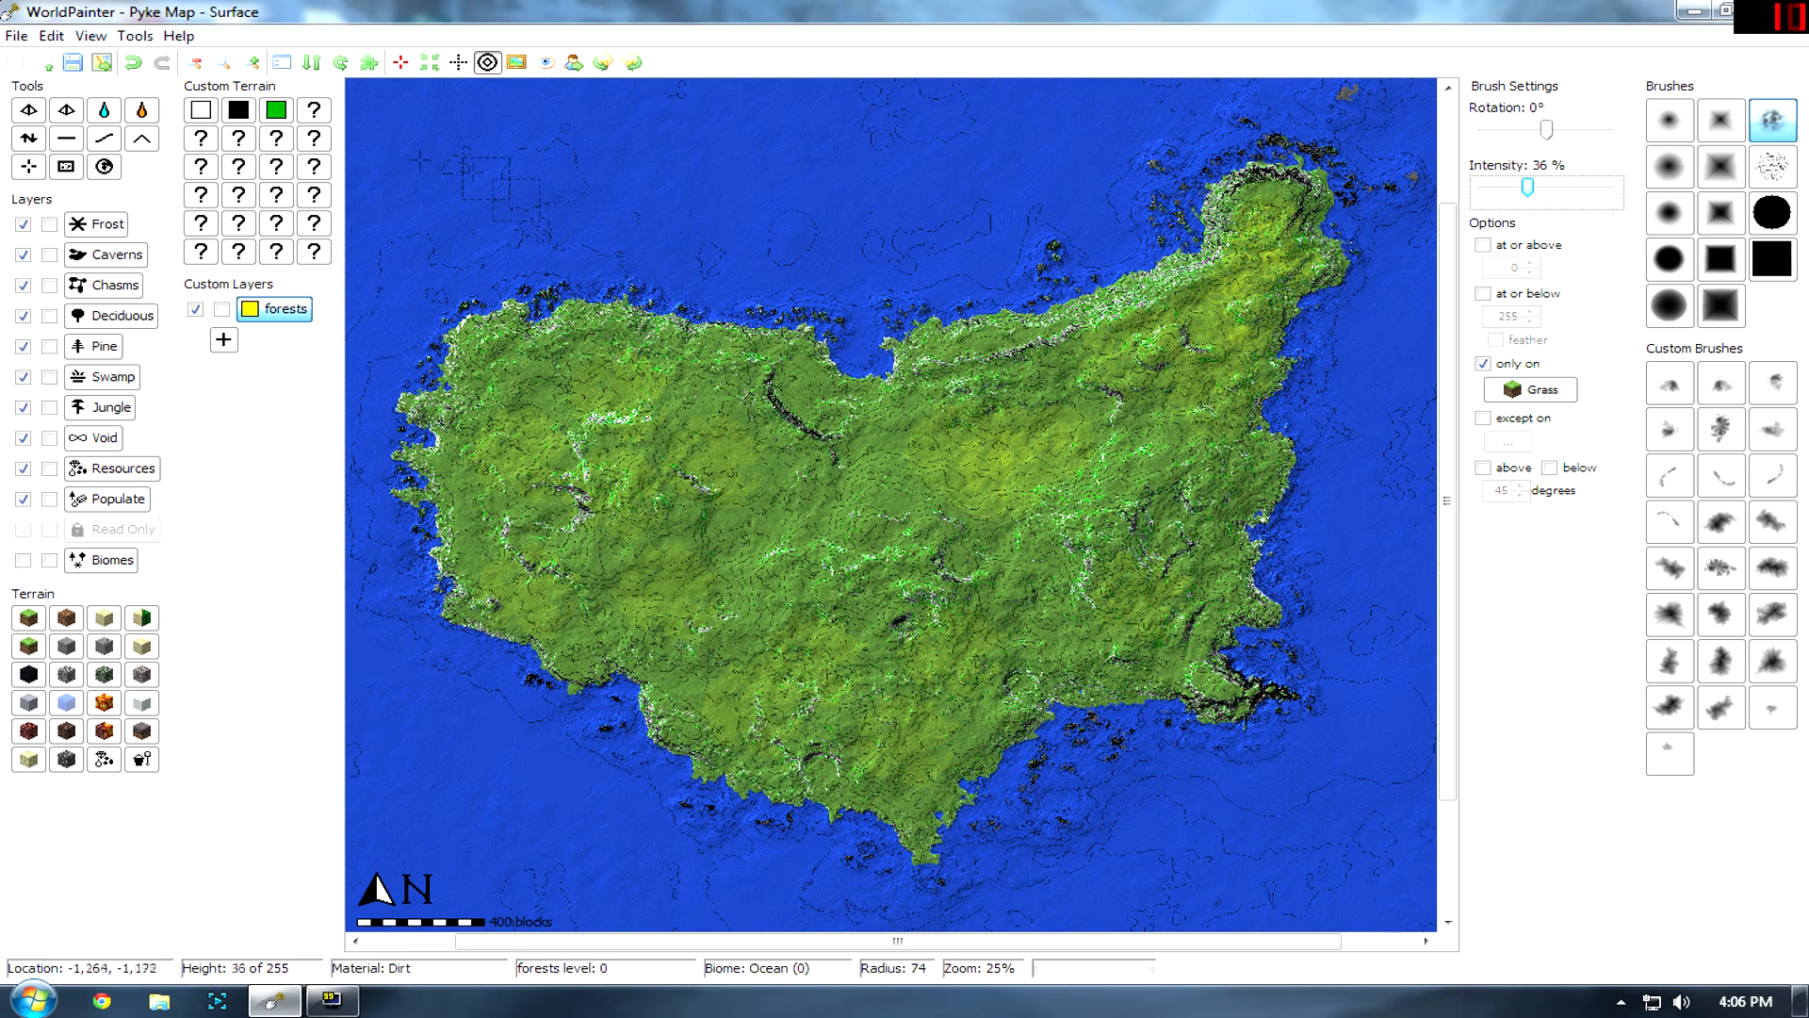
click(112, 173)
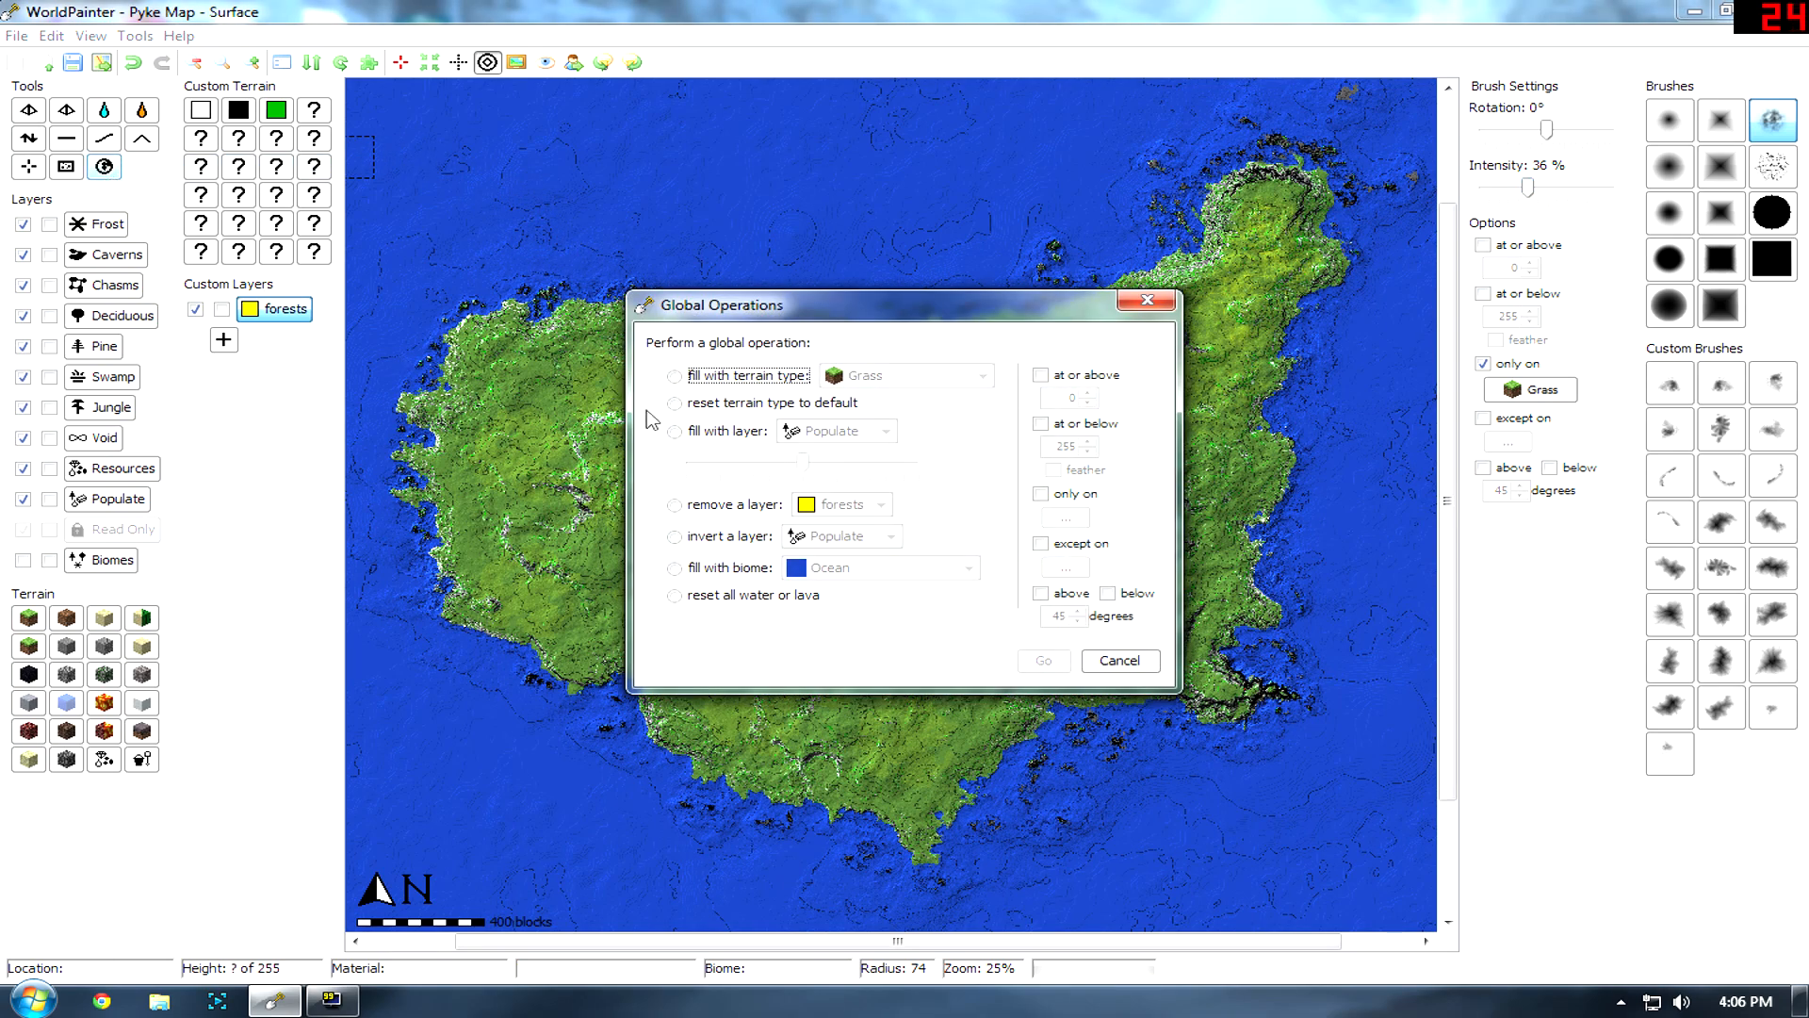
click(675, 569)
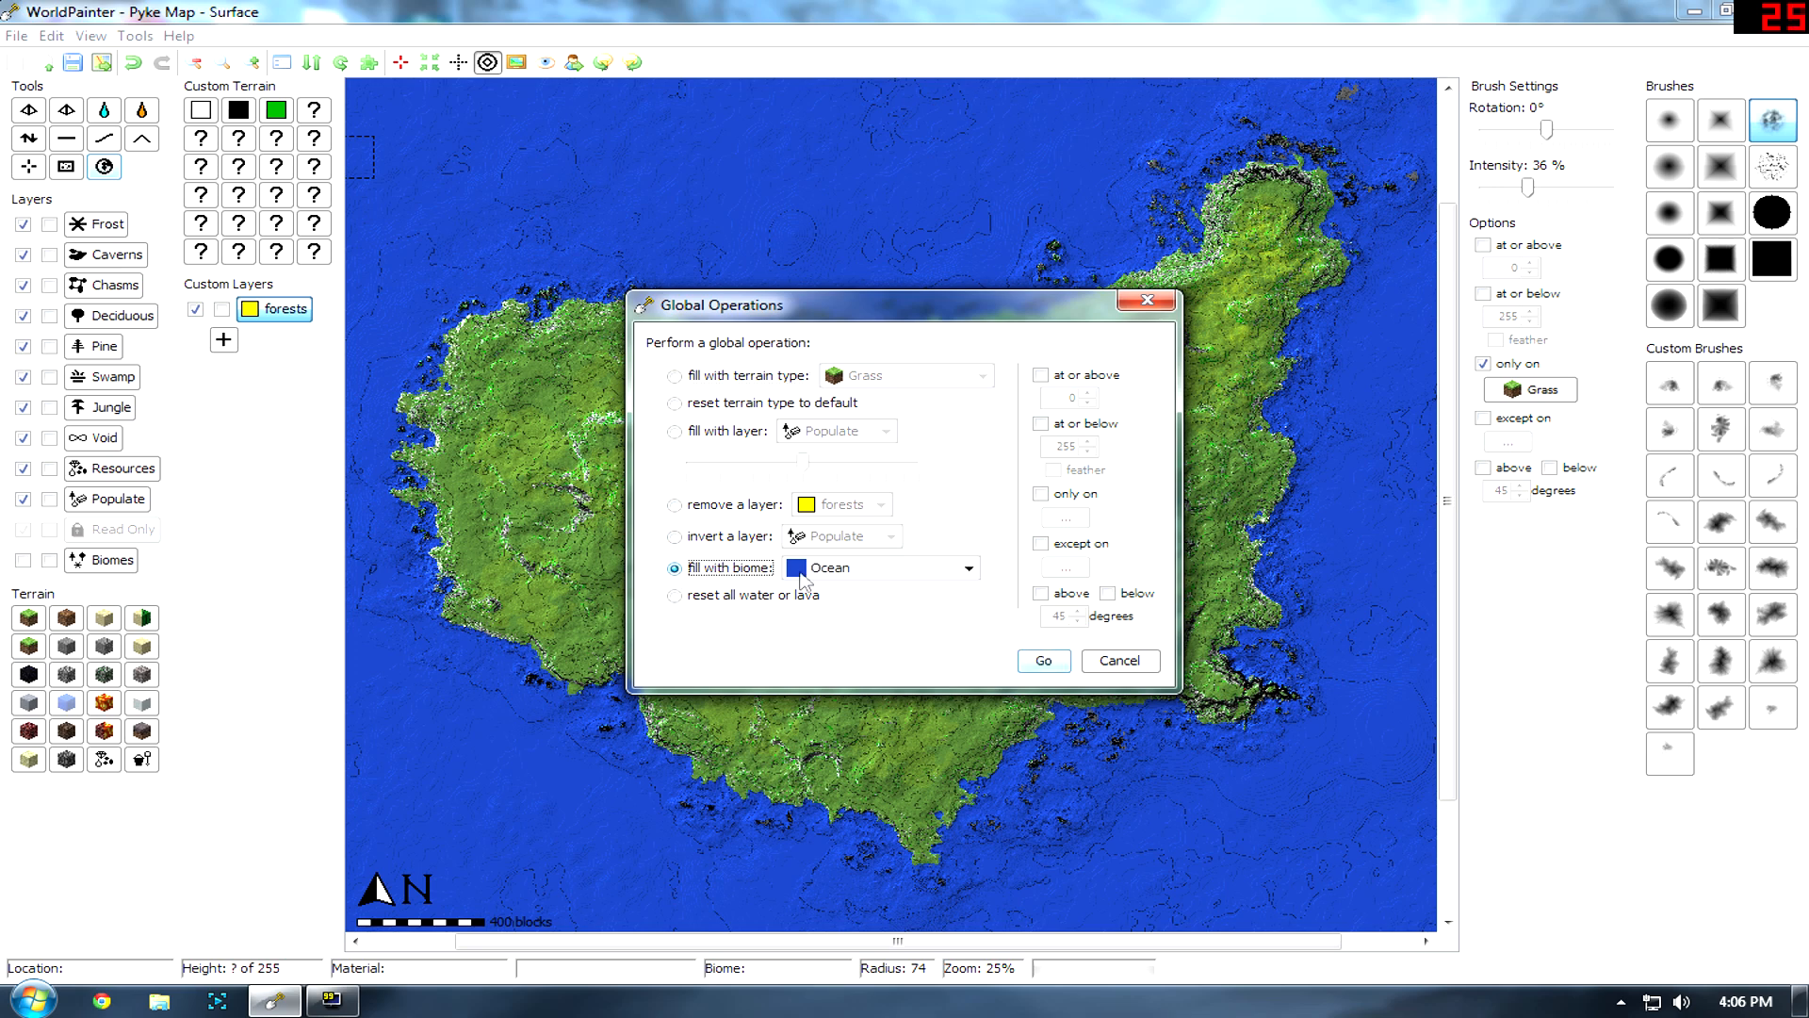
click(862, 569)
click(847, 612)
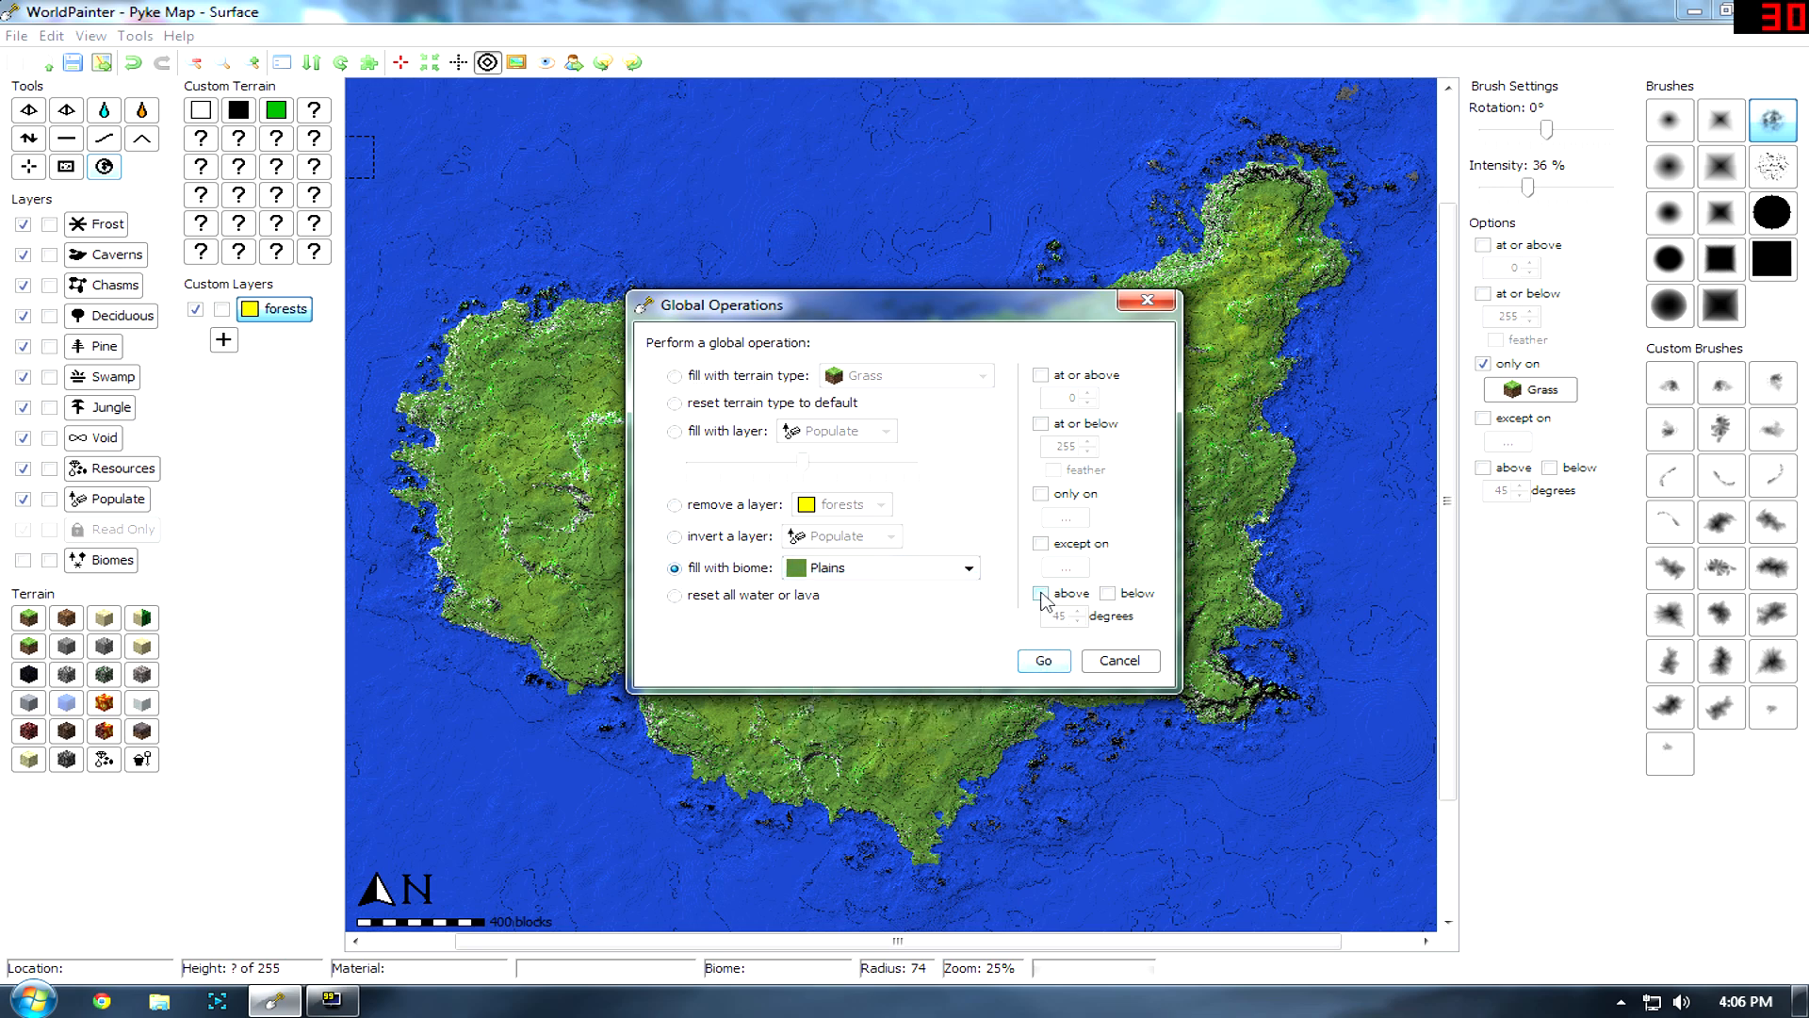
click(1105, 663)
Show the Biomes layer on the map and make it the active painting layer.
middle_drag(1104, 669, 1017, 511)
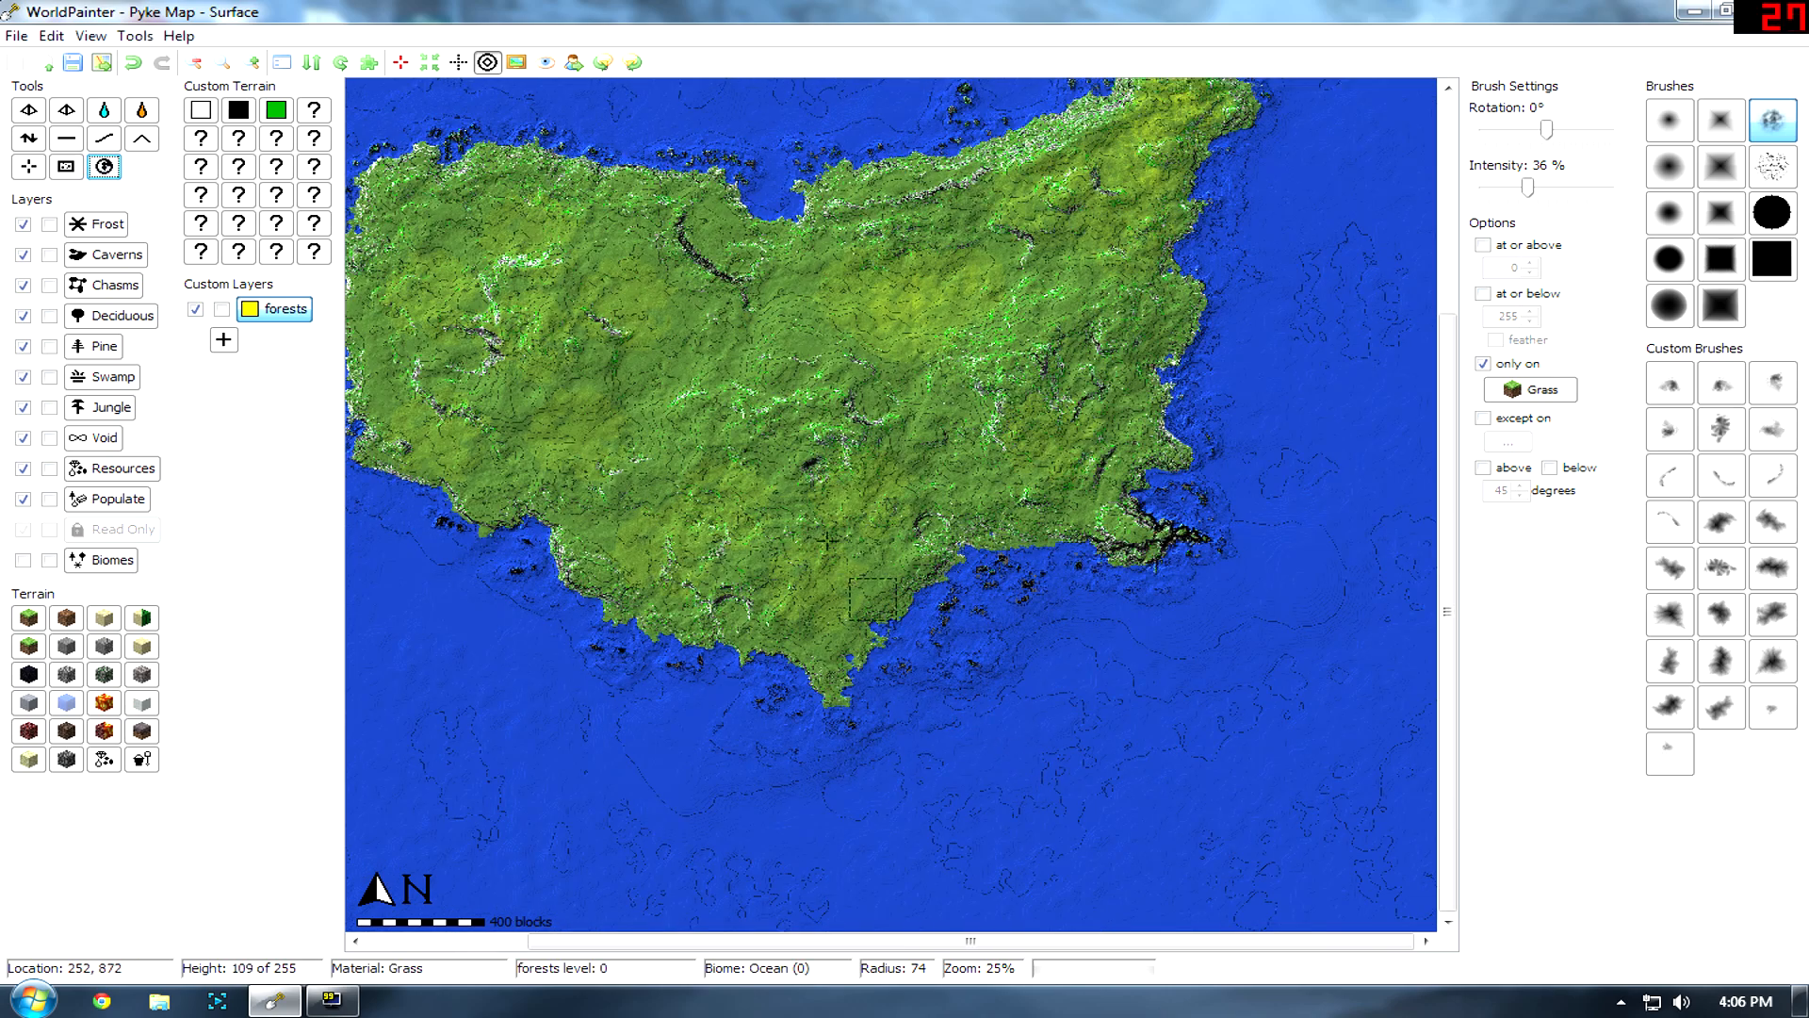
middle_drag(743, 426, 872, 559)
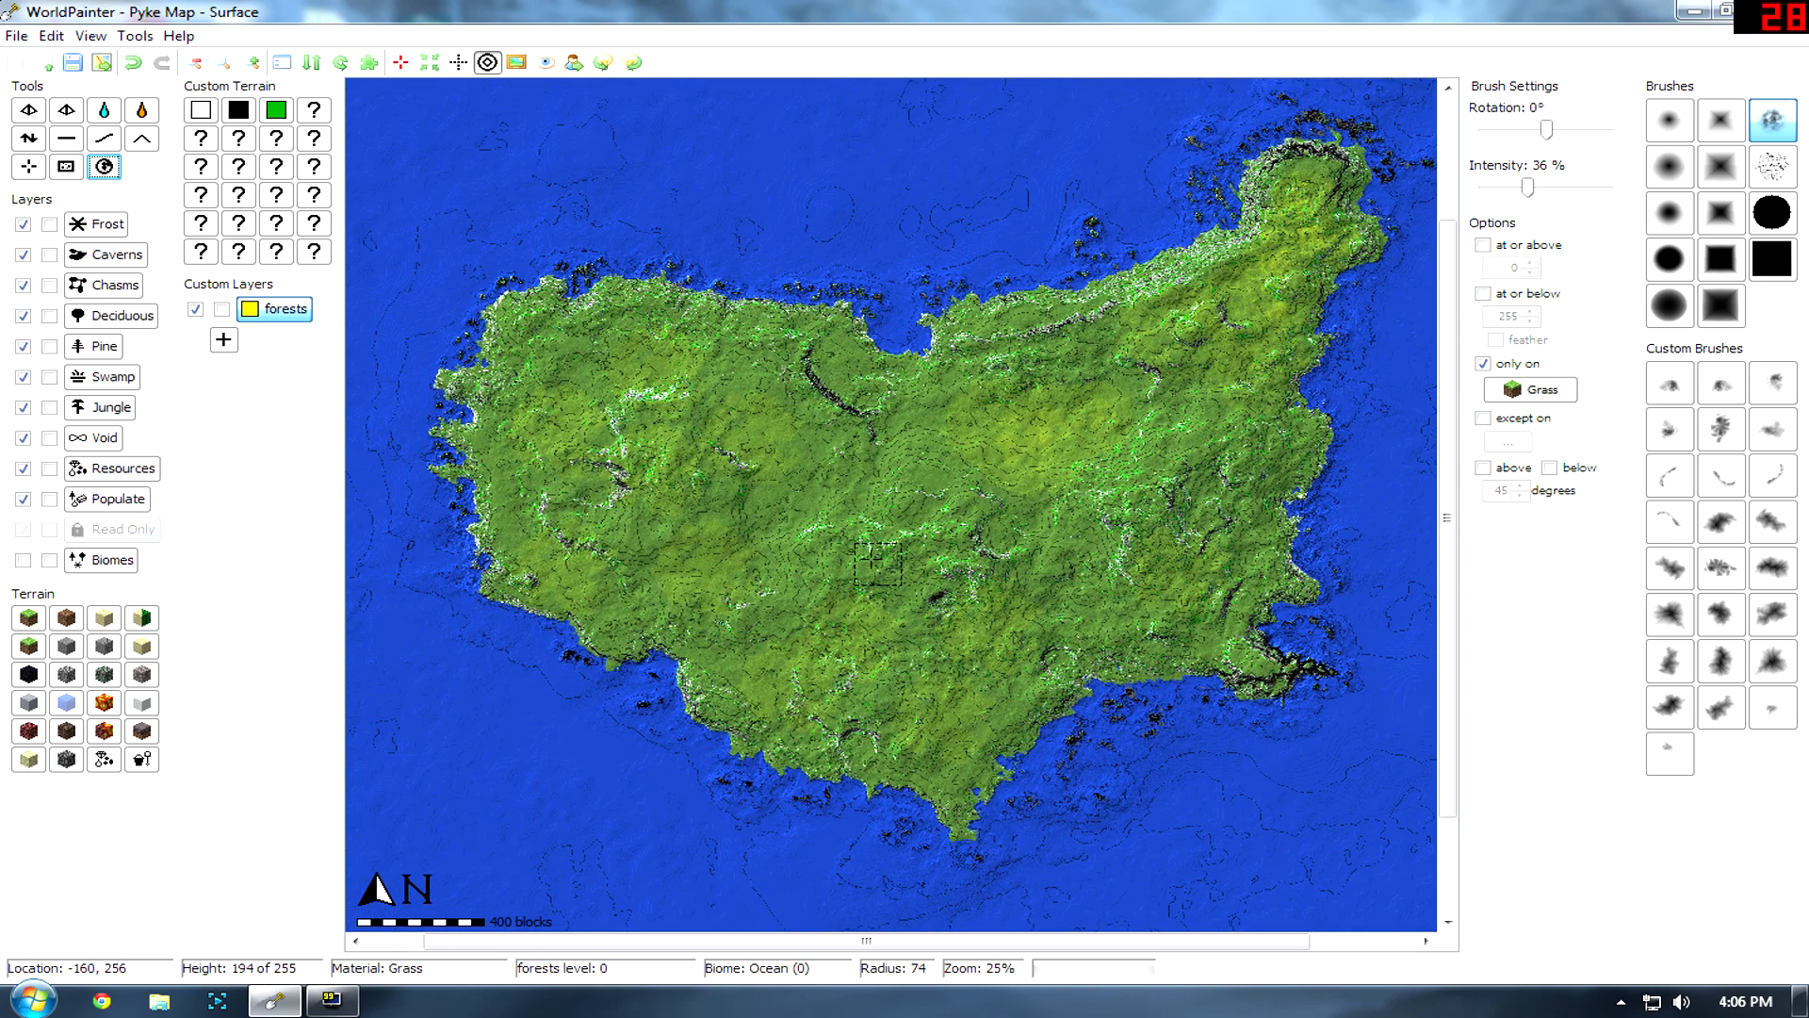
click(30, 563)
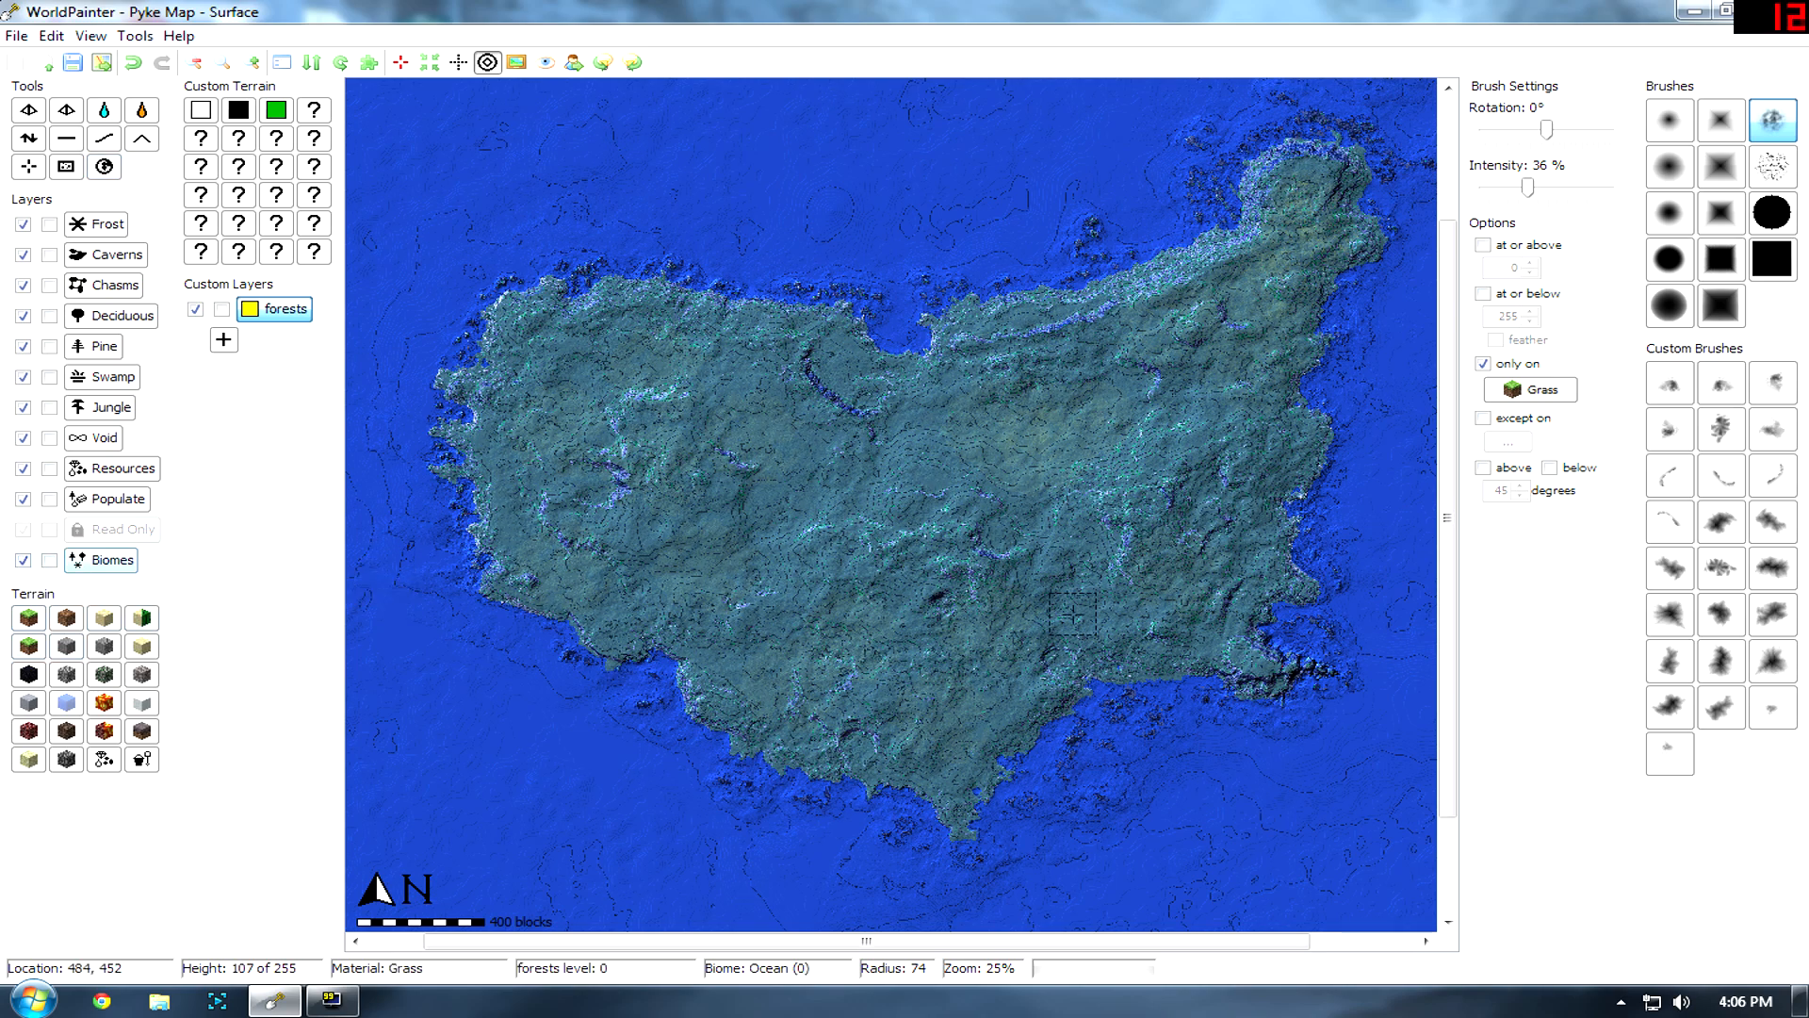
click(101, 560)
Try painting the Plains biome across the island's centre with the dark round brush at 100 % intensity and radius 127, and undo it.
click(208, 403)
scroll(839, 495, up, 5)
click(1668, 259)
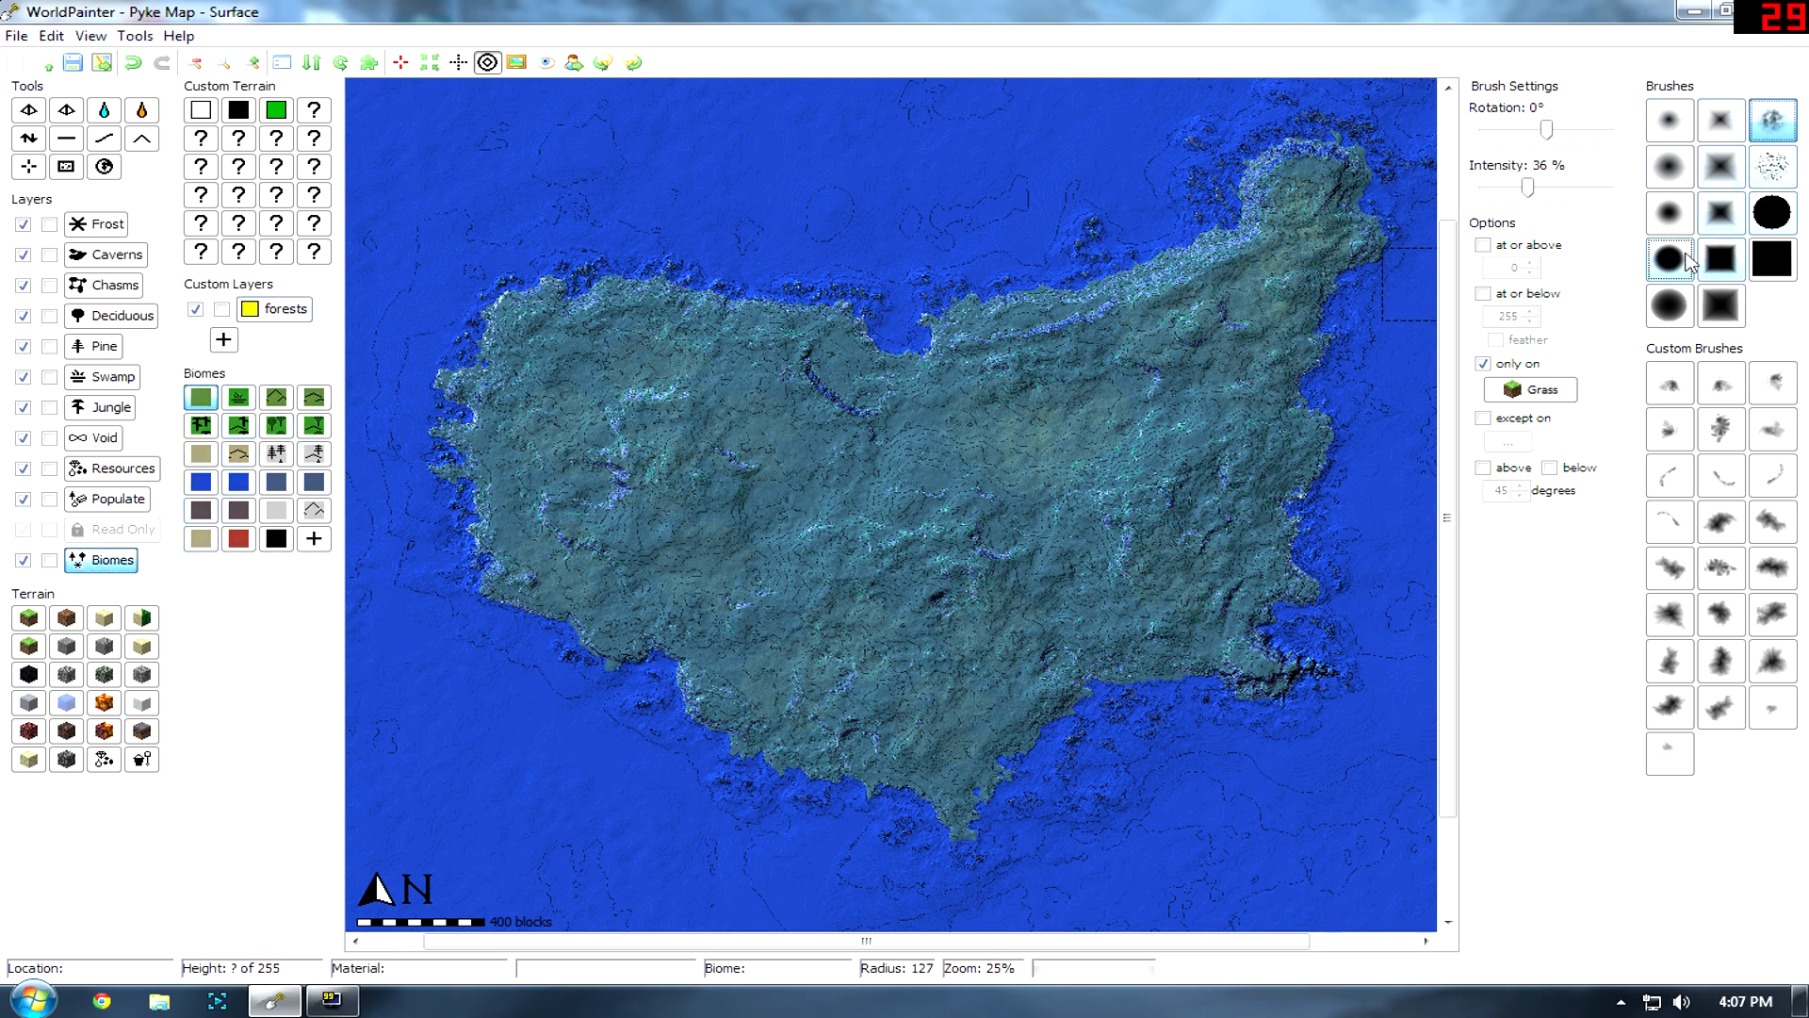
drag(1527, 187, 1614, 188)
mouse_move(1037, 485)
mouse_down()
mouse_move(952, 491)
mouse_move(922, 509)
mouse_move(933, 542)
mouse_move(749, 570)
mouse_move(909, 556)
mouse_move(810, 580)
mouse_up()
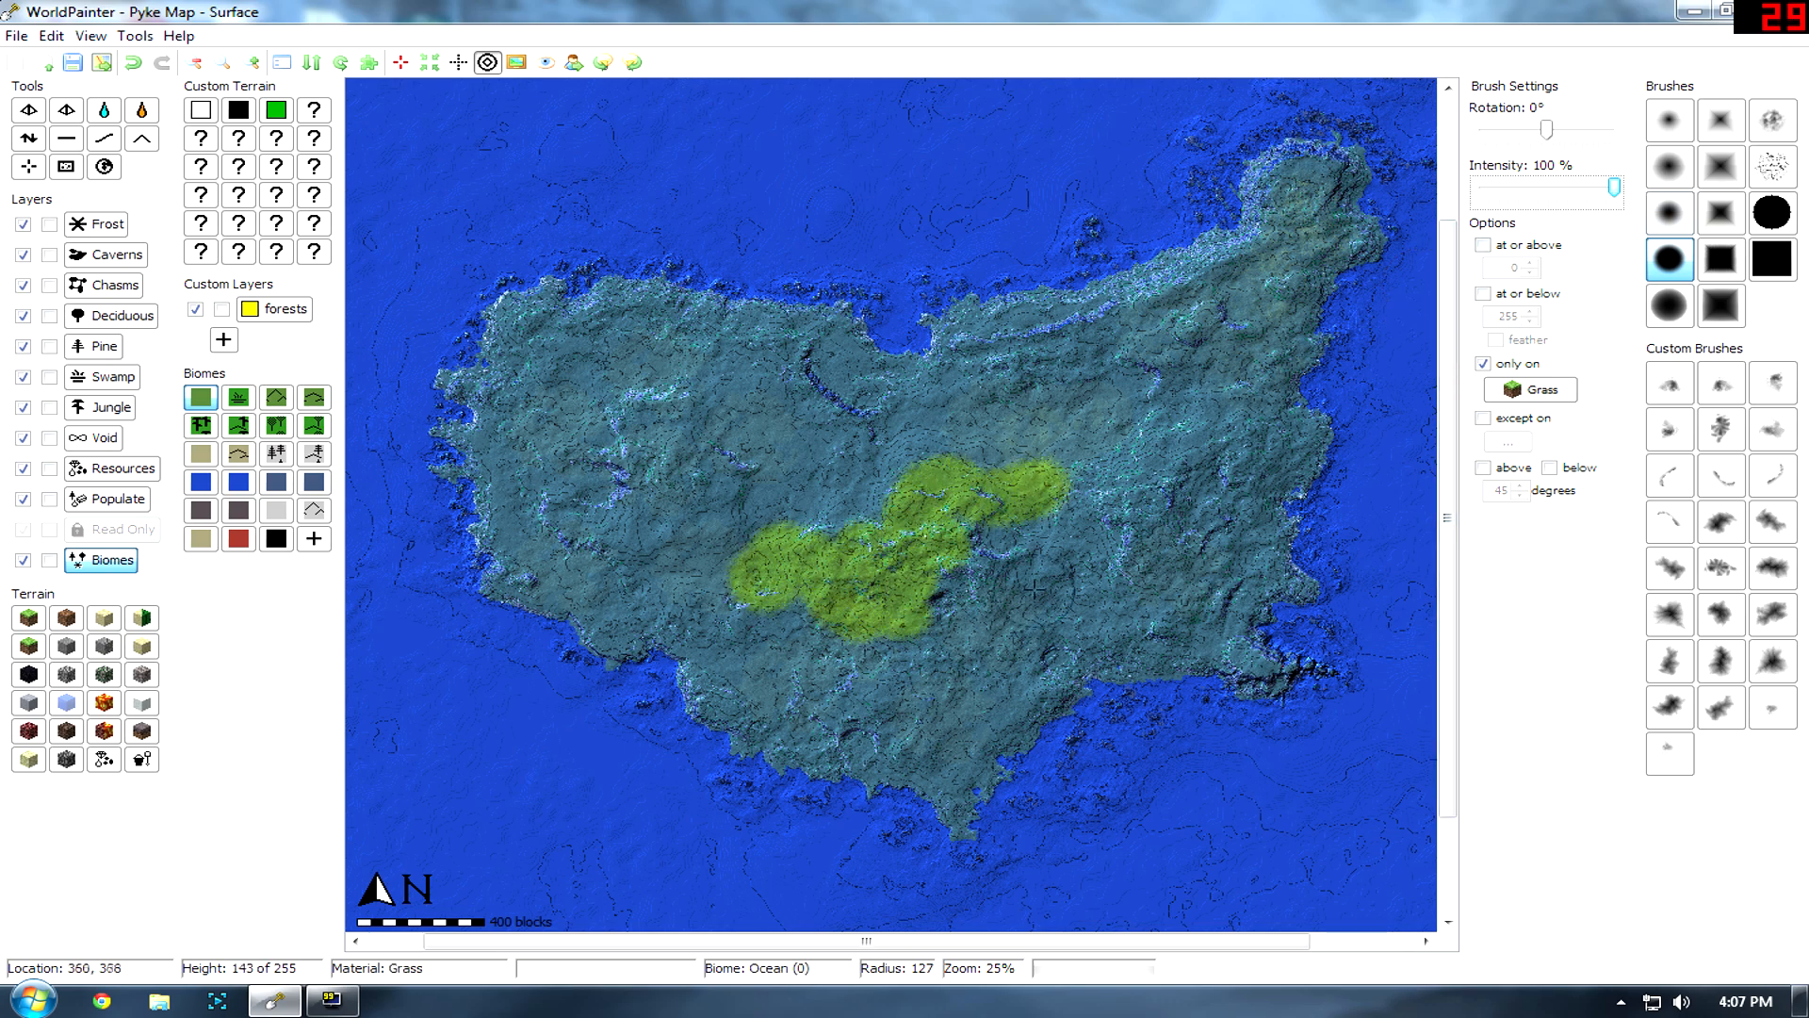
key(ctrl+z)
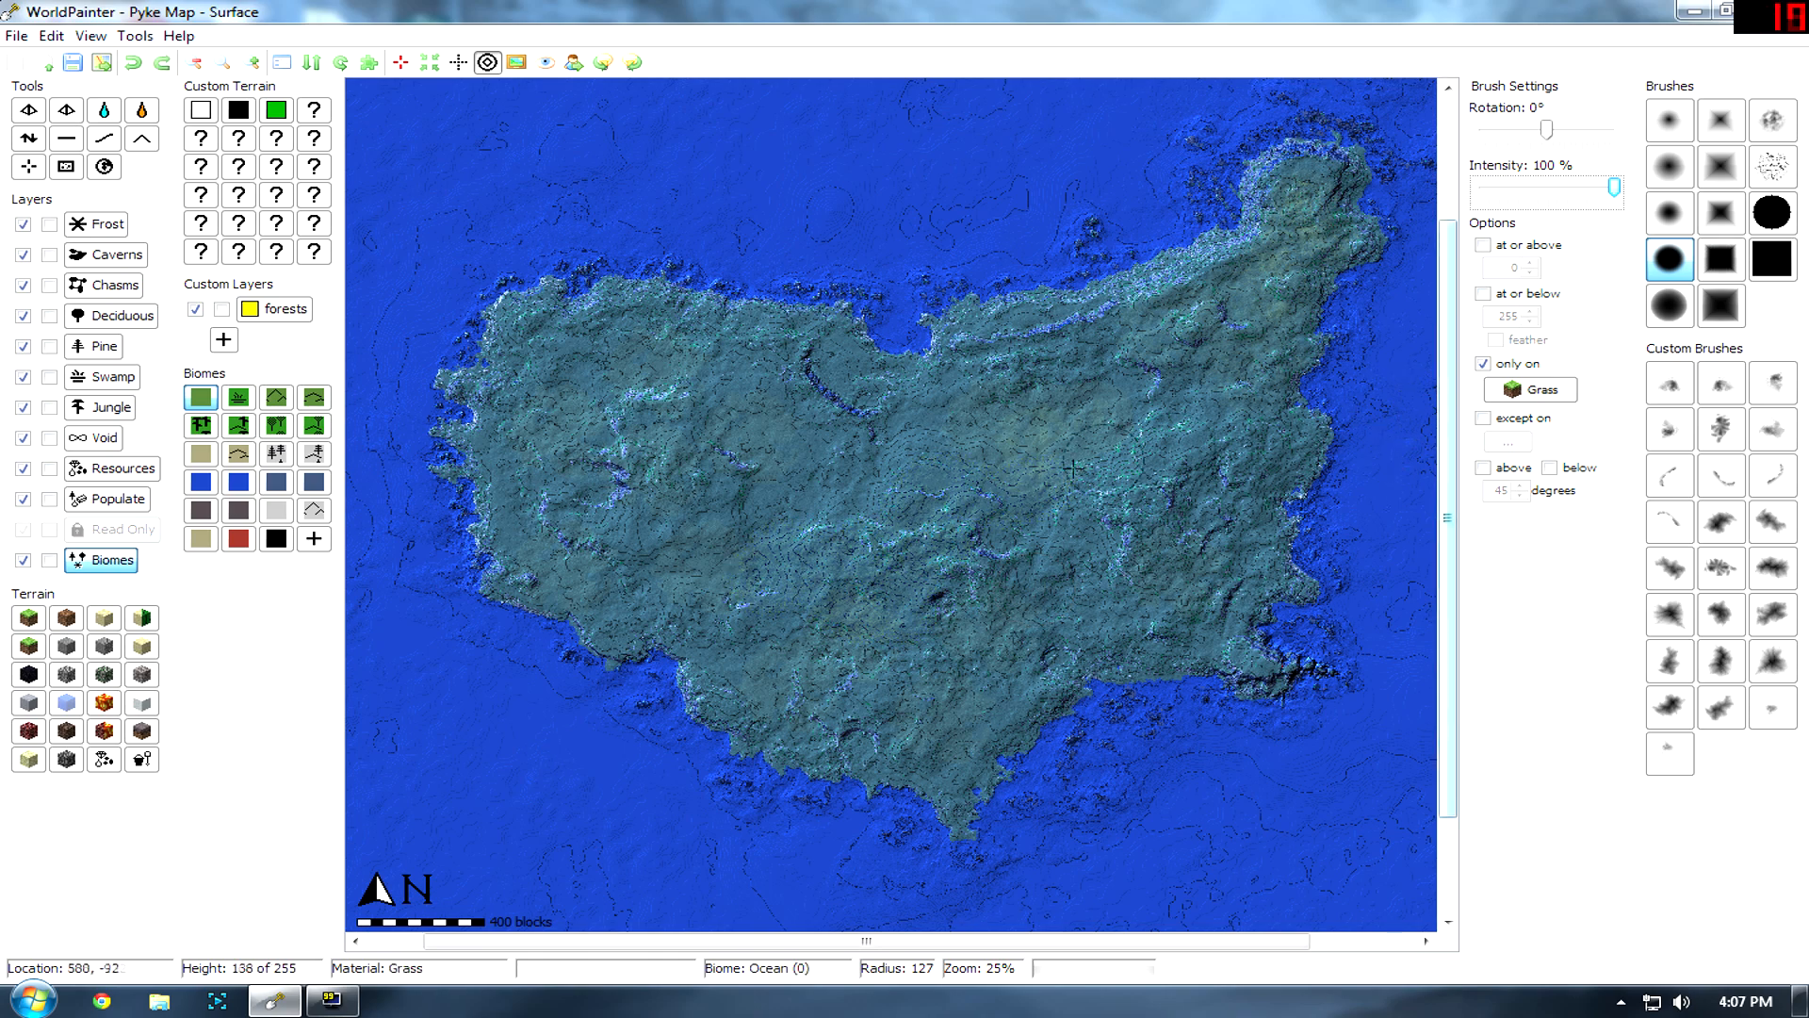
Turn off the brush's grass-only restriction and run a global fill with the Plains biome limited to only on Land.
click(1480, 365)
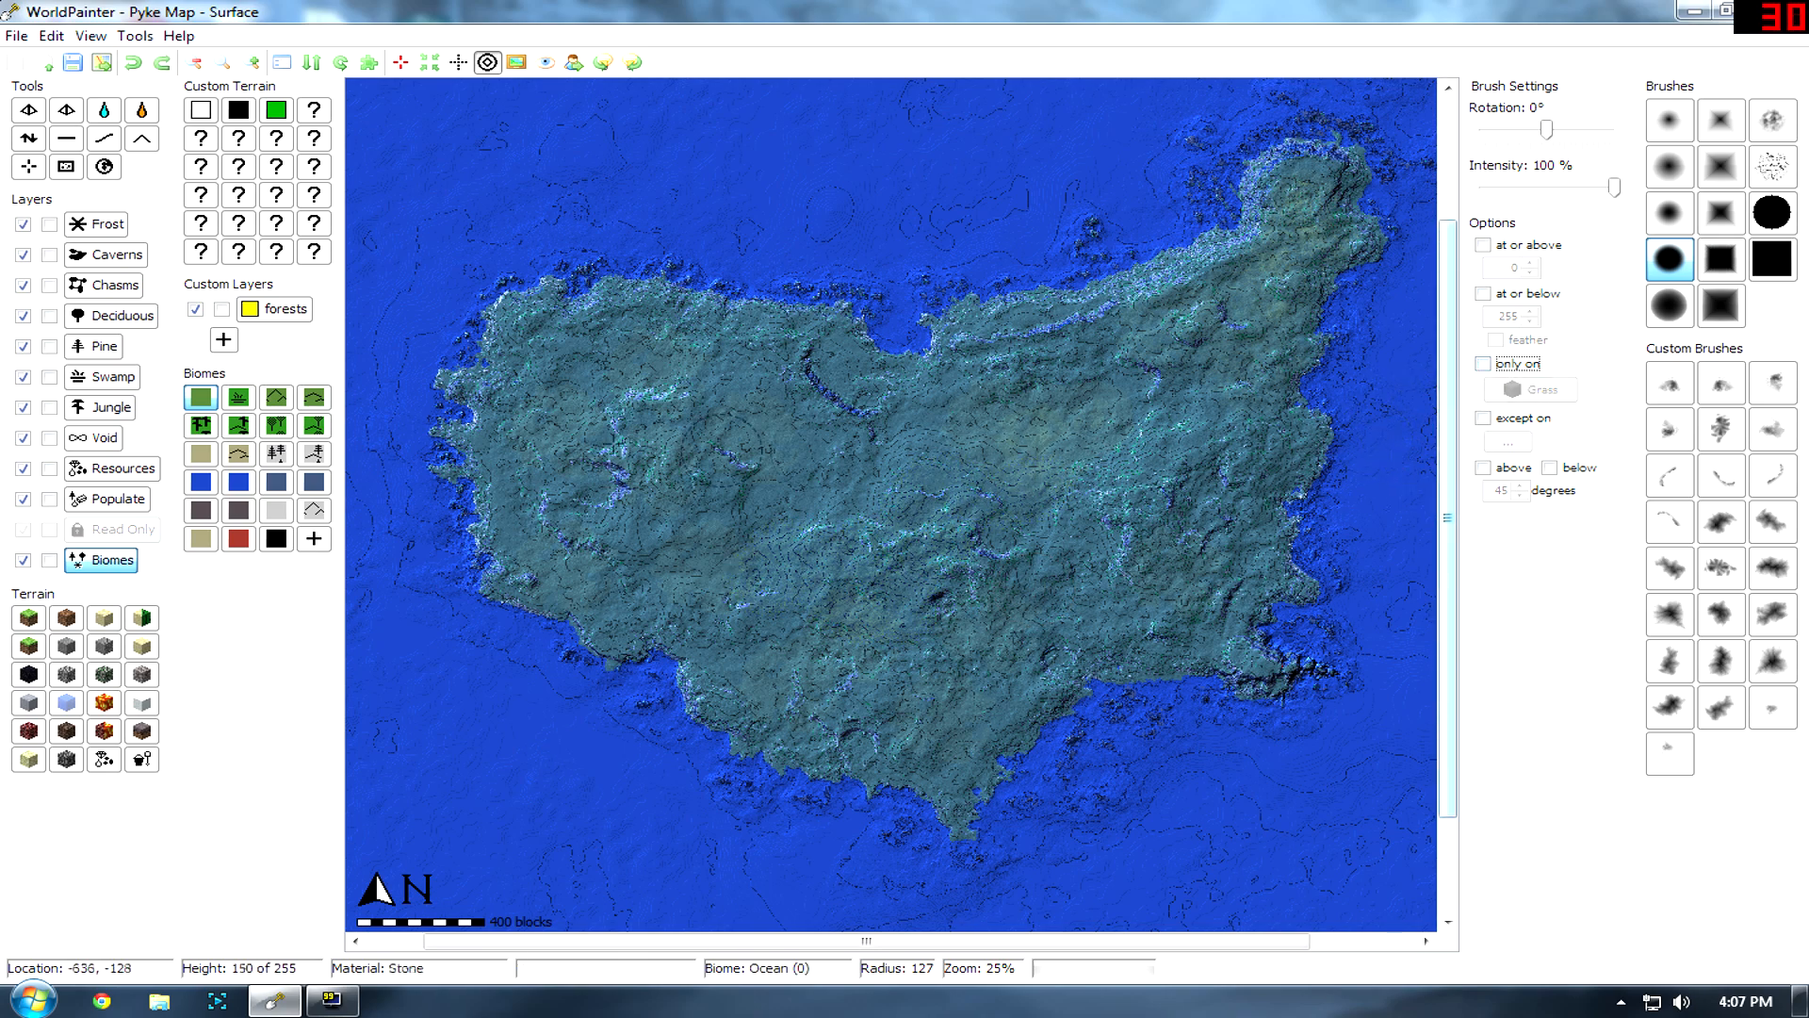
click(104, 166)
click(698, 568)
click(903, 577)
click(829, 591)
click(1040, 375)
click(1040, 375)
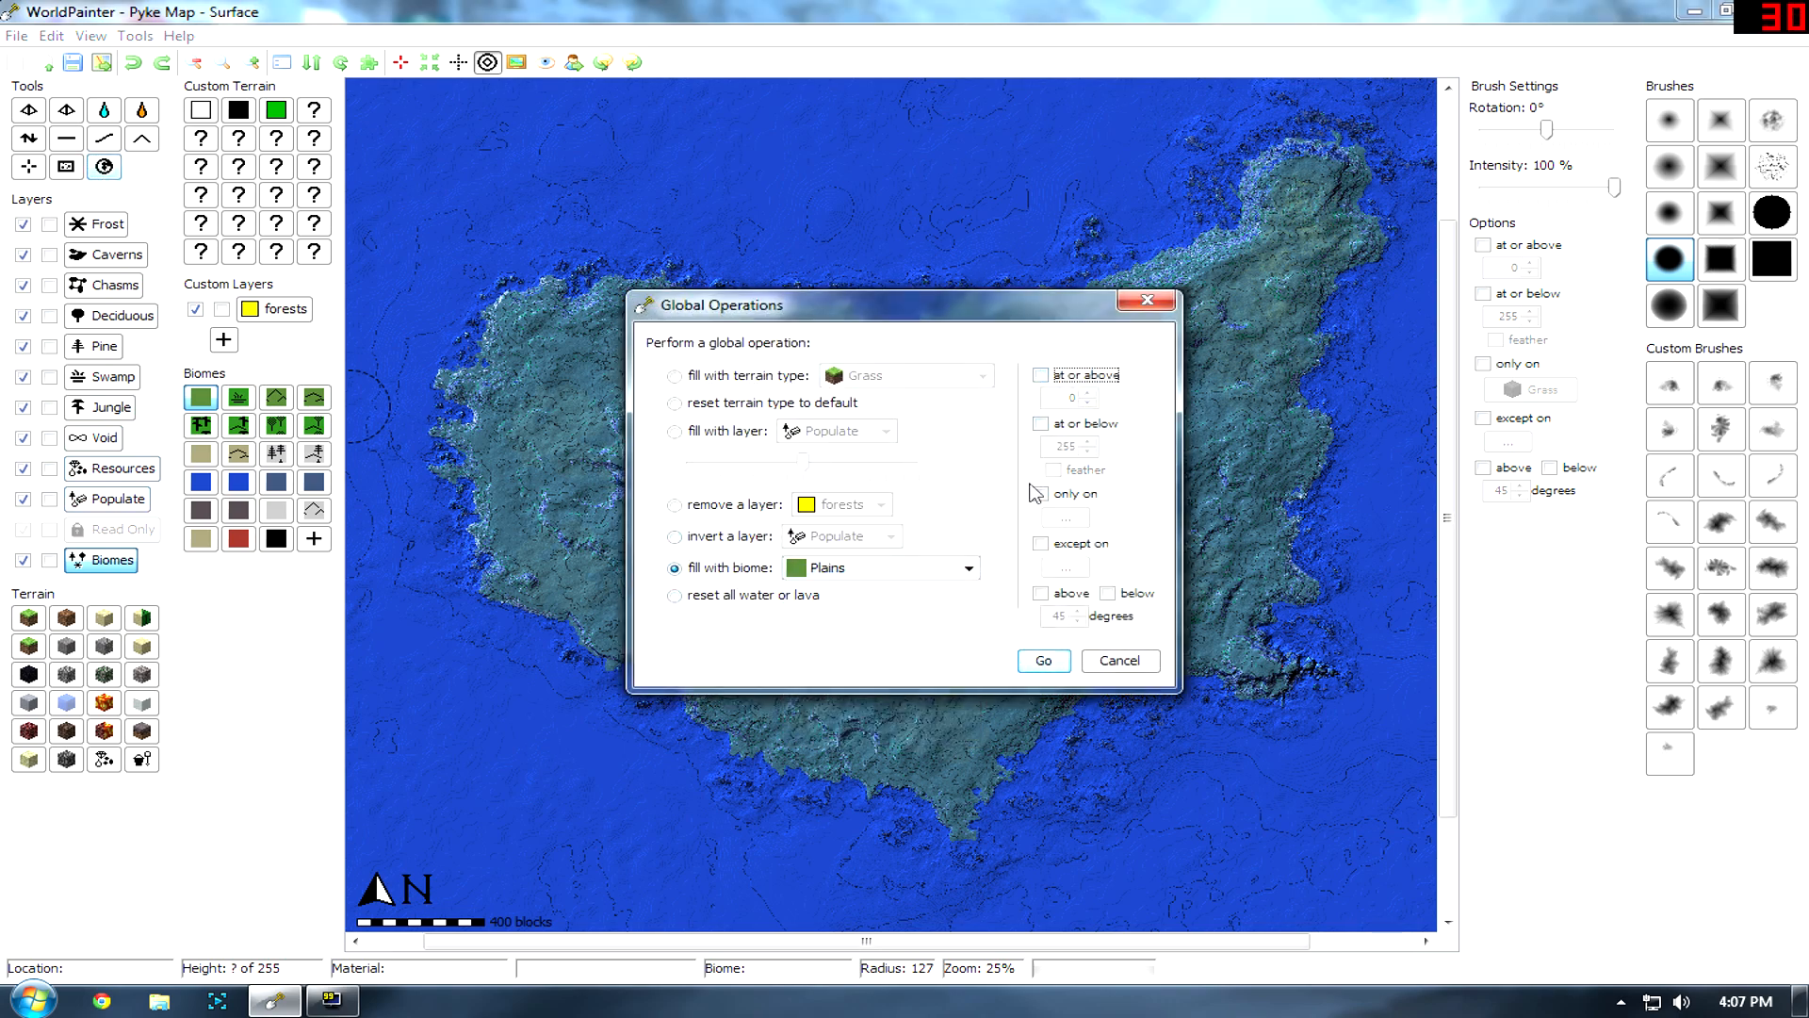
click(1041, 493)
click(1066, 517)
click(1150, 546)
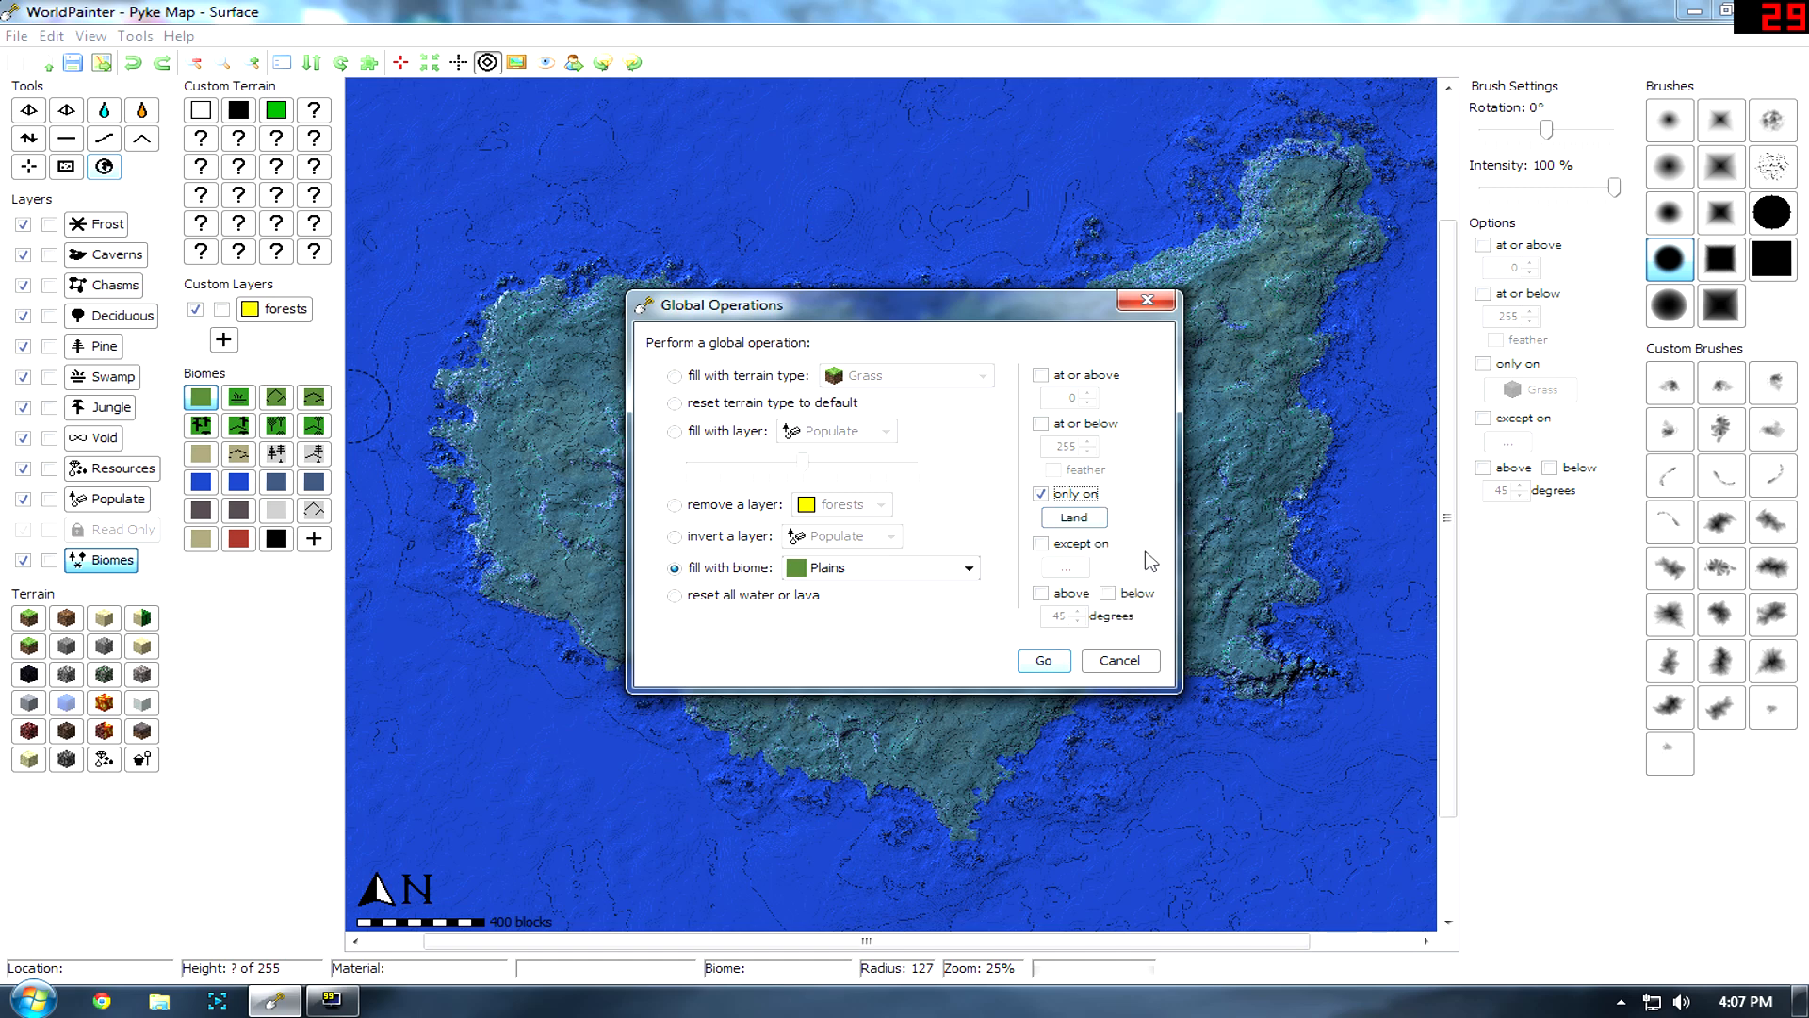
click(1043, 660)
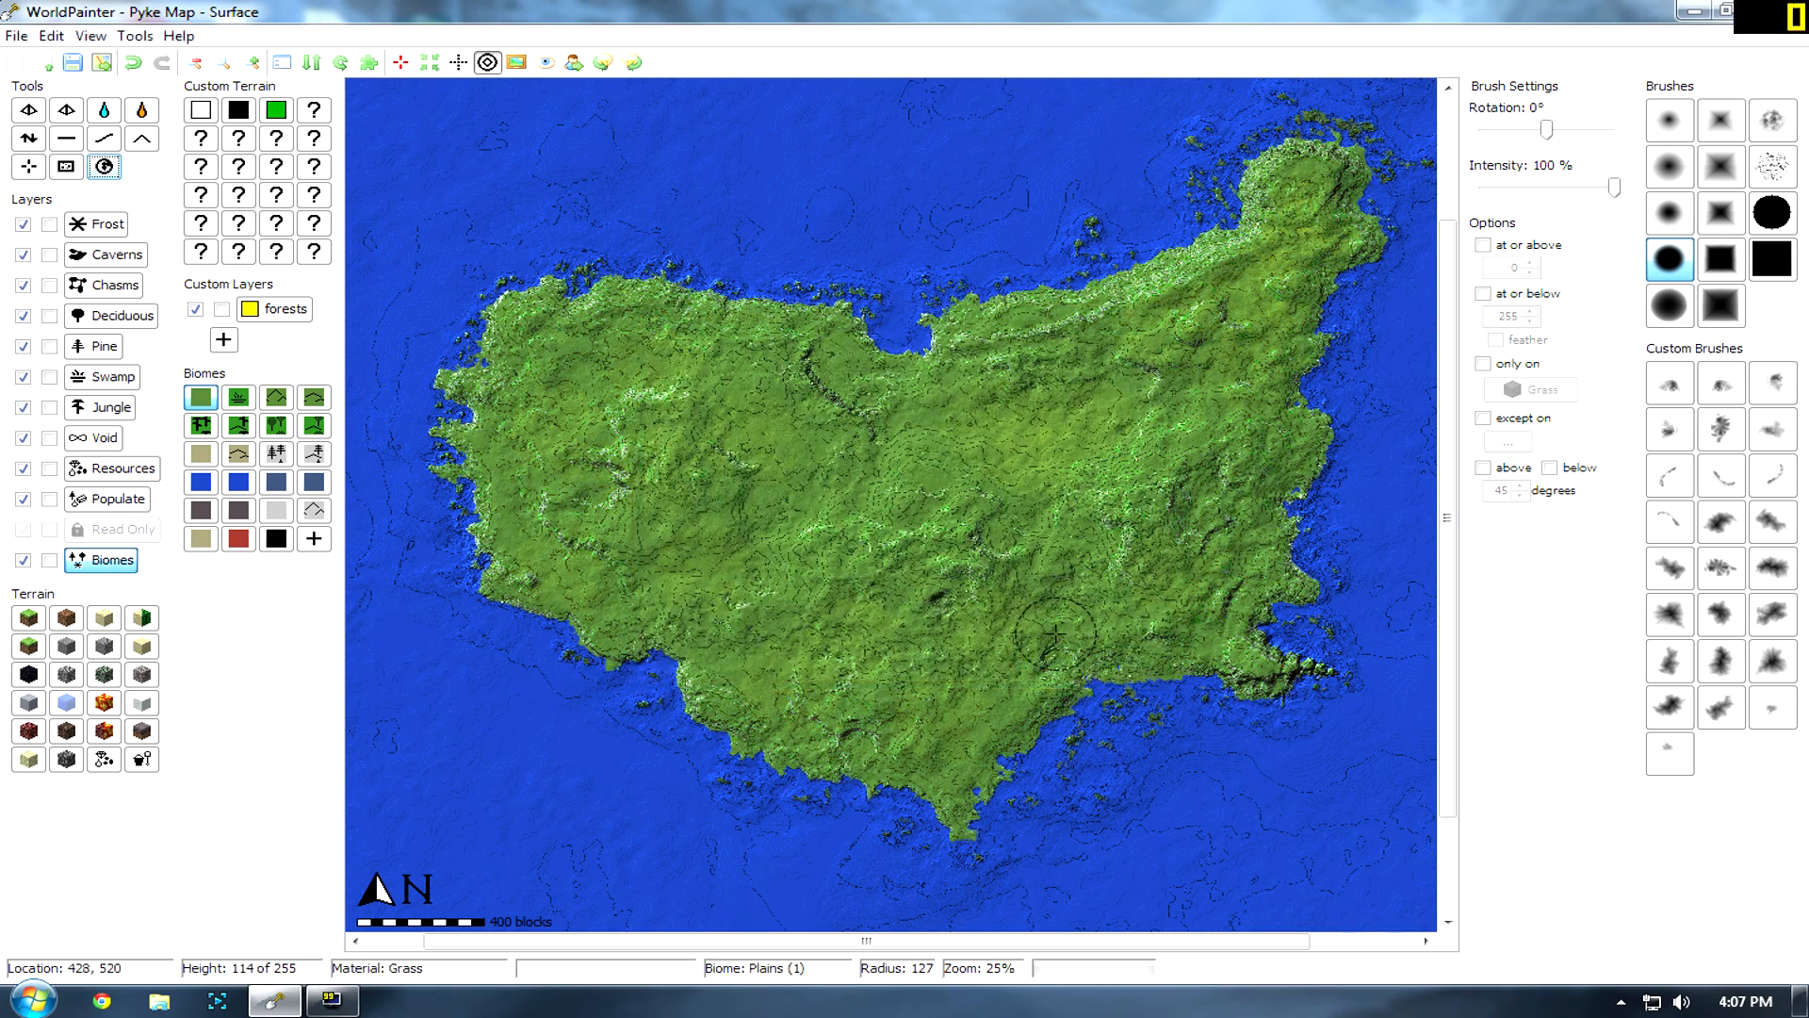
mouse_move(1009, 566)
middle_down()
mouse_move(921, 446)
mouse_move(970, 457)
mouse_move(1038, 519)
middle_up()
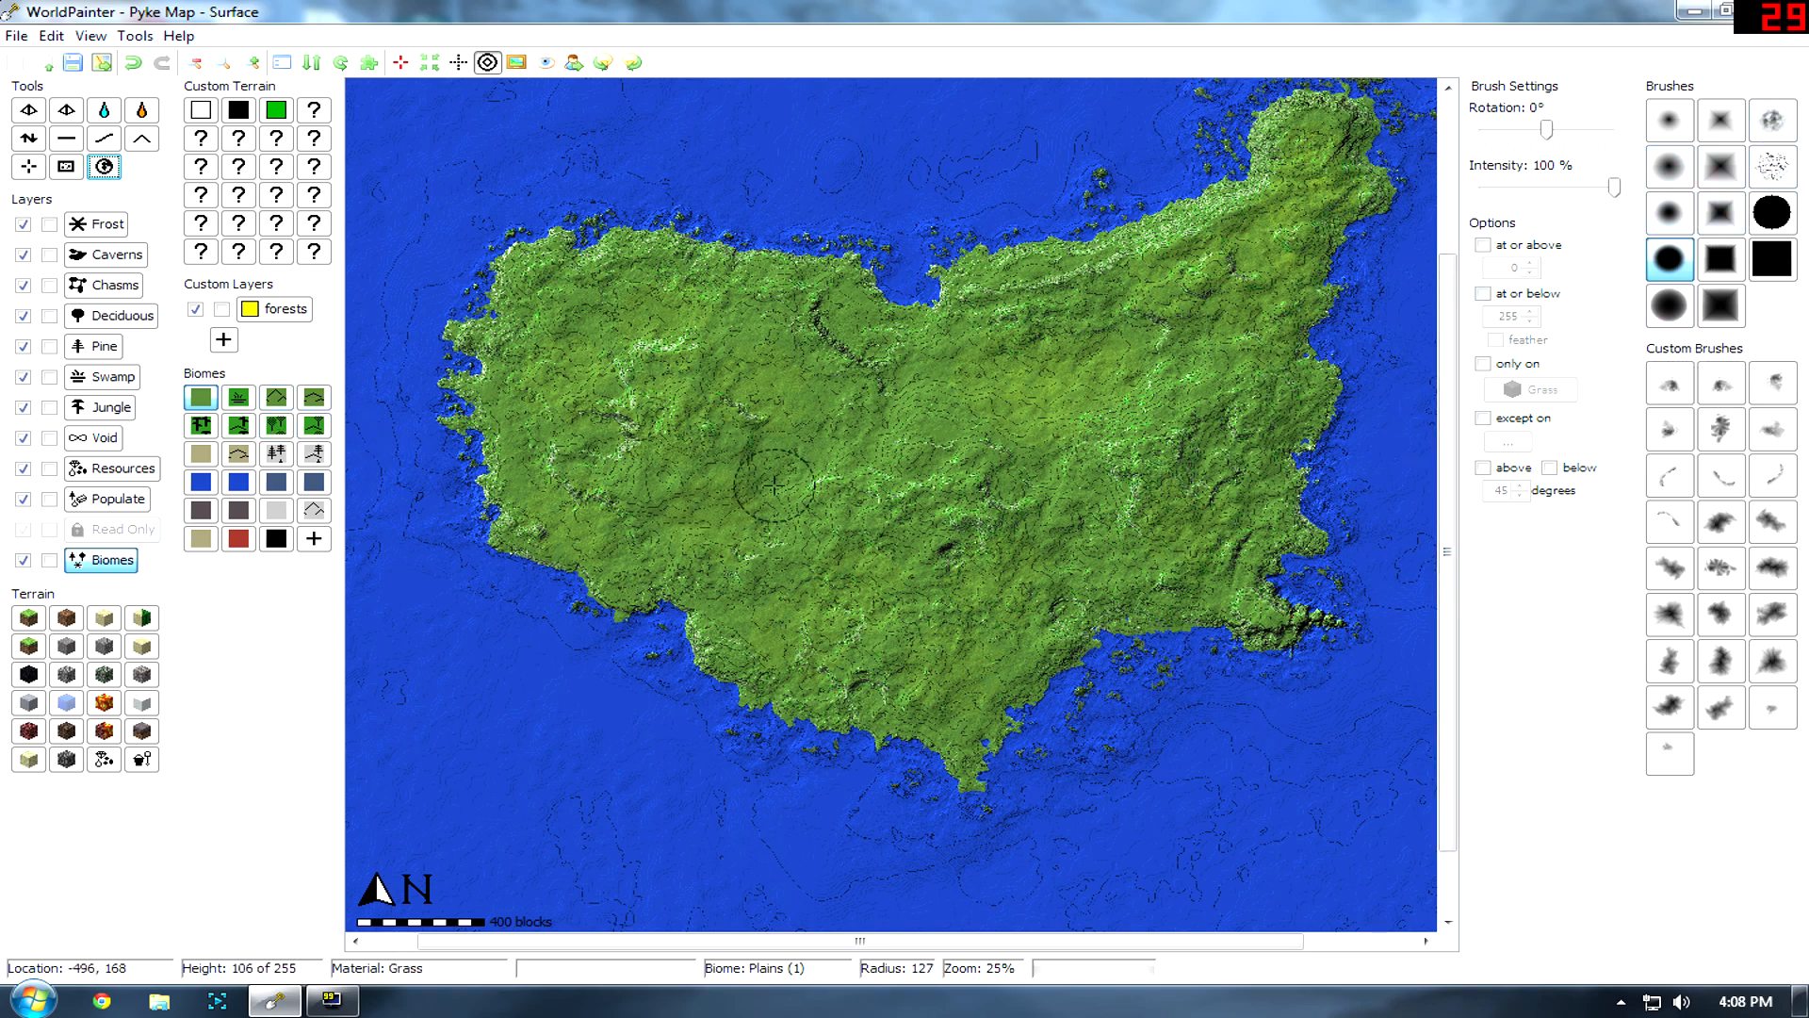
Prepare the round noise brush with the Desert biome, radius 300 and 1 % intensity, and sprinkle it over the grassland.
click(201, 455)
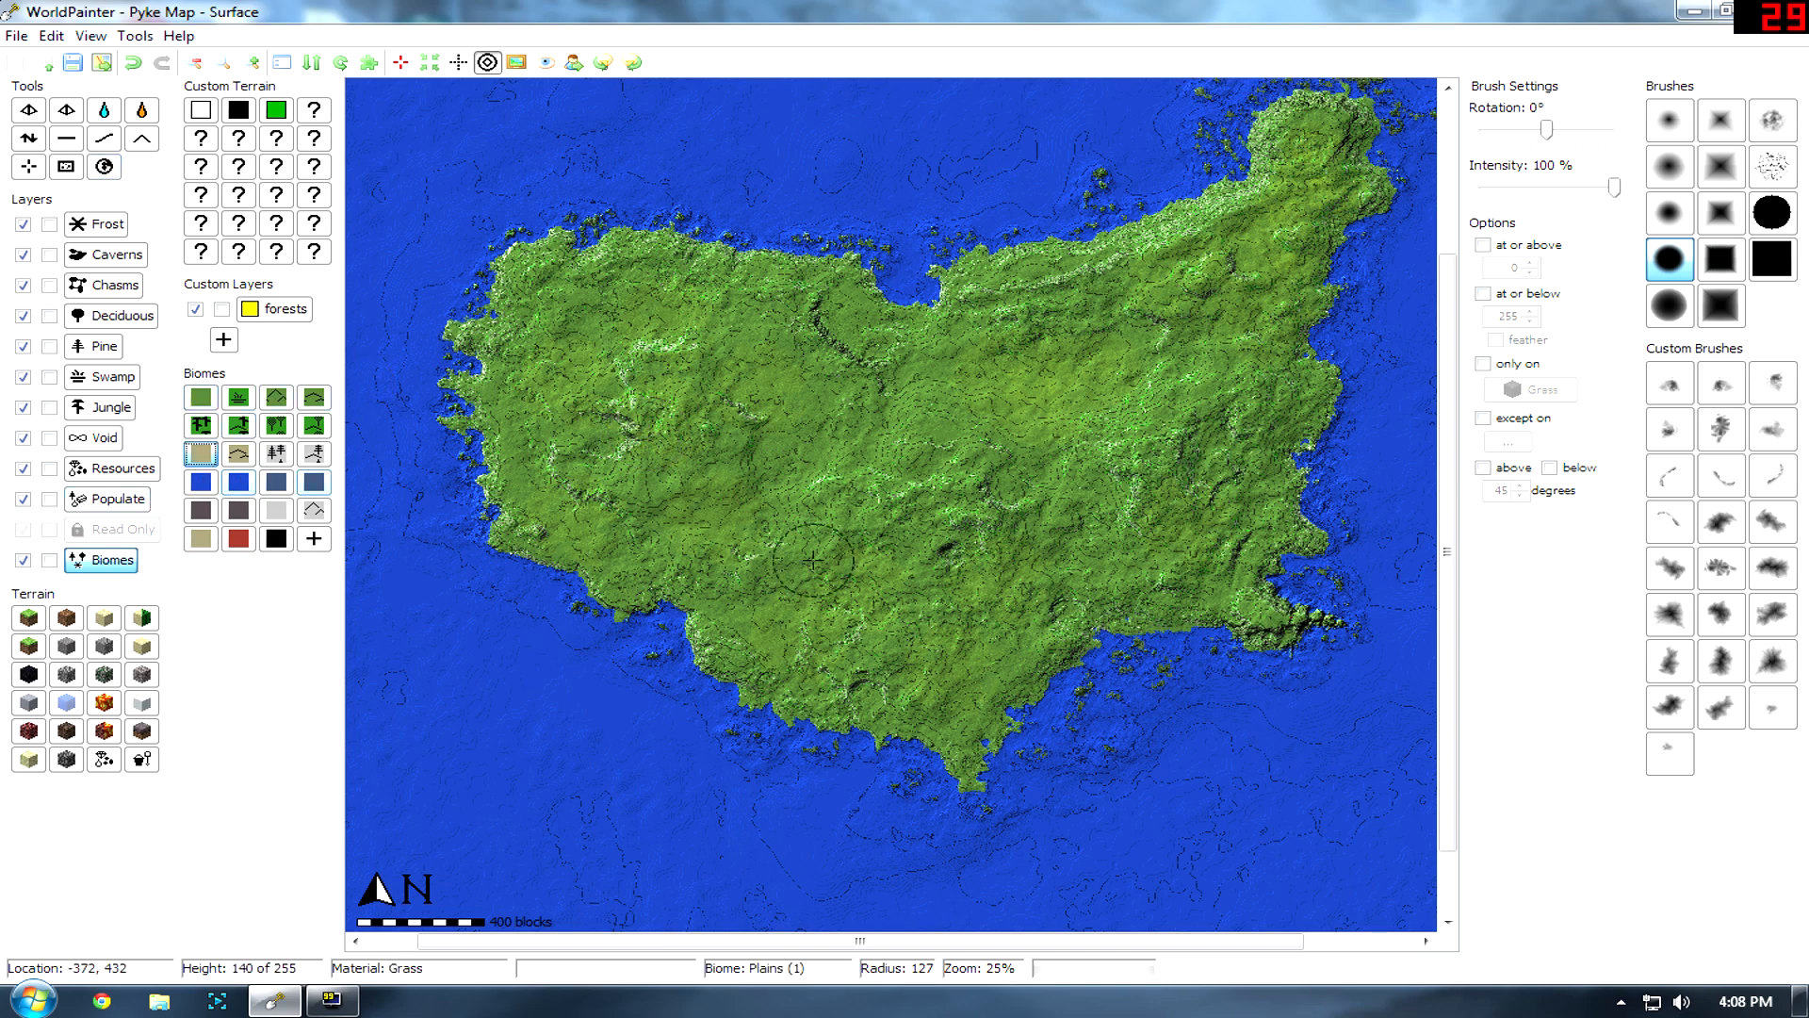
scroll(944, 488, down, 1)
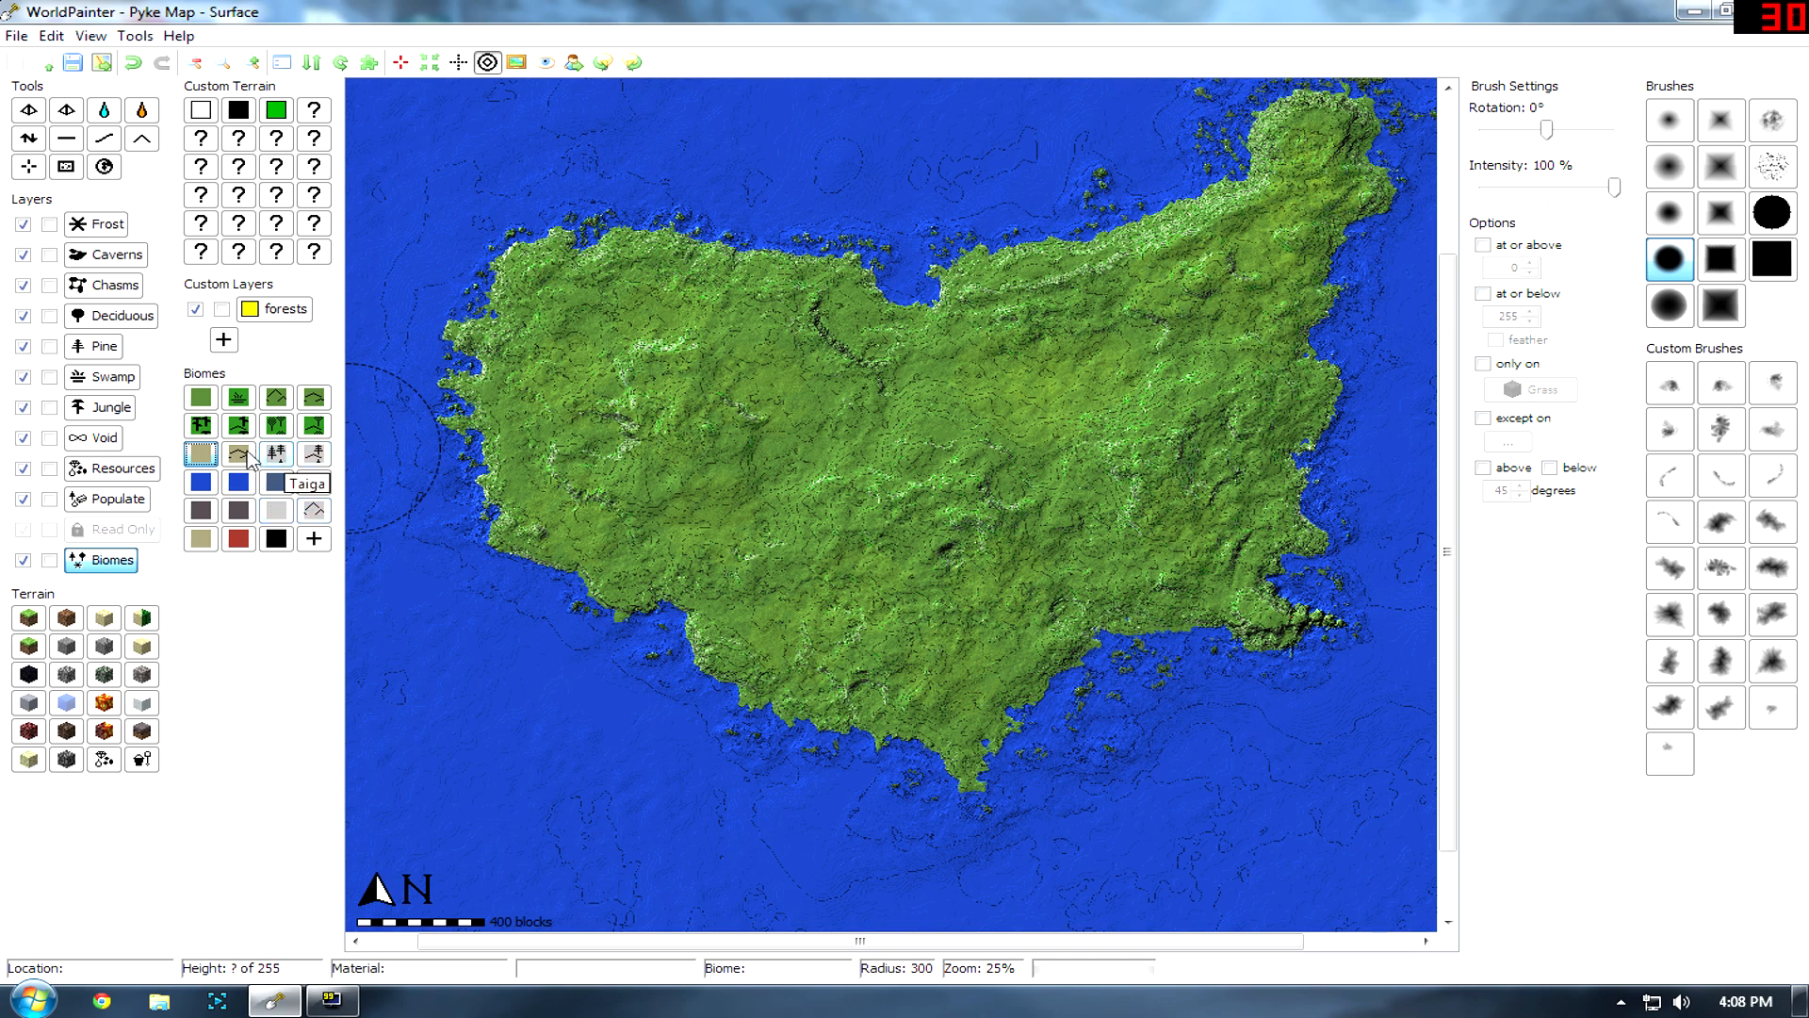
click(202, 454)
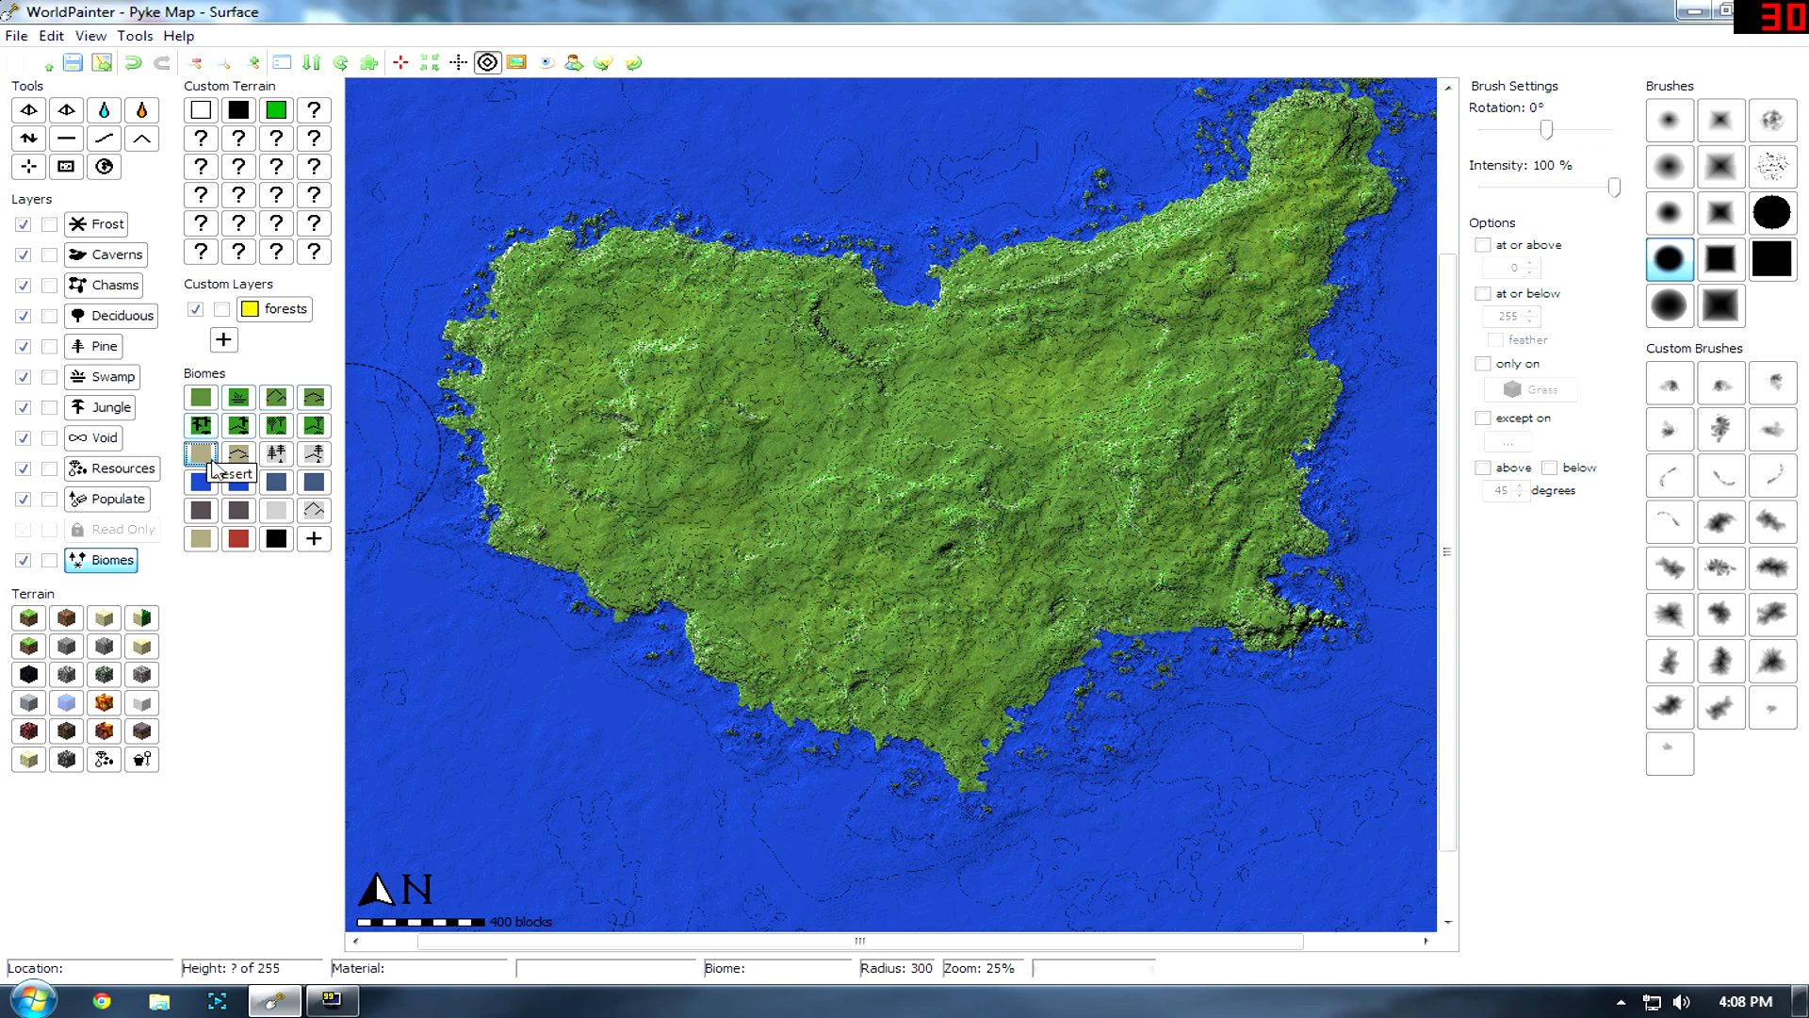
click(1772, 120)
drag(1614, 187, 1595, 186)
click(1484, 193)
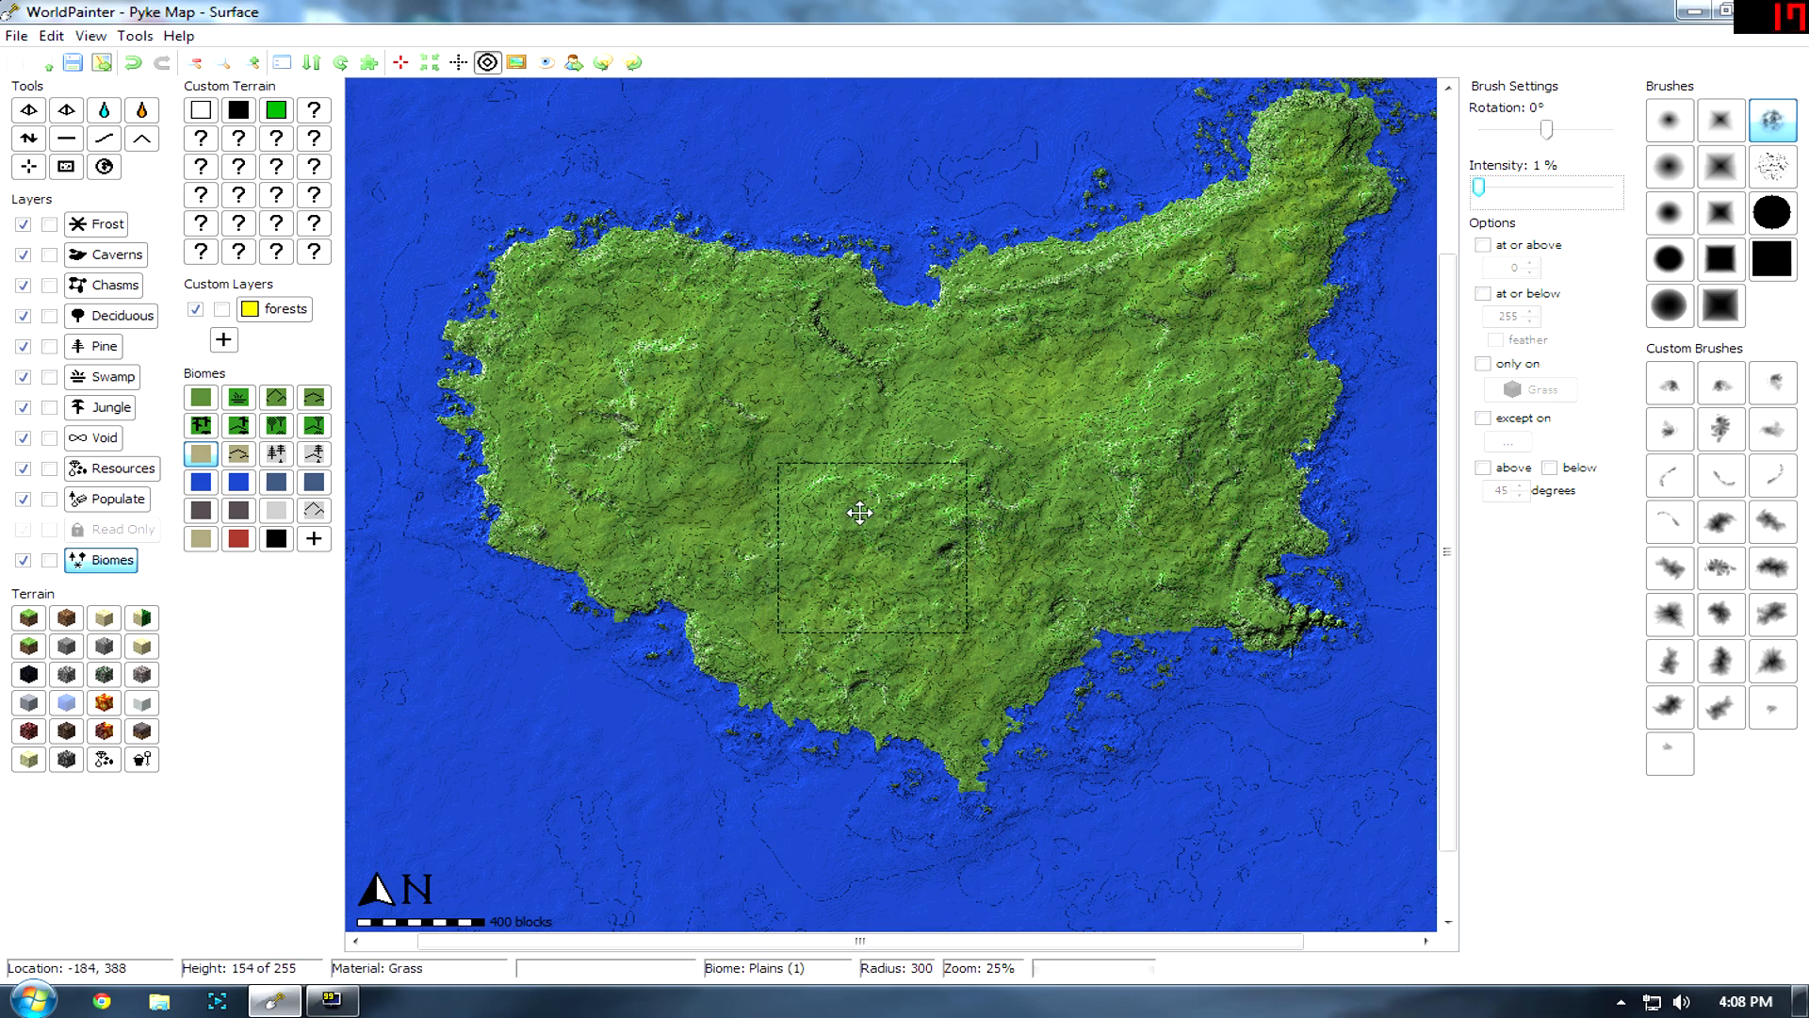
Examine the scattered Desert biome blocks up close in the southern centre of the island and across the surrounding terrain.
scroll(913, 613, up, 3)
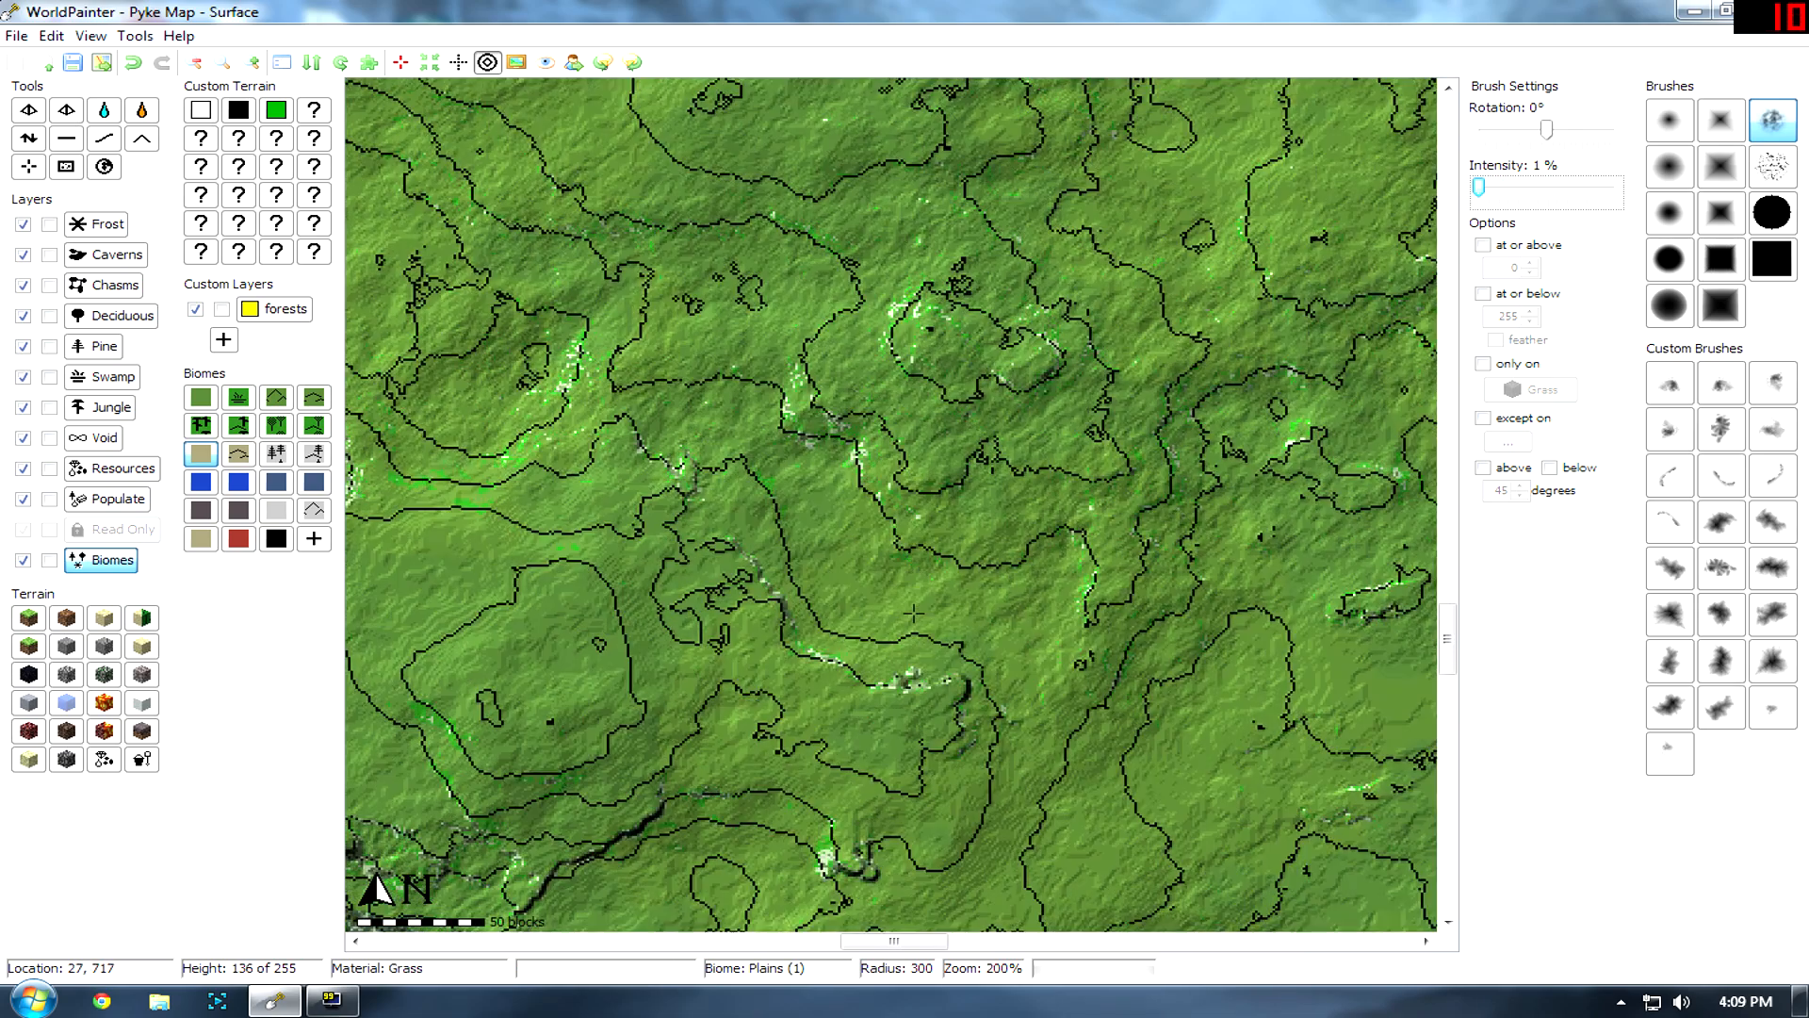
scroll(913, 613, down, 9)
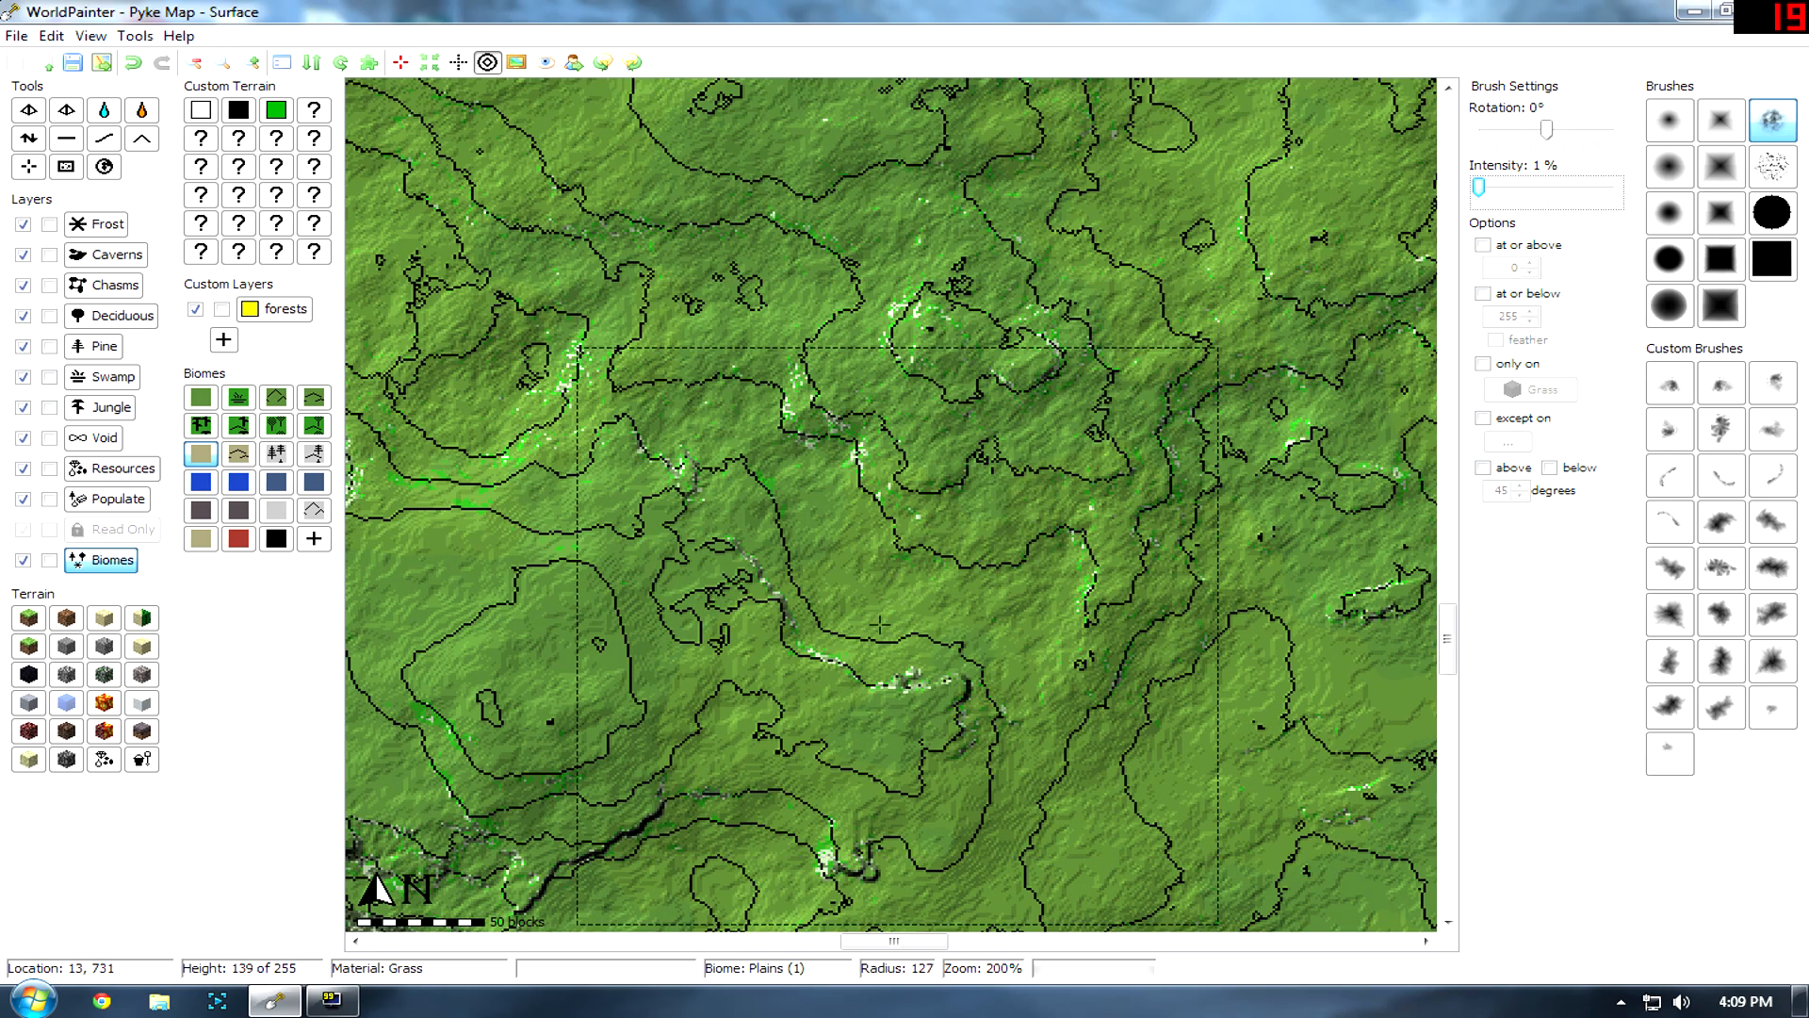
scroll(879, 624, up, 4)
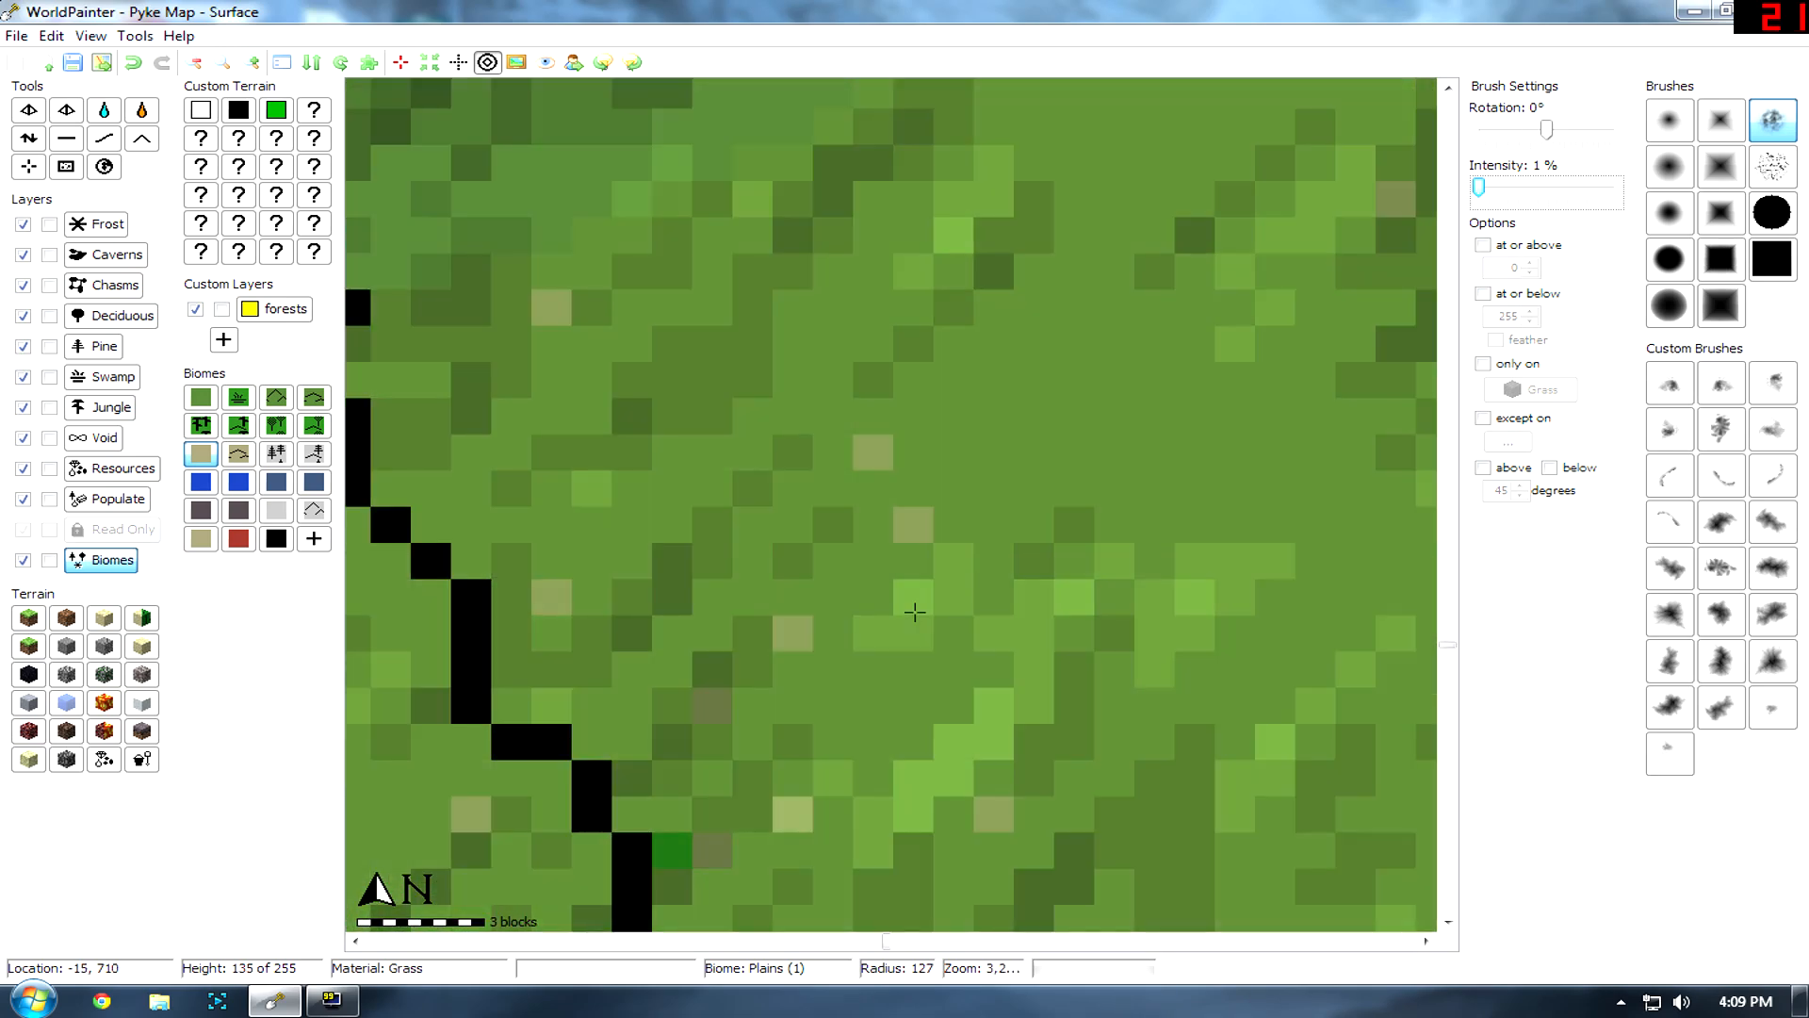
scroll(944, 574, up, 2)
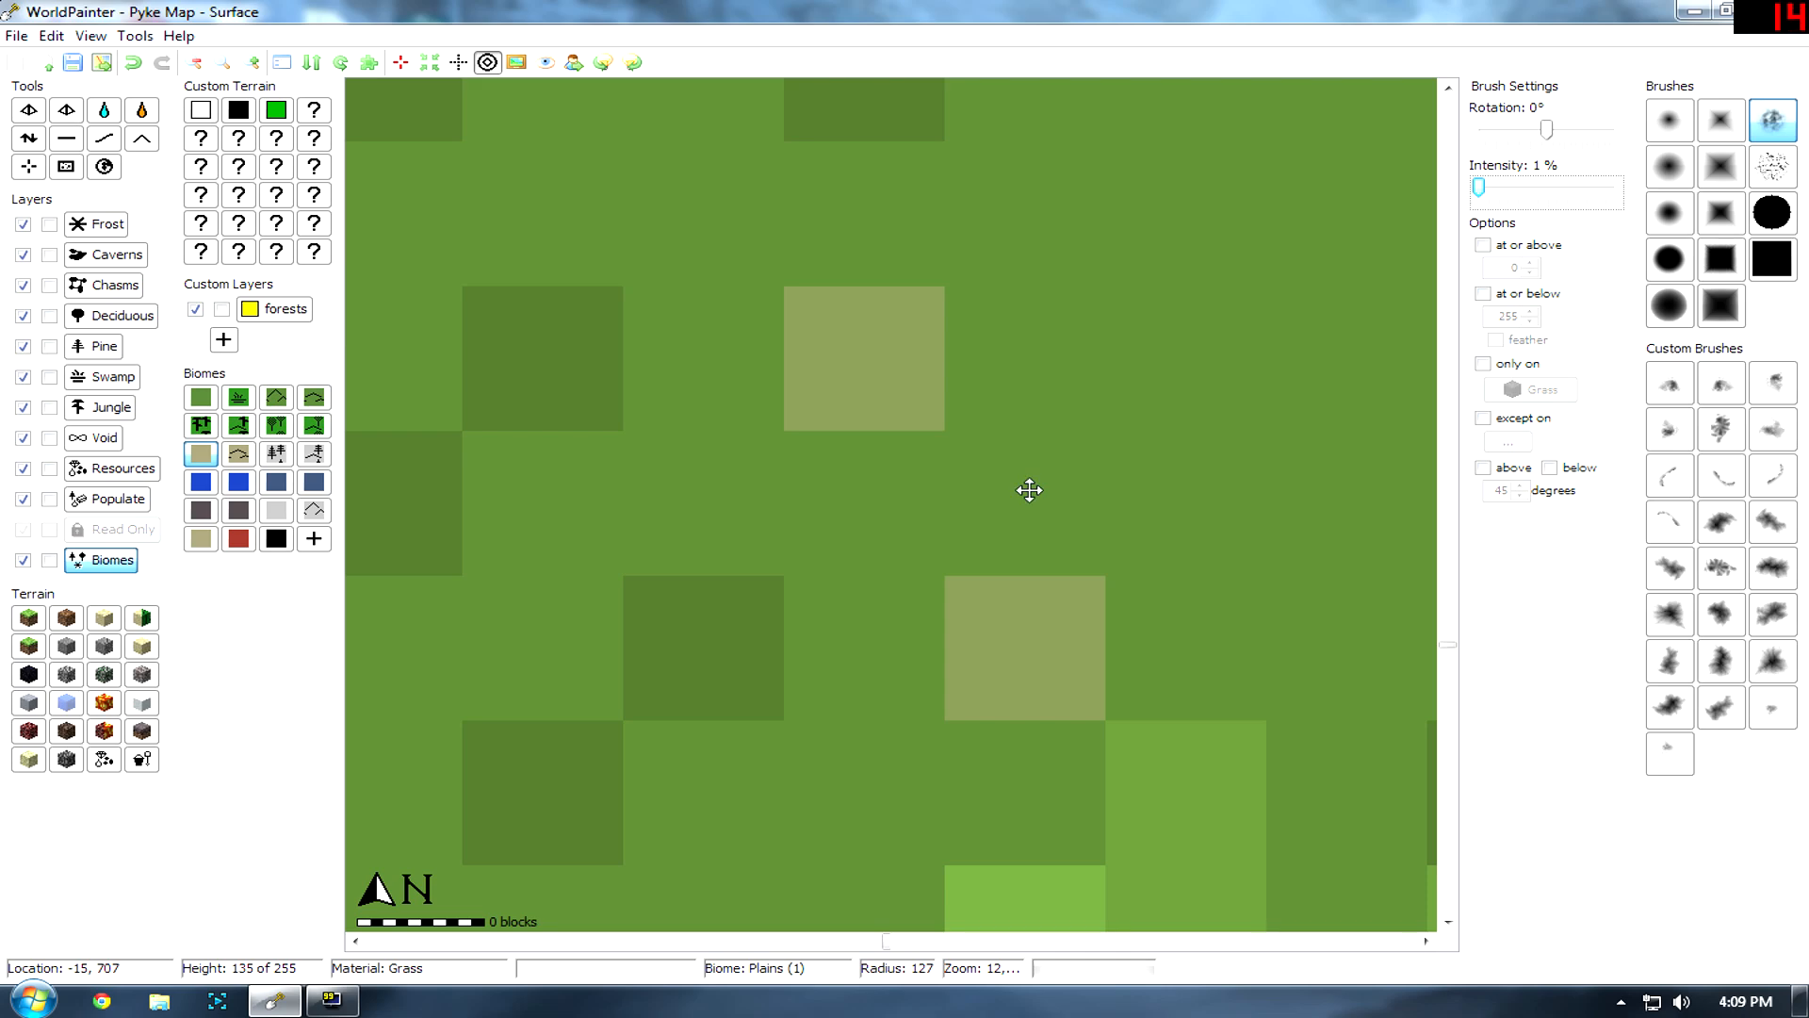
middle_drag(1030, 489, 1009, 578)
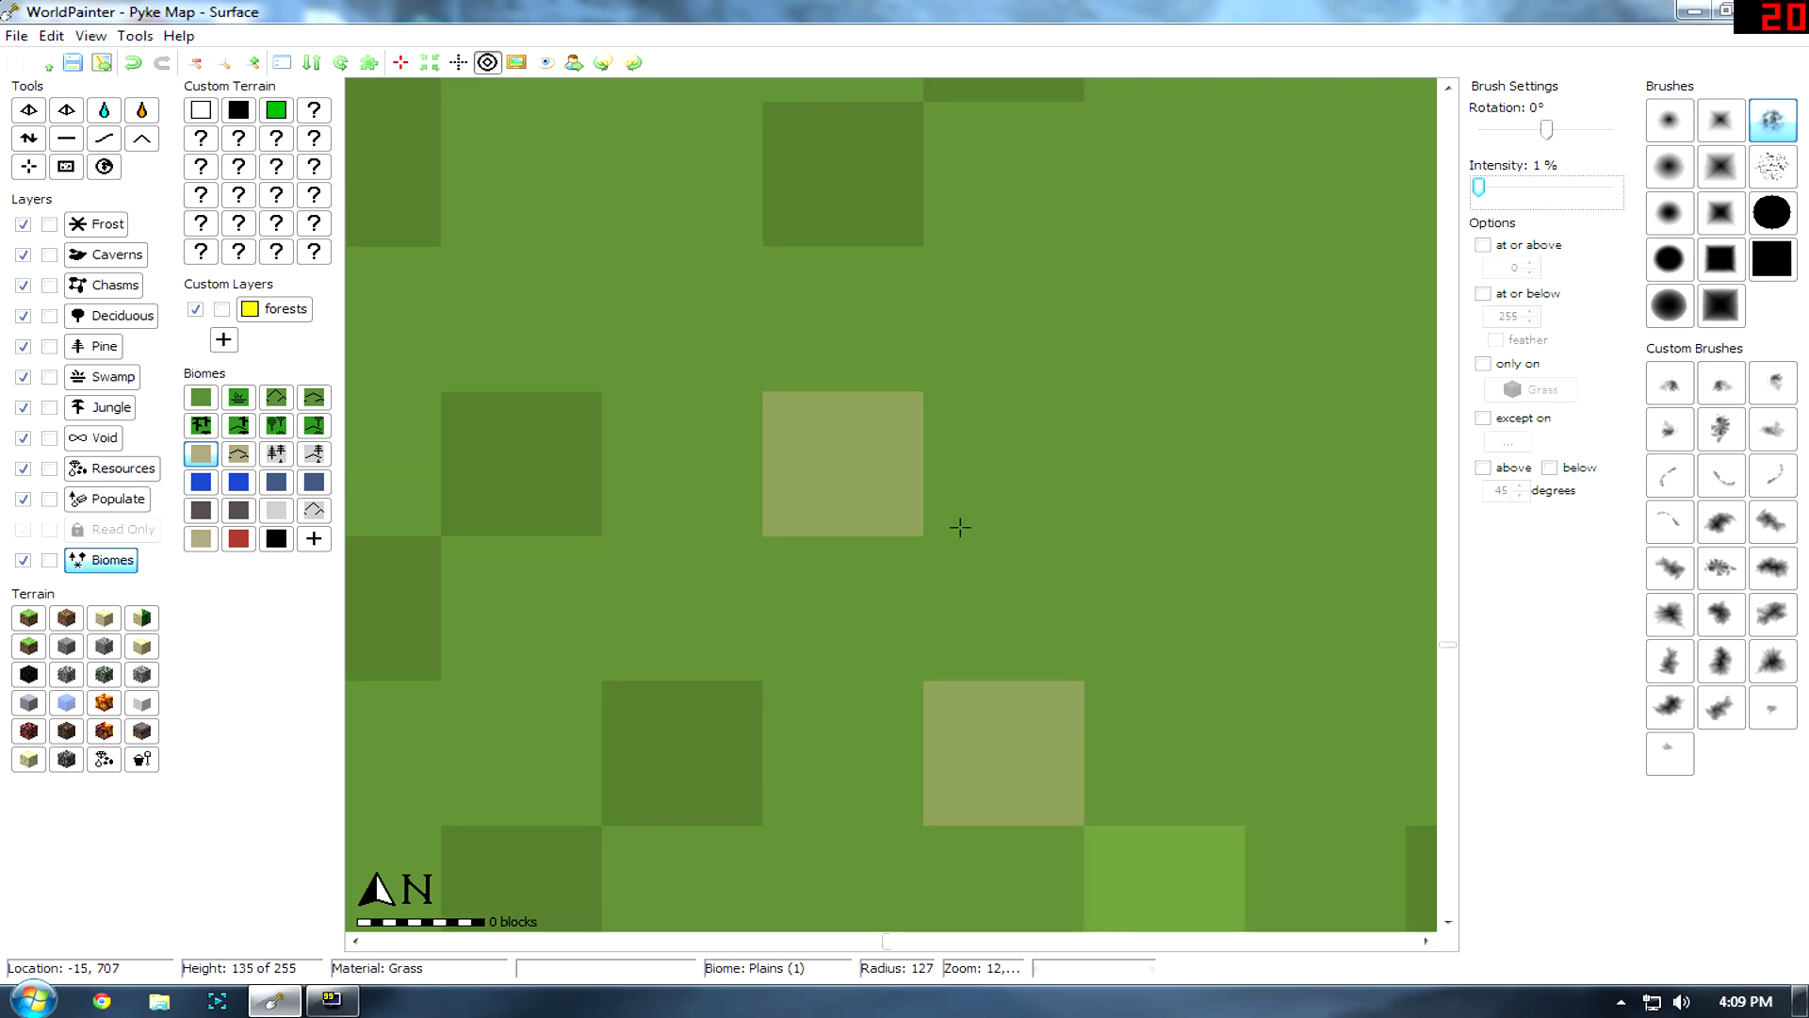
scroll(951, 523, down, 3)
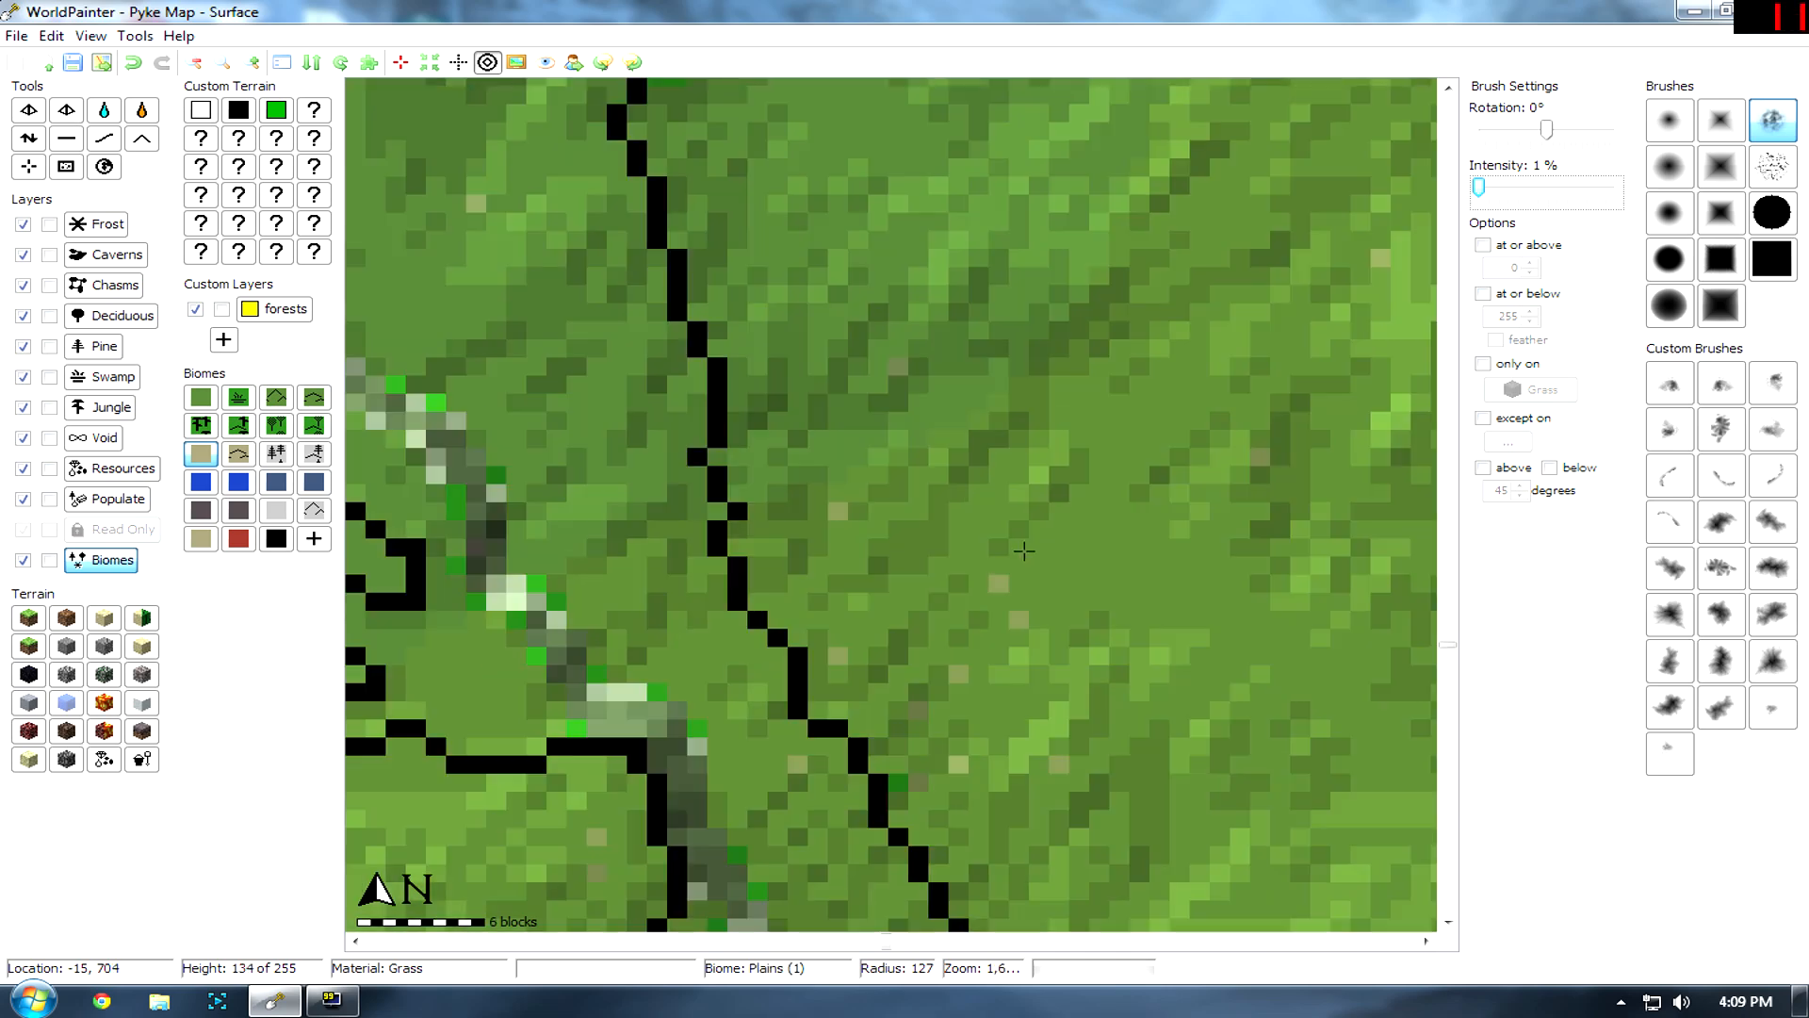
scroll(1024, 550, down, 5)
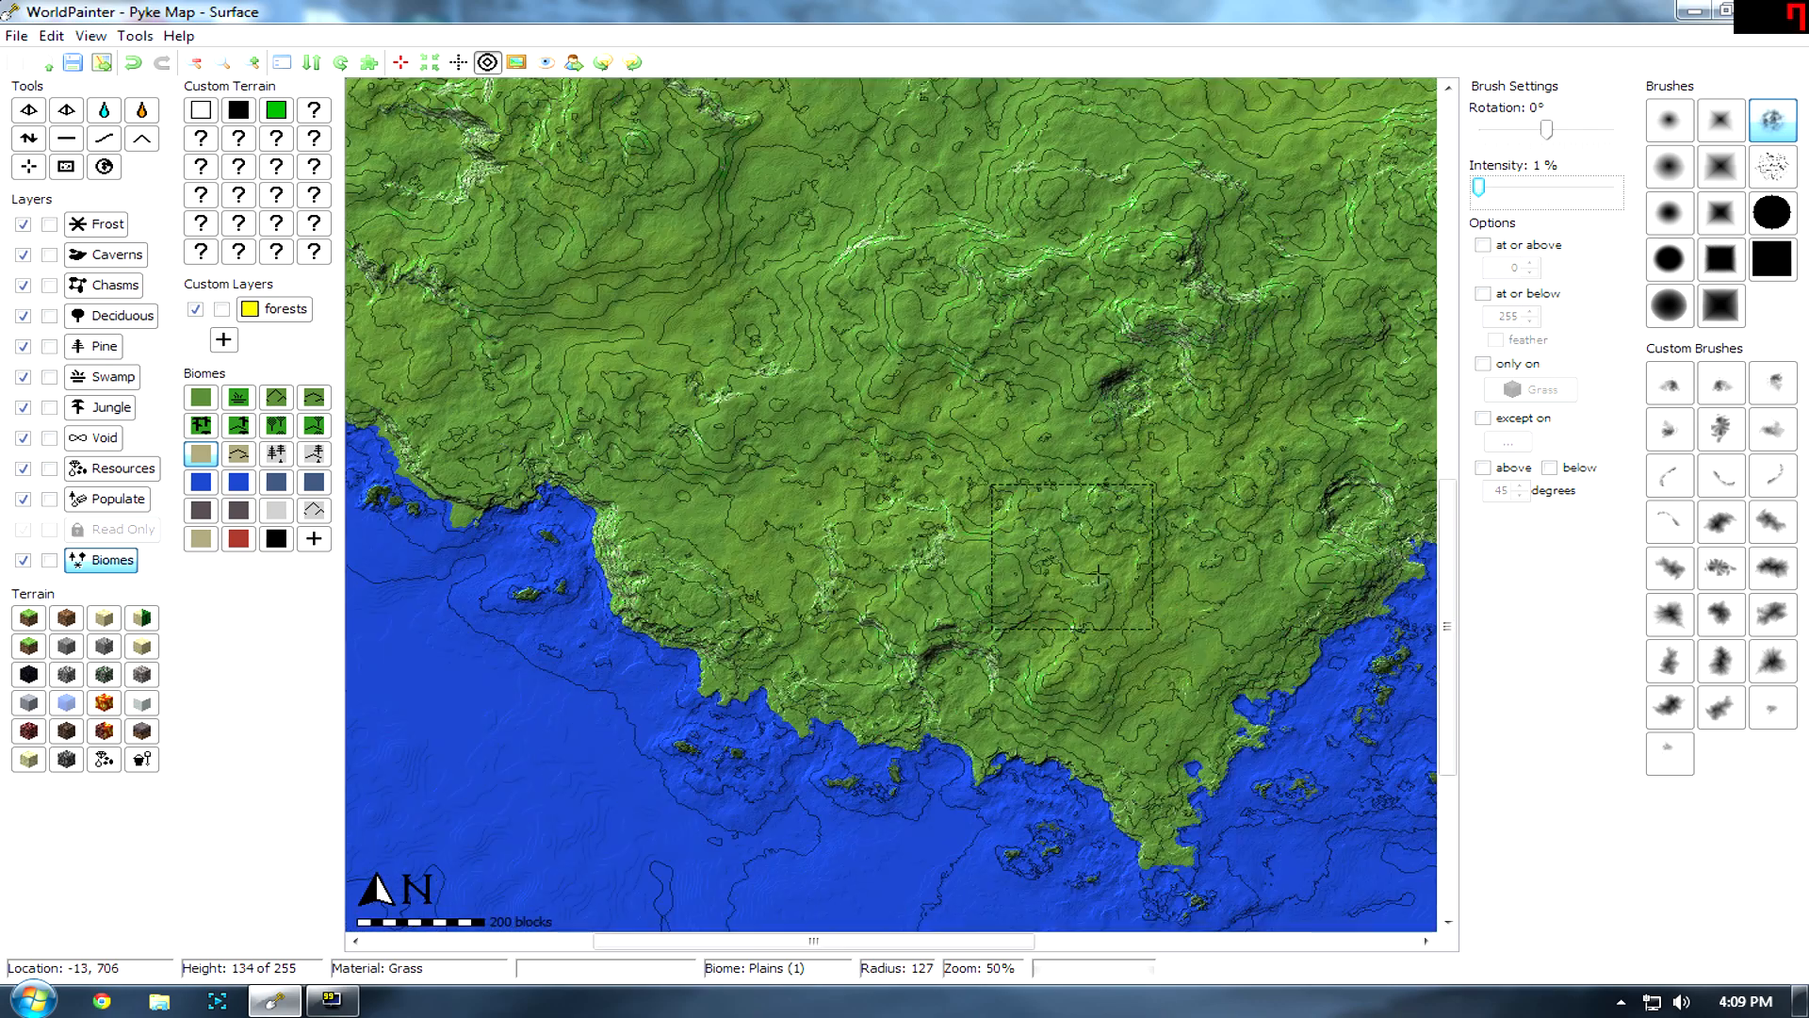
scroll(965, 597, down, 2)
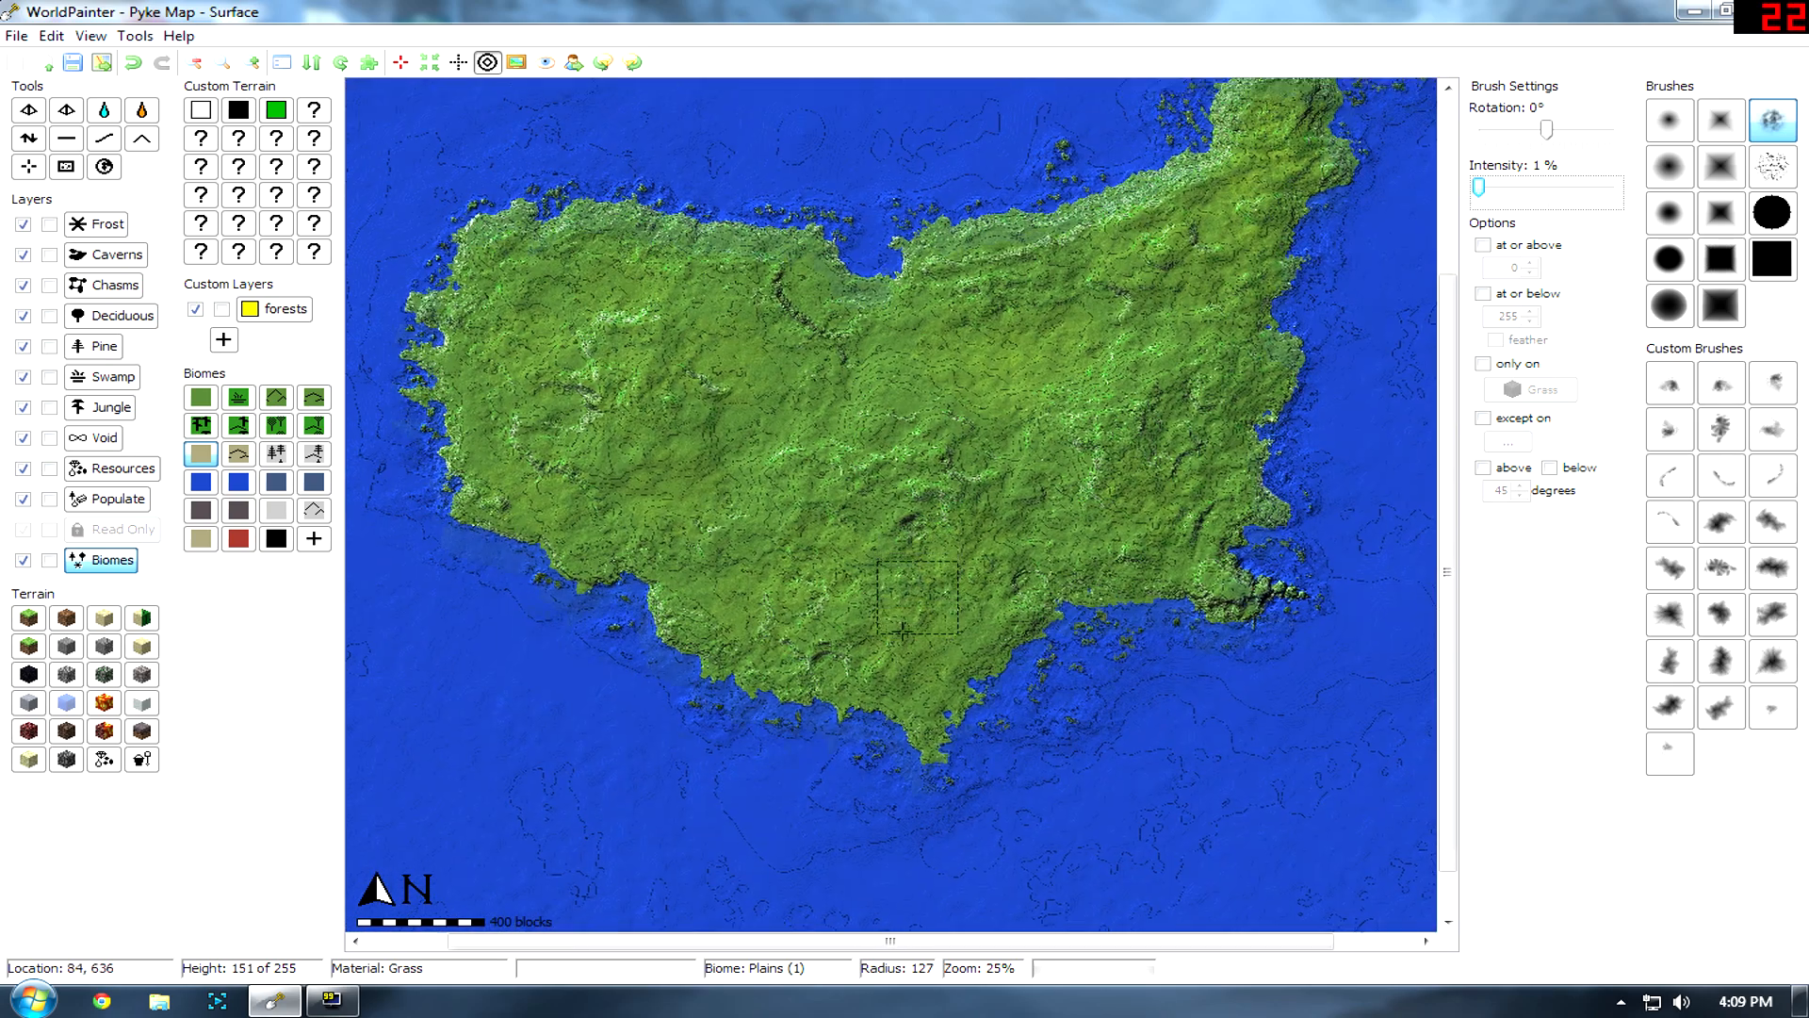
Set the brush radius to 243 and undo the last Desert biome stroke.
middle_drag(907, 604, 896, 637)
scroll(896, 638, down, 7)
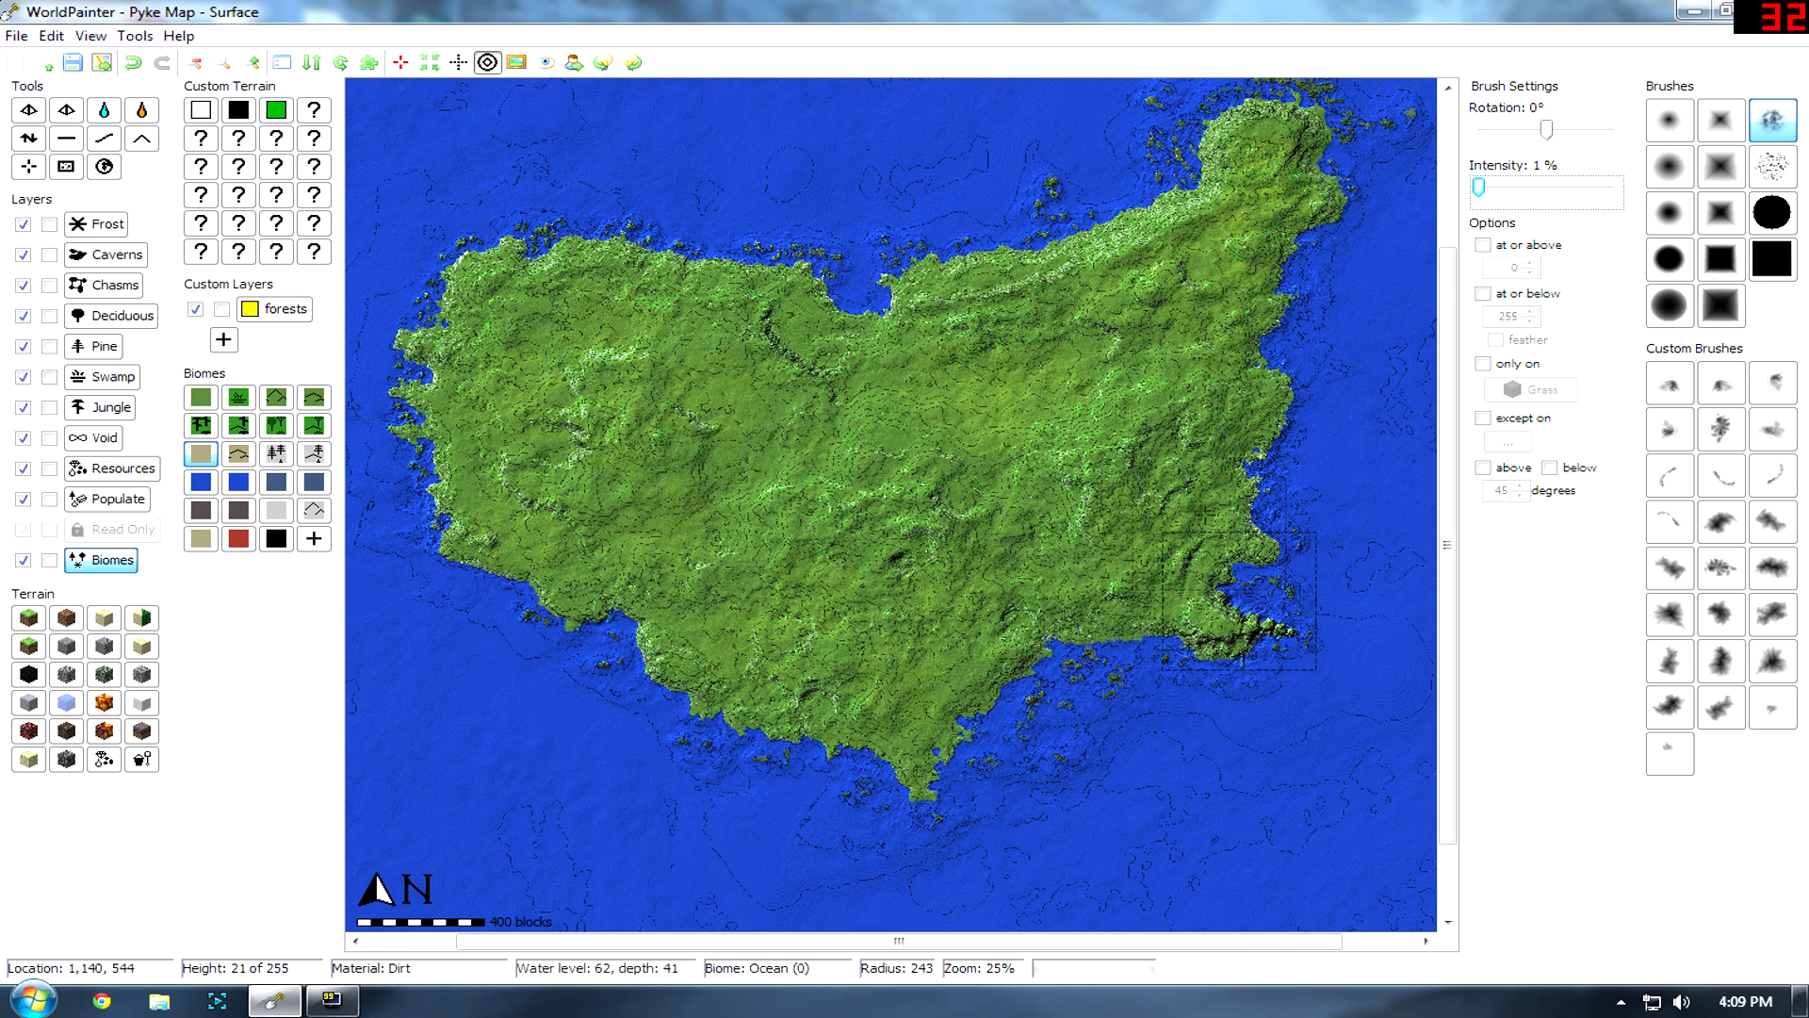
key(ctrl+z)
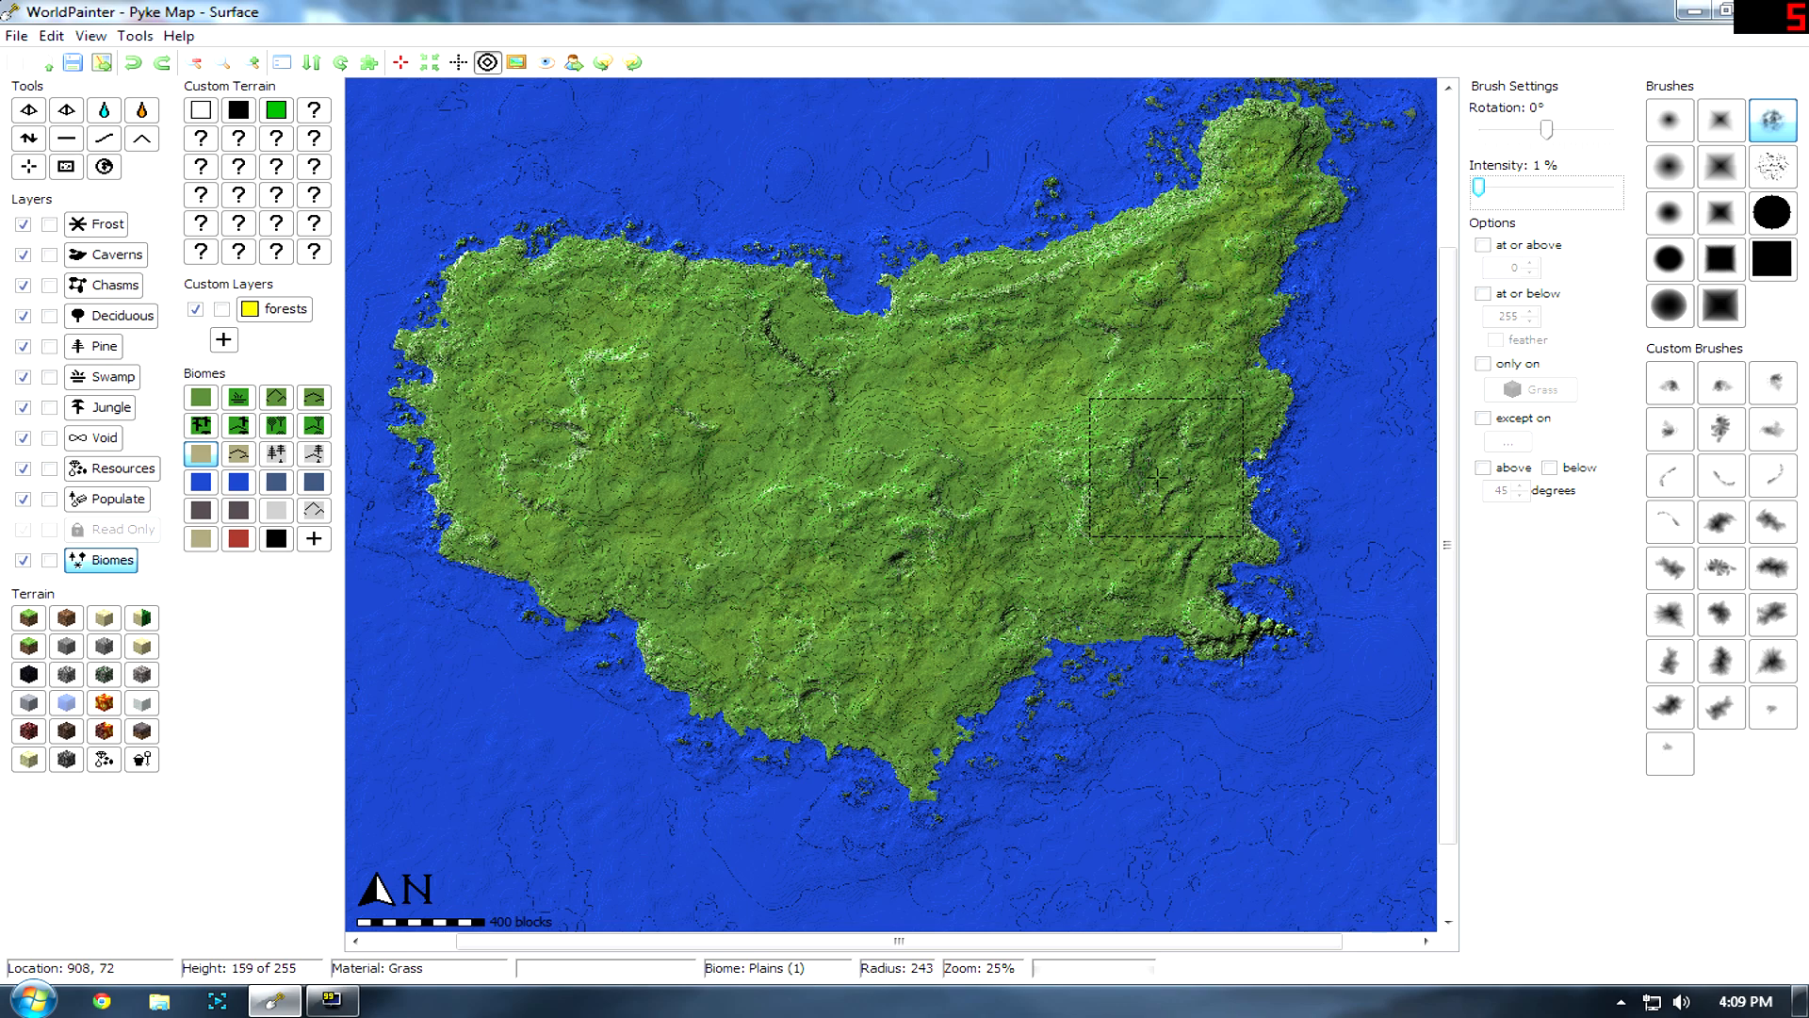
Restrict the brush to only on Land and sprinkle the Desert biome across the island.
click(1482, 364)
click(1531, 389)
click(1599, 417)
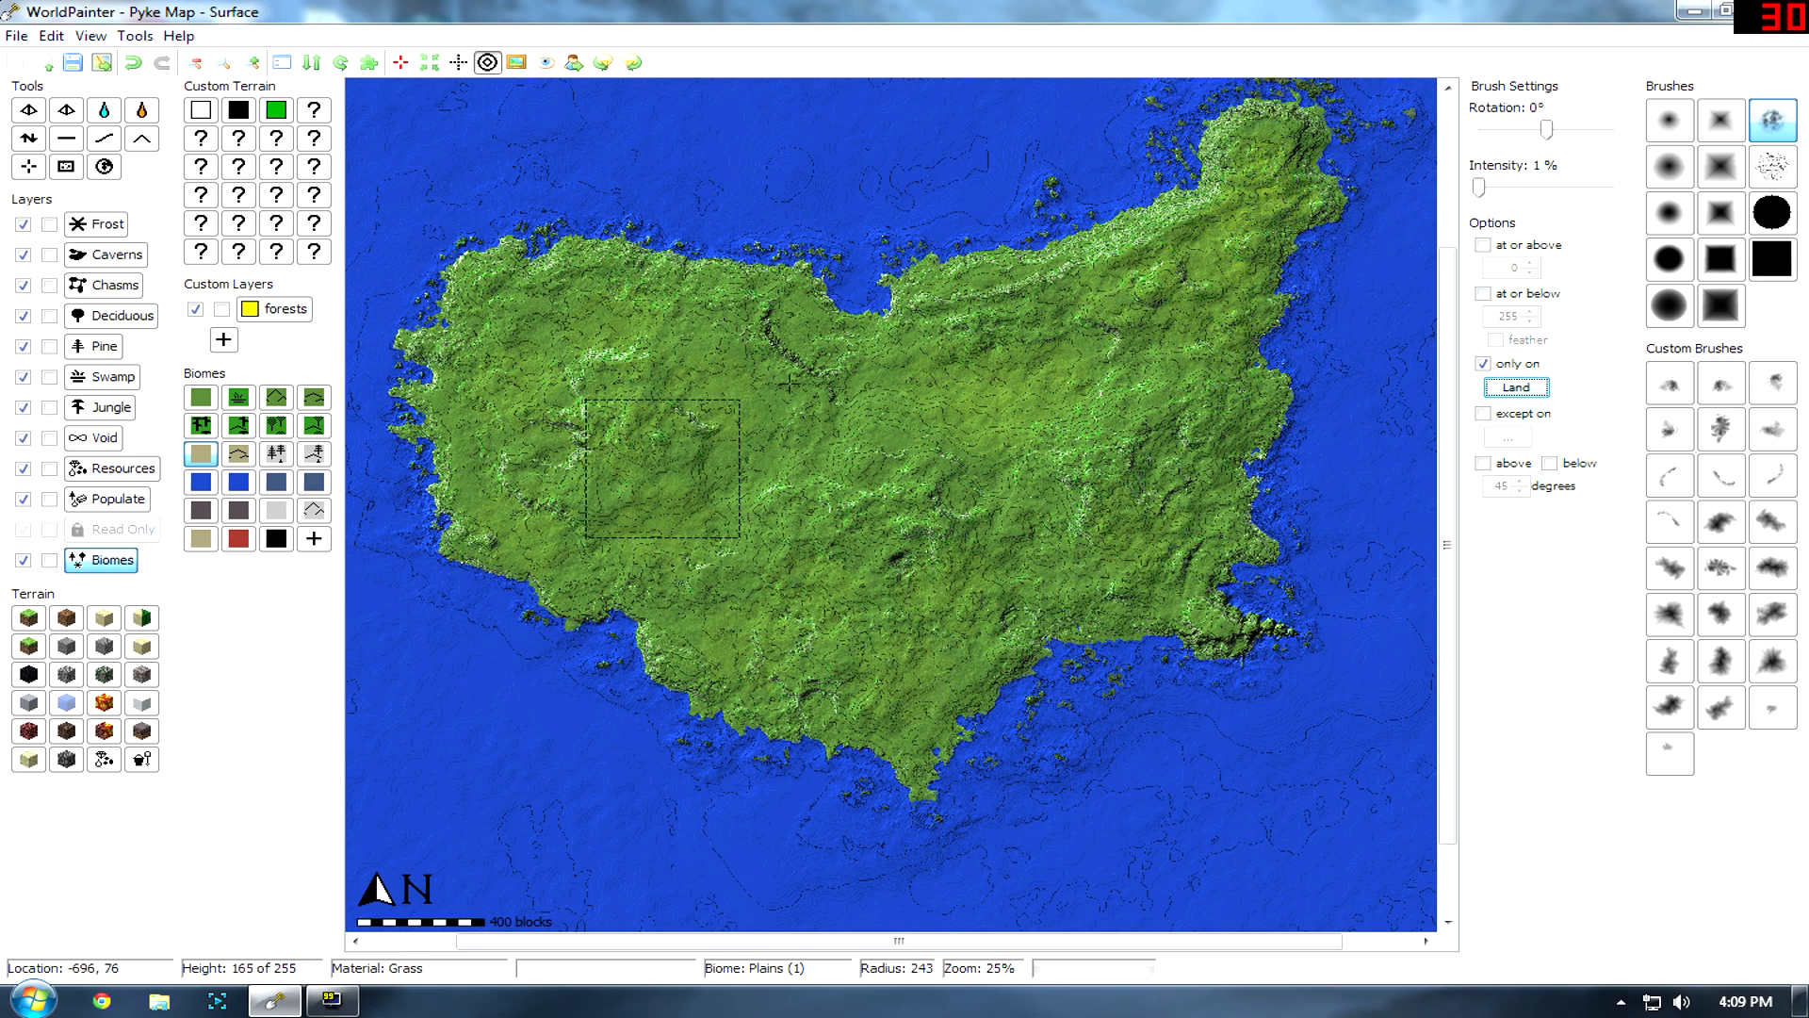
Examine the density of the Desert biome specks close up around the island's south-central hills.
scroll(873, 601, up, 1)
scroll(874, 601, up, 3)
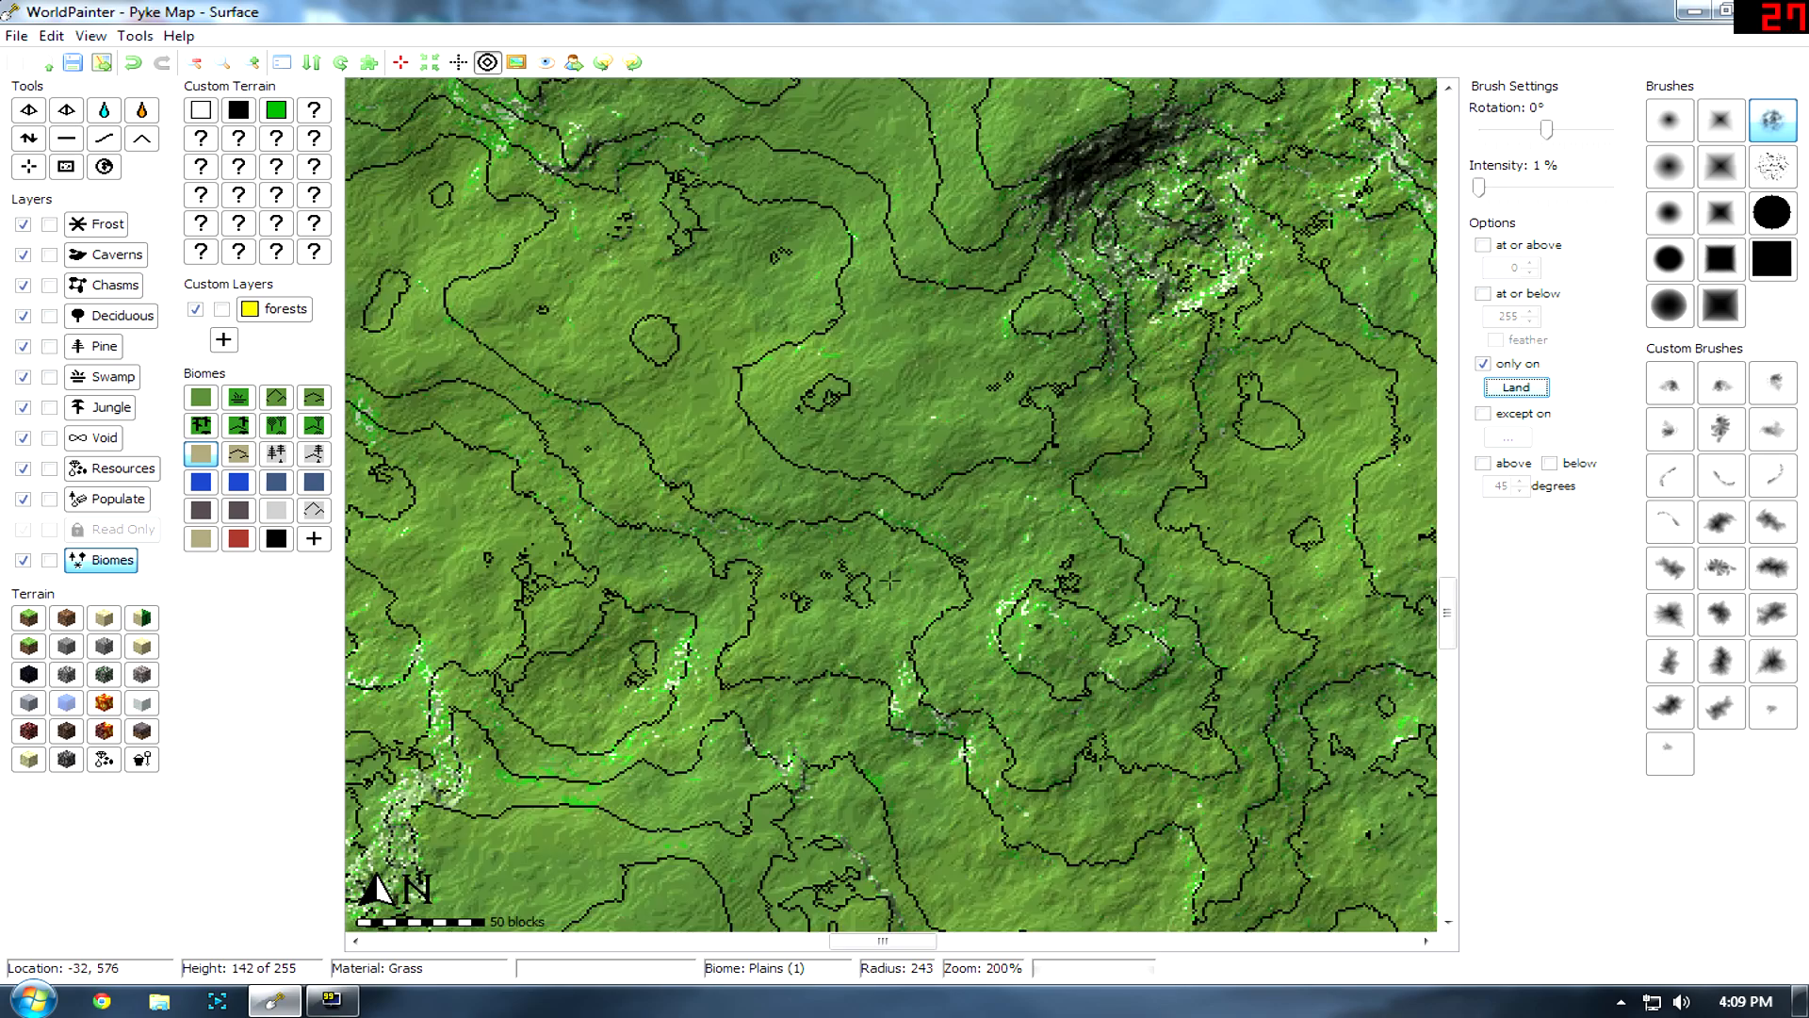
scroll(823, 510, up, 1)
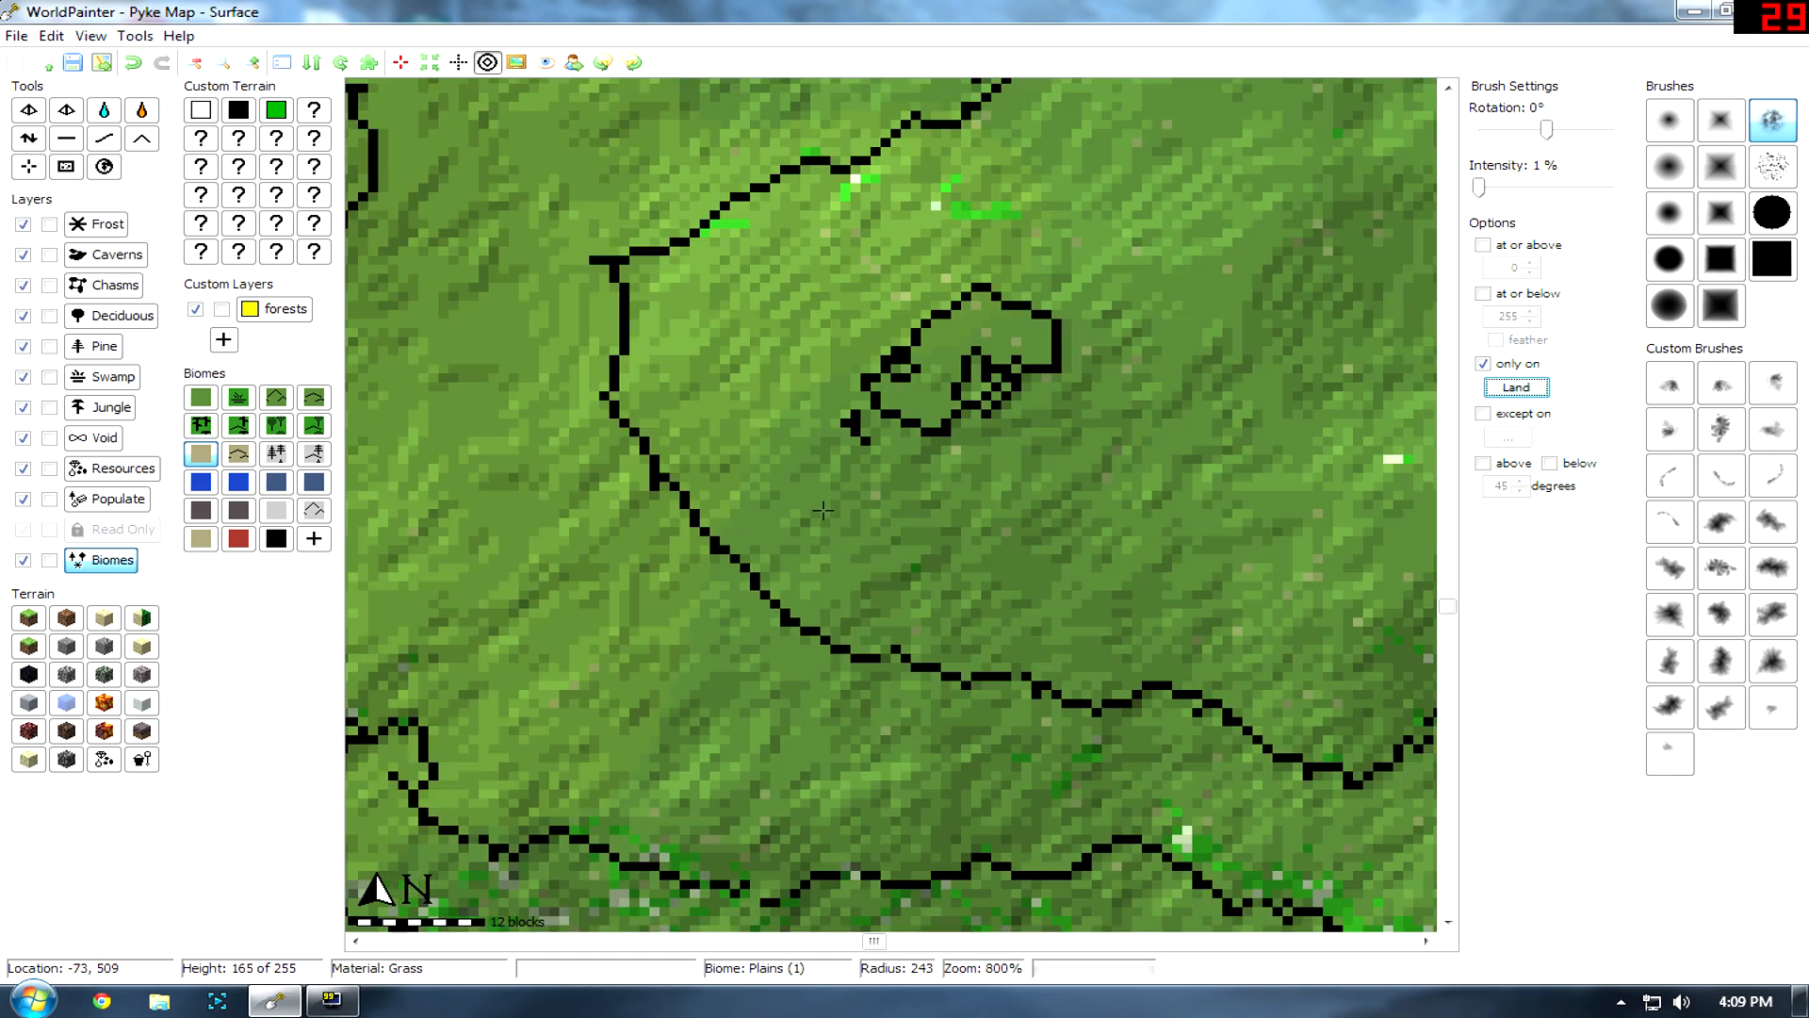
scroll(1069, 456, up, 1)
middle_drag(1067, 453, 927, 691)
middle_drag(1012, 543, 937, 576)
scroll(937, 576, down, 3)
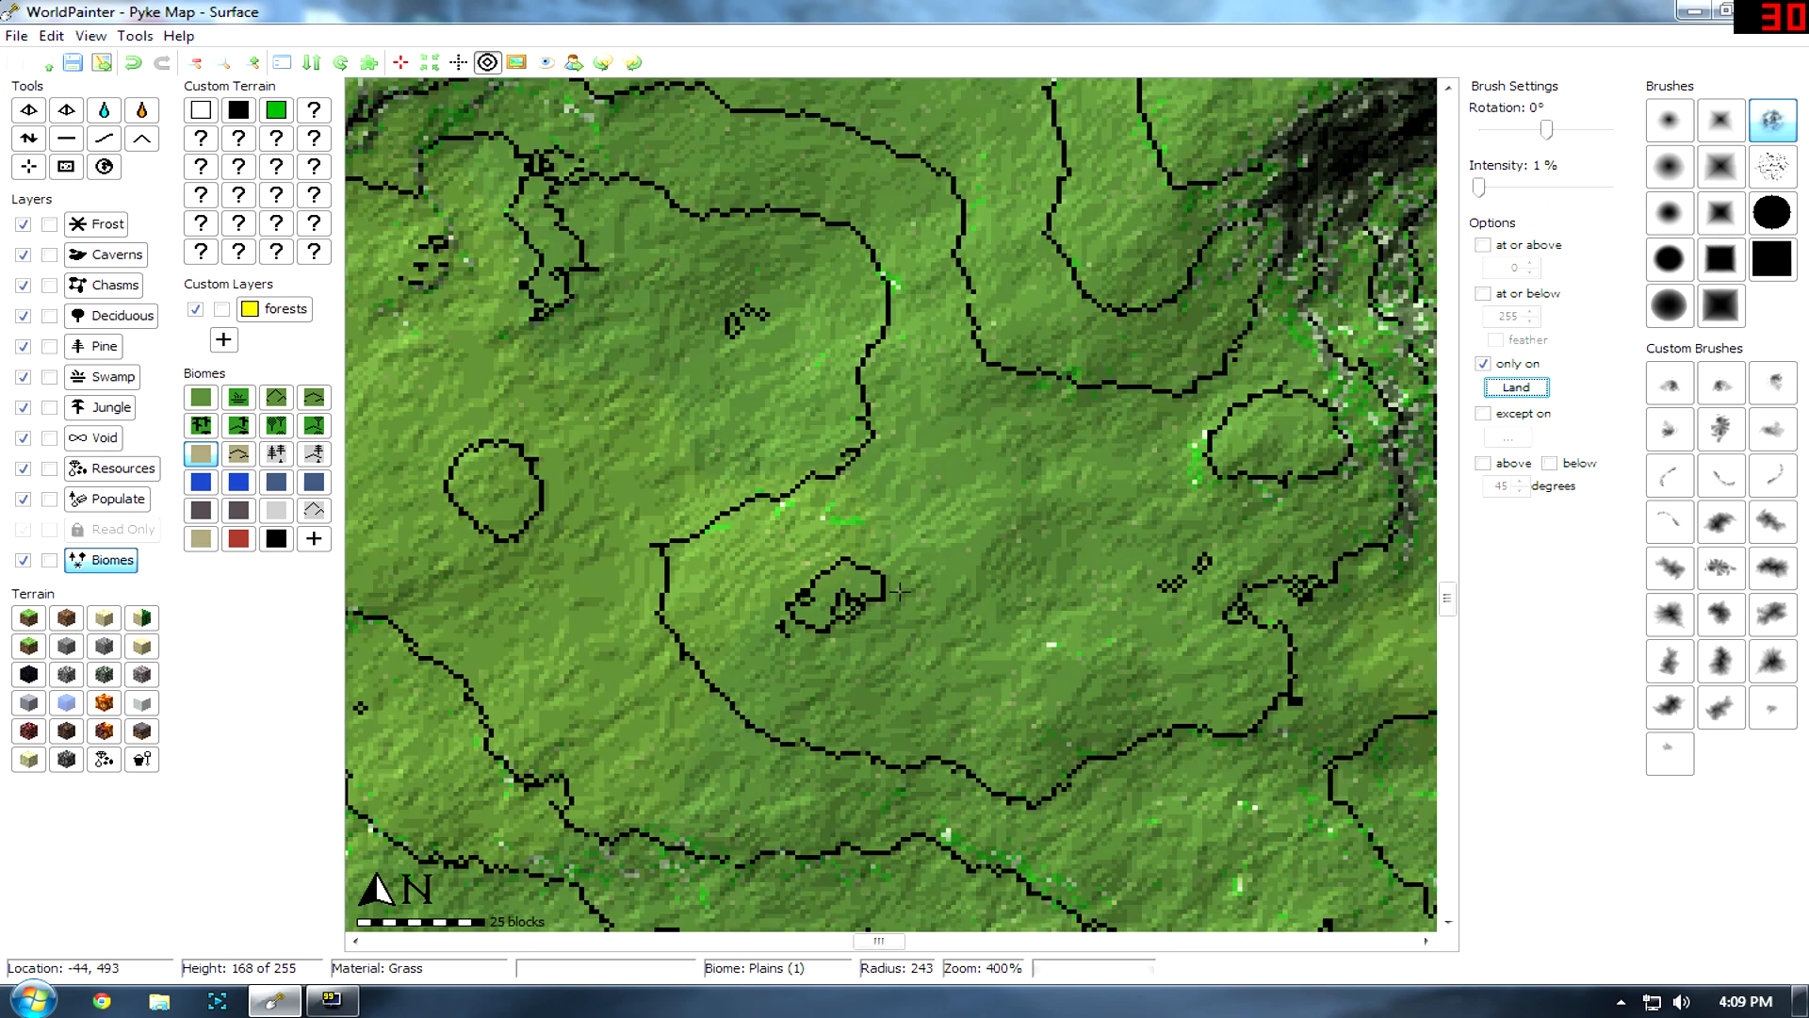
scroll(900, 591, down, 2)
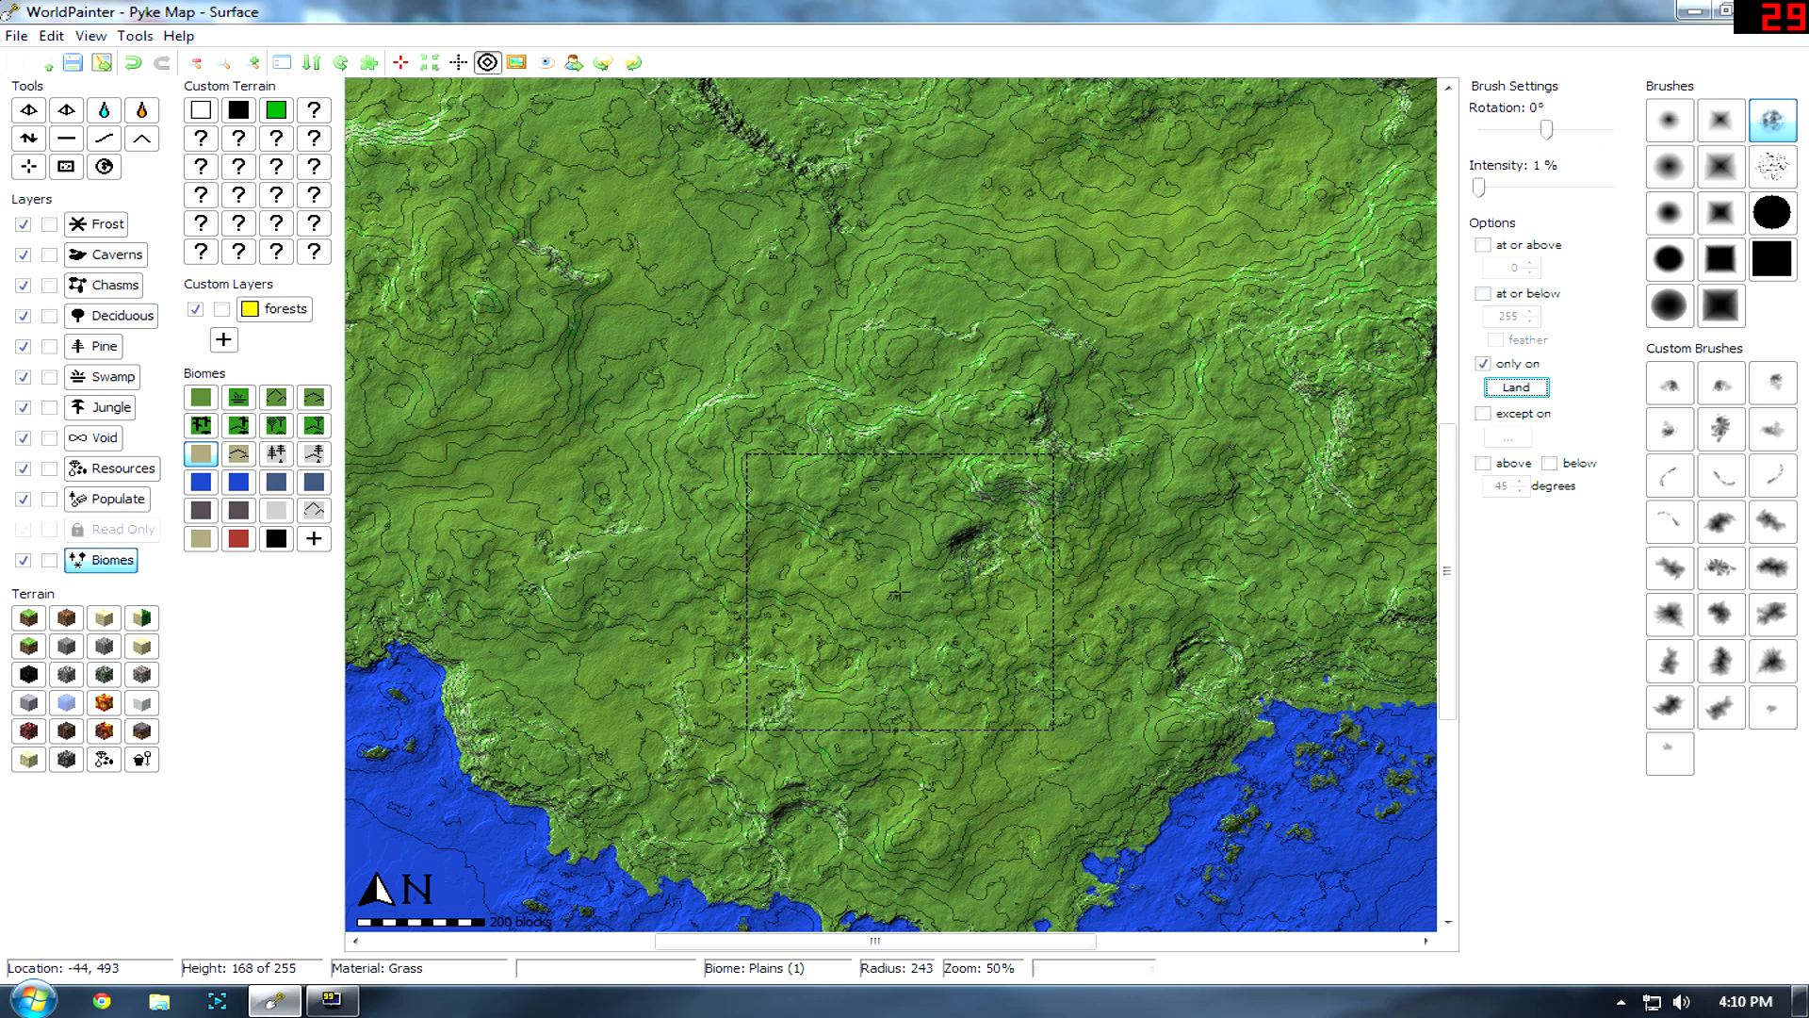
Scatter the green mountain-icon biome over the land with the noise brush at 8 % intensity and check its spread up close.
click(280, 399)
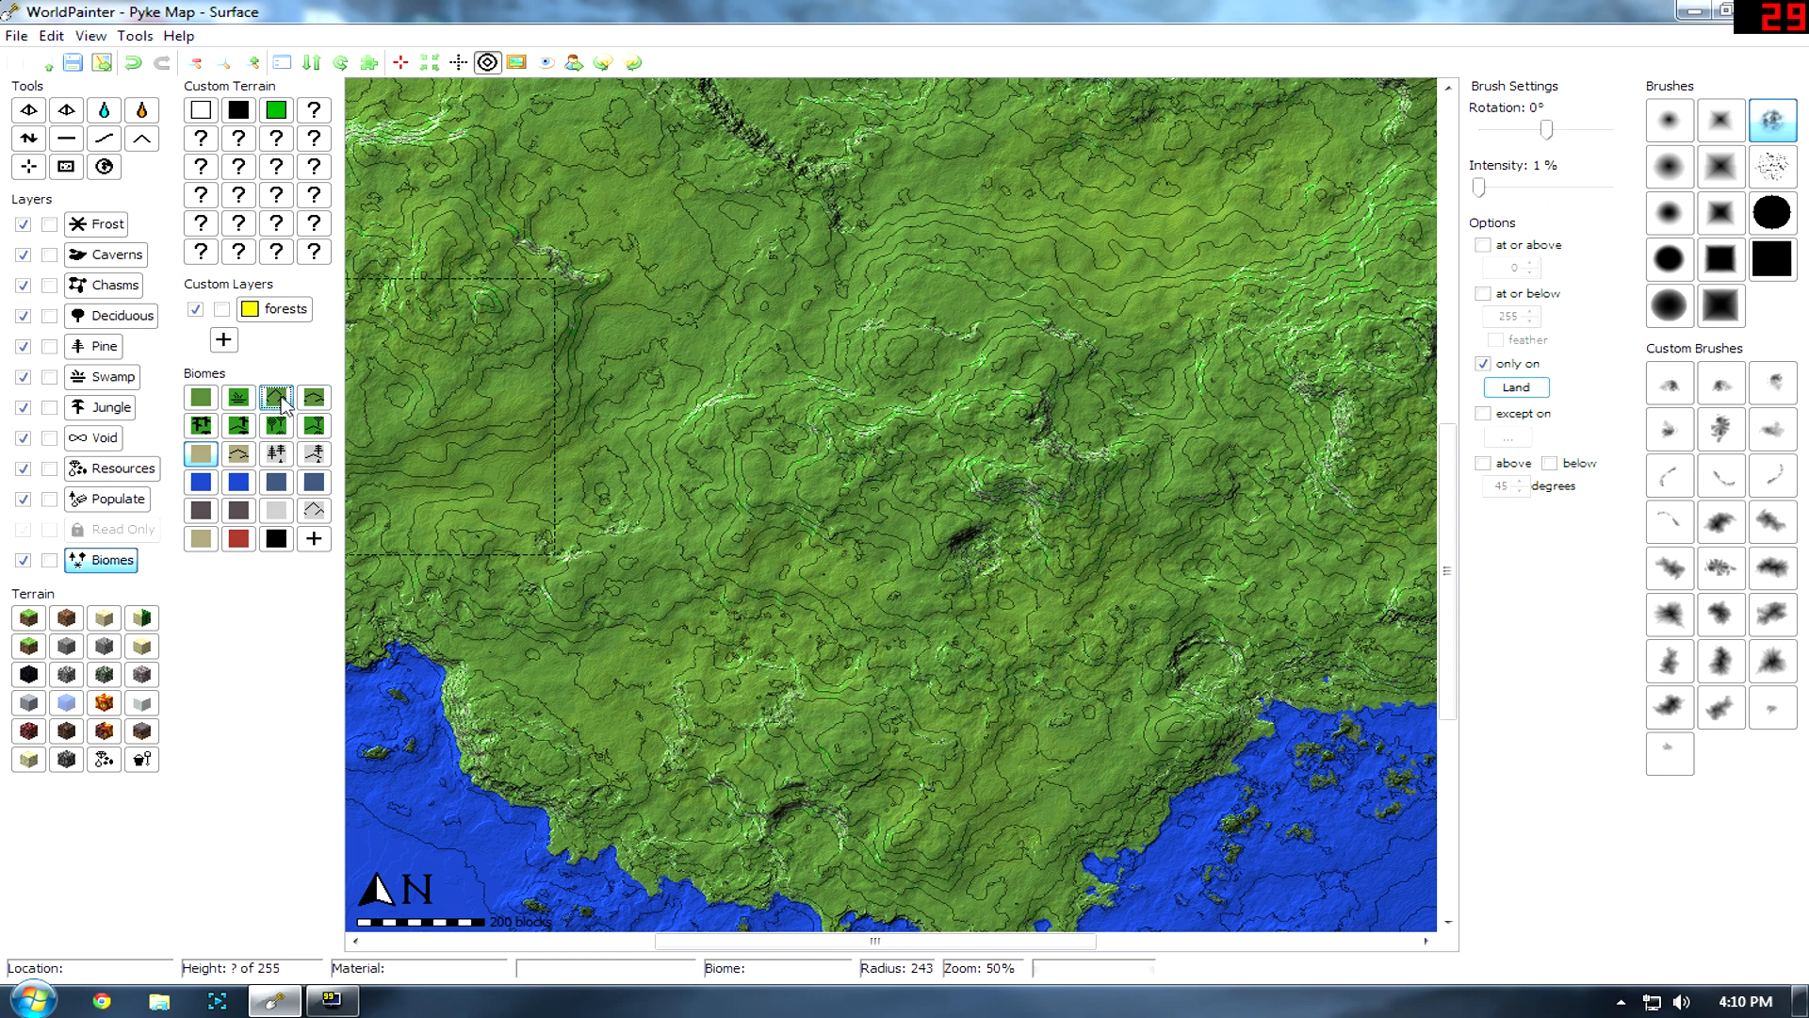
mouse_move(793, 554)
middle_down()
mouse_move(905, 556)
mouse_move(904, 571)
middle_up()
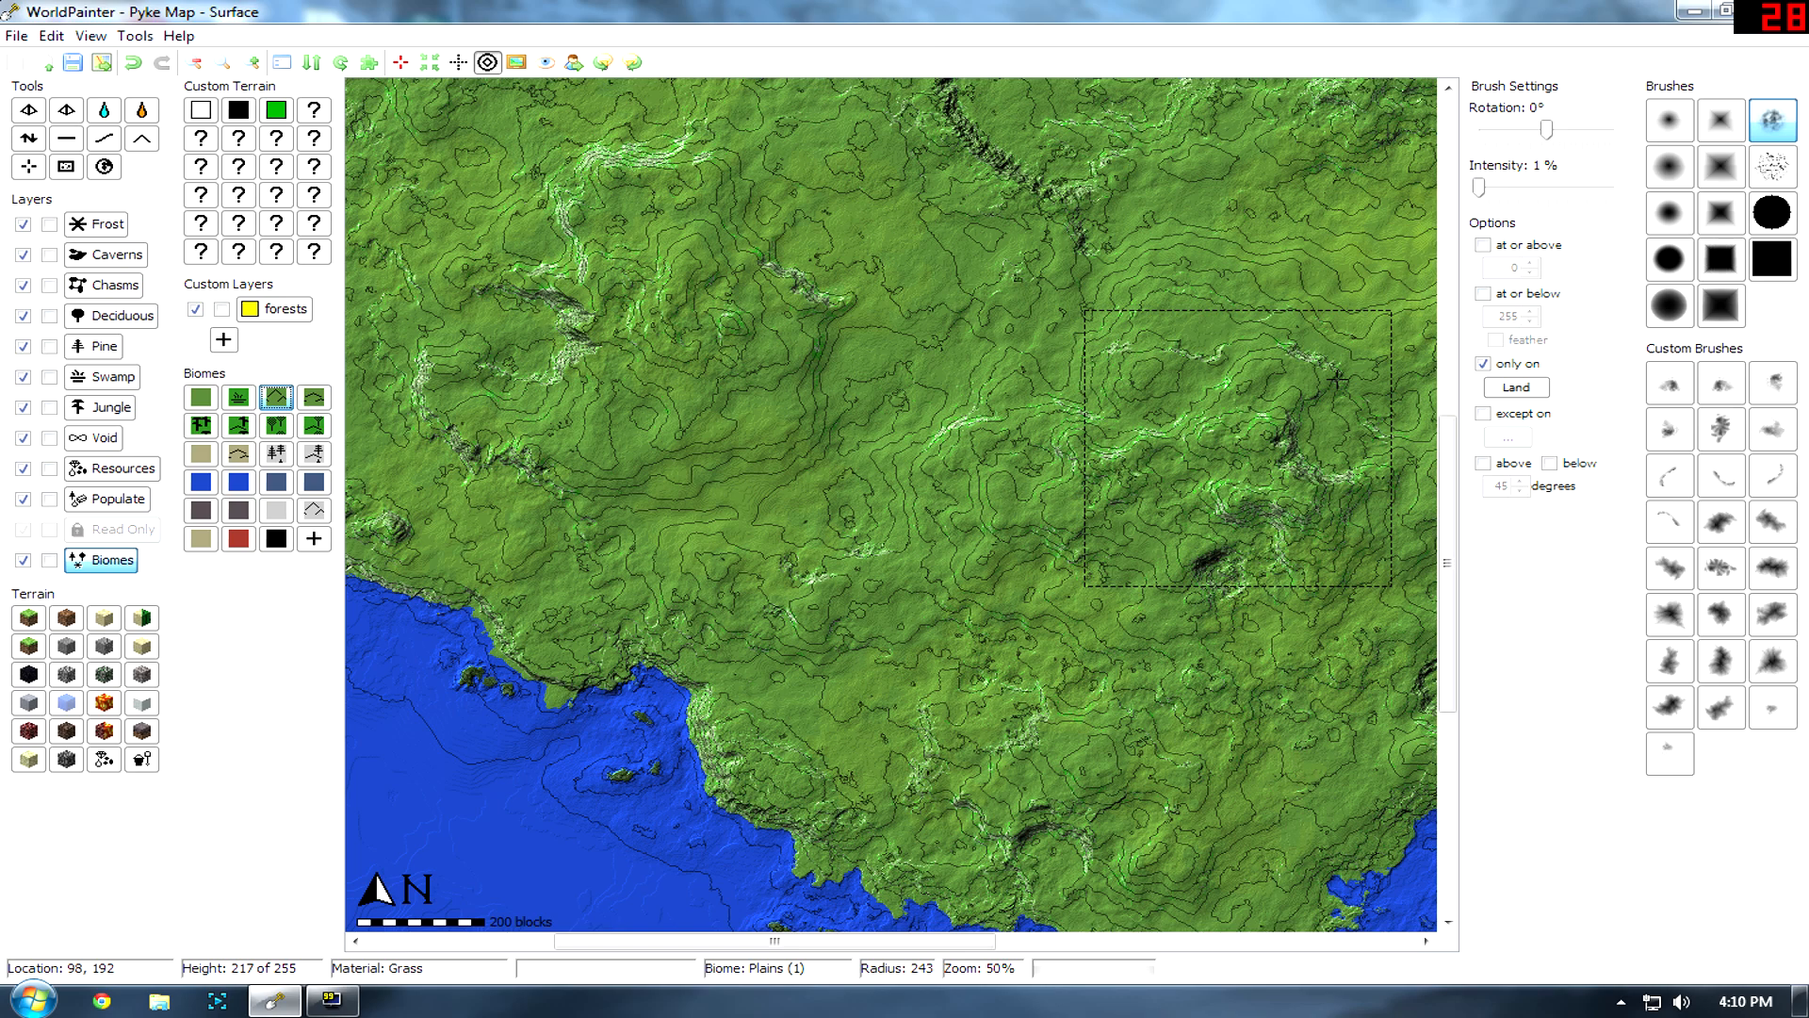
drag(1479, 188, 1482, 192)
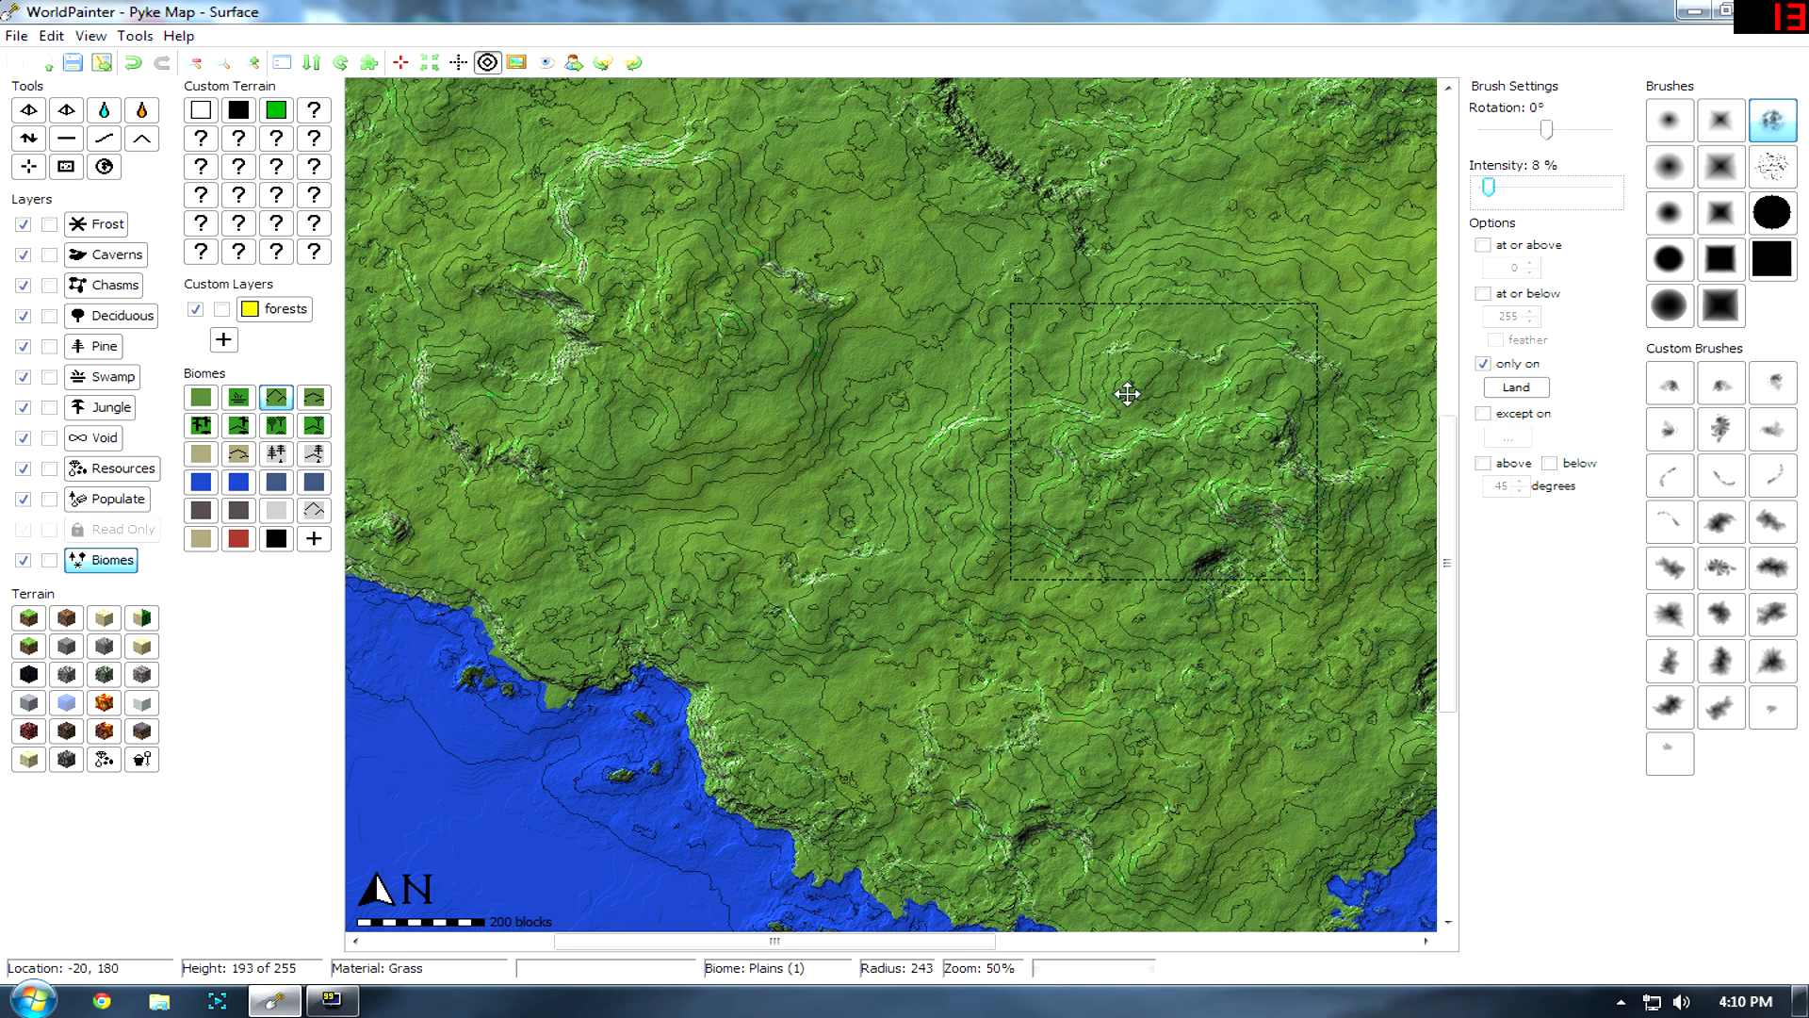
scroll(1131, 392, up, 3)
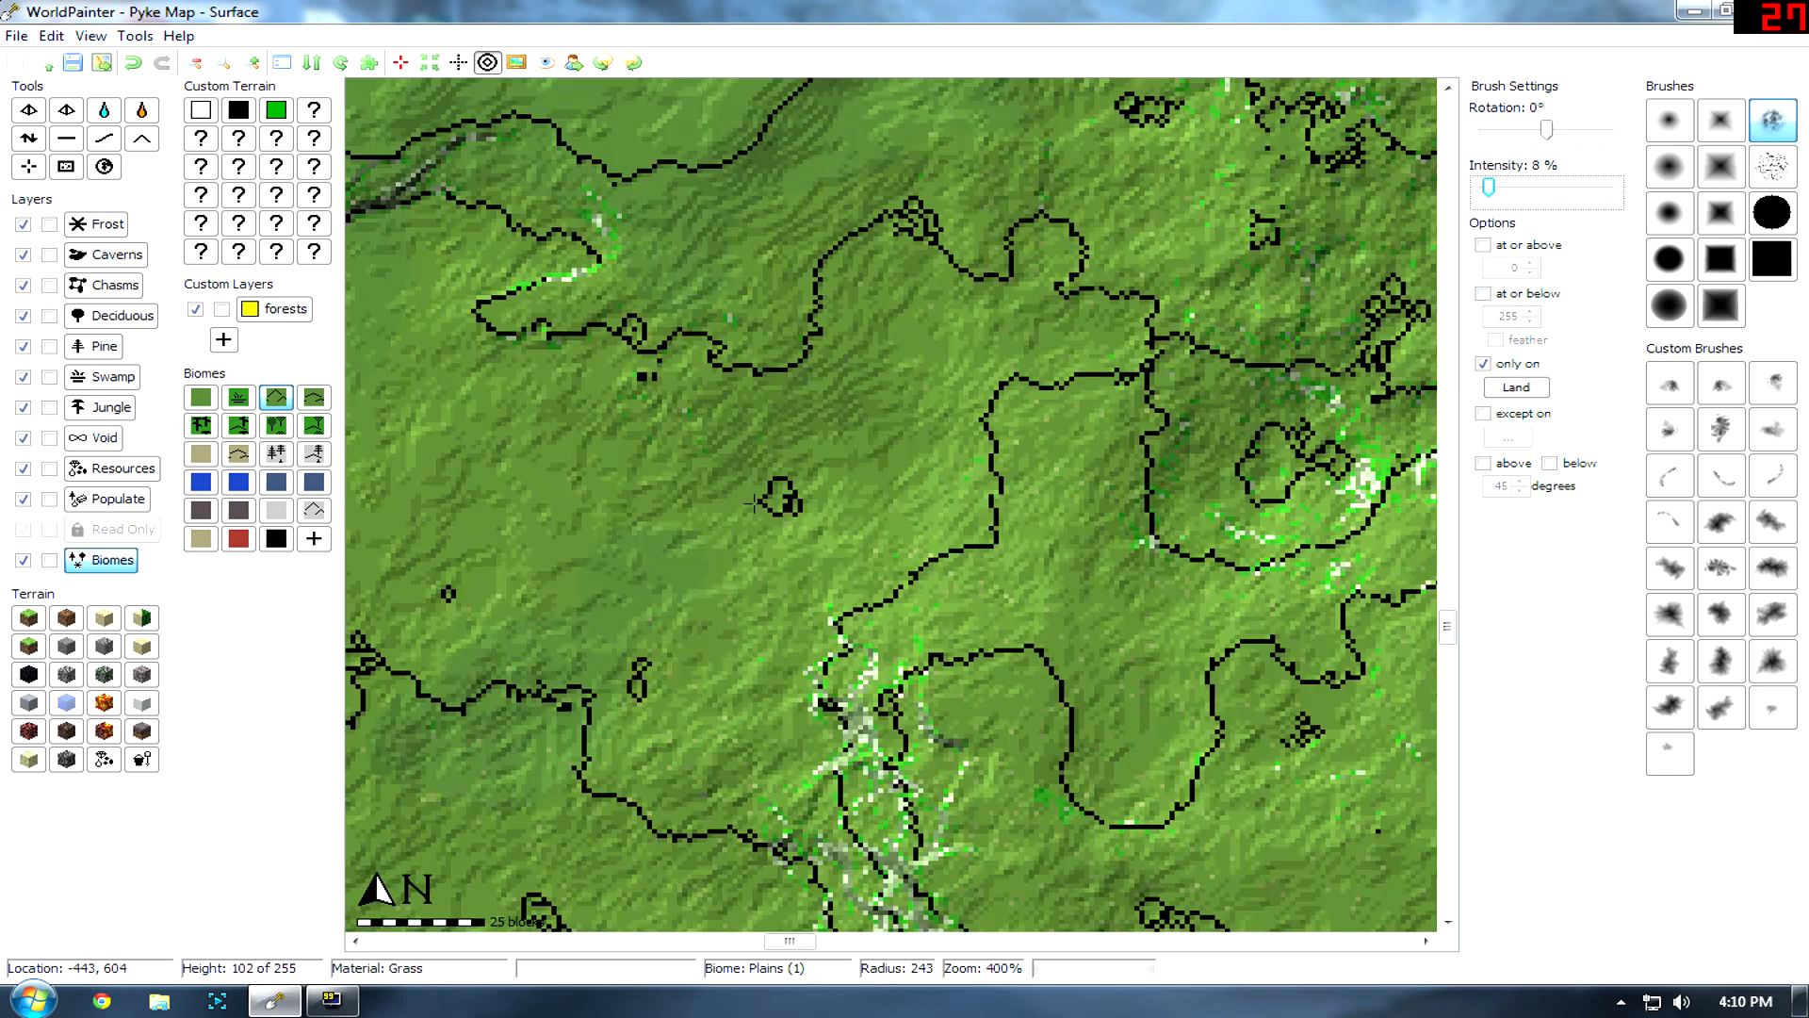
middle_drag(754, 504, 745, 500)
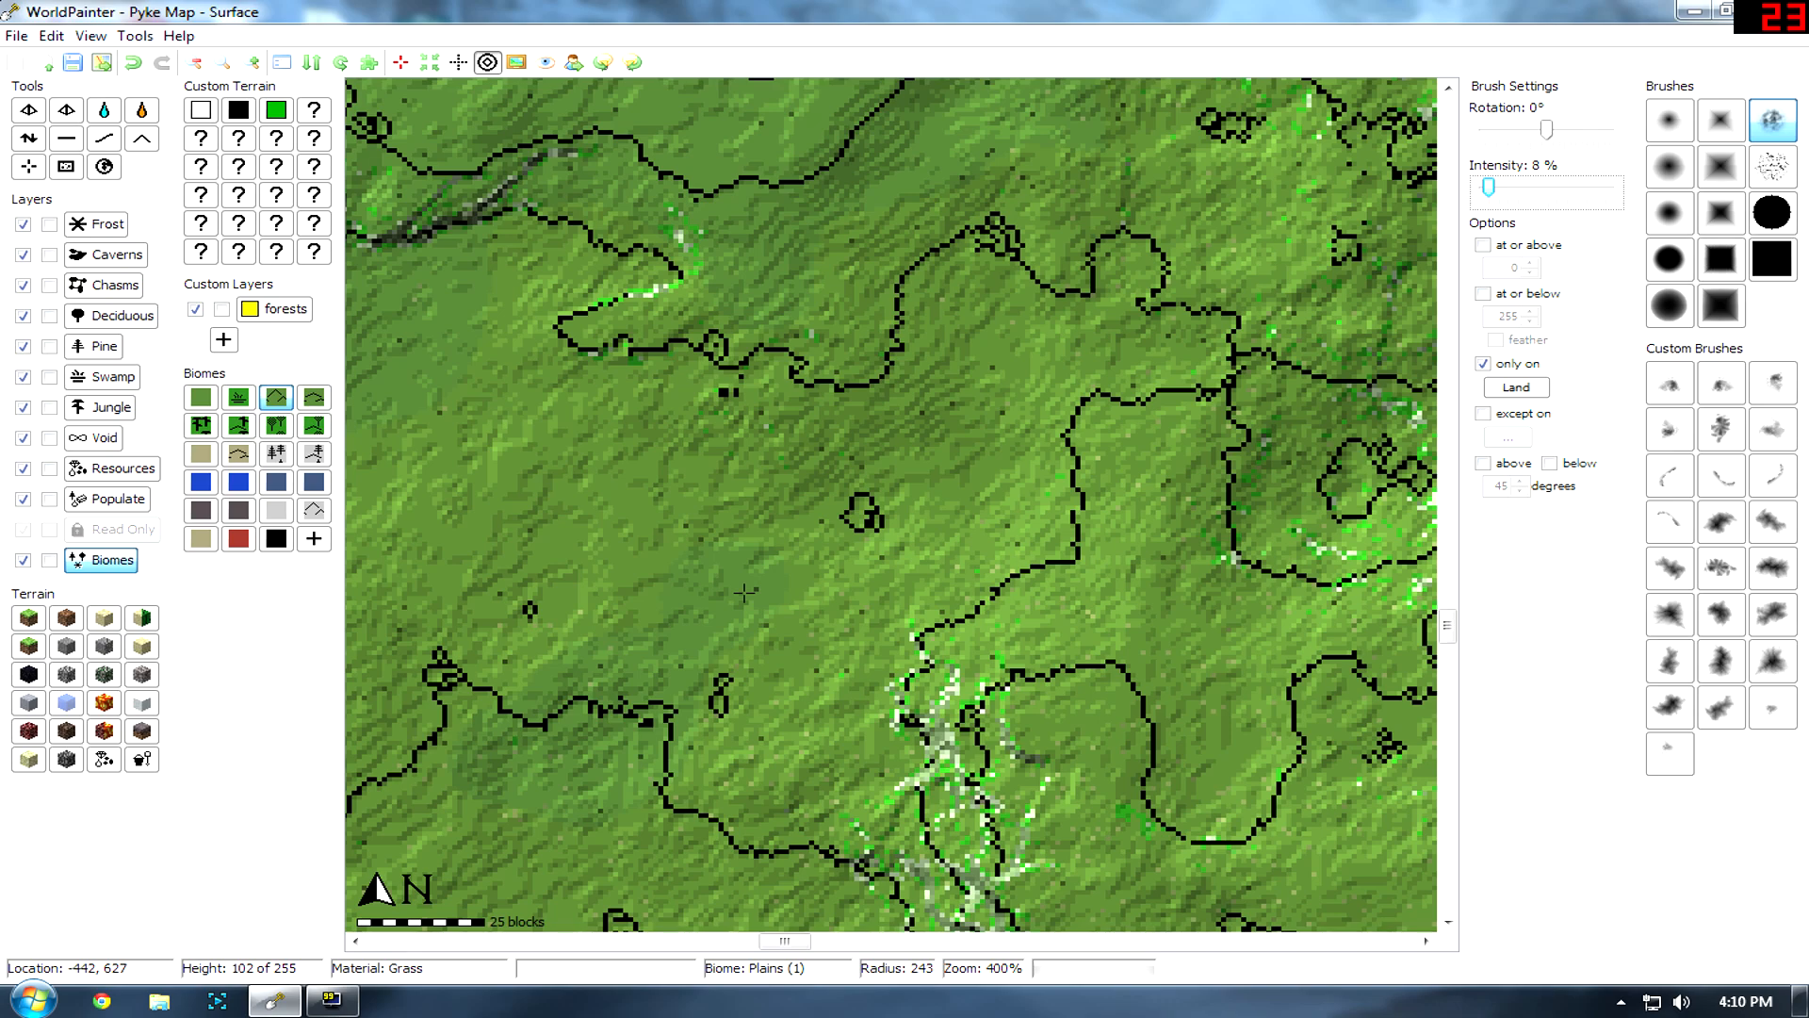
scroll(744, 591, up, 3)
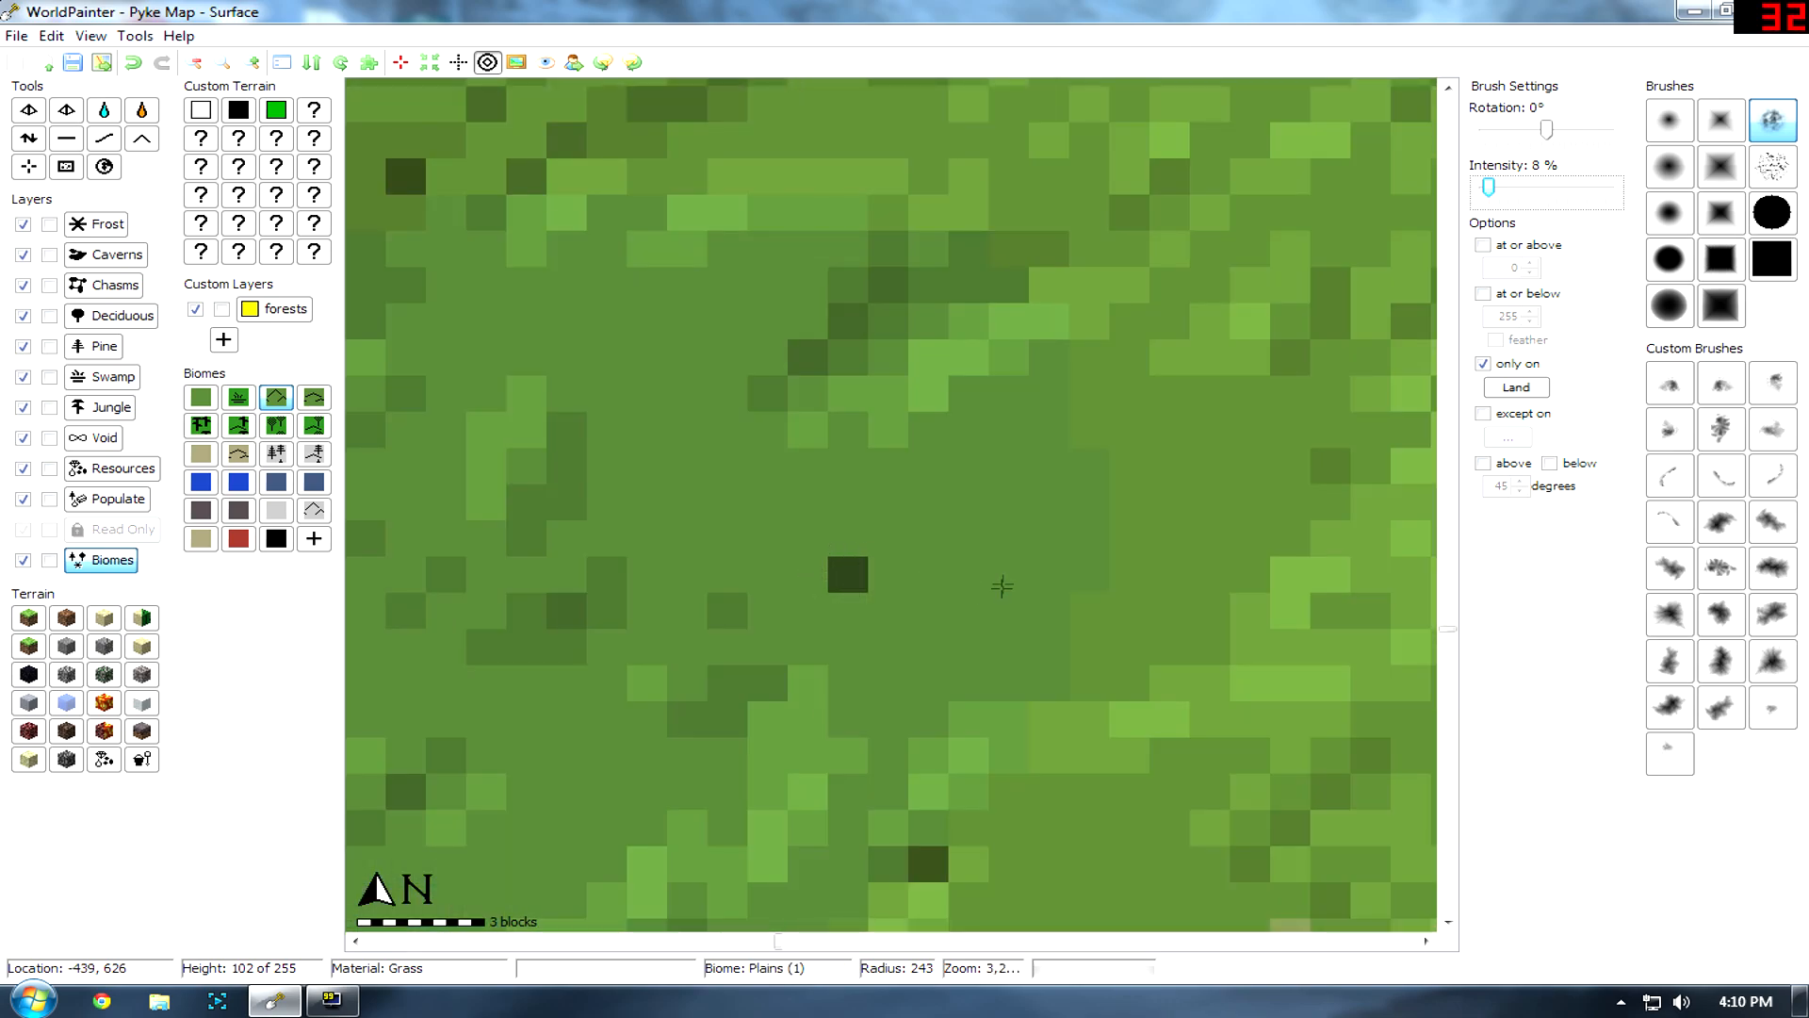
scroll(1003, 579, down, 1)
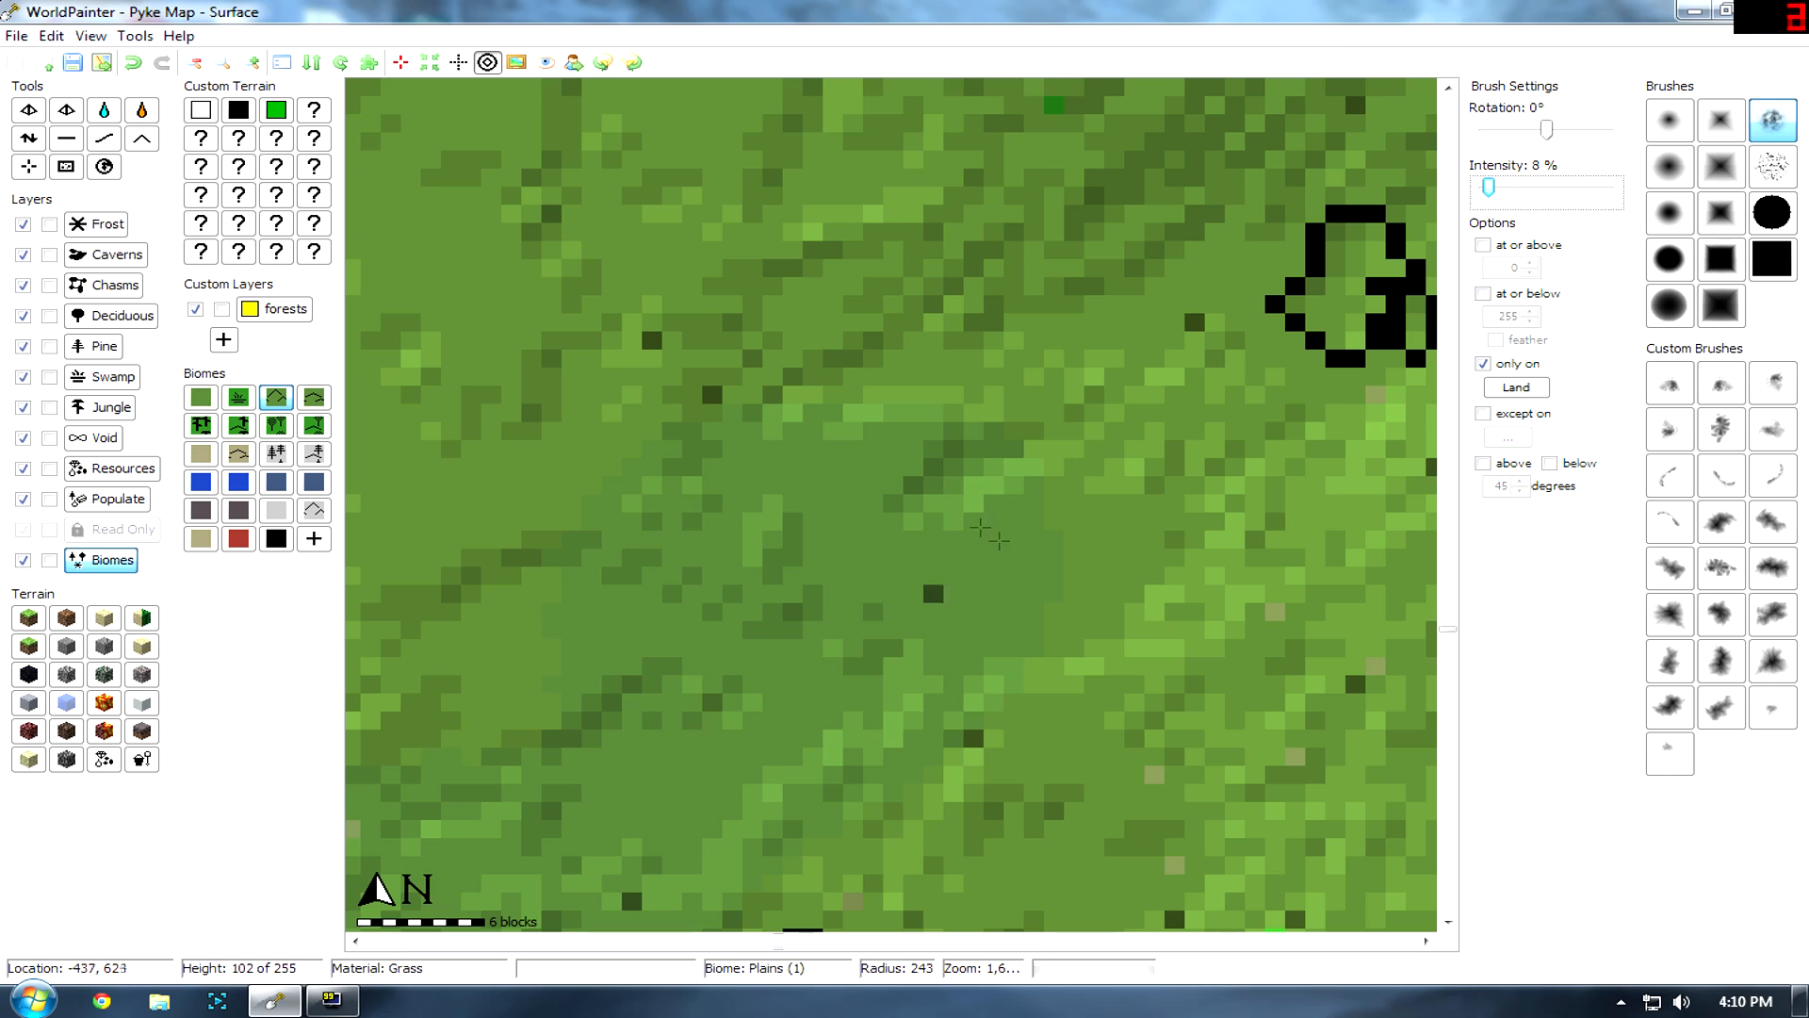
scroll(938, 670, down, 3)
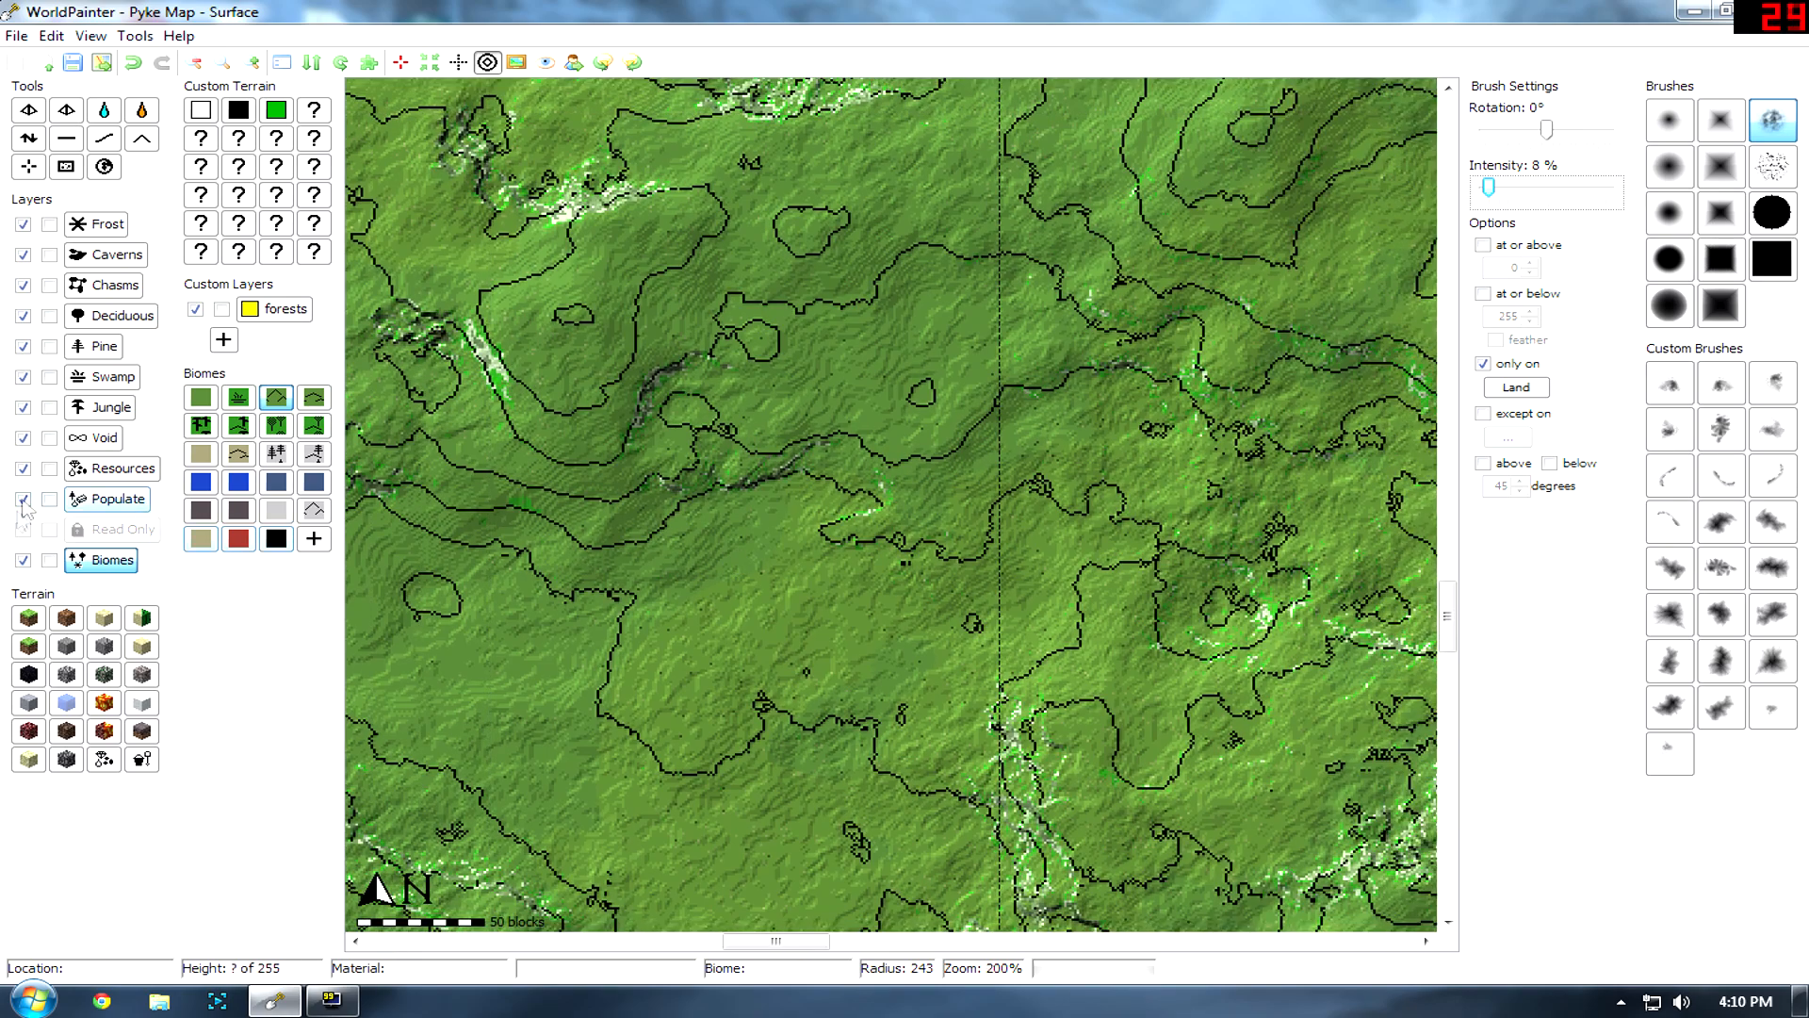
Hide the forests custom layer and review the biome mix over the whole island.
click(194, 310)
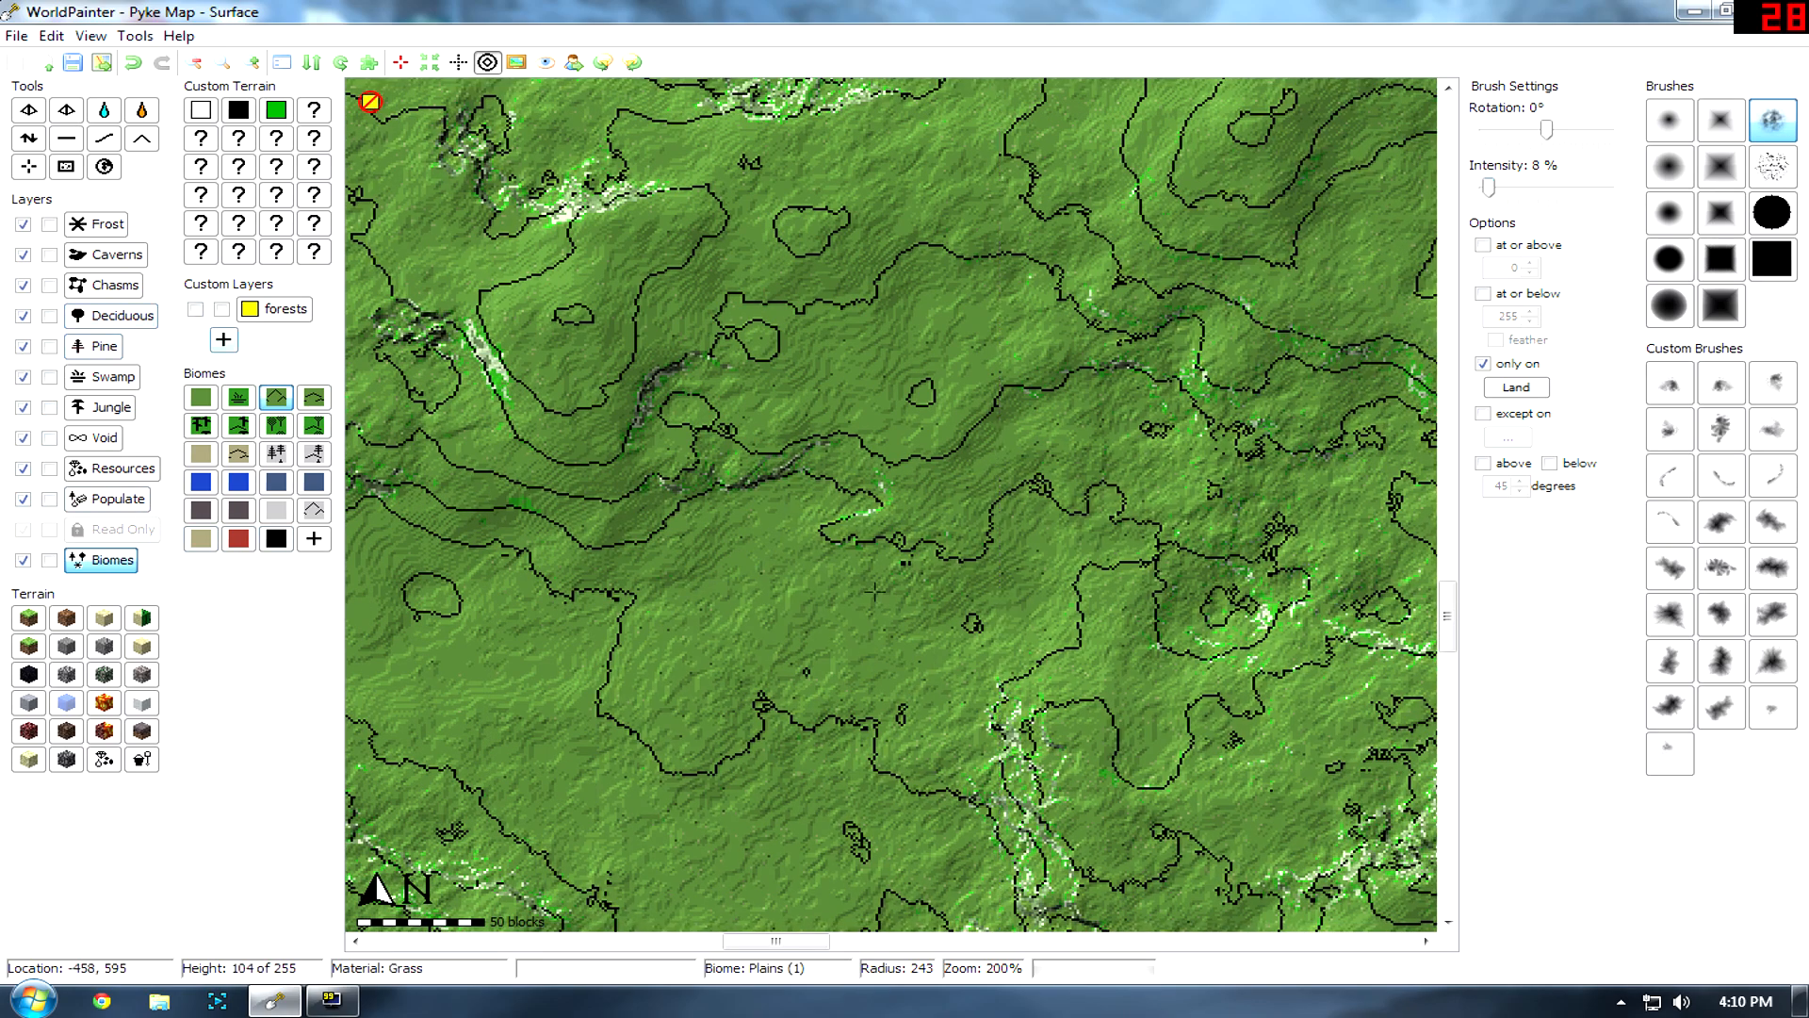
scroll(890, 509, down, 1)
scroll(1143, 594, down, 1)
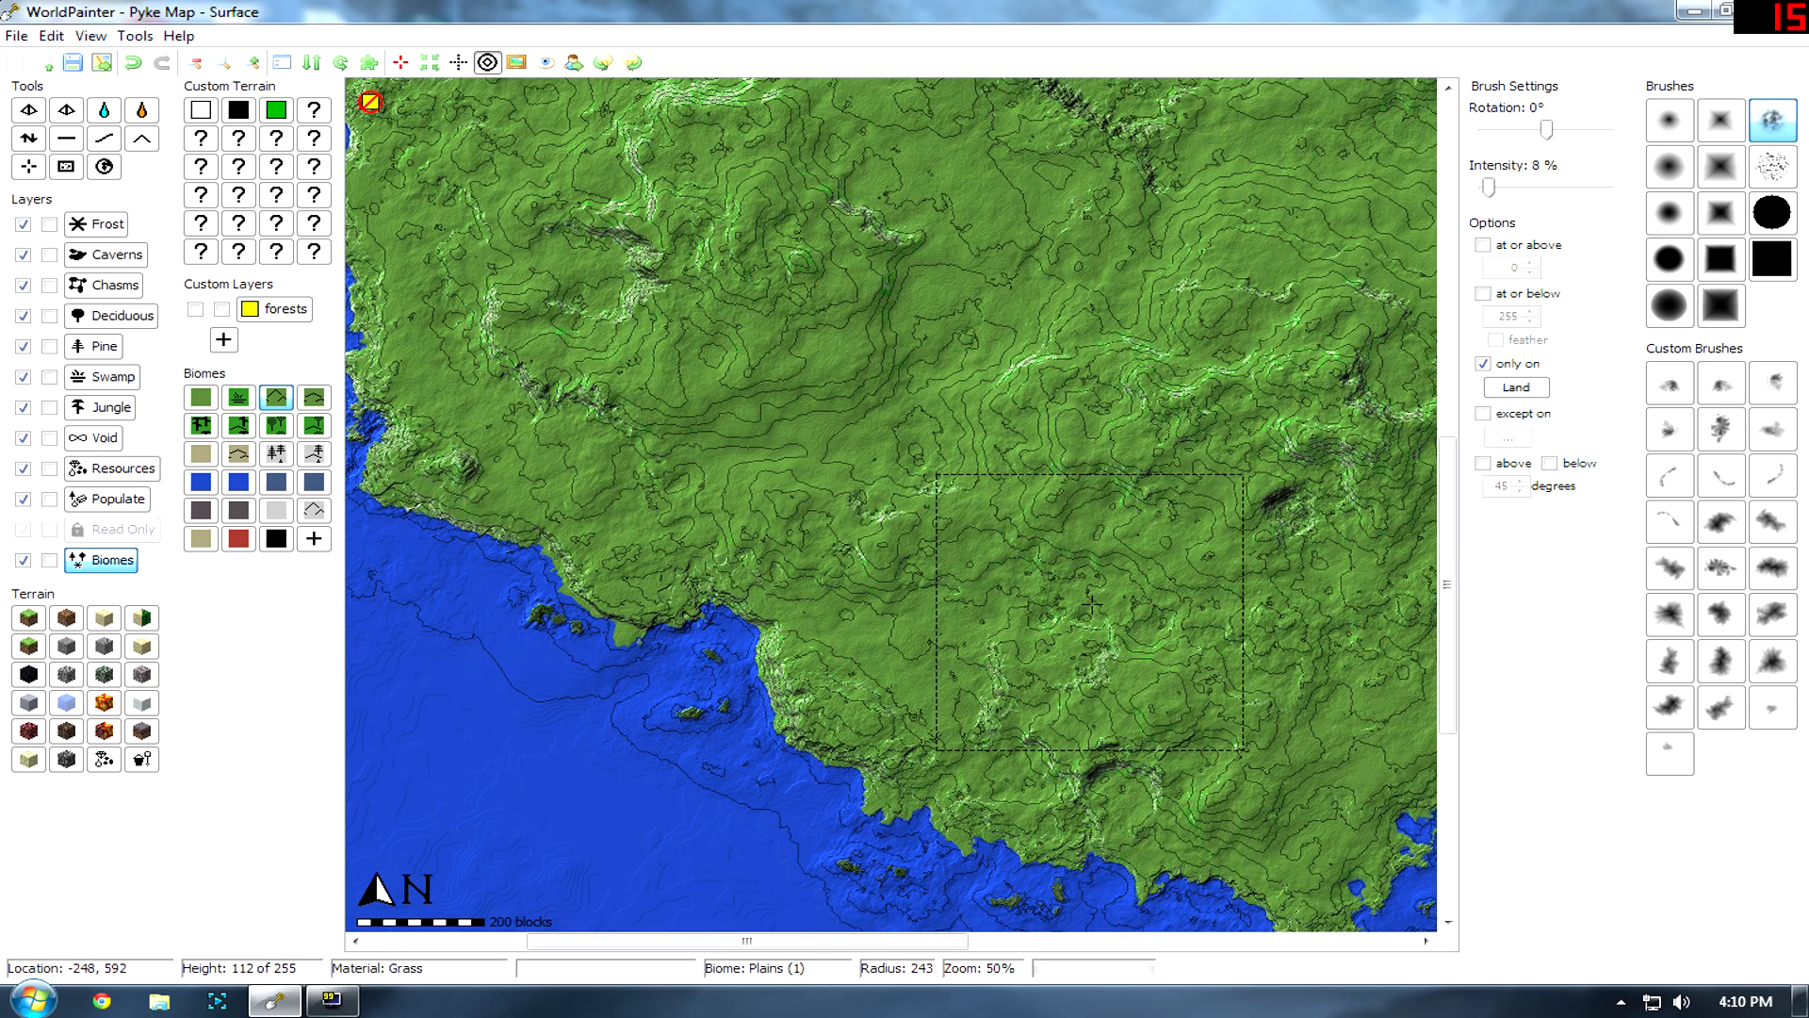
middle_drag(835, 630, 647, 673)
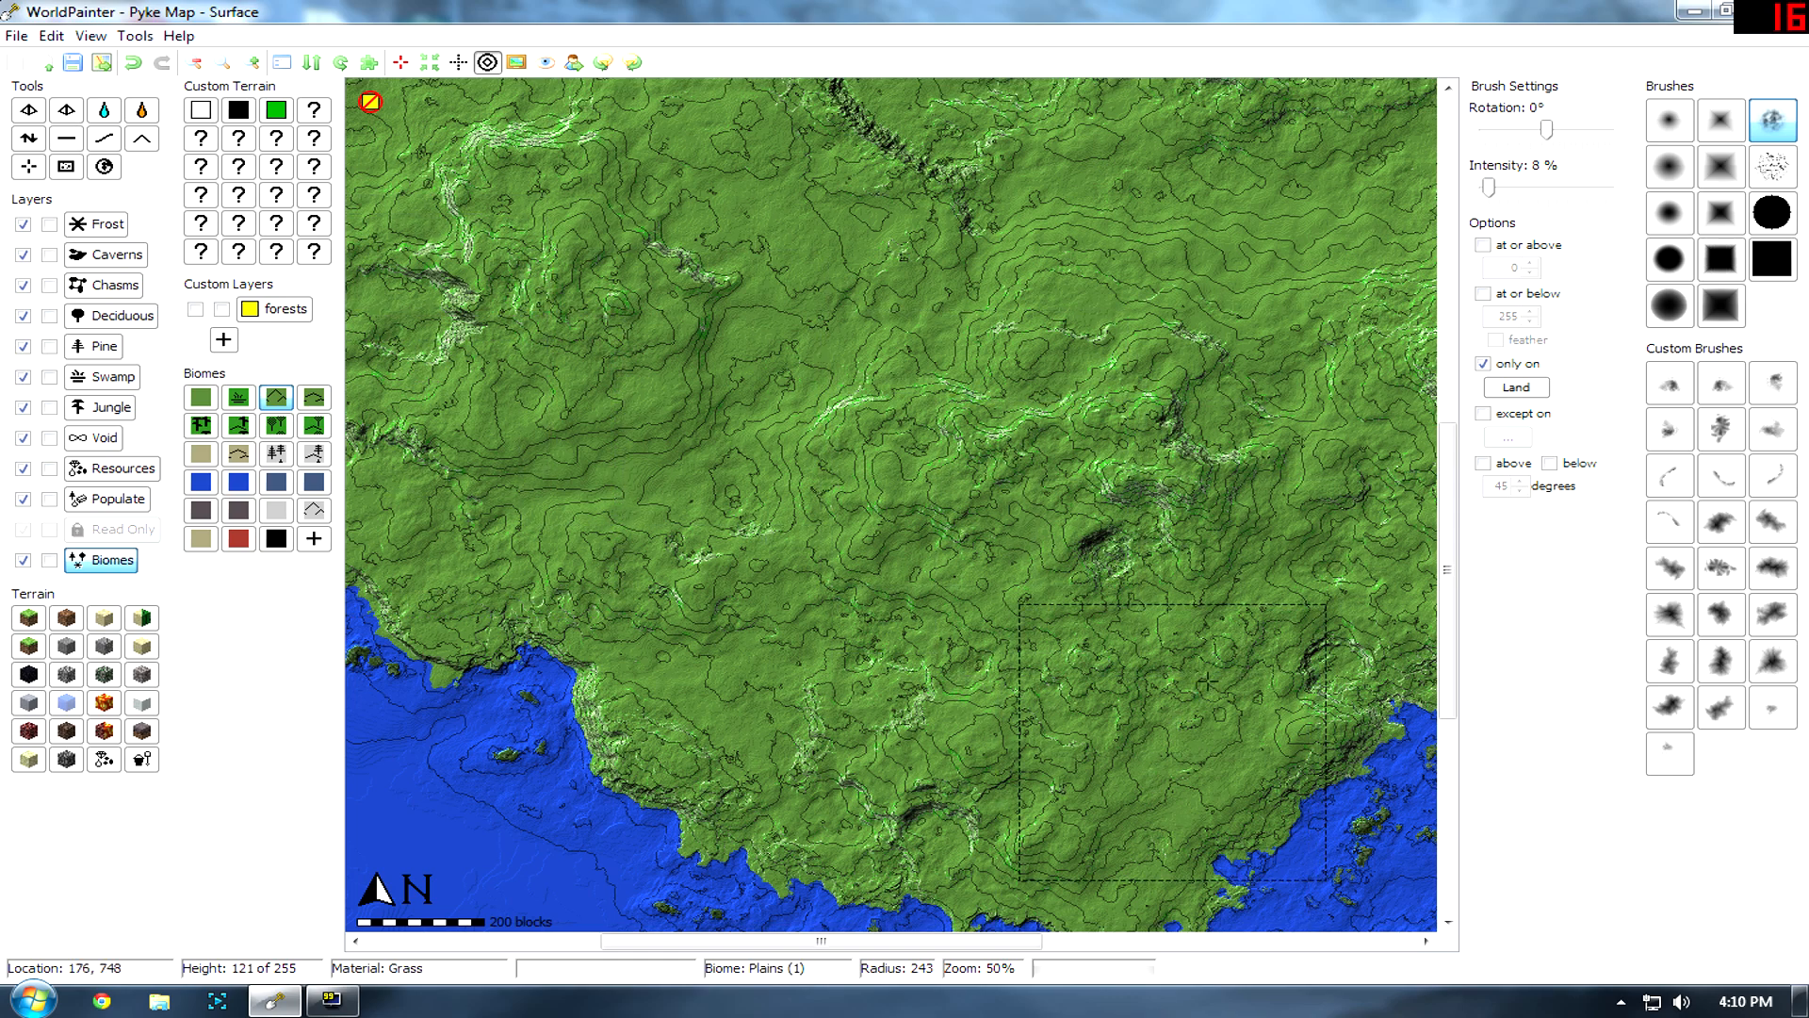
scroll(1208, 680, down, 1)
middle_drag(850, 564, 1046, 744)
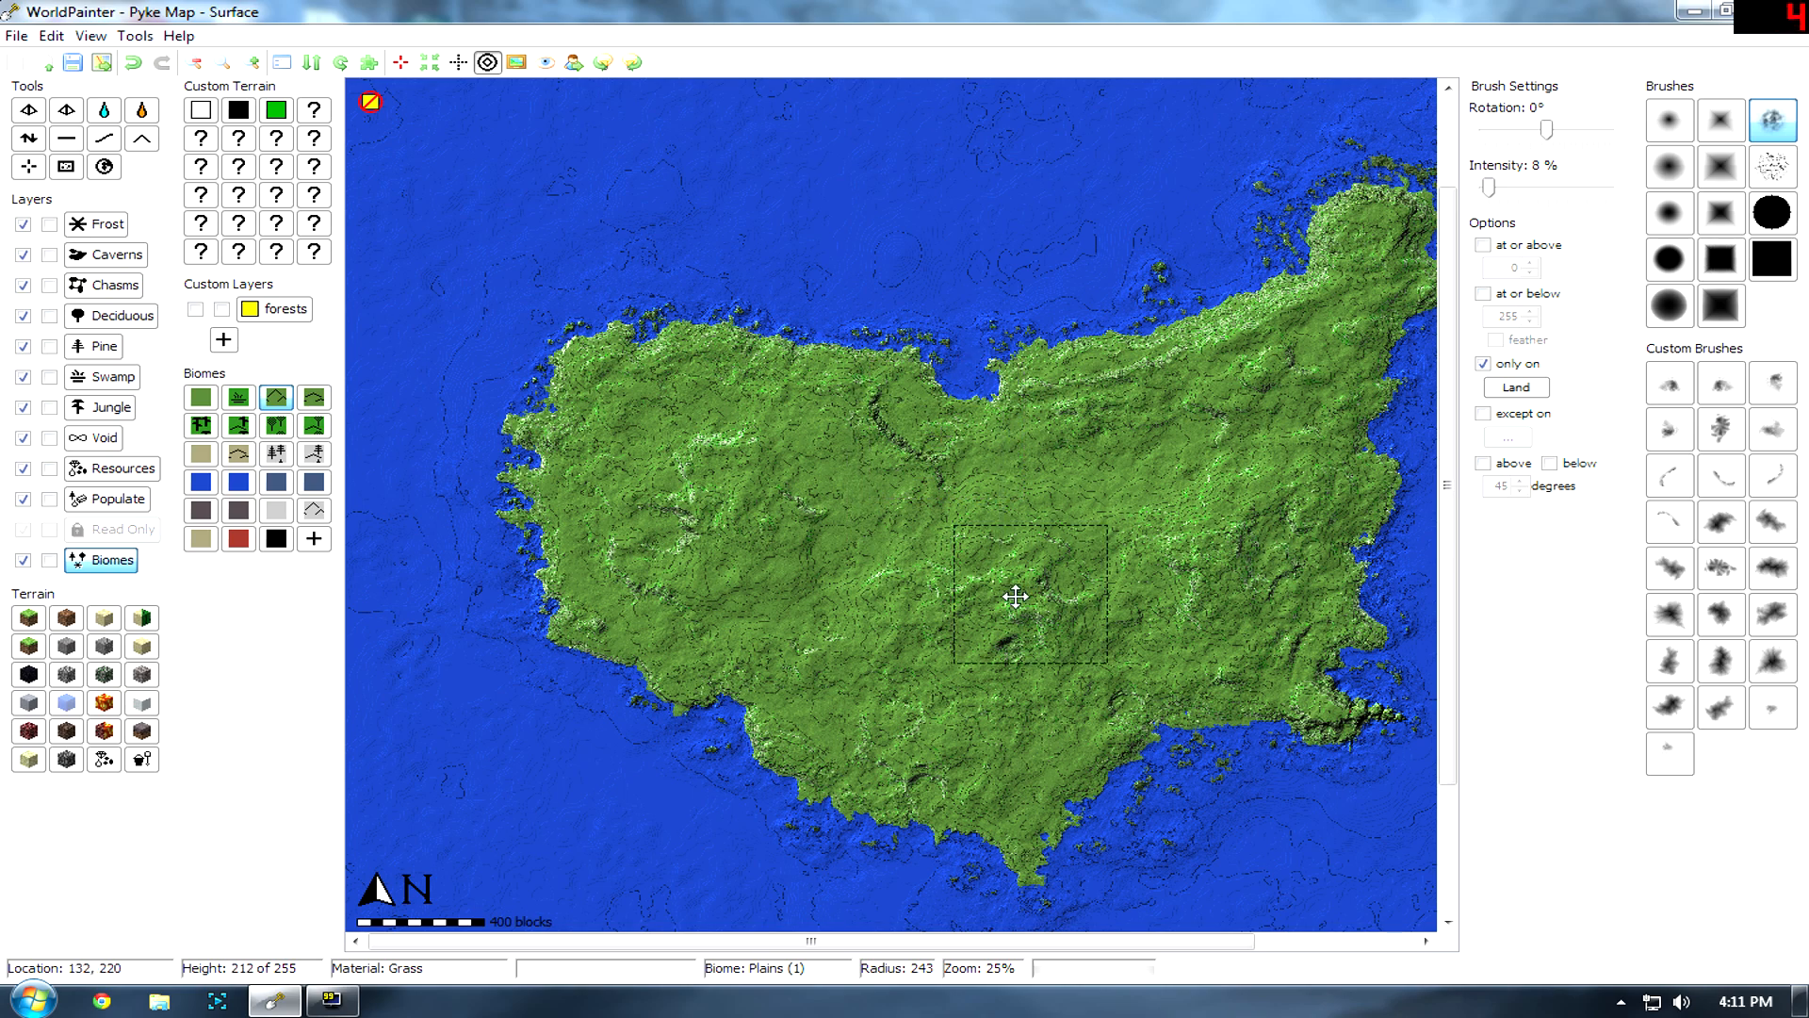
middle_drag(1015, 595, 908, 580)
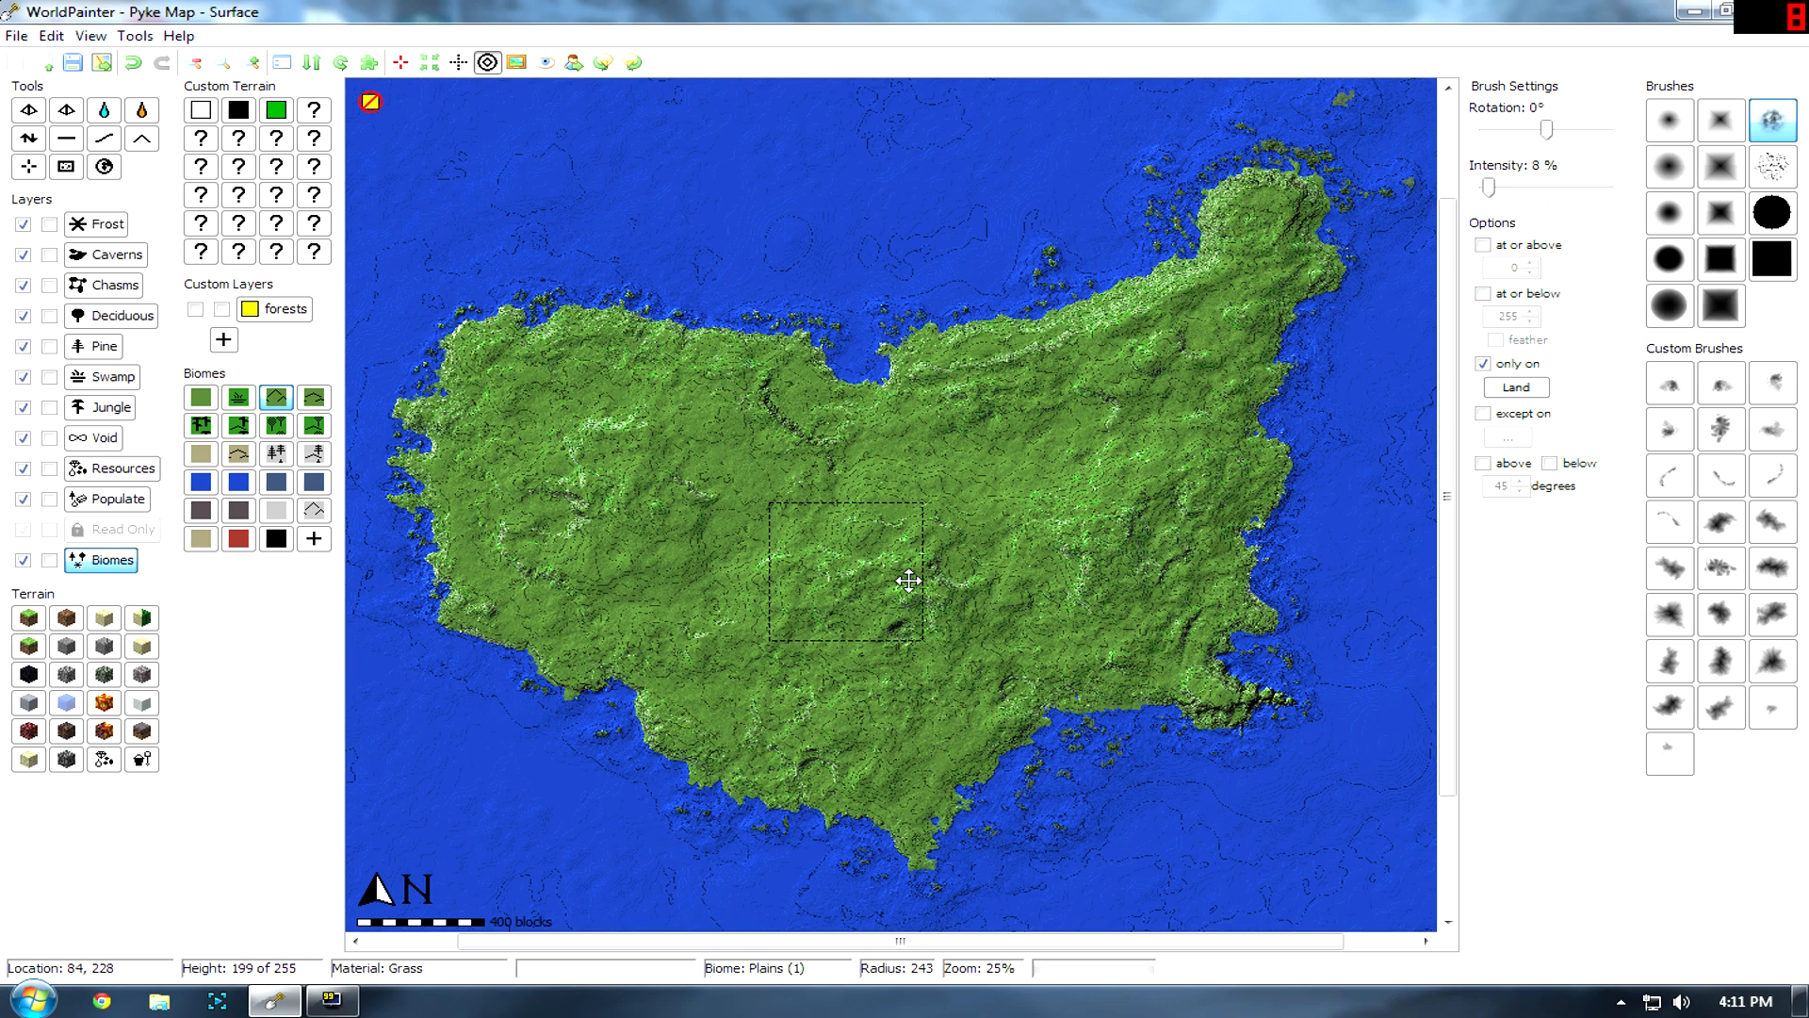
middle_drag(908, 580, 916, 580)
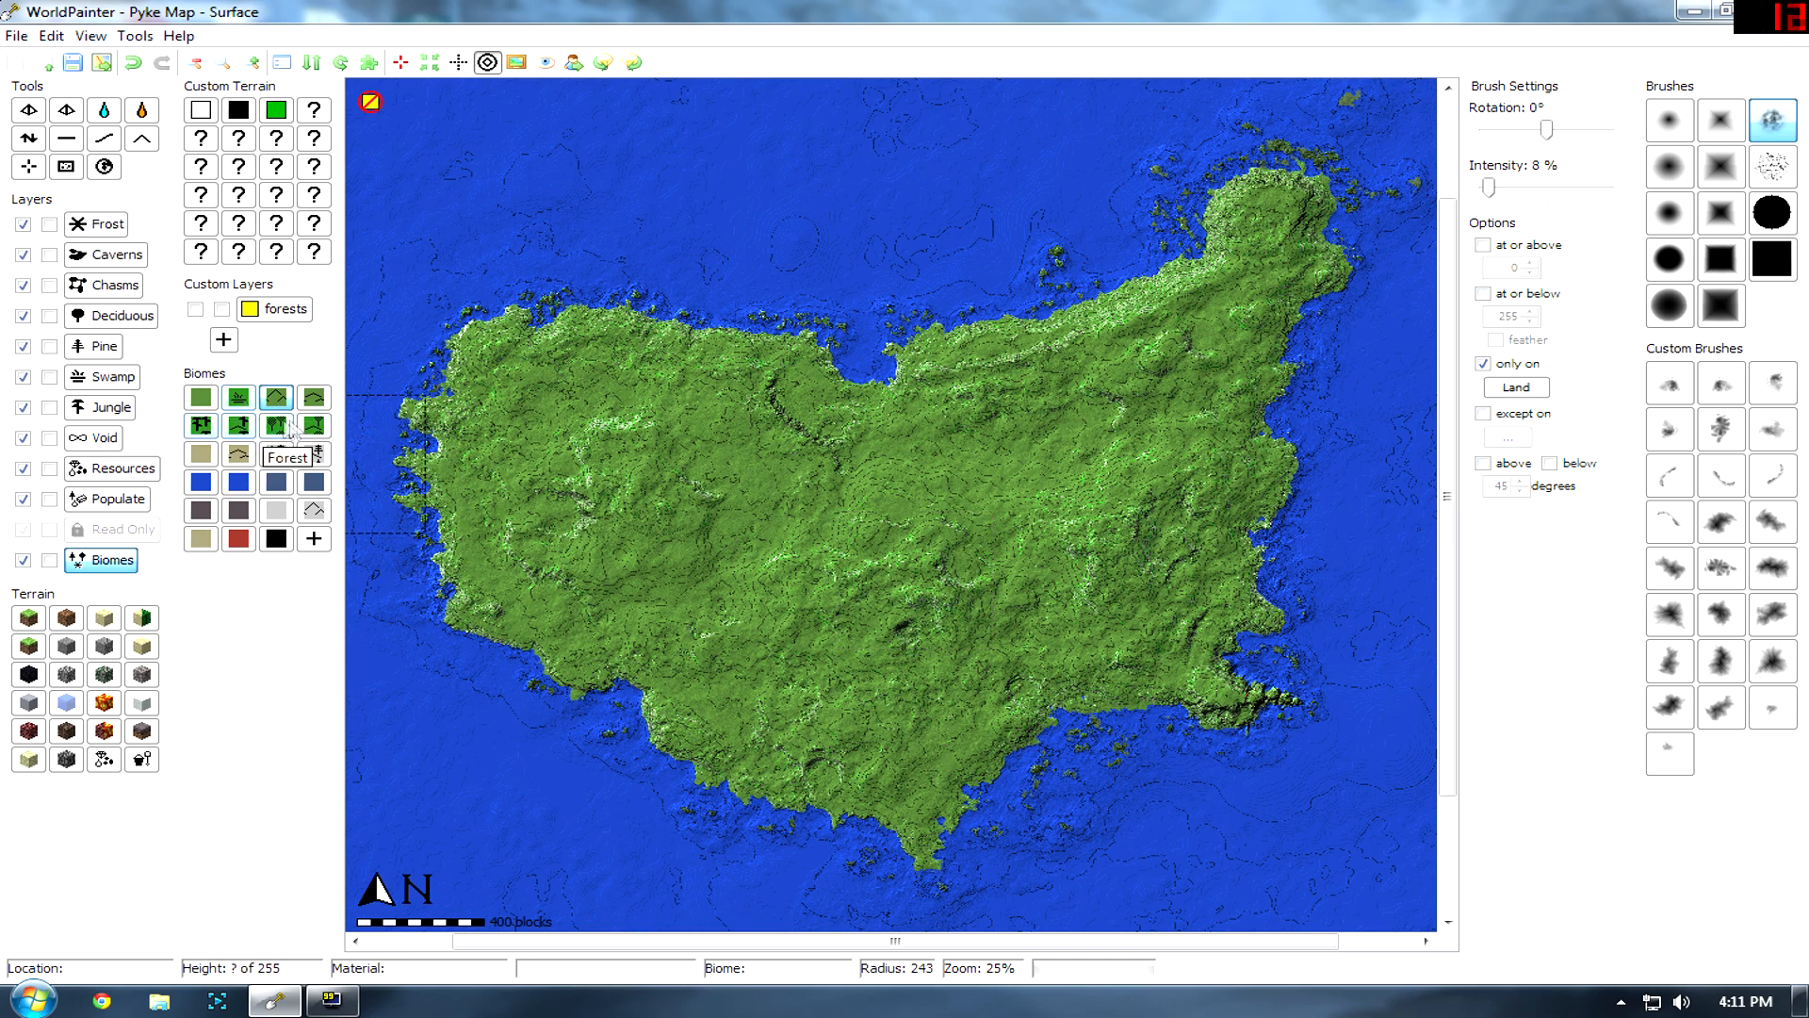
Select the Forest biome and set the brush intensity to 15 %.
click(277, 427)
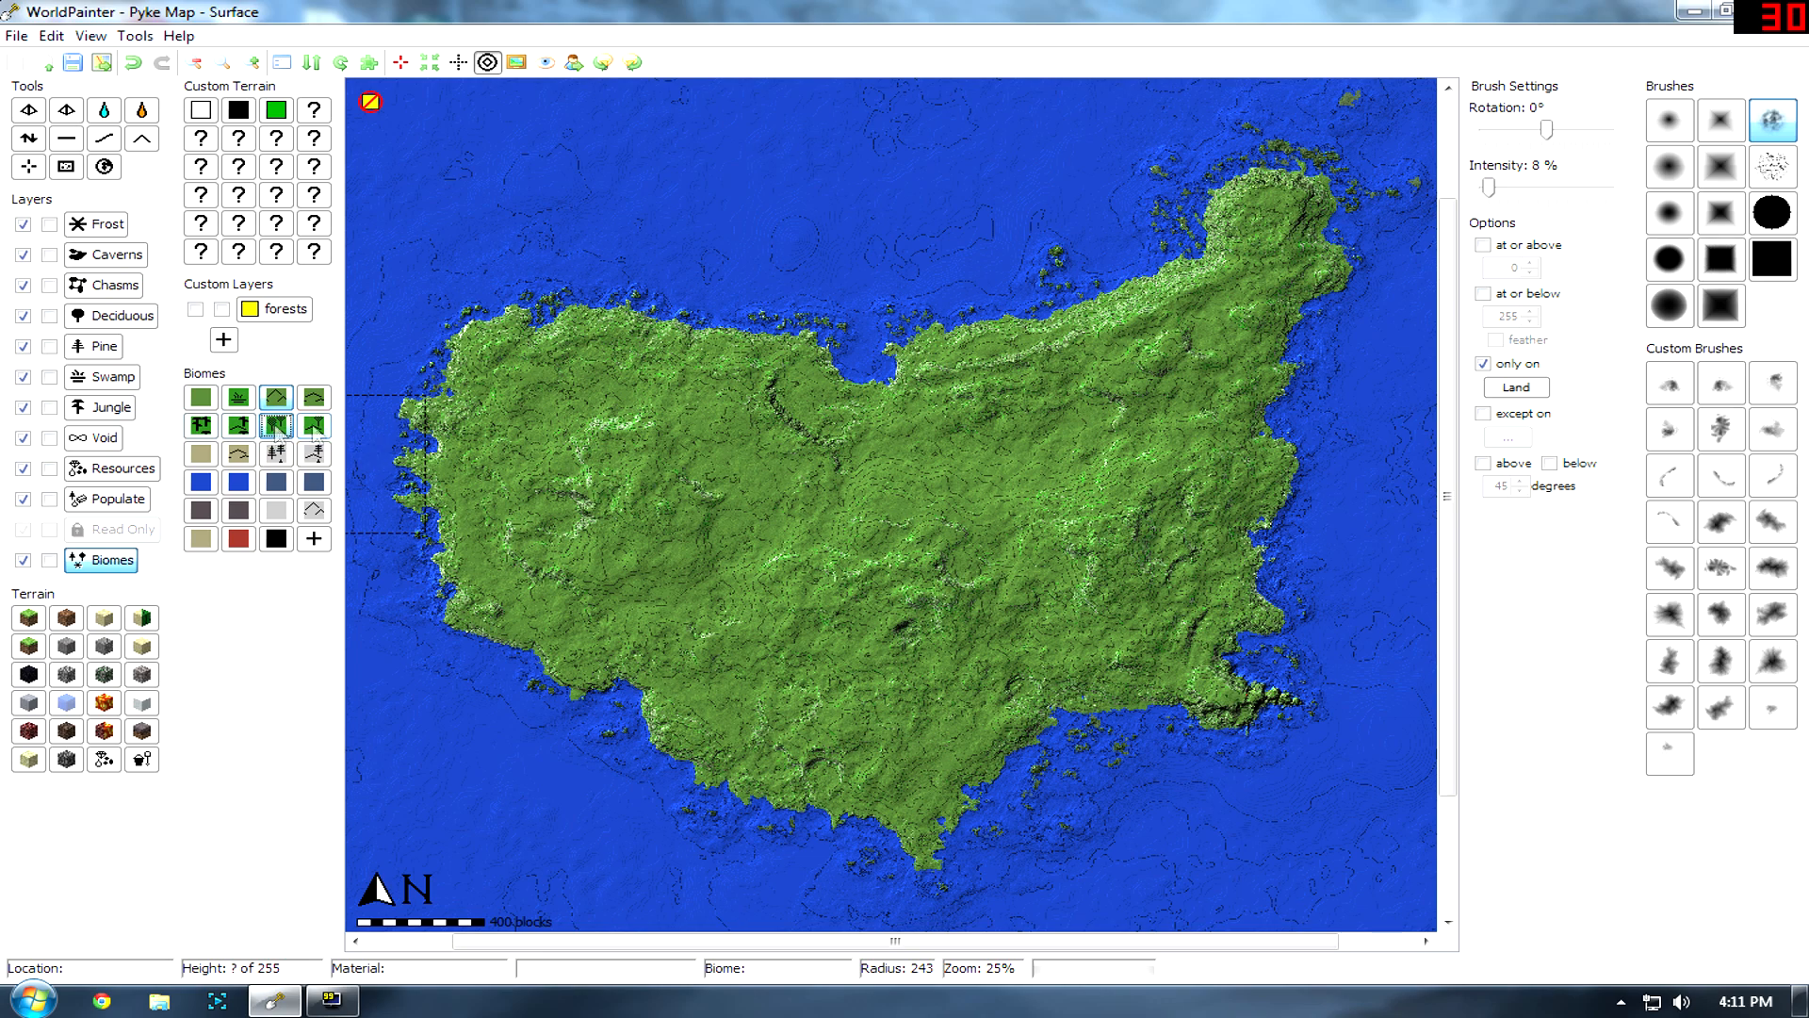
drag(1493, 187, 1497, 188)
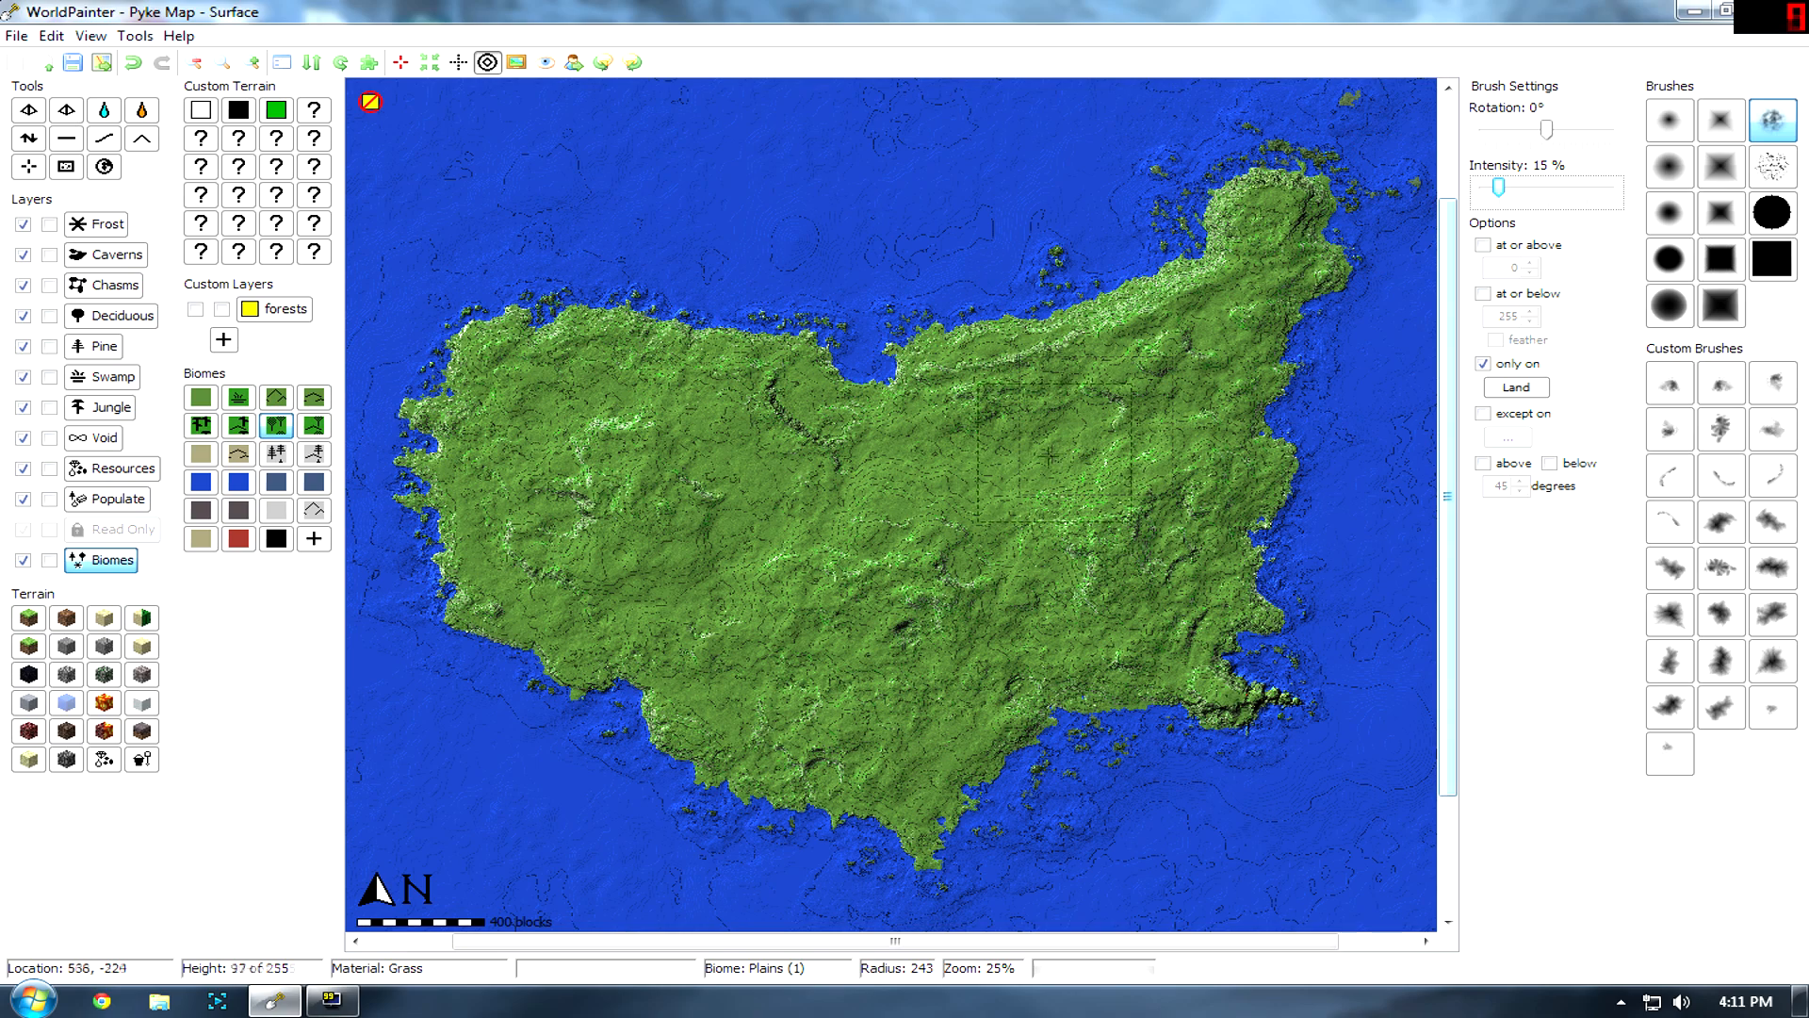
scroll(1056, 476, up, 1)
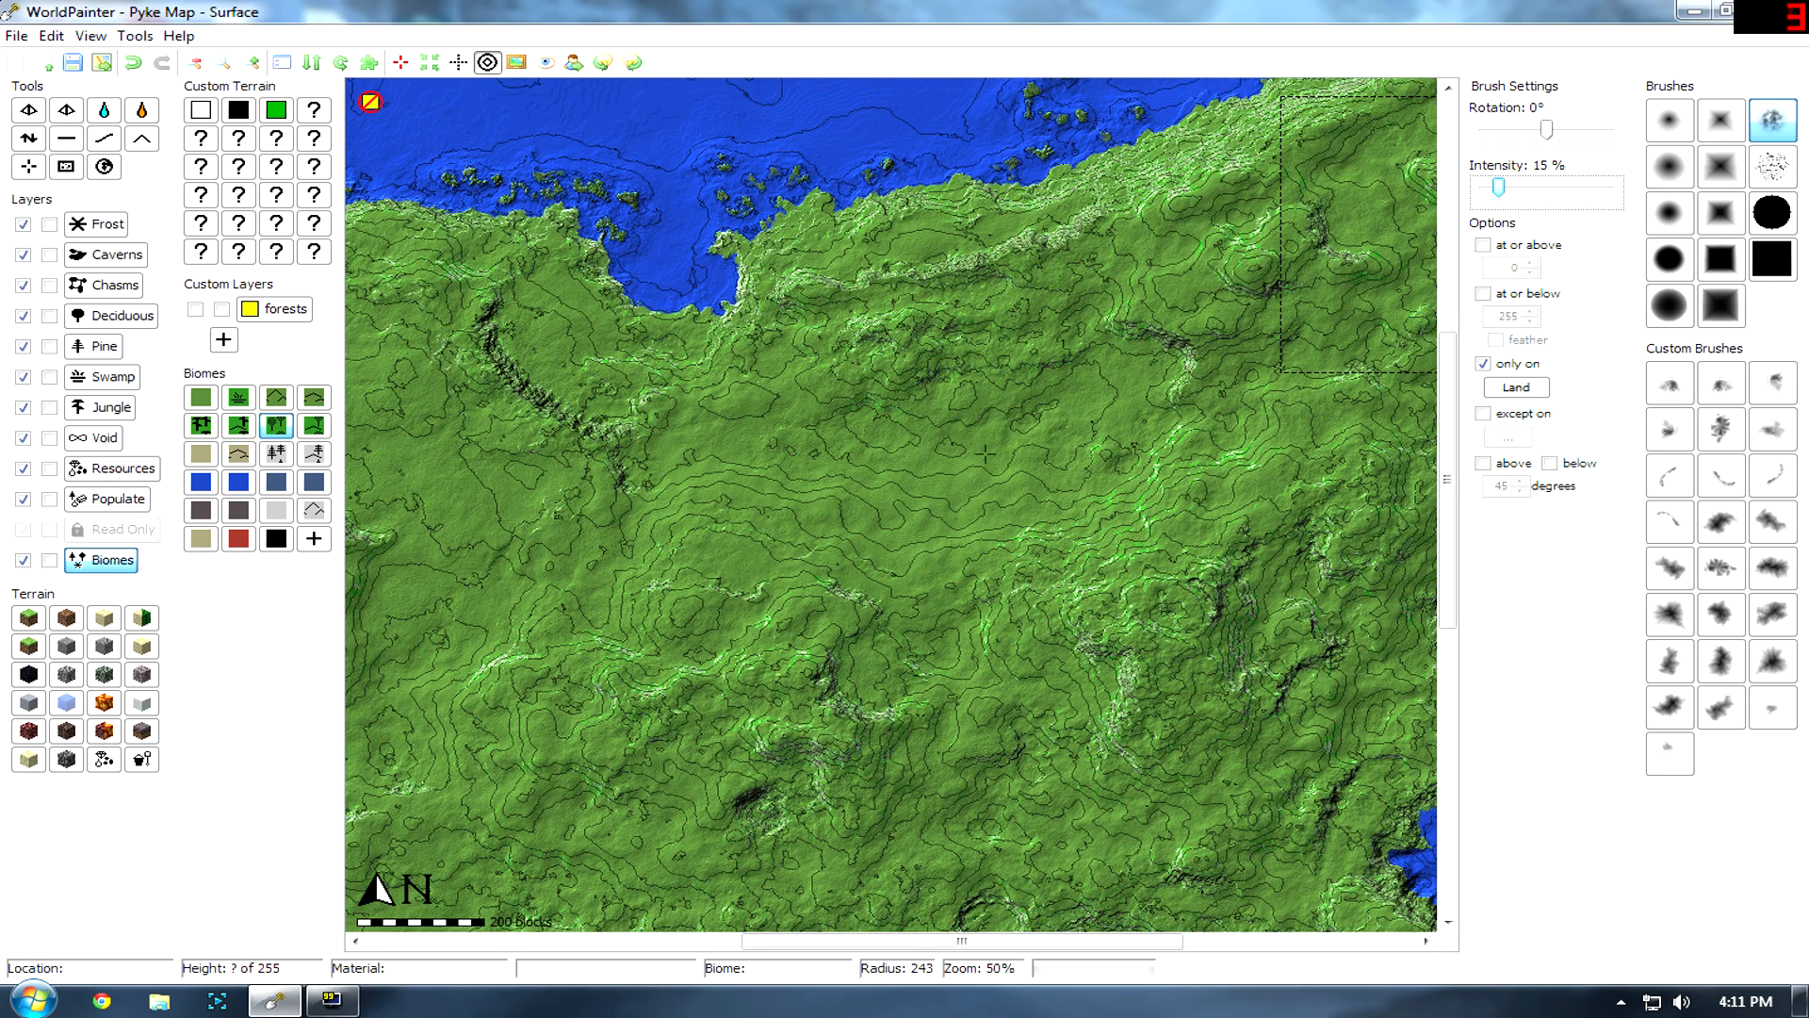
scroll(850, 525, up, 2)
scroll(850, 525, up, 2)
Try a Forest biome stroke with a radius-25 brush on a small patch of hillside, and undo it.
scroll(887, 504, down, 10)
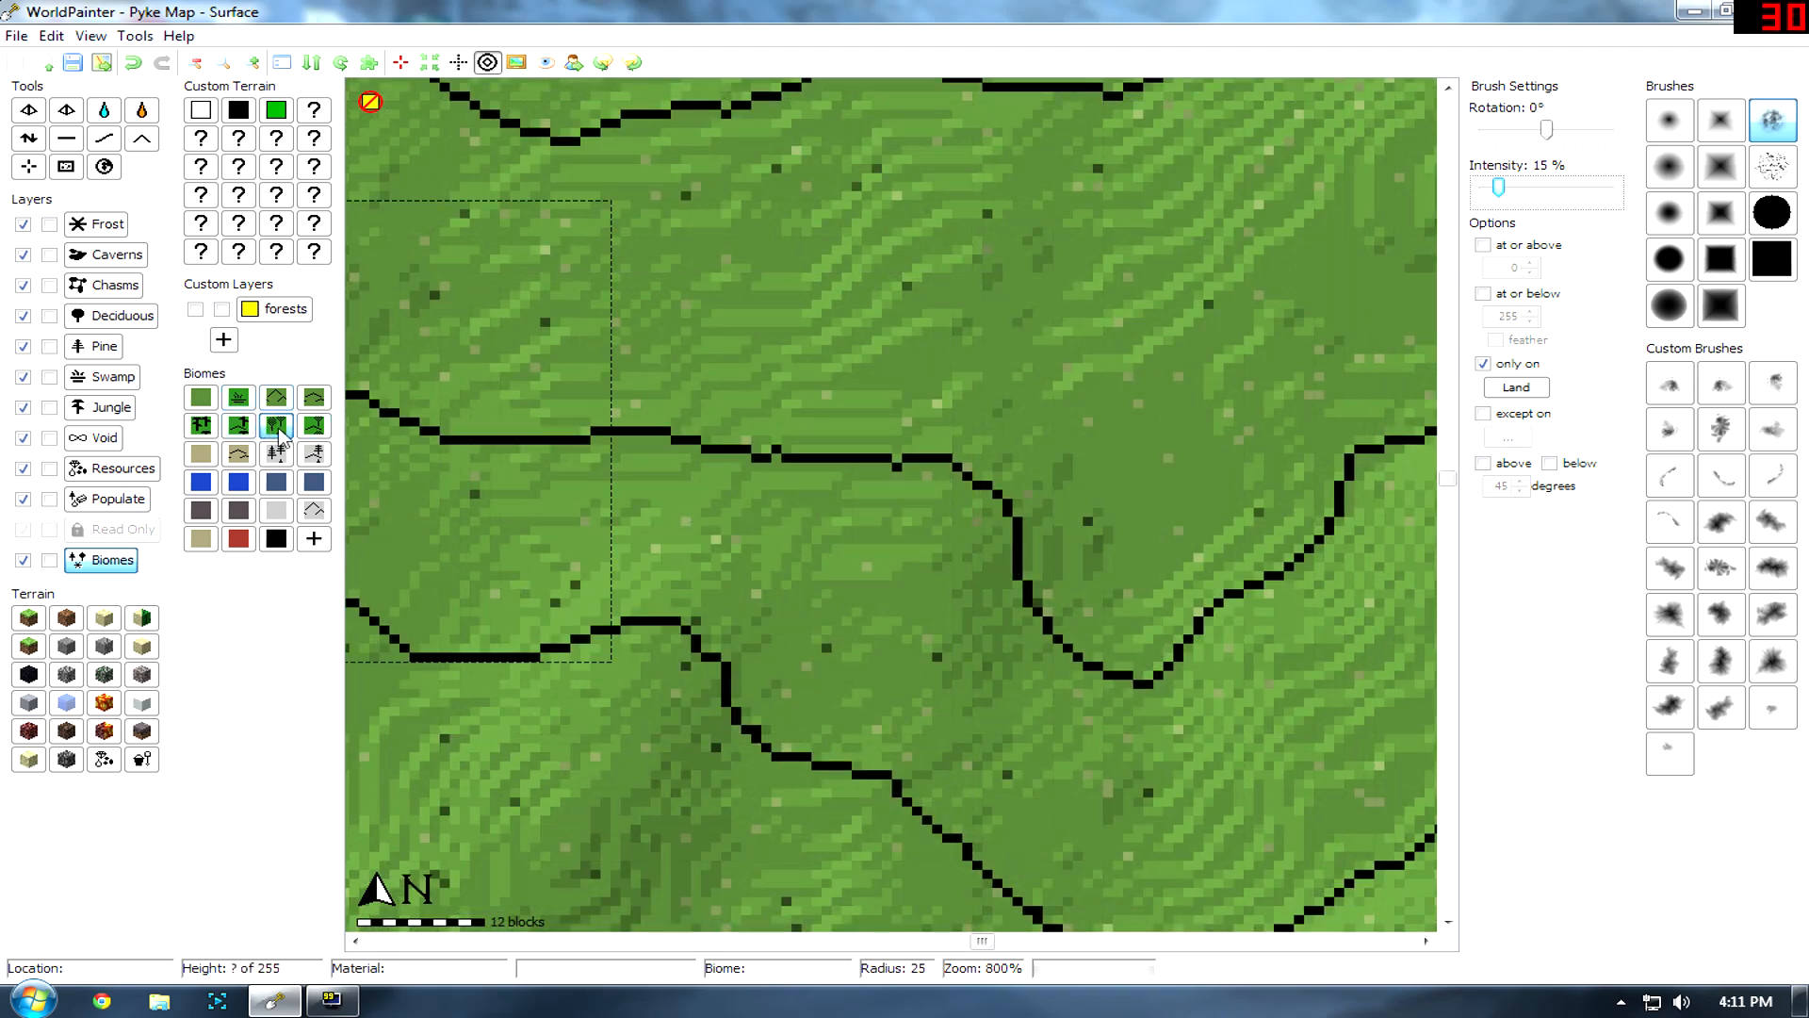
mouse_move(827, 446)
mouse_down()
mouse_move(794, 479)
mouse_move(838, 484)
mouse_move(759, 462)
mouse_move(765, 495)
mouse_move(833, 480)
mouse_up()
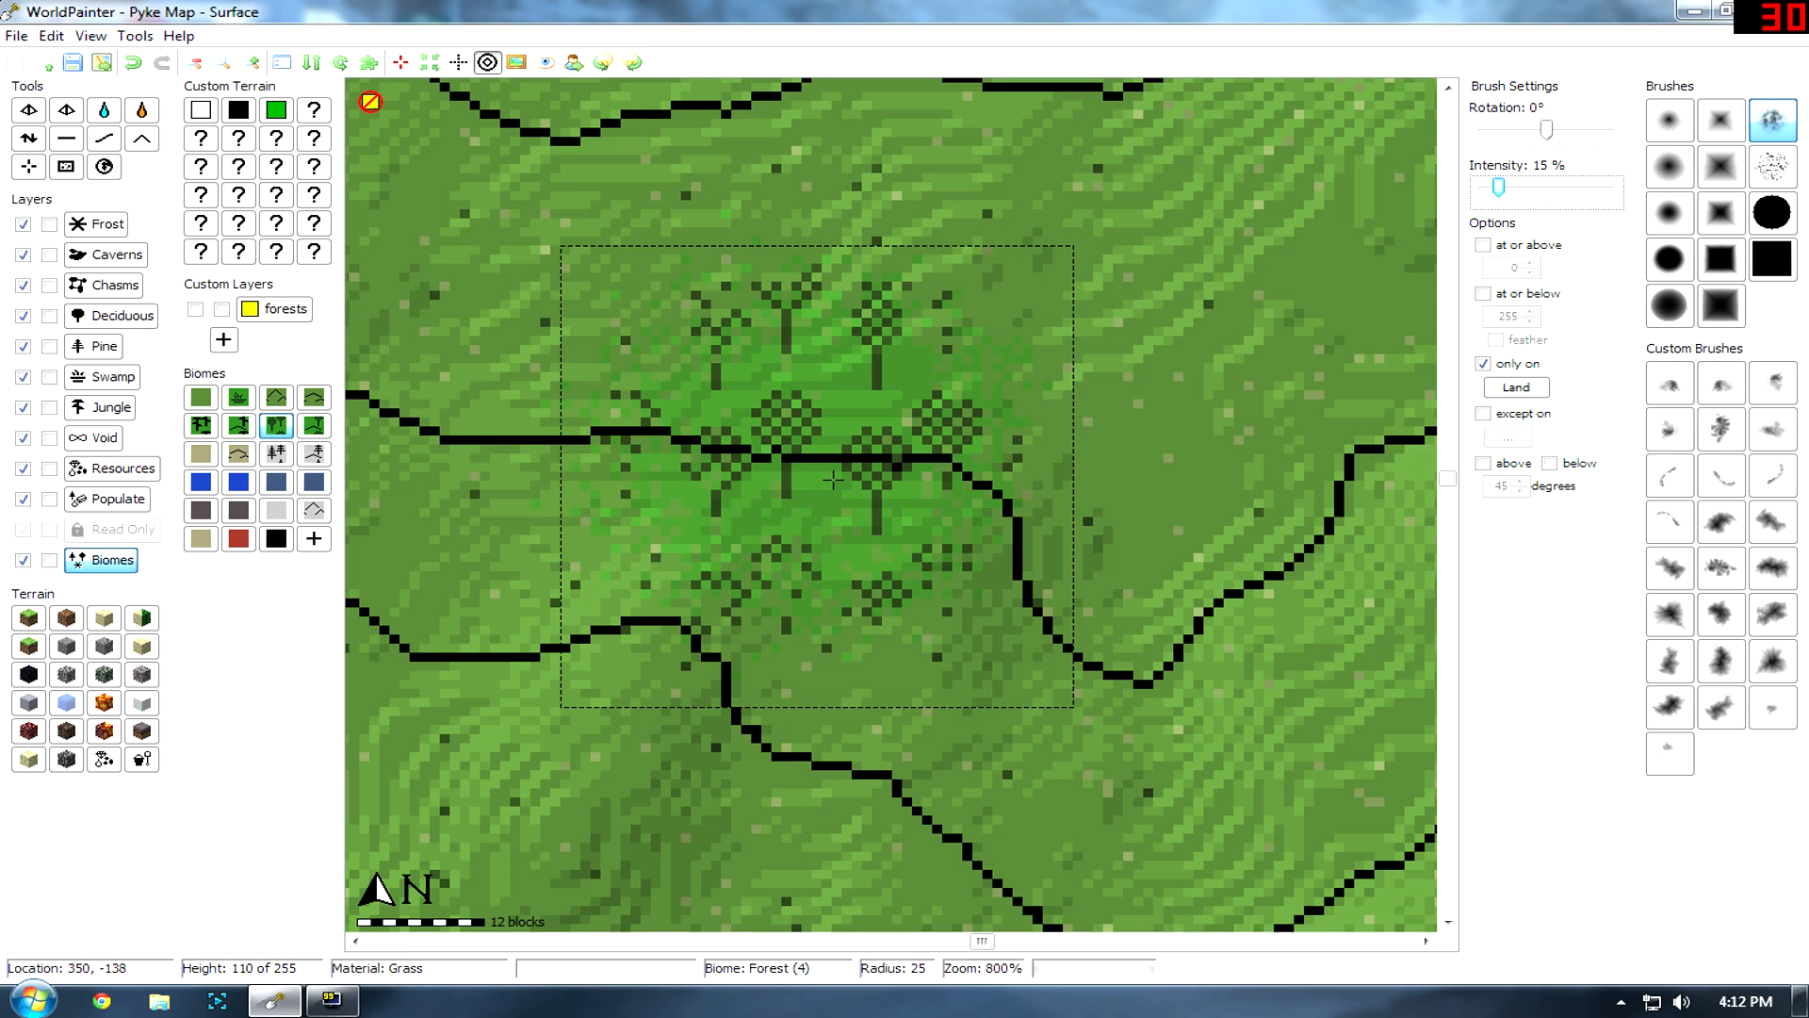
key(ctrl+z)
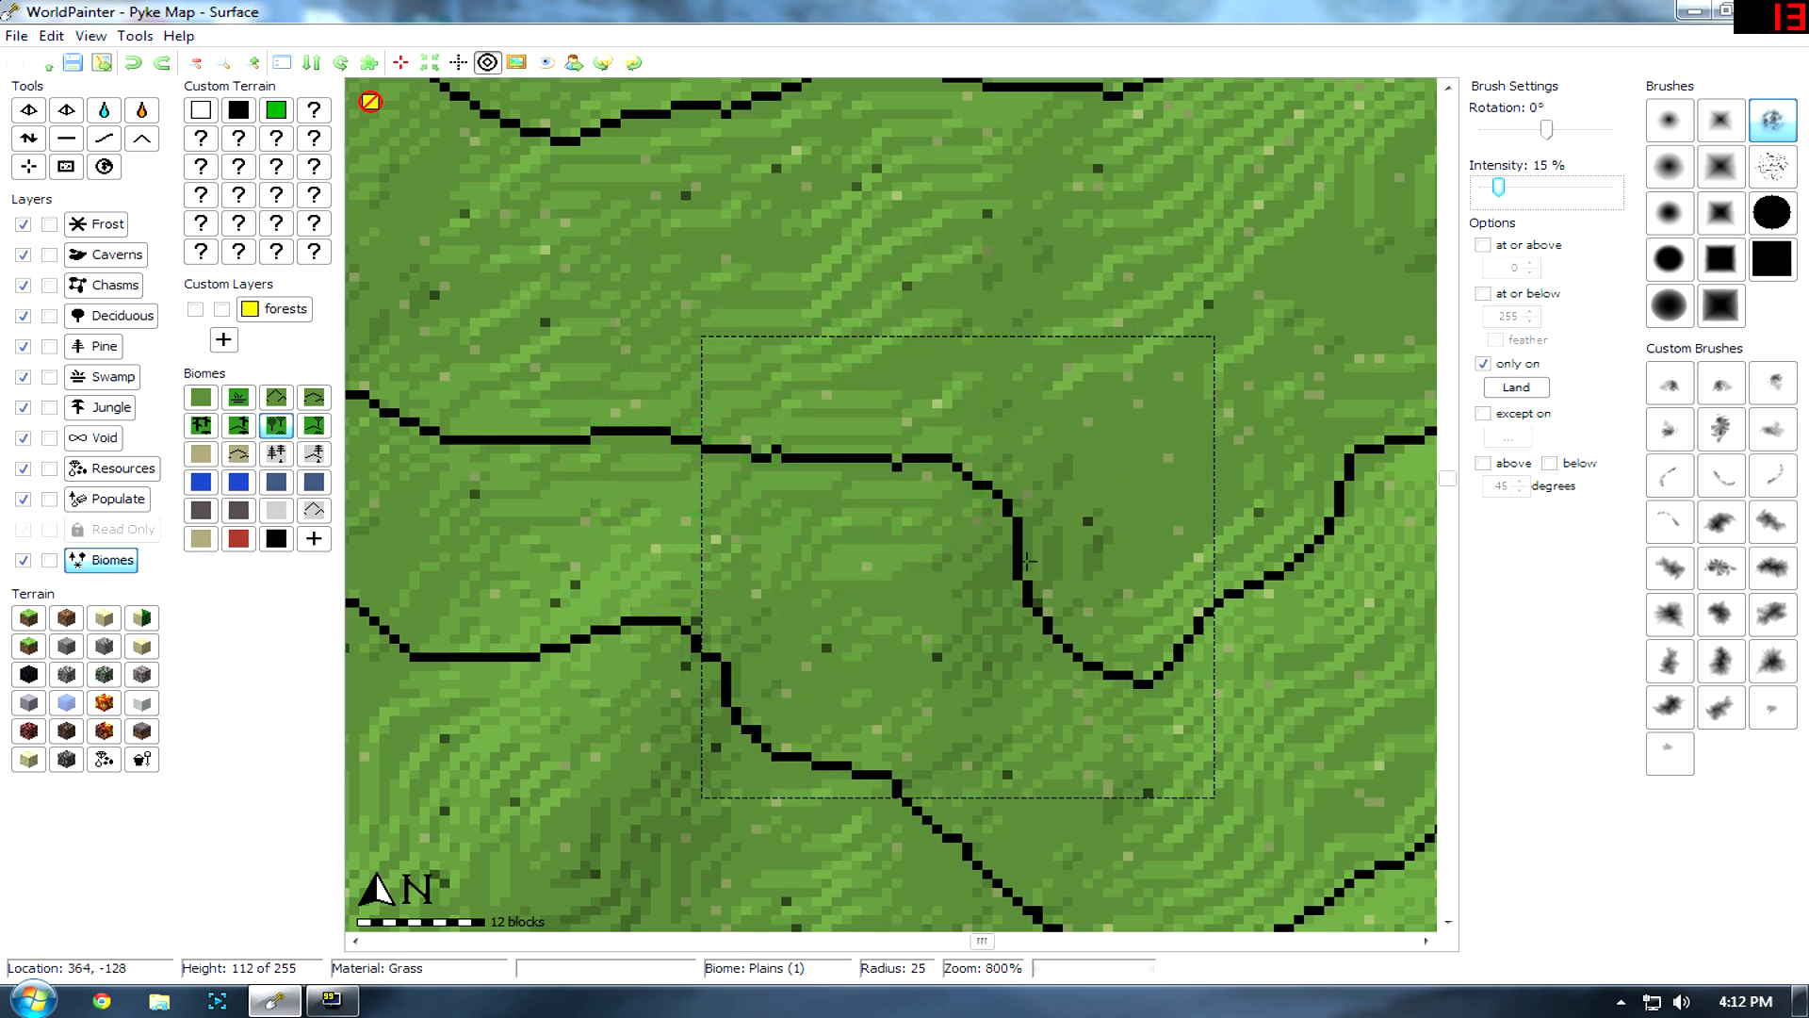
Show the forests custom layer on the map again.
scroll(1027, 560, down, 3)
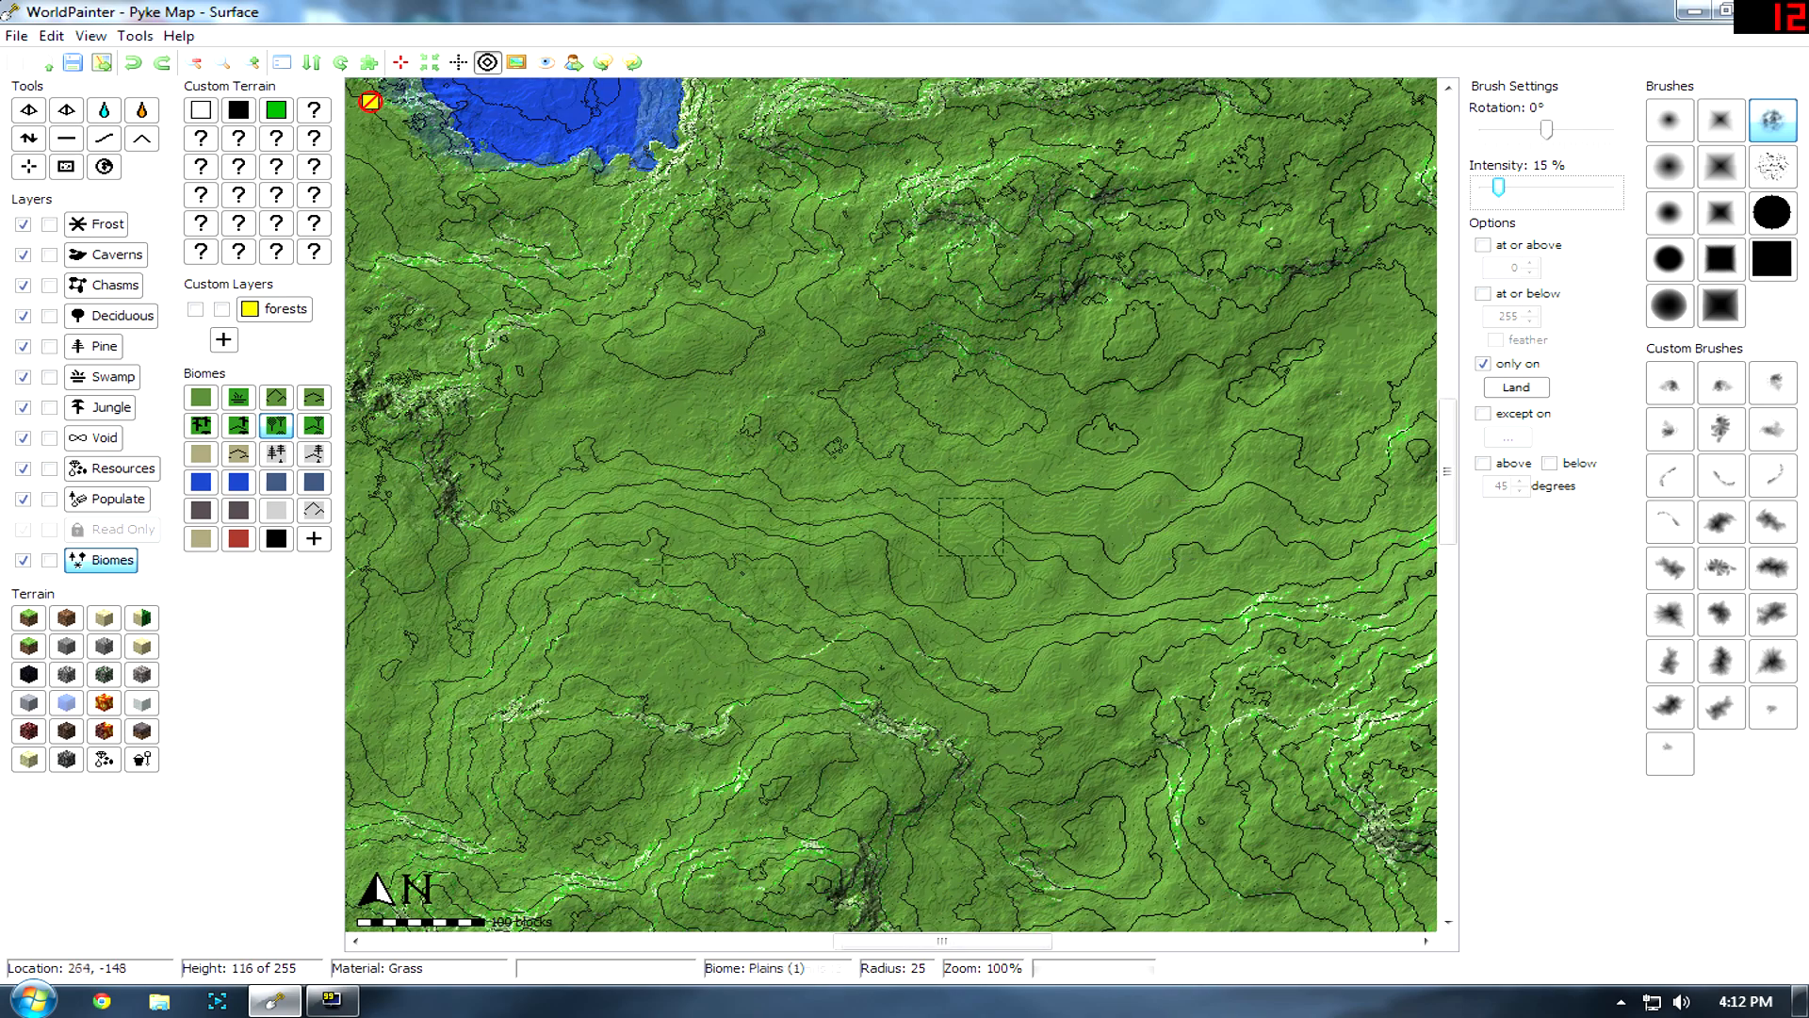
scroll(848, 528, down, 1)
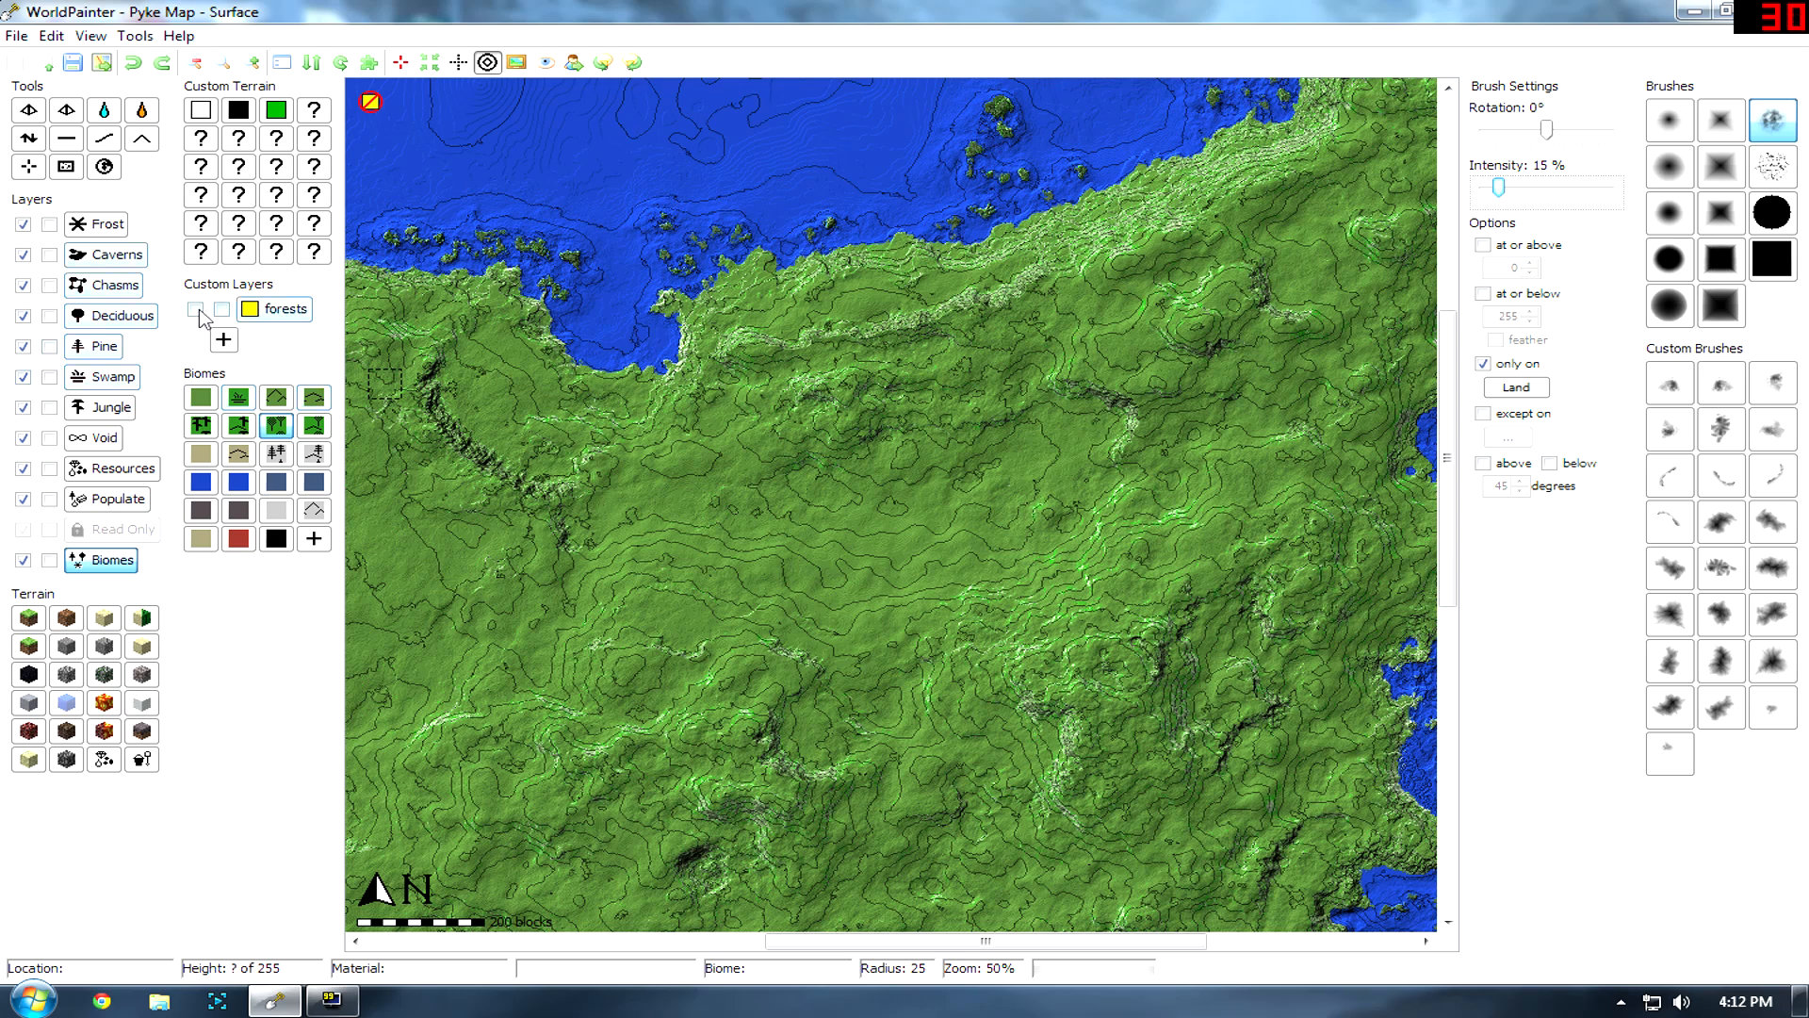
scroll(867, 521, down, 20)
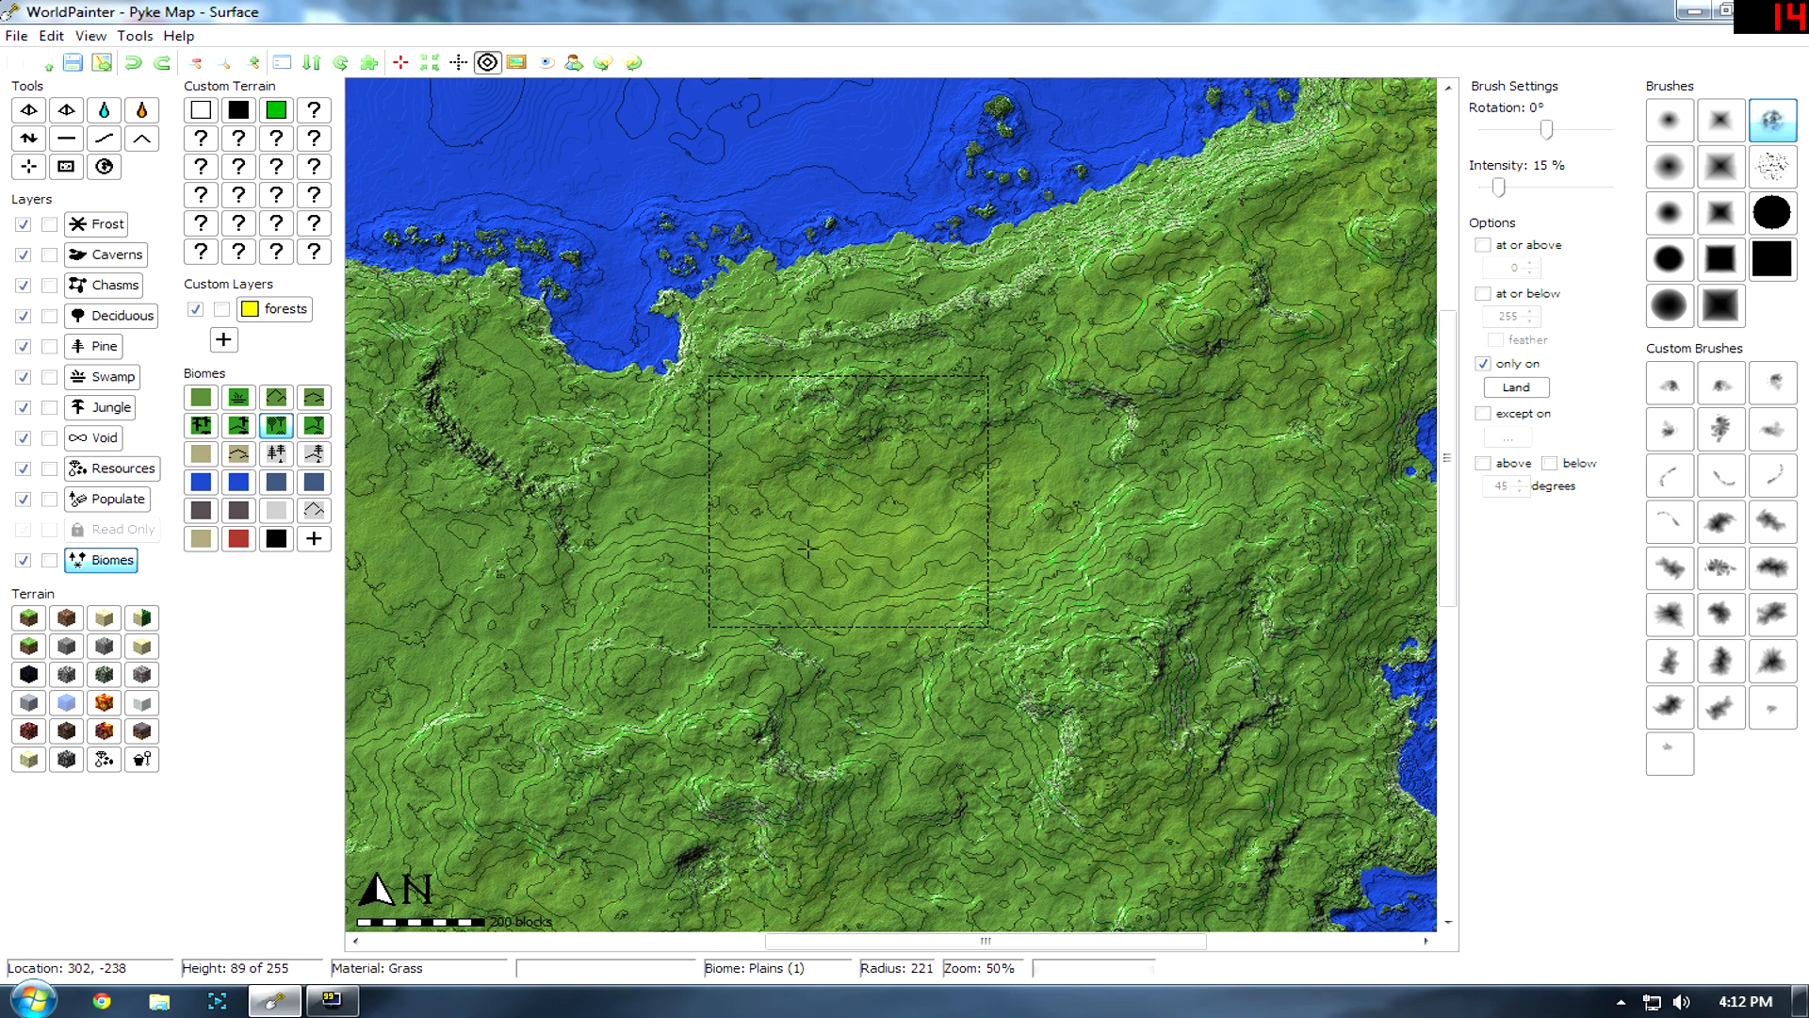
scroll(801, 541, up, 5)
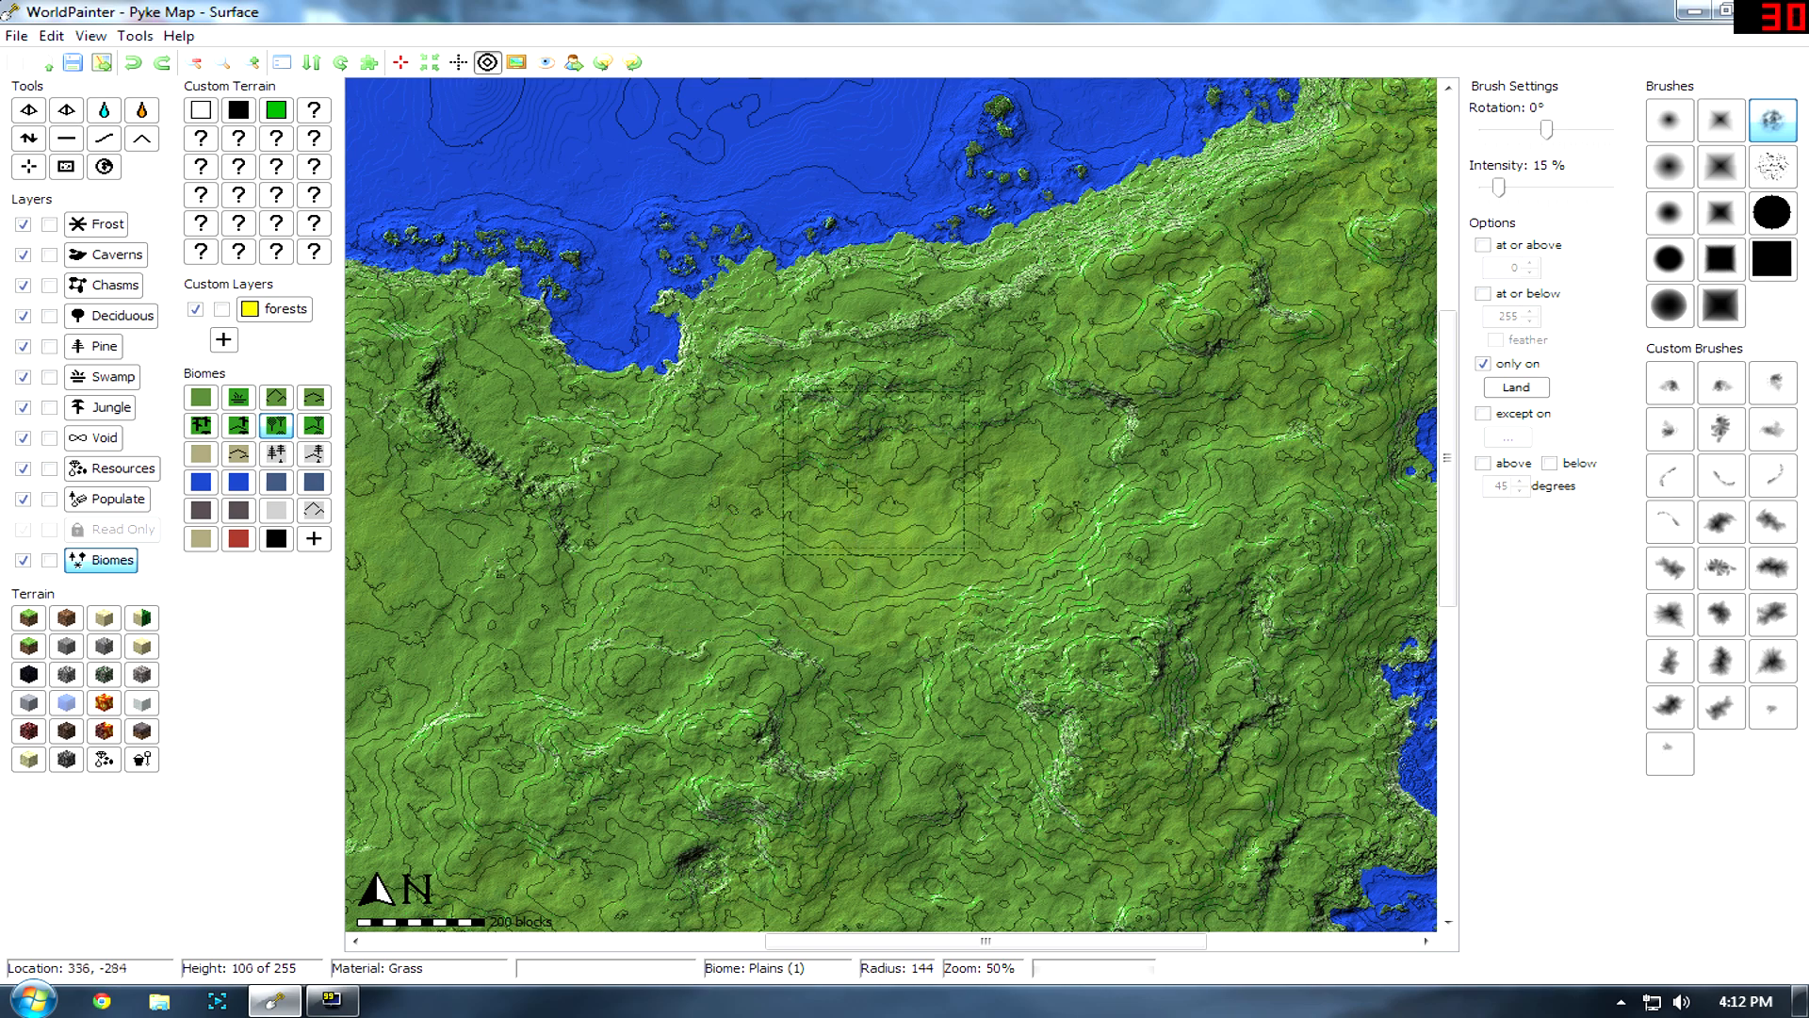
Examine the forests layer and biome mix close up on the northeastern peninsula and along the north coast.
scroll(905, 554, down, 5)
scroll(1189, 259, down, 2)
middle_drag(1130, 236, 622, 562)
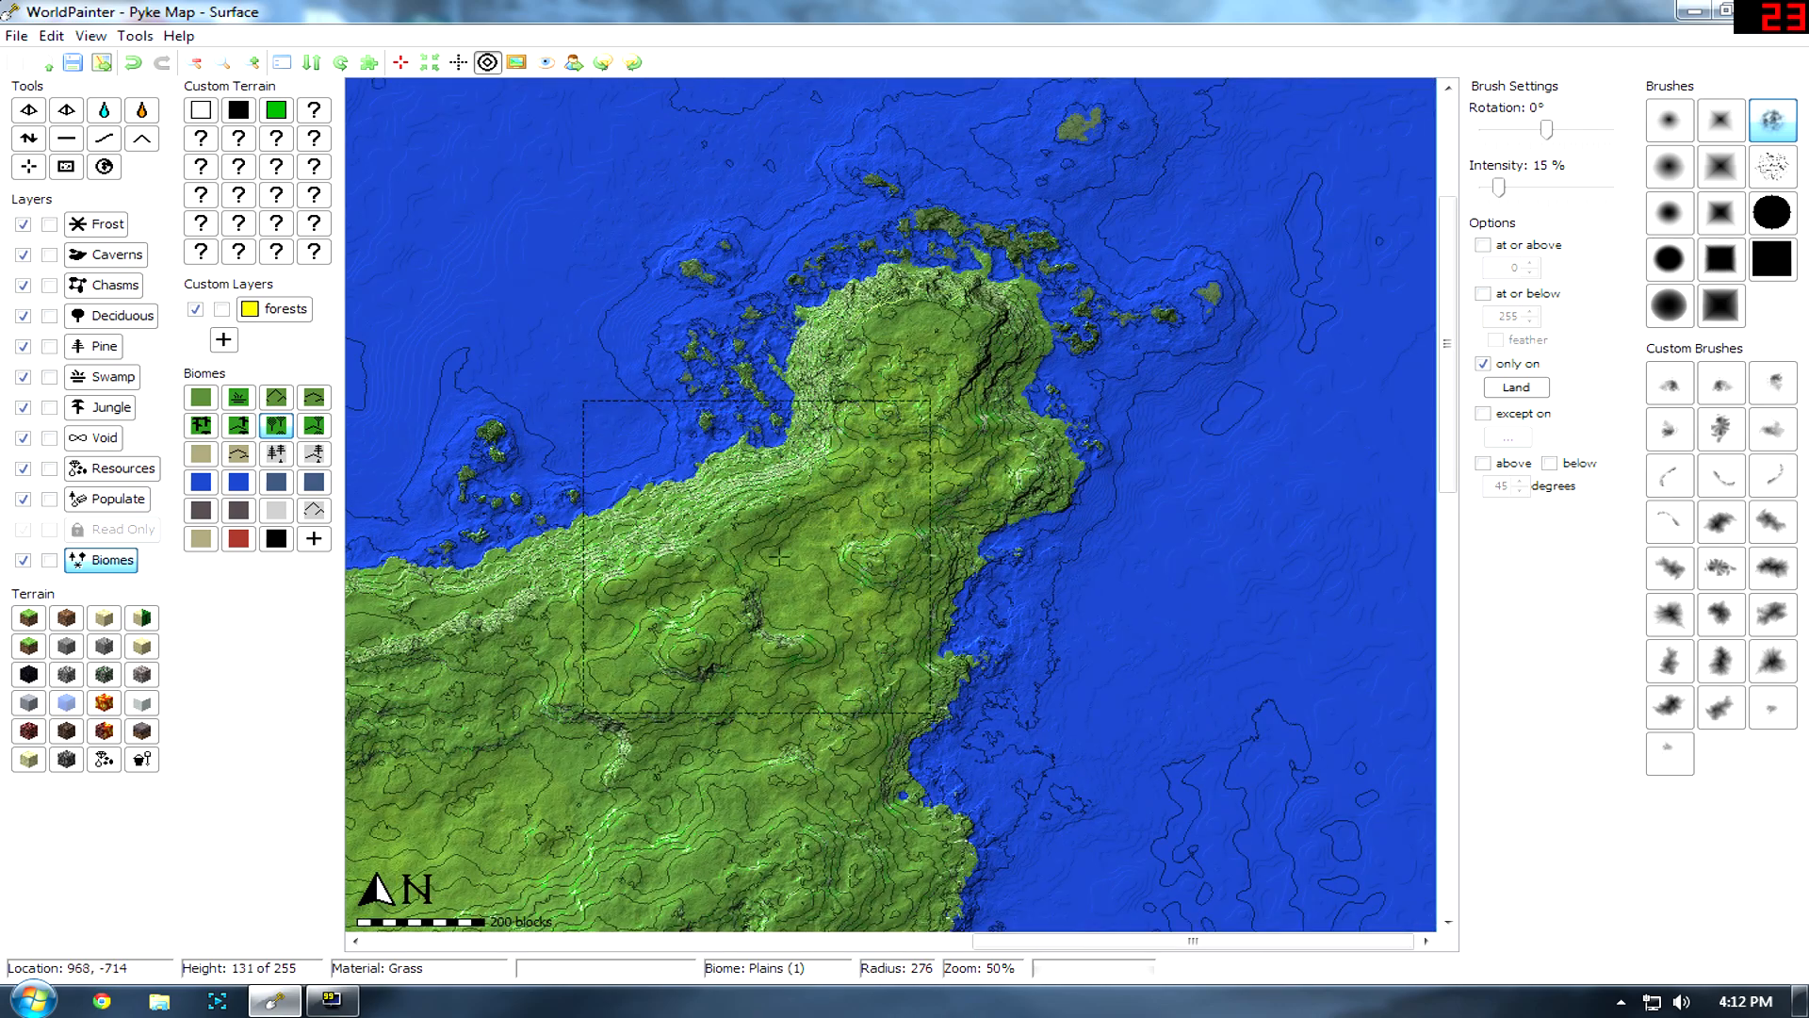
ctrl+scroll(844, 563, up, 1)
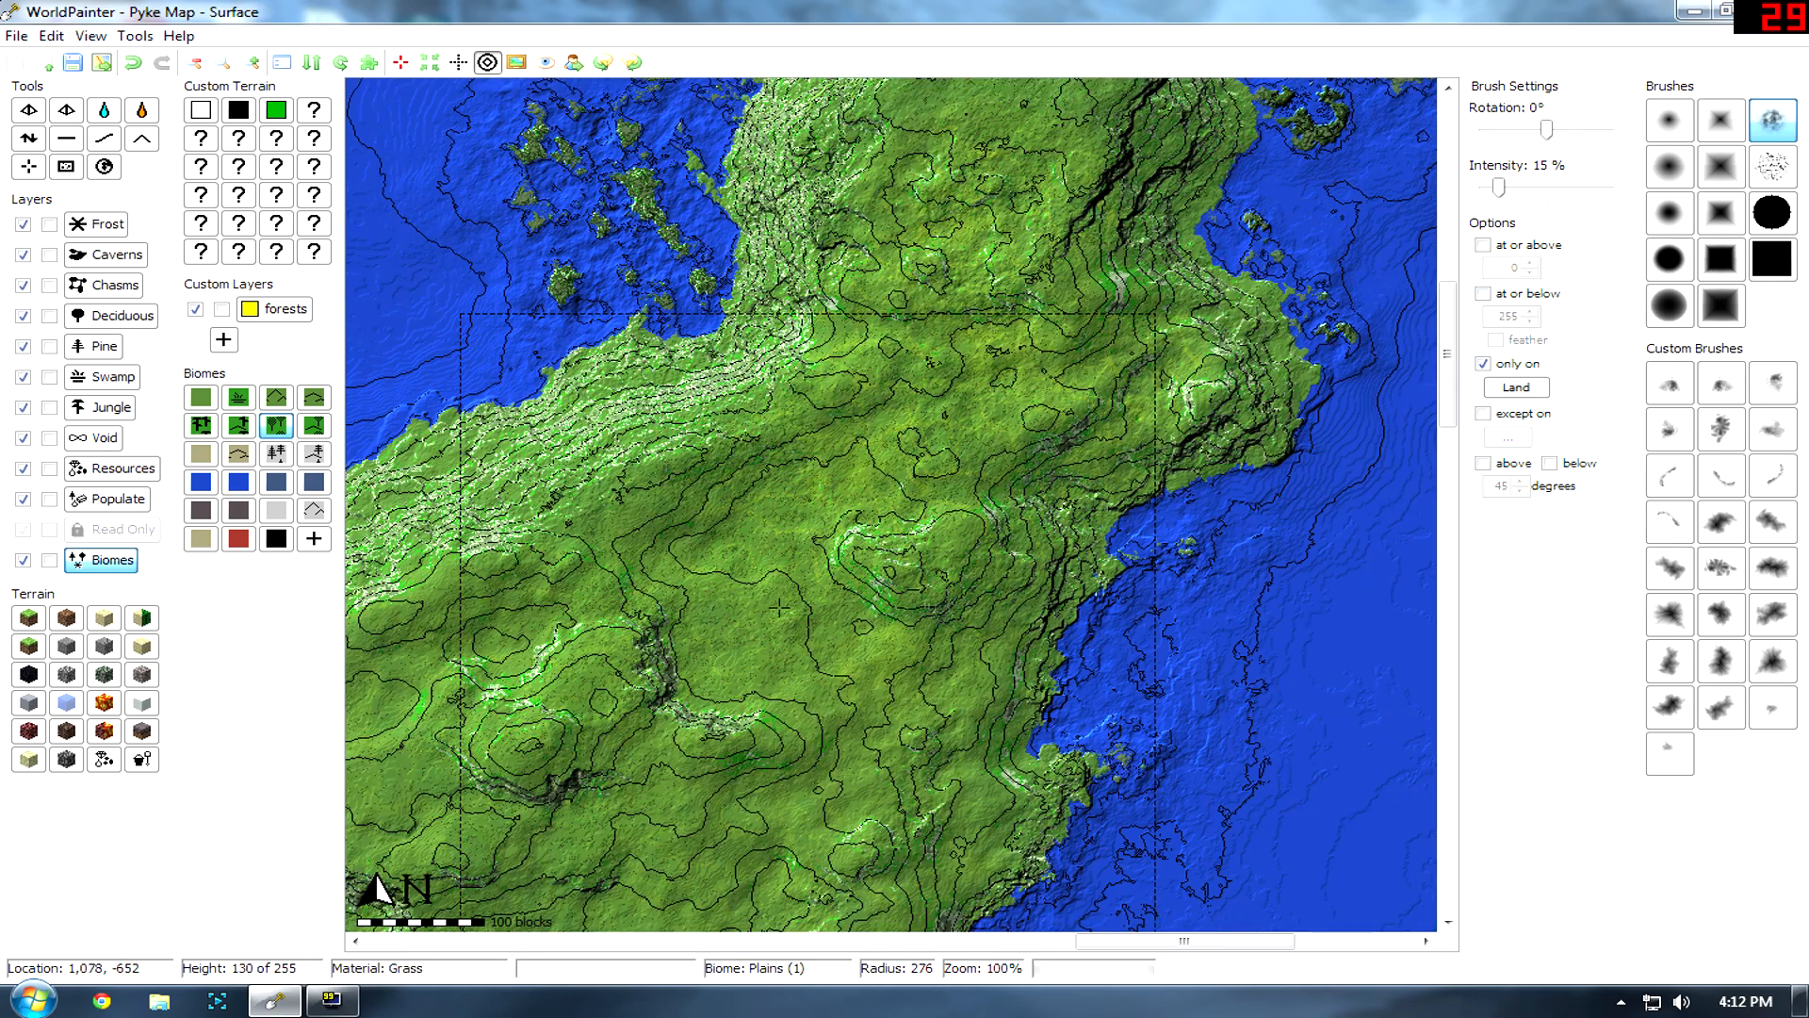
ctrl+scroll(778, 608, up, 2)
scroll(916, 566, up, 15)
scroll(916, 567, up, 8)
middle_drag(599, 640, 1087, 572)
ctrl+scroll(1109, 520, down, 1)
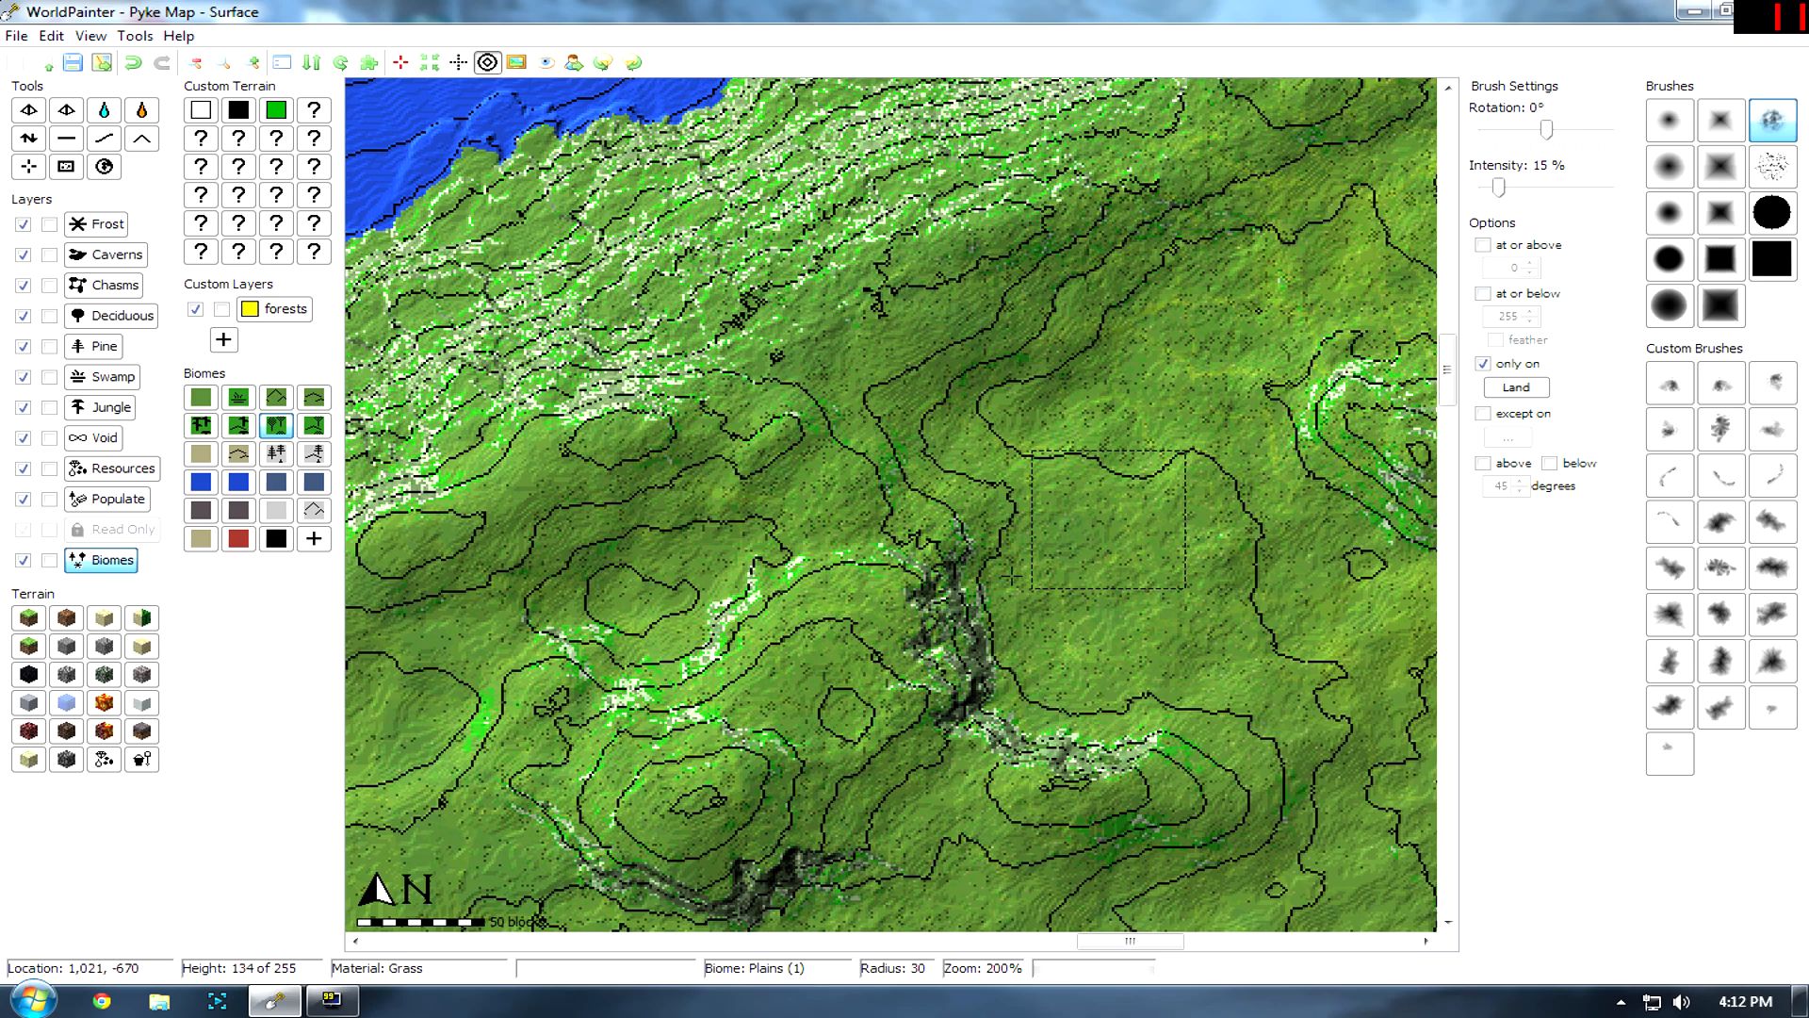
ctrl+scroll(1013, 575, down, 1)
middle_drag(985, 586, 1332, 424)
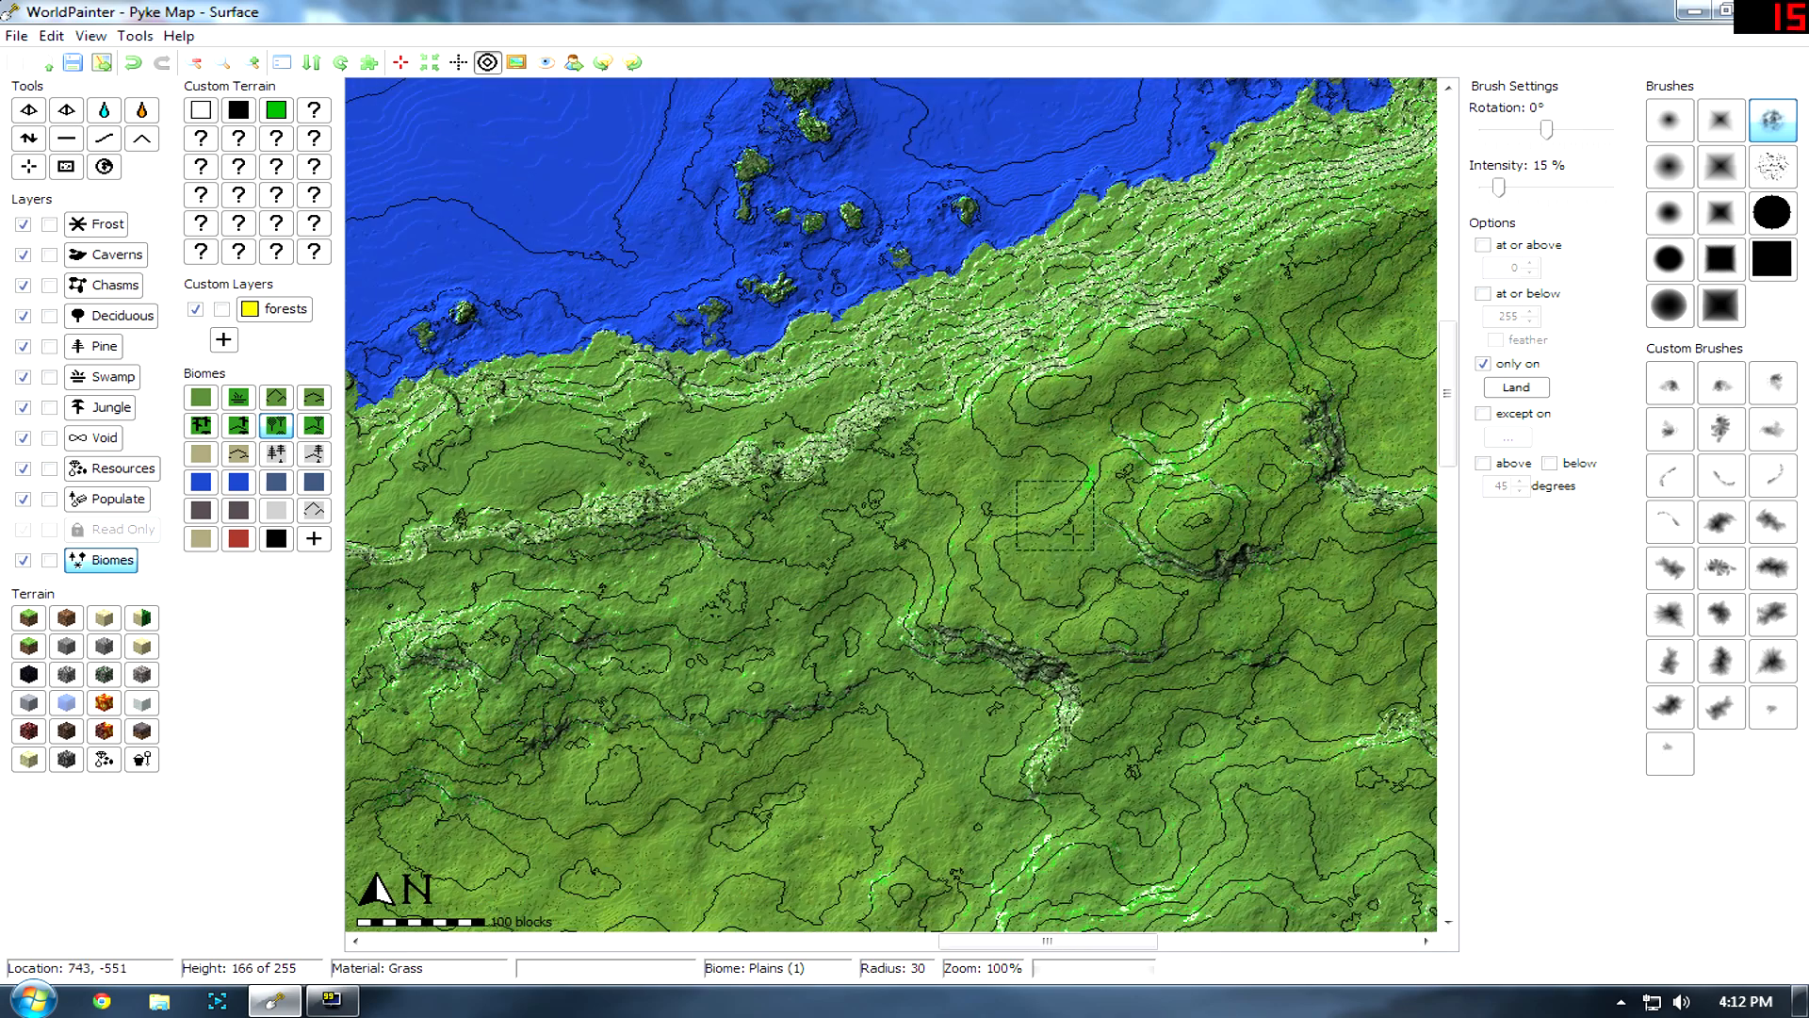
ctrl+scroll(1072, 533, down, 1)
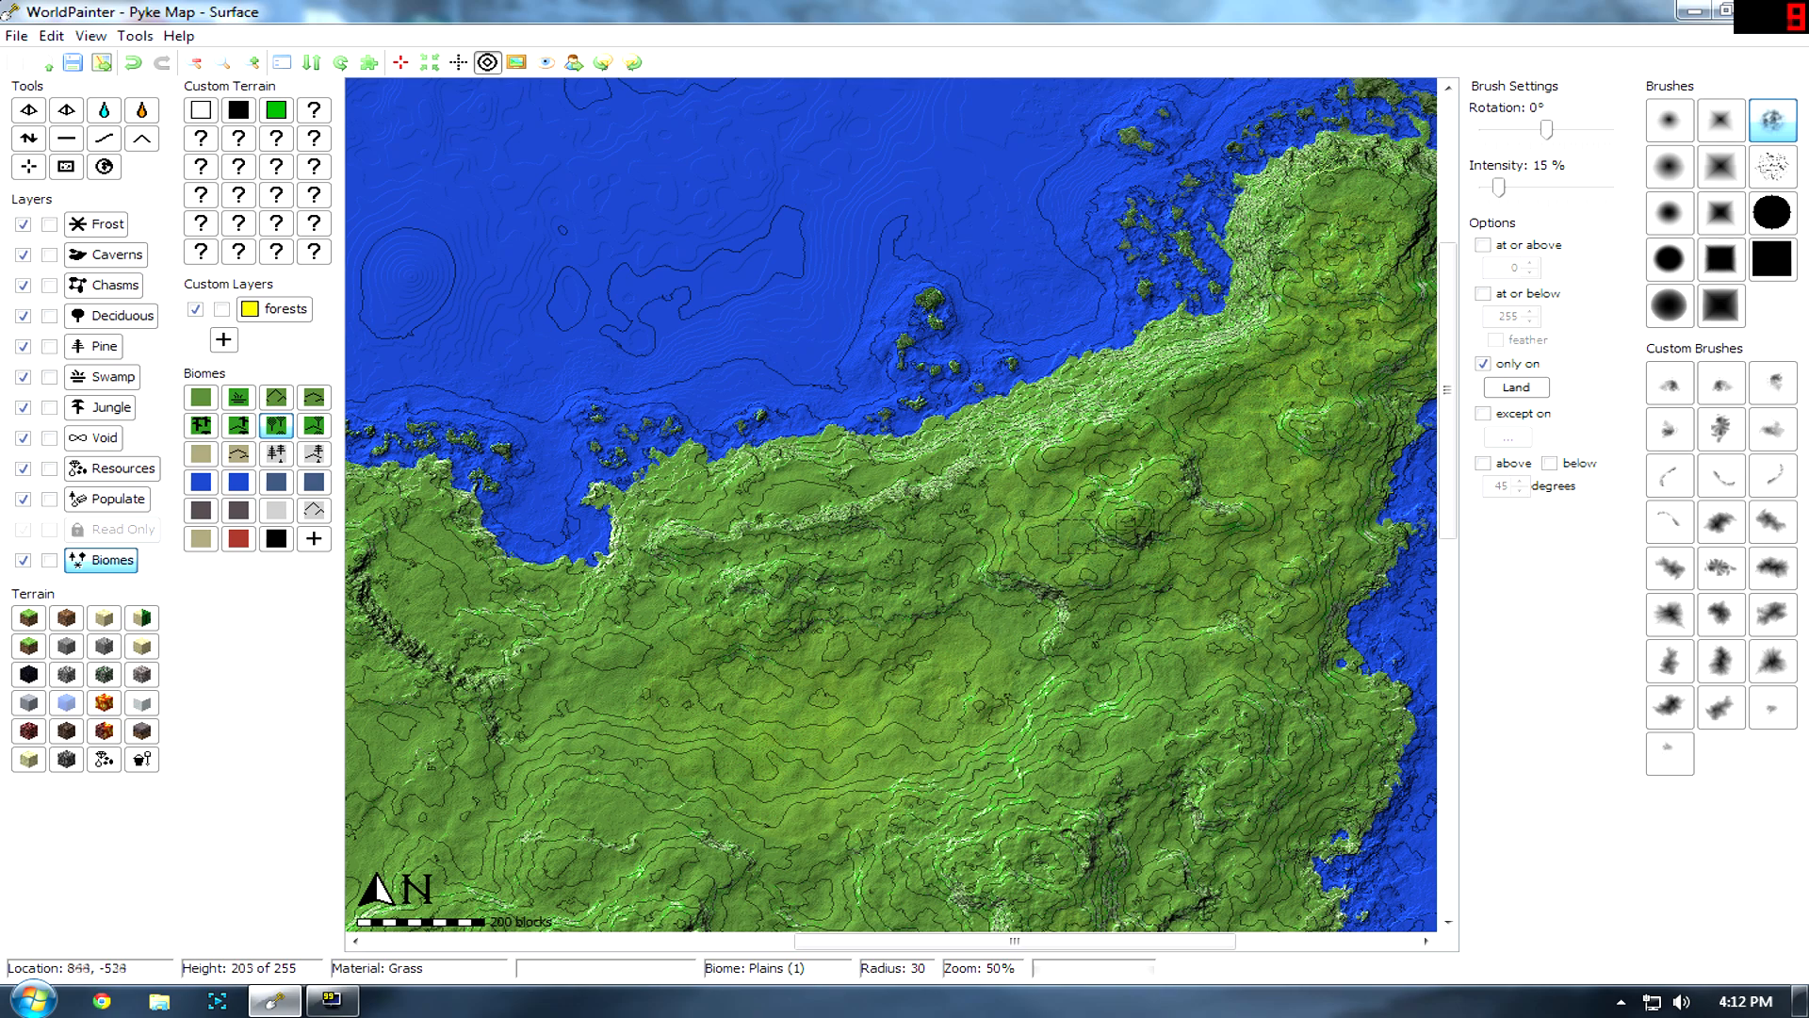
Review the combined biome colours and forest coverage over the whole island.
key(Down)
key(Left)
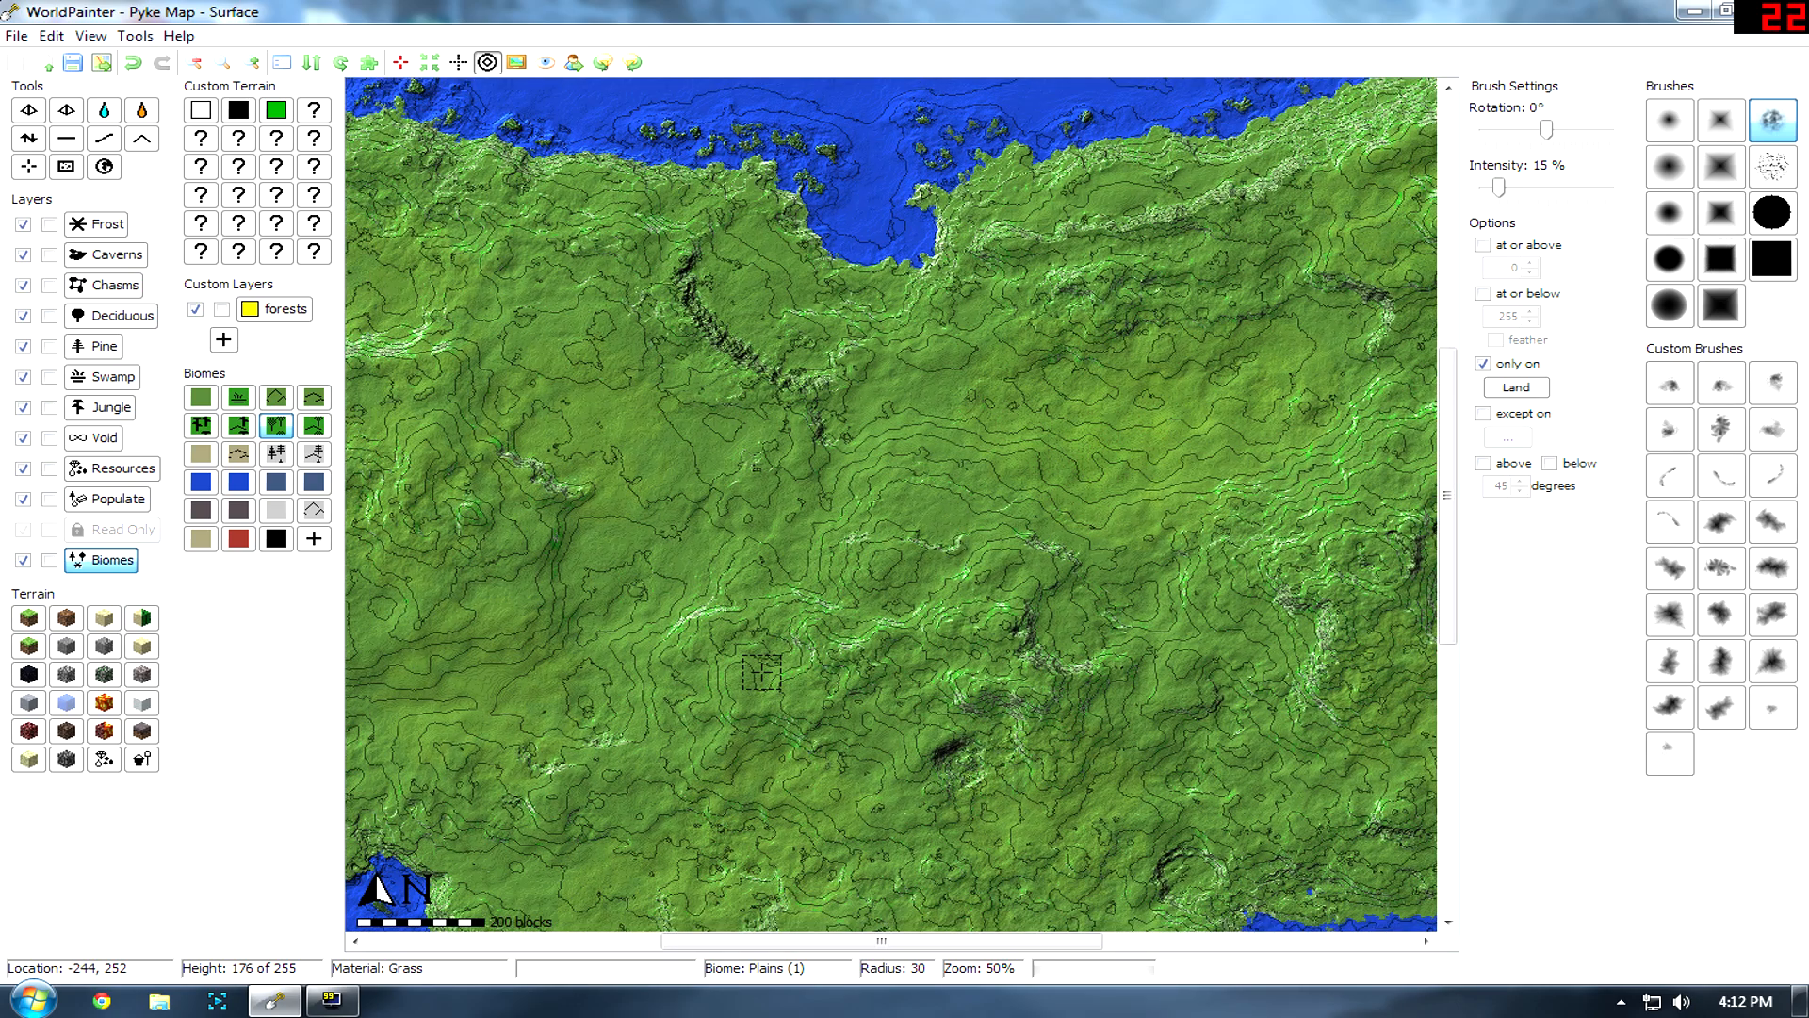
scroll(761, 670, down, 1)
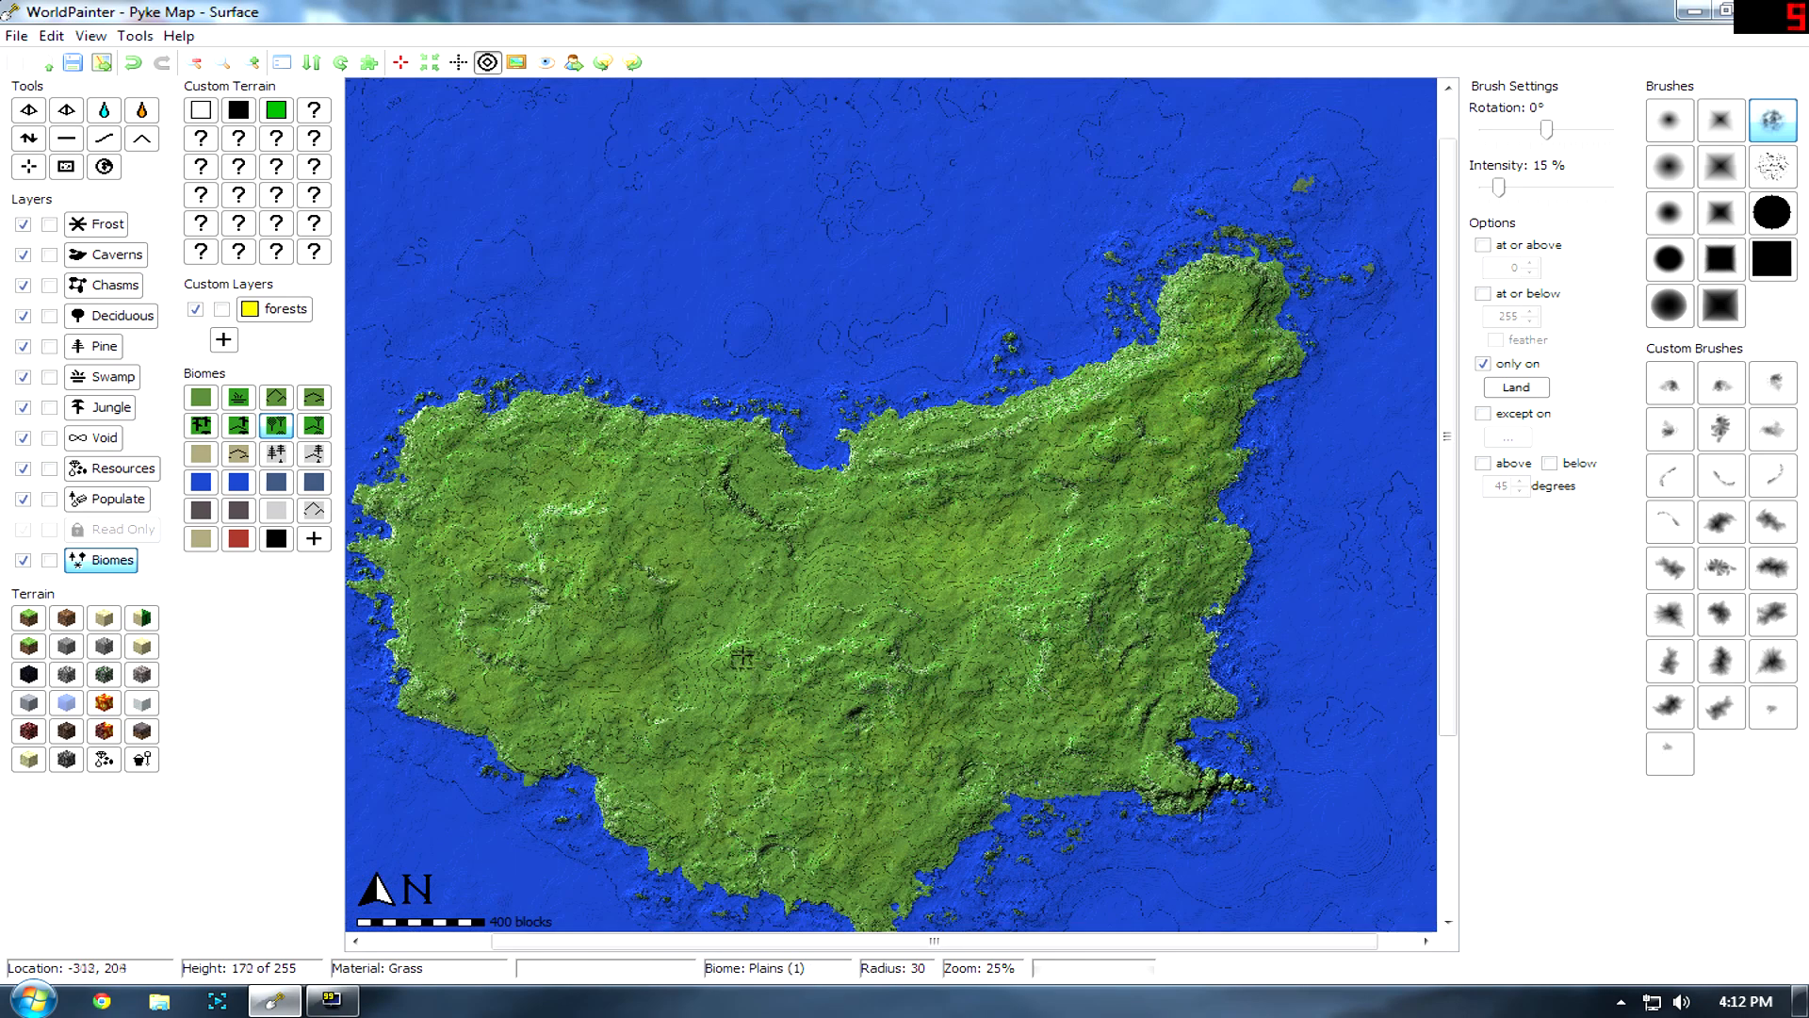
key(Down)
key(Left)
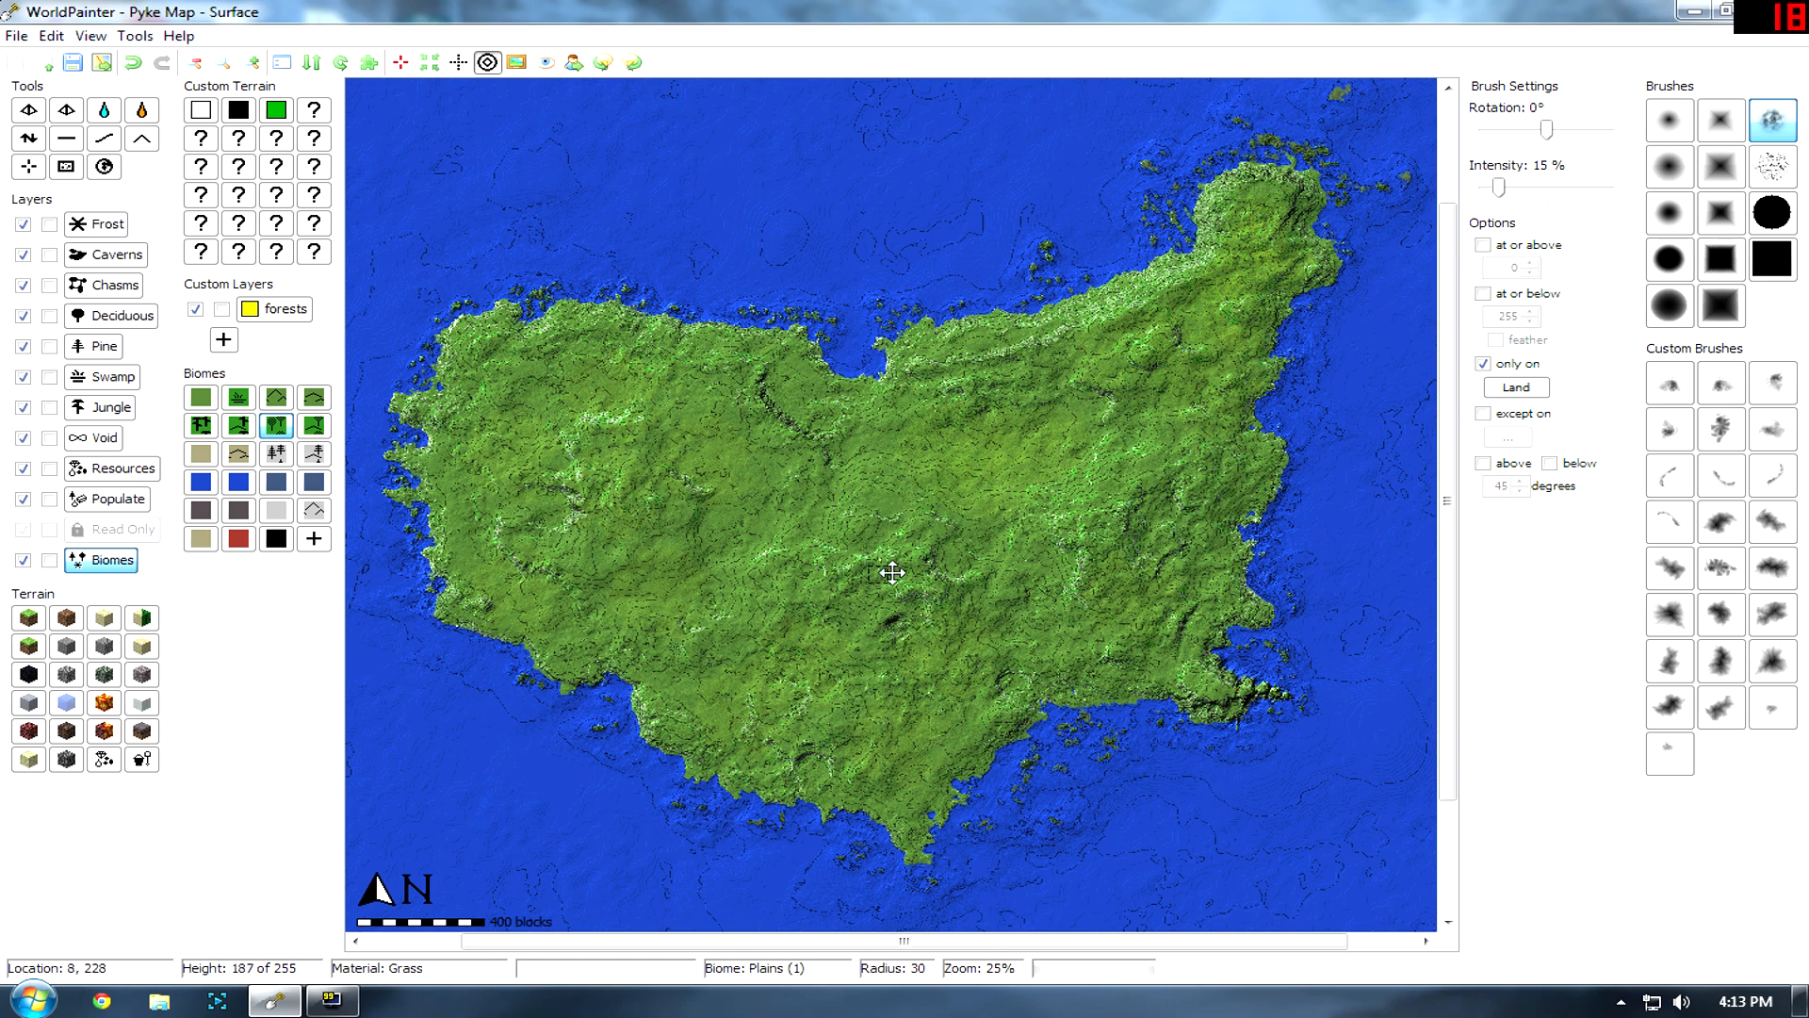
mouse_move(885, 569)
mouse_down()
mouse_move(896, 553)
mouse_move(860, 594)
mouse_move(896, 596)
mouse_move(864, 606)
mouse_move(847, 571)
mouse_move(854, 594)
mouse_move(879, 588)
mouse_up()
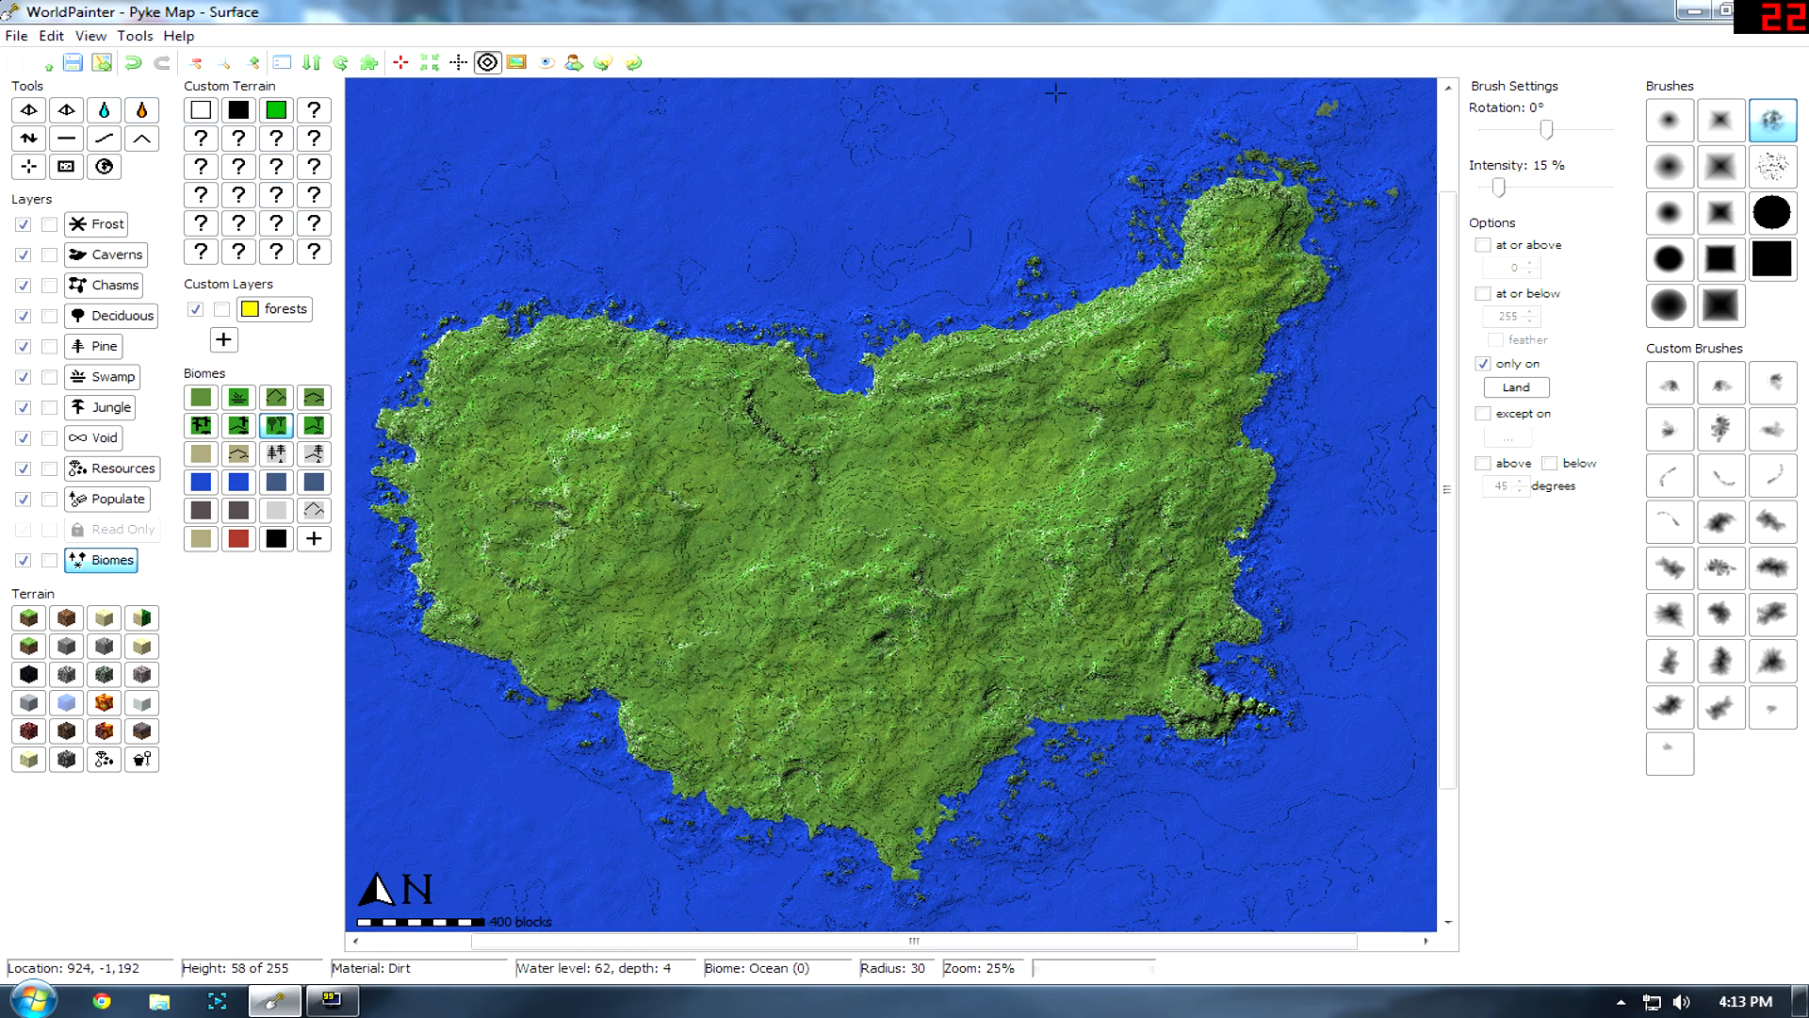
drag(806, 641, 878, 579)
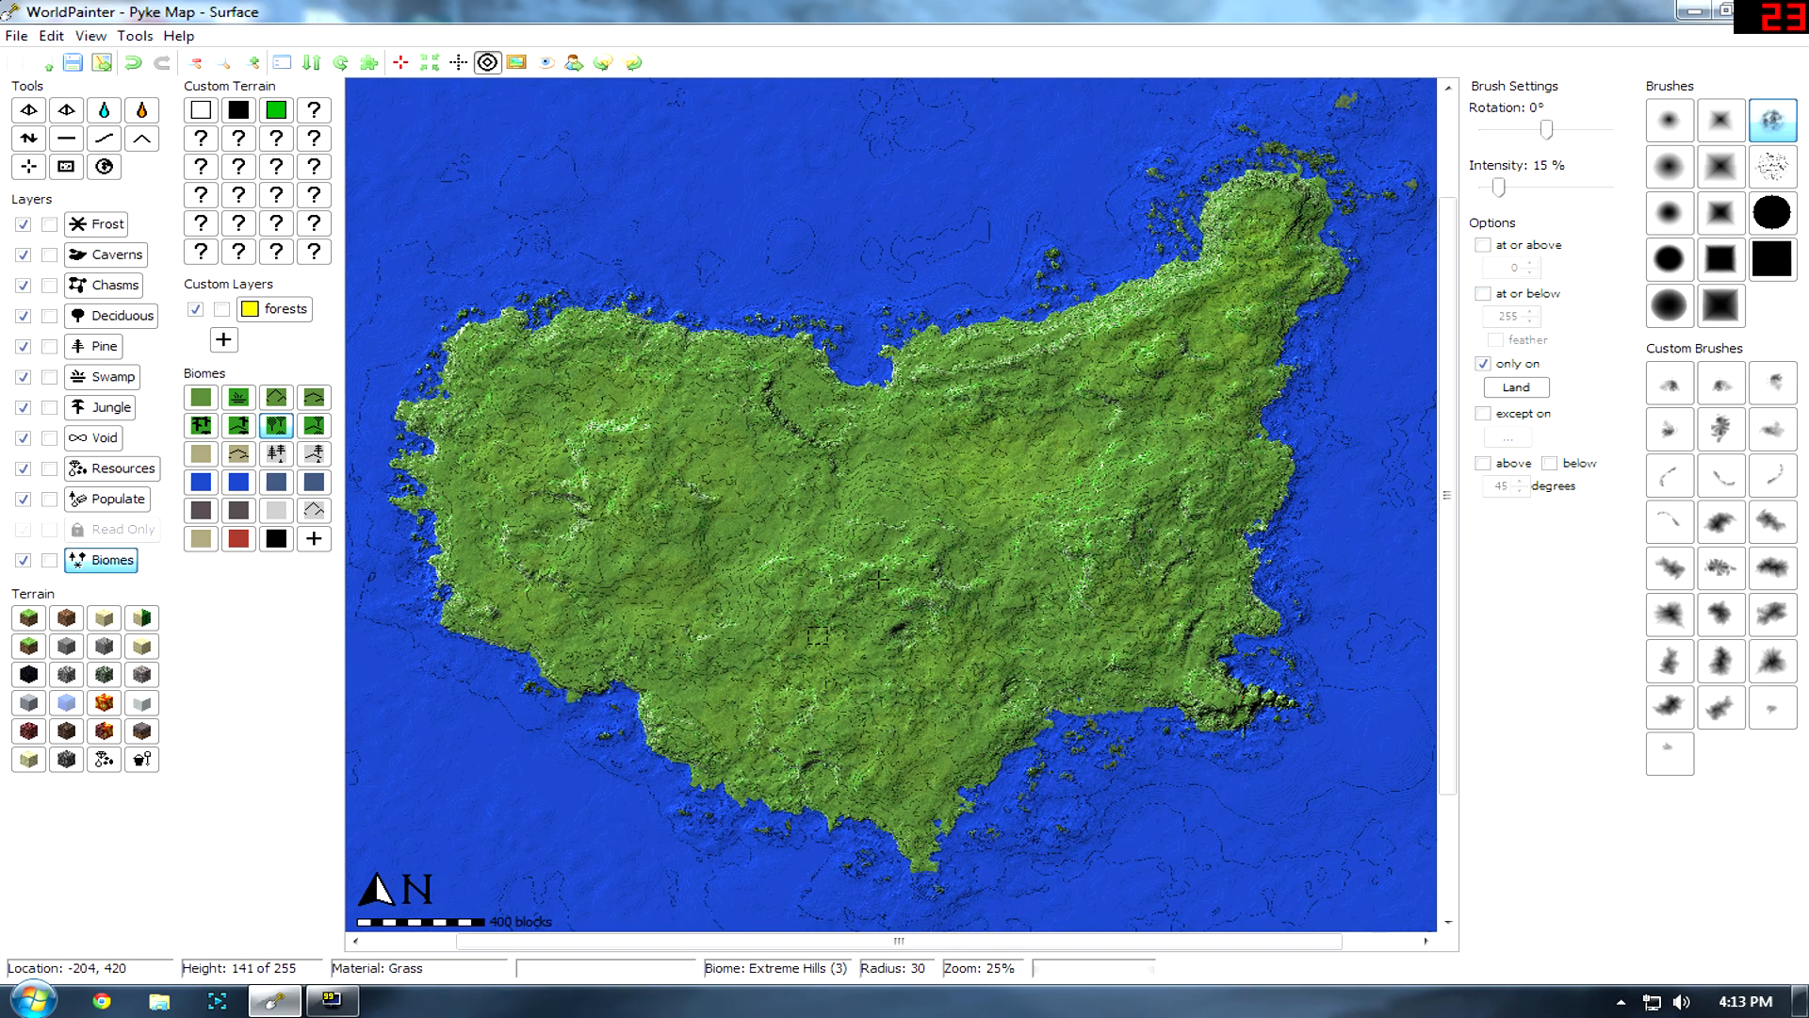
Open the Minecraft export settings for Pyke Map and review the general options.
click(17, 36)
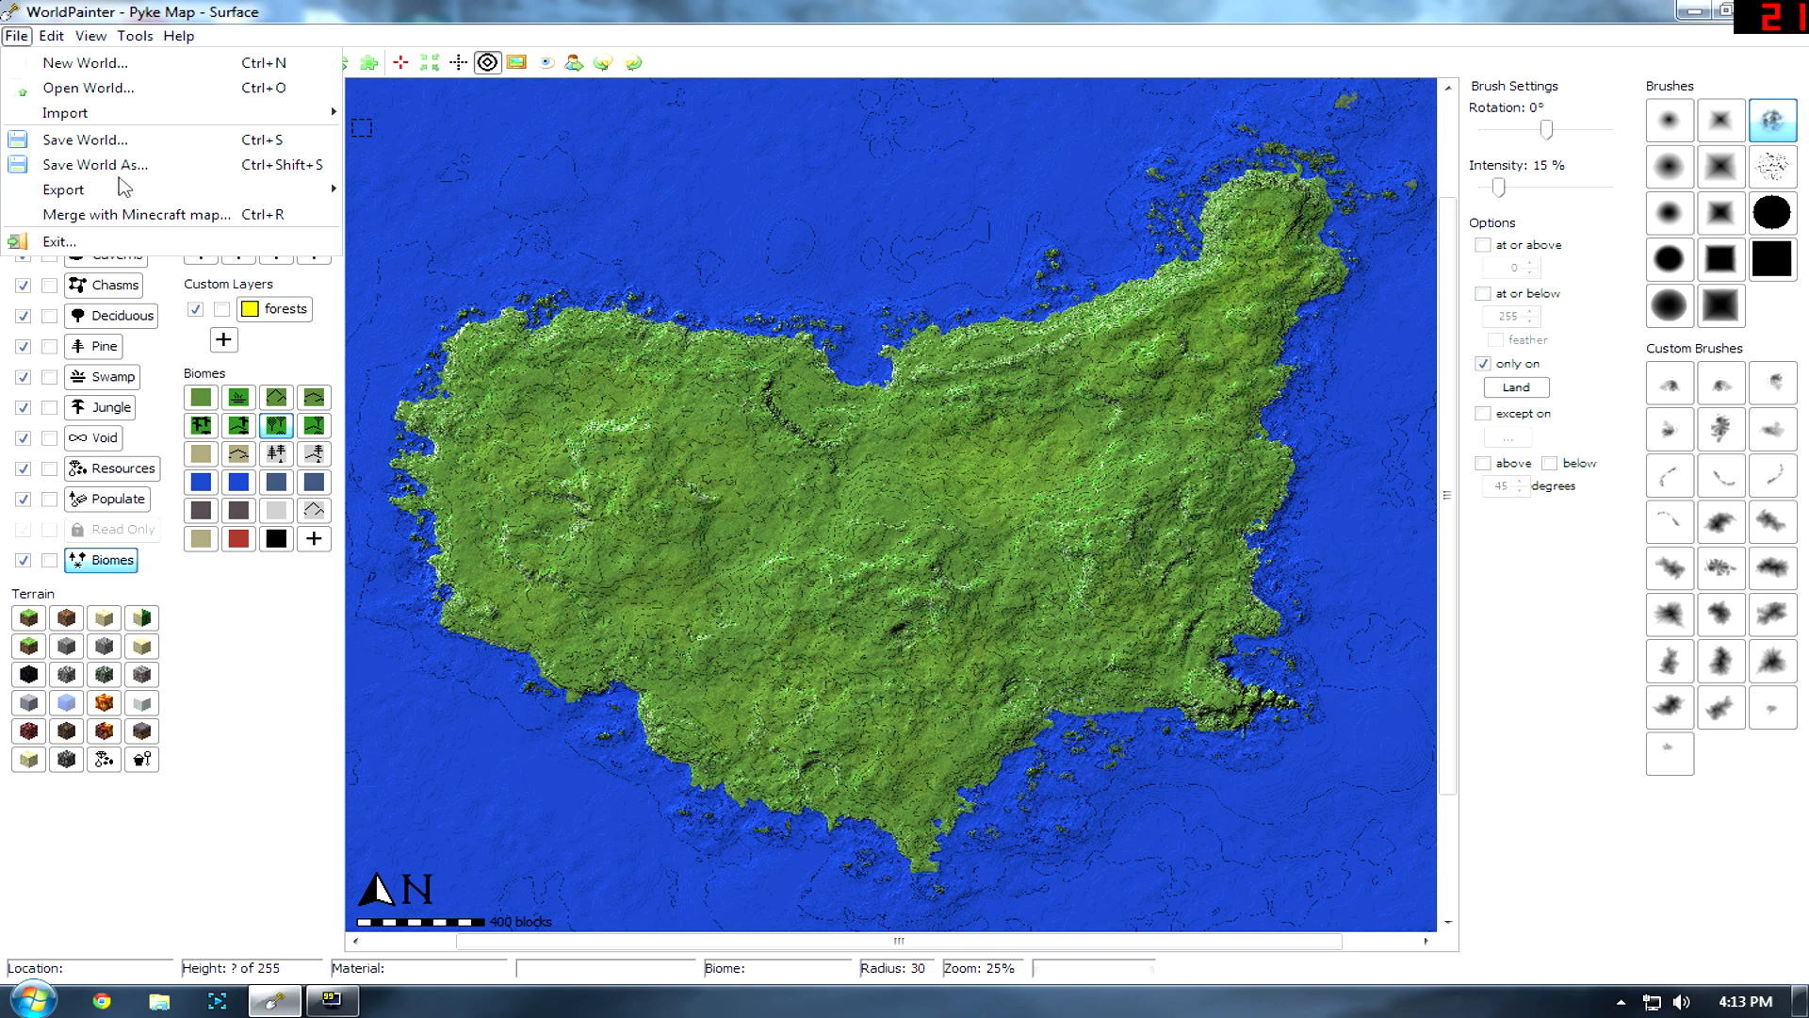
mouse_move(179, 187)
click(393, 185)
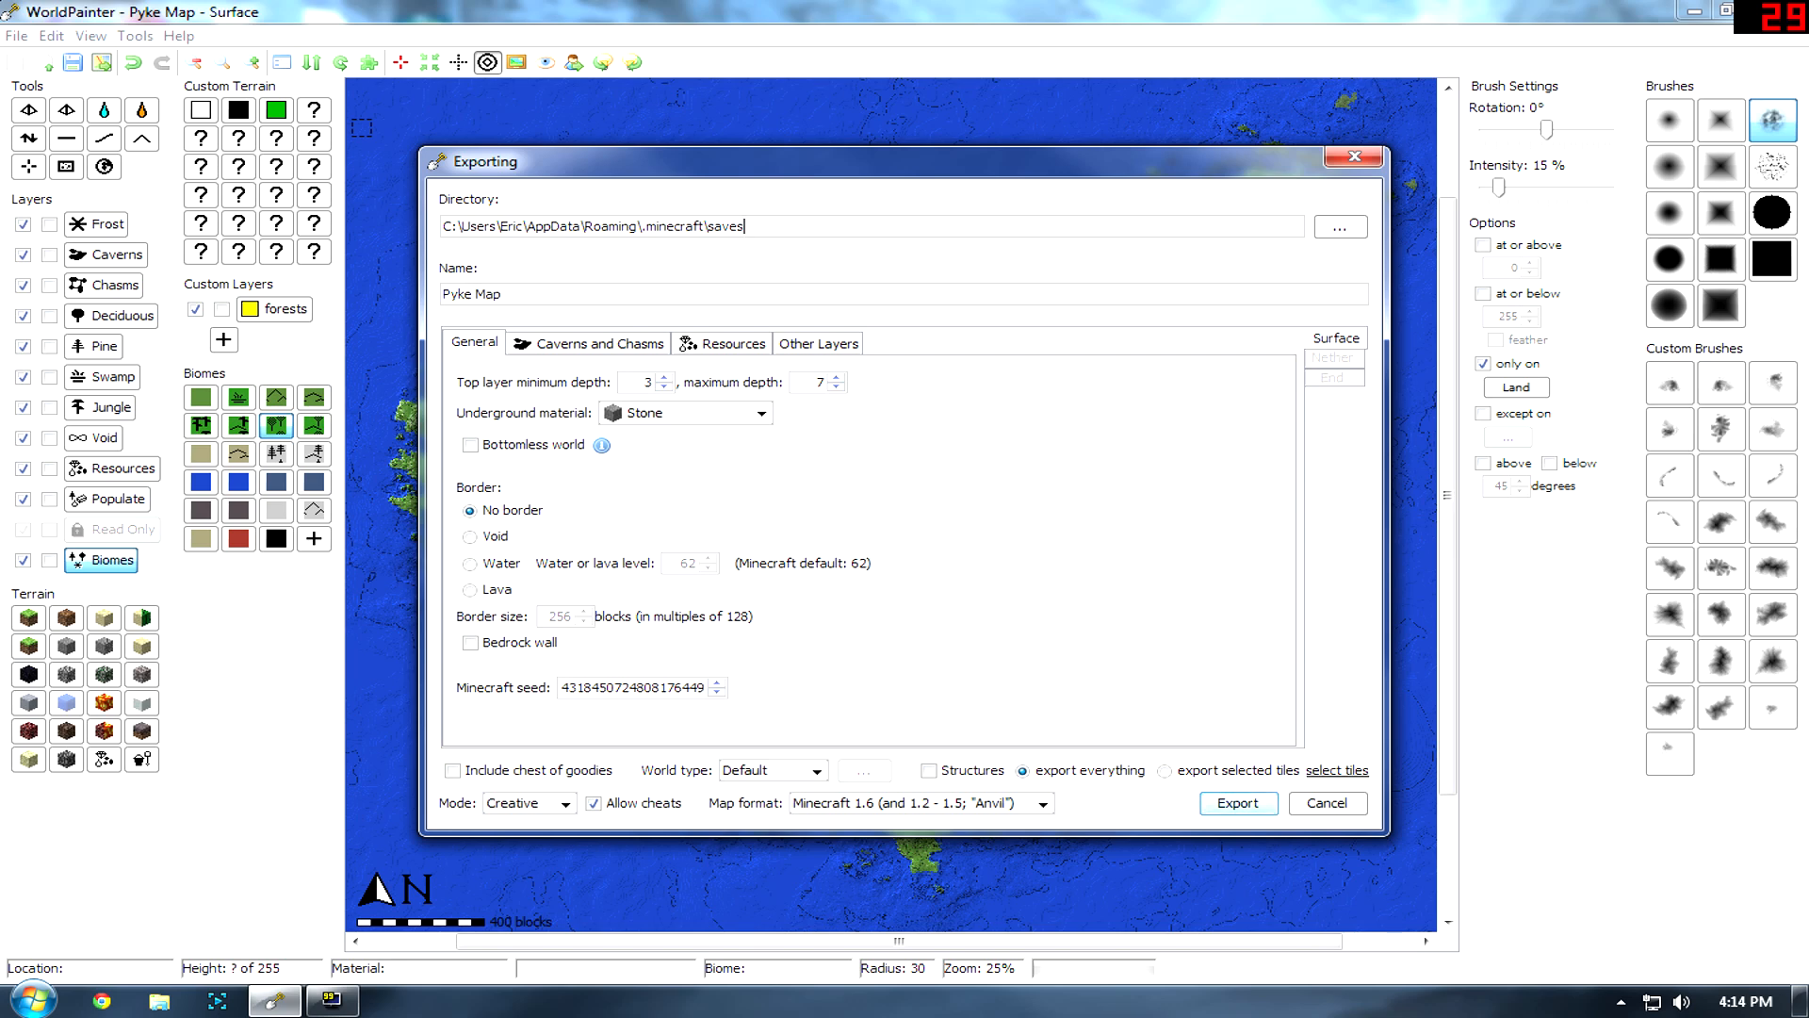
click(551, 345)
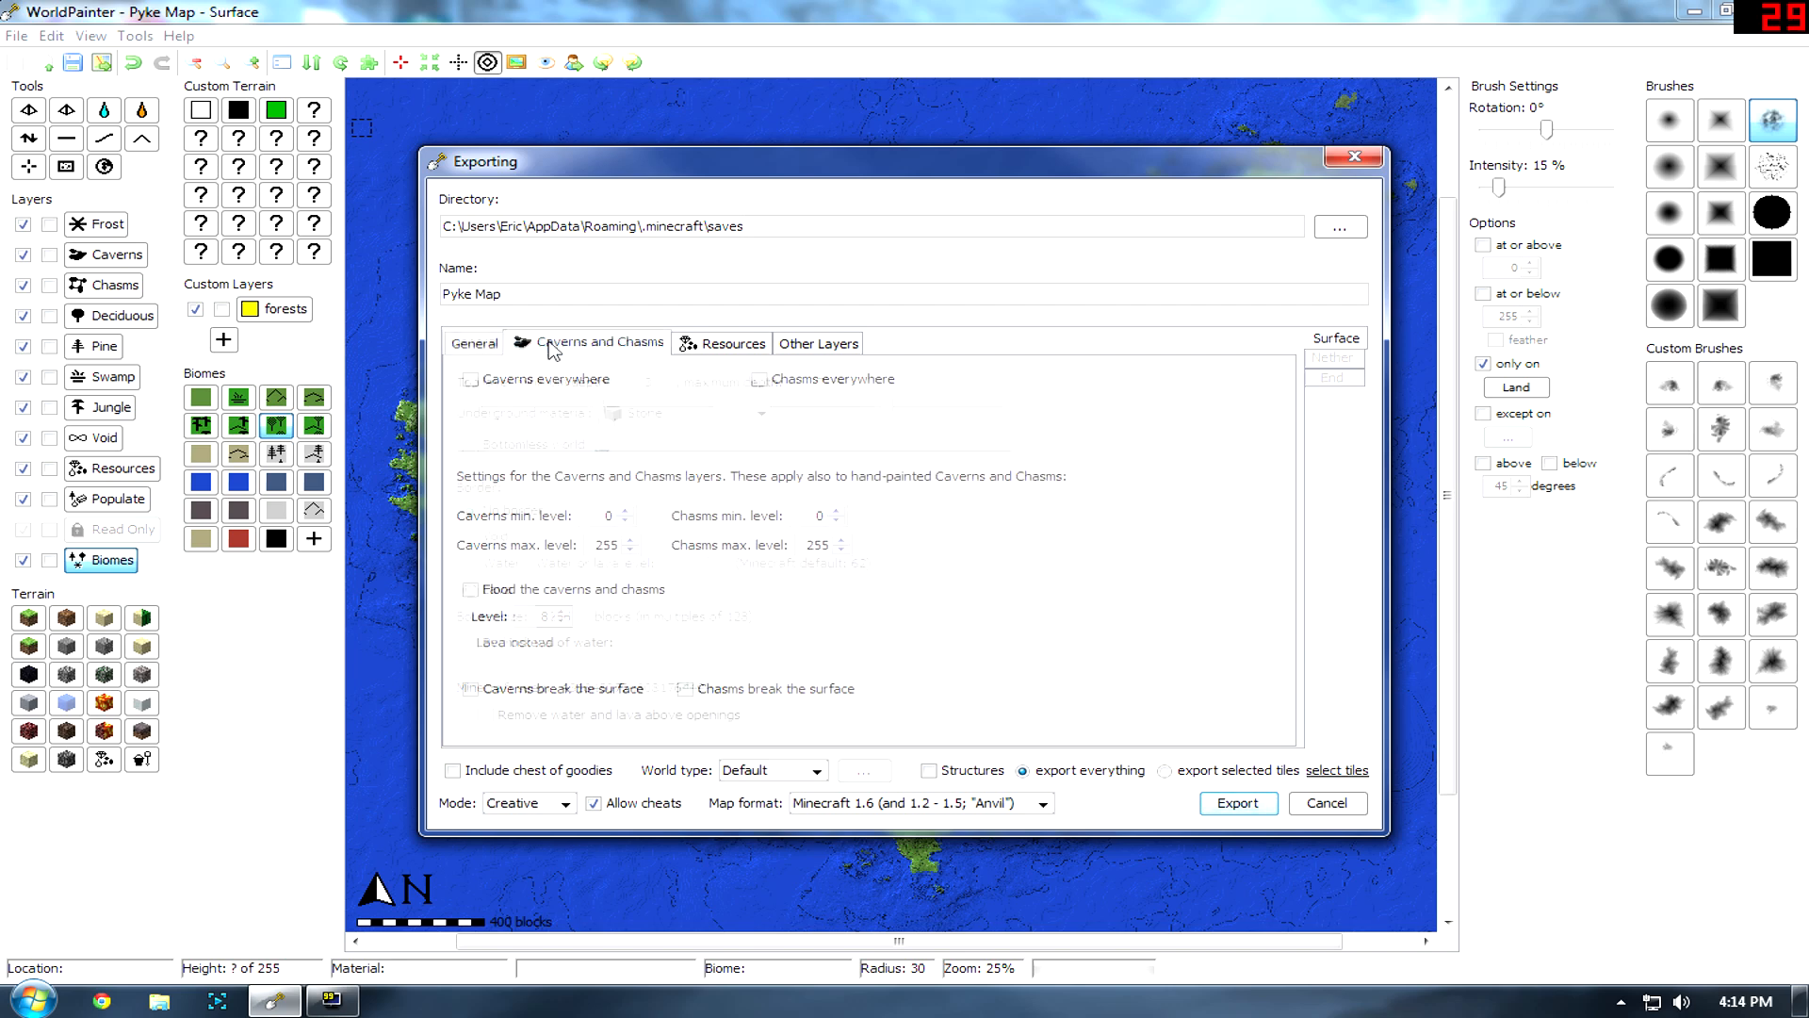
click(495, 343)
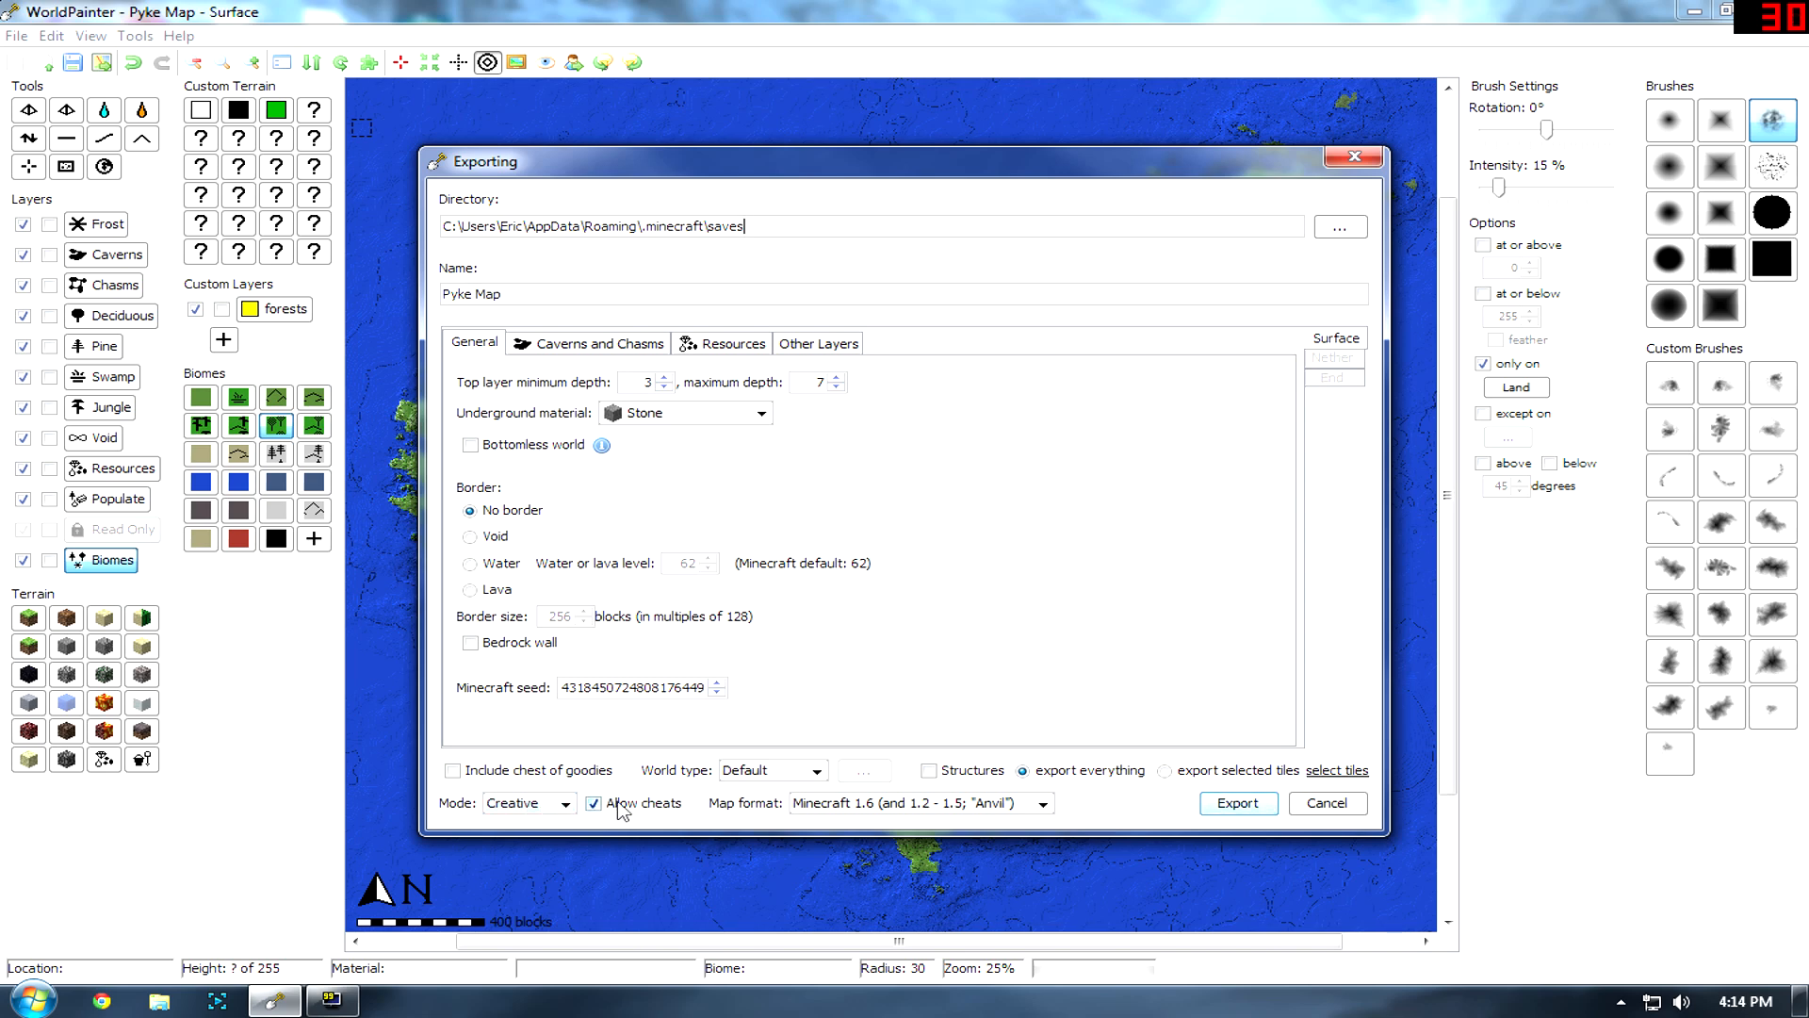
Enable caverns and chasms everywhere, with caverns slightly below medium intensity and chasms at a low intensity.
click(596, 347)
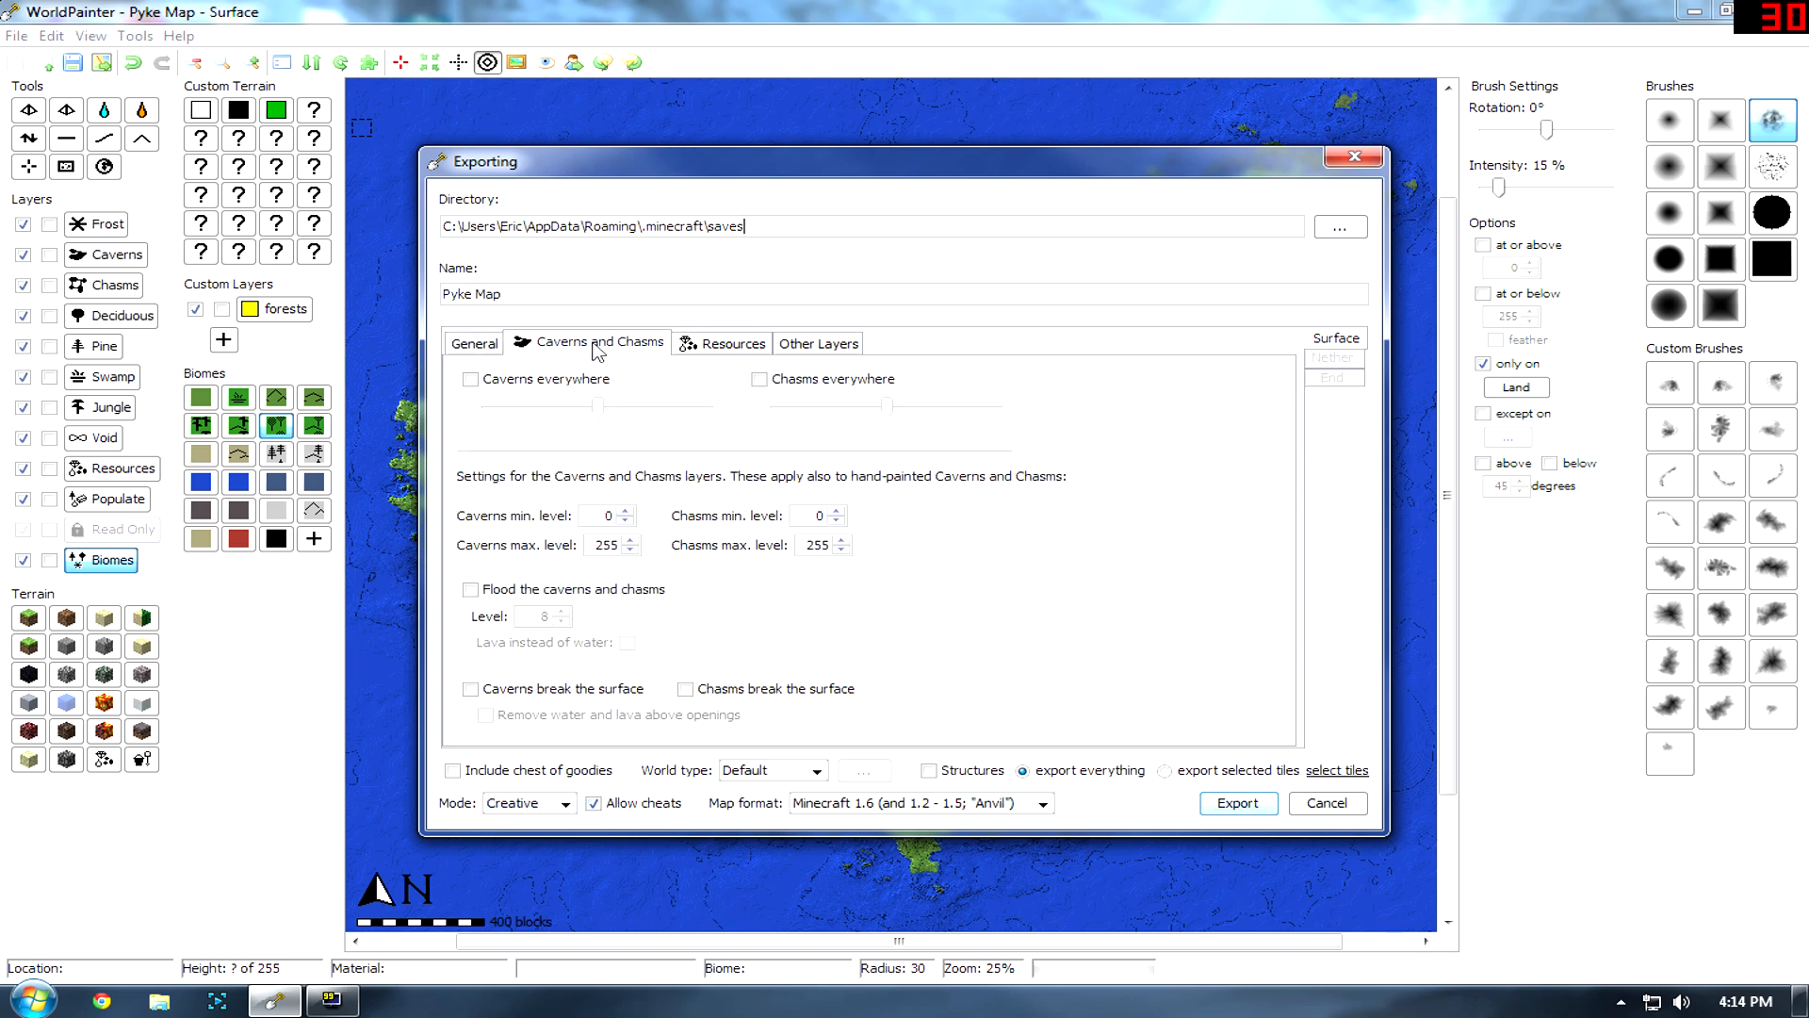
click(474, 384)
drag(600, 412, 509, 405)
click(759, 379)
drag(887, 408, 795, 406)
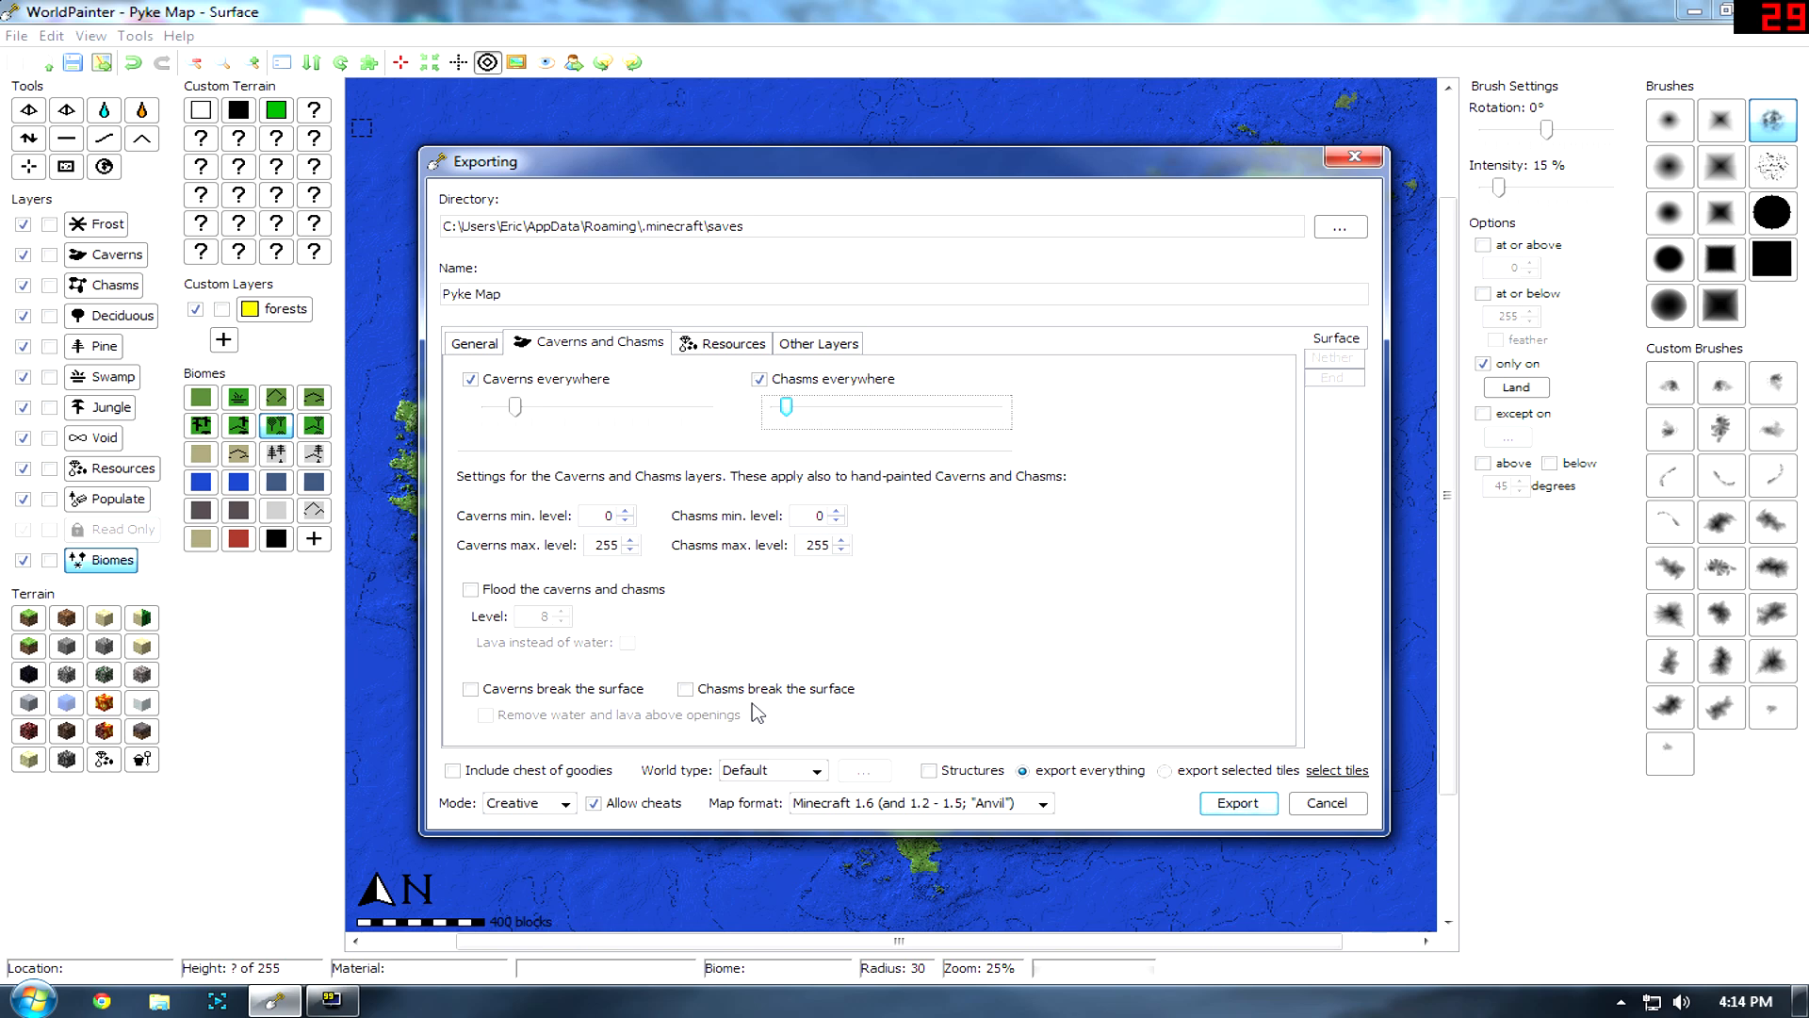
click(556, 408)
drag(552, 407, 568, 406)
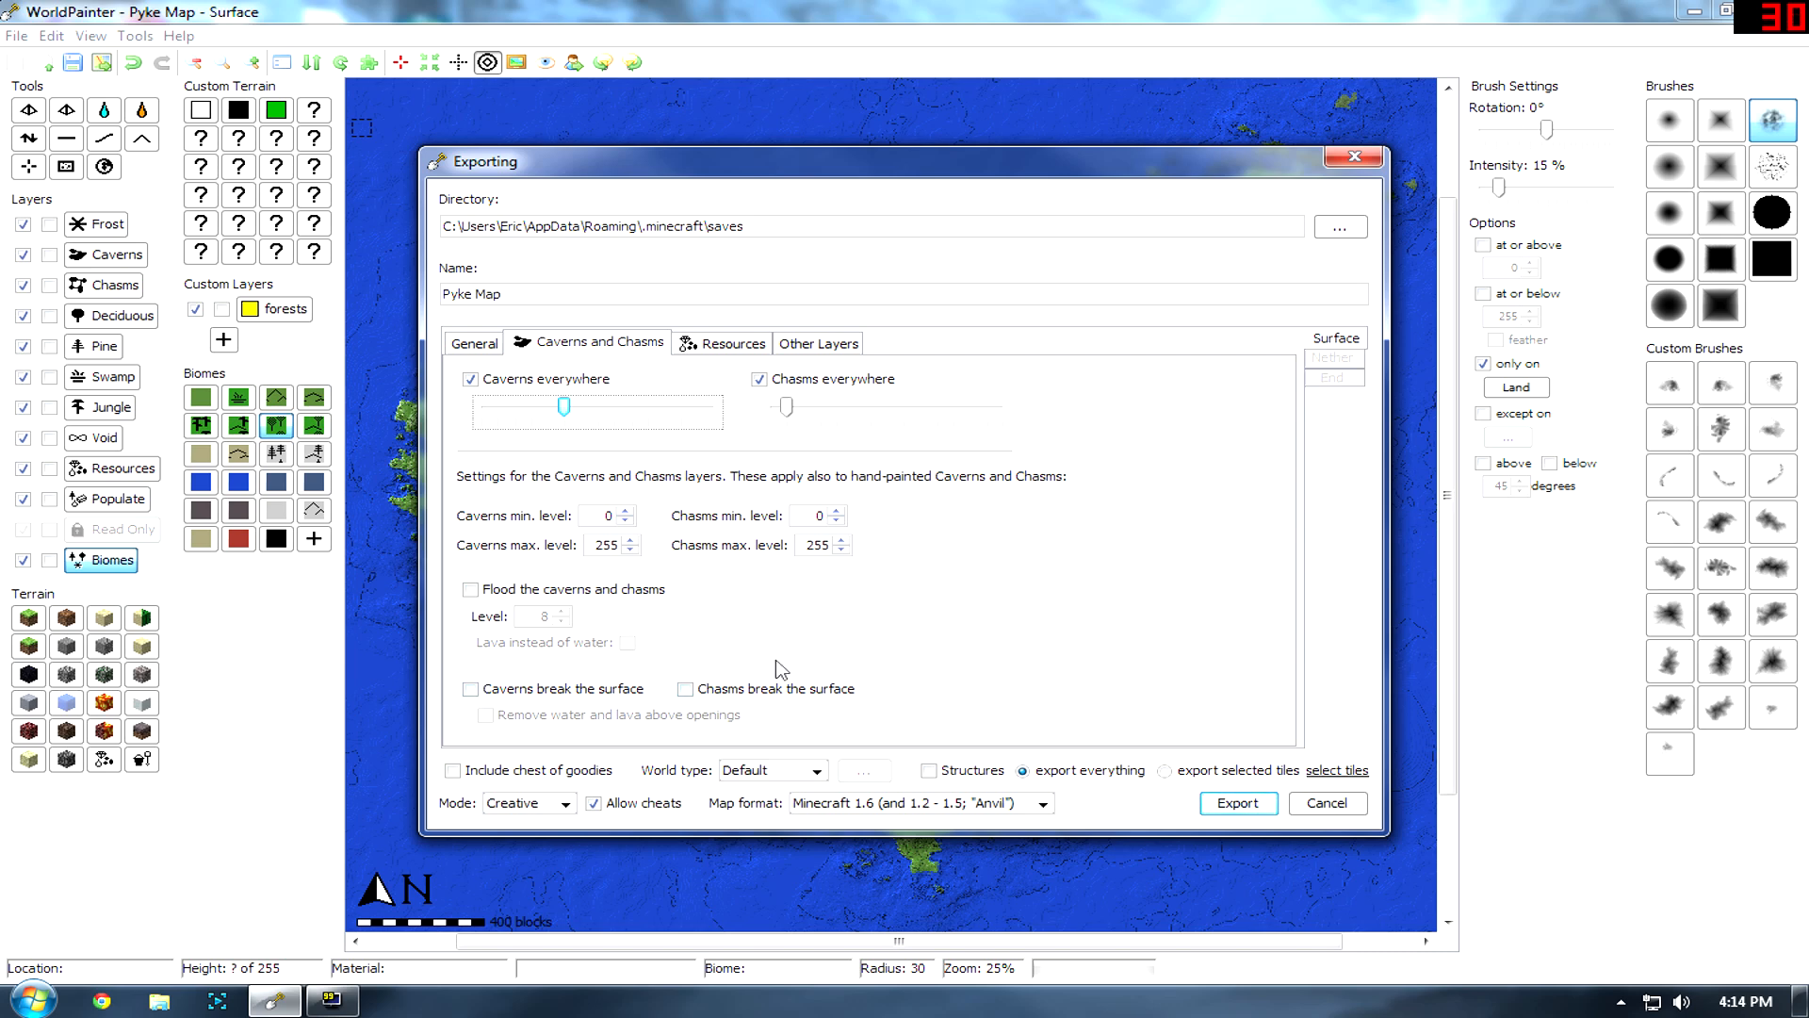
Set the Water resource's occurrence to 0 ‰ and its maximum level to 0.
click(718, 345)
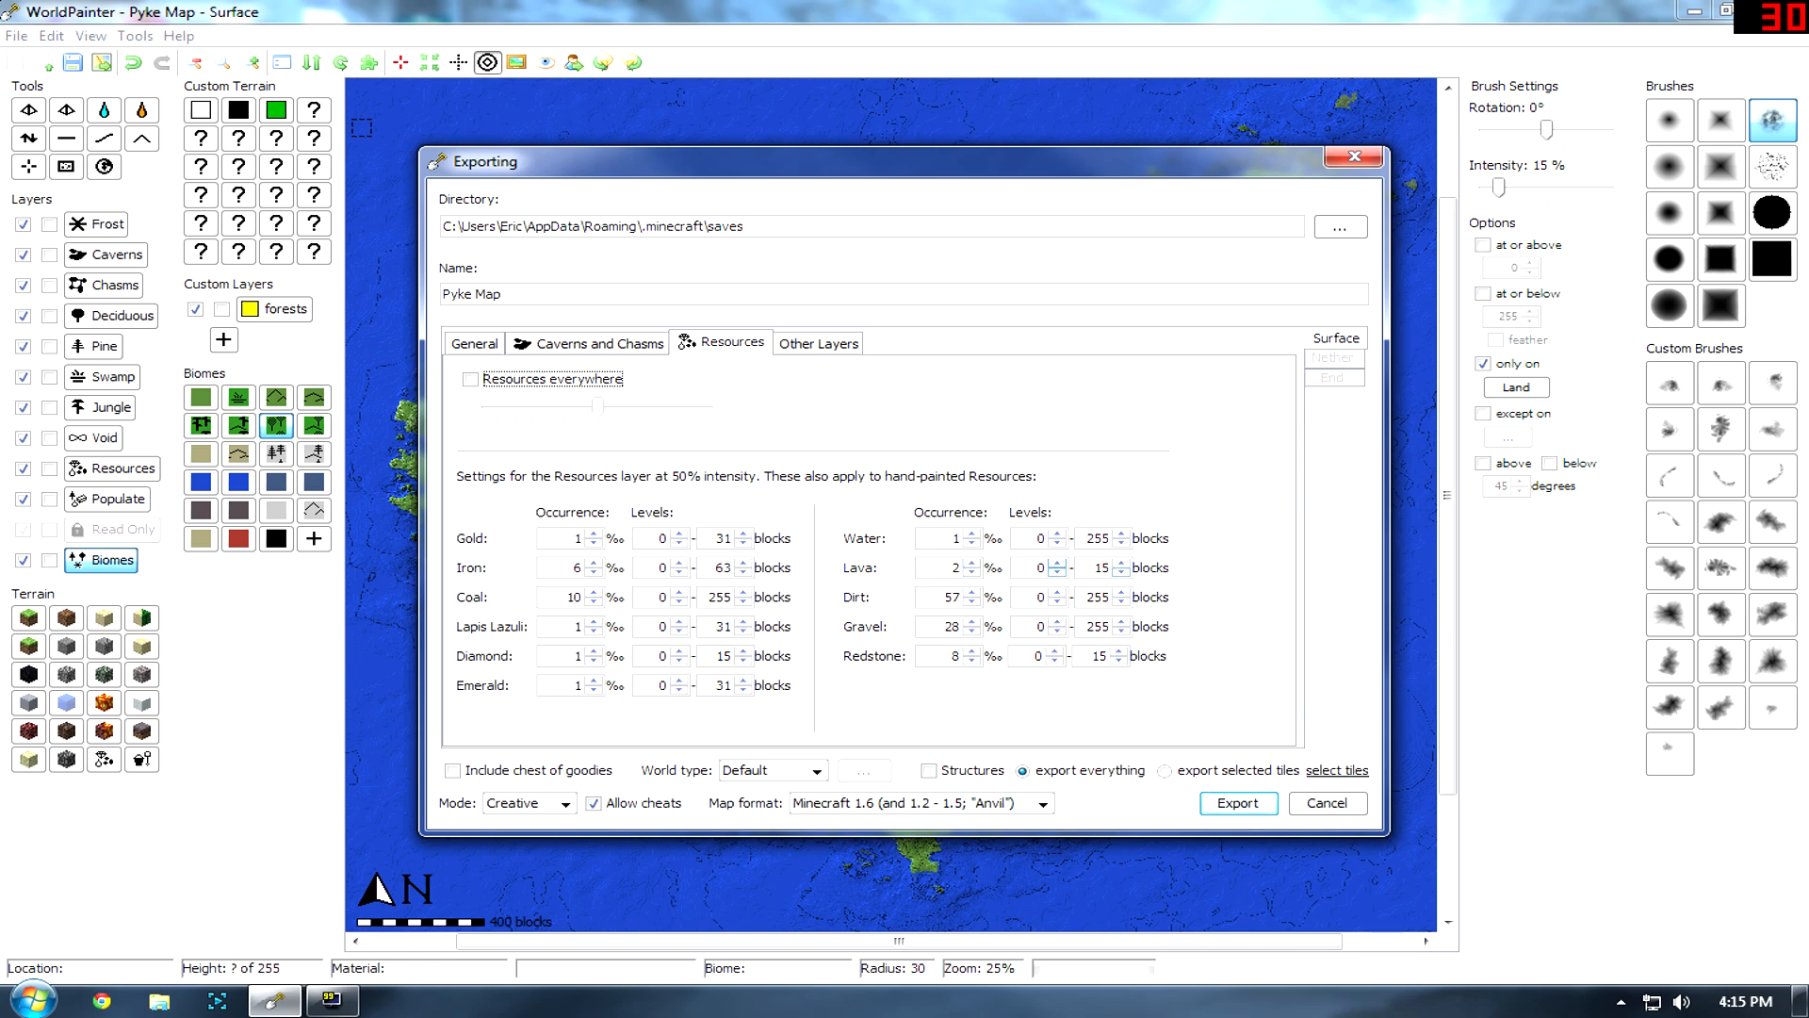
click(1127, 543)
drag(1095, 539, 1140, 539)
key(BackSpace)
key(BackSpace)
click(976, 542)
text(0)
Set the Dirt and Gravel resources to a maximum level of 0 and an occurrence of 2 ‰.
click(1112, 600)
drag(1112, 600, 1049, 601)
text(0)
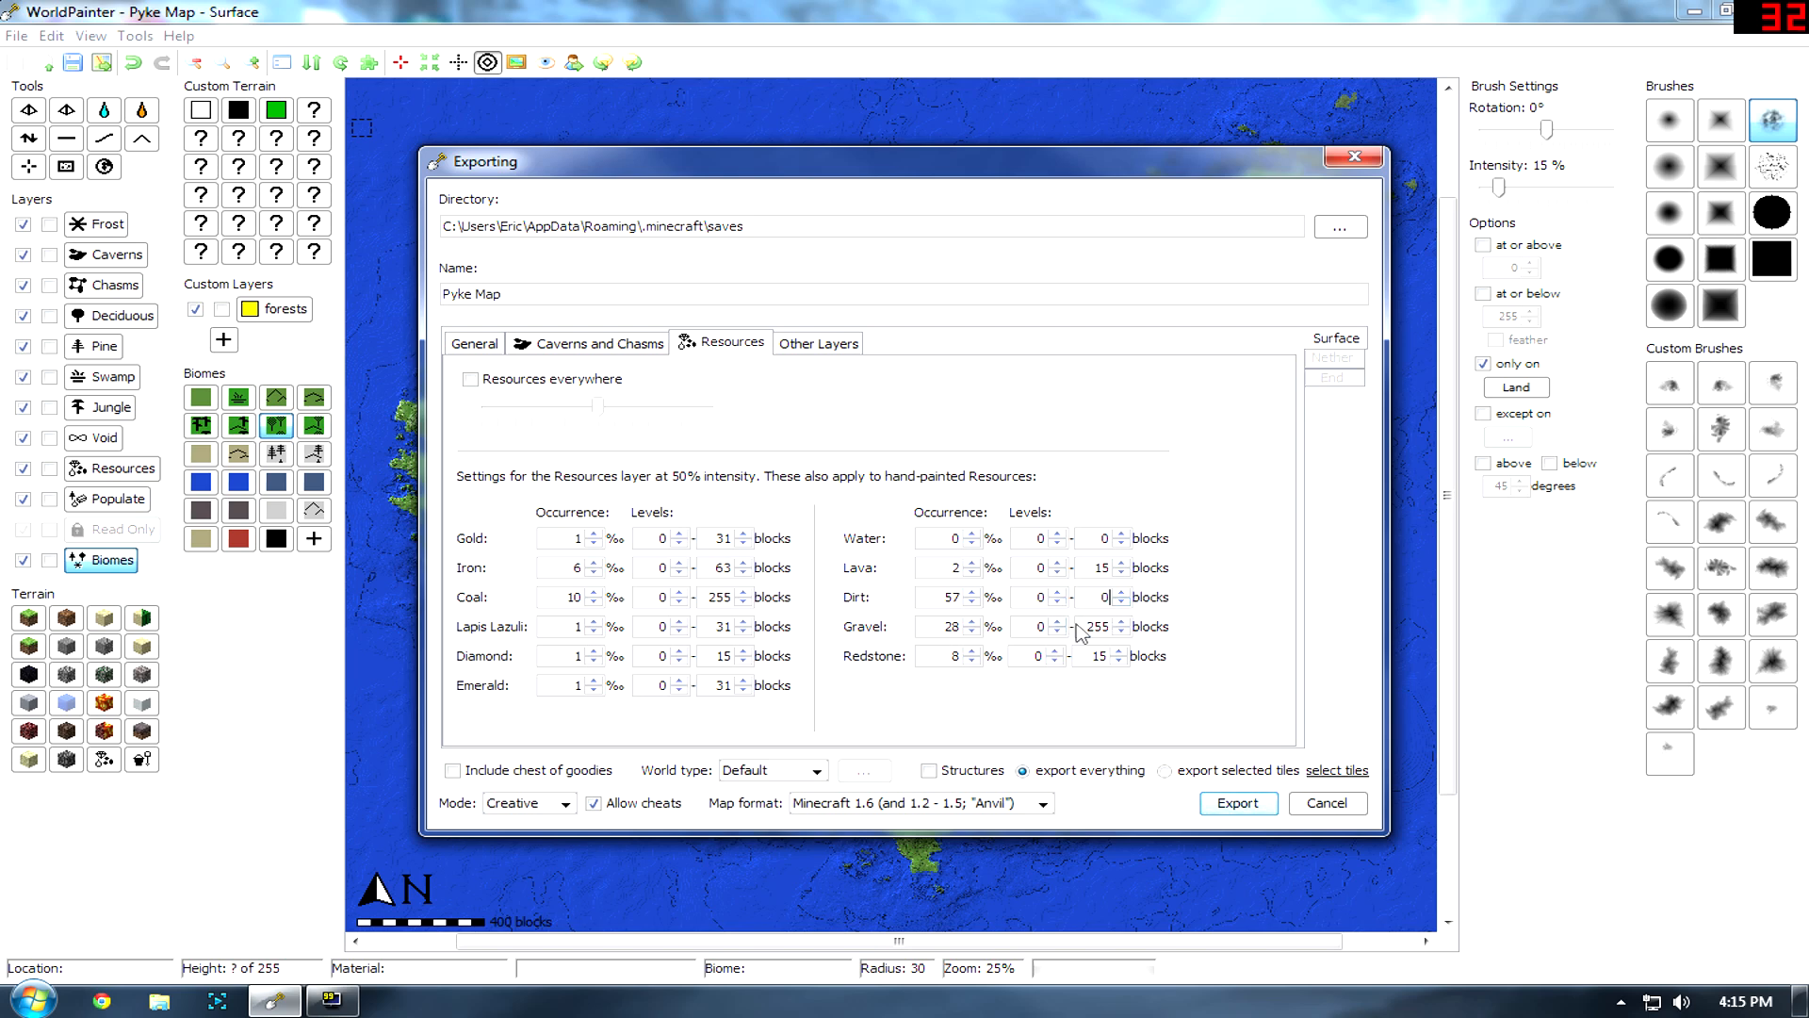
double_click(1097, 628)
text(0)
double_click(954, 627)
text(2)
double_click(945, 596)
text(2)
Enable resources everywhere at slightly below medium intensity and bring up the export settings for the other layers.
click(472, 380)
drag(597, 406, 522, 423)
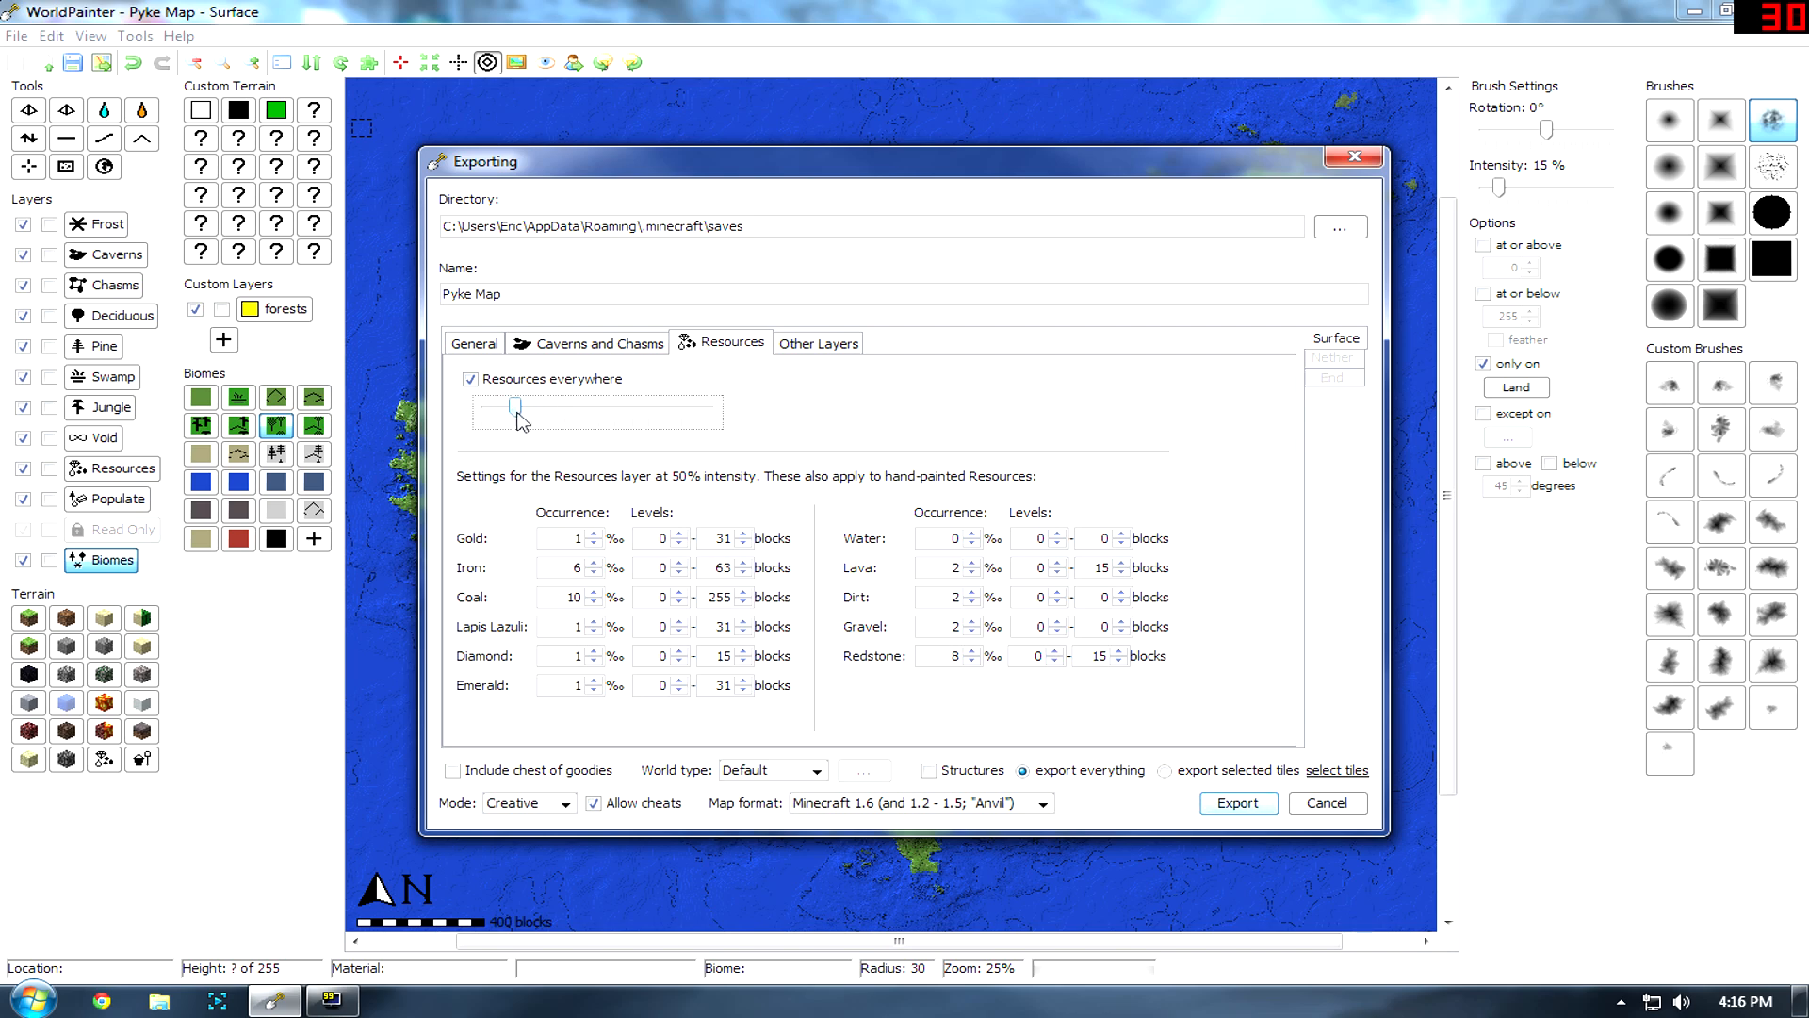
drag(521, 421, 571, 406)
click(808, 348)
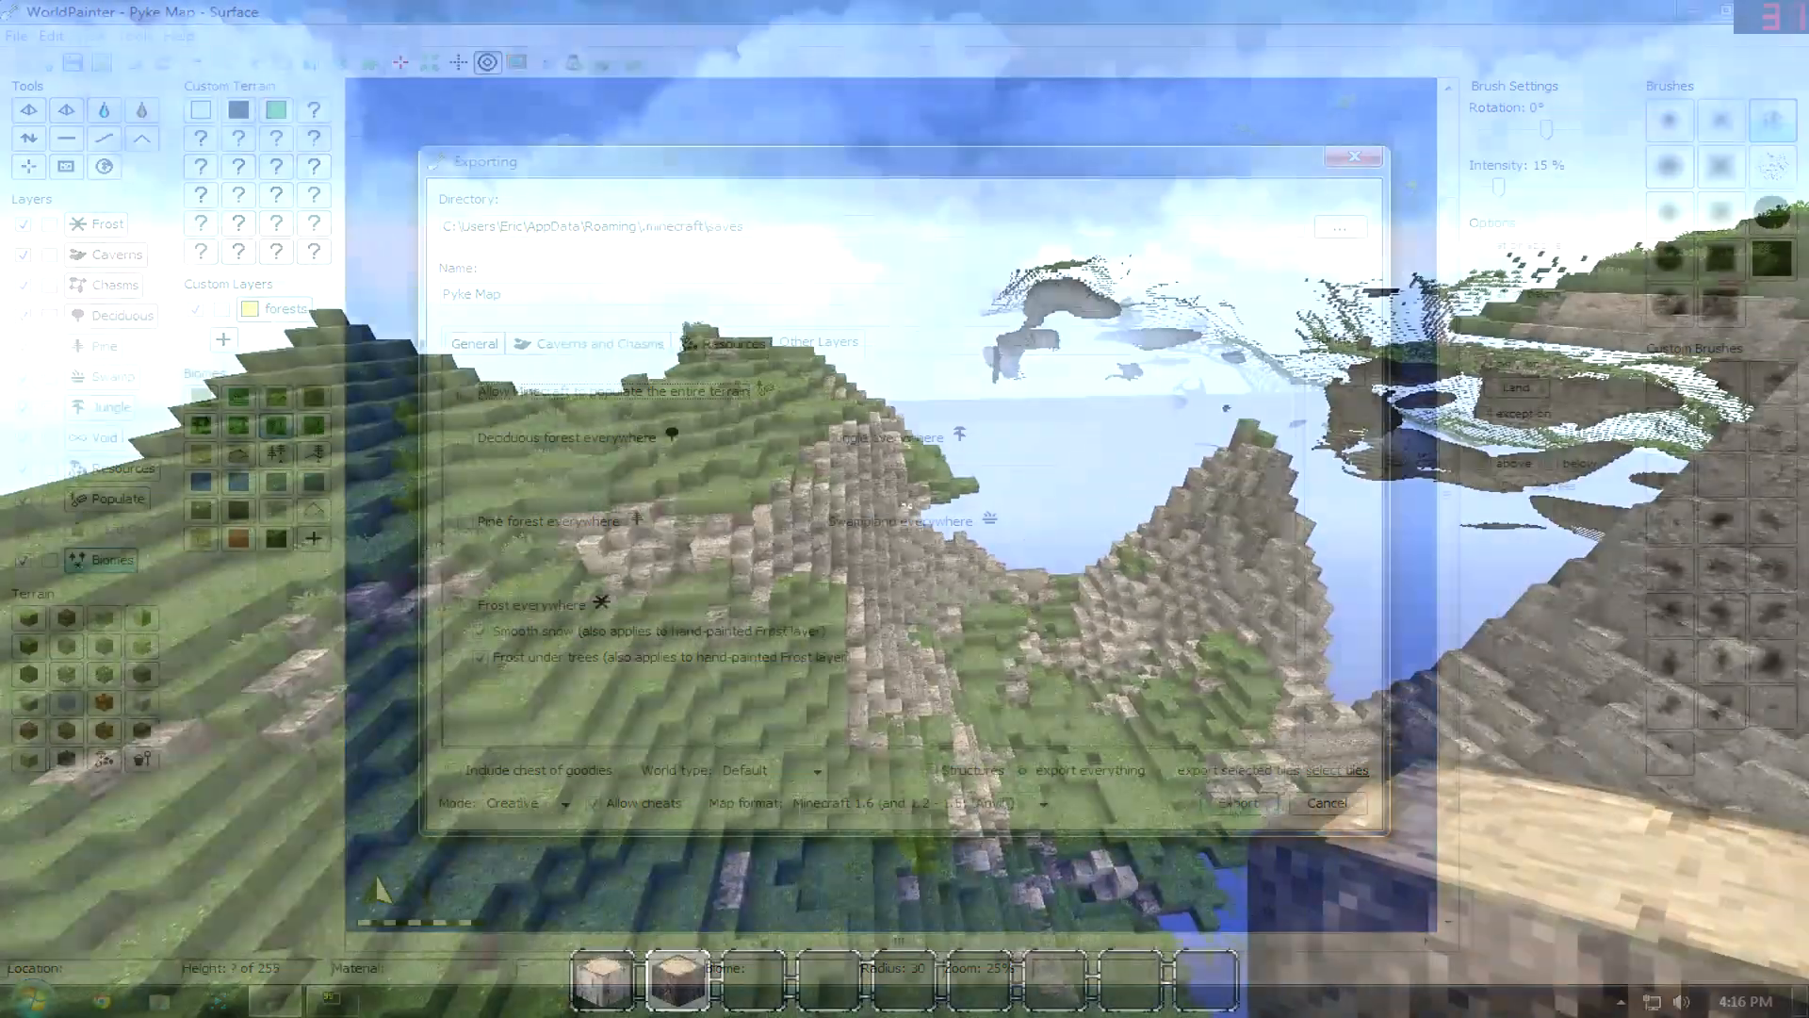
Switch to Minecraft and fly over the grassy hills and rocky slopes to examine the terrain.
key(s)
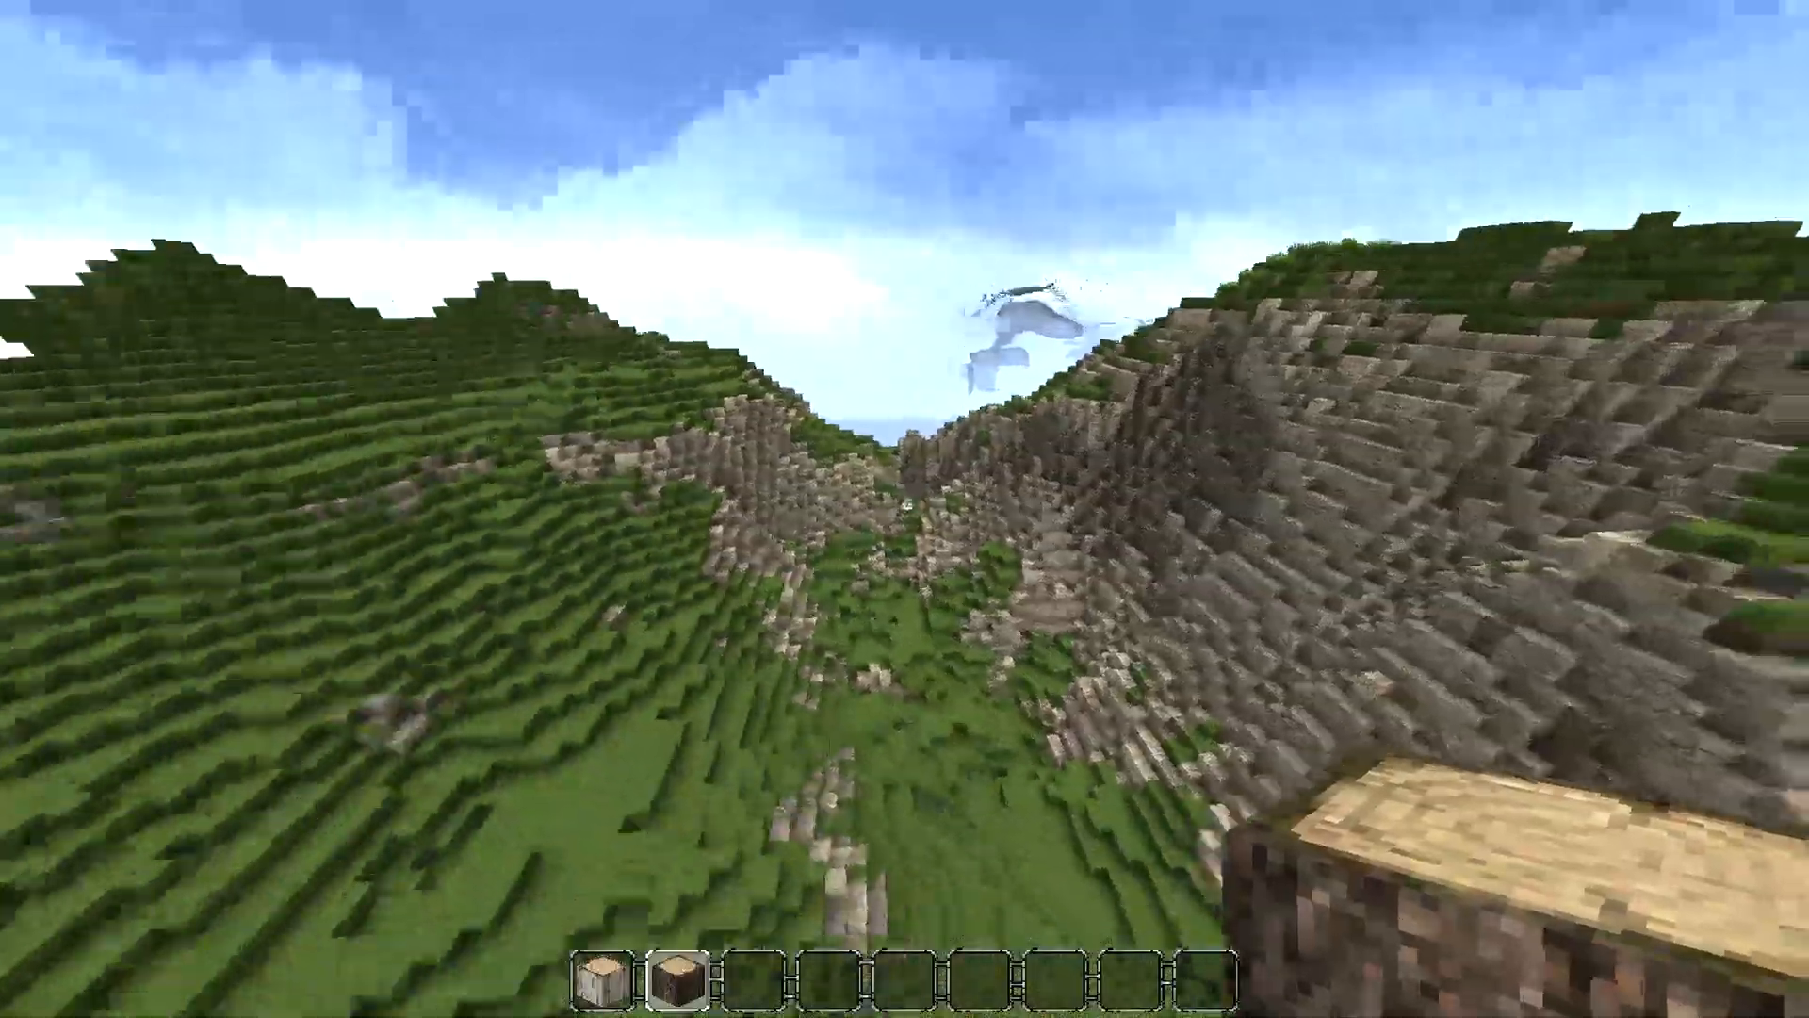
key(a)
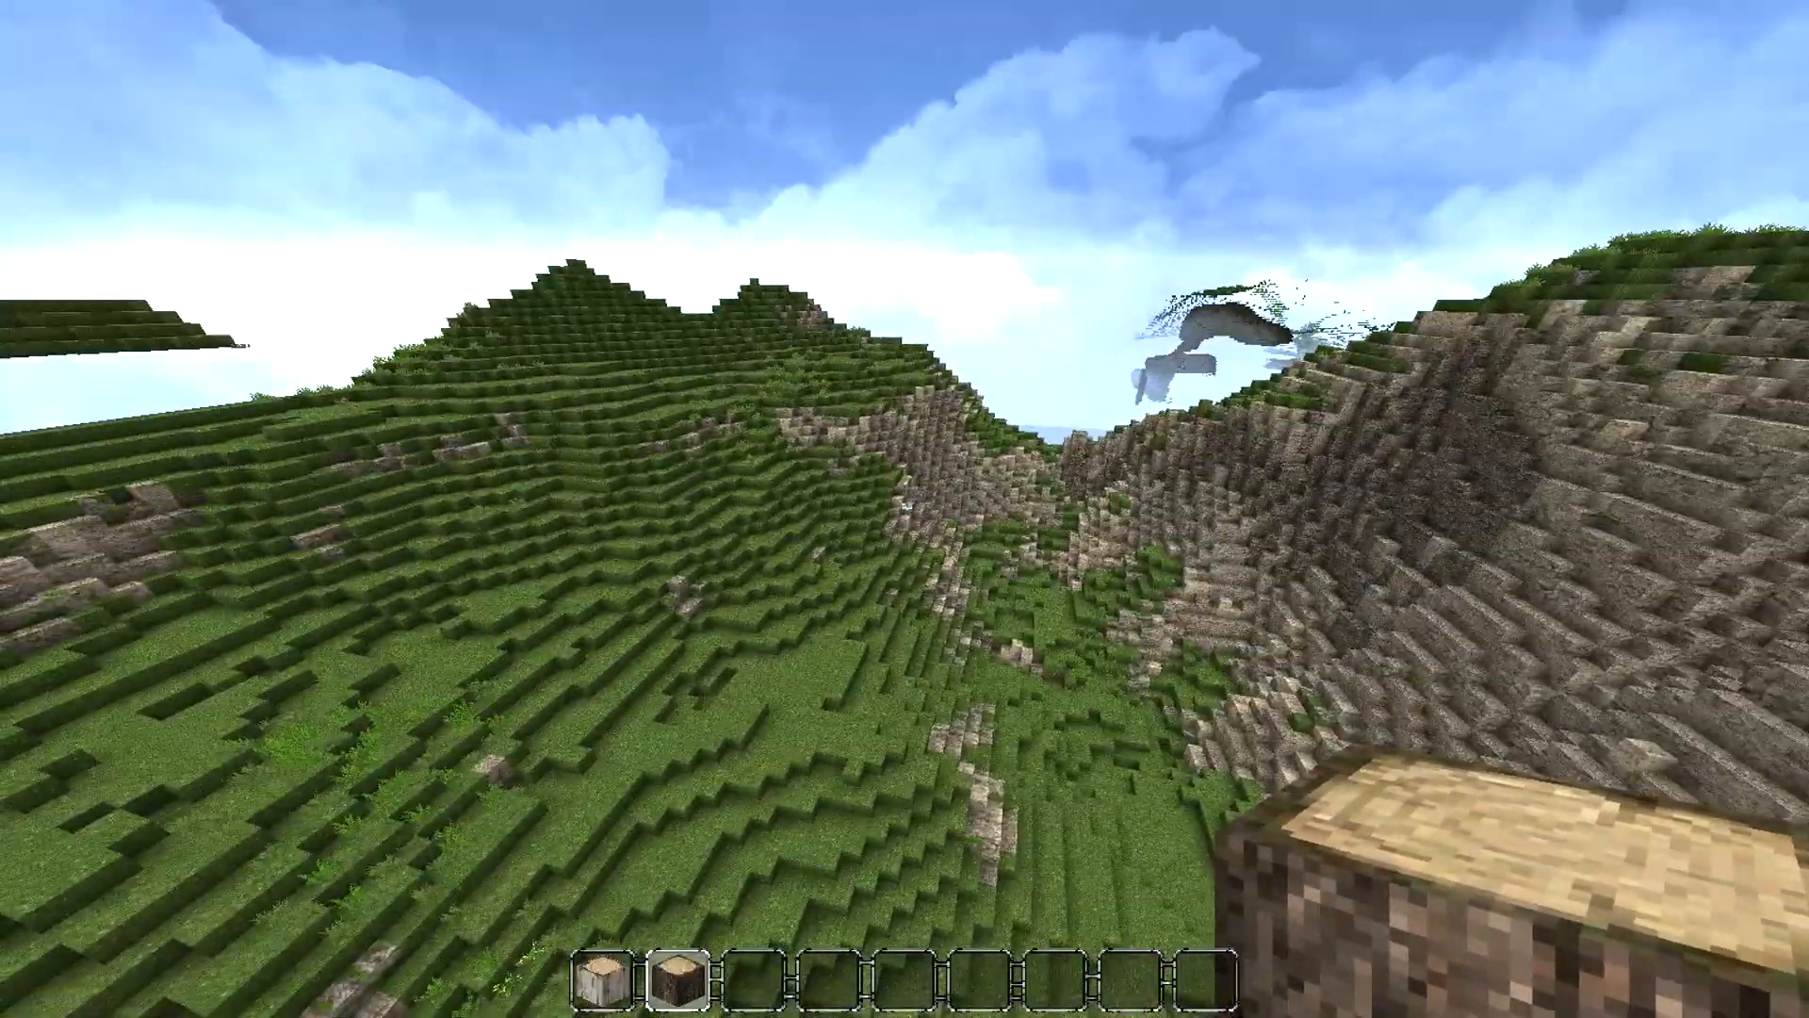
key(w)
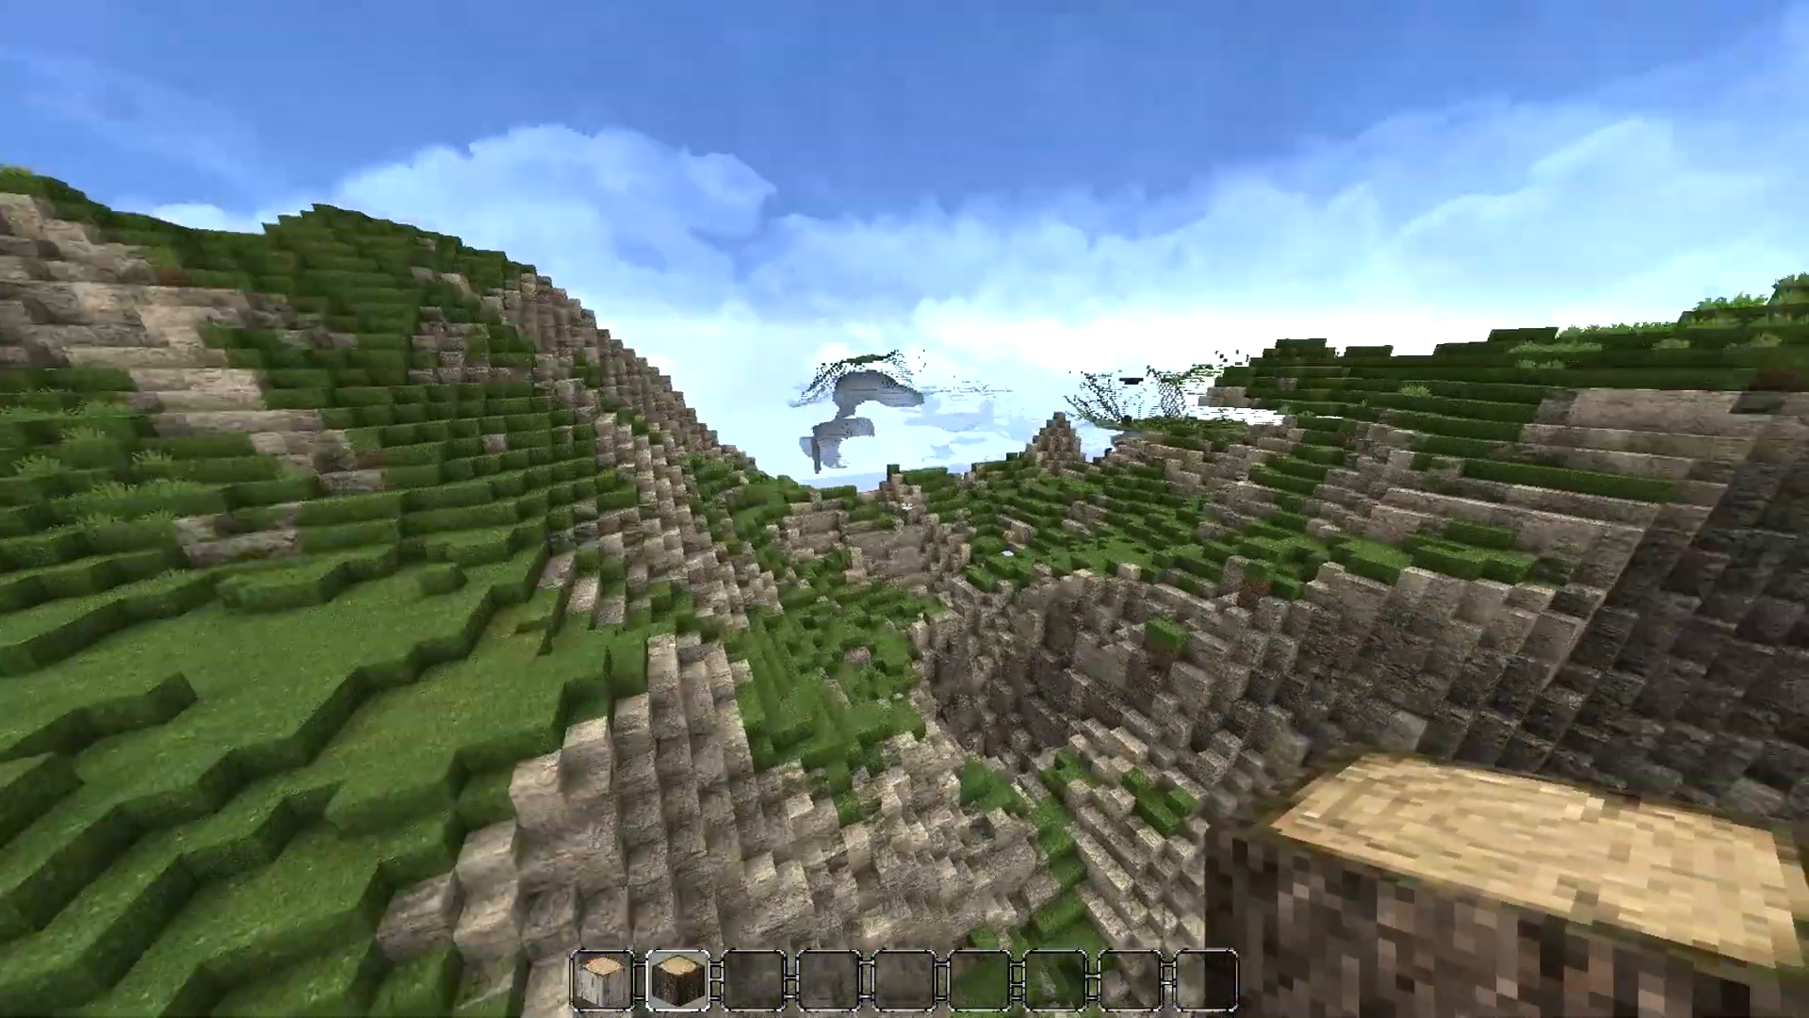
key(w)
key(w)
key(w)
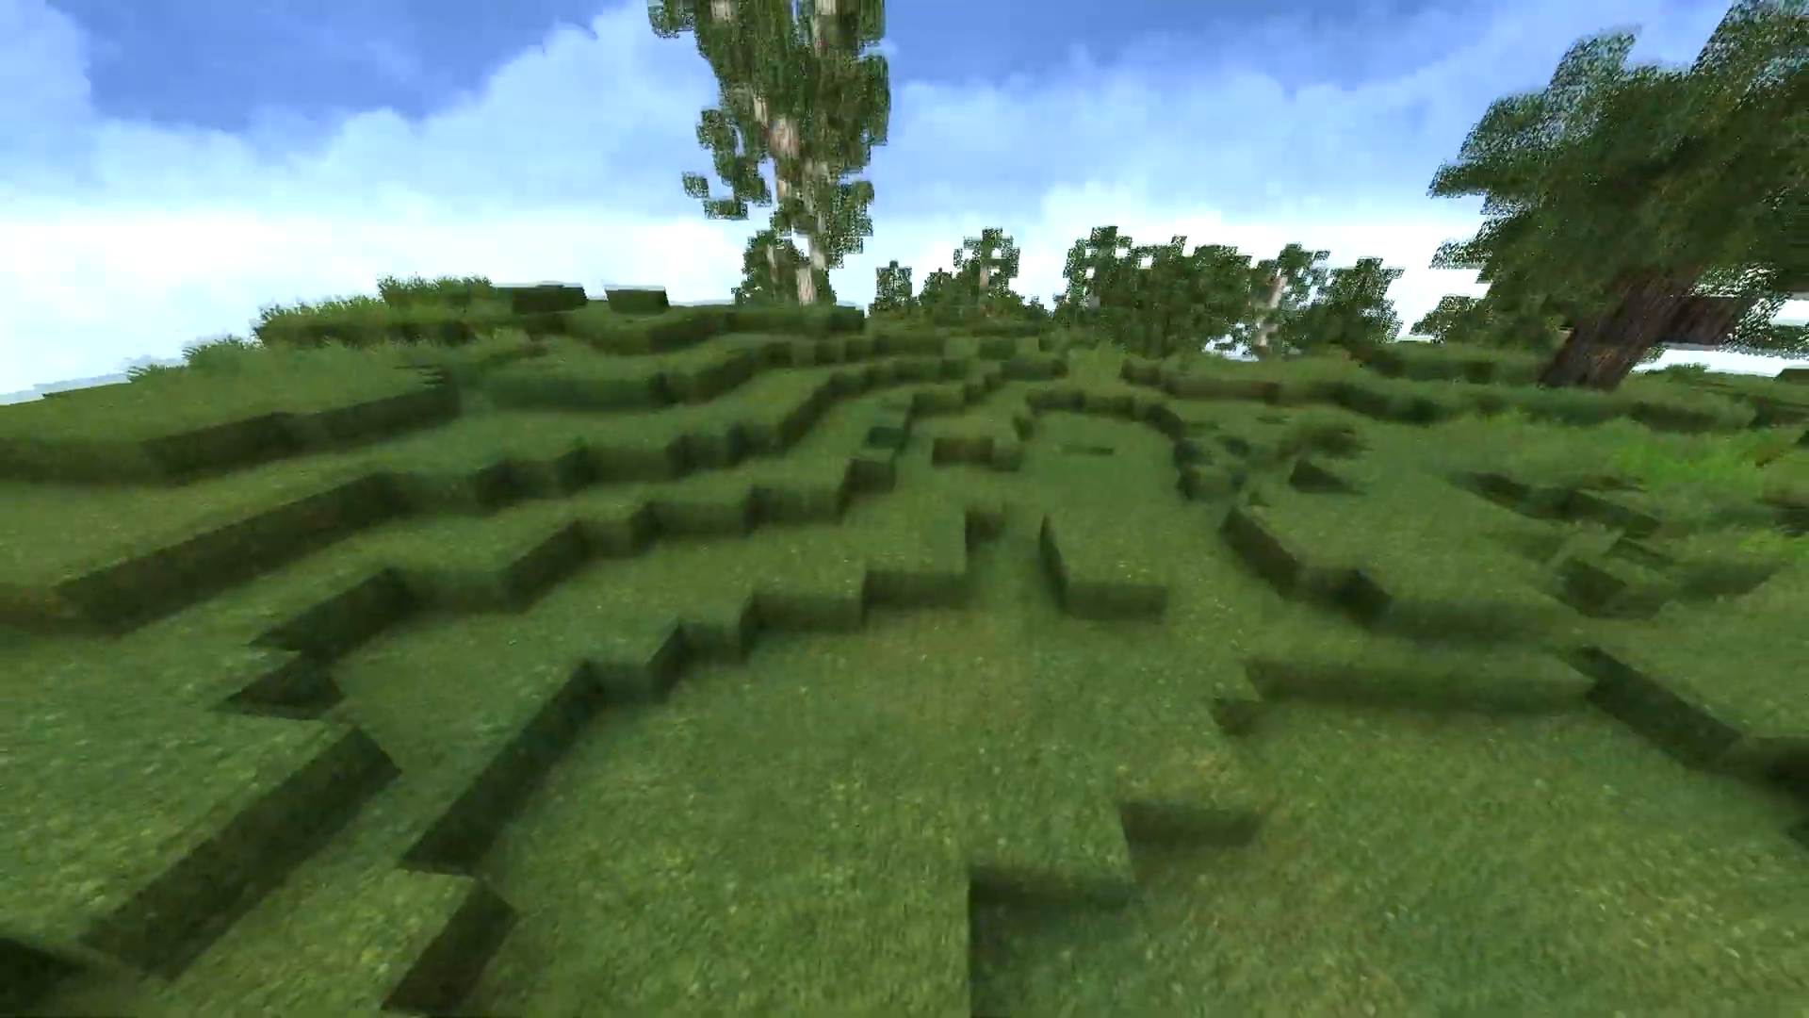
Change the resource pack to Default and return to the world.
key(Escape)
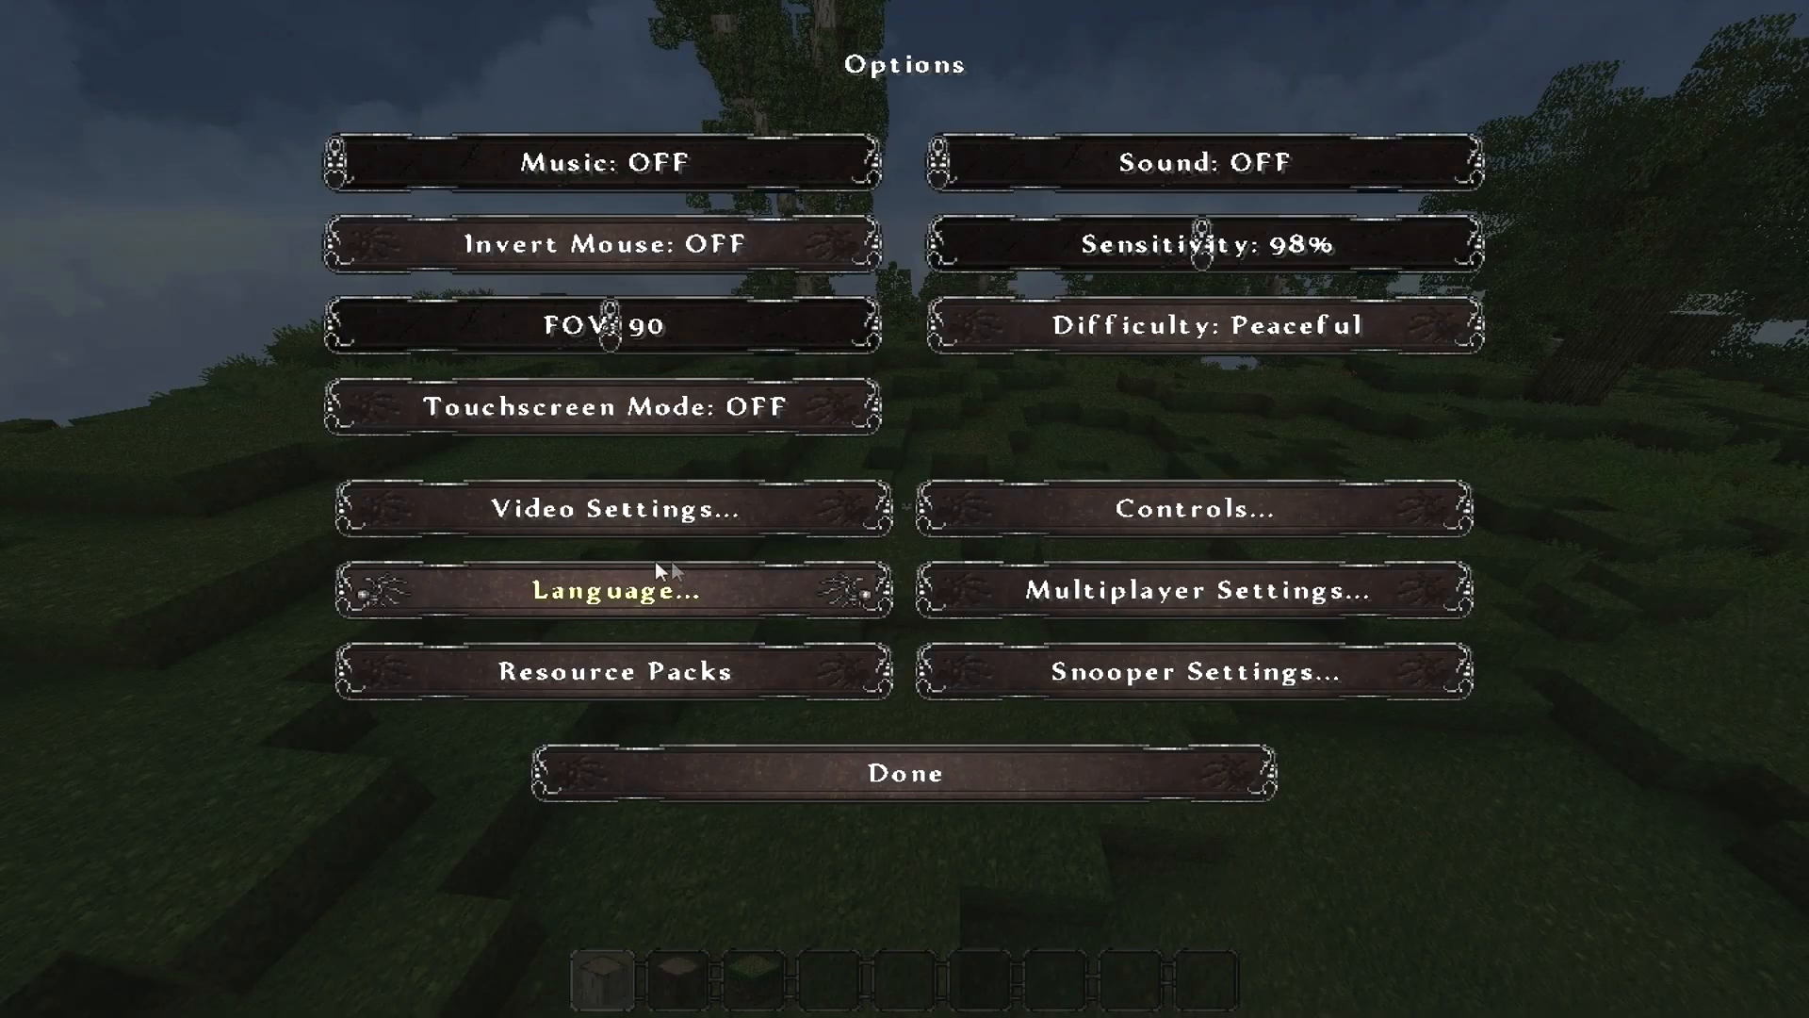
click(603, 674)
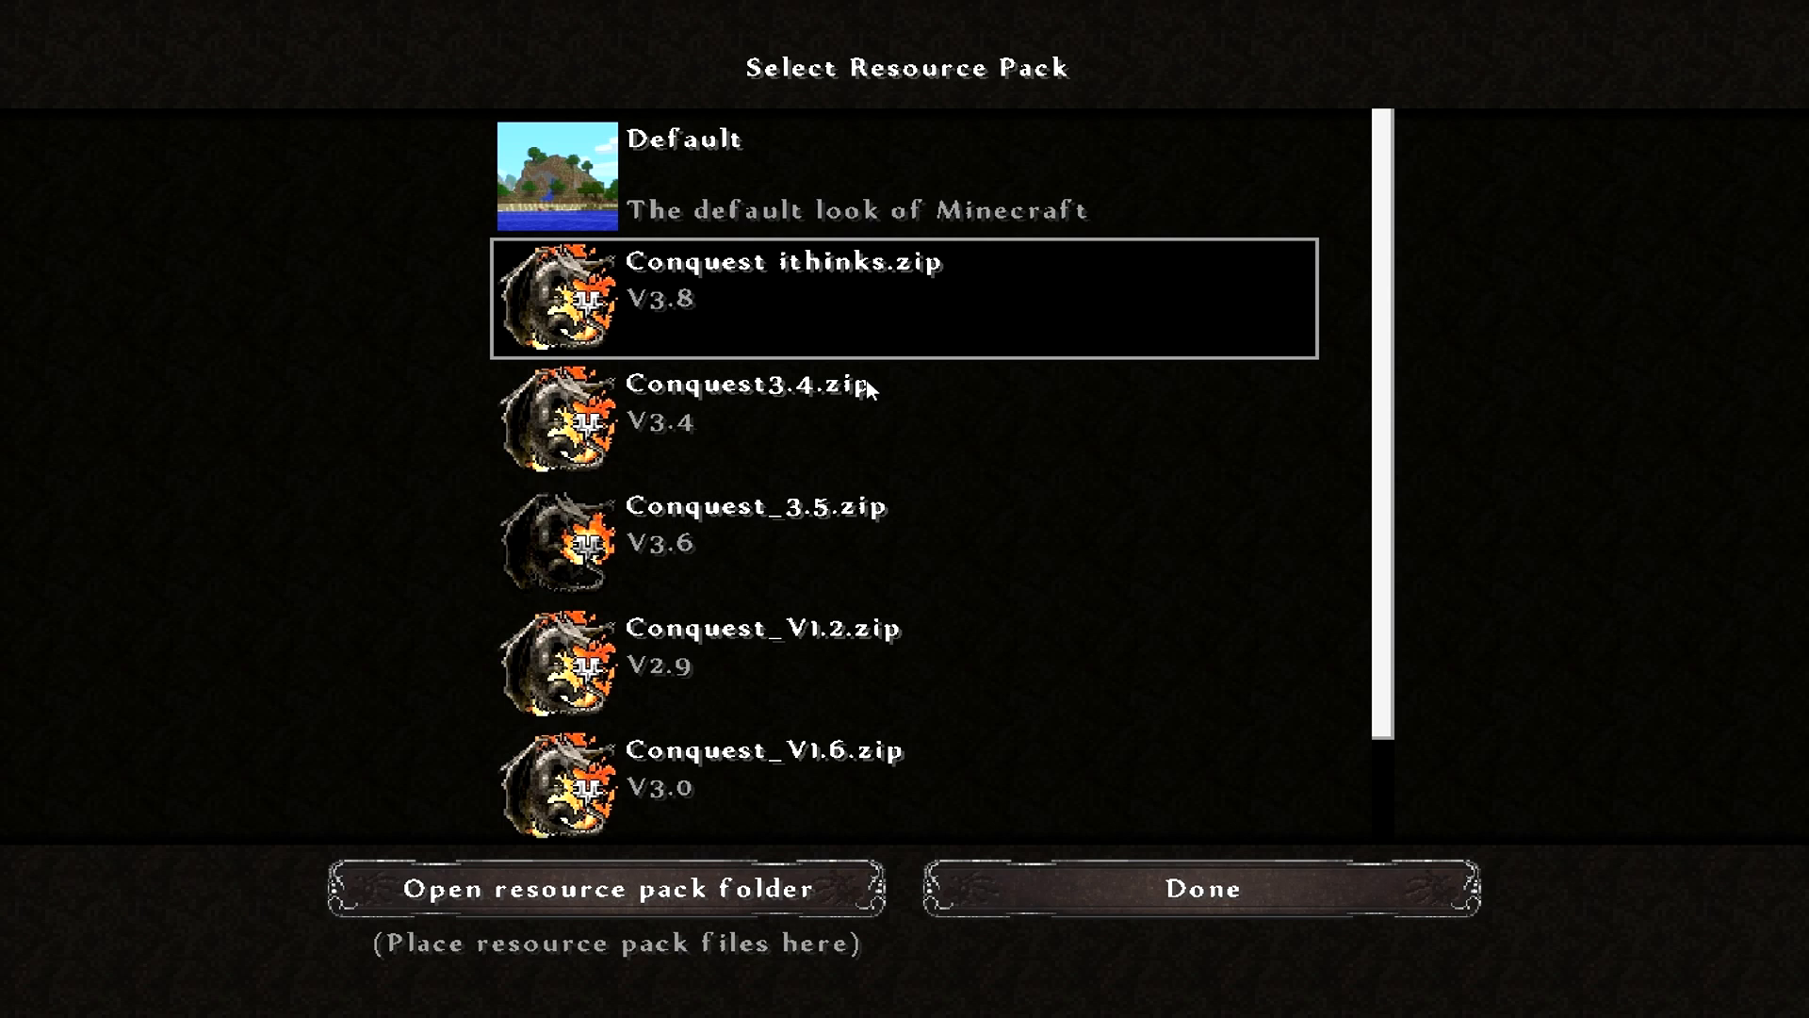
click(871, 183)
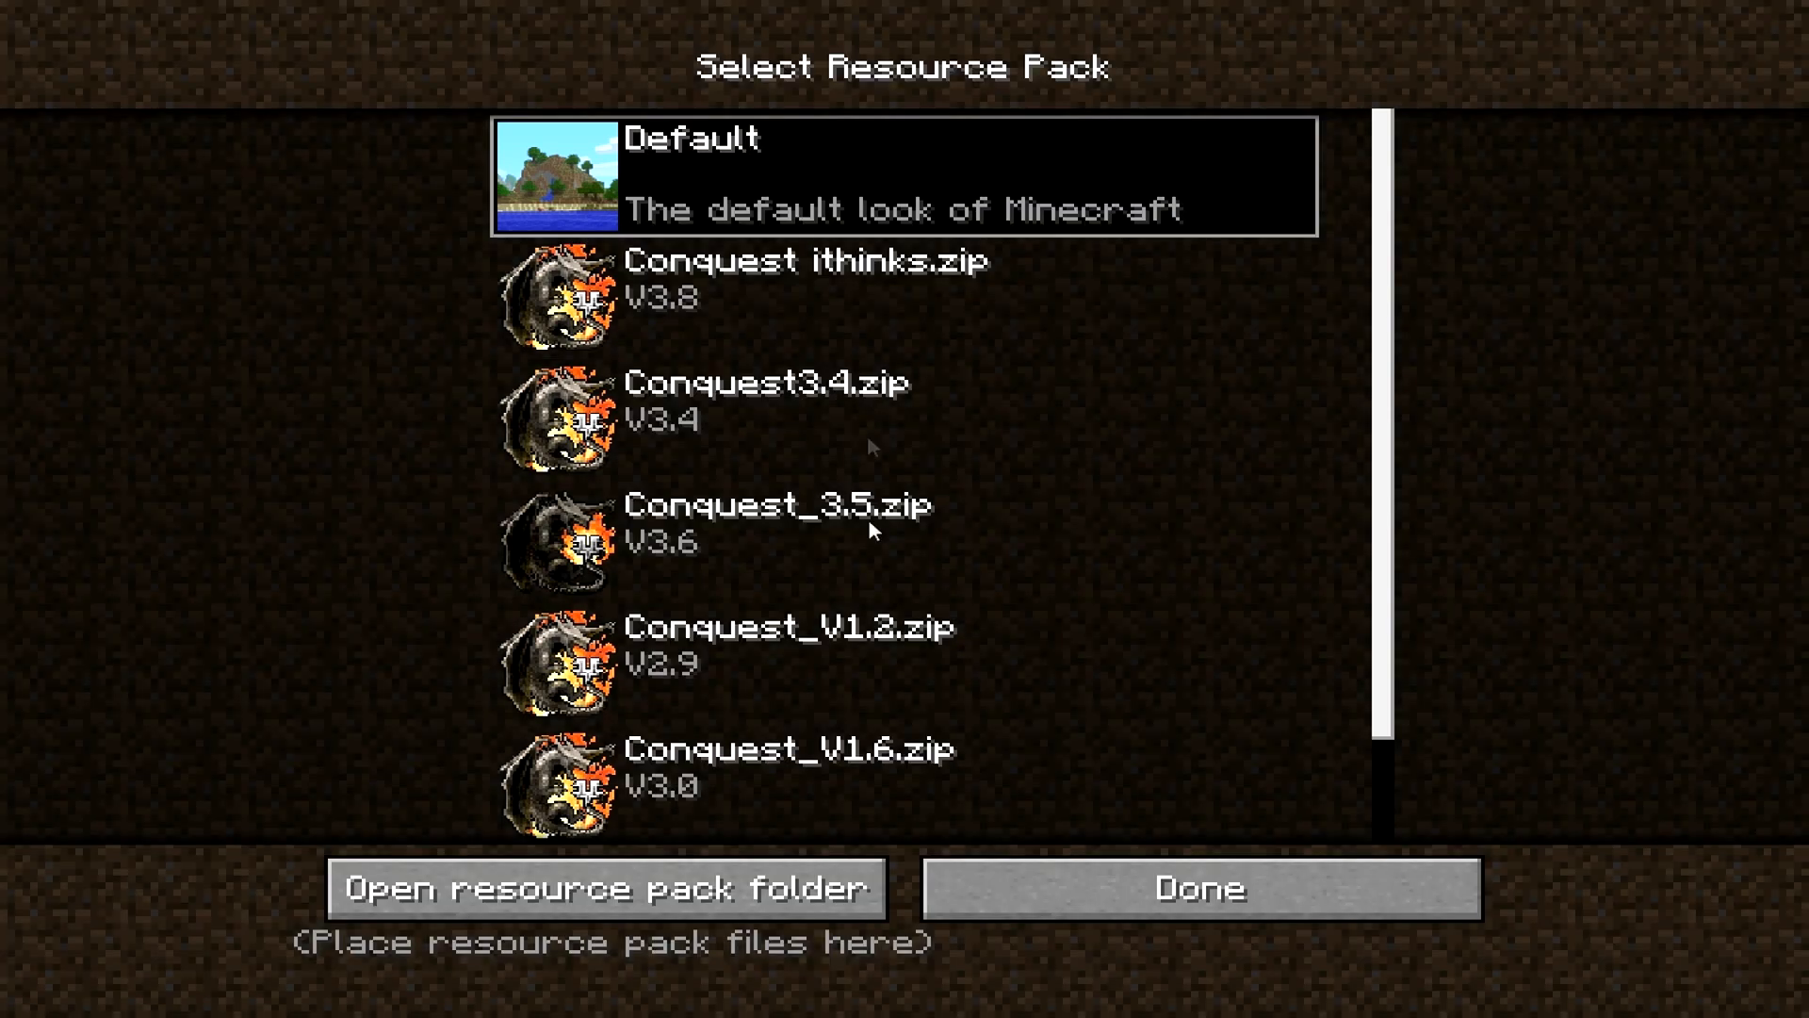
click(1251, 886)
key(Escape)
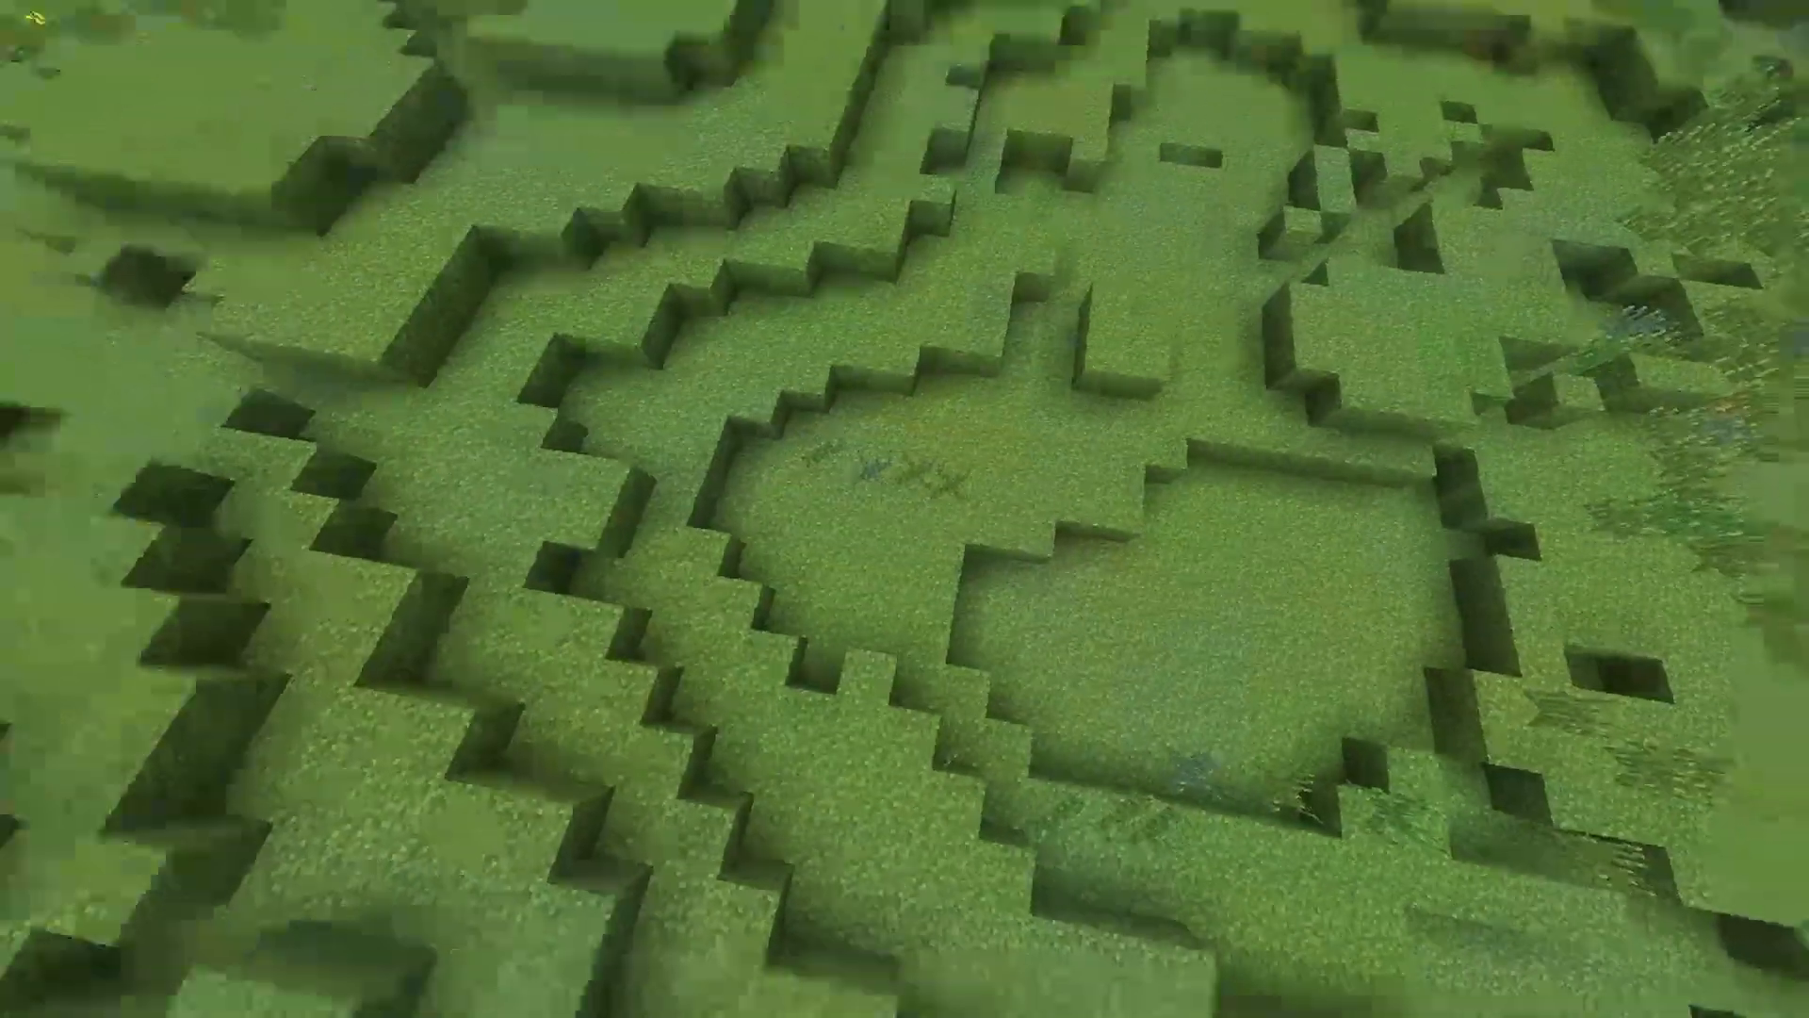